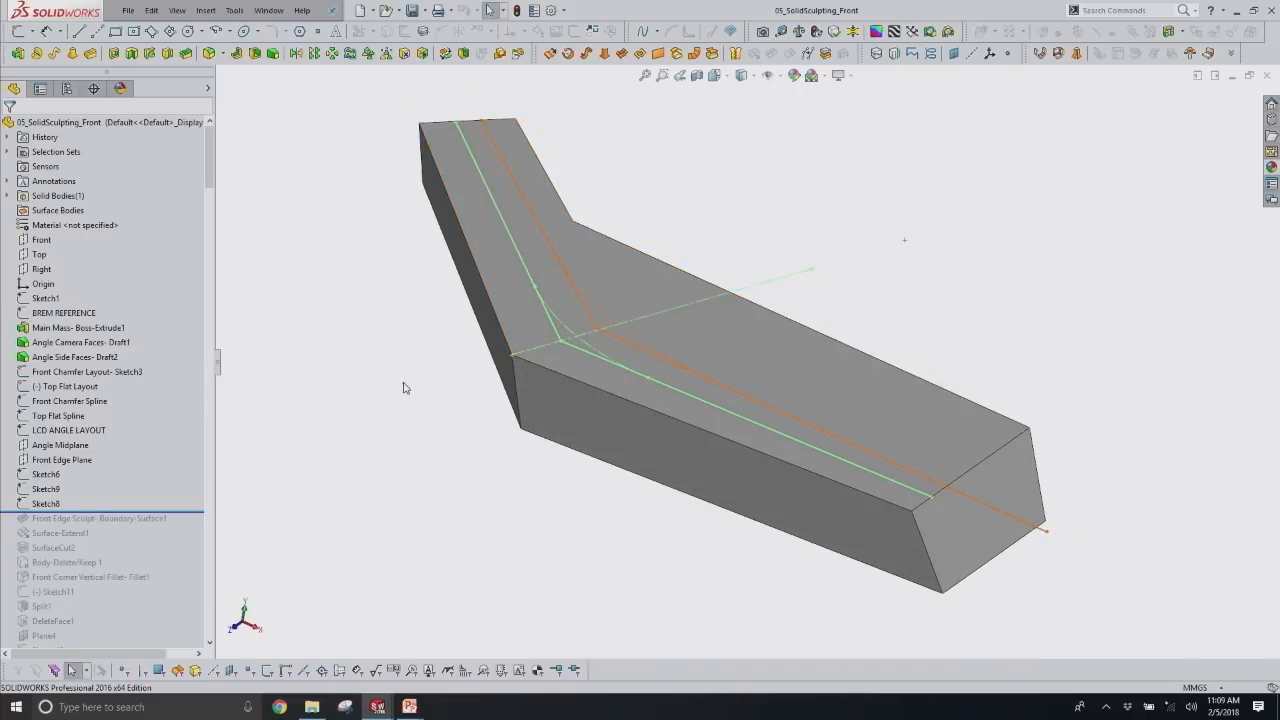
Open Sketch8 for editing, examine its dimensioned profile at the front edge in the Right view, and exit the sketch.
mouse_move(116, 332)
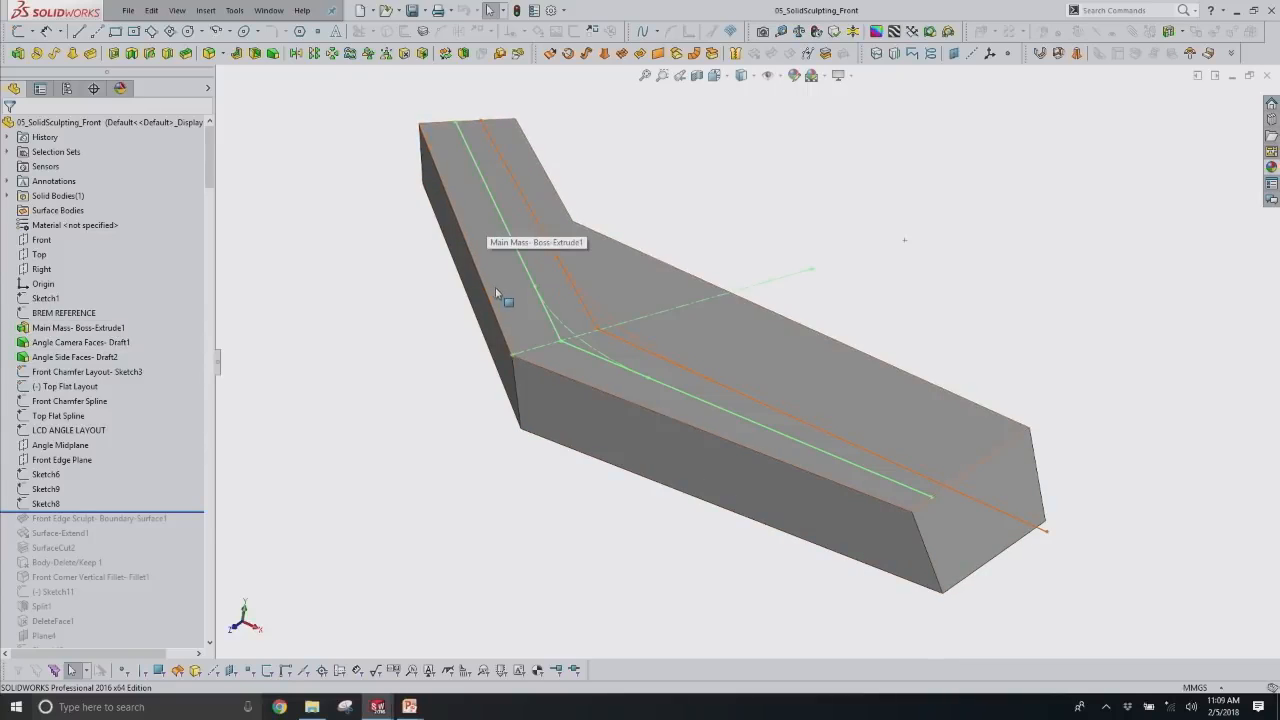
scroll(133, 412, down, 1)
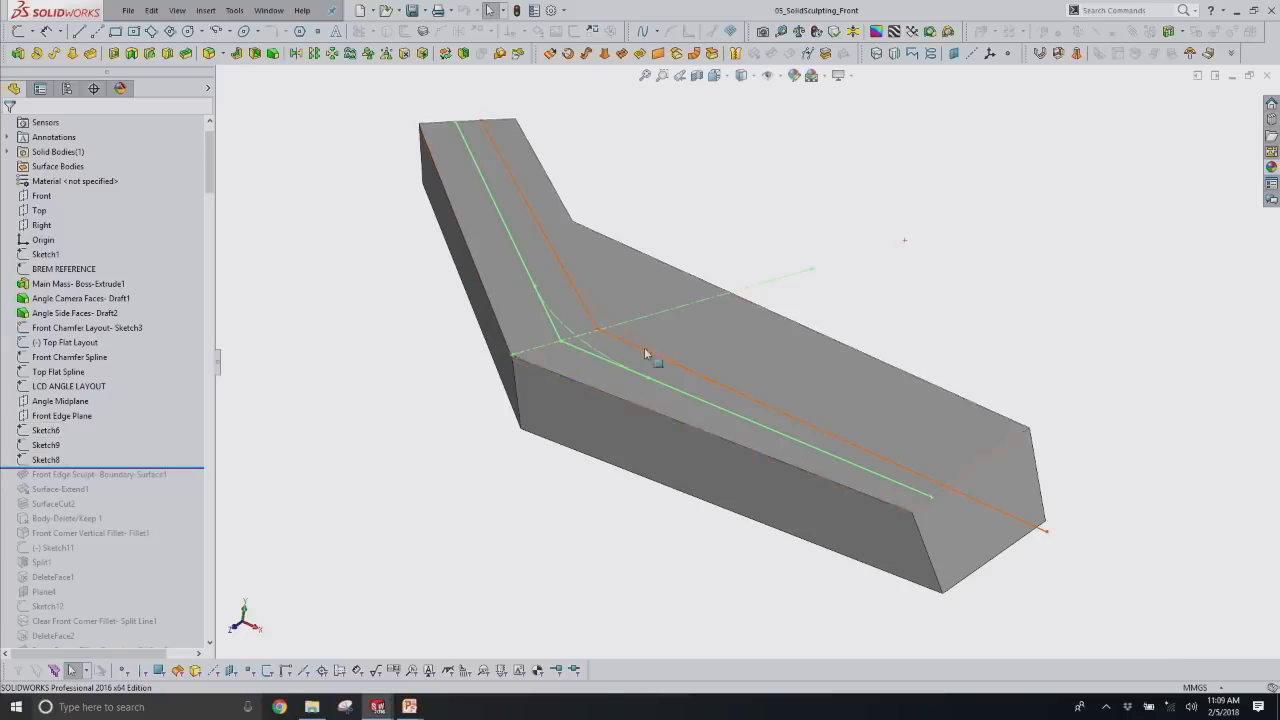
click(53, 461)
click(62, 421)
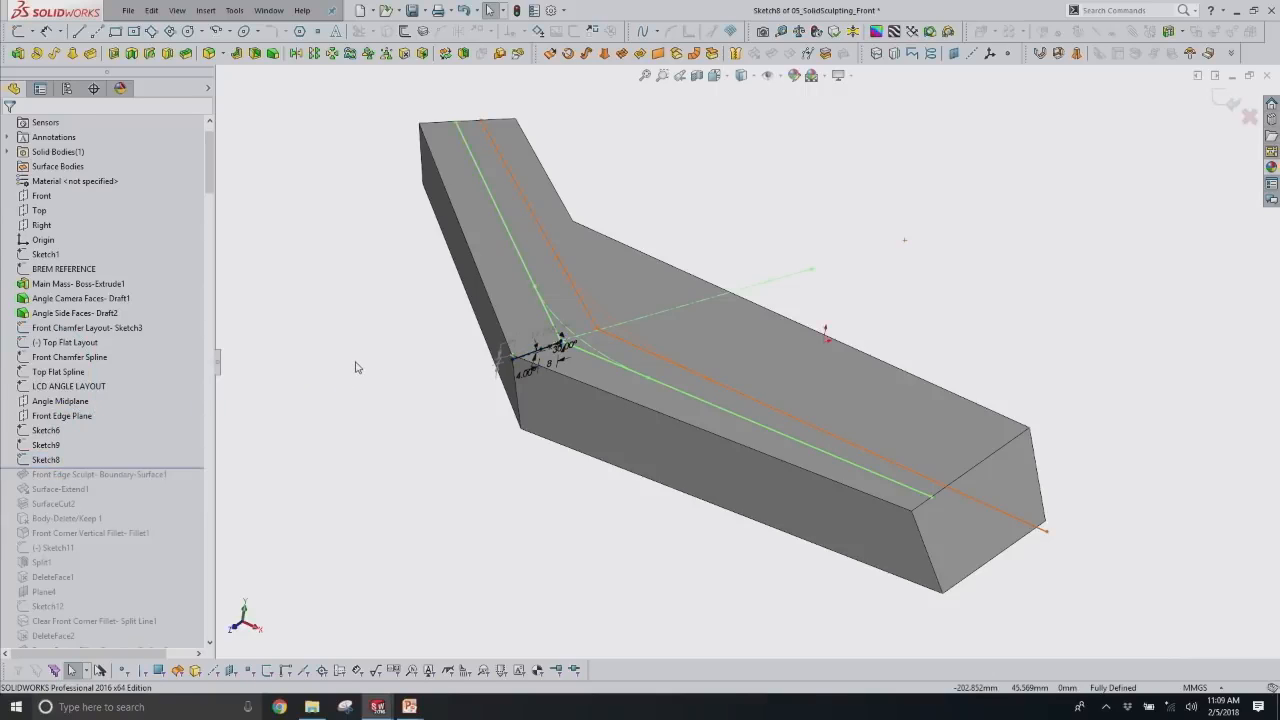
key(space)
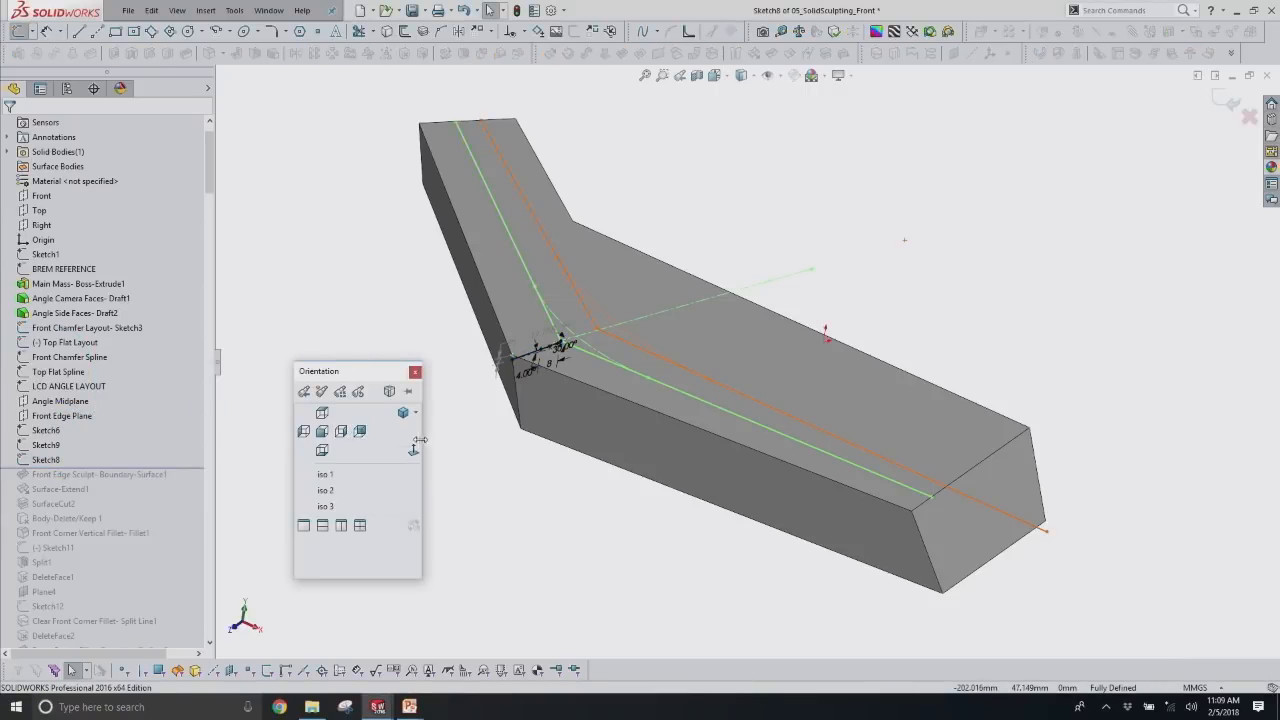
click(347, 432)
scroll(600, 318, up, 5)
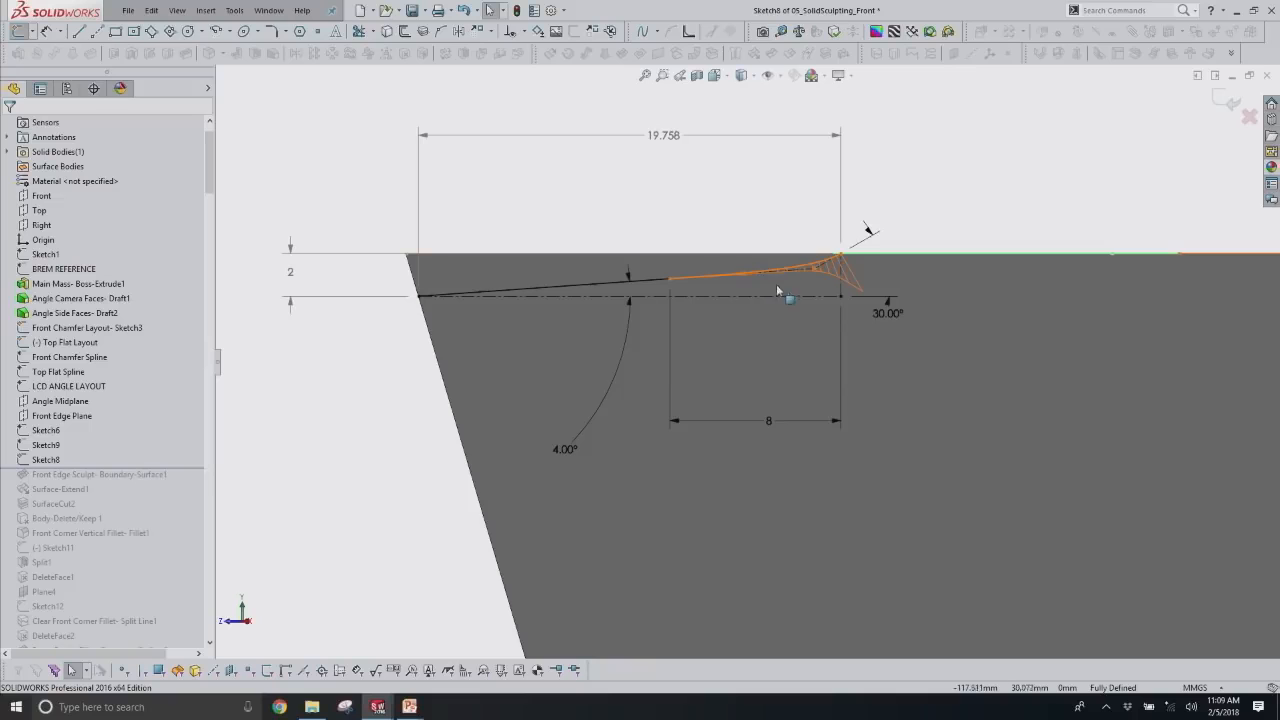
mouse_move(767, 292)
middle_down()
mouse_move(777, 330)
mouse_move(763, 302)
mouse_move(808, 305)
middle_up()
click(1228, 100)
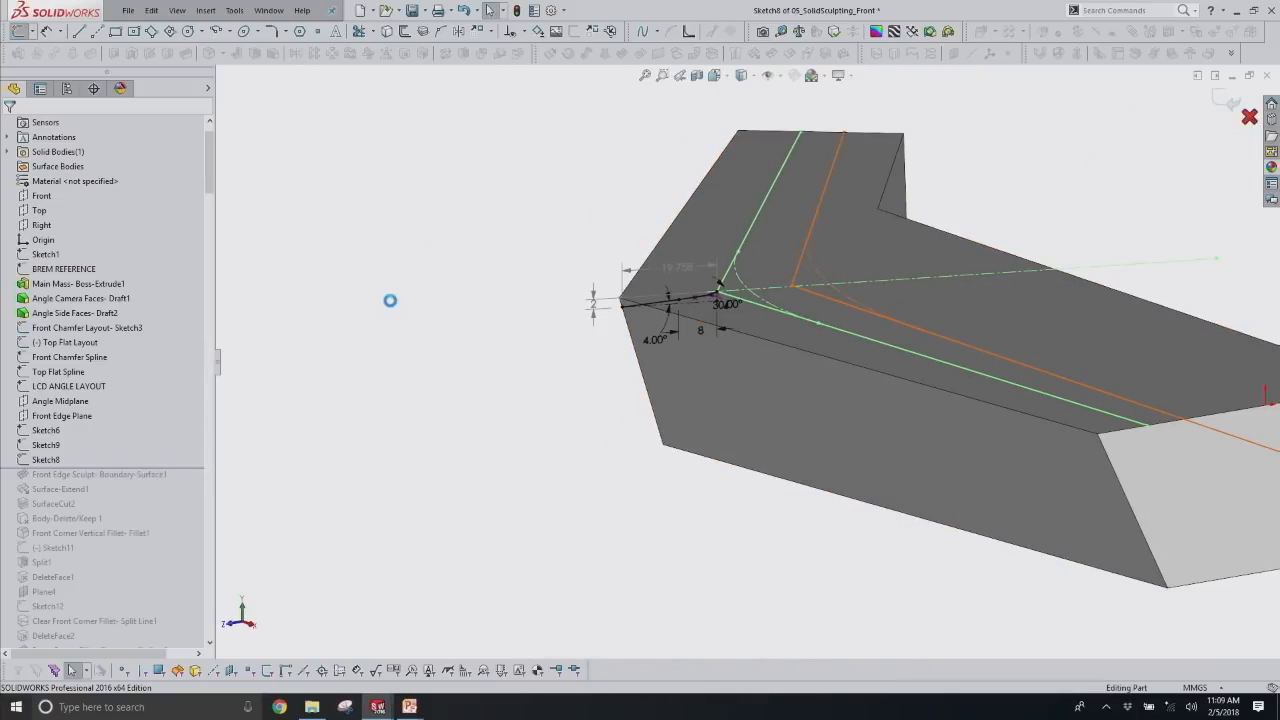
Roll the feature history forward past the Front Edge Sculpt boundary surface and open that feature for editing.
scroll(177, 430, down, 1)
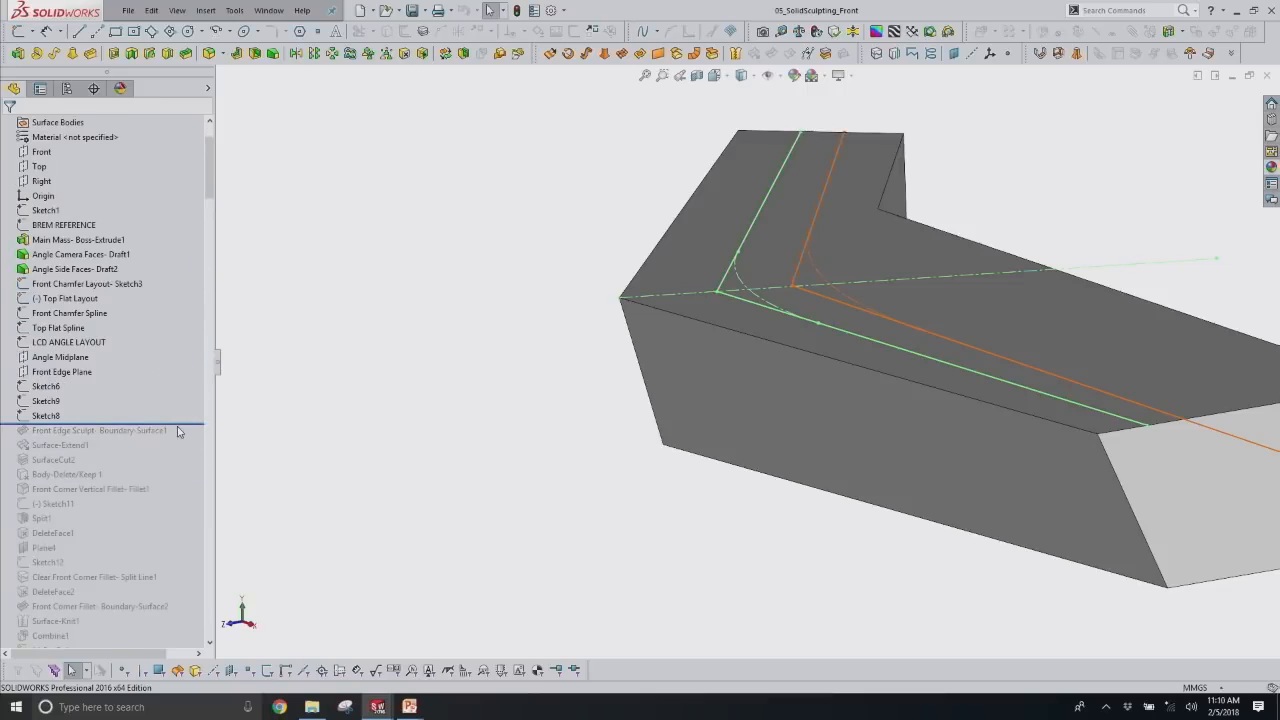
drag(177, 426, 176, 437)
click(152, 431)
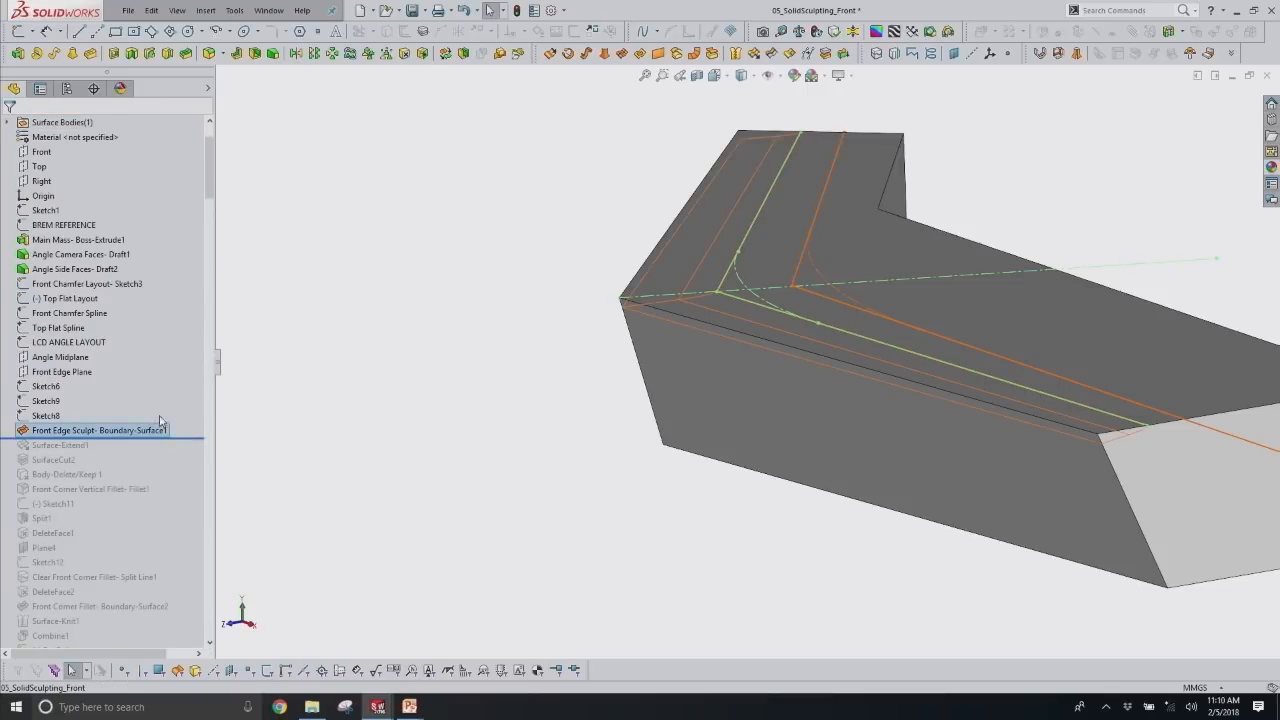
click(159, 395)
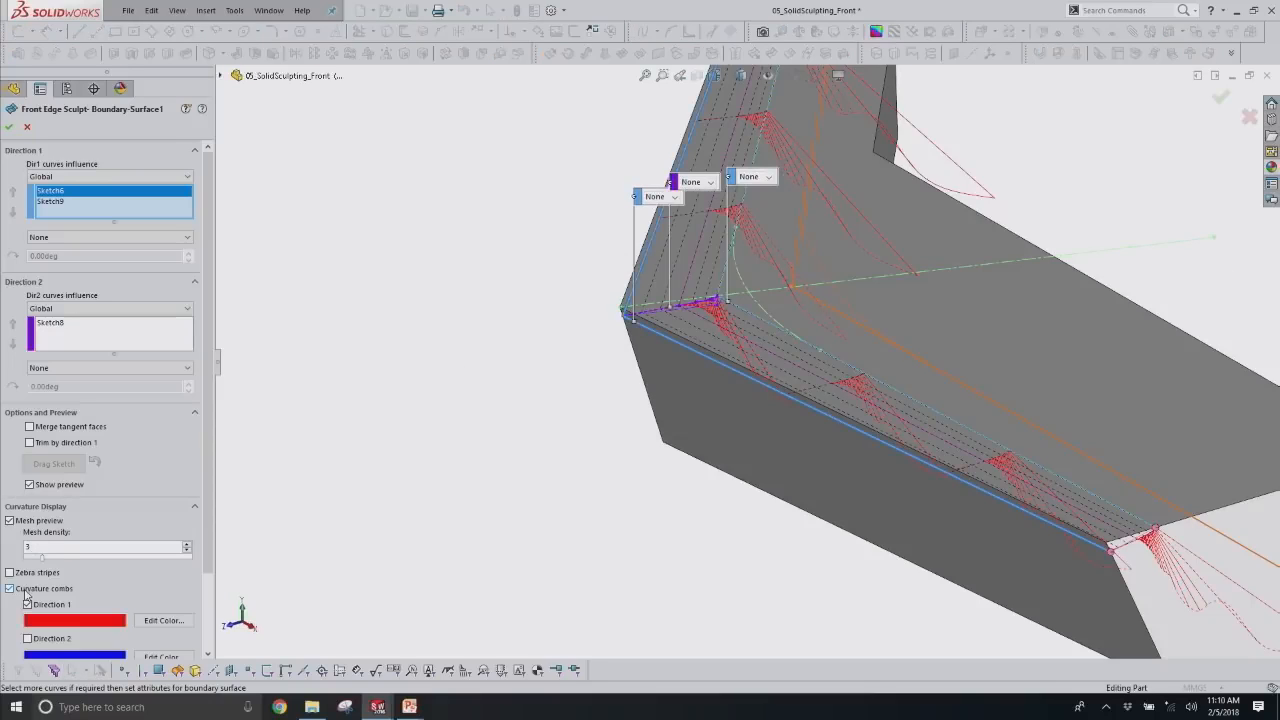
Hide the curvature combs and examine the boundary surface's Direction 1 curves, Sketch6 and Sketch9, and its Direction 2 curve, Sketch8.
click(27, 590)
scroll(725, 343, up, 2)
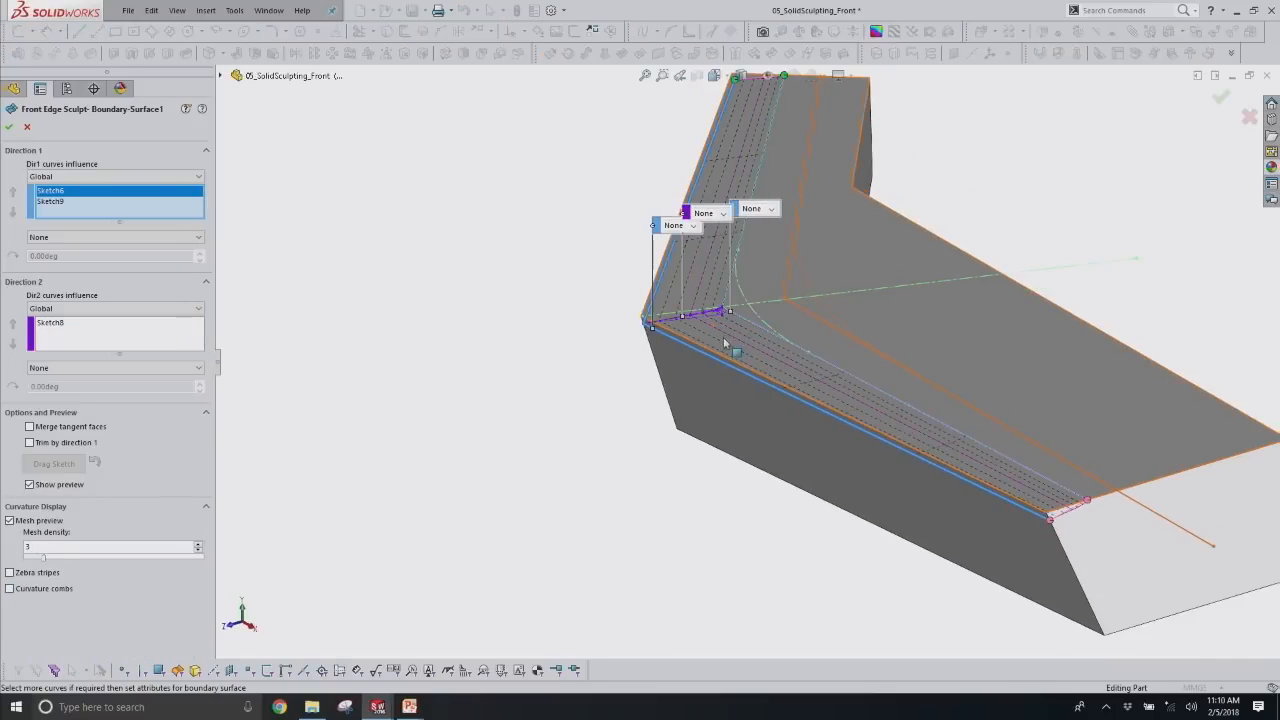
scroll(725, 343, down, 2)
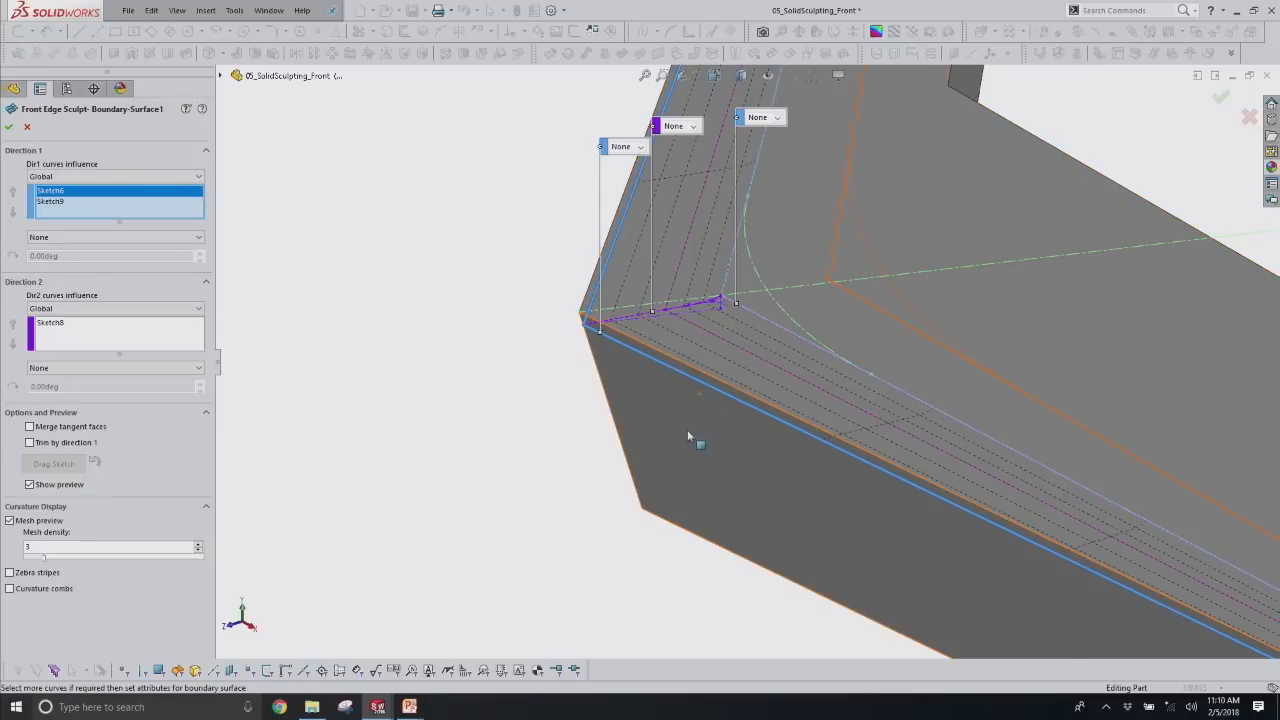
scroll(688, 425, up, 6)
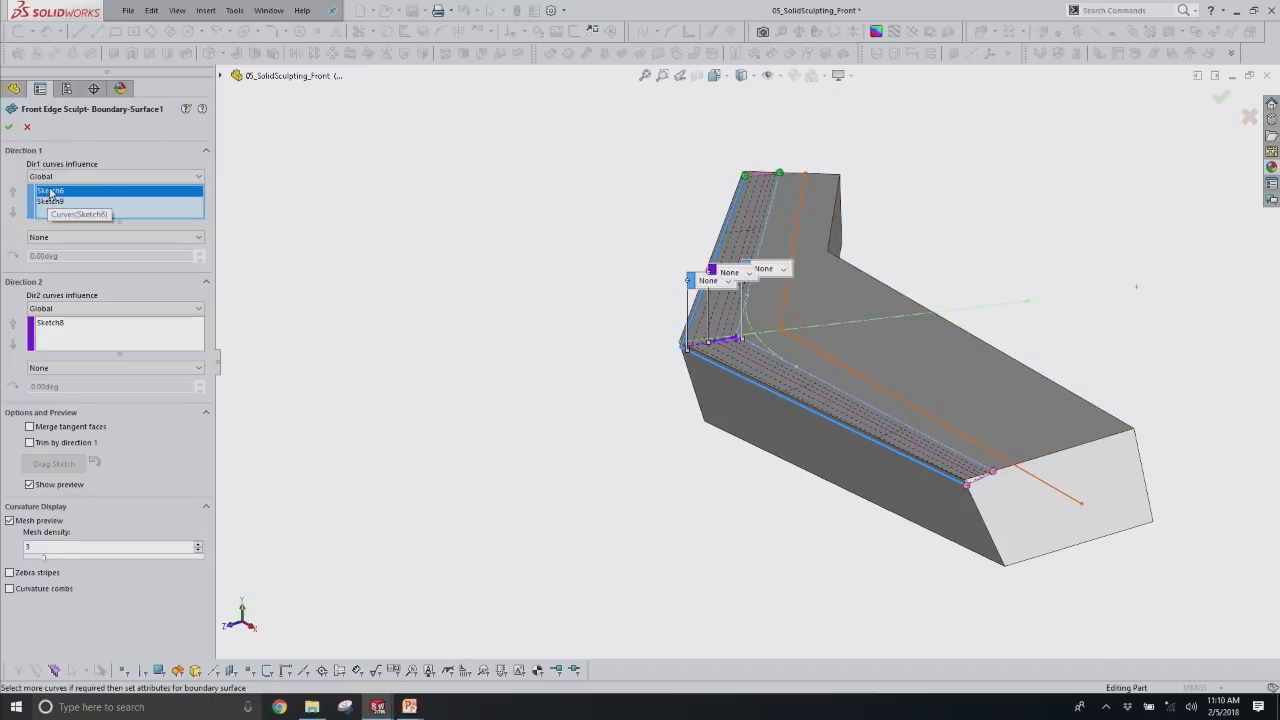
click(48, 203)
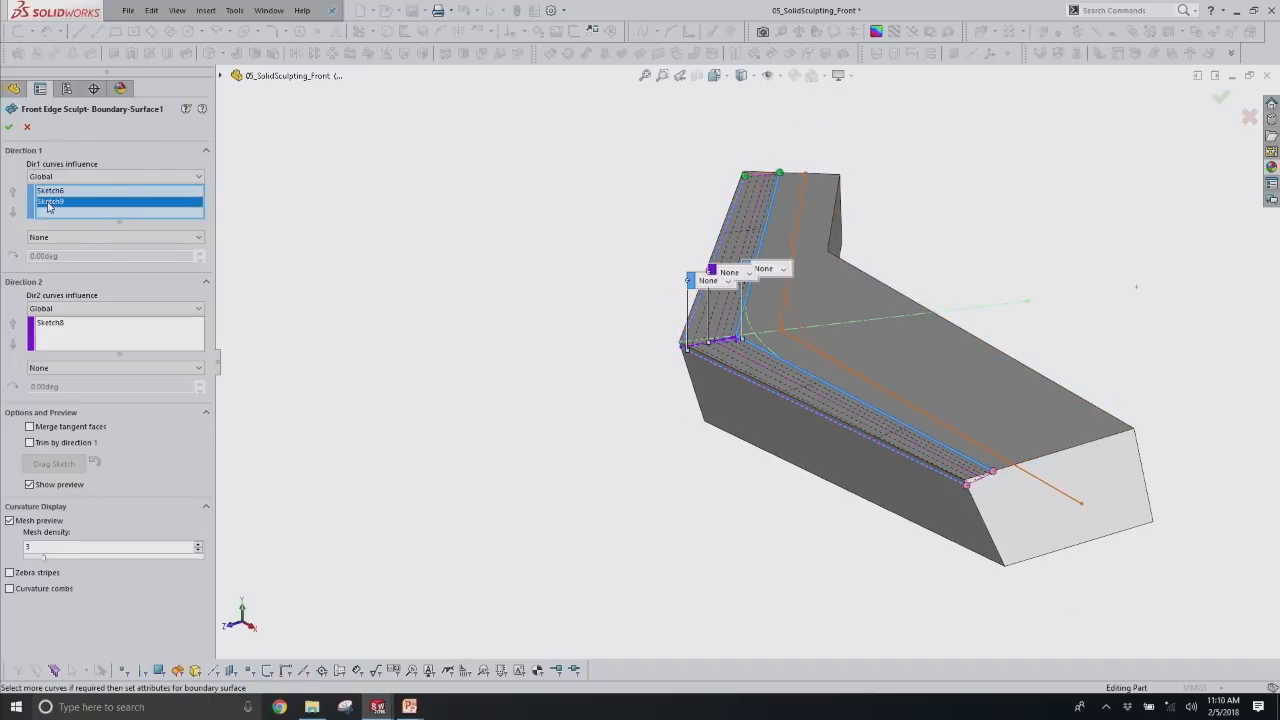
scroll(700, 420, down, 3)
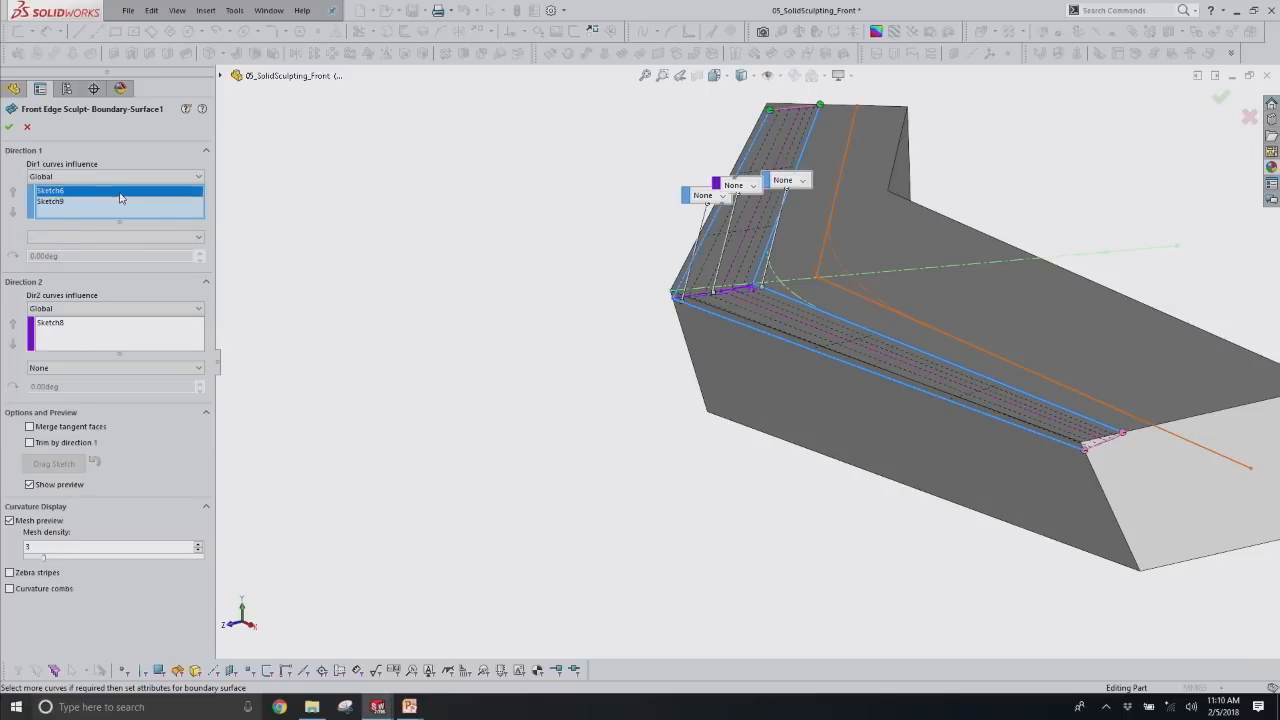
click(52, 322)
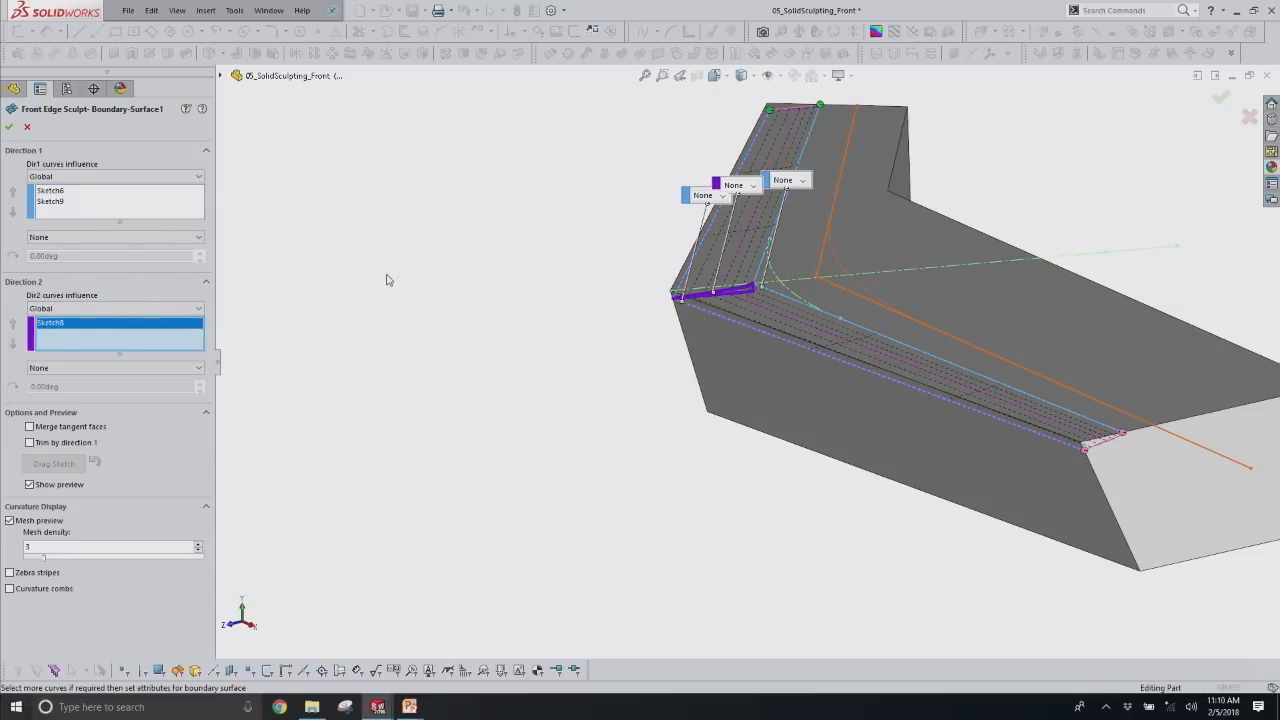
Examine the boundary surface preview from several angles, and close its definition without applying changes.
middle_drag(387, 276, 388, 296)
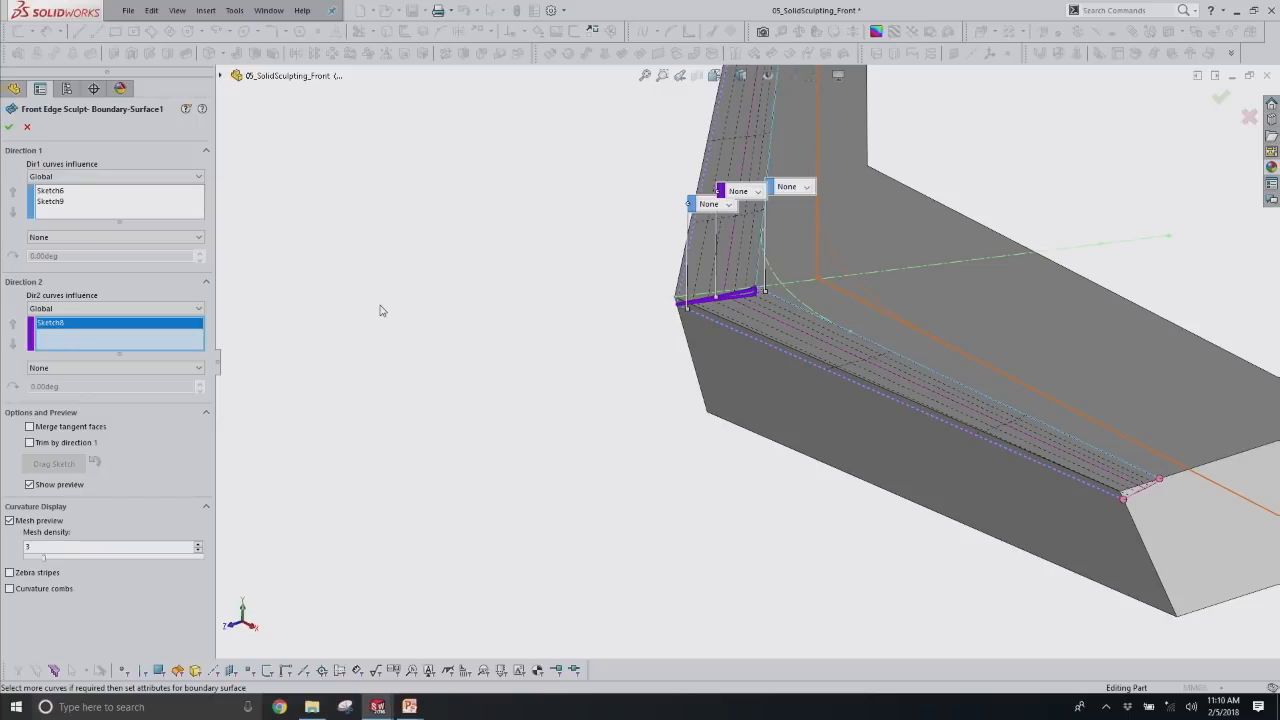
scroll(567, 304, up, 3)
scroll(872, 293, down, 1)
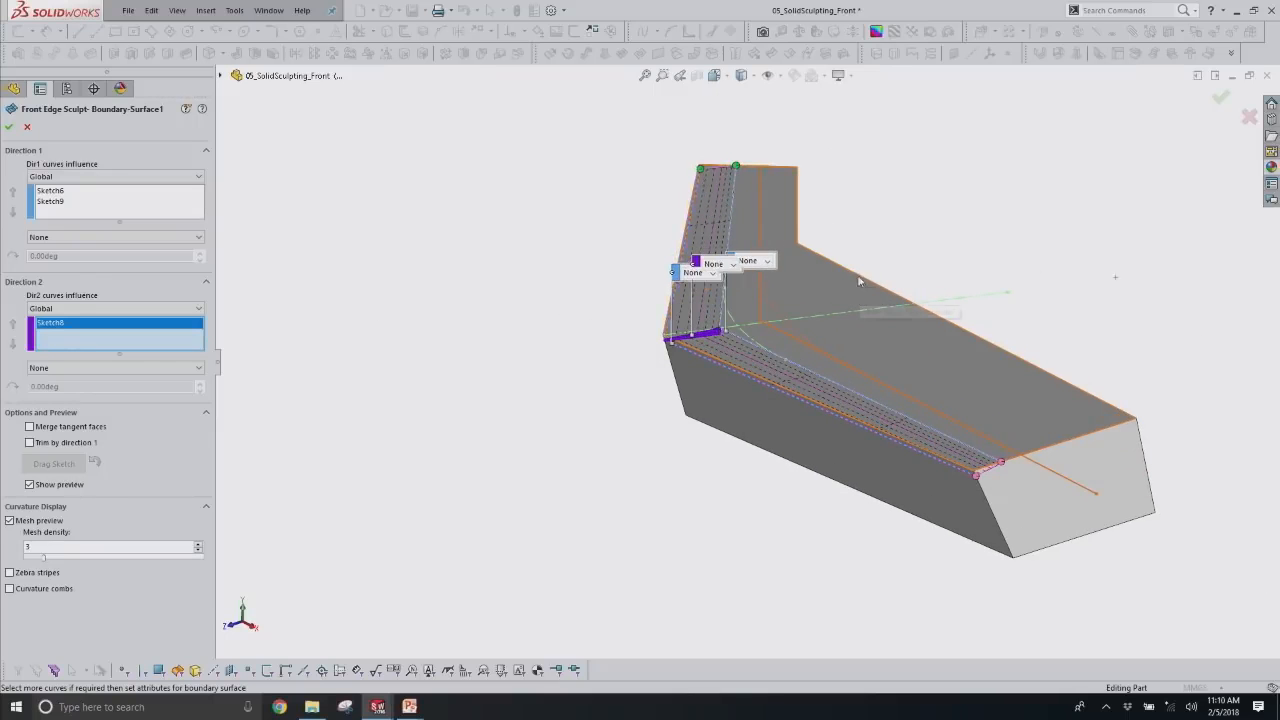
middle_drag(785, 268, 806, 393)
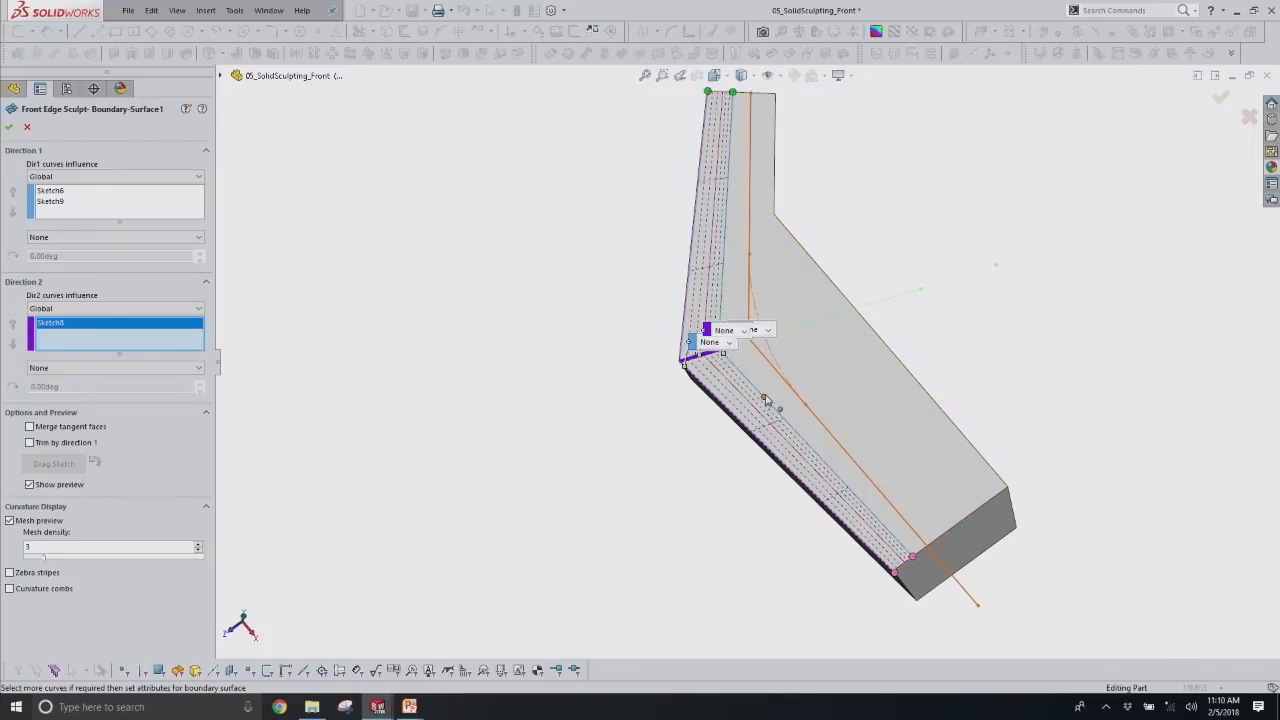
middle_drag(765, 400, 755, 335)
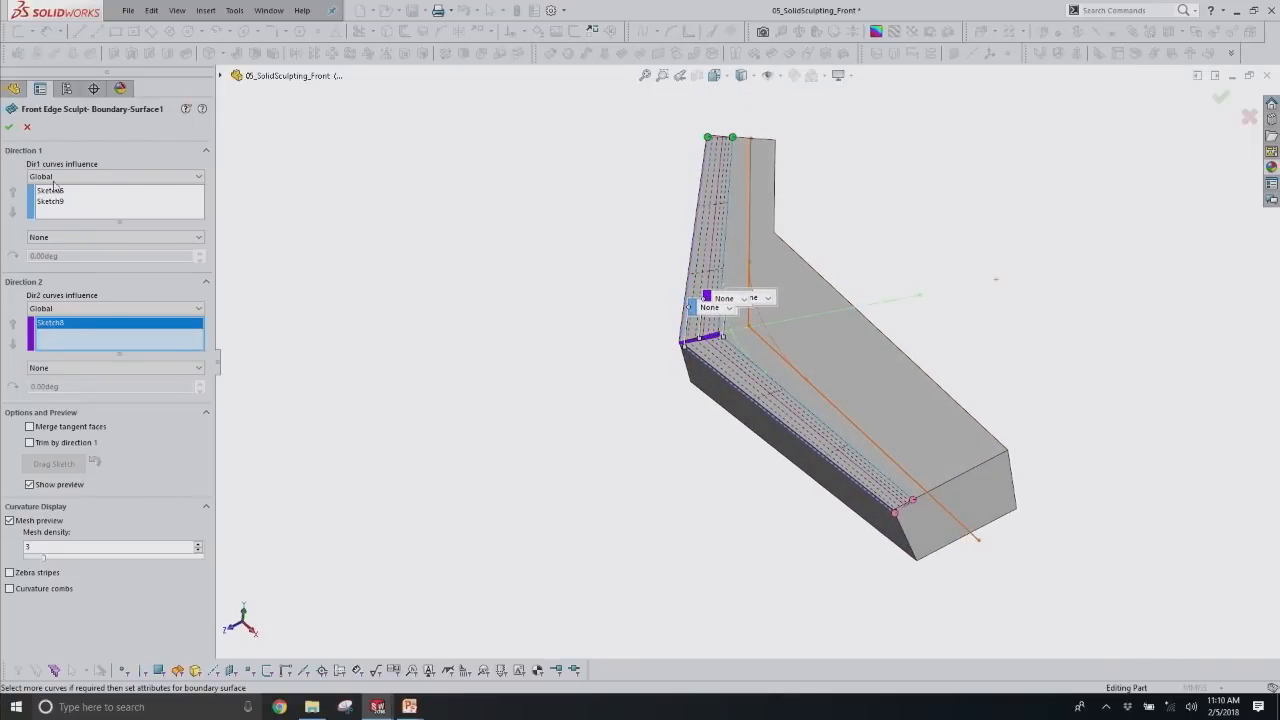
scroll(752, 360, down, 3)
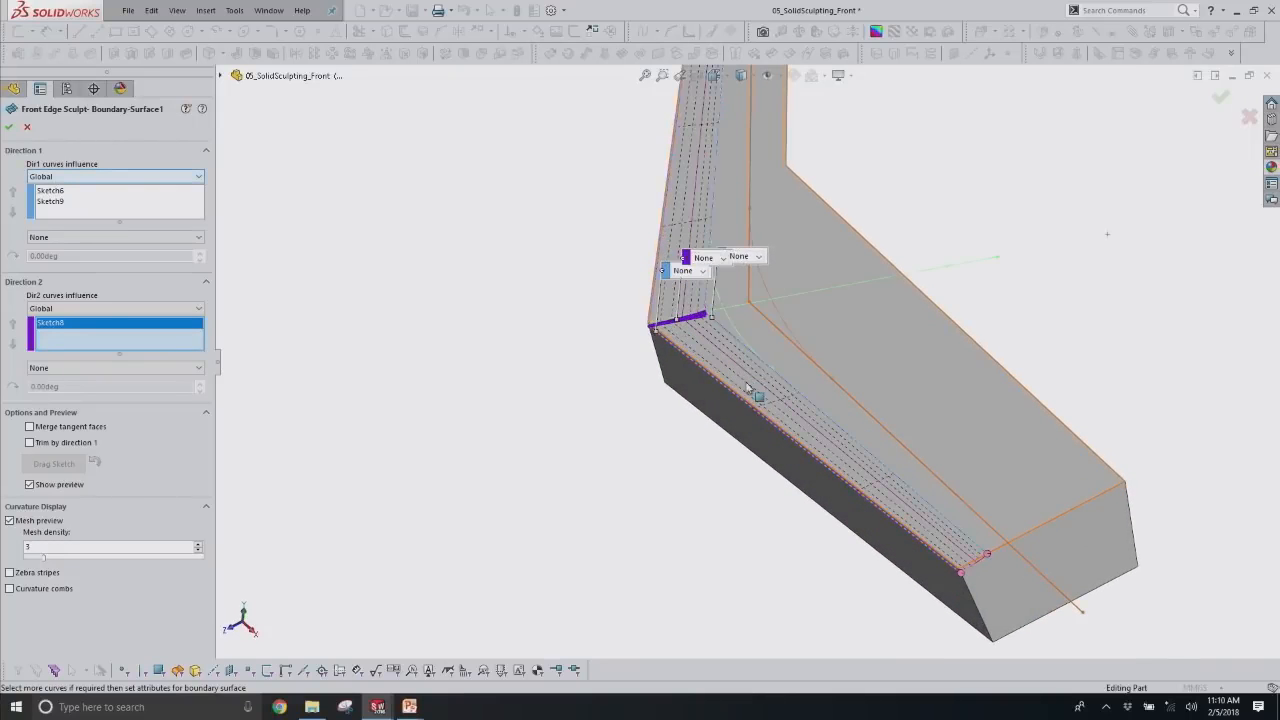
click(28, 128)
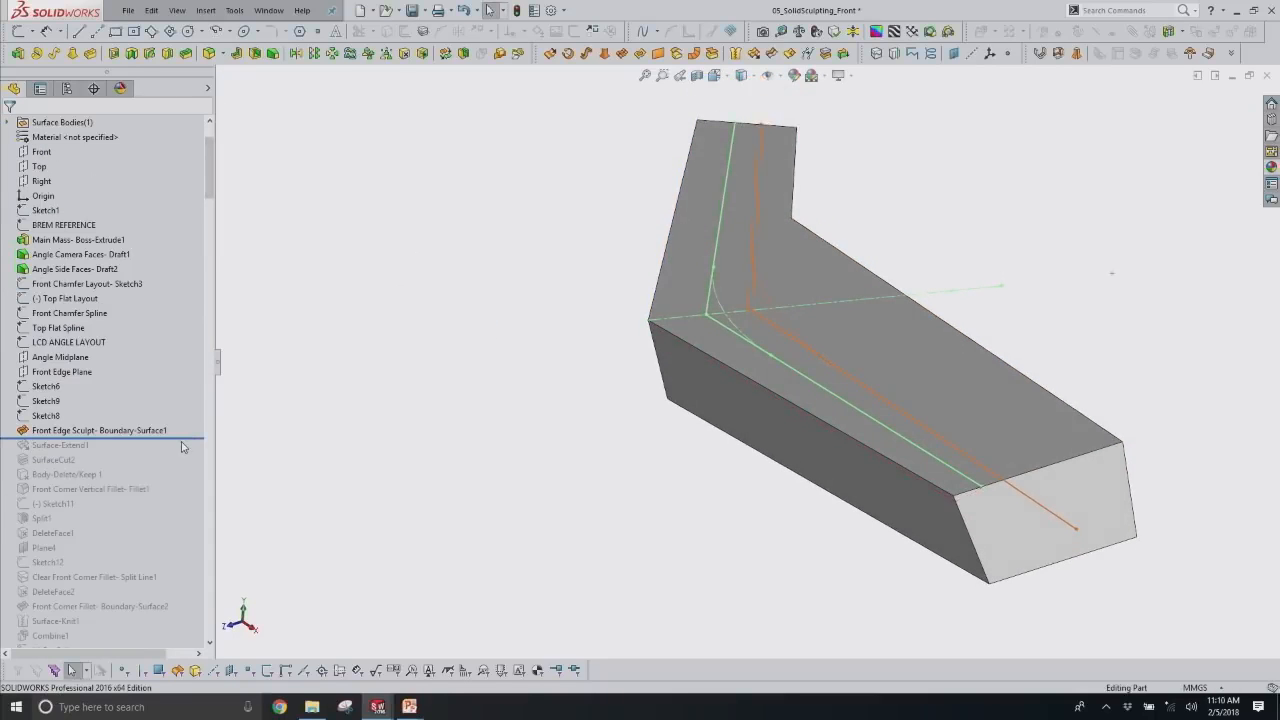
Roll the feature history forward through Surface-Extend1 and SurfaceCut2 to extend the sculpted surface and cut the solid with it.
drag(178, 441, 175, 452)
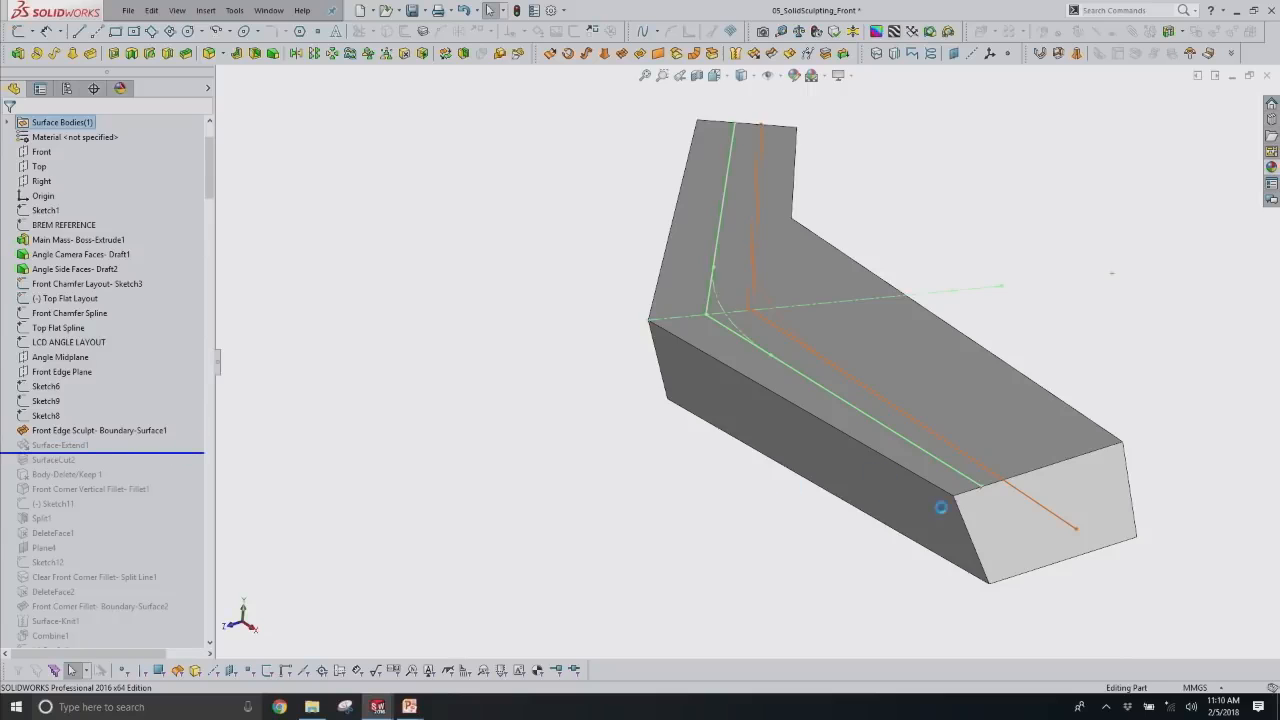
scroll(949, 513, down, 6)
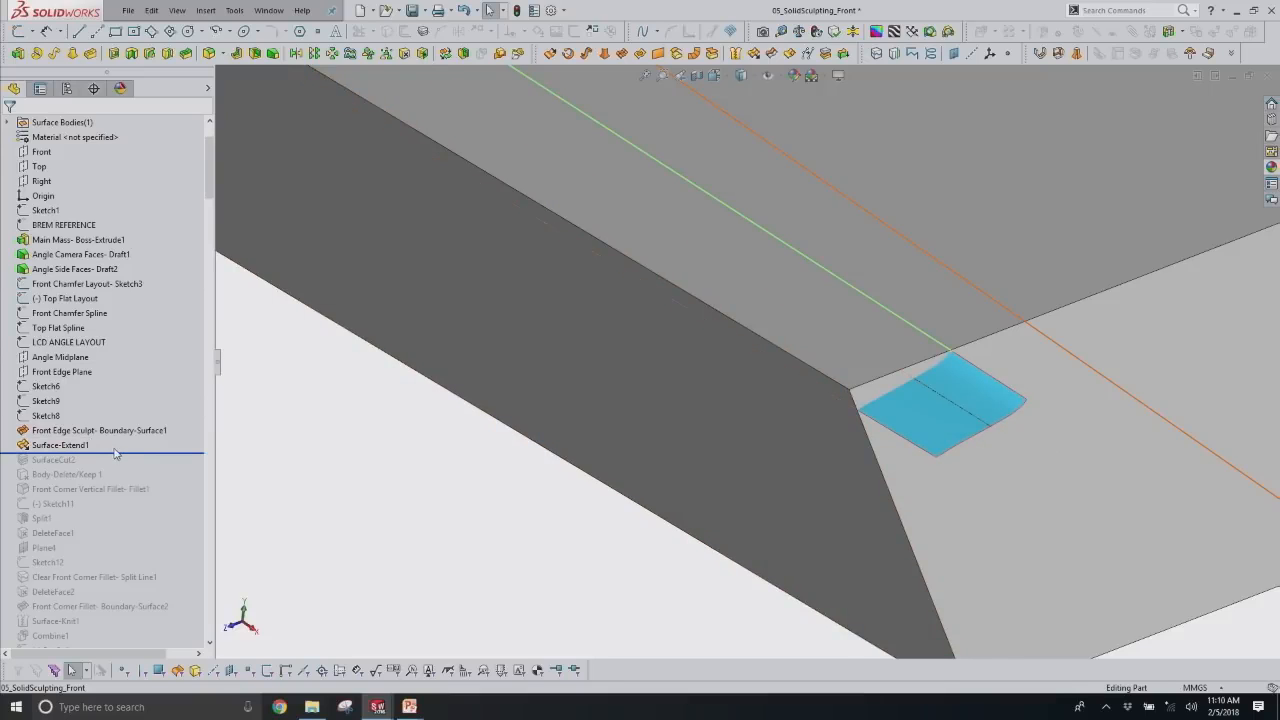
drag(119, 452, 119, 466)
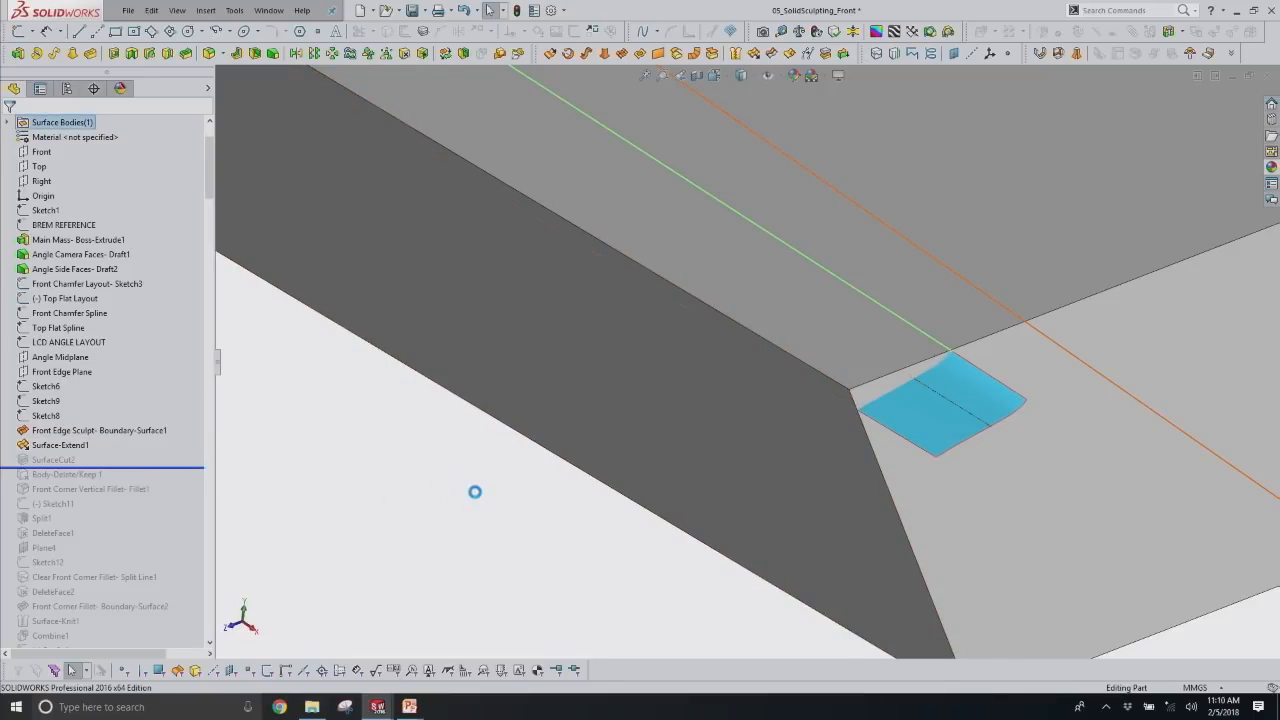
key(f)
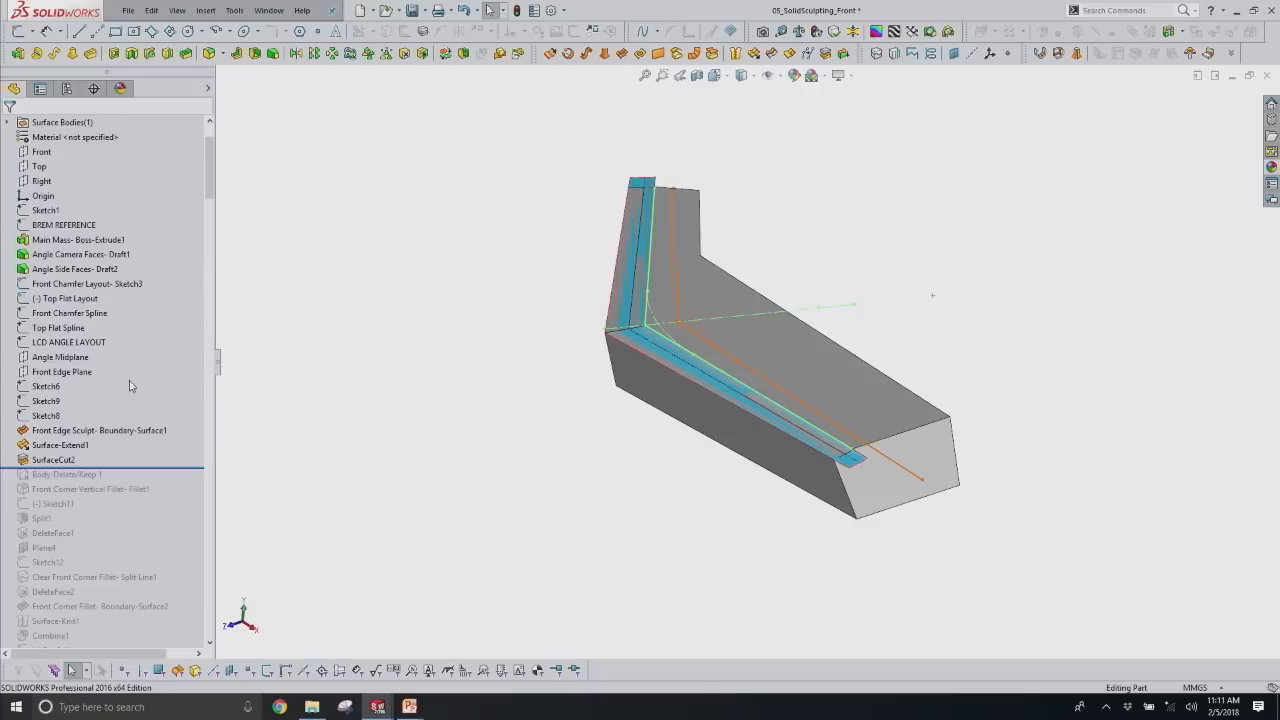
Roll the history forward past Body-Delete/Keep 1, check which body that feature deletes, and close its definition without changes.
scroll(110, 398, down, 2)
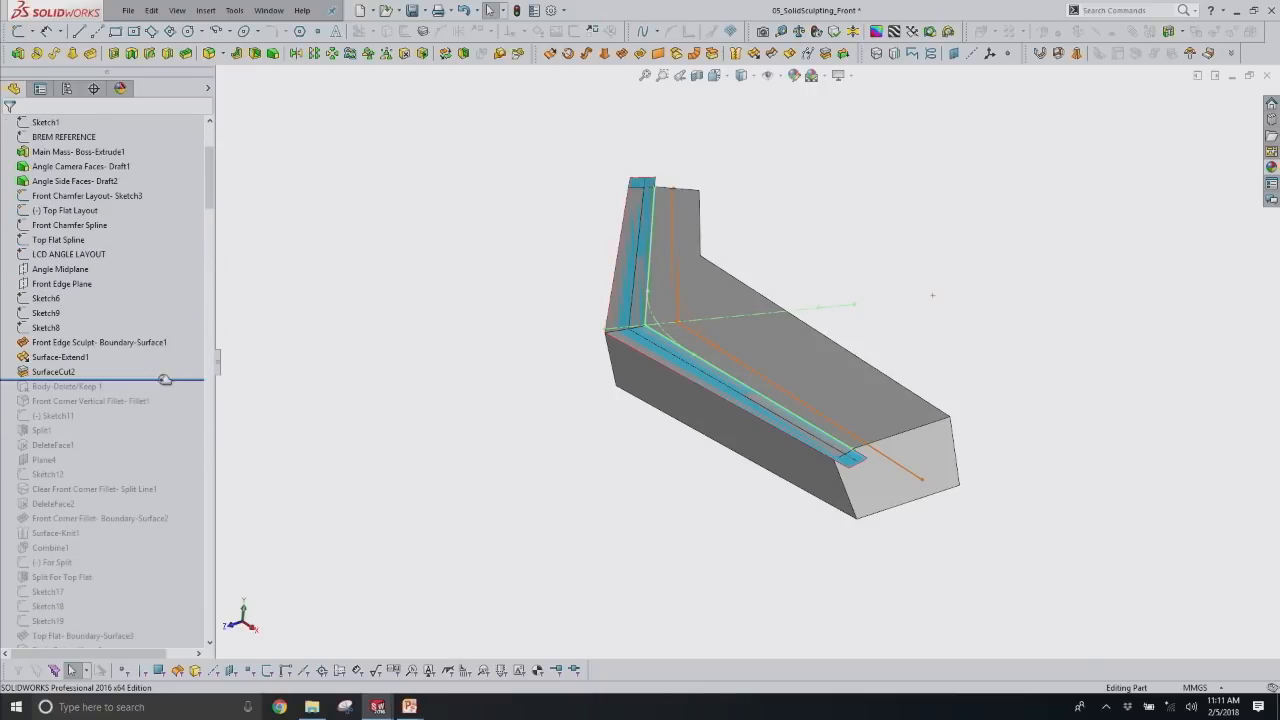
drag(161, 380, 155, 392)
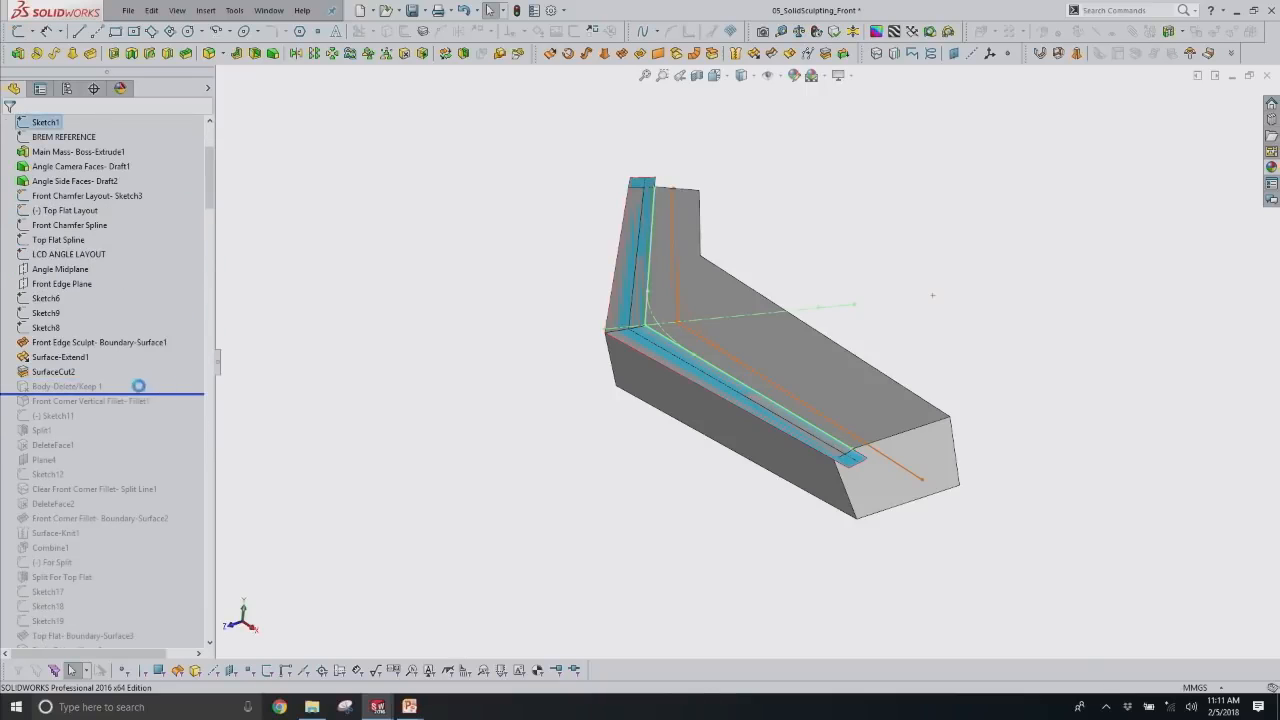
click(86, 388)
click(92, 350)
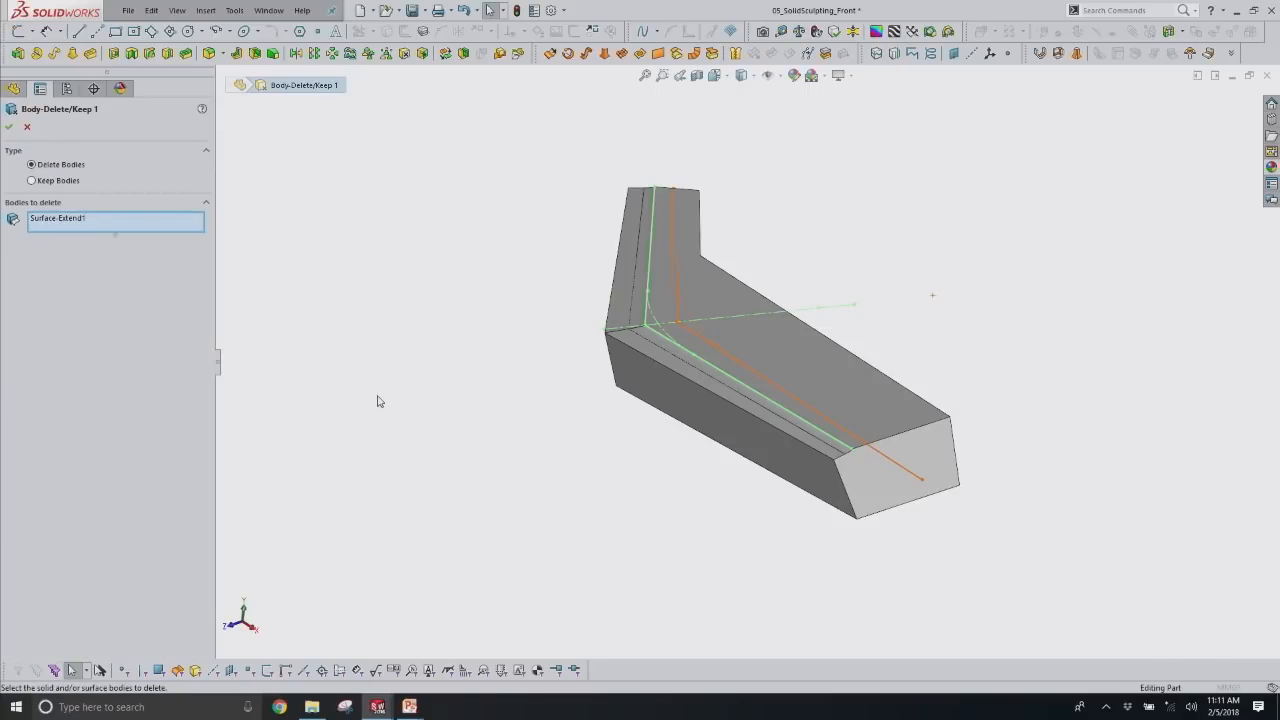
click(27, 127)
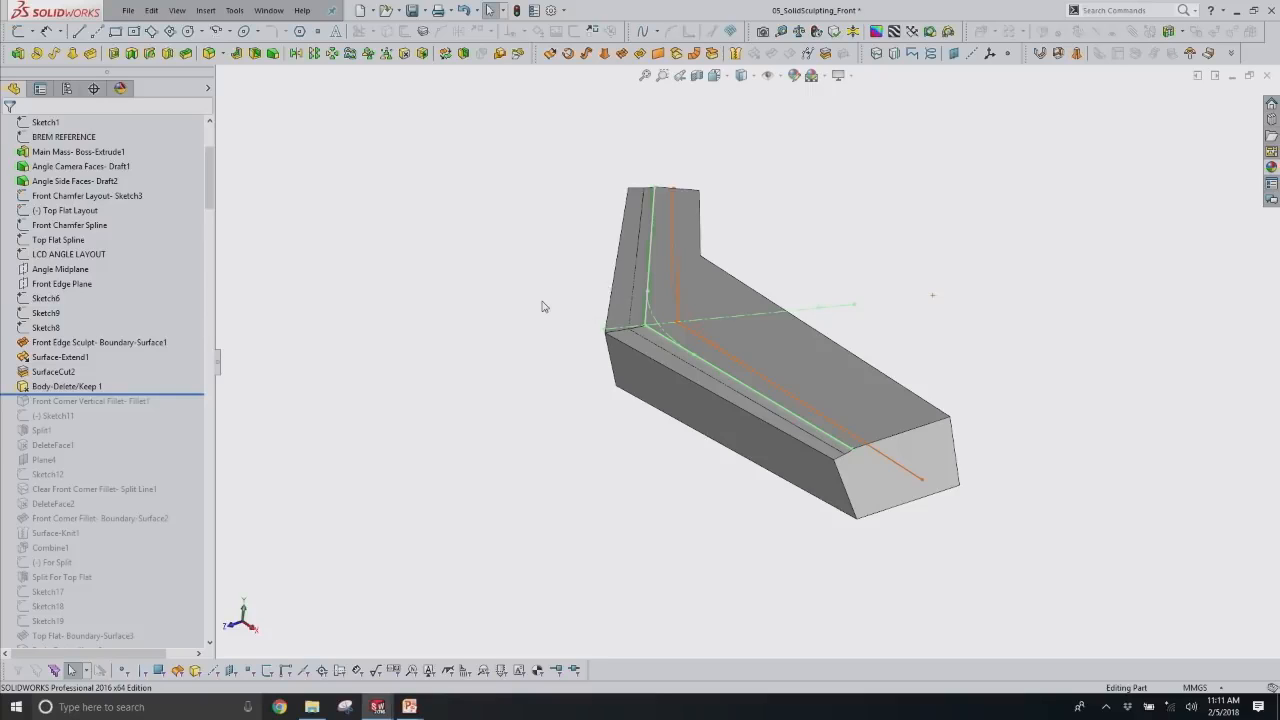
Roll the history forward past Front Corner Vertical Fillet- Fillet1, check the fillet's definition, and close it without changes.
scroll(214, 158, up, 4)
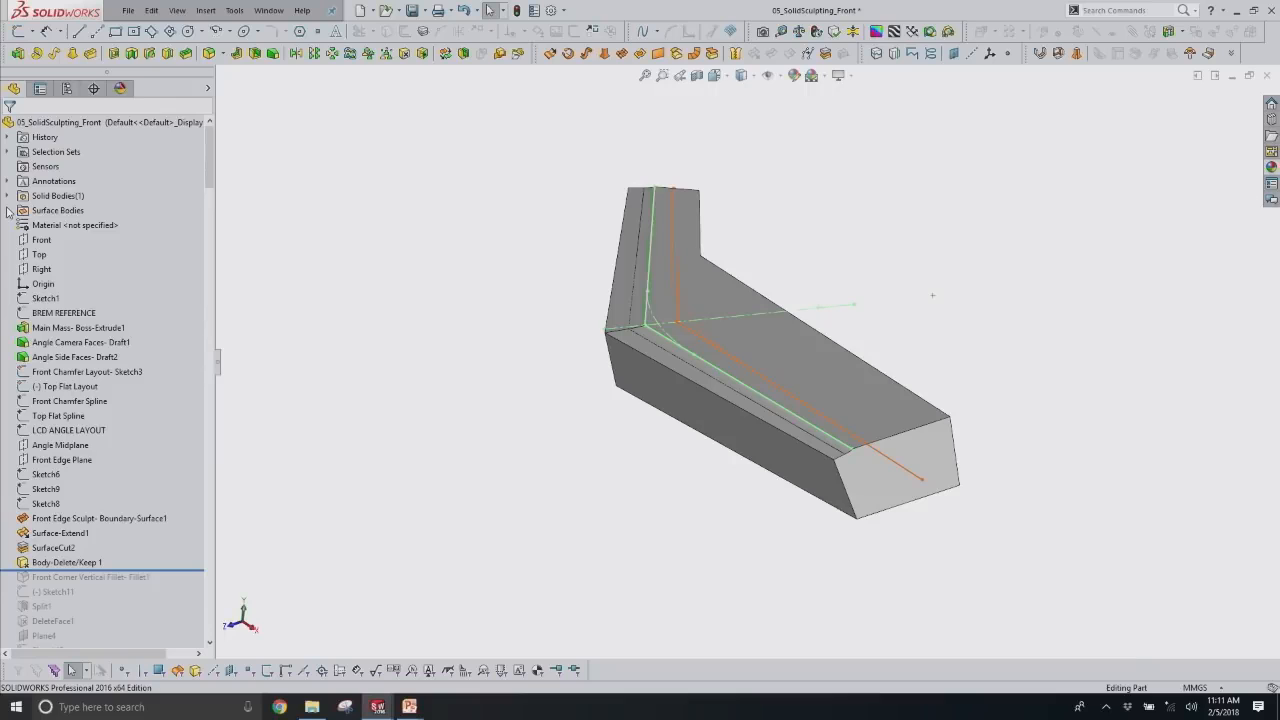
scroll(126, 290, down, 5)
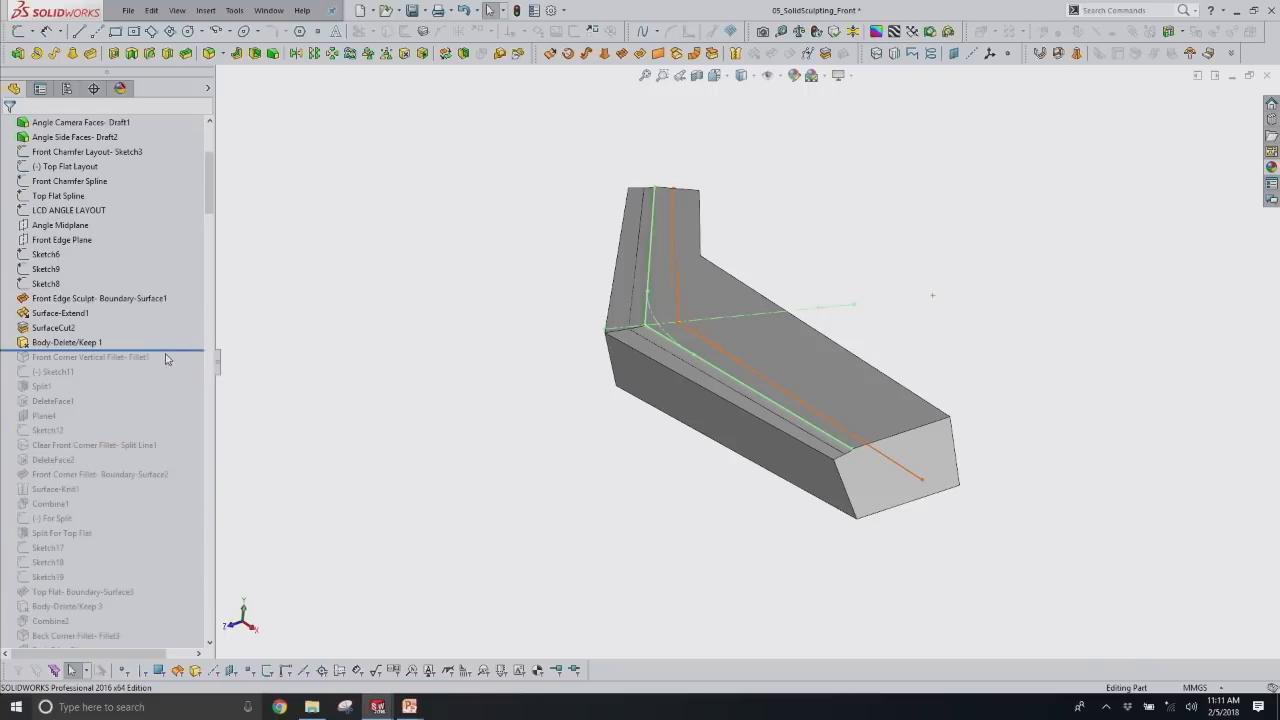
drag(170, 350, 170, 366)
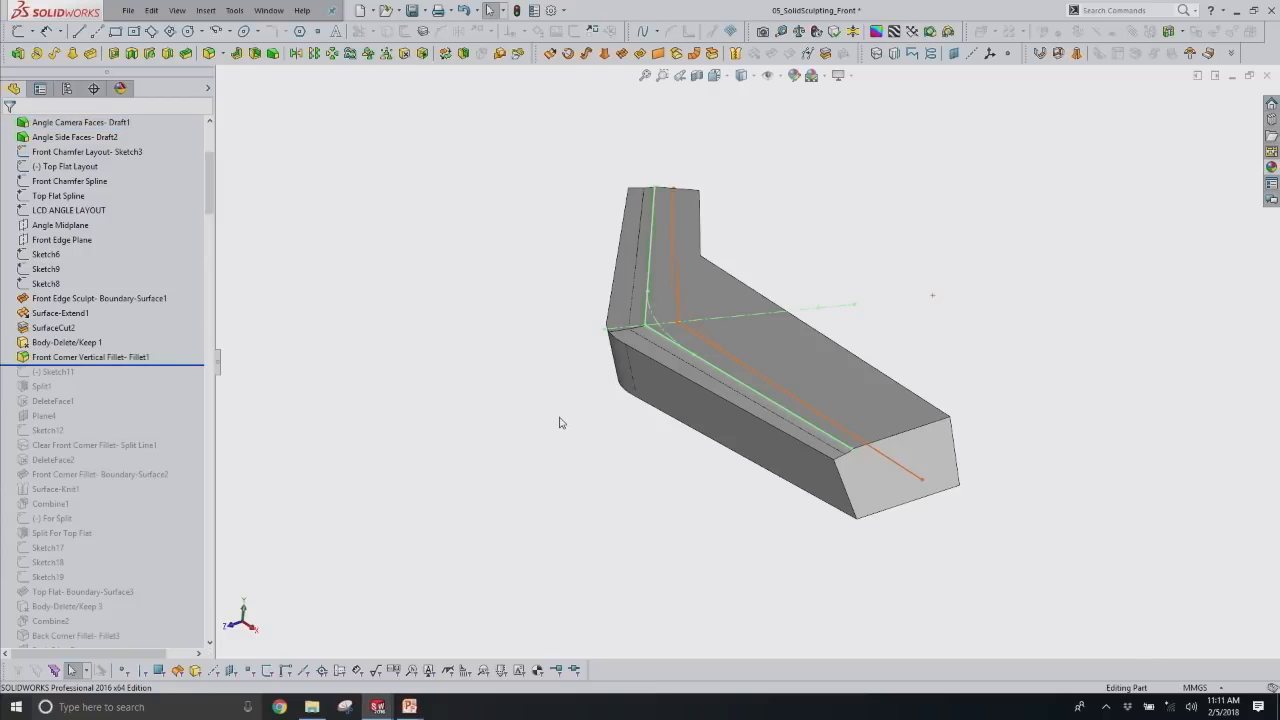
scroll(560, 423, down, 2)
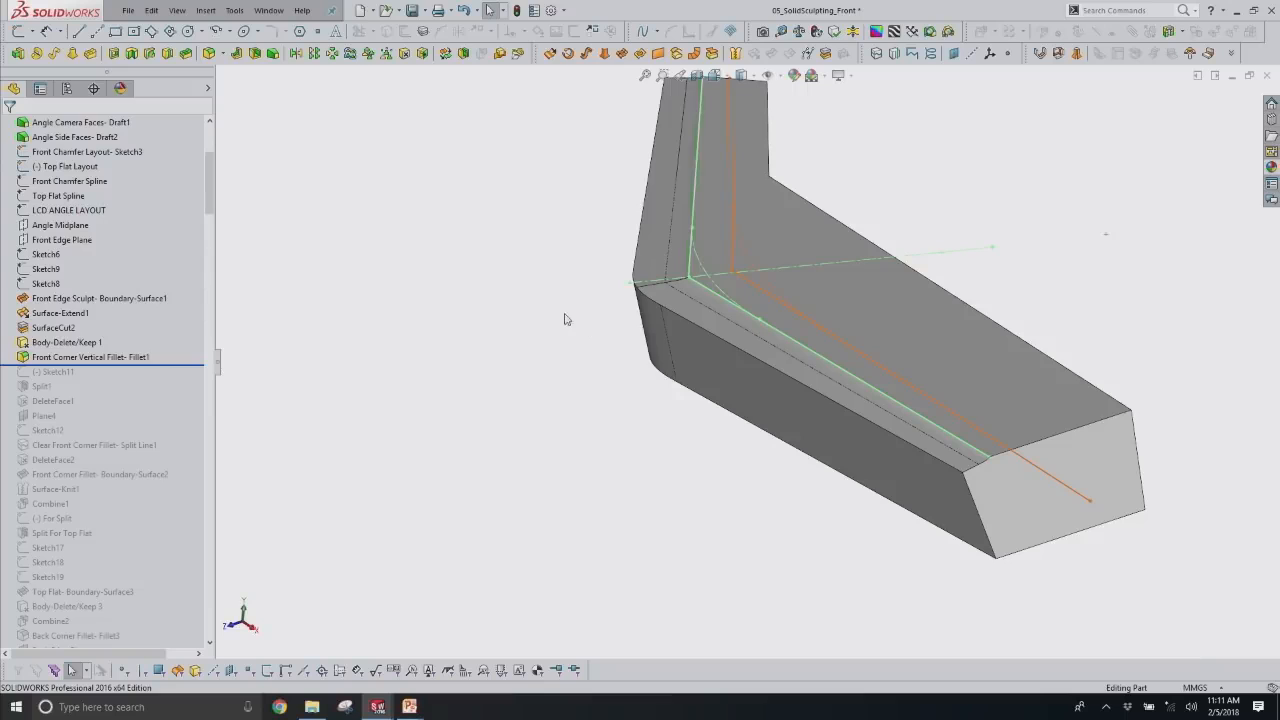
click(135, 357)
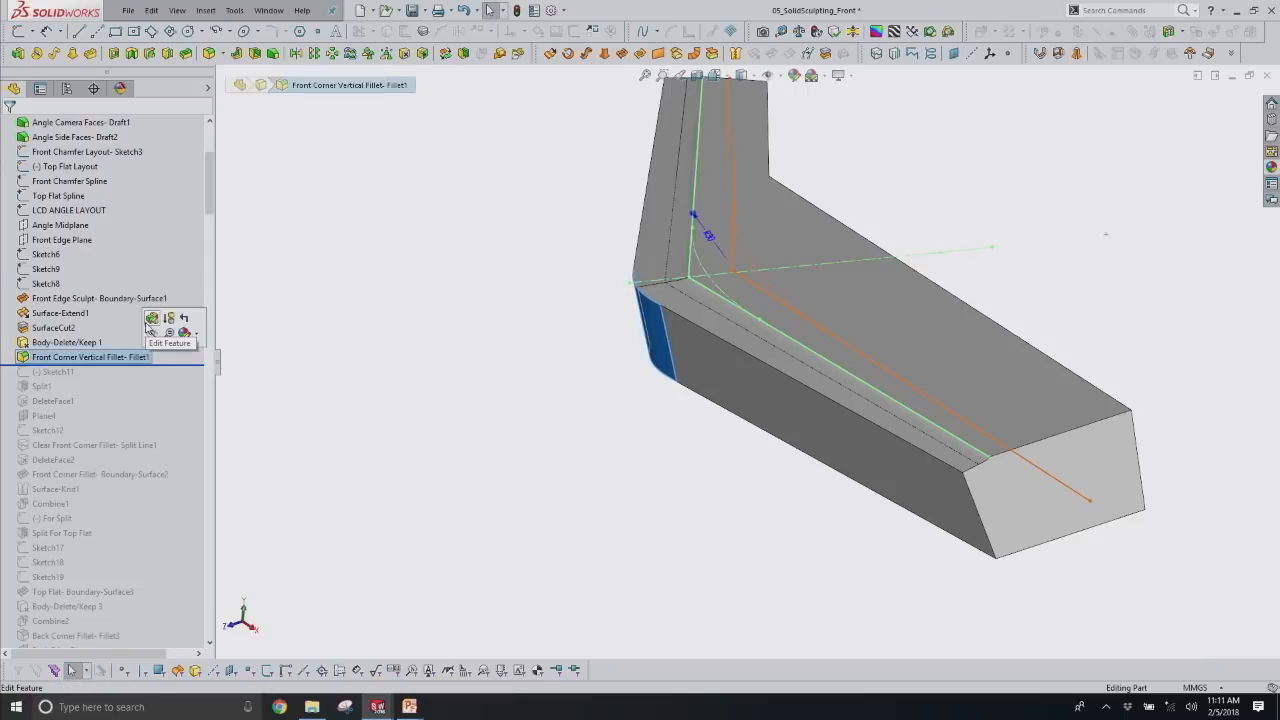
click(152, 318)
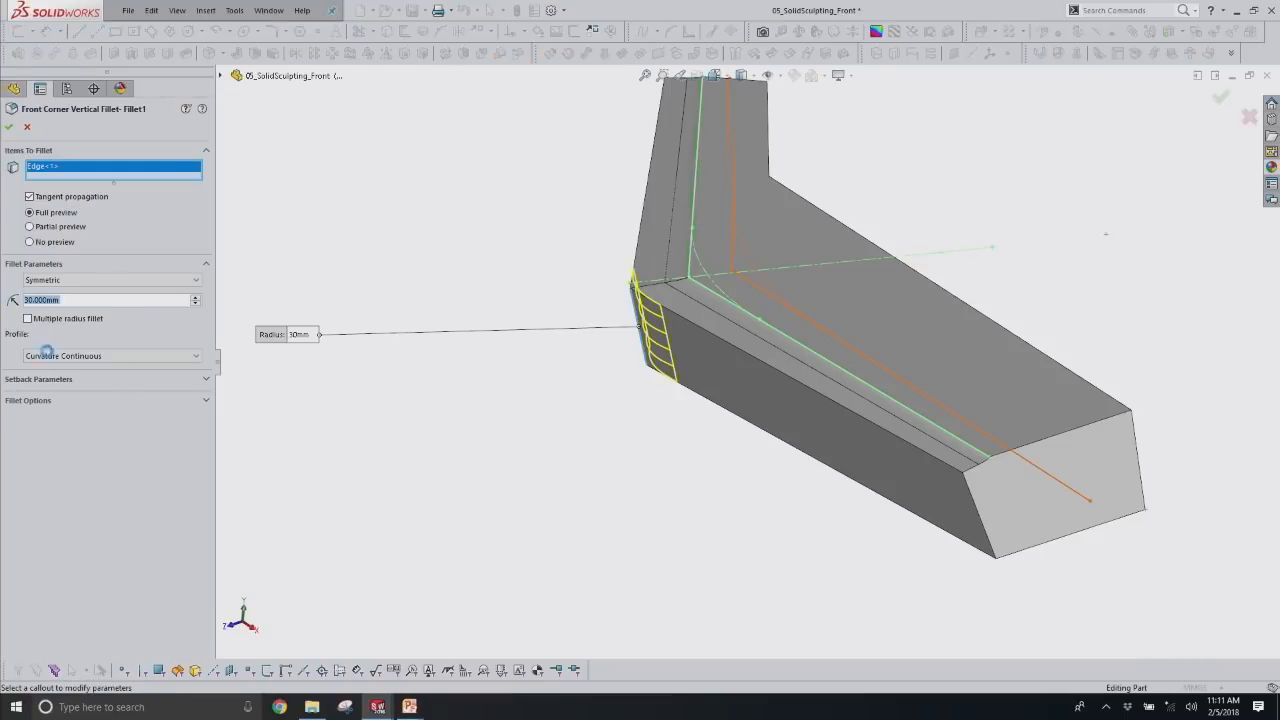
click(27, 127)
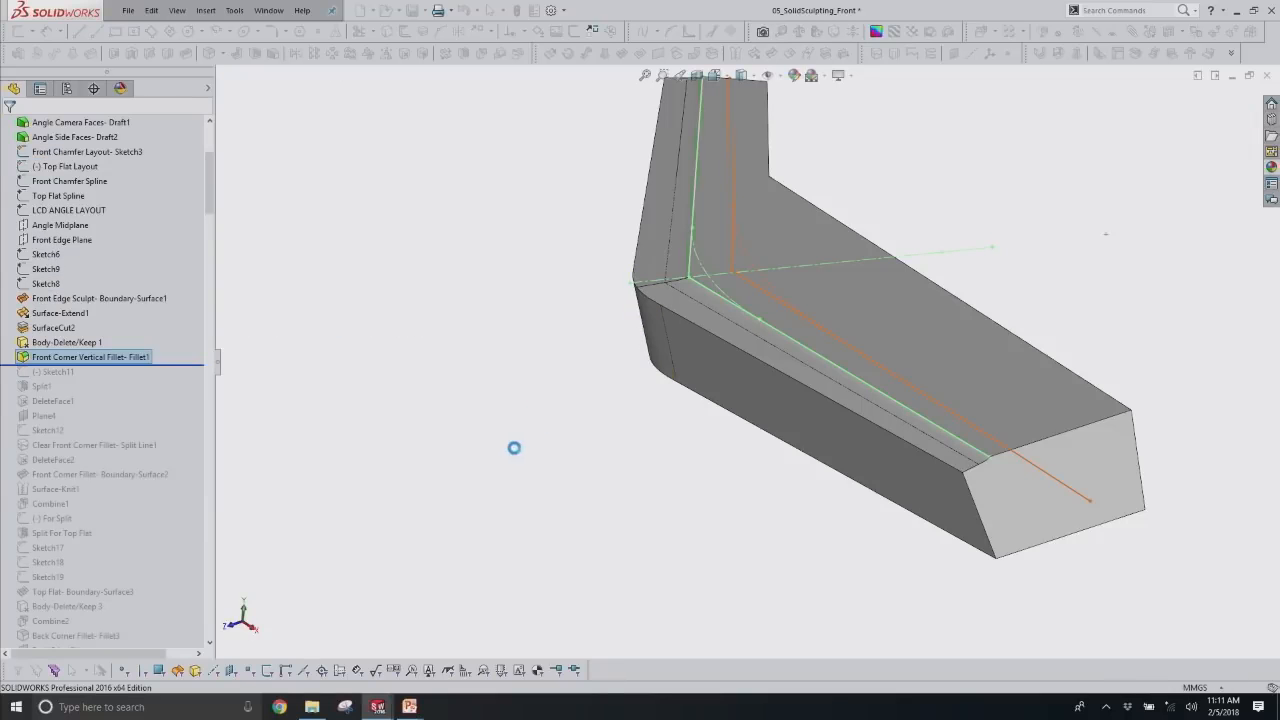
Examine the filleted front corner up close and from several angles where it meets the sculpted chamfer faces.
middle_drag(628, 404, 726, 386)
scroll(780, 329, down, 6)
scroll(757, 307, down, 3)
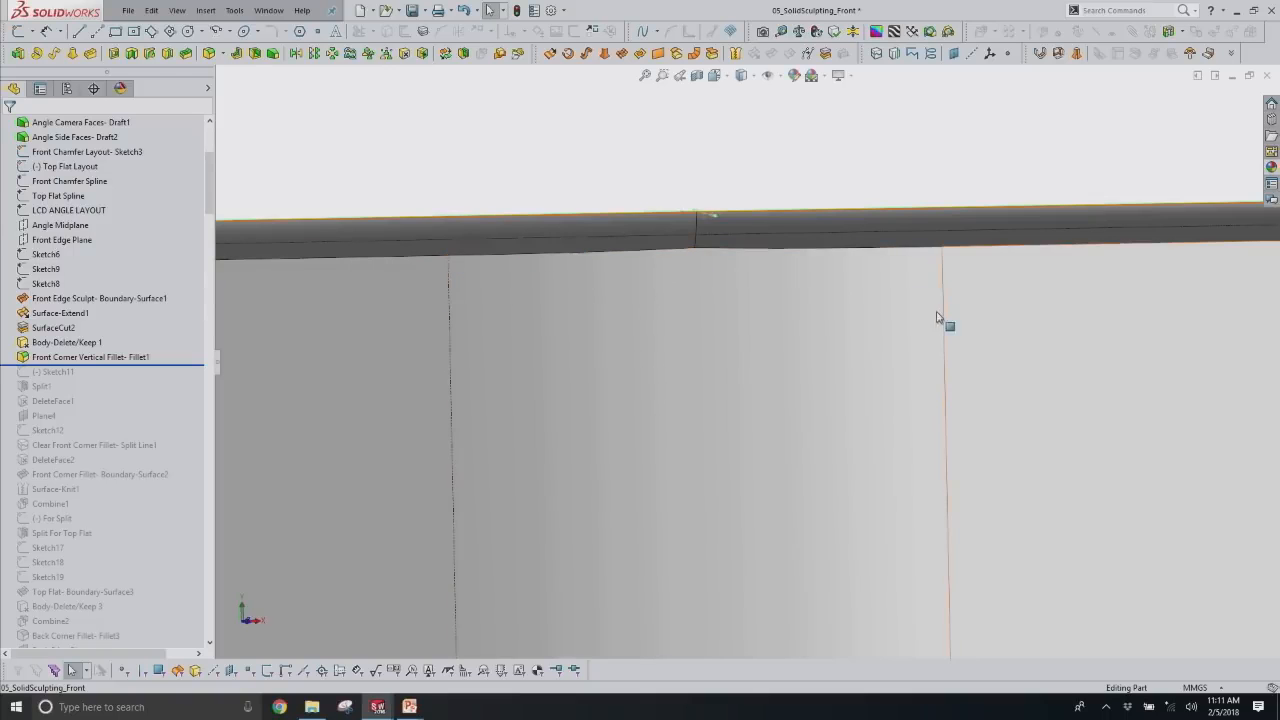
scroll(800, 355, up, 4)
middle_drag(791, 350, 789, 455)
scroll(770, 400, up, 2)
middle_drag(764, 376, 651, 437)
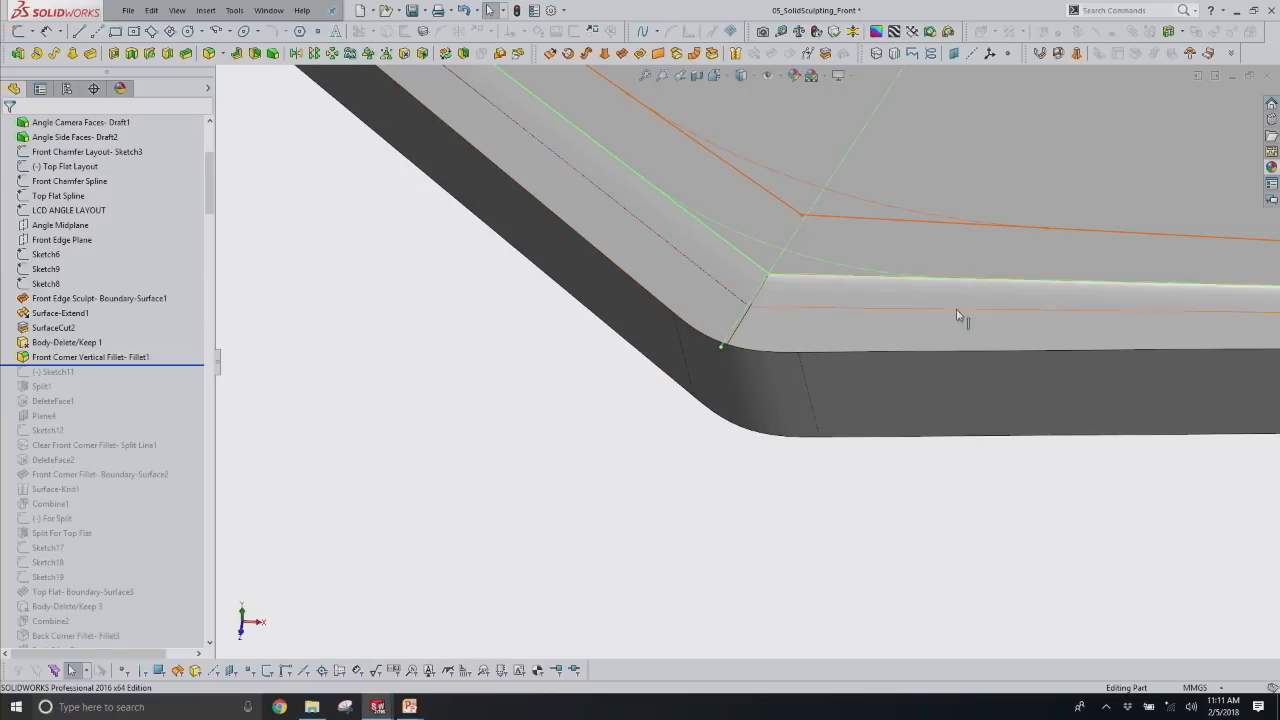
middle_drag(711, 302, 694, 277)
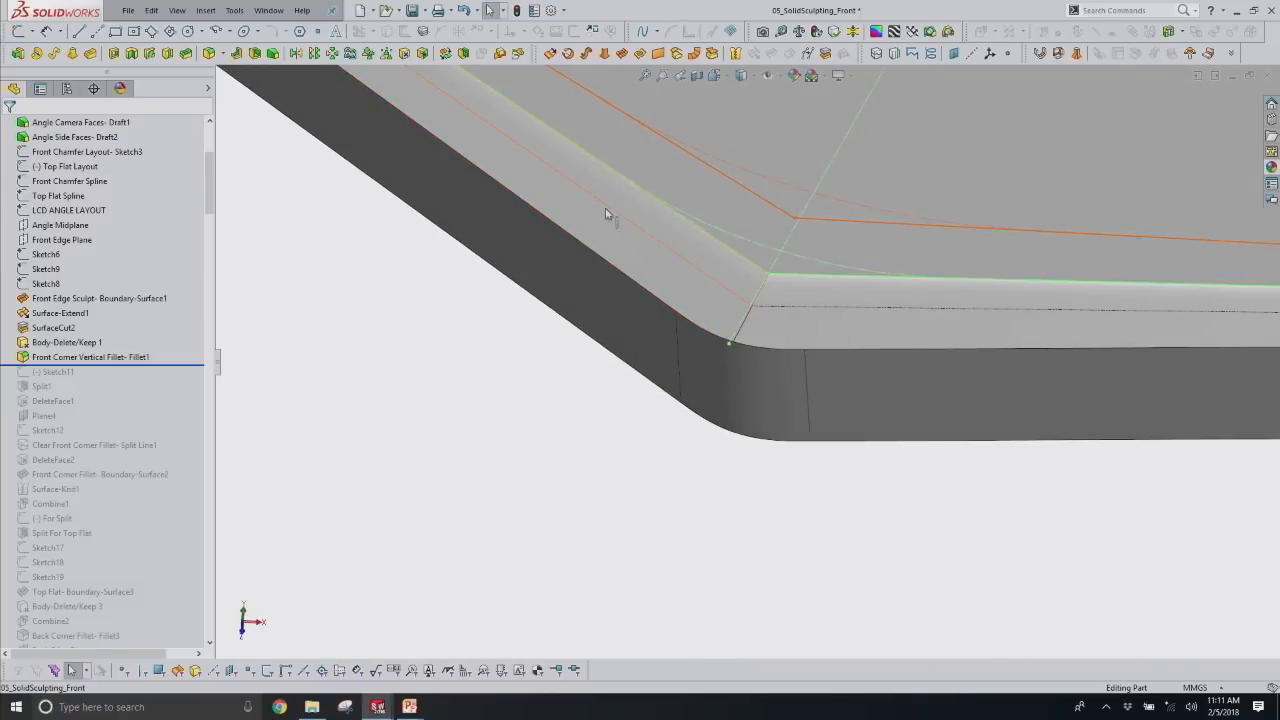
middle_drag(720, 370, 720, 337)
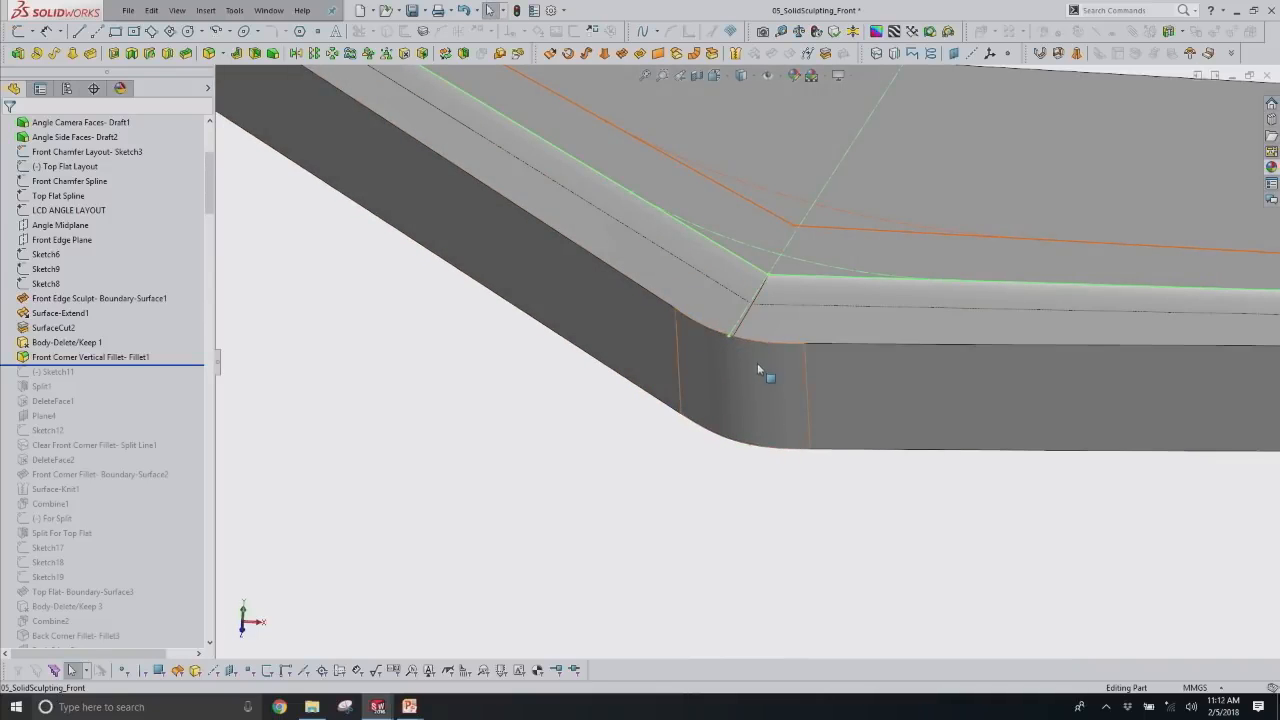
middle_drag(757, 363, 757, 342)
key(f)
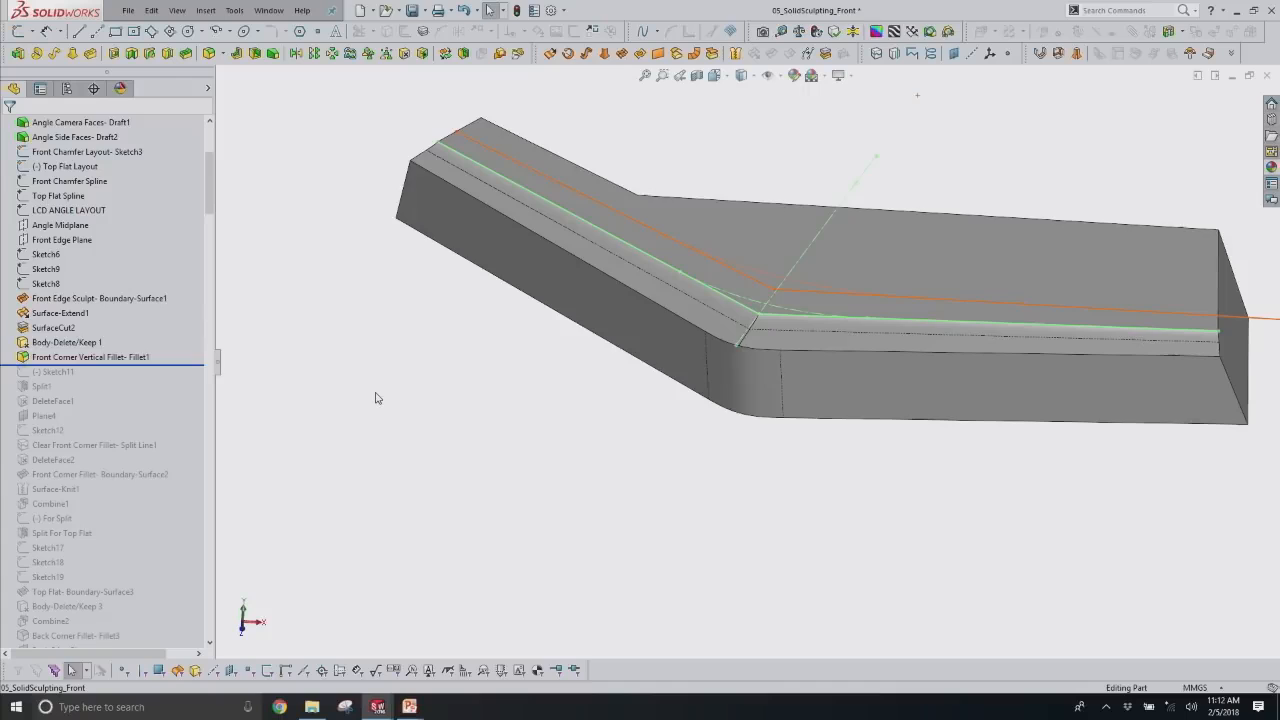
middle_drag(376, 395, 375, 424)
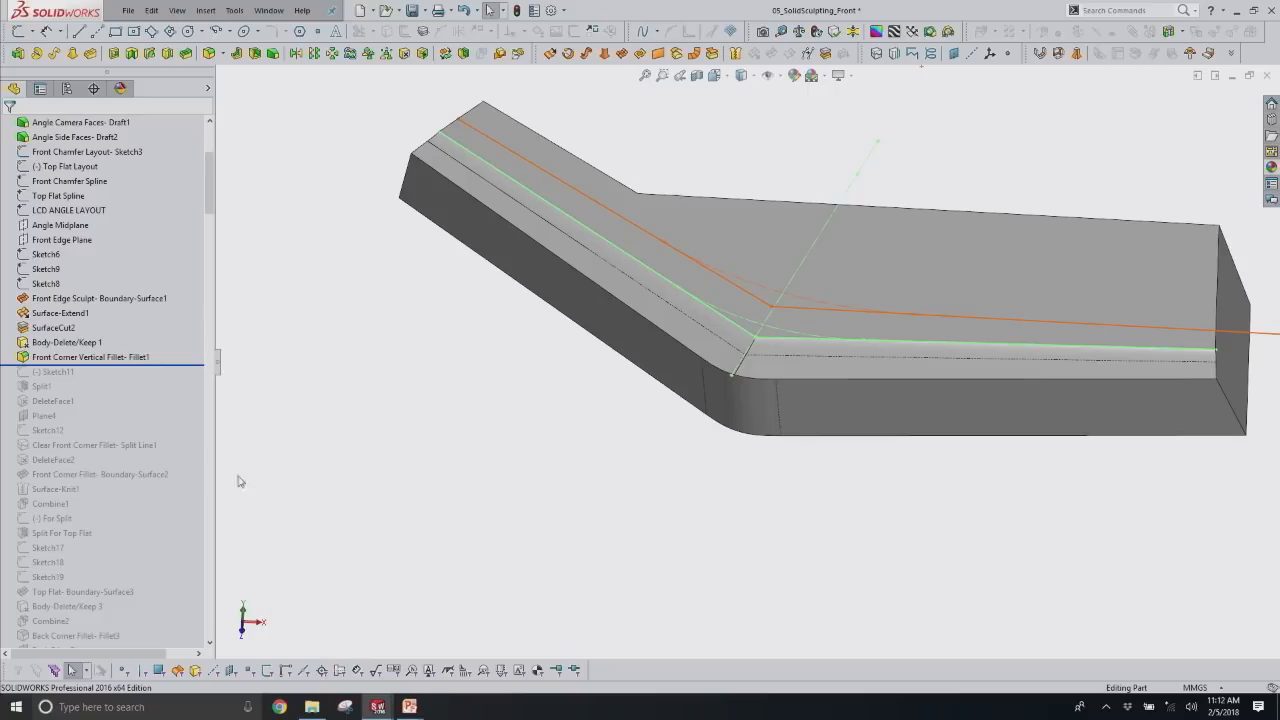
Roll the history forward through Sketch11 and Split1 to split the front corner into its own body, and inspect that body.
mouse_move(174, 368)
mouse_down()
mouse_move(170, 382)
mouse_move(73, 380)
mouse_up()
click(60, 372)
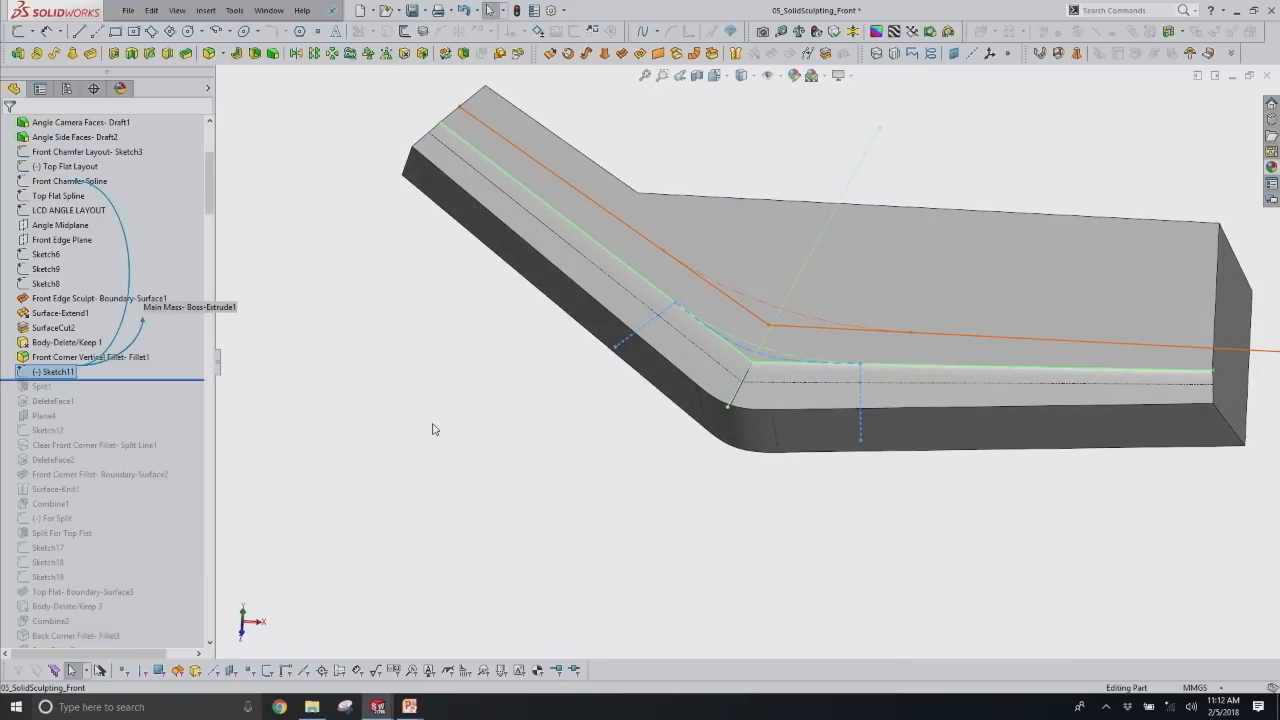
click(267, 363)
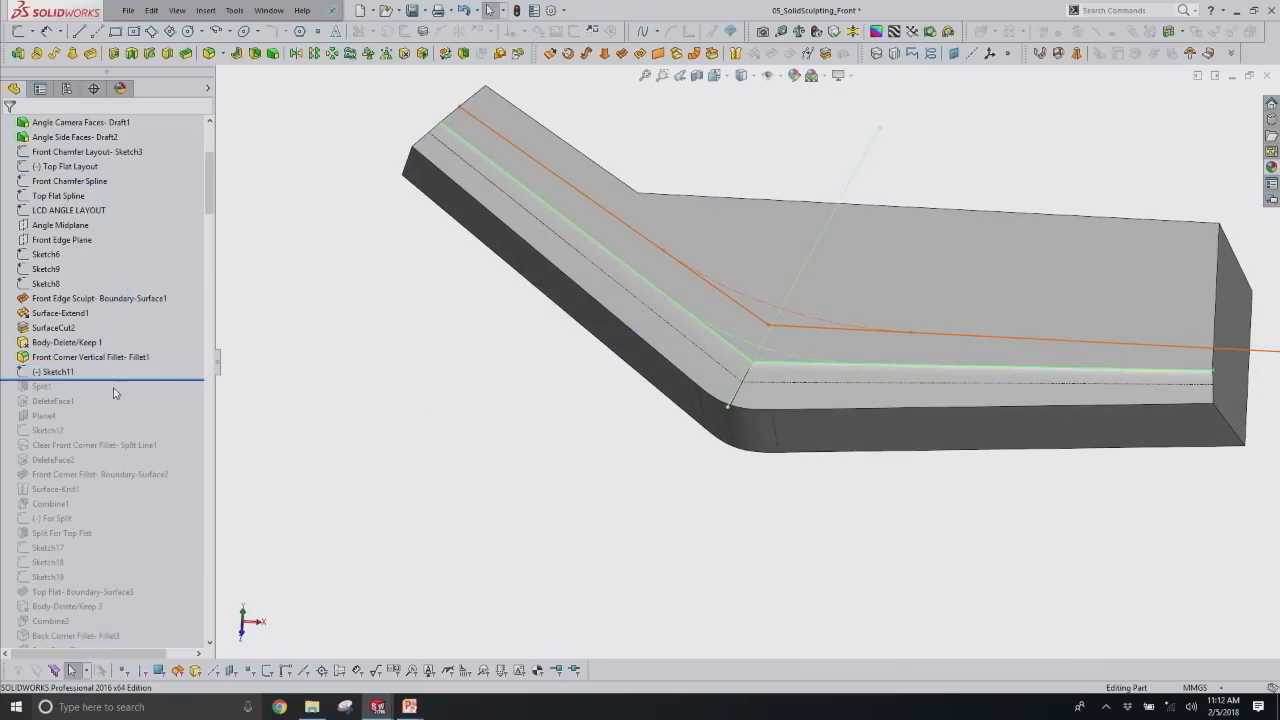
drag(117, 380, 112, 394)
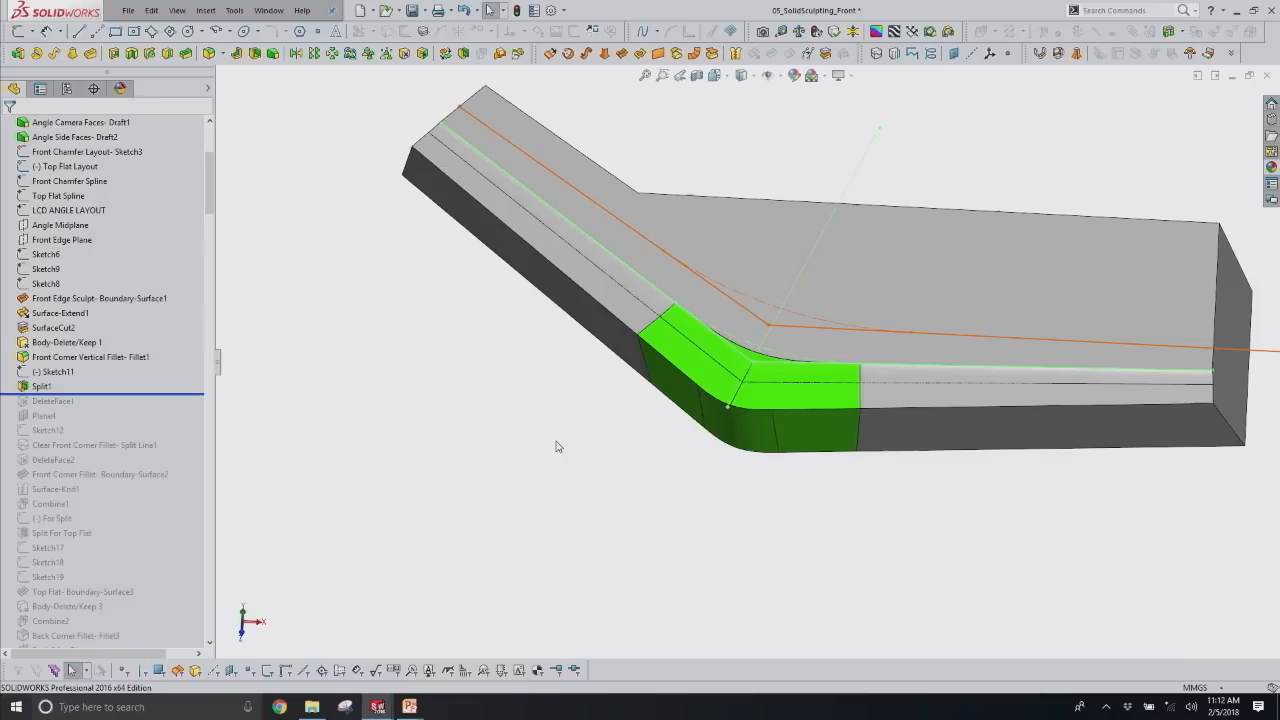
middle_drag(557, 460, 557, 428)
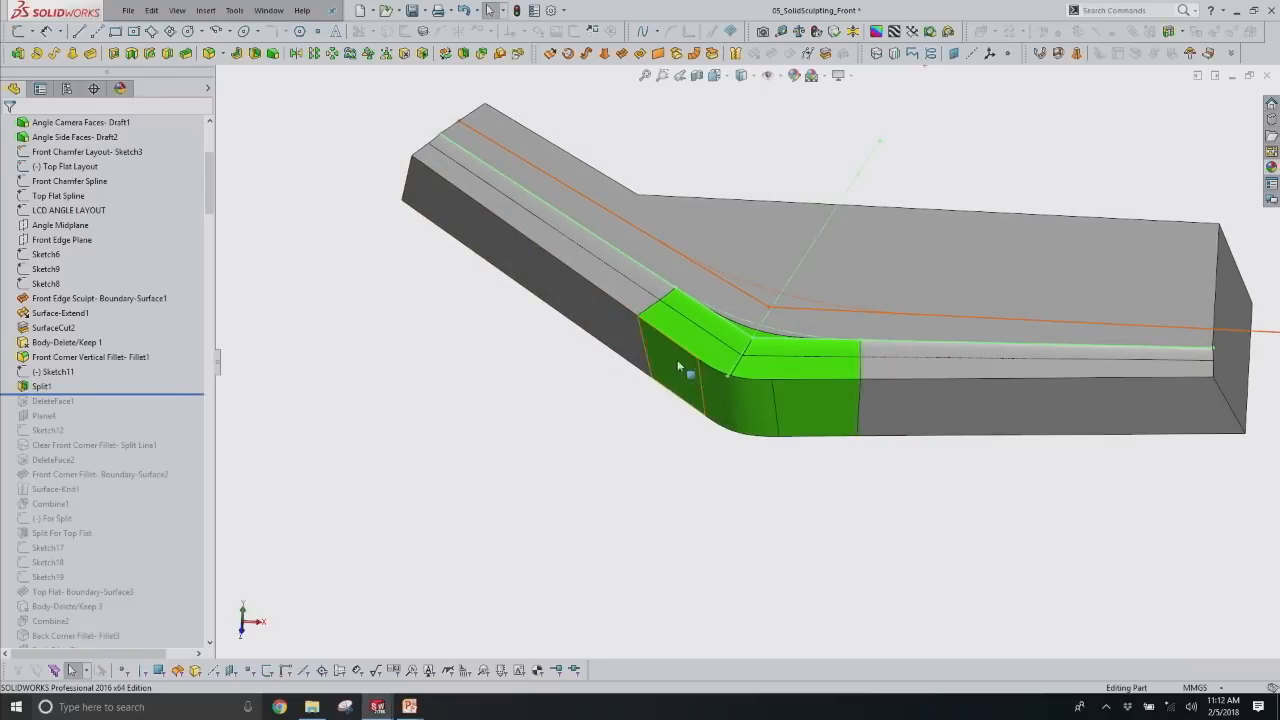
scroll(705, 407, down, 2)
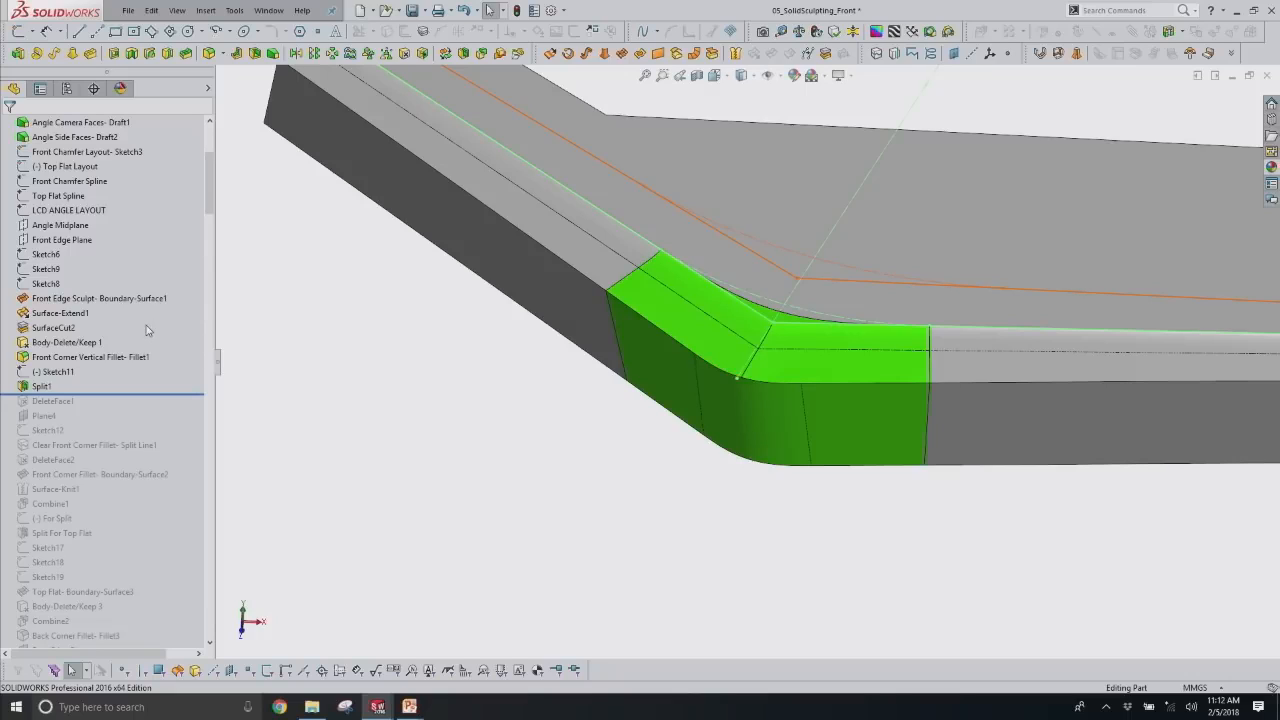
scroll(723, 417, up, 2)
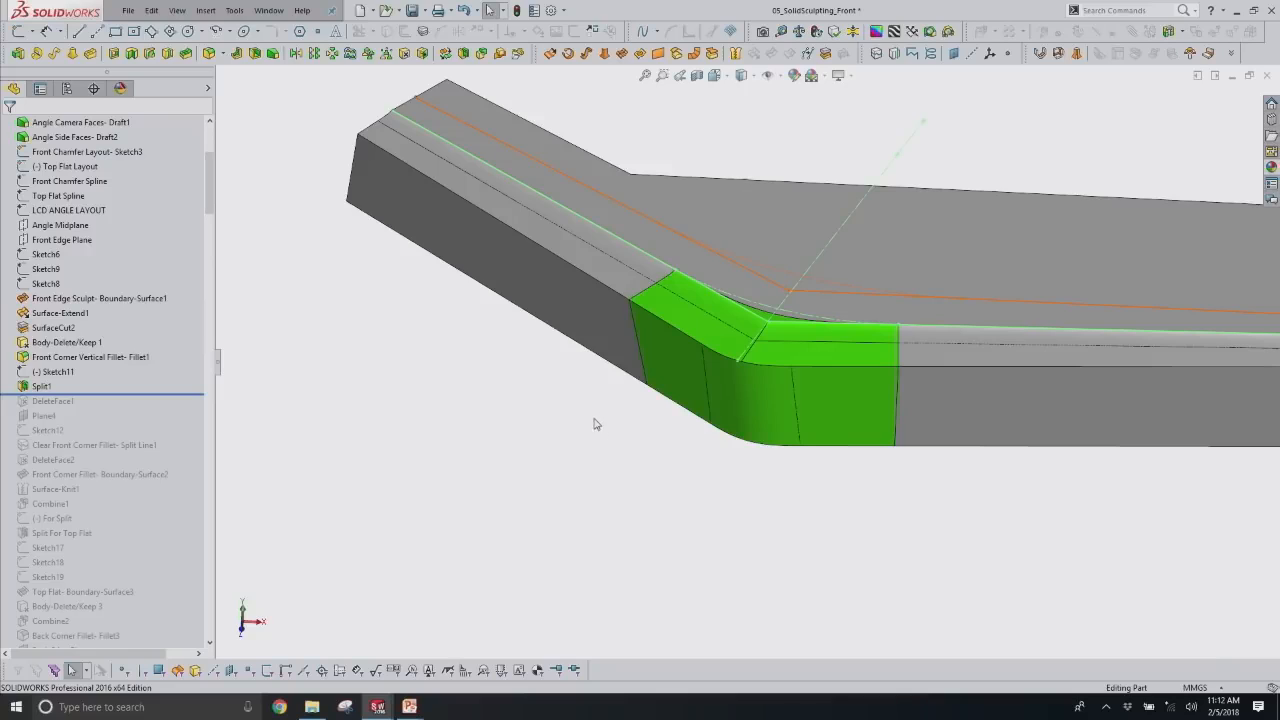
Try combining the split corner body with the adjacent main body using the Combine feature.
click(482, 53)
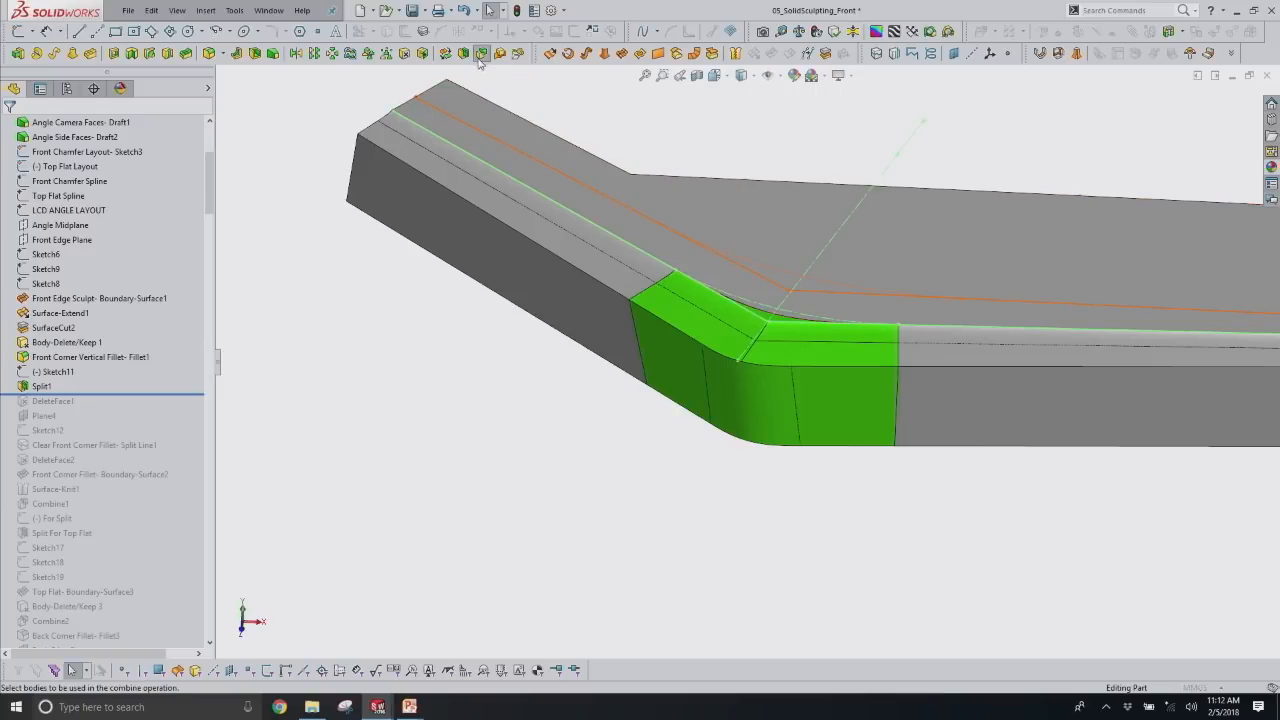
click(703, 389)
click(594, 309)
click(8, 126)
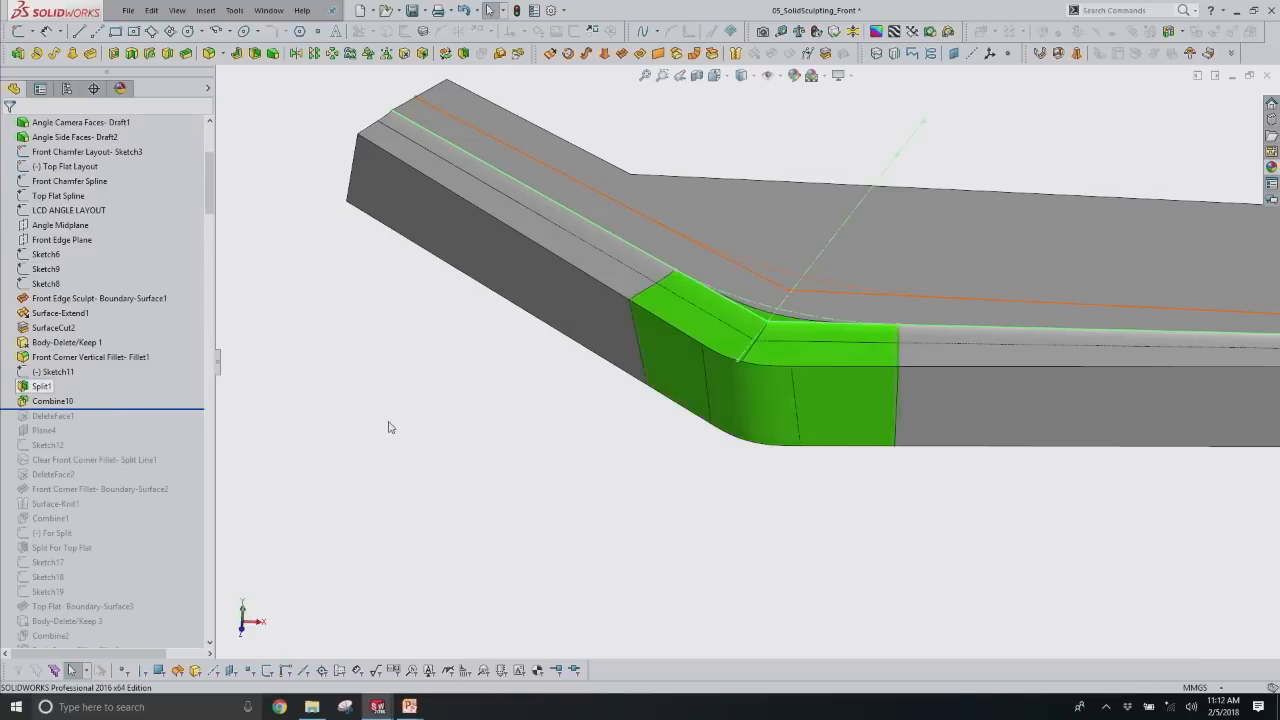
middle_drag(627, 530, 618, 507)
Roll the history forward through DeleteFace1, Plane4, Sketch12 and Split Line1, and inspect the split along the opened corner's edge.
drag(103, 401, 157, 452)
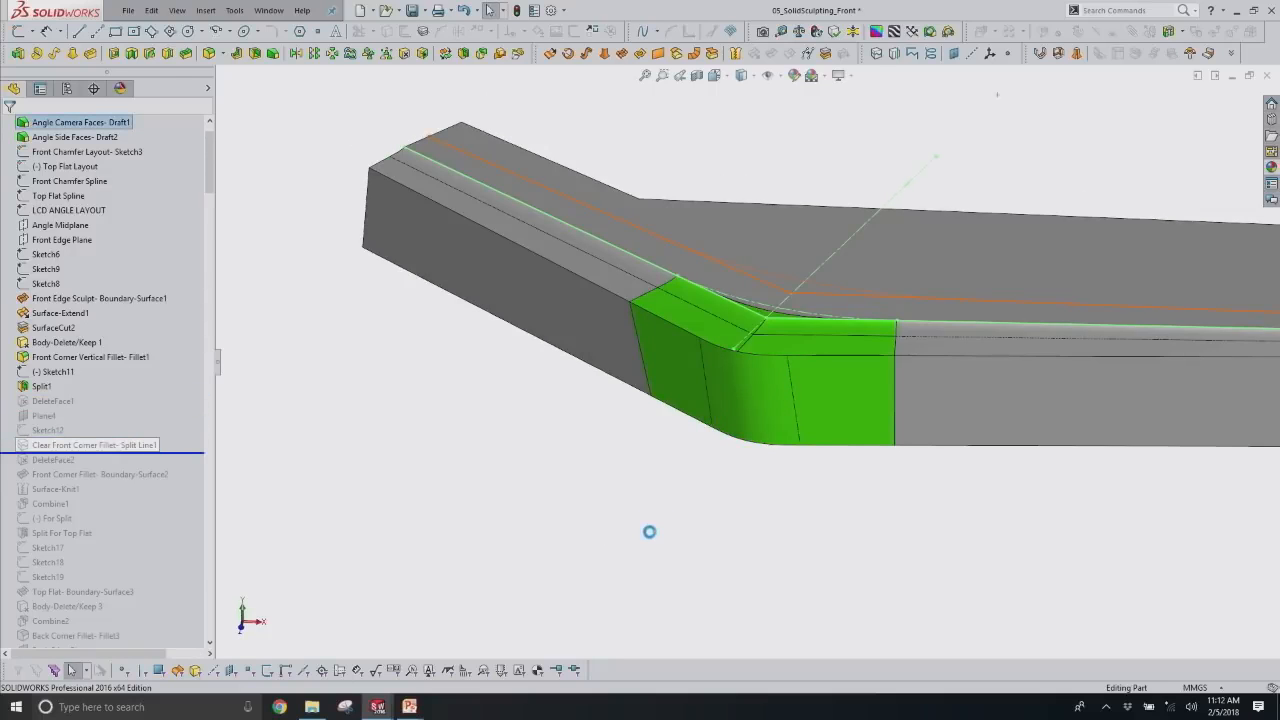
scroll(760, 360, down, 6)
scroll(749, 320, down, 3)
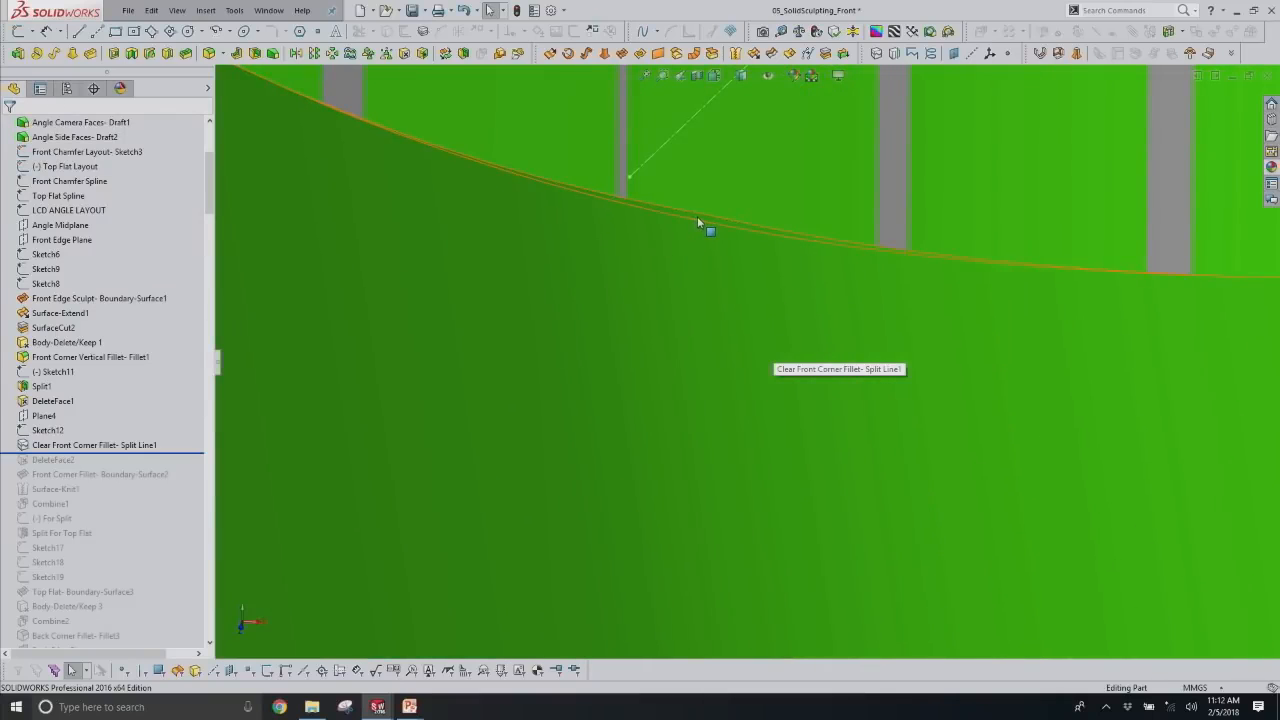
scroll(787, 428, up, 6)
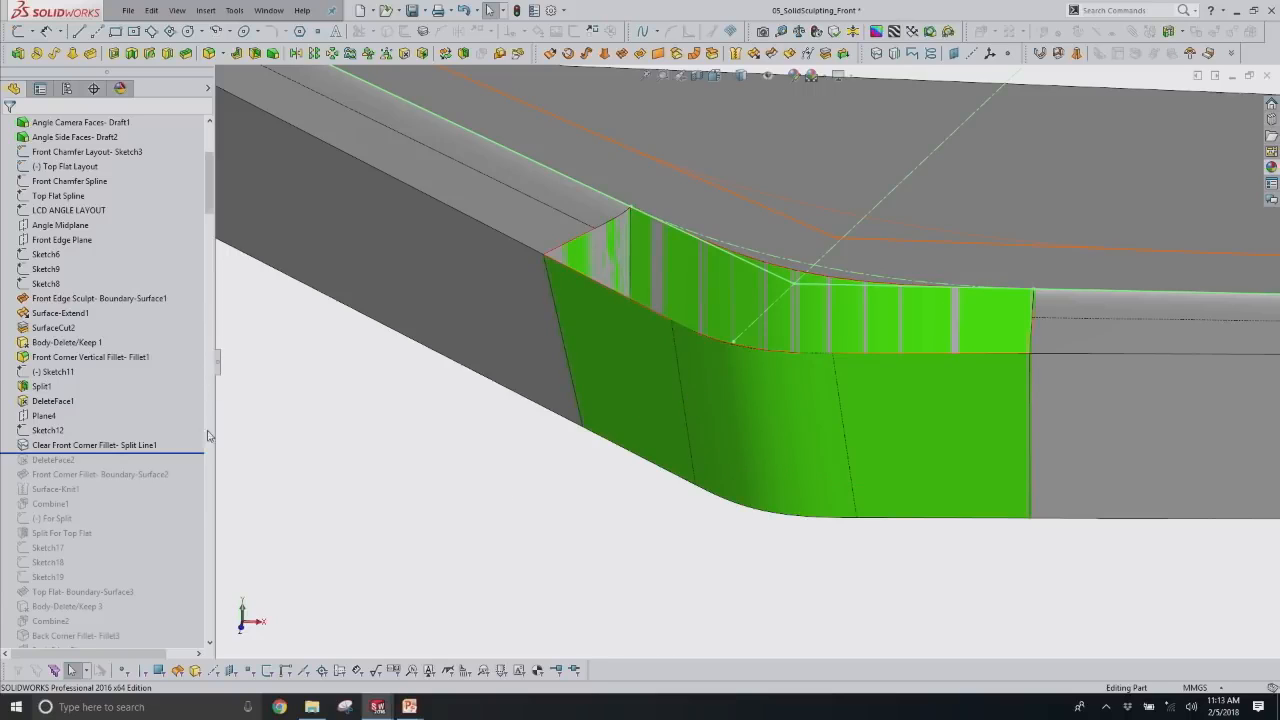
Roll the history forward past DeleteFace2 and Front Corner Fillet- Boundary-Surface2, and review that surface's definition without changing it.
scroll(174, 445, down, 1)
drag(190, 410, 190, 424)
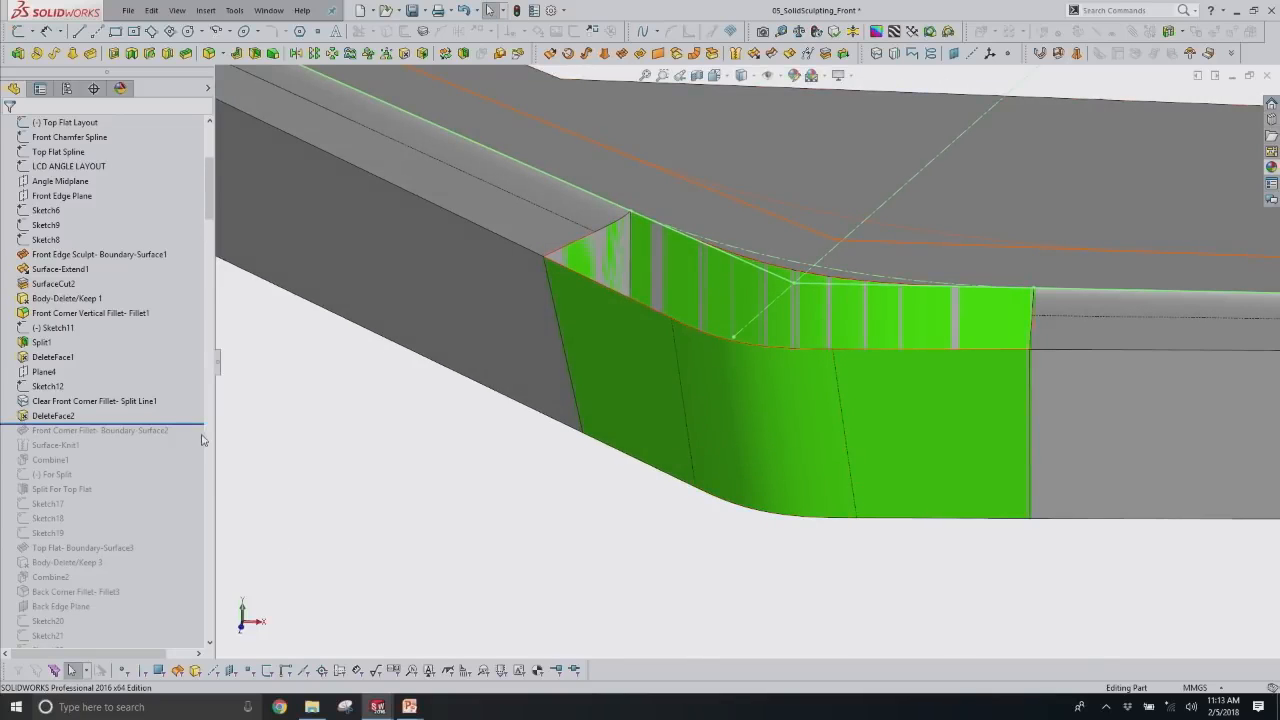
drag(193, 425, 185, 437)
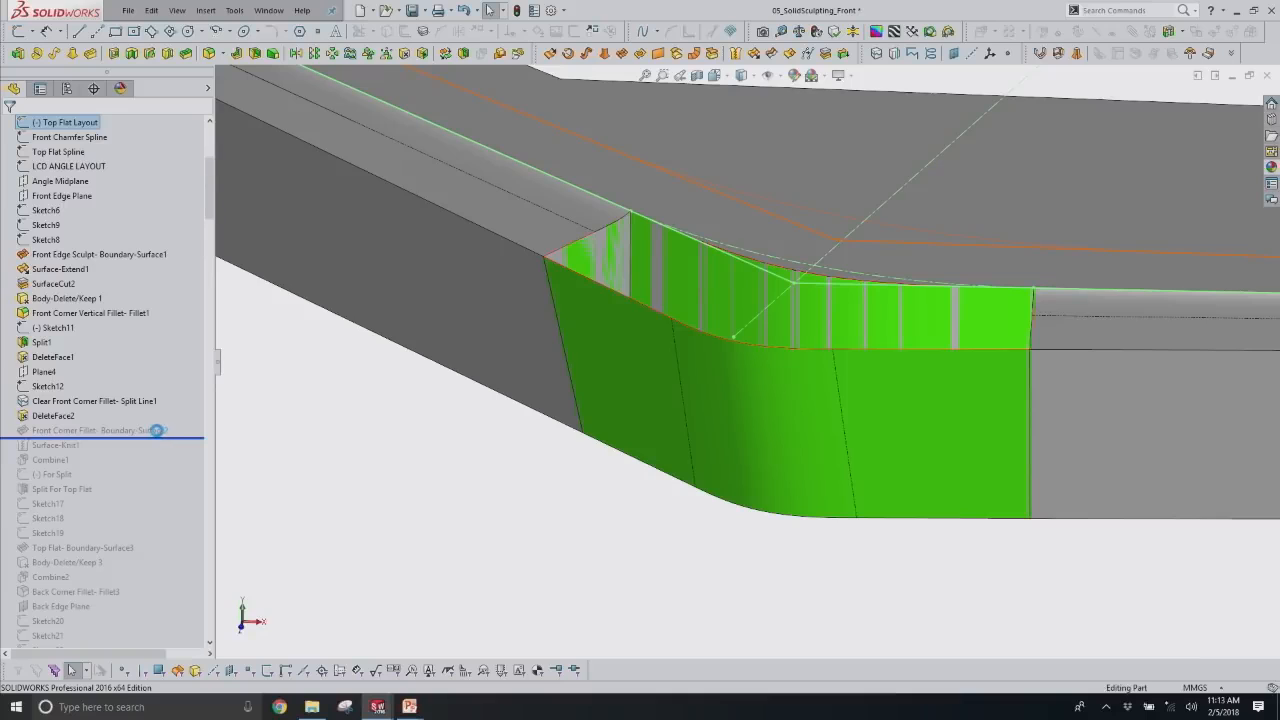
click(142, 432)
click(152, 395)
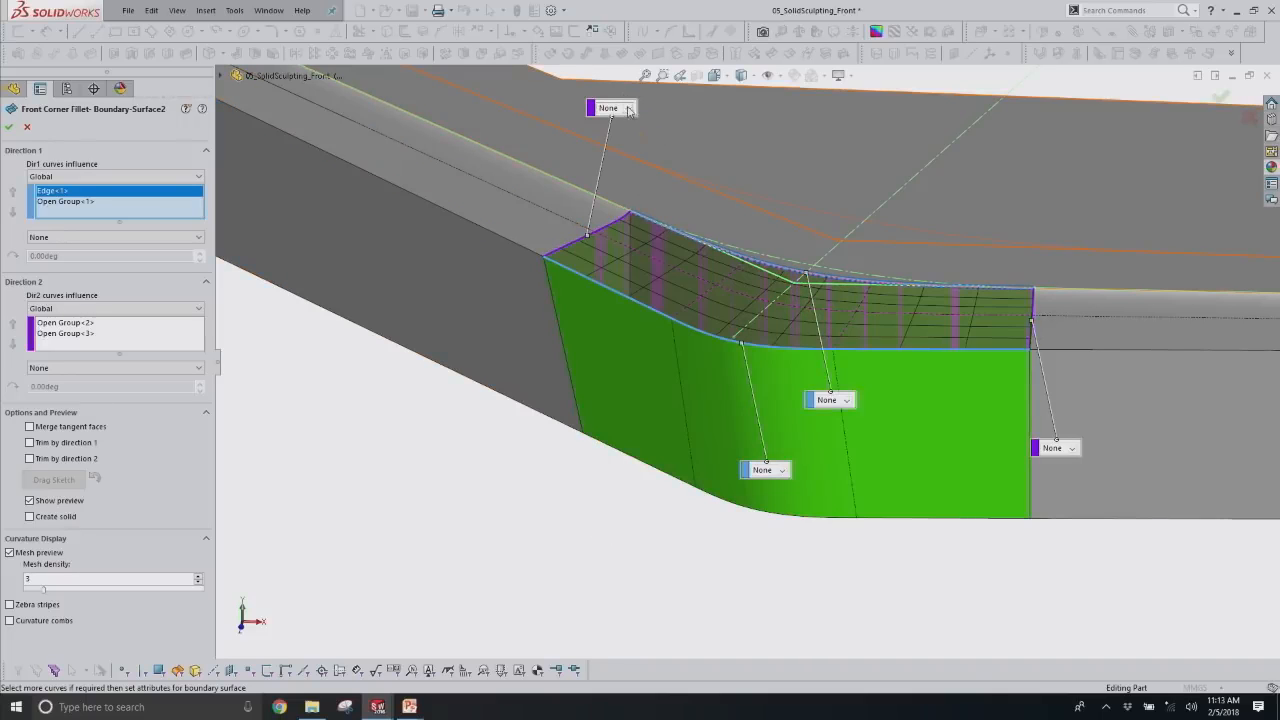
click(27, 127)
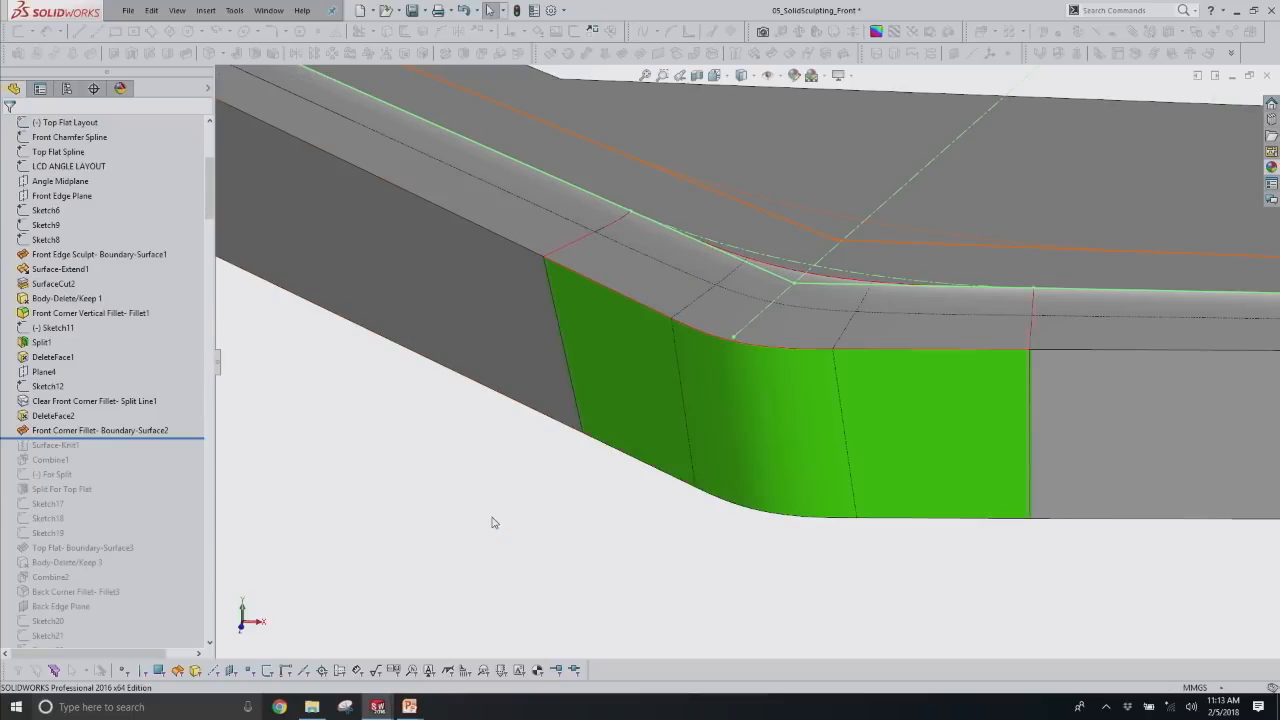
Roll the history forward past Surface-Knit1 and Combine1 to knit the corner surfaces and merge the corner with the main body.
scroll(103, 426, down, 1)
drag(110, 394, 107, 422)
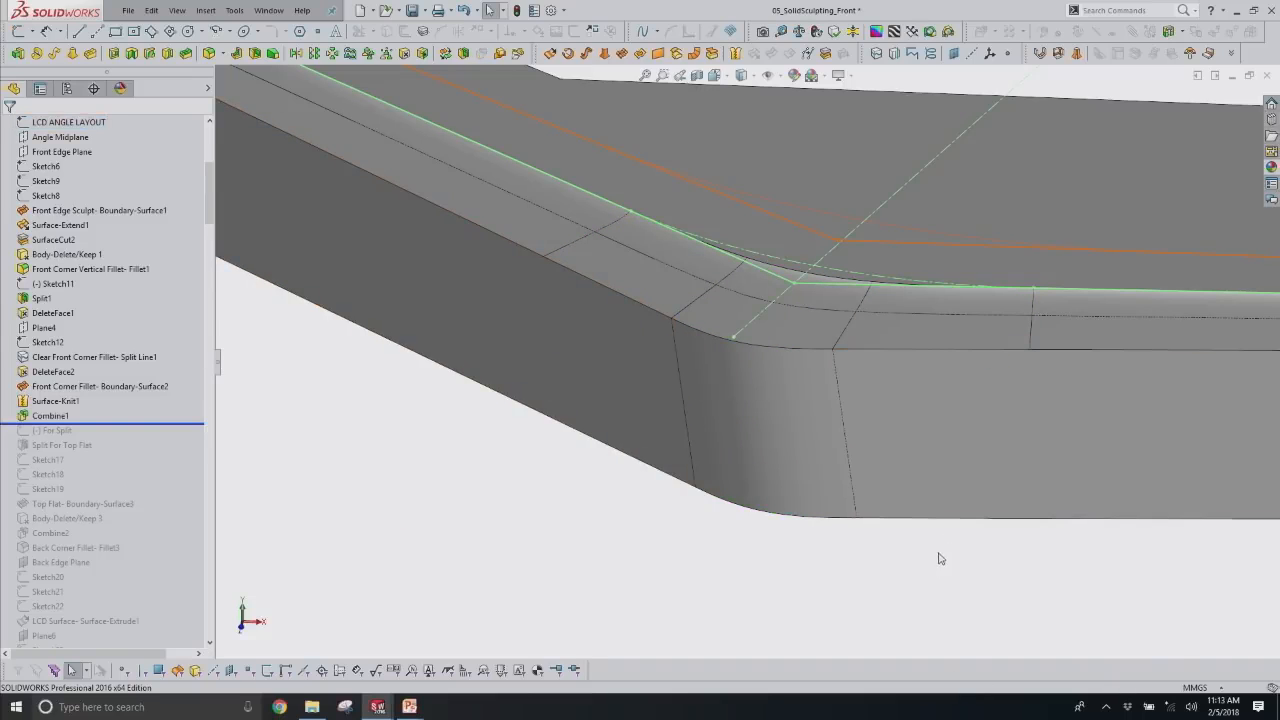
scroll(806, 436, up, 2)
middle_drag(806, 436, 807, 470)
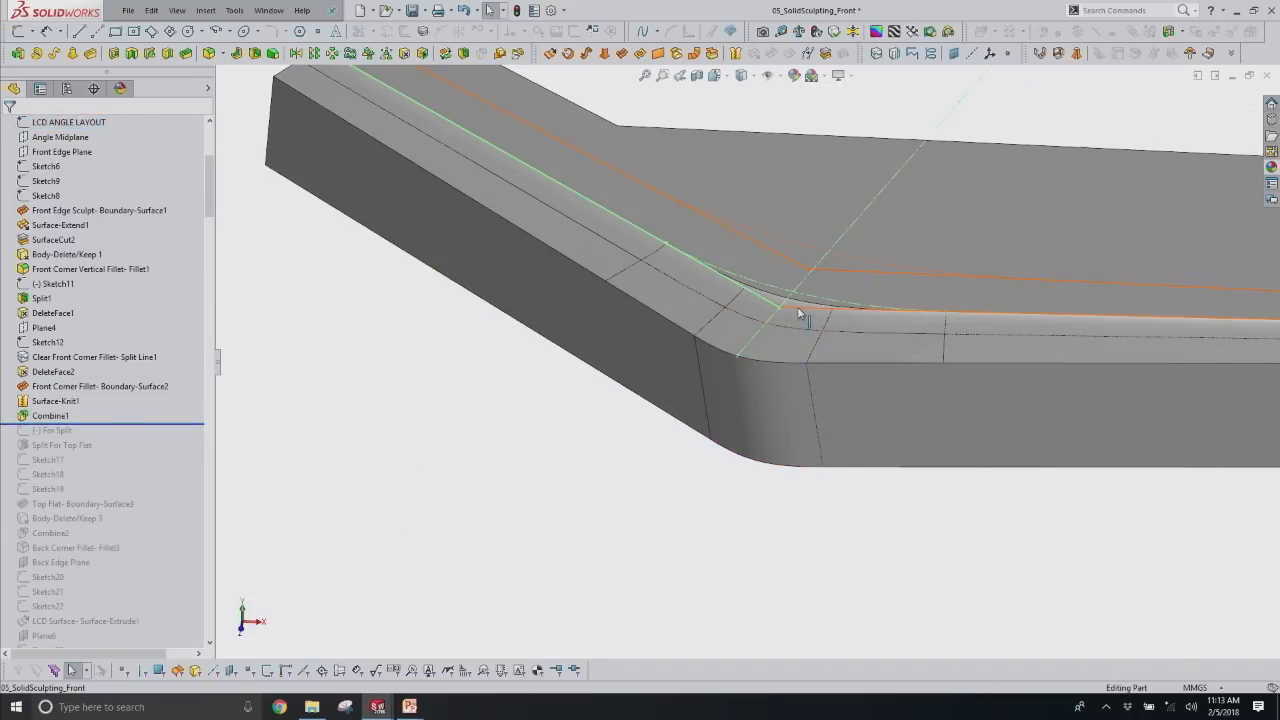
Hide the layout sketches still displayed over the part, including Top Flat Layout, and examine the finished front edge.
right_click(800, 315)
right_click(838, 268)
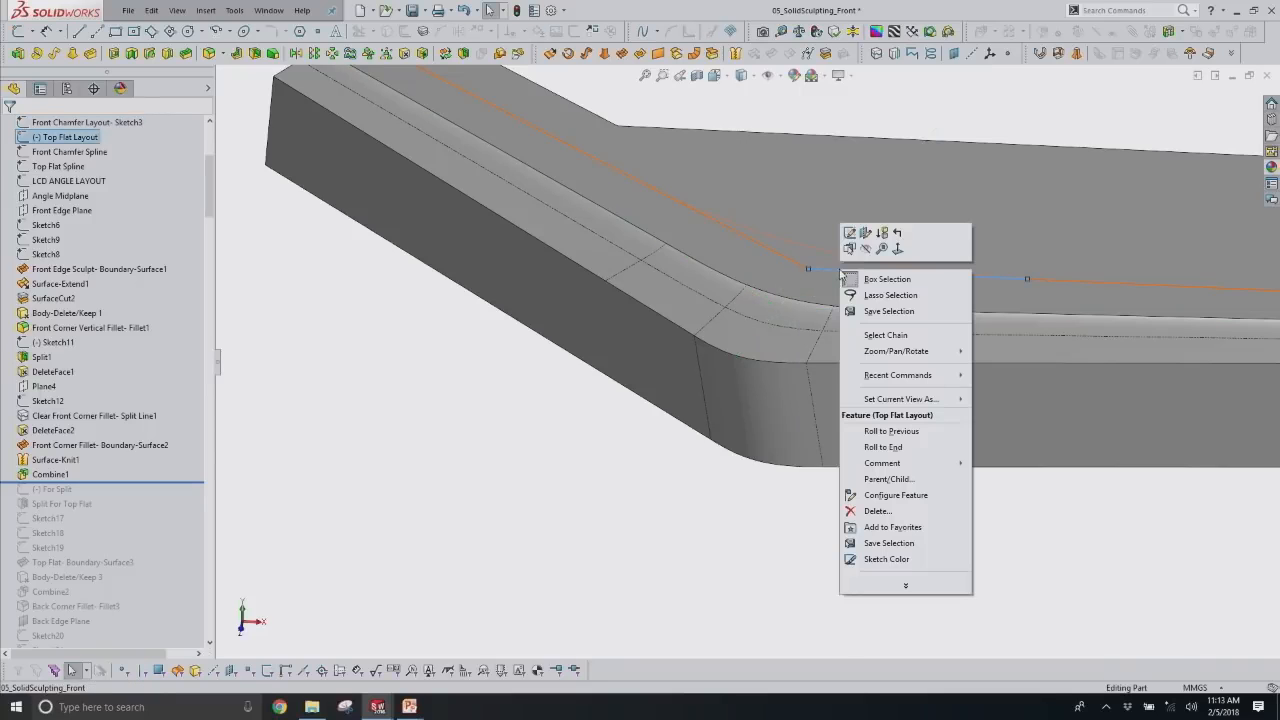
click(743, 502)
scroll(745, 510, up, 2)
mouse_move(782, 495)
middle_down()
mouse_move(760, 480)
mouse_move(763, 506)
middle_up()
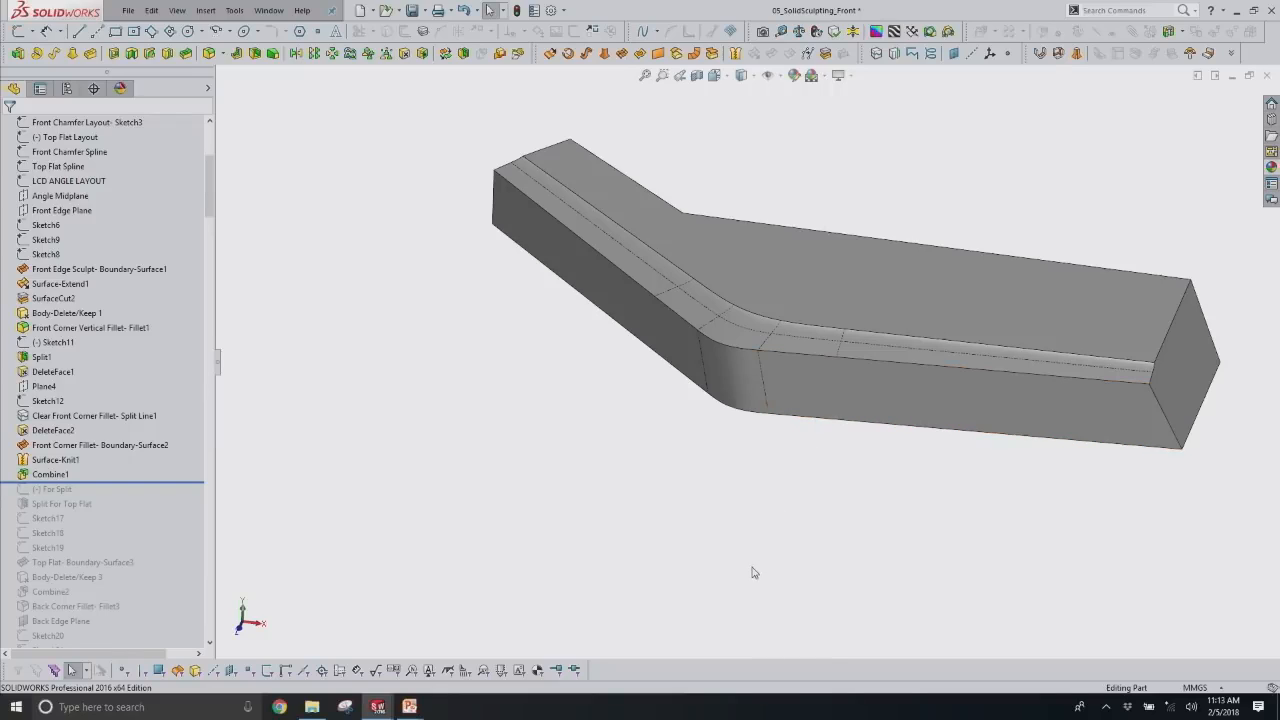
mouse_move(665, 481)
middle_down()
mouse_move(671, 437)
mouse_move(661, 477)
middle_up()
Switch to the SWW2018_ZenSurfacing slide show in PowerPoint.
key(alt+Tab)
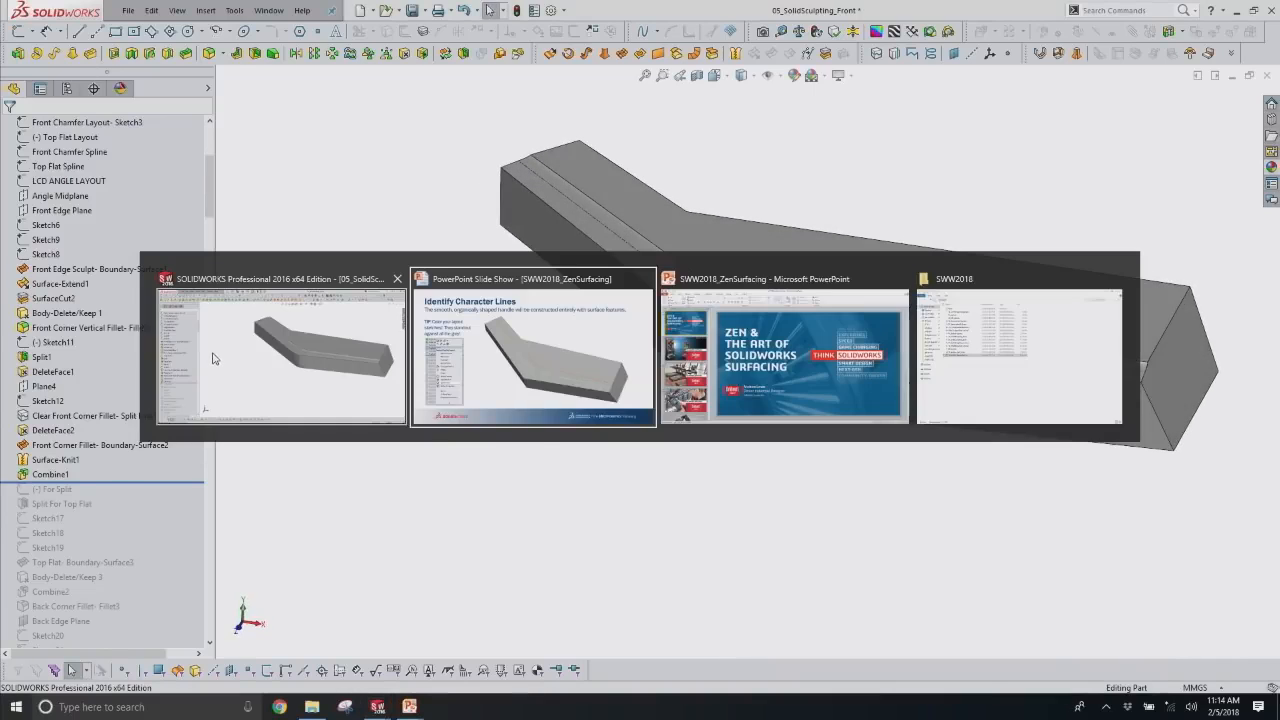
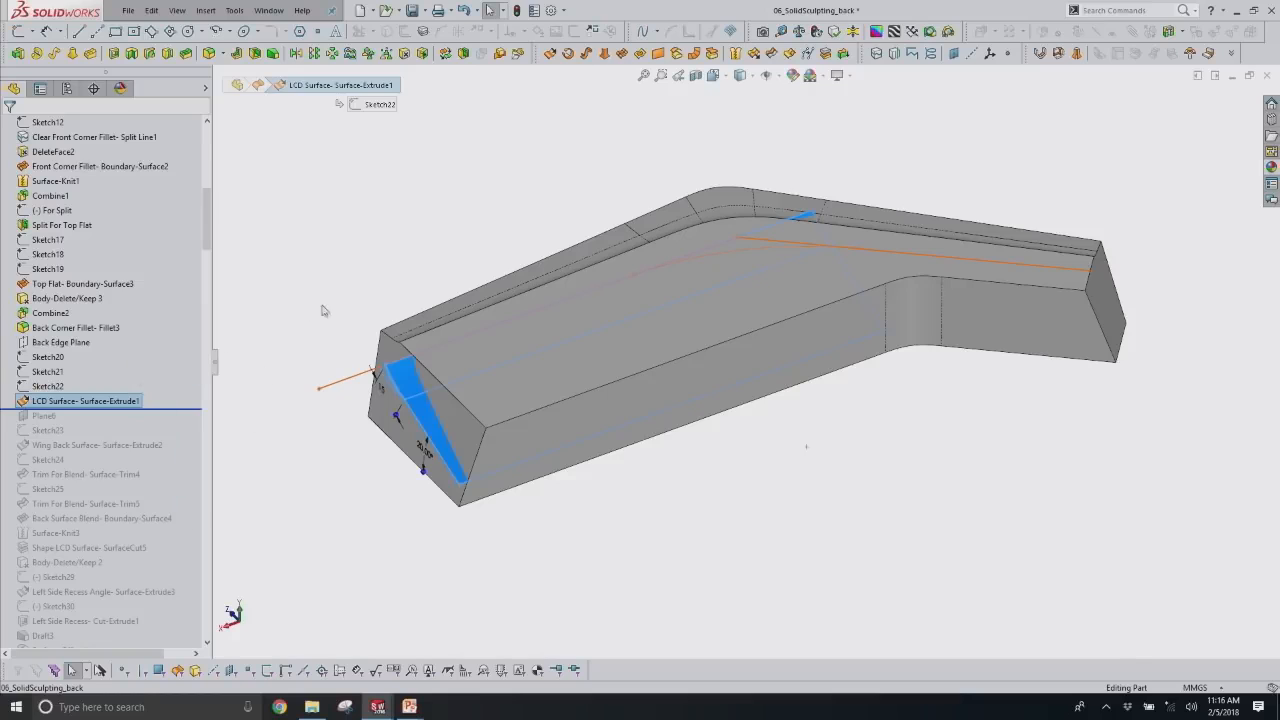
List the solid bodies of the 06_SolidSculpting_back part in its feature tree.
drag(207, 222, 206, 156)
click(8, 196)
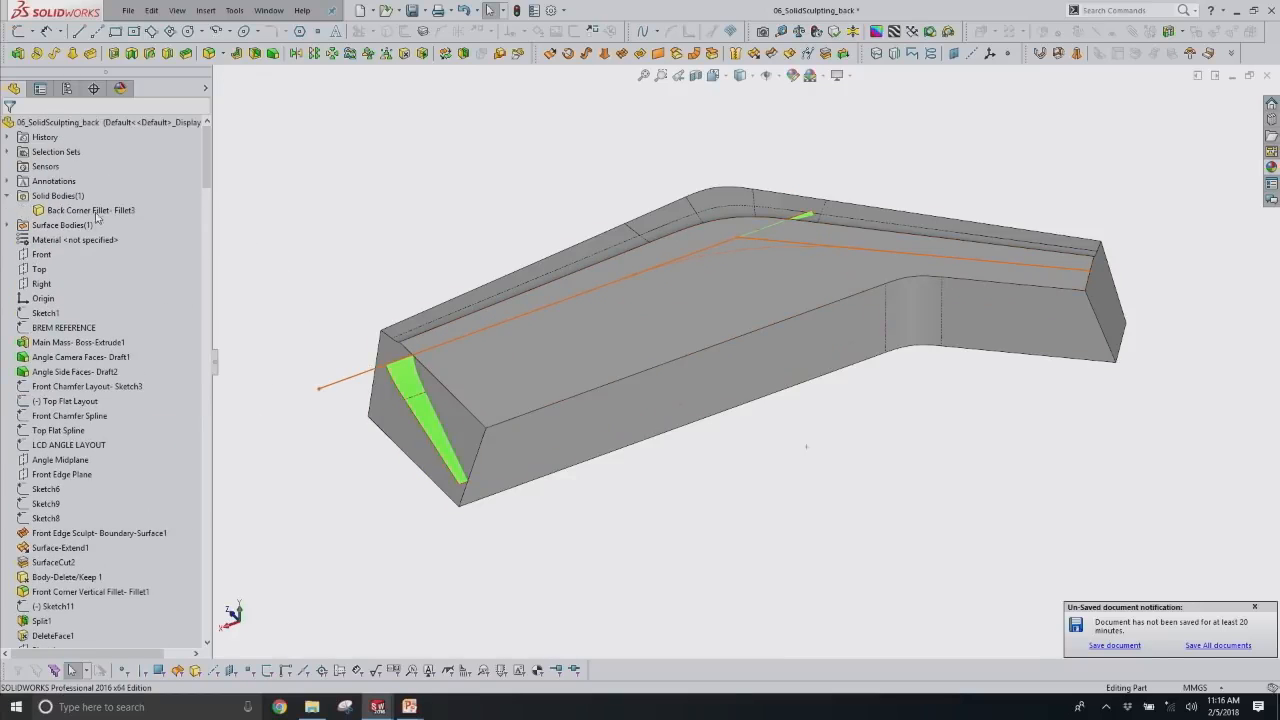
Make the Back Corner Fillet solid body transparent and roll the history forward past Wing Back Surface- Surface-Extrude2.
right_click(95, 210)
click(159, 332)
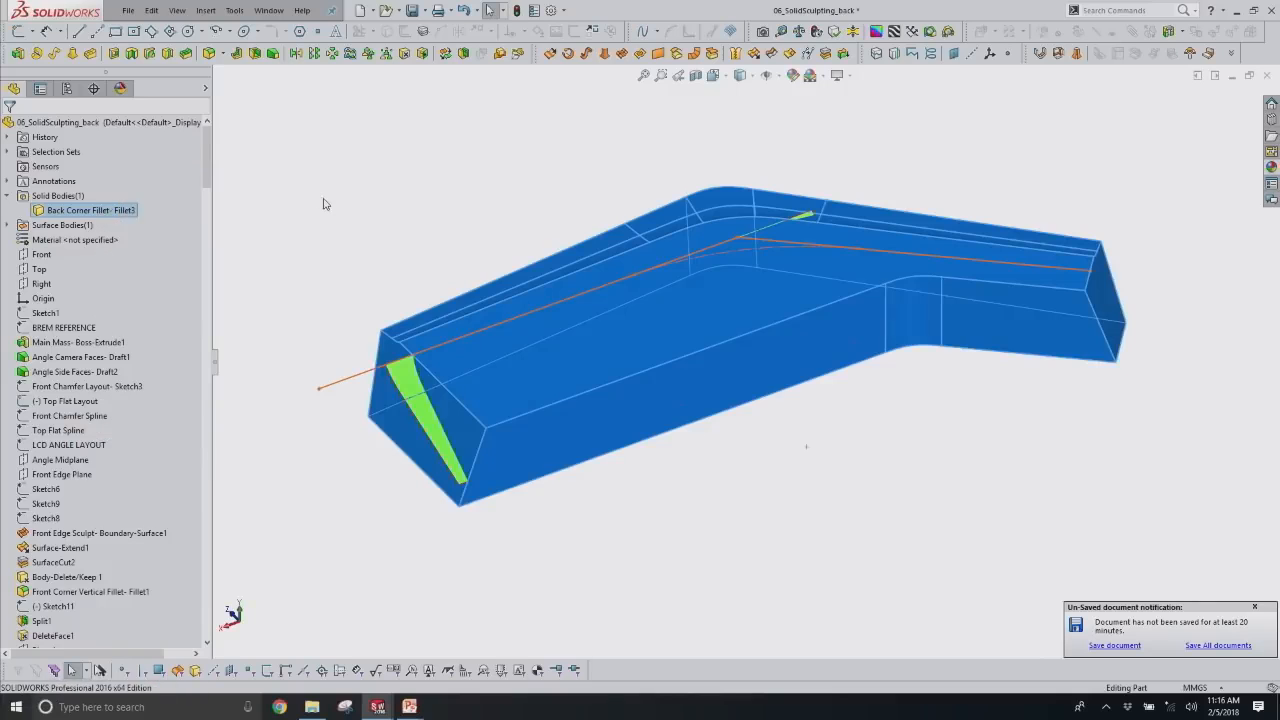
drag(208, 150, 212, 224)
drag(175, 270, 175, 304)
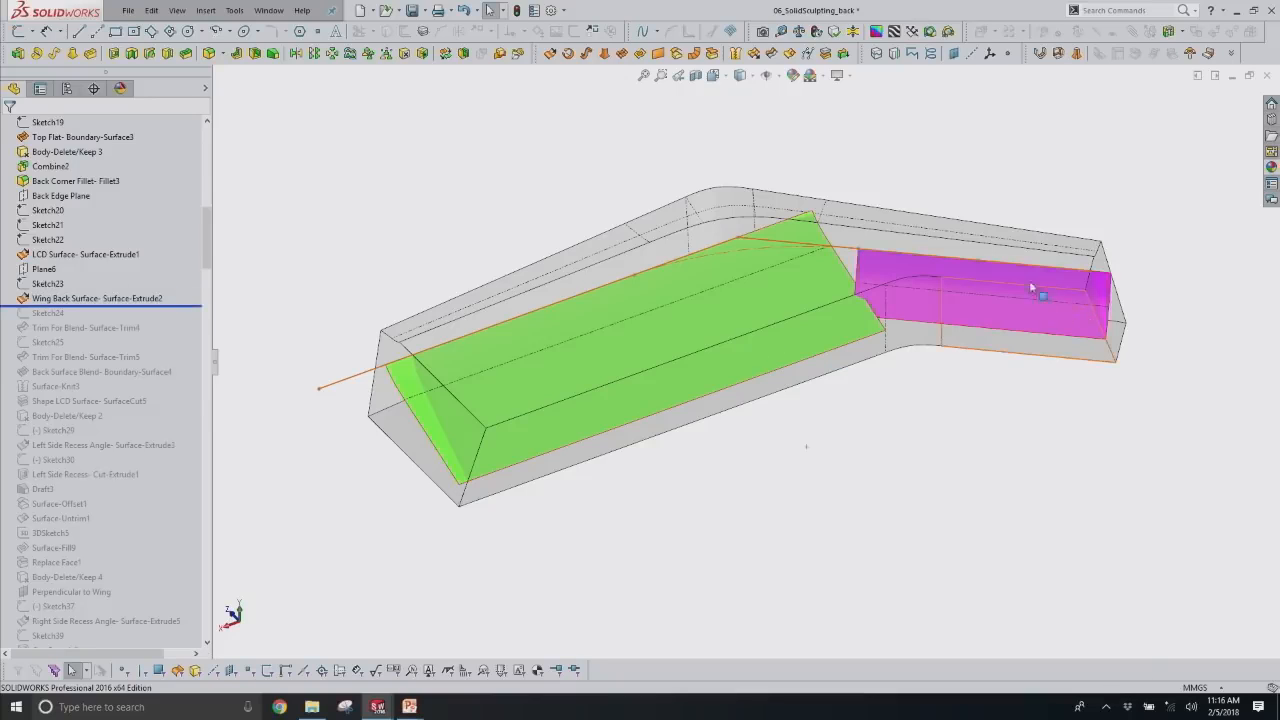
click(917, 409)
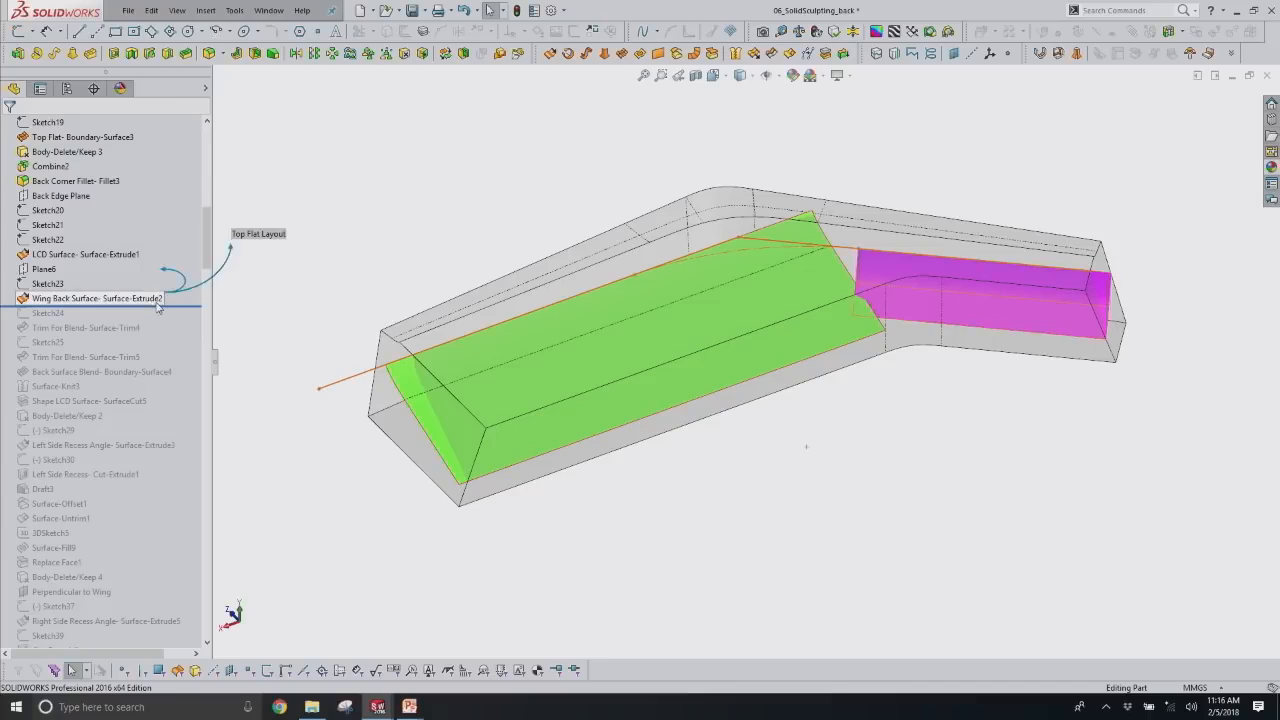
Roll the history forward past both Trim For Blend features and view the trimmed surfaces from the top.
drag(157, 306, 159, 365)
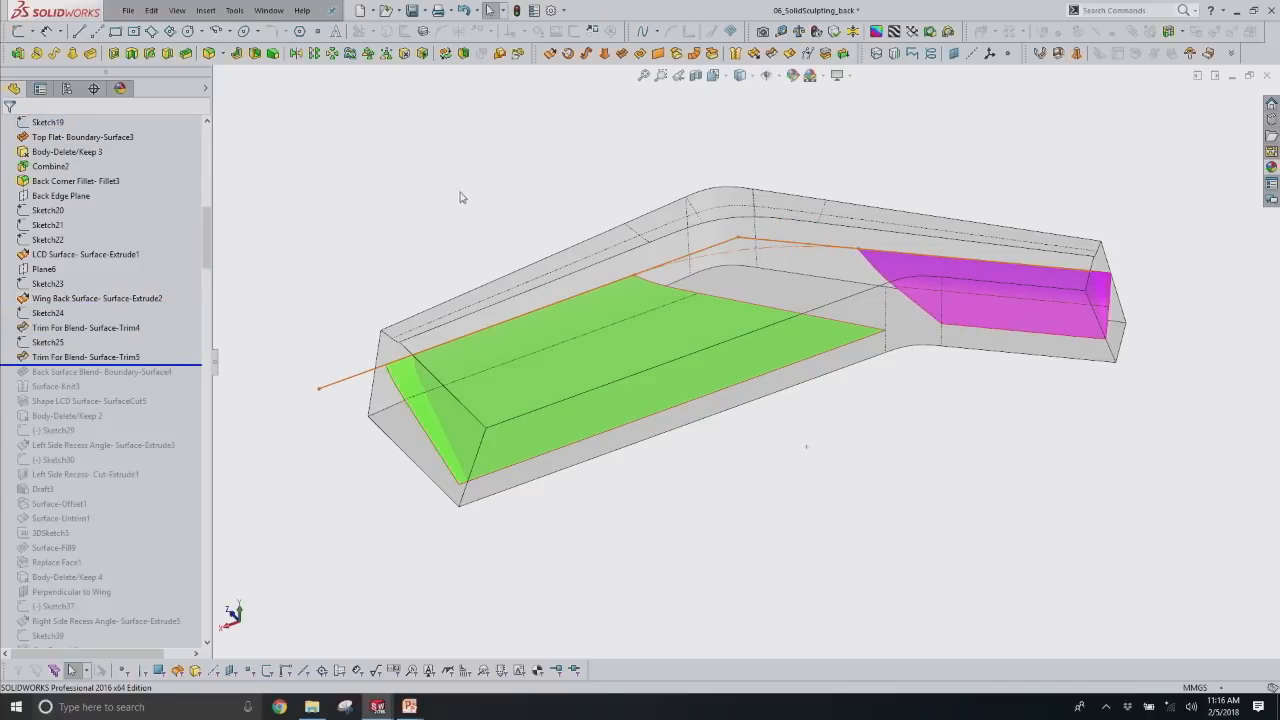
key(space)
click(477, 296)
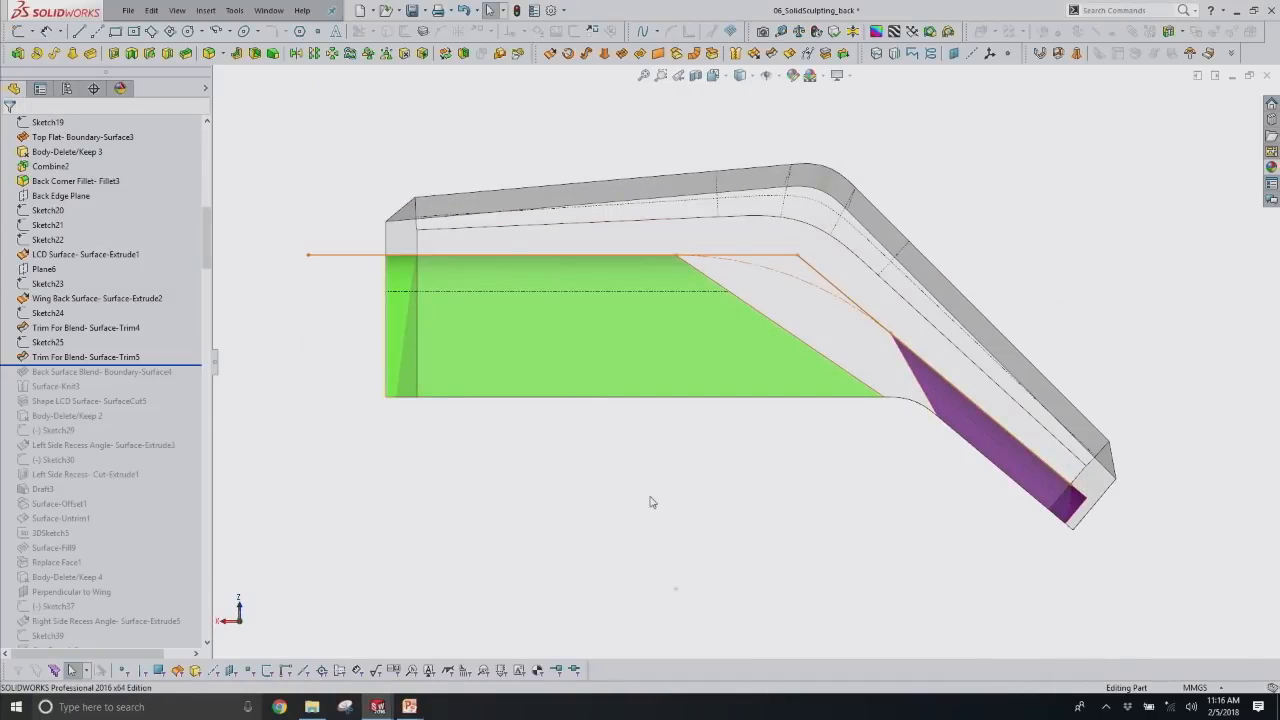
scroll(763, 385, down, 3)
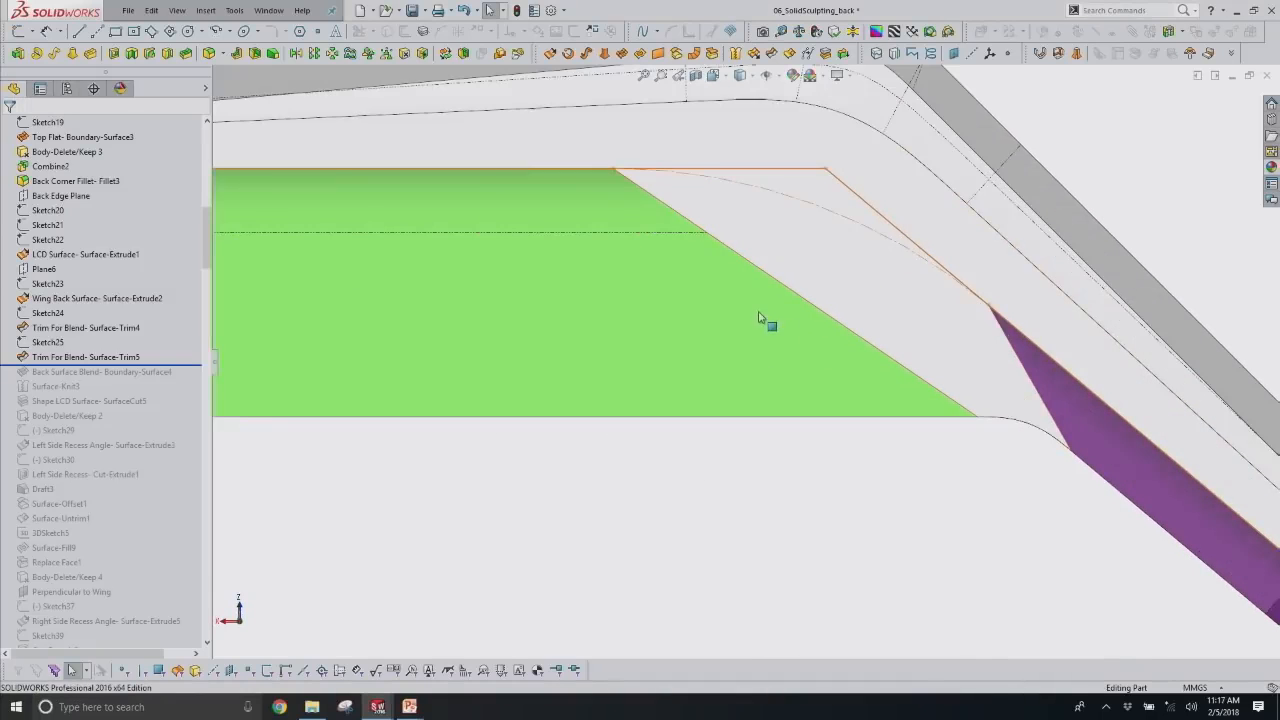
Select the main body's corner arc to locate it and show Sketch21 to compare the blend curve against it.
click(794, 205)
scroll(77, 437, down, 1)
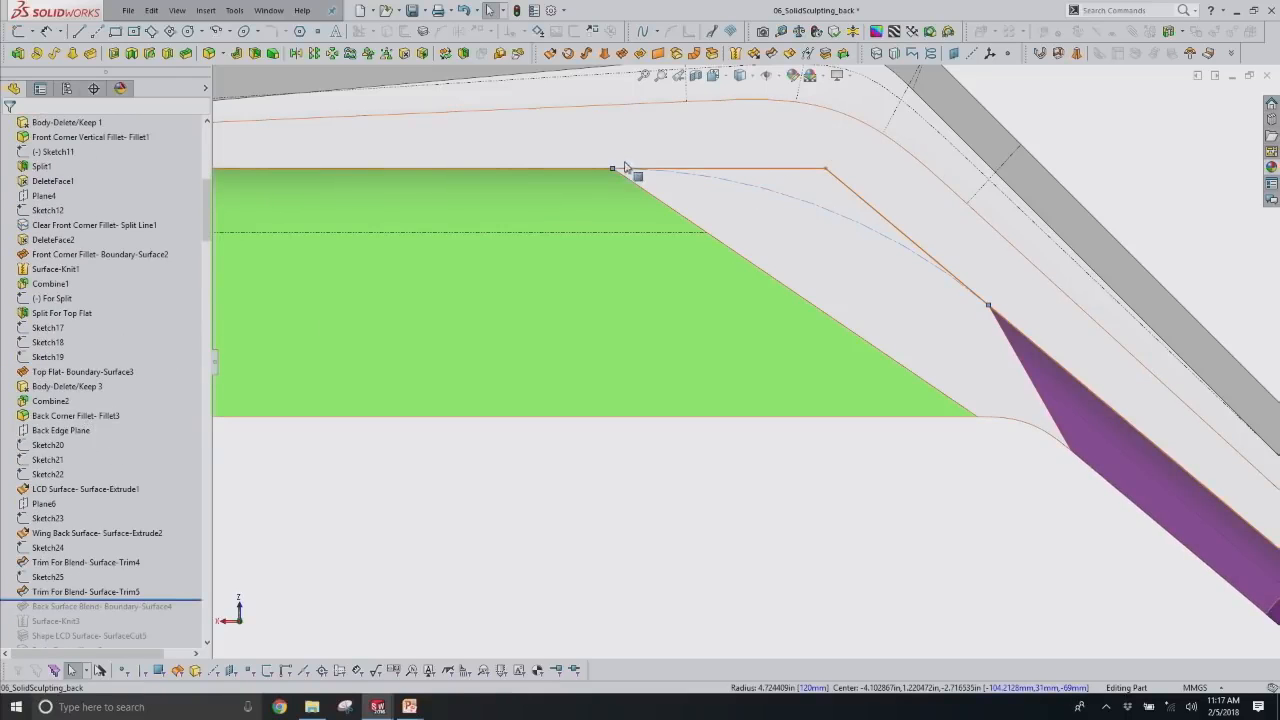
click(57, 477)
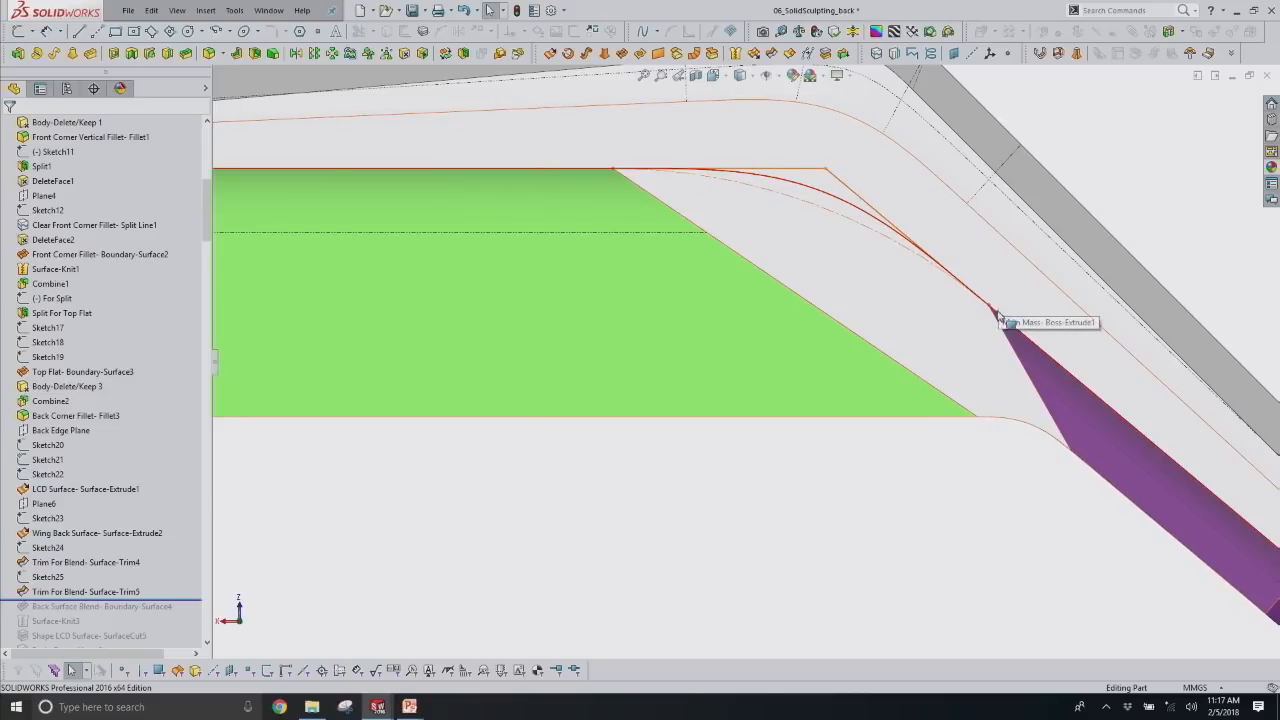
Roll the history forward past Back Surface Blend- Boundary-Surface4 to fill the gap between the trimmed surfaces.
middle_drag(818, 435, 896, 272)
scroll(28, 474, down, 2)
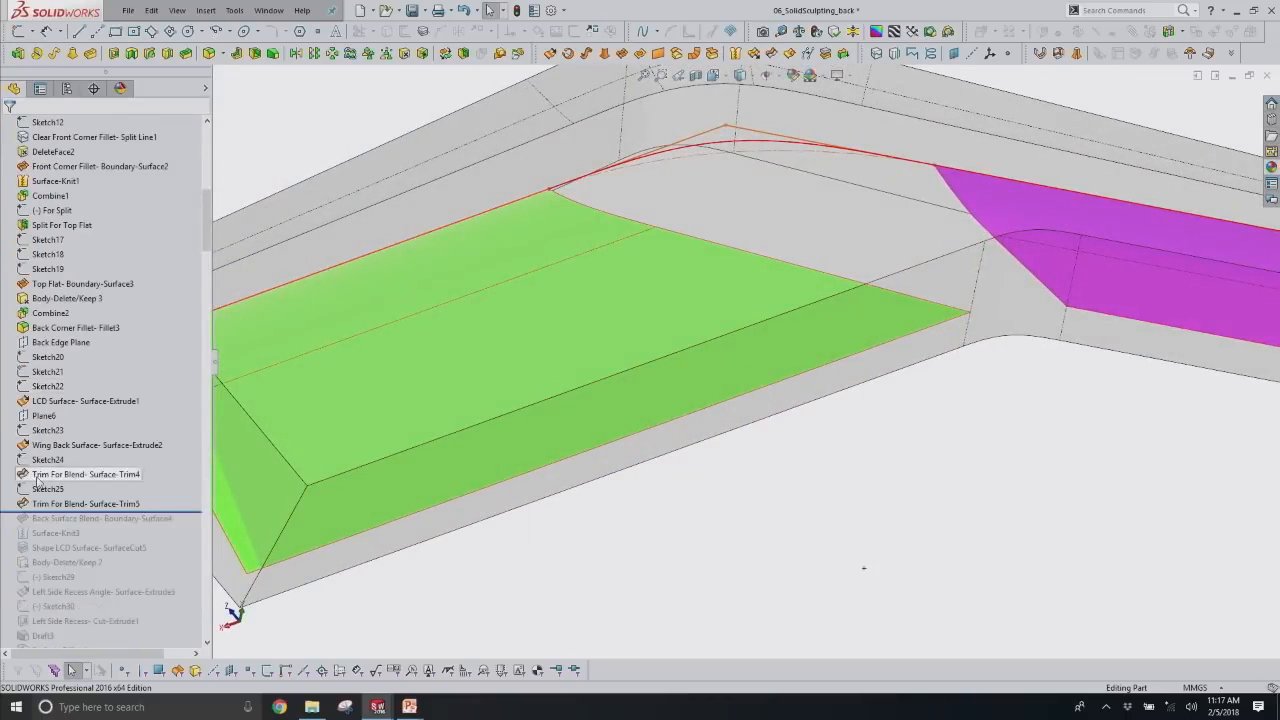
drag(184, 512, 179, 521)
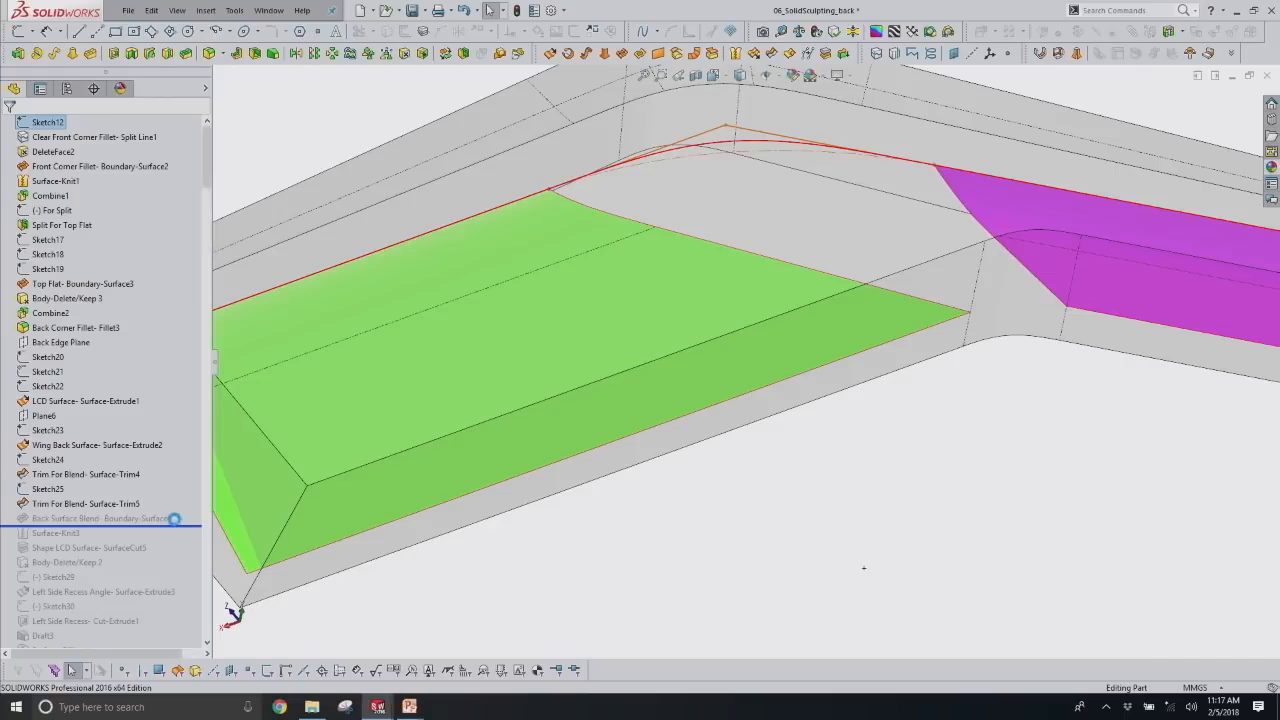
Open the Back Surface Blend boundary surface for editing and examine its direction curves and Curvature To Face conditions.
click(166, 523)
click(171, 483)
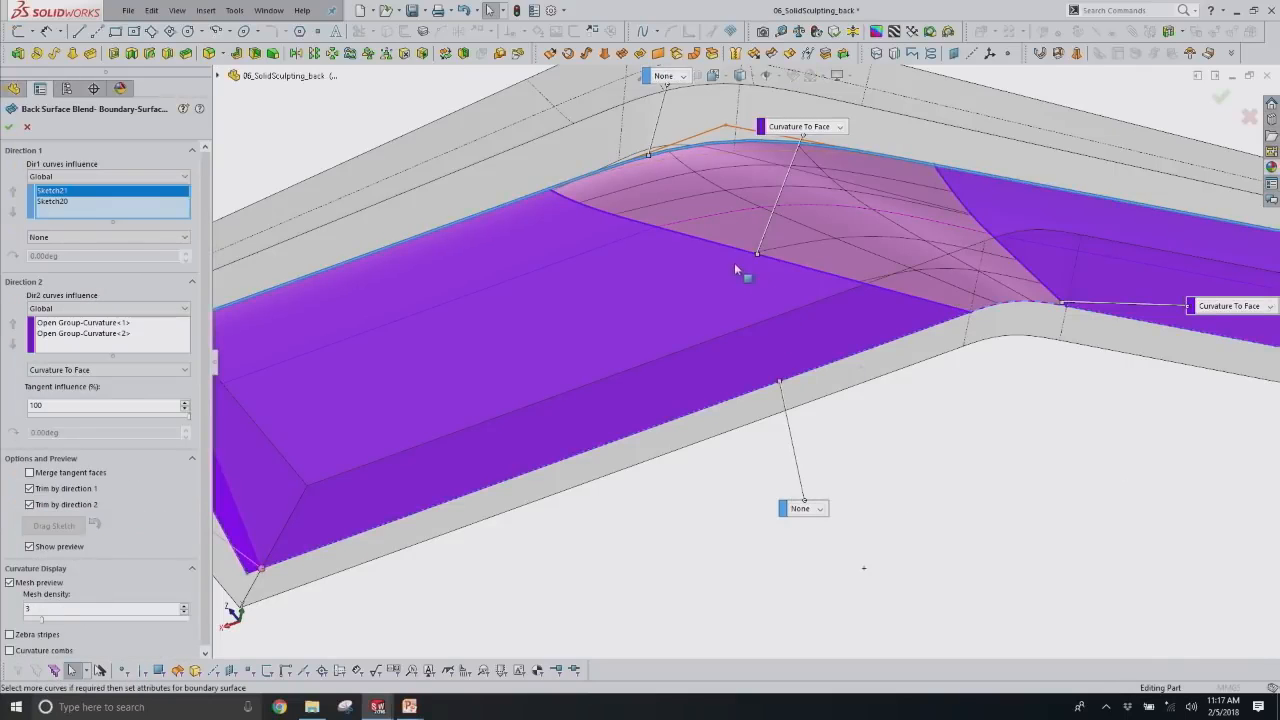
scroll(751, 263, down, 3)
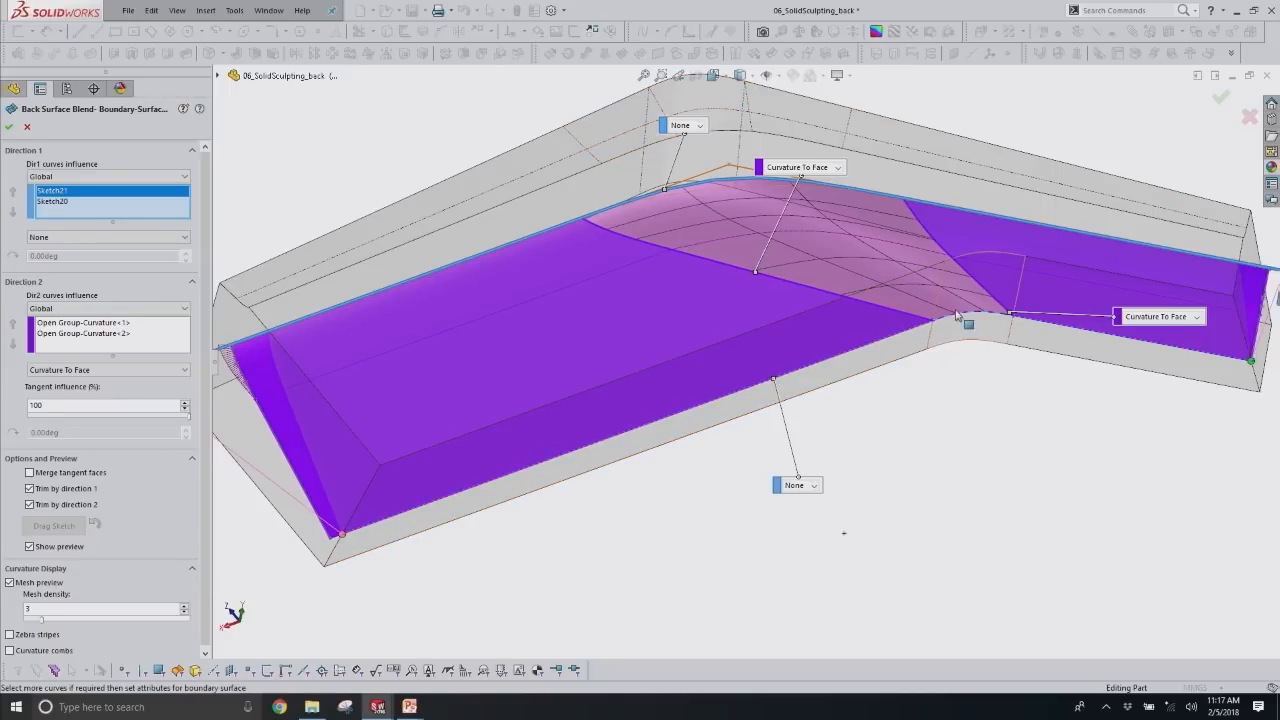
middle_drag(955, 317, 782, 324)
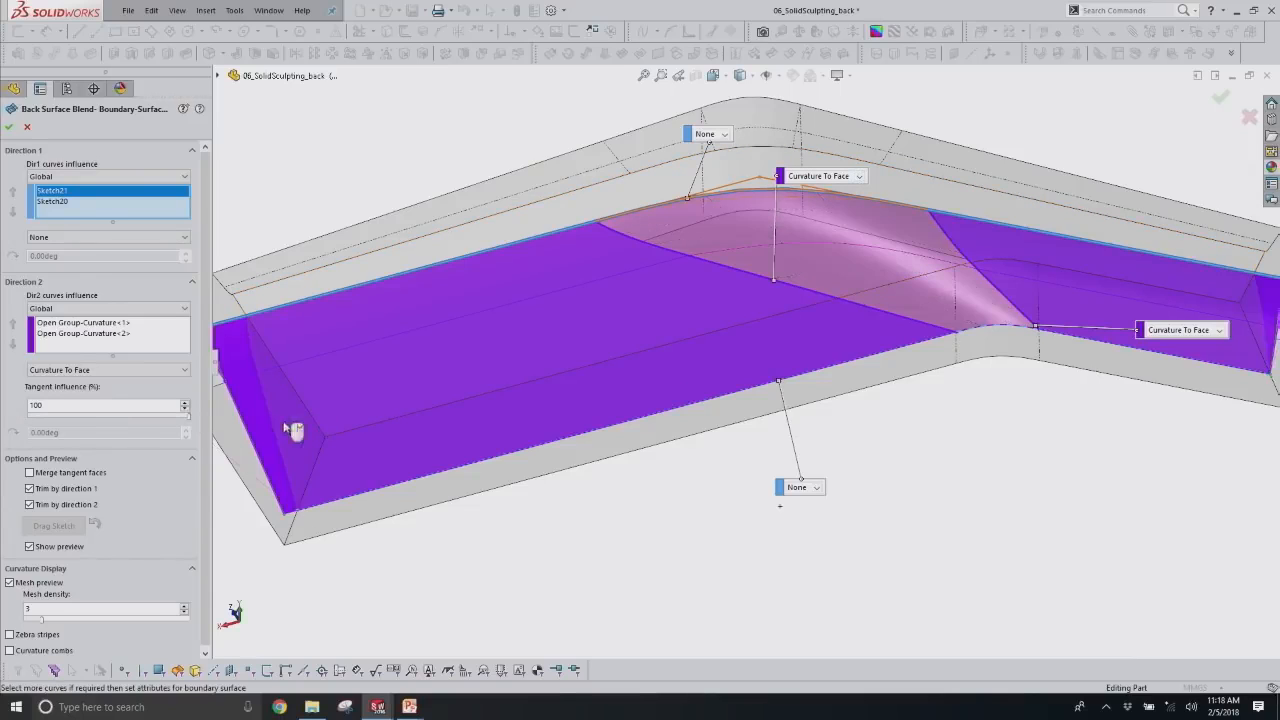
Turn on curvature combs for the boundary surface preview, inspect them from several angles, and leave the feature without changes.
drag(206, 470, 207, 494)
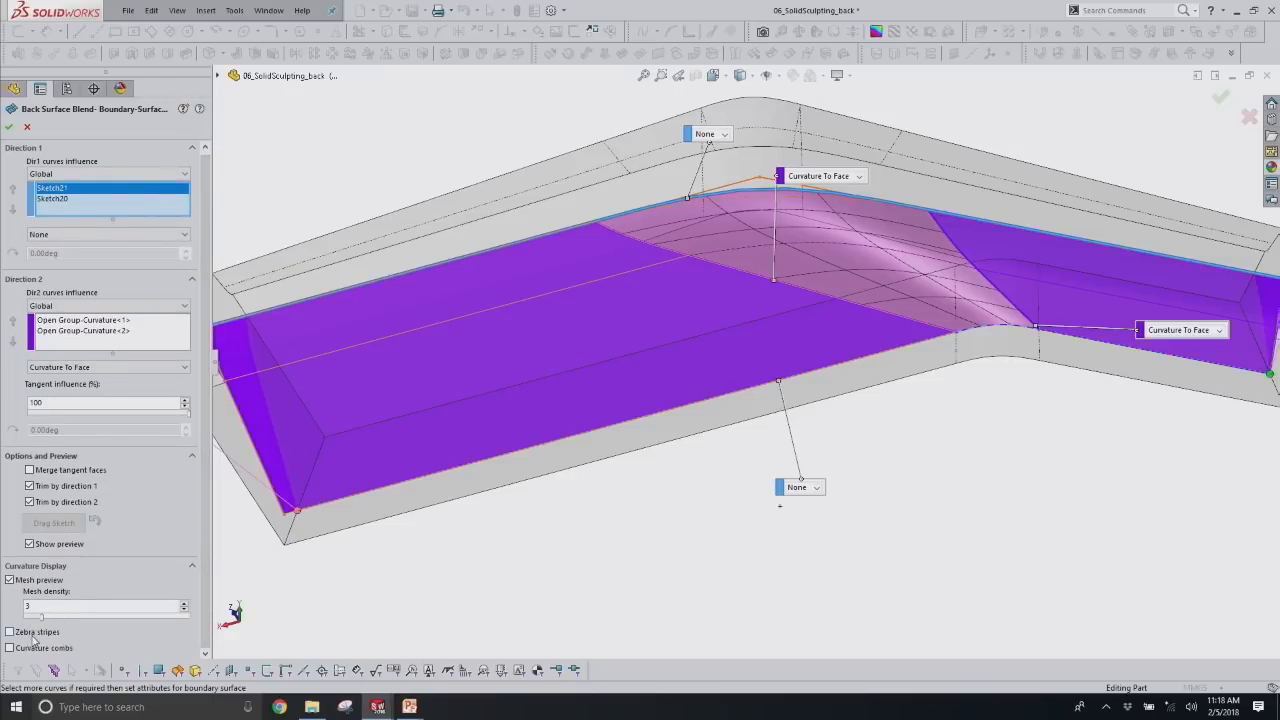
click(30, 648)
middle_drag(818, 378, 836, 343)
scroll(793, 262, down, 3)
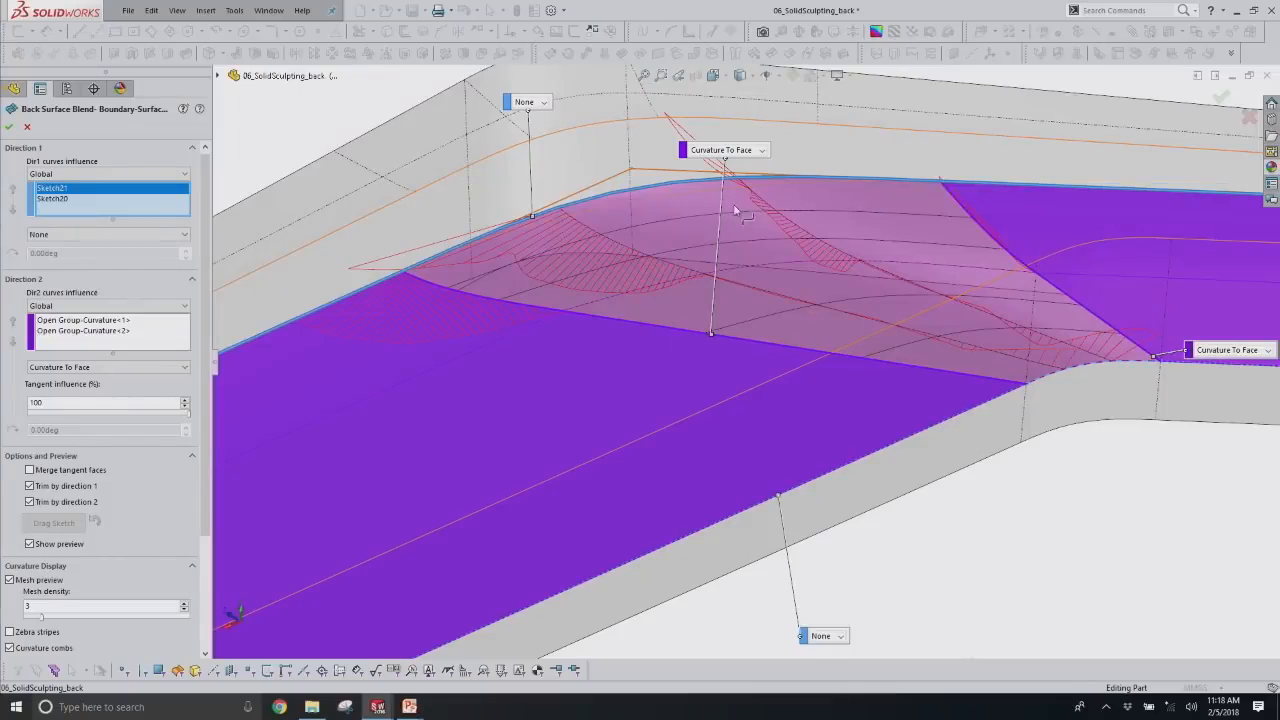
middle_drag(752, 187, 774, 163)
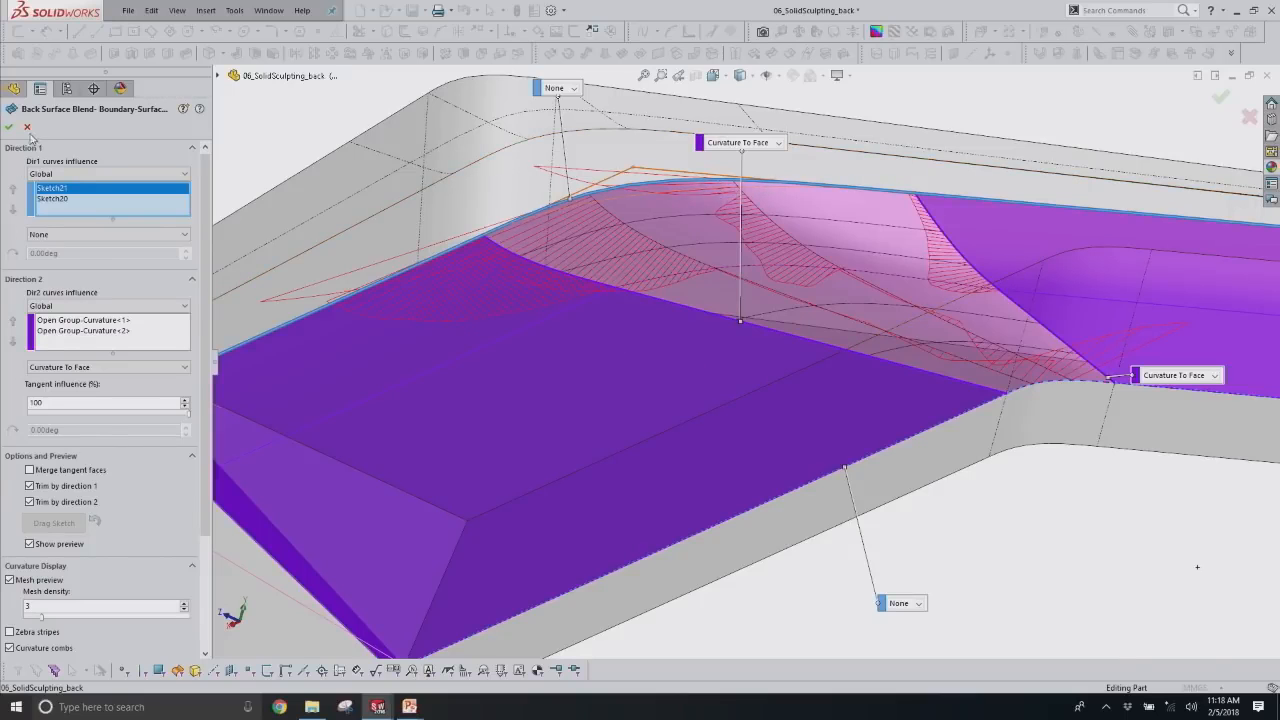
middle_drag(497, 286, 644, 249)
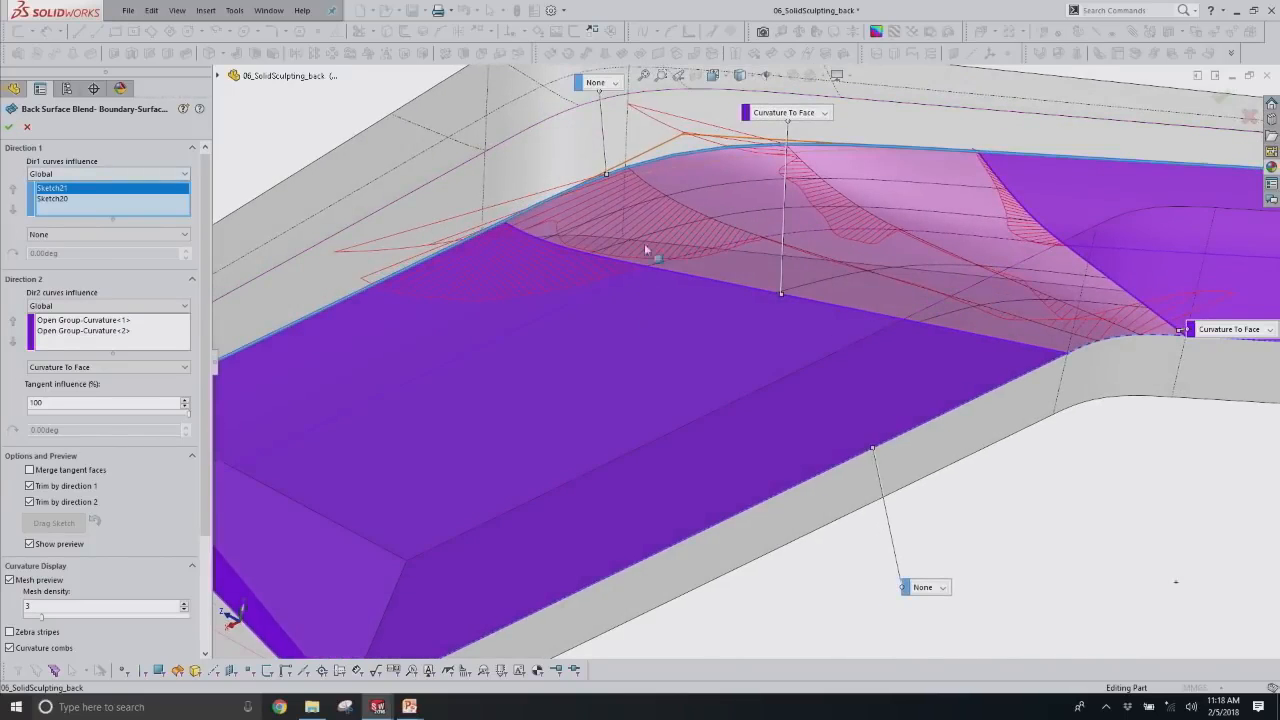
middle_drag(679, 198, 805, 263)
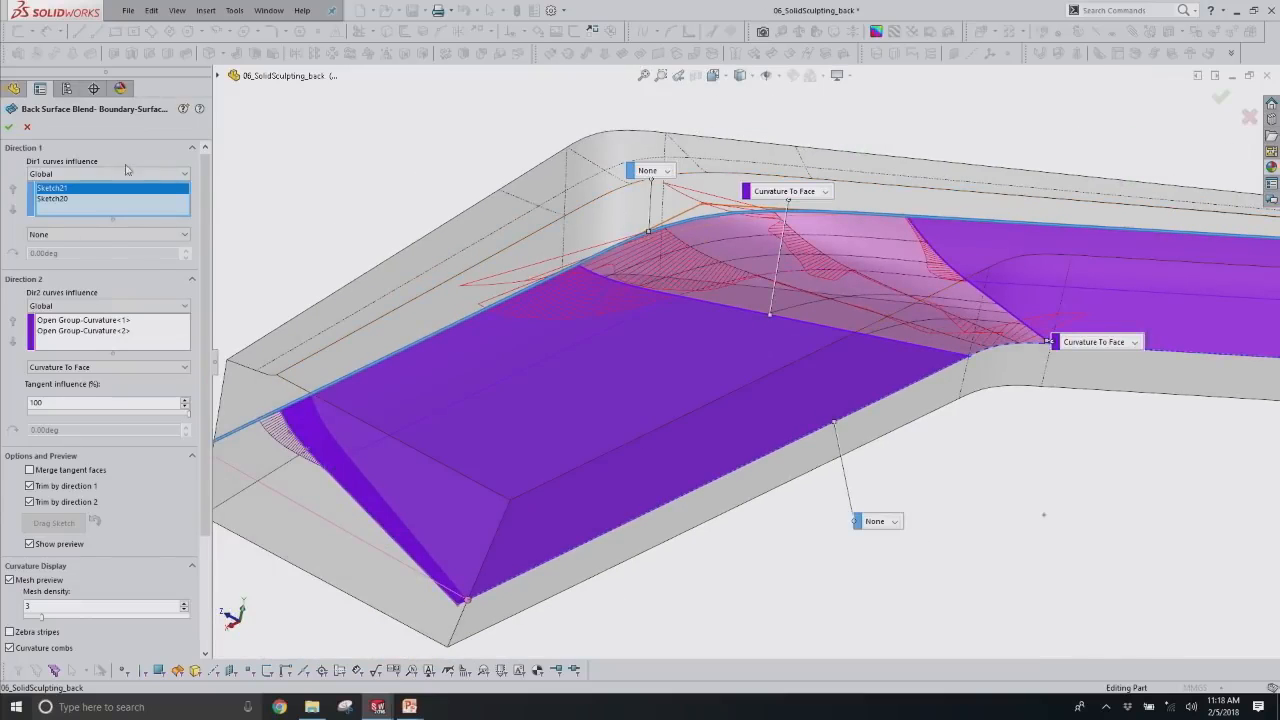
click(28, 127)
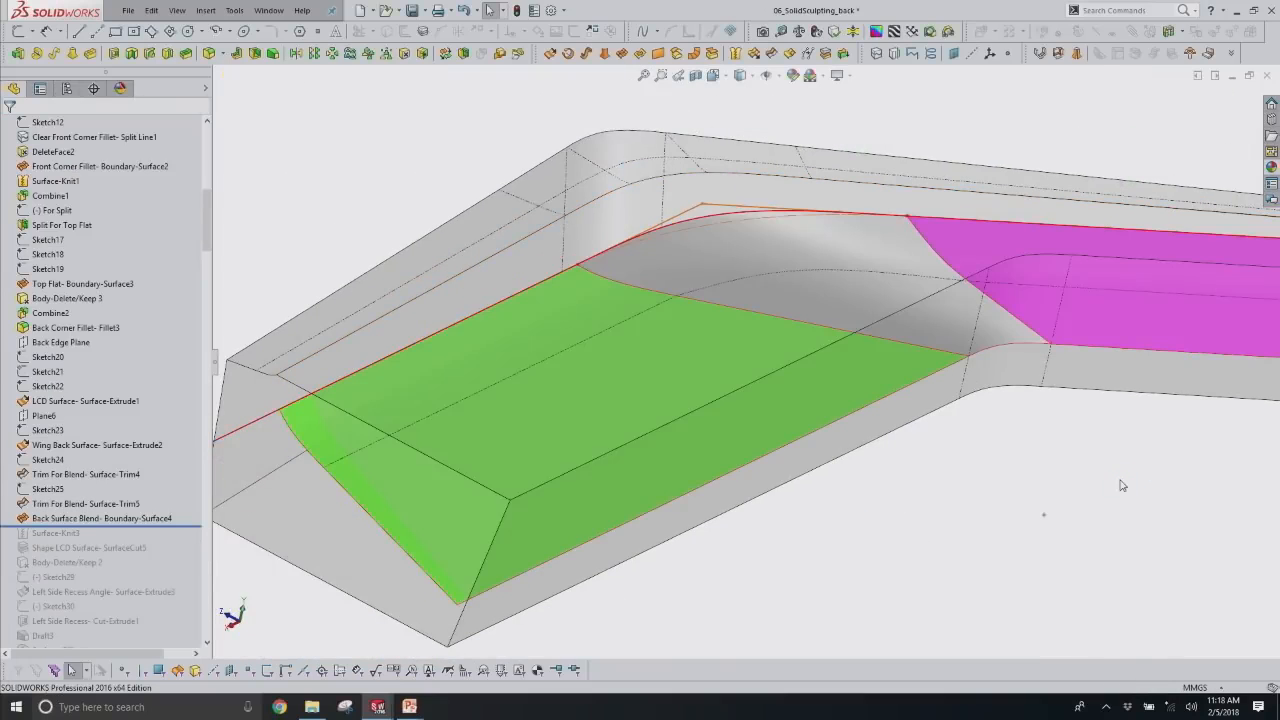
Hide the transparent main solid body and roll the history forward past Surface-Knit3 to join the back surfaces.
right_click(700, 178)
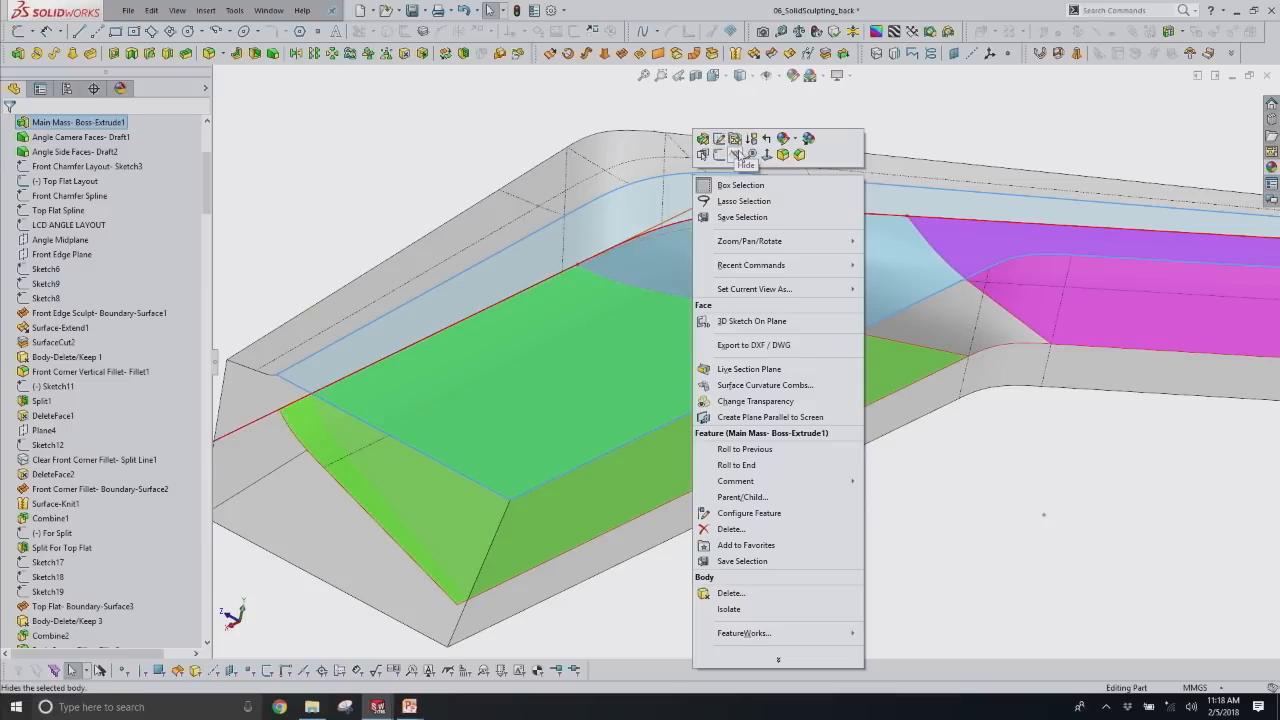
click(844, 123)
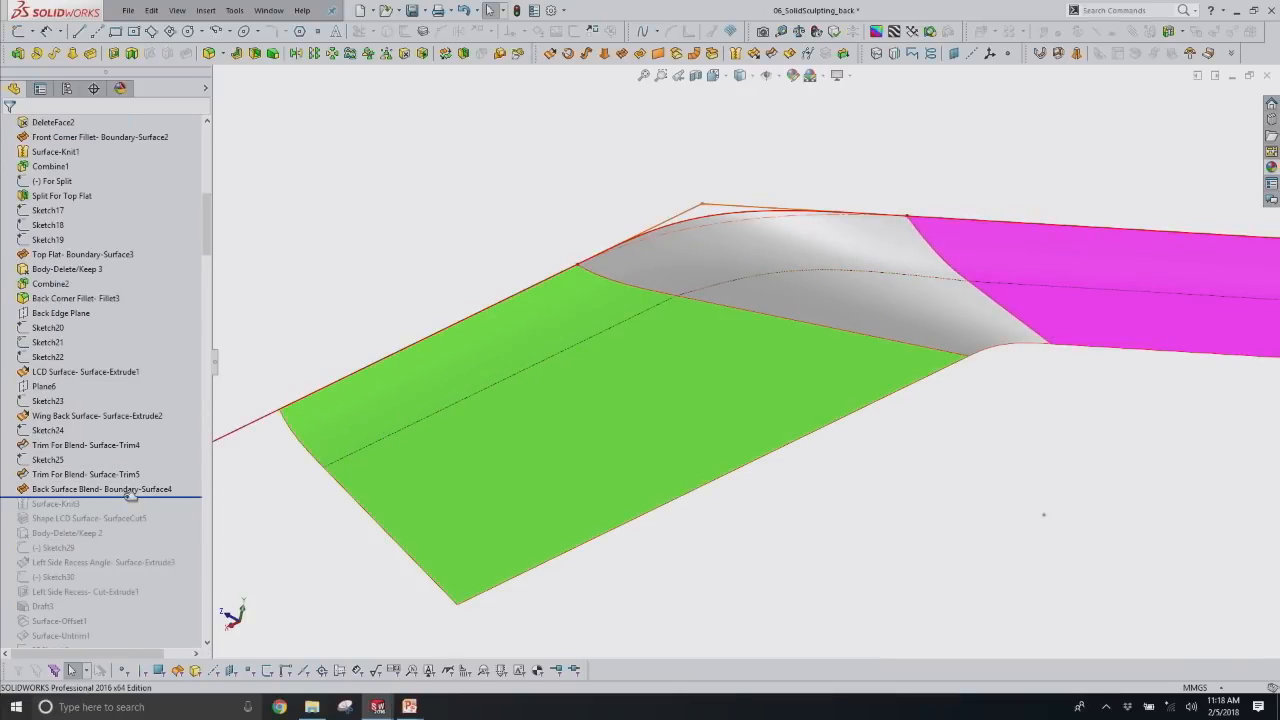
drag(130, 496, 124, 508)
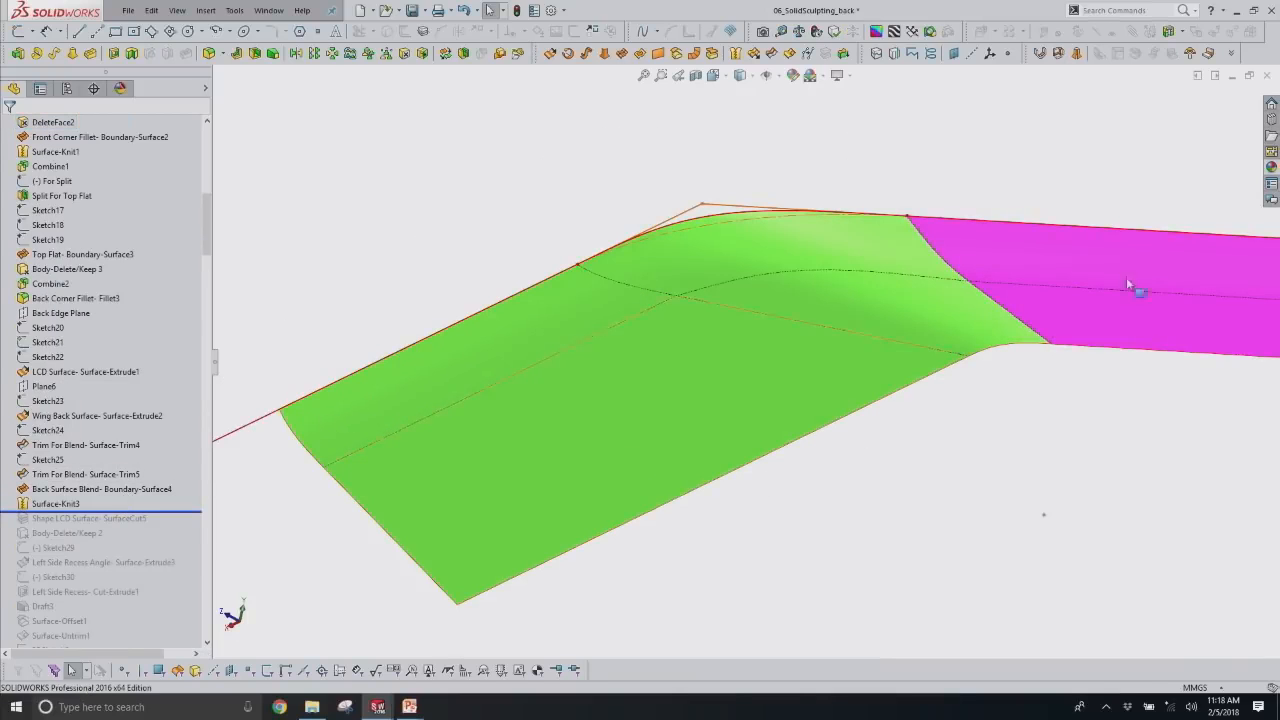
Remove the magenta appearance from the Wing Back Surface and hide Sketch21 along the surface's upper edge.
right_click(1155, 307)
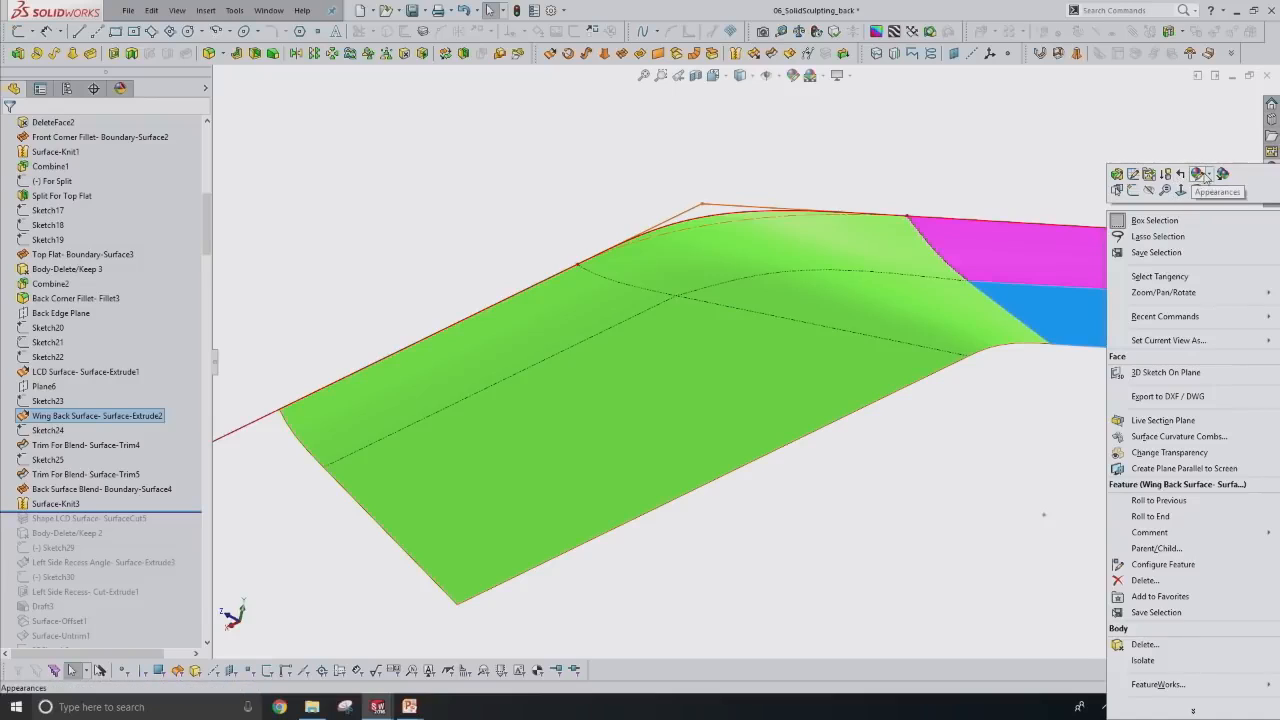
click(1203, 176)
click(1196, 218)
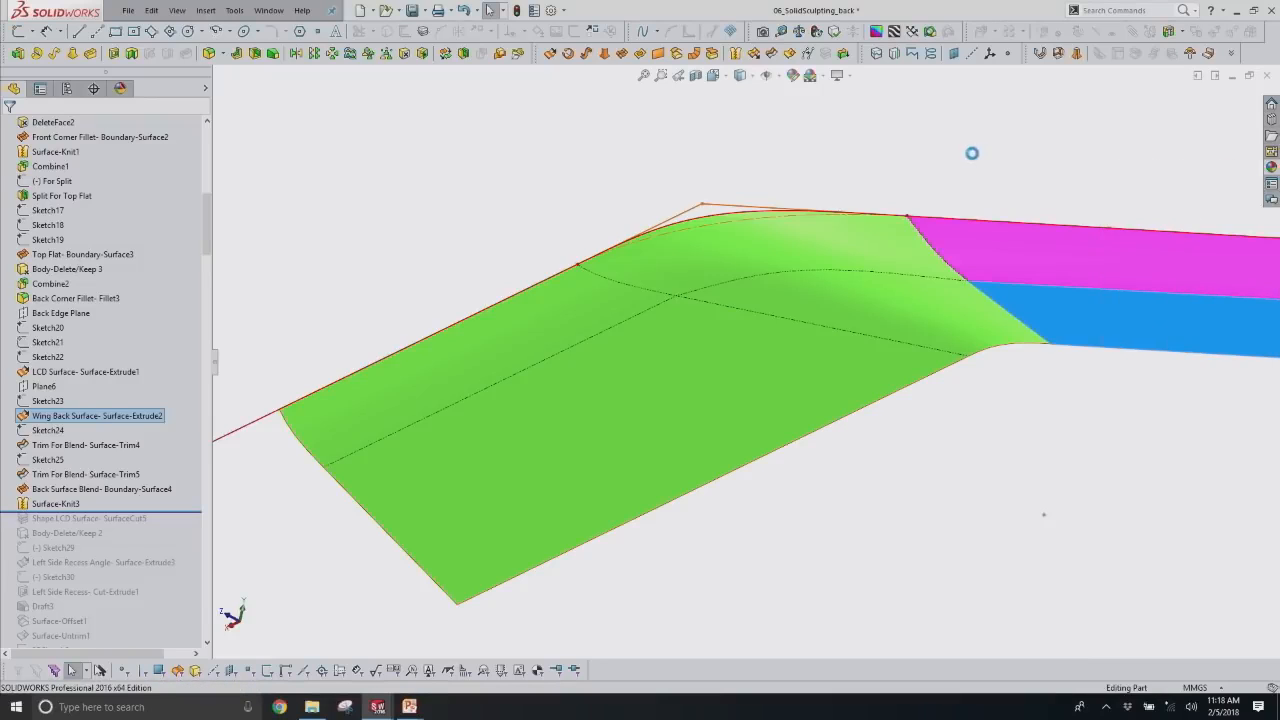
key(f)
right_click(742, 284)
click(763, 191)
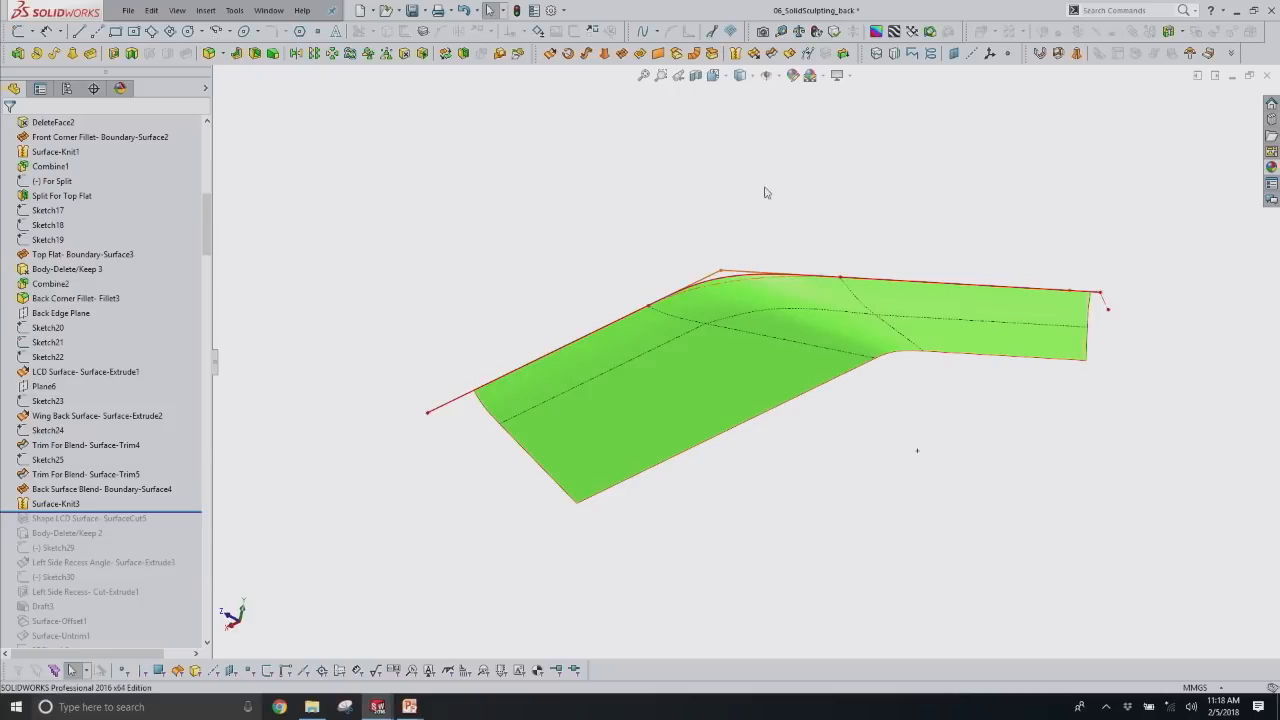
Check the knitted surface's continuity with zebra stripes, then turn the stripes off.
click(894, 31)
middle_drag(771, 371, 770, 468)
click(894, 31)
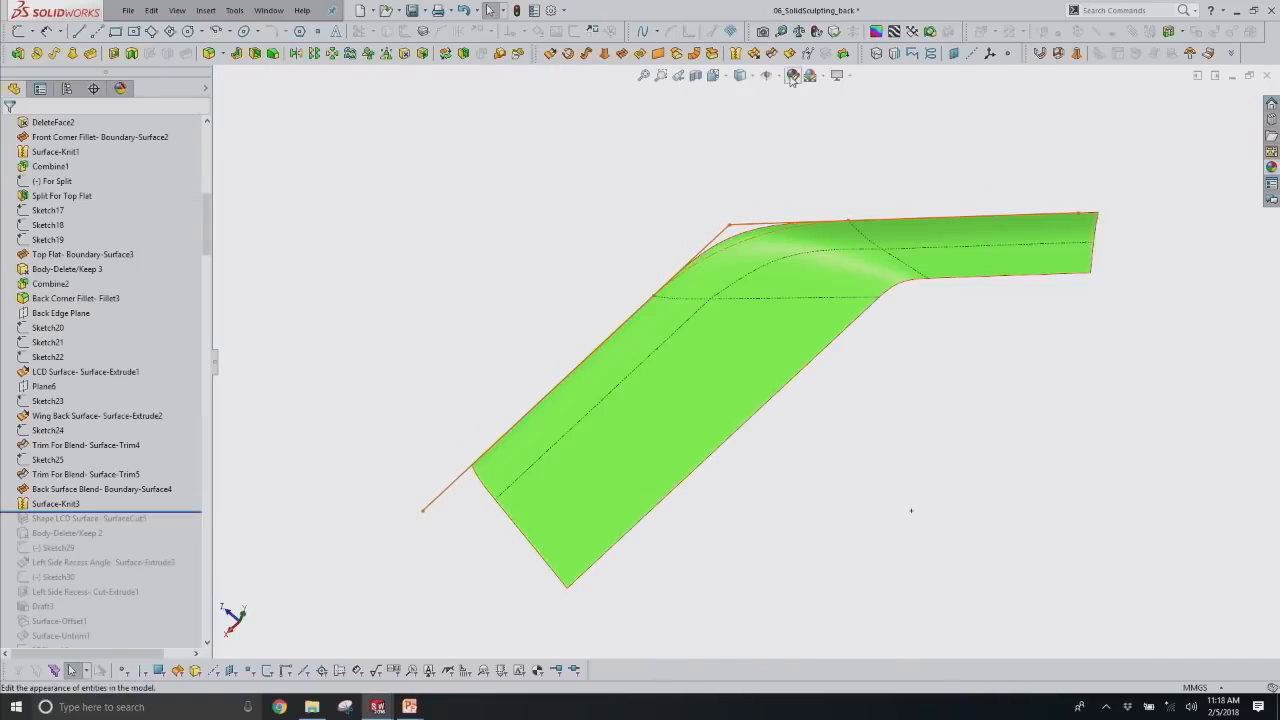
Examine the blend up close without edge lines, then restore the shaded-with-edges display.
middle_drag(911, 393, 840, 277)
scroll(820, 323, down, 5)
middle_drag(841, 358, 822, 311)
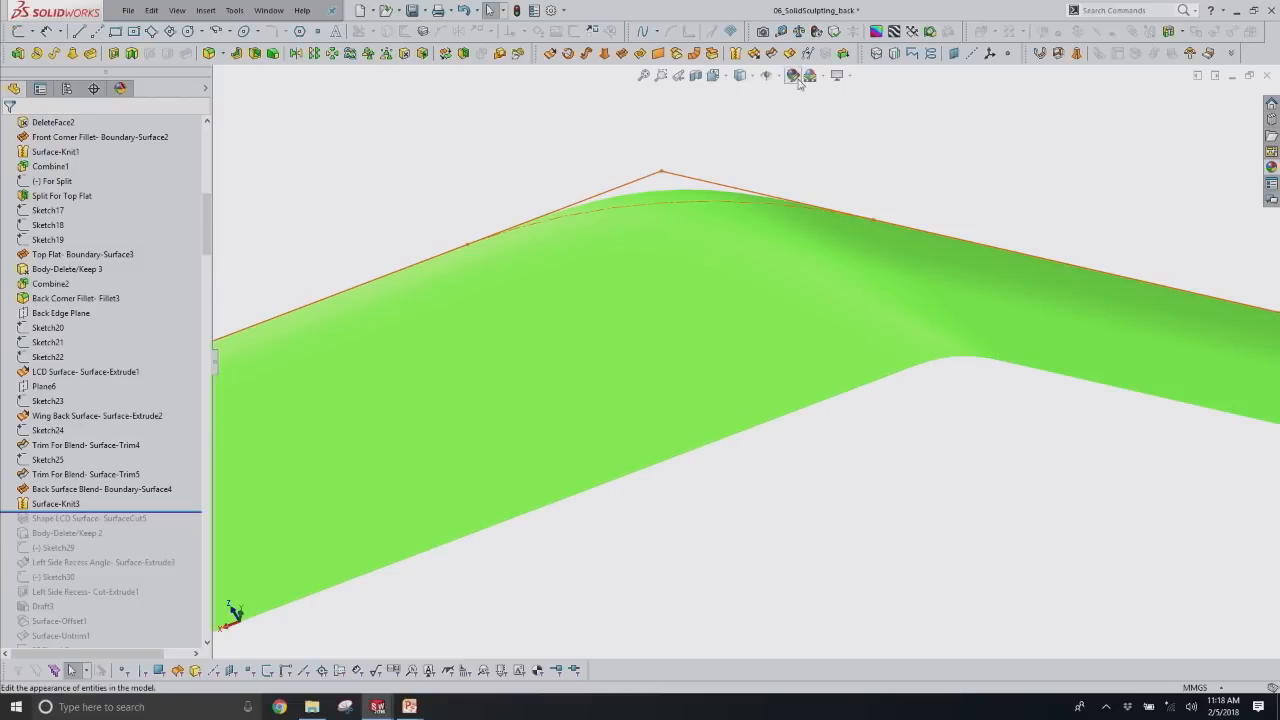
click(750, 78)
click(746, 97)
scroll(826, 151, up, 3)
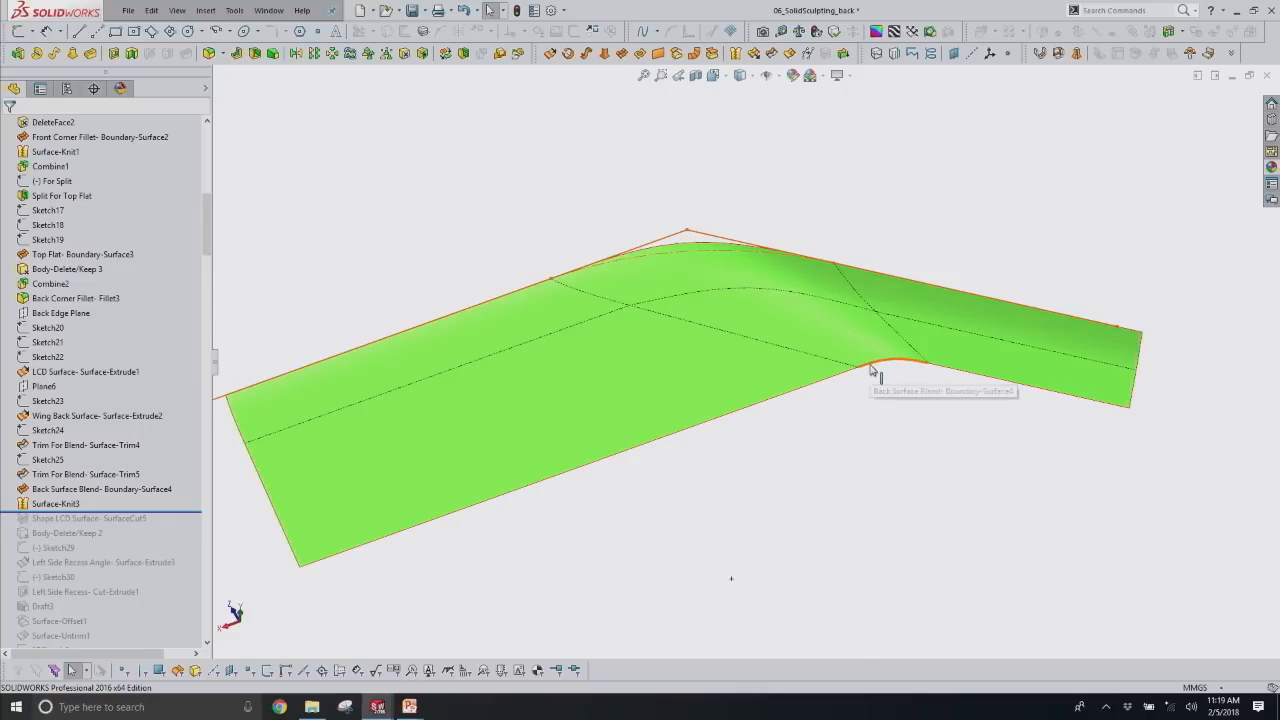
Roll the history forward past Shape LCD Surface- SurfaceCut5 to cut the solid with the knitted surface.
middle_drag(873, 391, 853, 427)
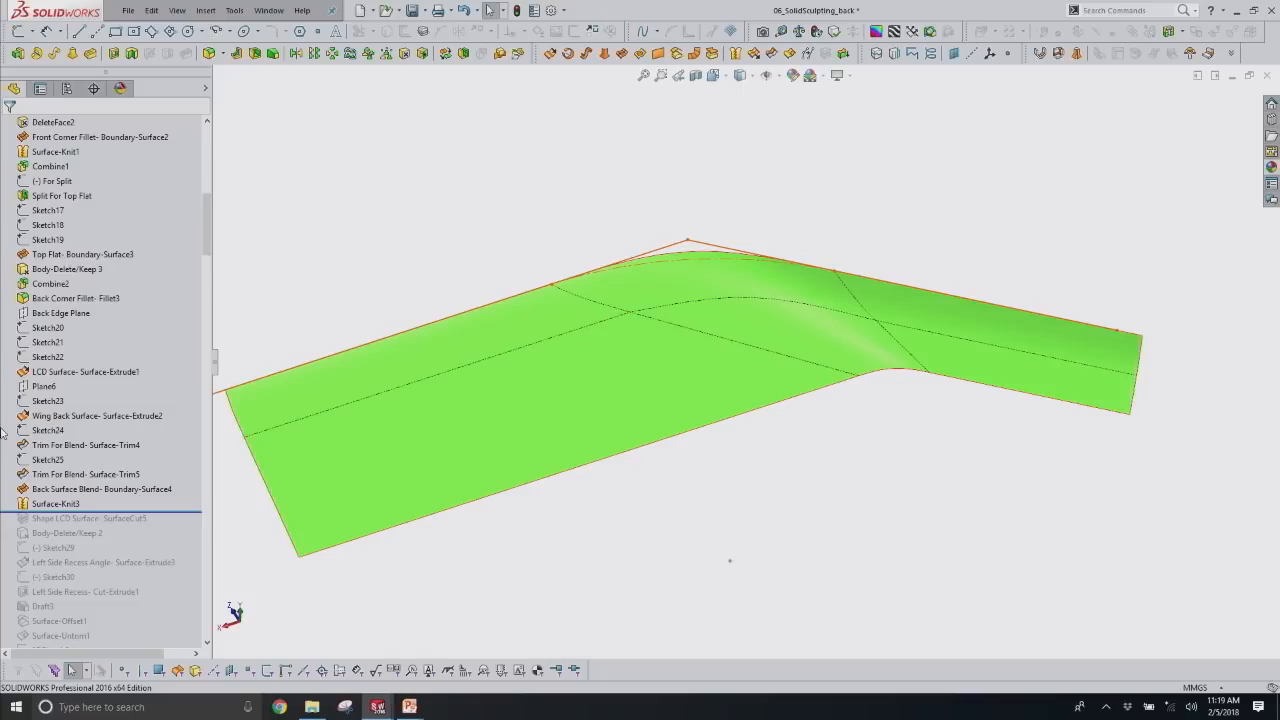
scroll(5, 432, down, 2)
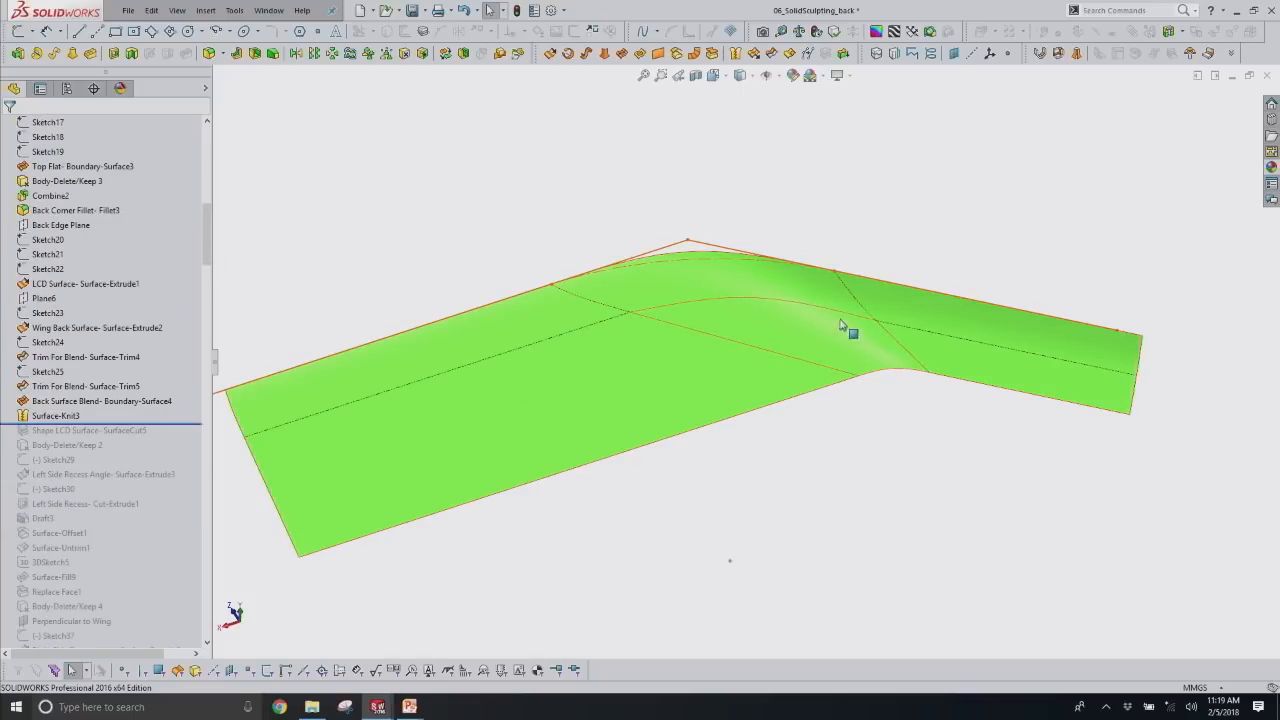
drag(133, 424, 150, 437)
Show the hidden Shape LCD Surface- SurfaceCut5 solid body and examine it against the cutting surface.
scroll(48, 199, up, 12)
scroll(48, 199, up, 2)
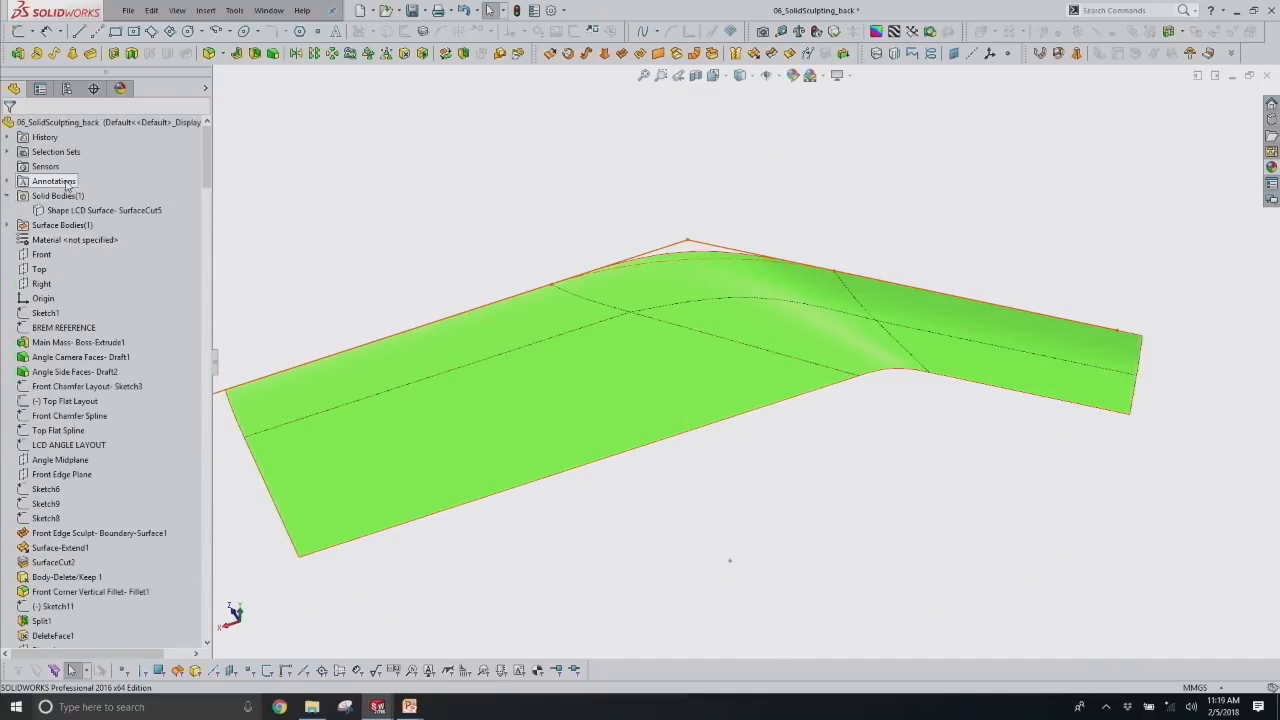
right_click(70, 210)
click(82, 186)
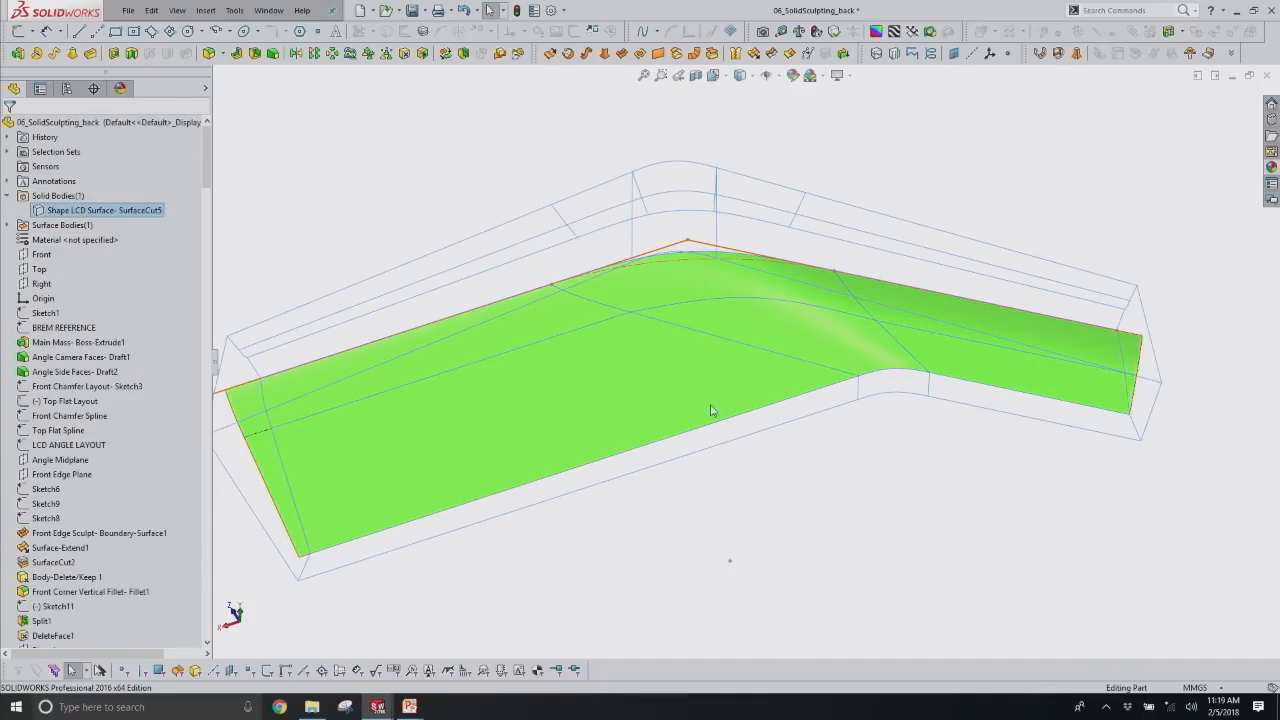
middle_drag(700, 430, 657, 406)
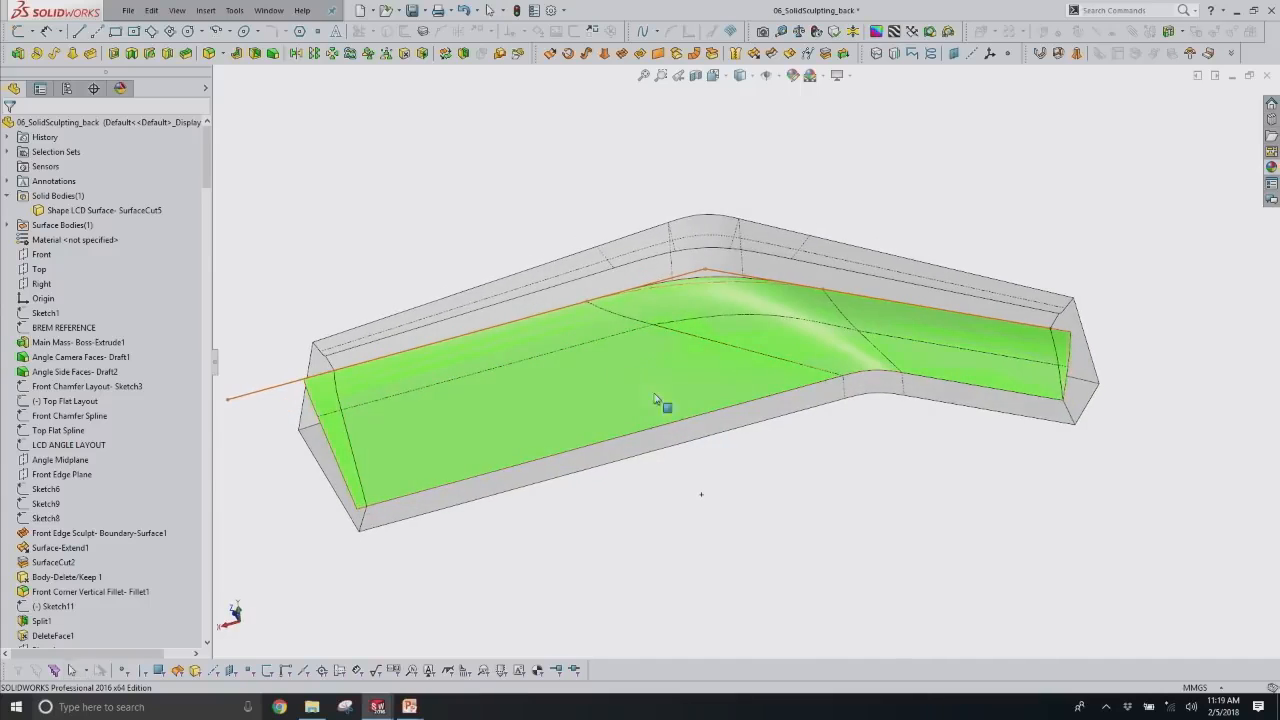
Turn off the solid body's transparency and roll the history forward past Body-Delete/Keep 2 to remove the cutting surface.
right_click(80, 210)
click(180, 183)
drag(206, 153, 213, 234)
drag(186, 365, 186, 379)
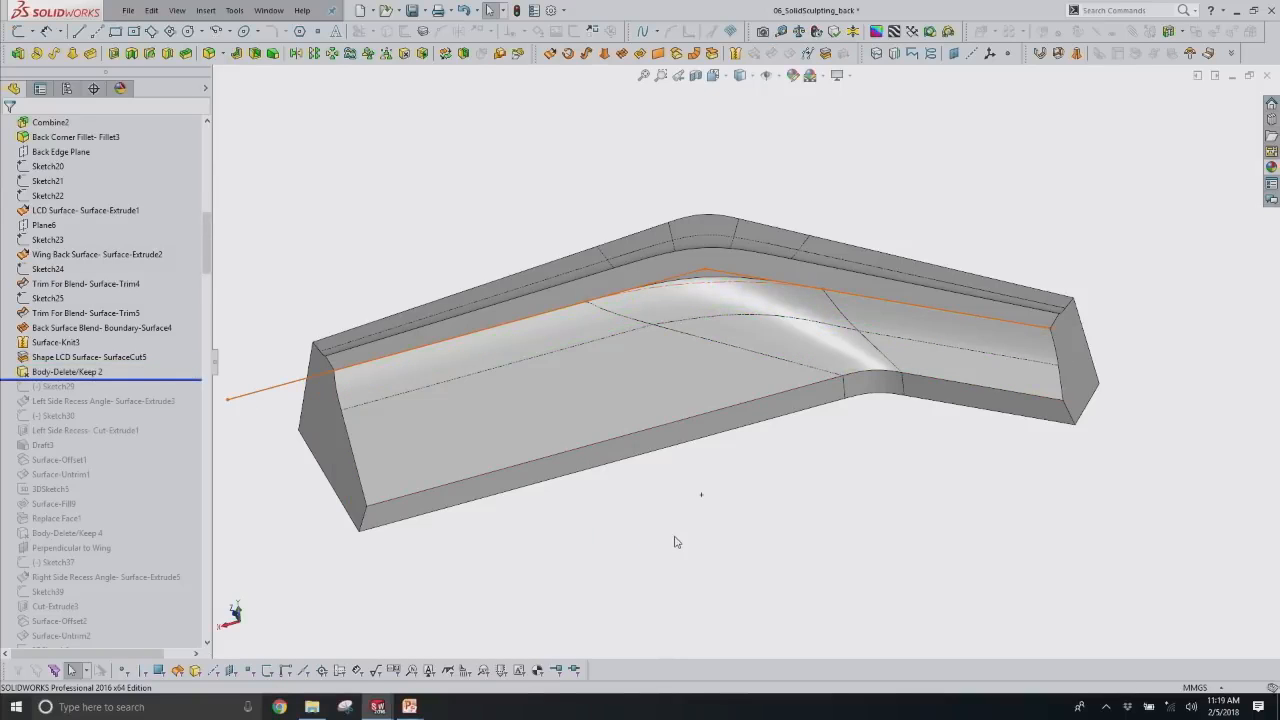
Hide the layout sketch over the back edge and switch to the Surface Construction slide in PowerPoint.
right_click(716, 272)
click(632, 168)
key(alt+Tab)
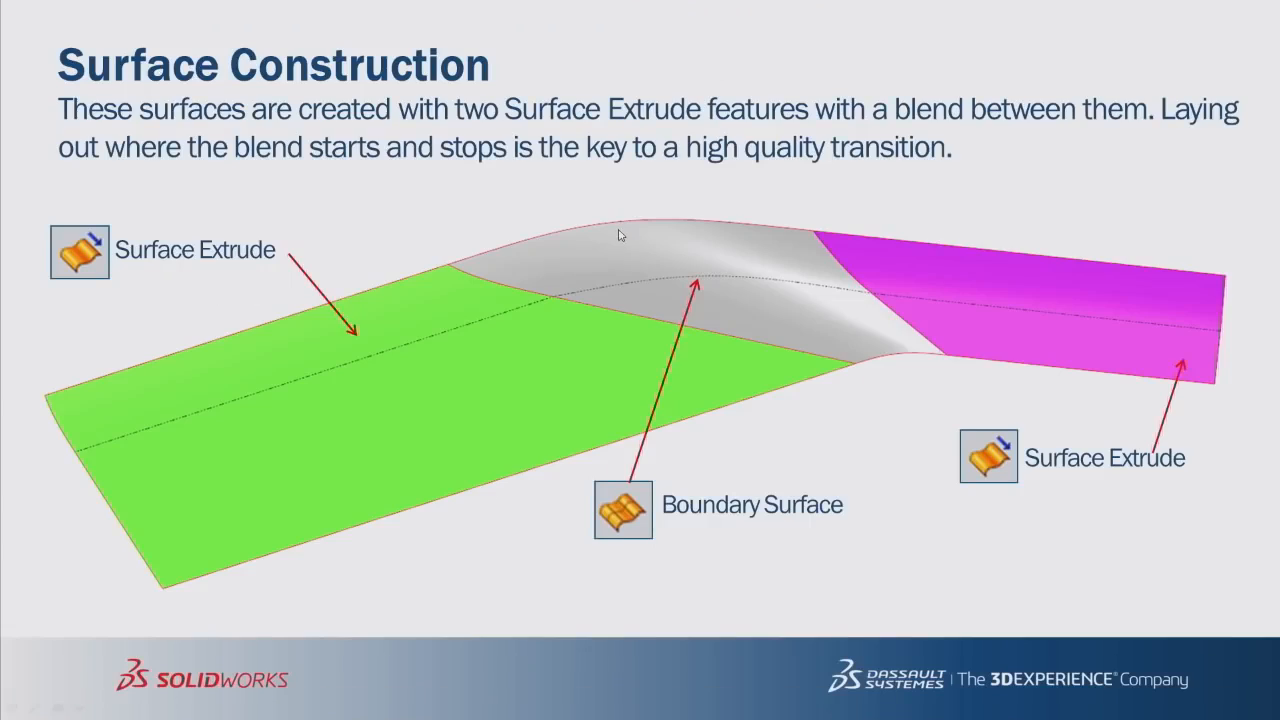
Advance the presentation from Surface Construction through both Shaping the Blend slides to the Building The Corner slide.
click(618, 230)
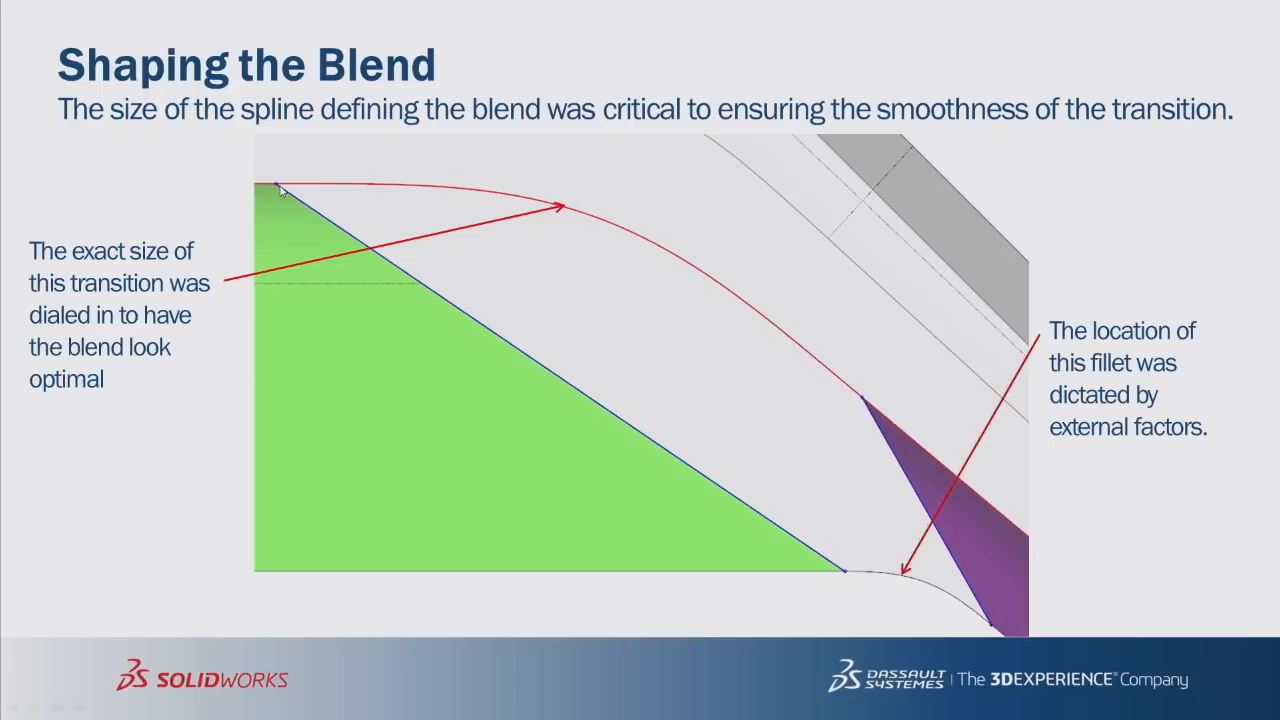
click(835, 421)
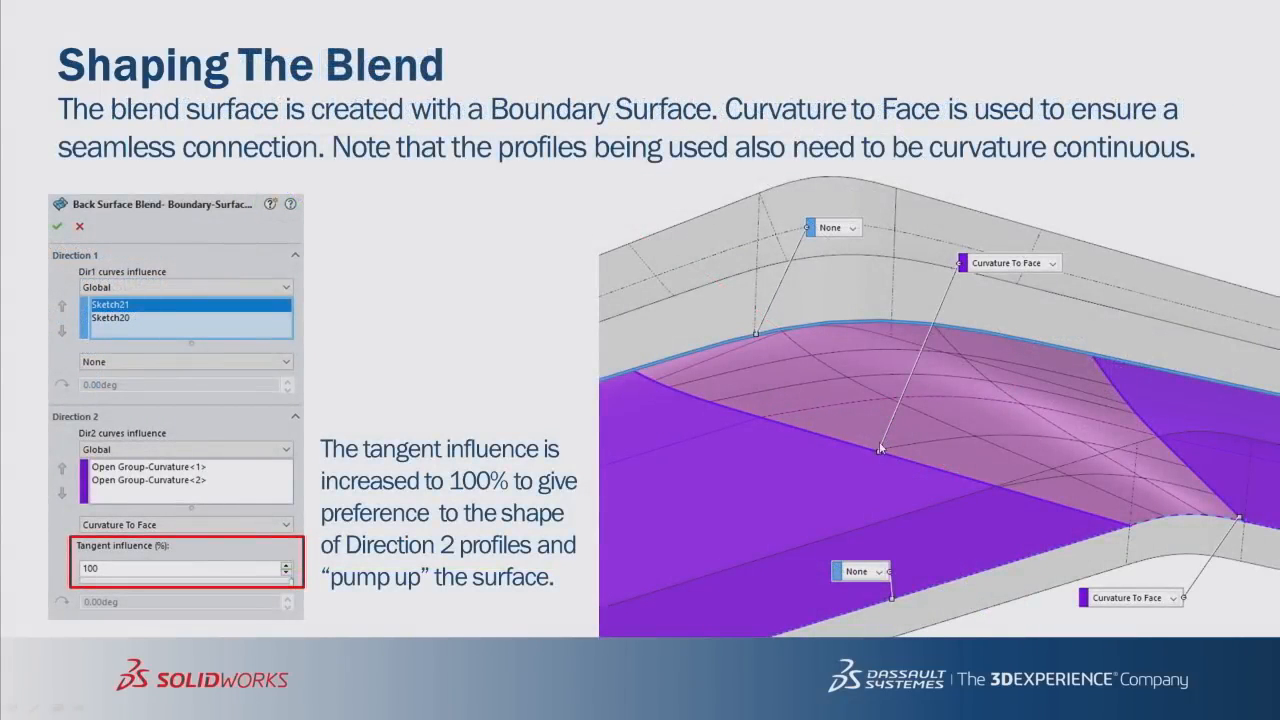
click(730, 526)
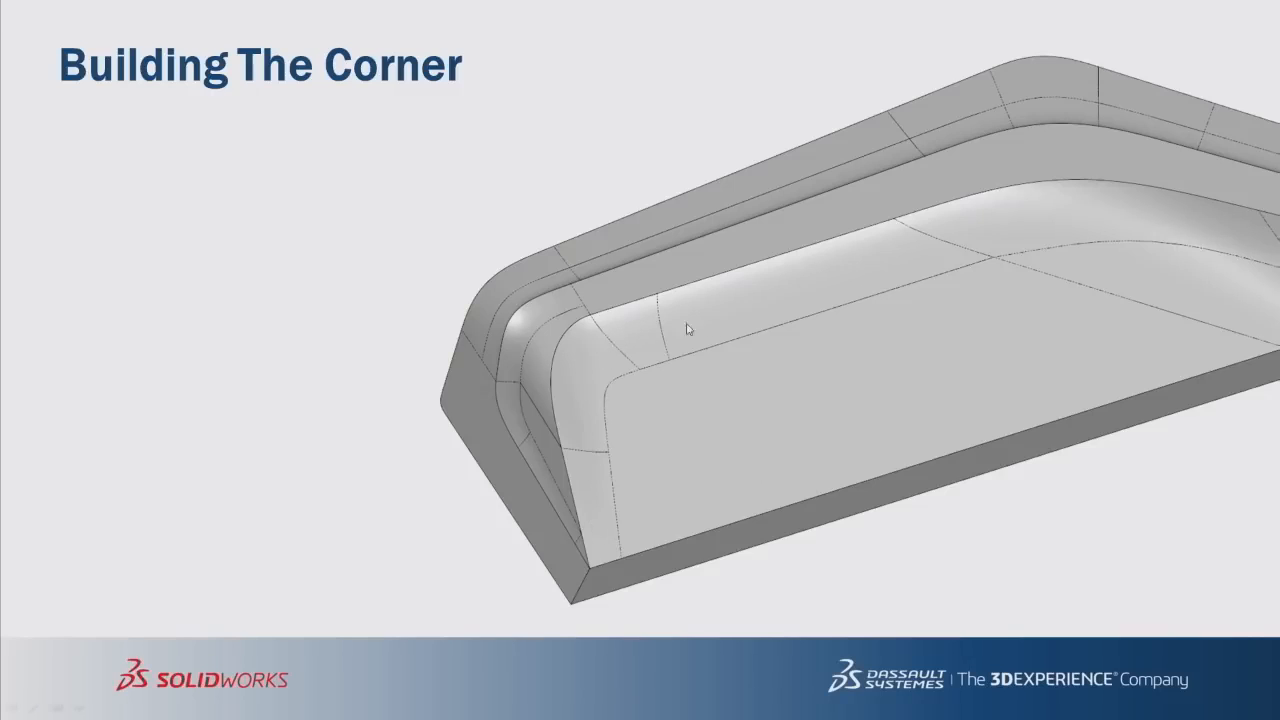
Switch to SOLIDWORKS and bring the open document 08_SolidSculpting_corner2 to the front.
key(alt+Tab)
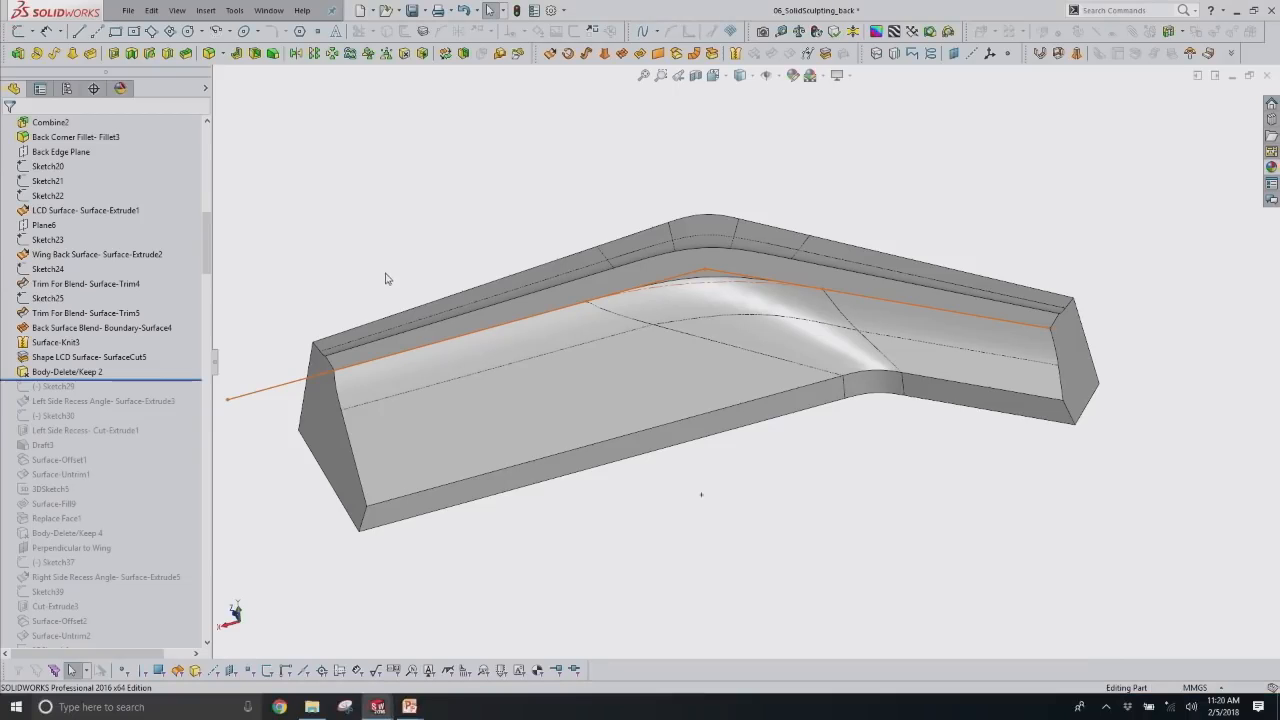
click(268, 10)
click(340, 302)
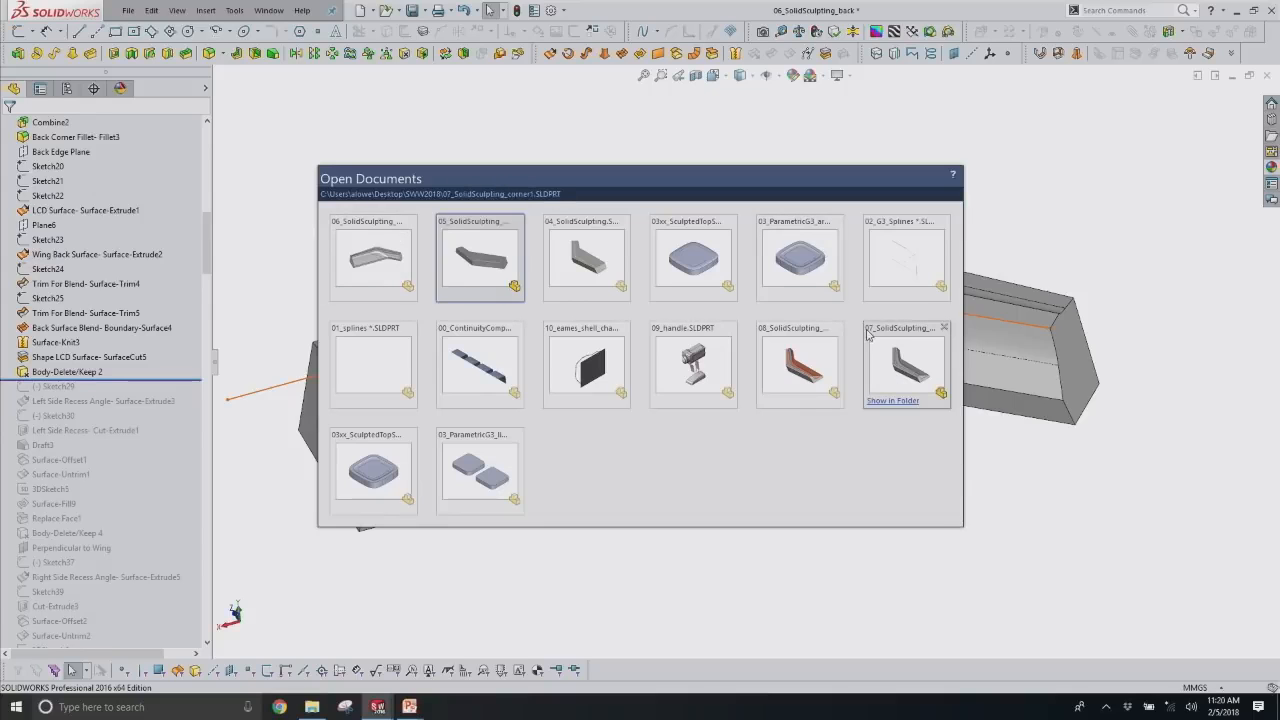
click(895, 377)
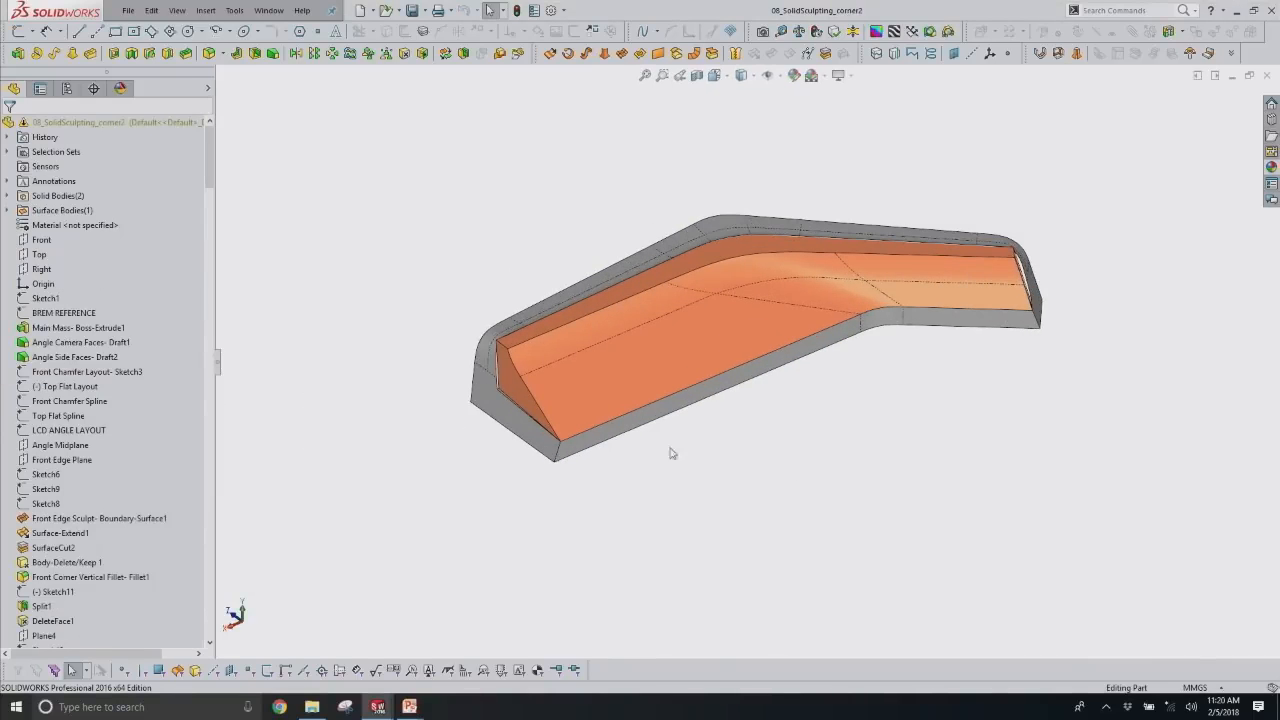
Locate the blended left corner face's feature and roll the history back to just before Left Blend Fillet- Boundary-Surface5.
drag(206, 160, 202, 352)
scroll(554, 350, down, 2)
middle_drag(554, 350, 629, 274)
scroll(490, 380, down, 4)
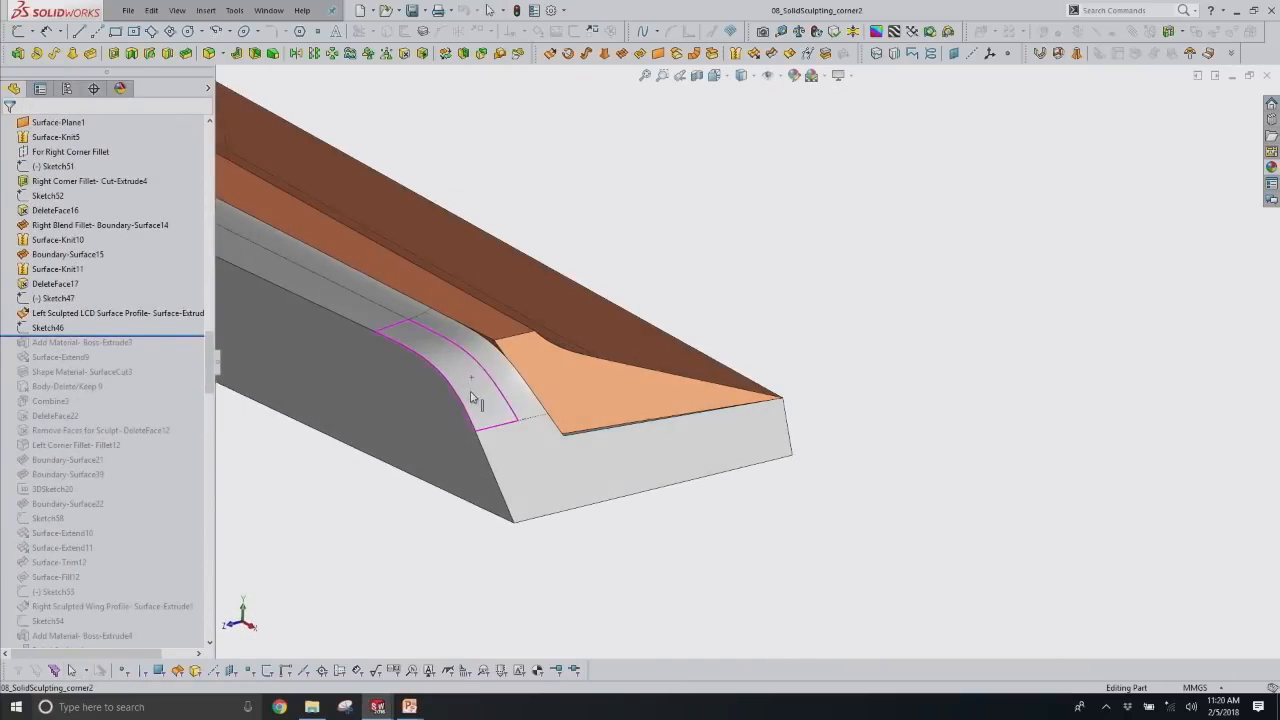
click(490, 380)
scroll(160, 382, up, 2)
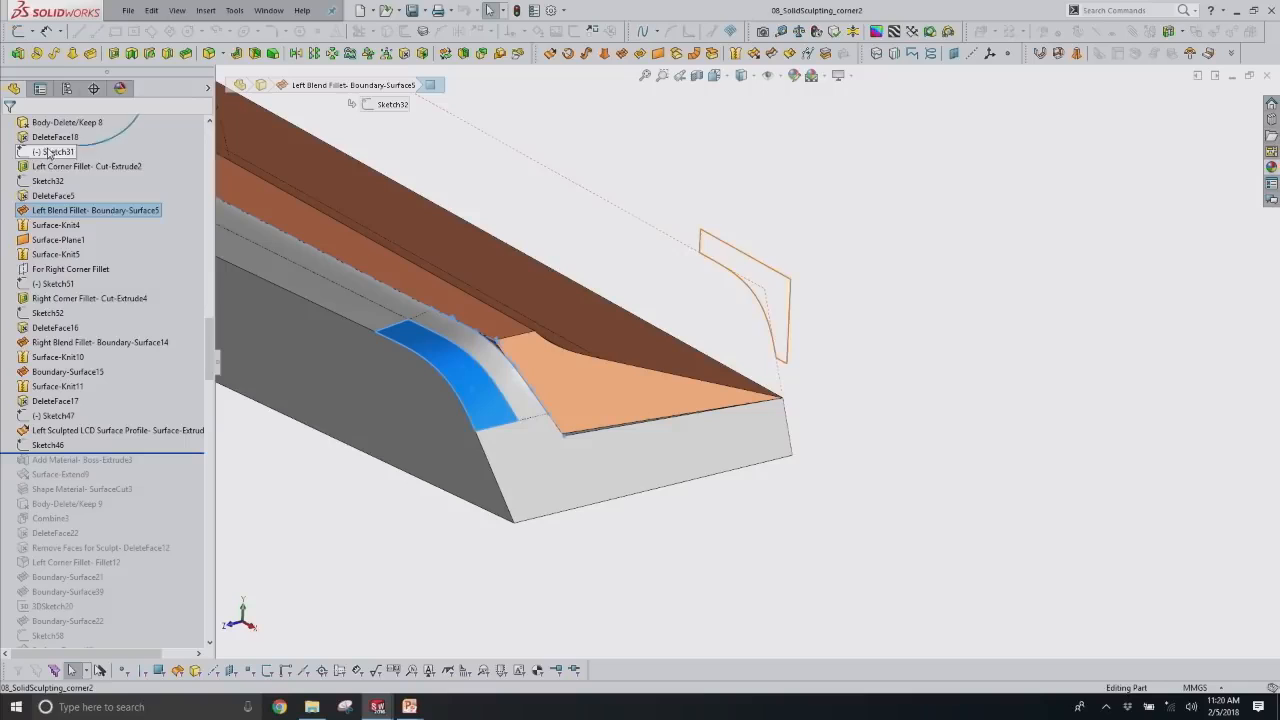
right_click(78, 212)
click(115, 272)
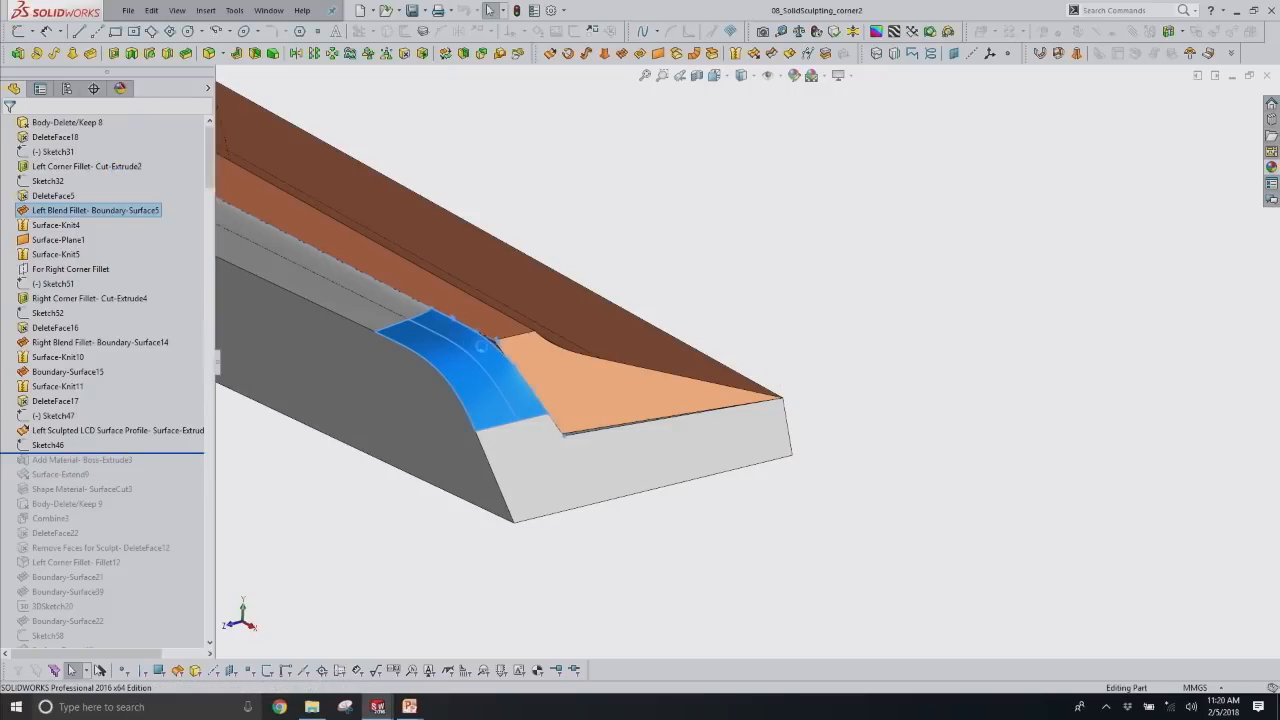
Roll the history back to just after Split For Side Sculpting and examine the unfilleted end of the split body.
scroll(200, 293, up, 2)
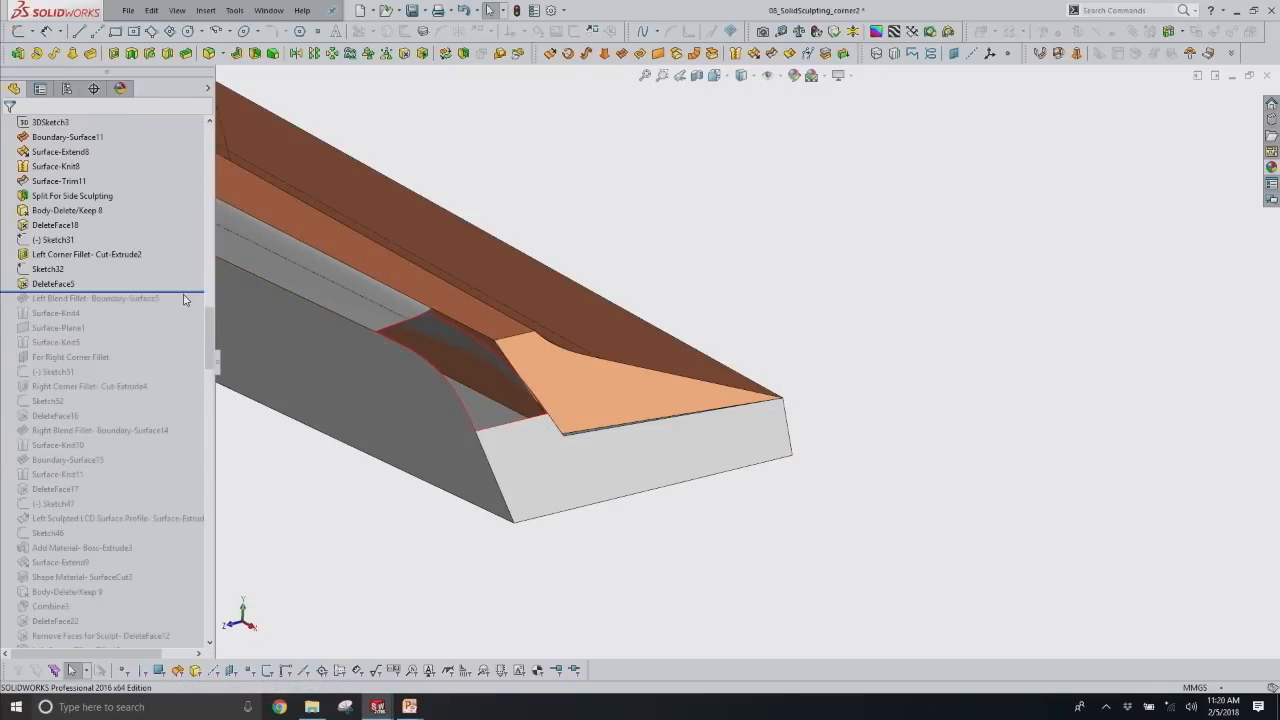
drag(189, 291, 180, 204)
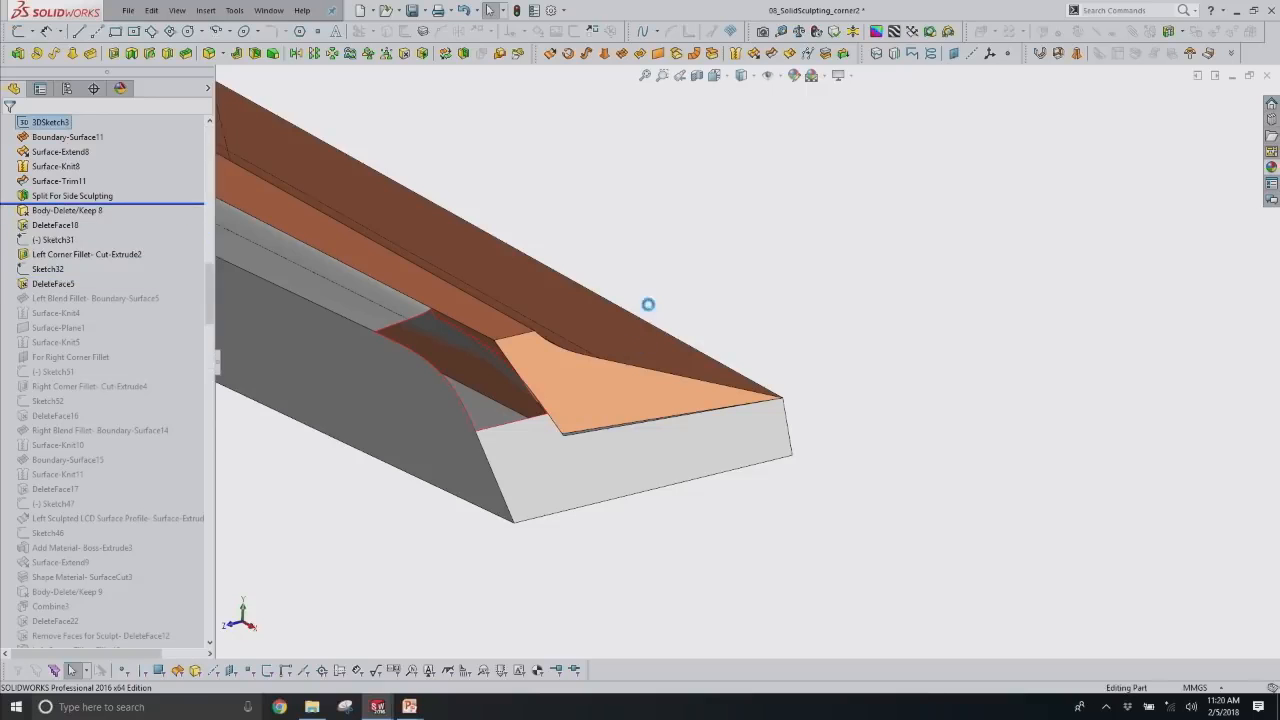
scroll(657, 325, up, 3)
scroll(641, 392, up, 2)
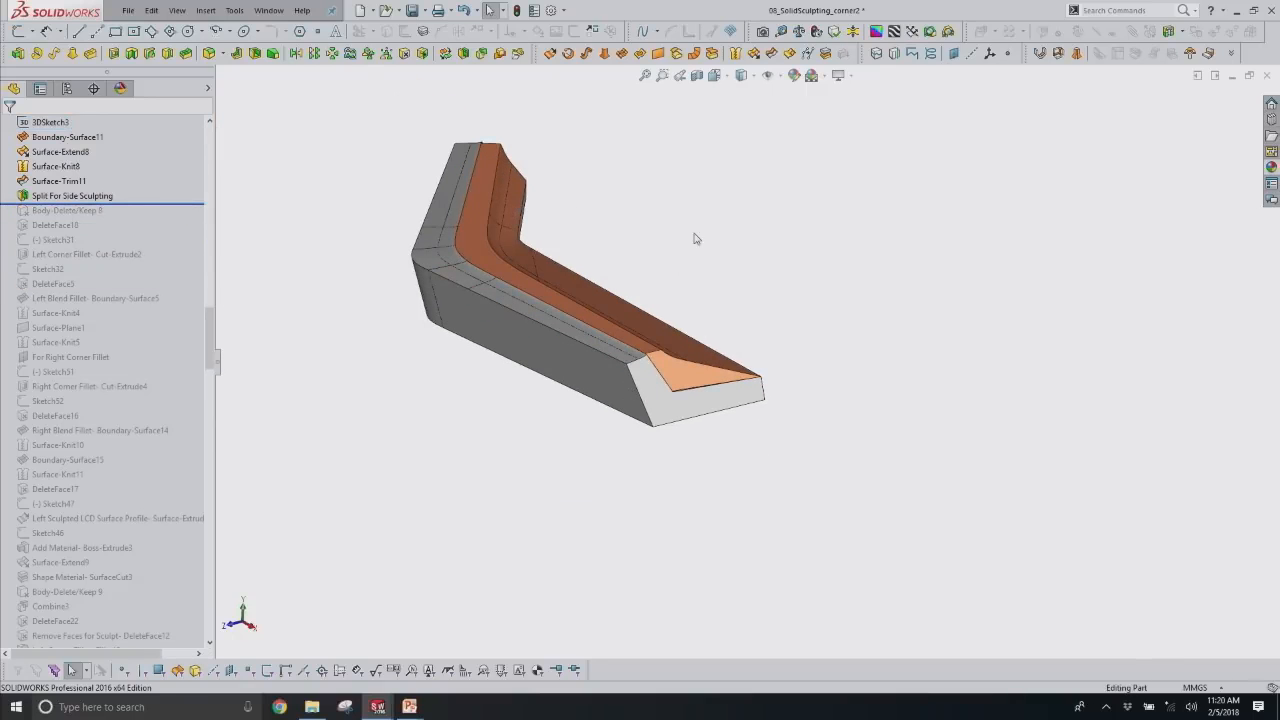
scroll(656, 246, down, 1)
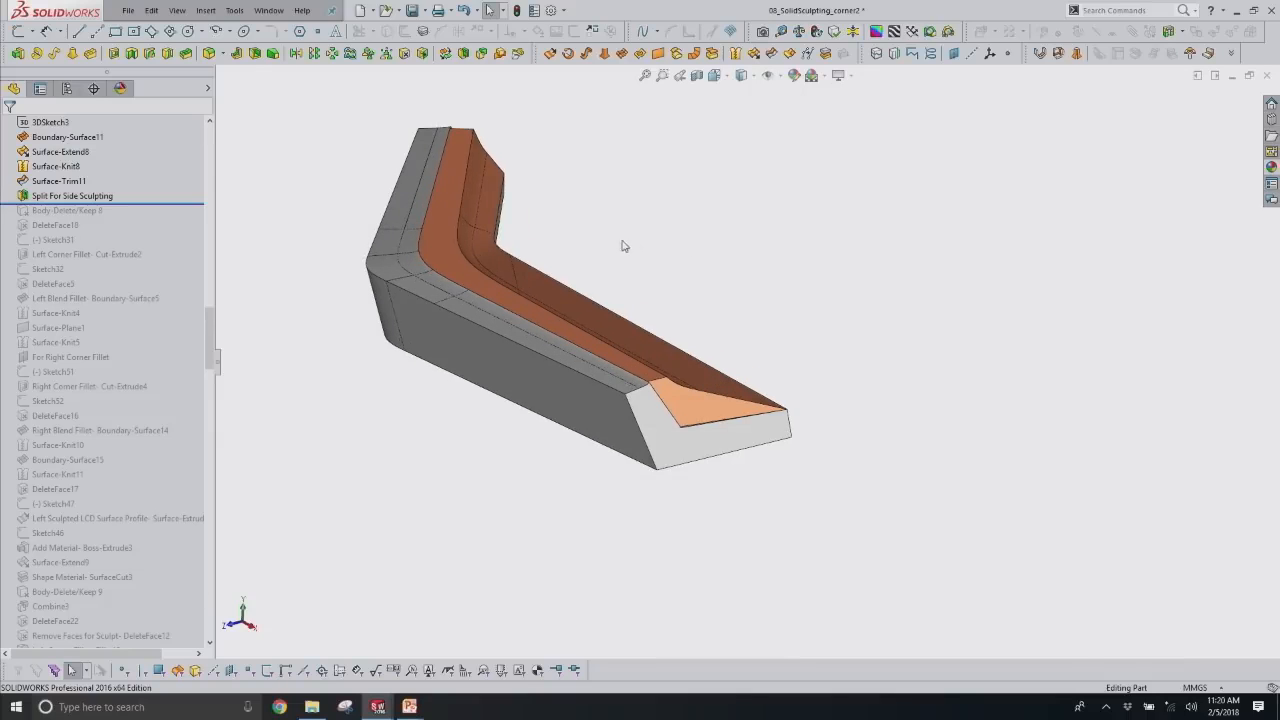
ctrl+middle_drag(626, 232, 671, 247)
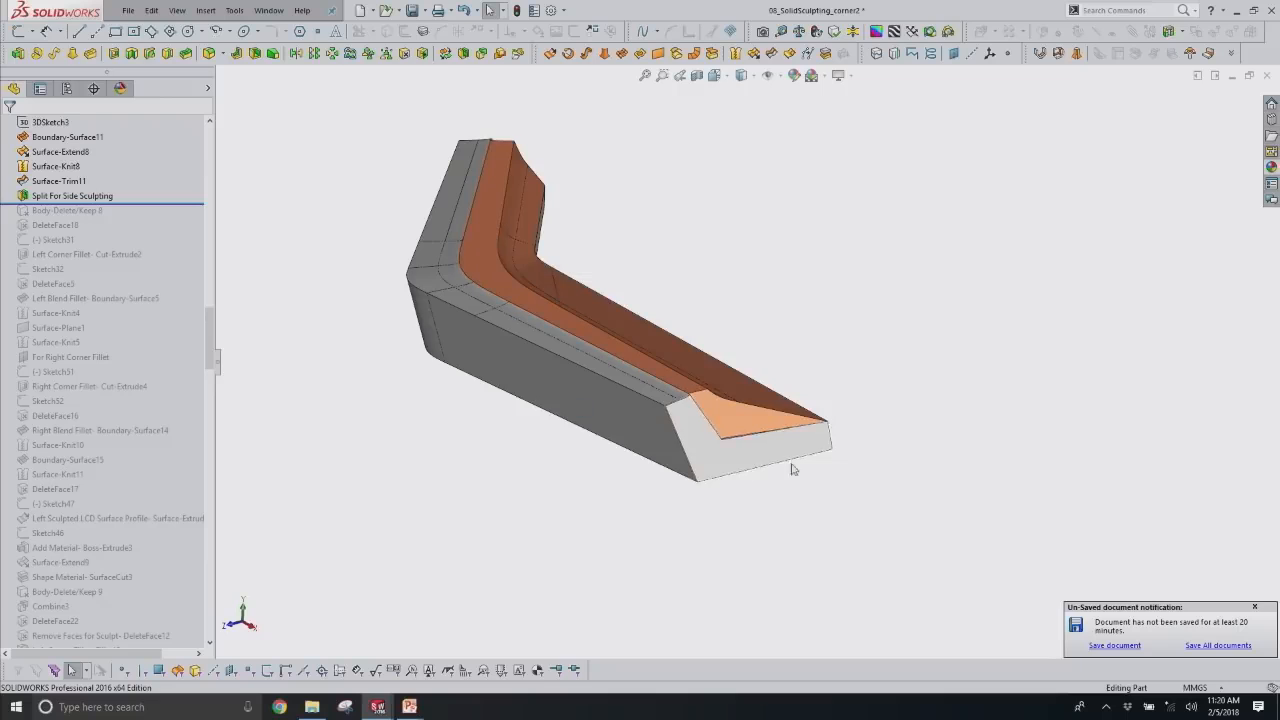
scroll(791, 466, down, 1)
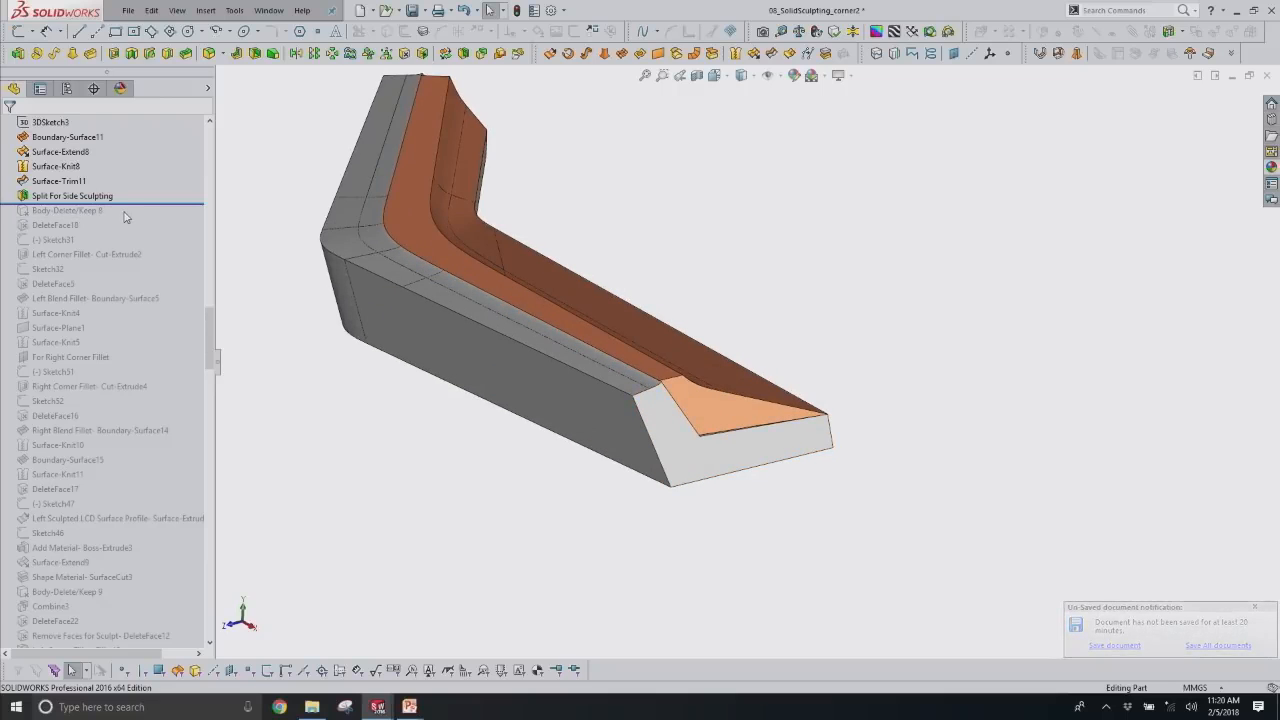
Roll the history back before Split For Side Sculpting and set up an asymmetric fillet with distances of 20 mm and 15 mm.
drag(130, 204, 130, 188)
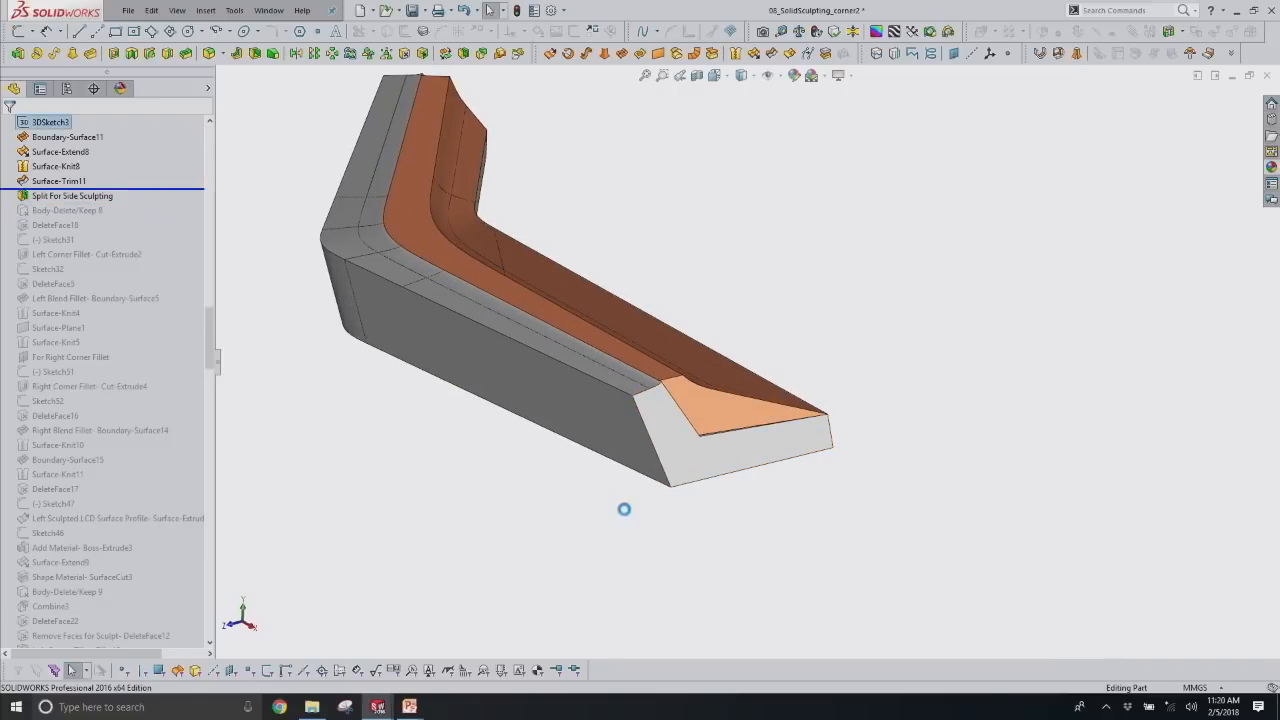
scroll(674, 389, down, 2)
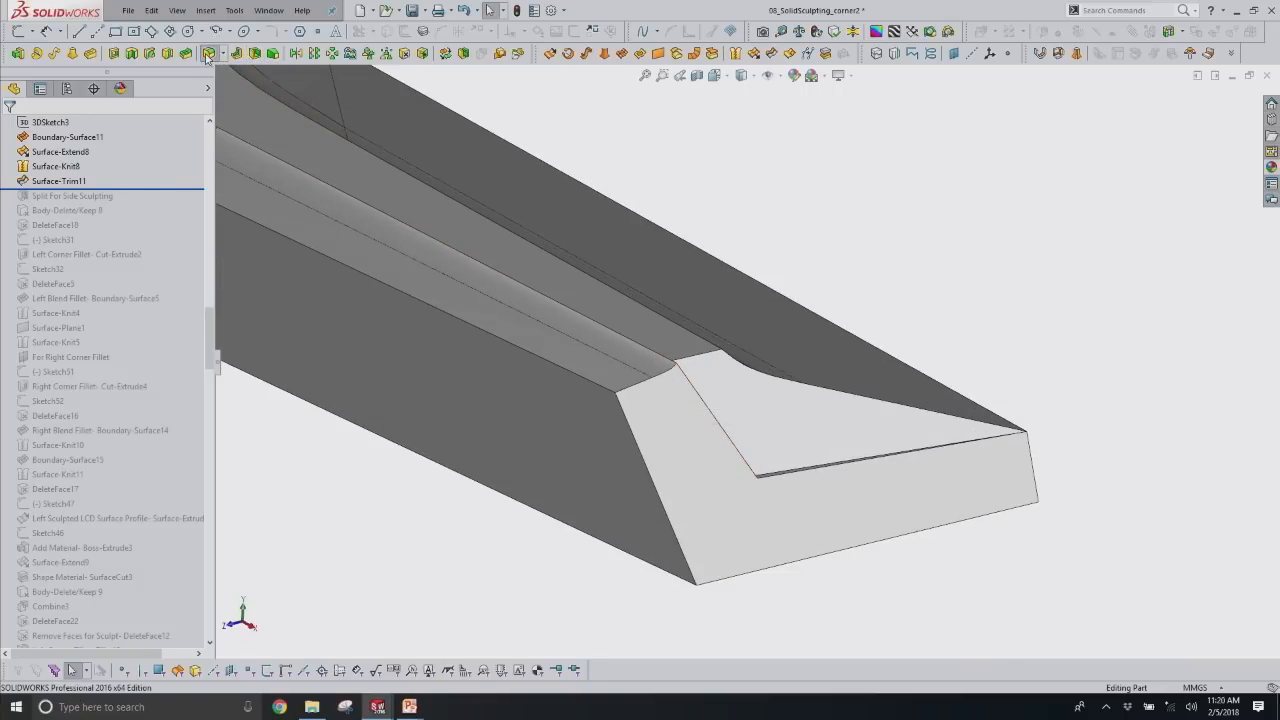
click(252, 54)
click(63, 349)
click(65, 368)
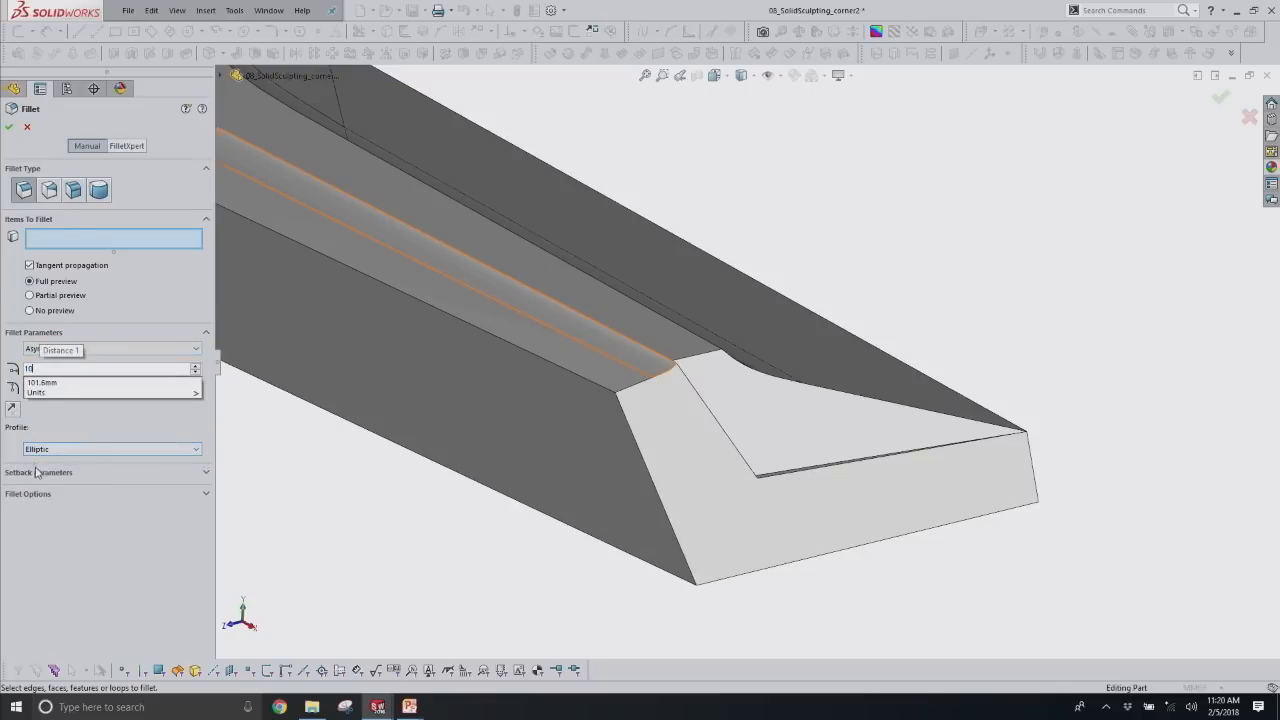
text(20)
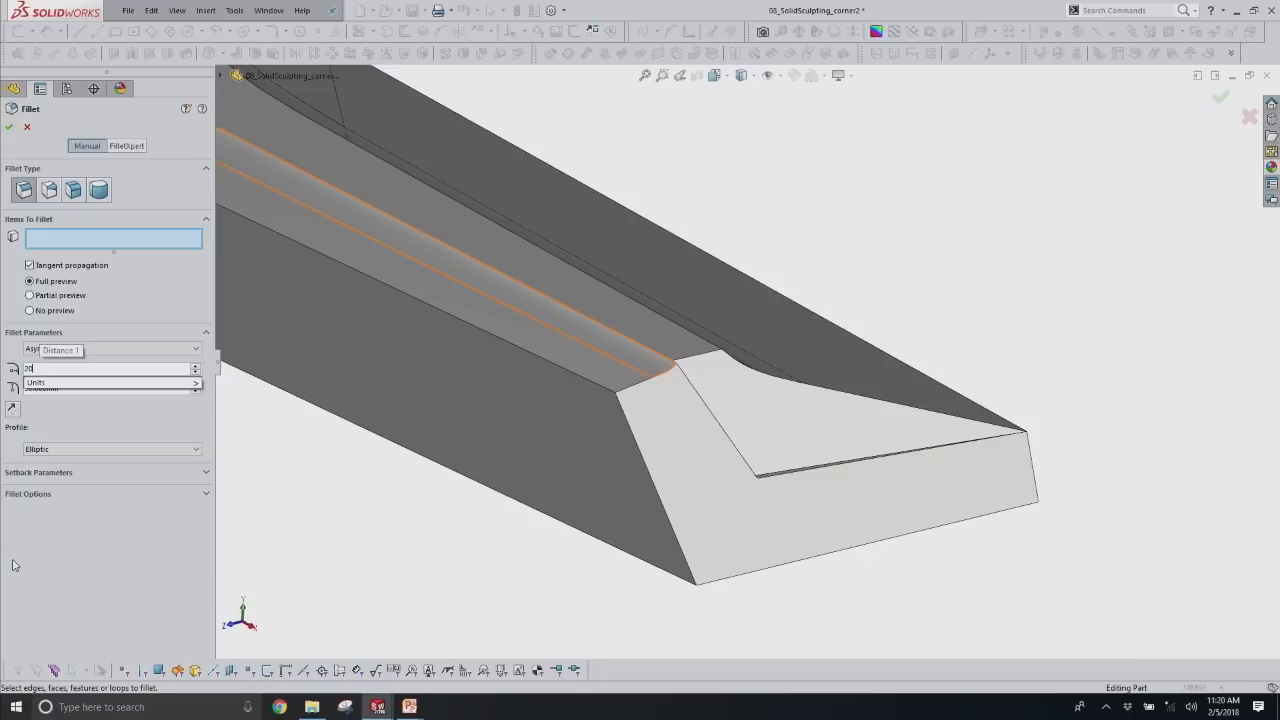
key(Tab)
text(15)
key(Return)
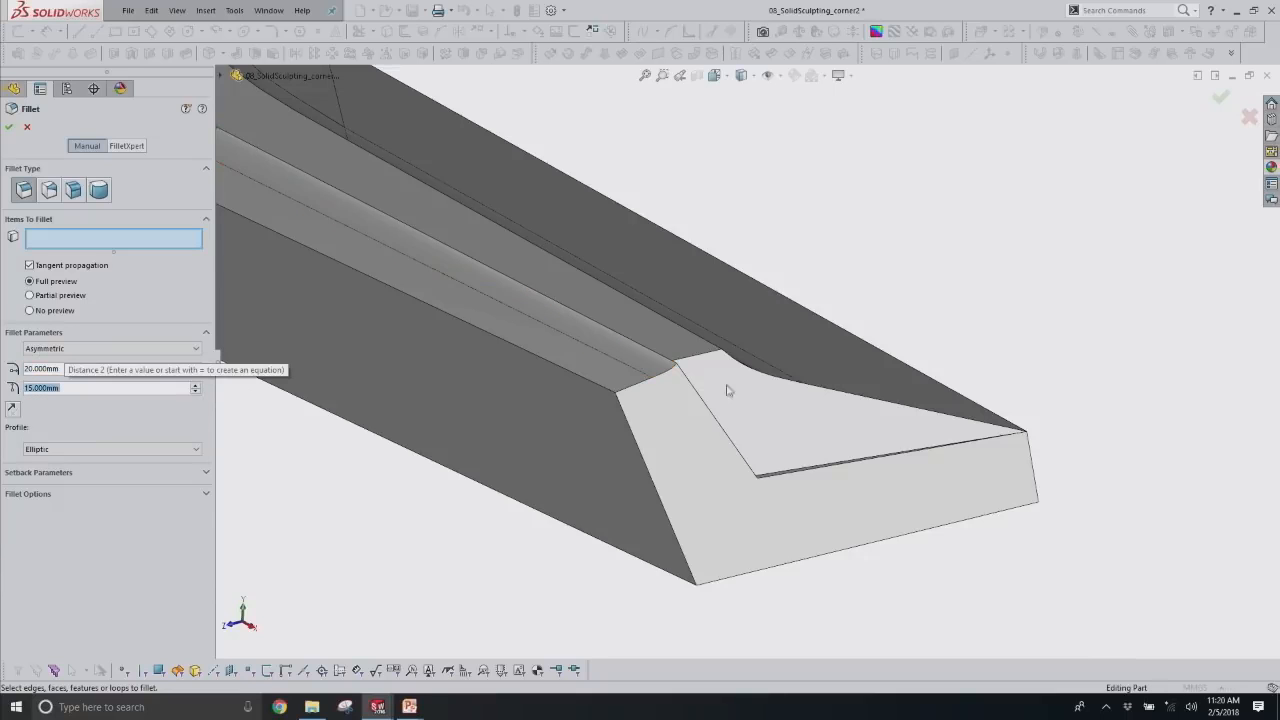
Apply the asymmetric fillet to the short upper edge of the end face, with its direction reversed.
click(641, 390)
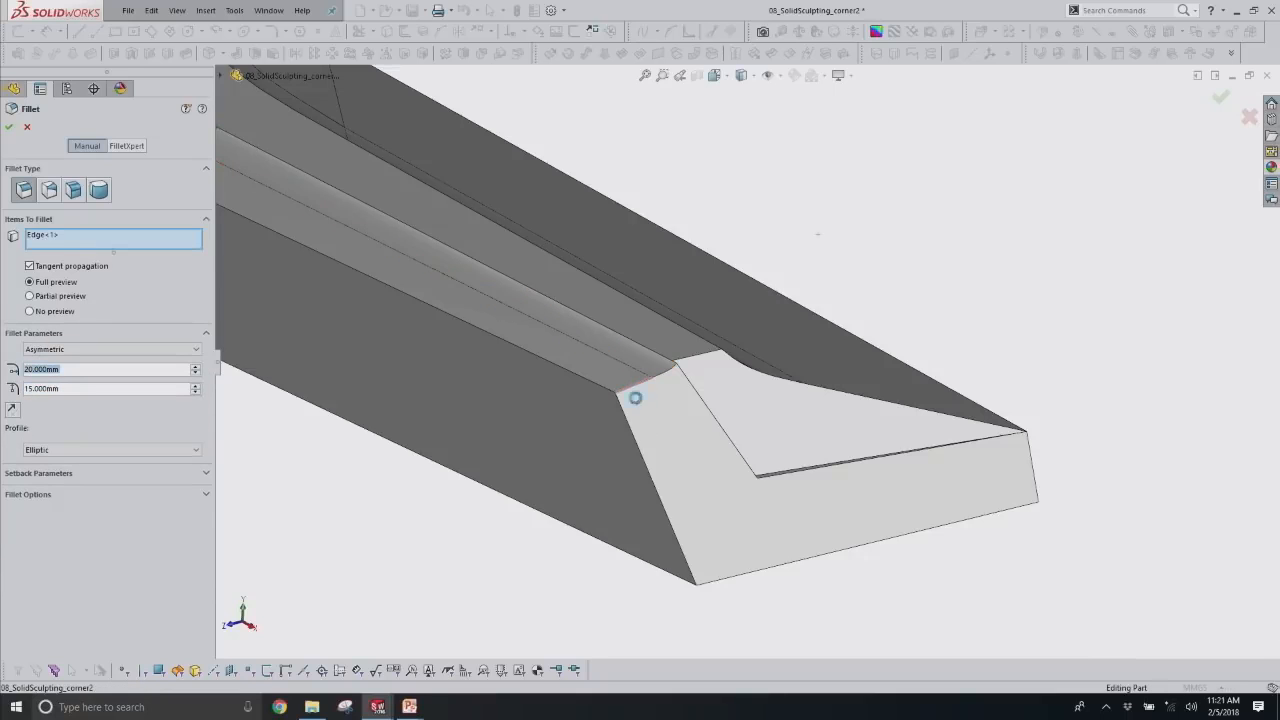
middle_drag(641, 390, 670, 377)
click(13, 410)
middle_drag(462, 396, 493, 418)
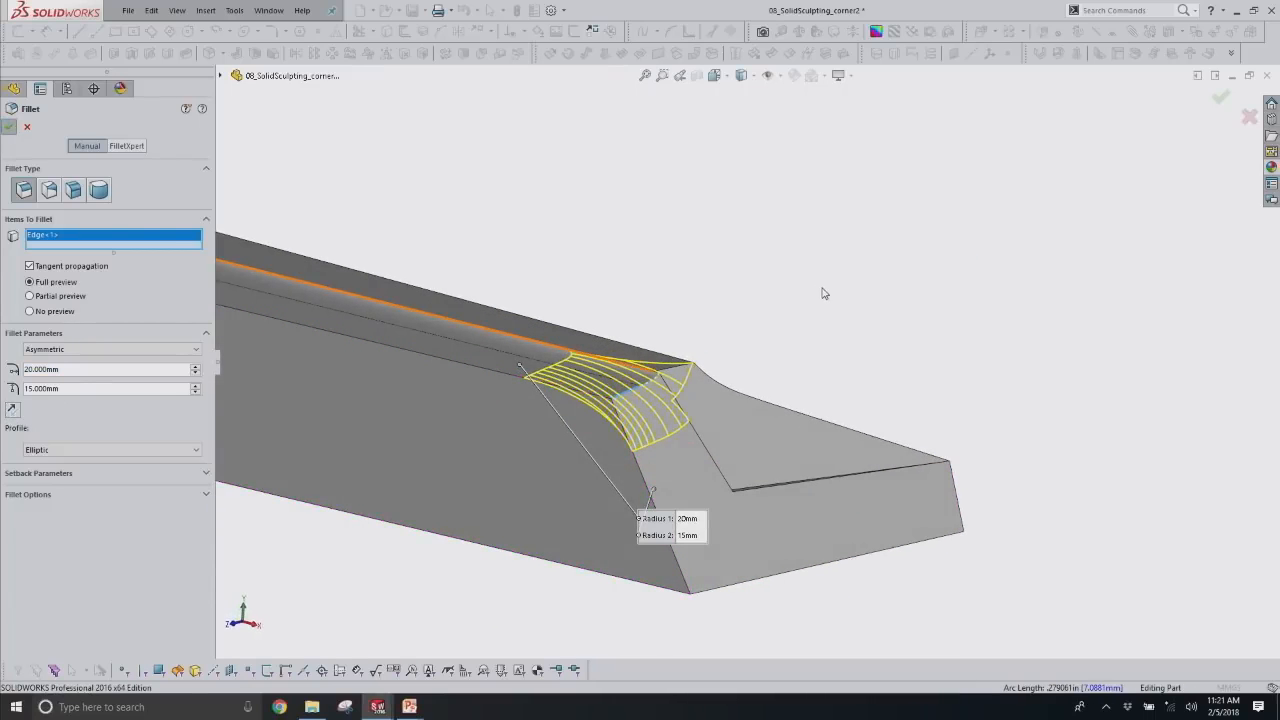
middle_drag(687, 369, 668, 445)
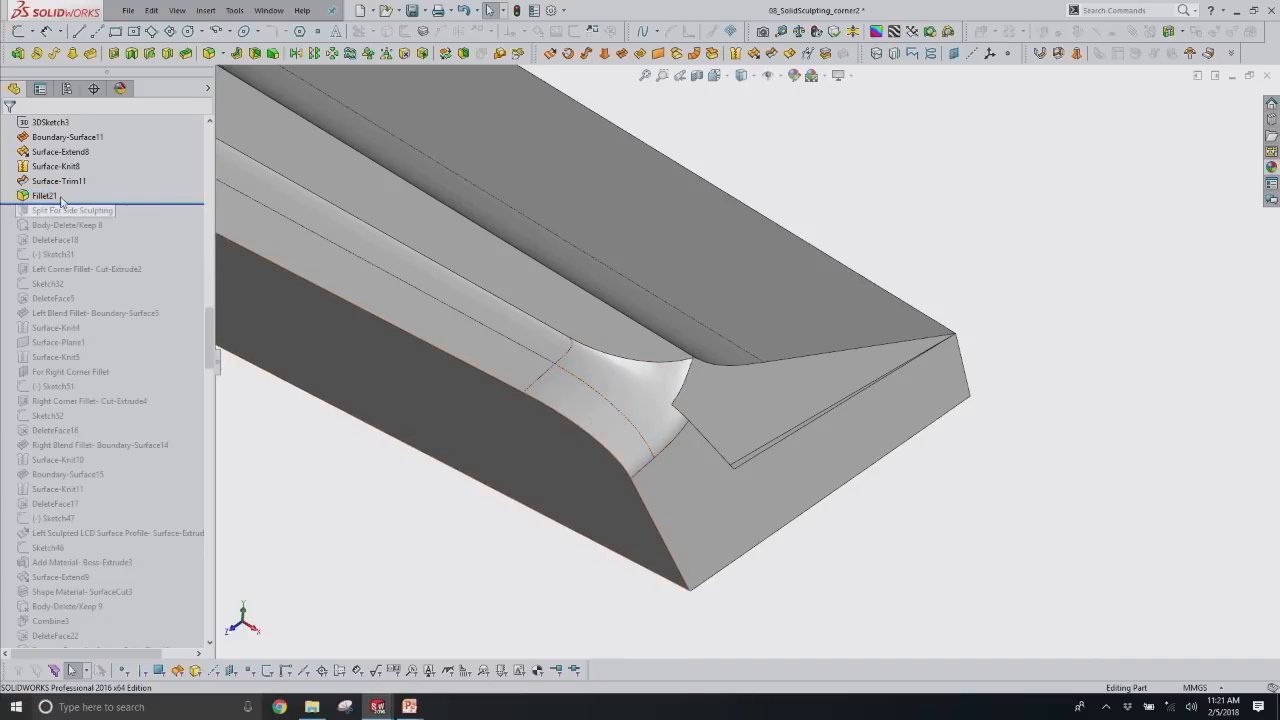
Roll the history forward past Split For Side Sculpting, reorder the new fillet after it, and examine the filleted corner.
drag(143, 202, 135, 214)
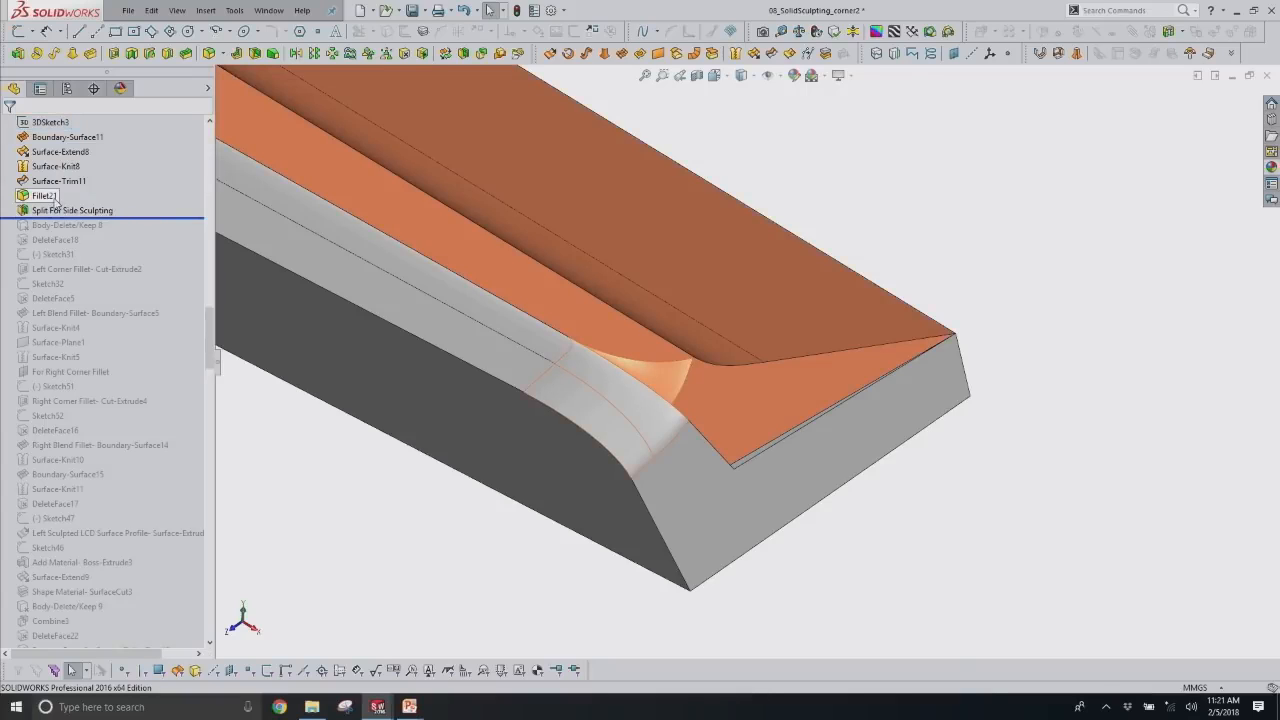
drag(48, 196, 52, 210)
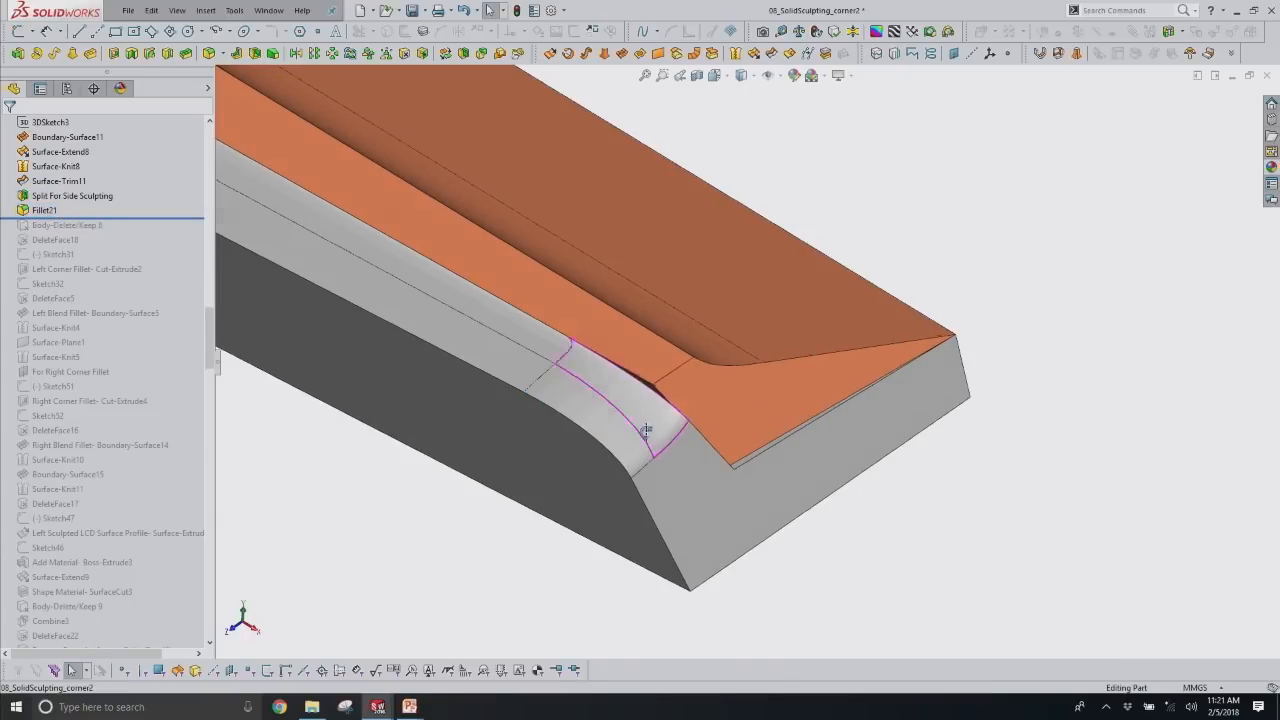
middle_drag(646, 423, 651, 381)
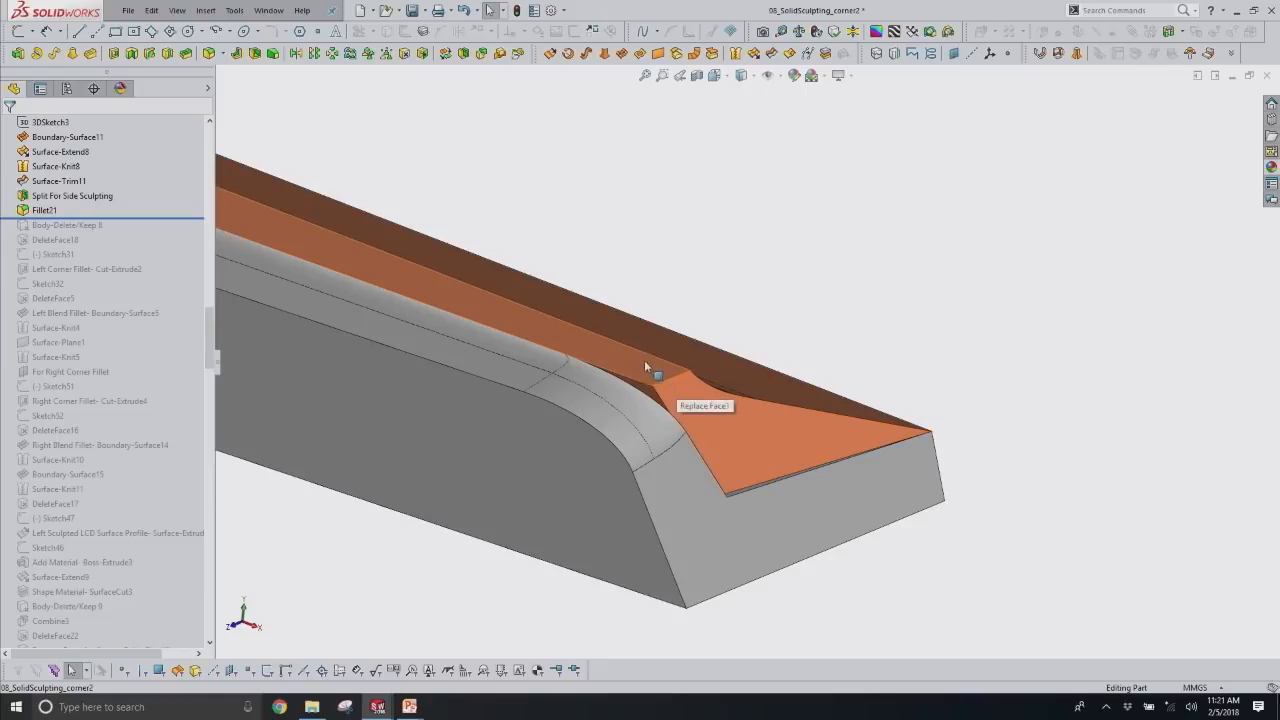
middle_drag(481, 463, 425, 563)
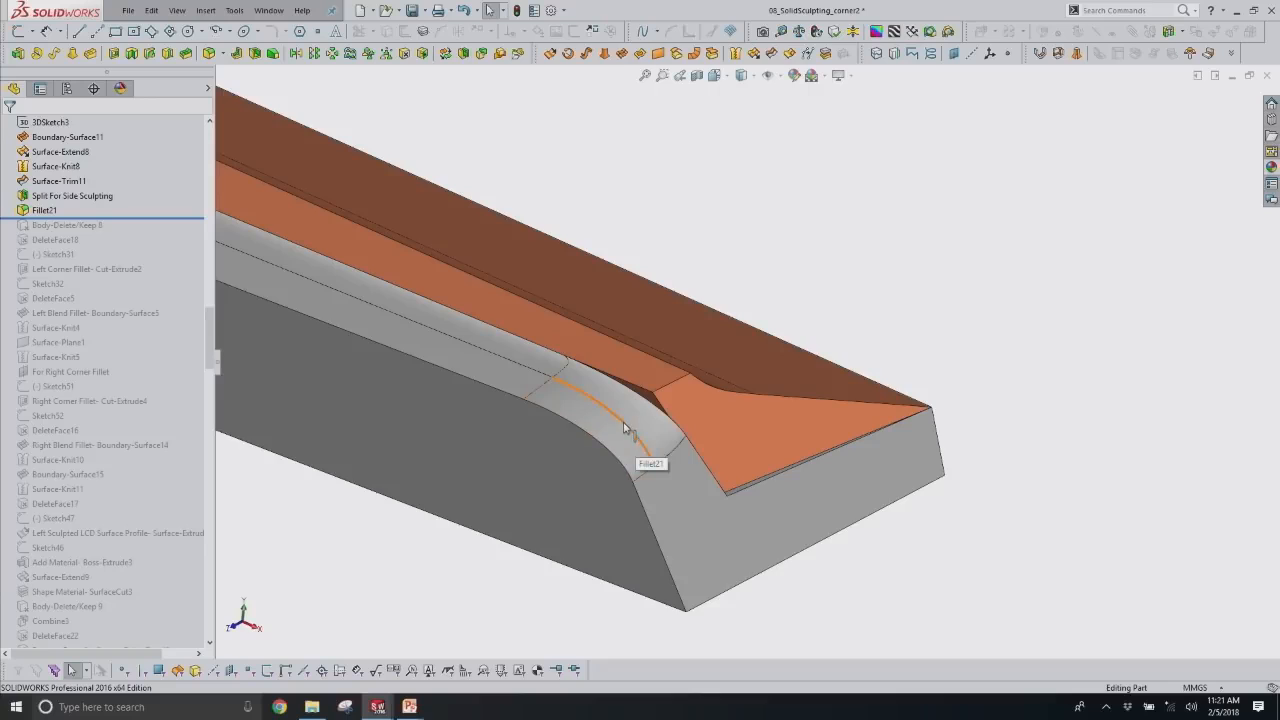
scroll(635, 437, down, 1)
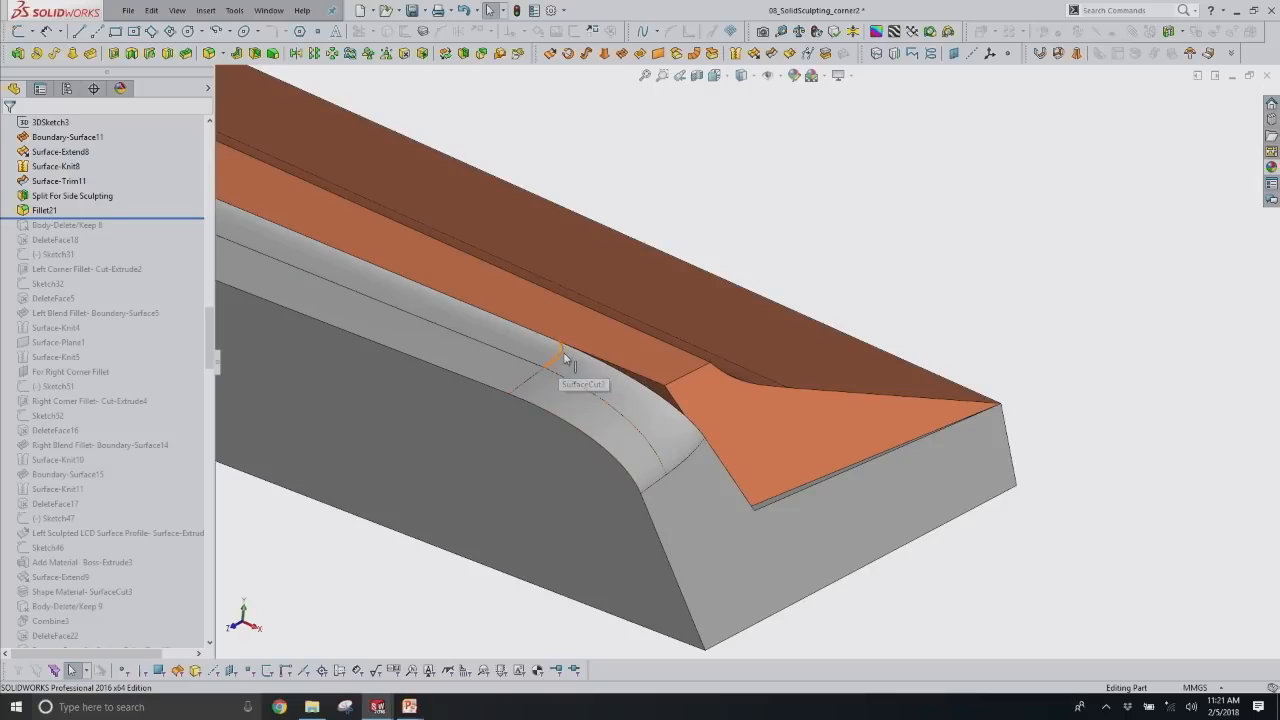
Suppress the new corner fillet and roll the history forward past Left Corner Fillet- Cut-Extrude2.
right_click(47, 211)
click(68, 175)
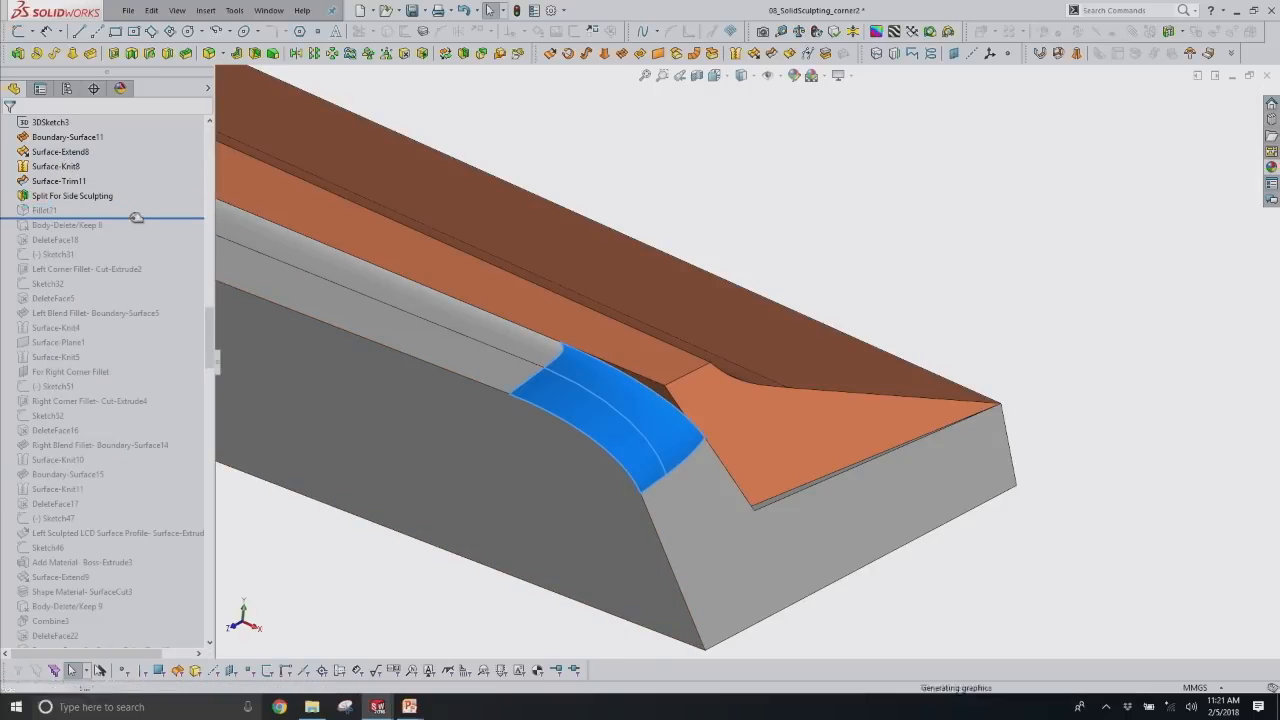
drag(139, 218, 165, 270)
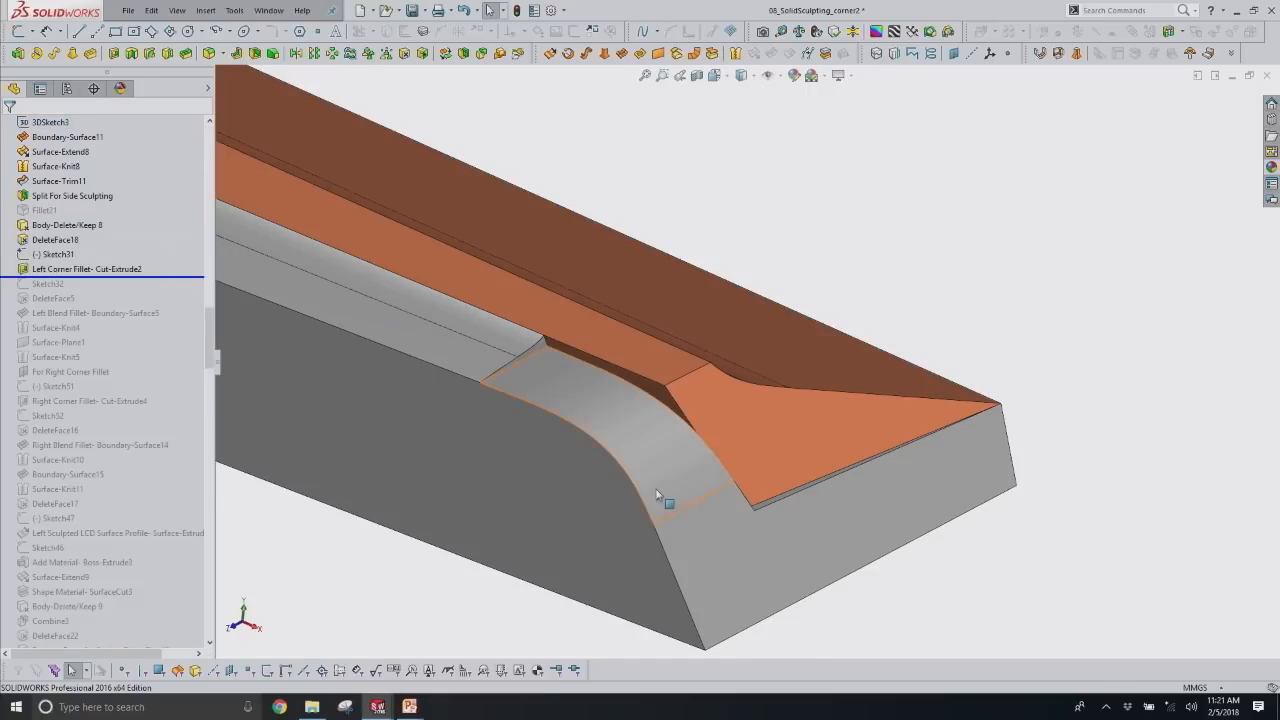
Open Sketch31 of the Left Corner Fillet cut to inspect its spline profile and dimensions, and exit without changes.
click(647, 455)
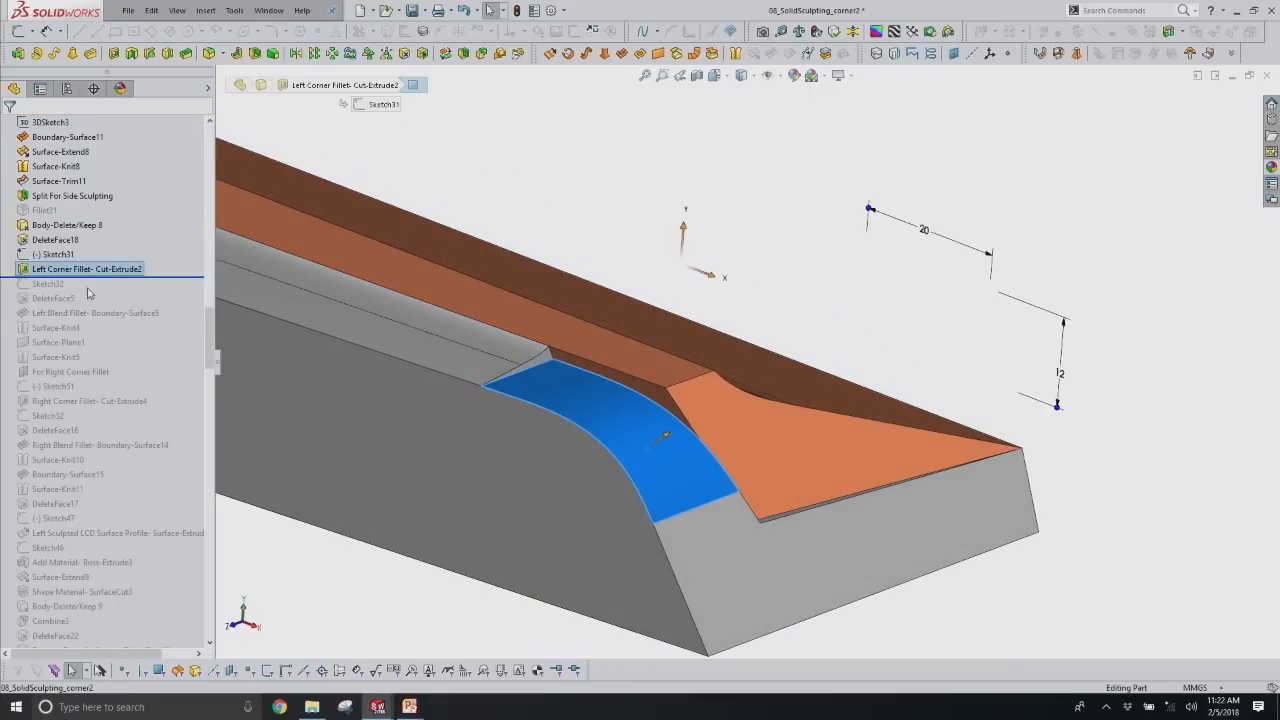
click(35, 256)
click(42, 221)
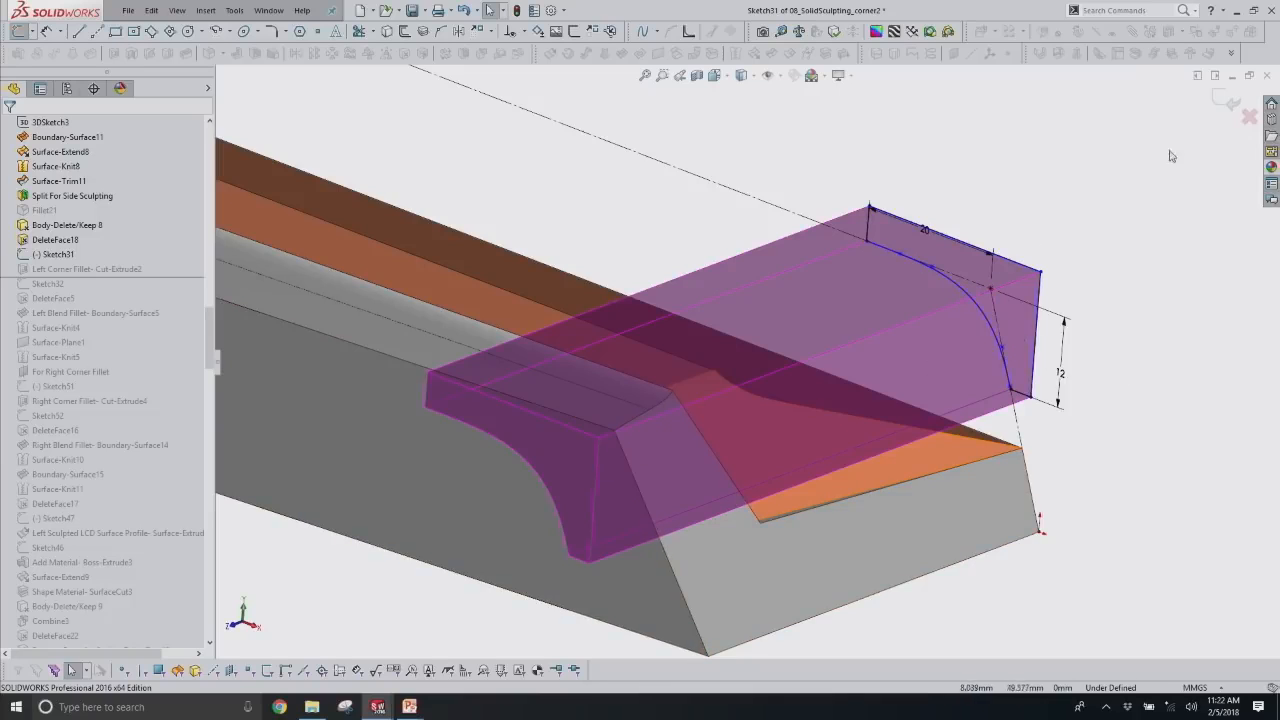
click(1242, 118)
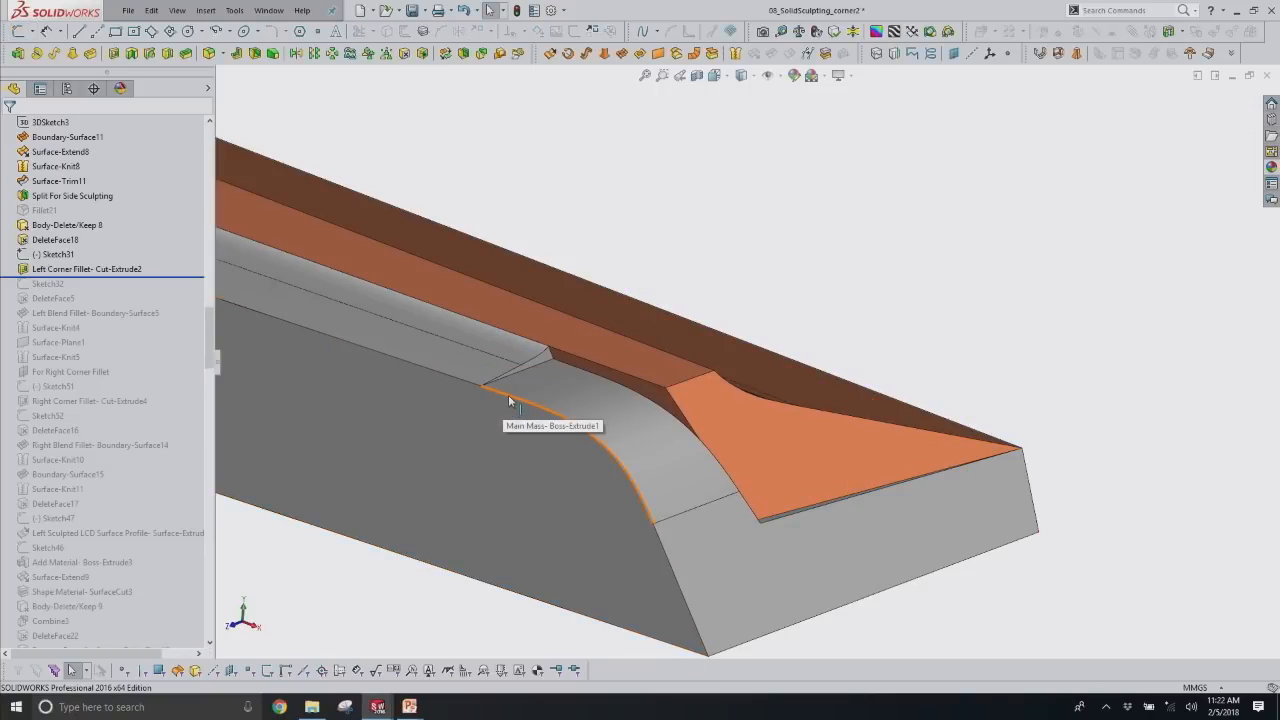
Roll the history forward past Sketch32 to bring in the sketch along the cut corner's inner edge.
click(543, 355)
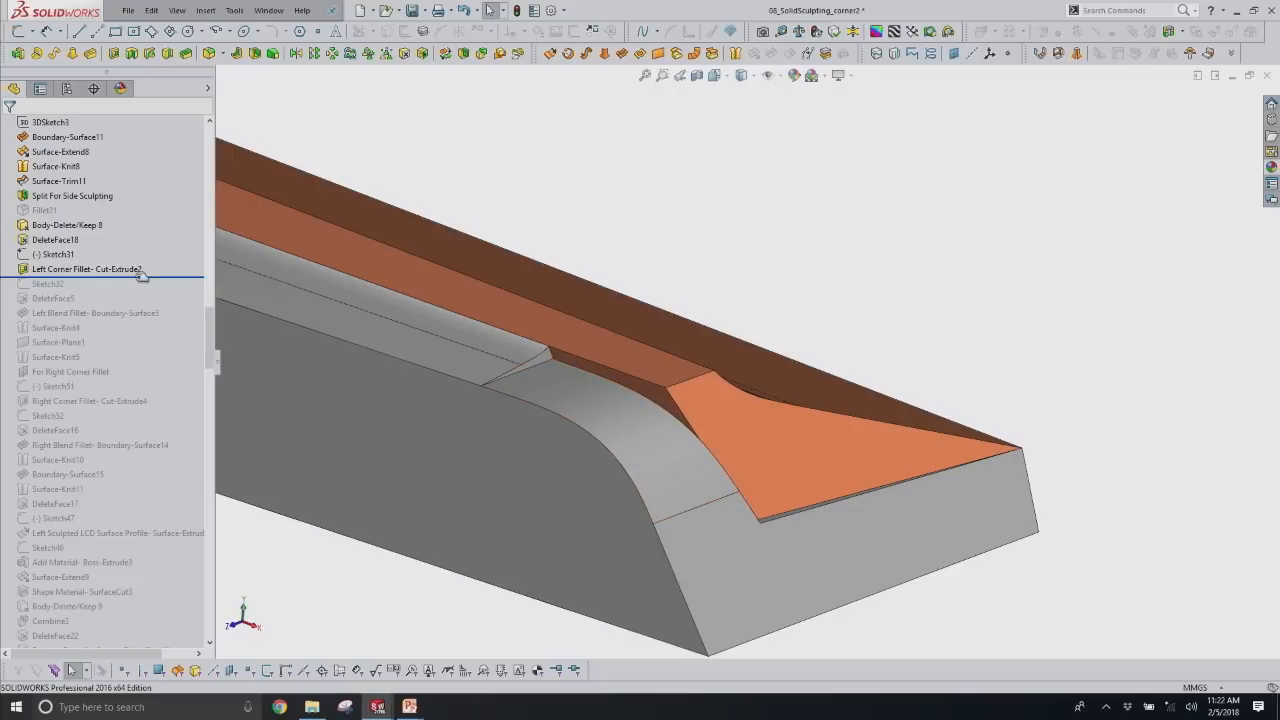
drag(143, 277, 143, 291)
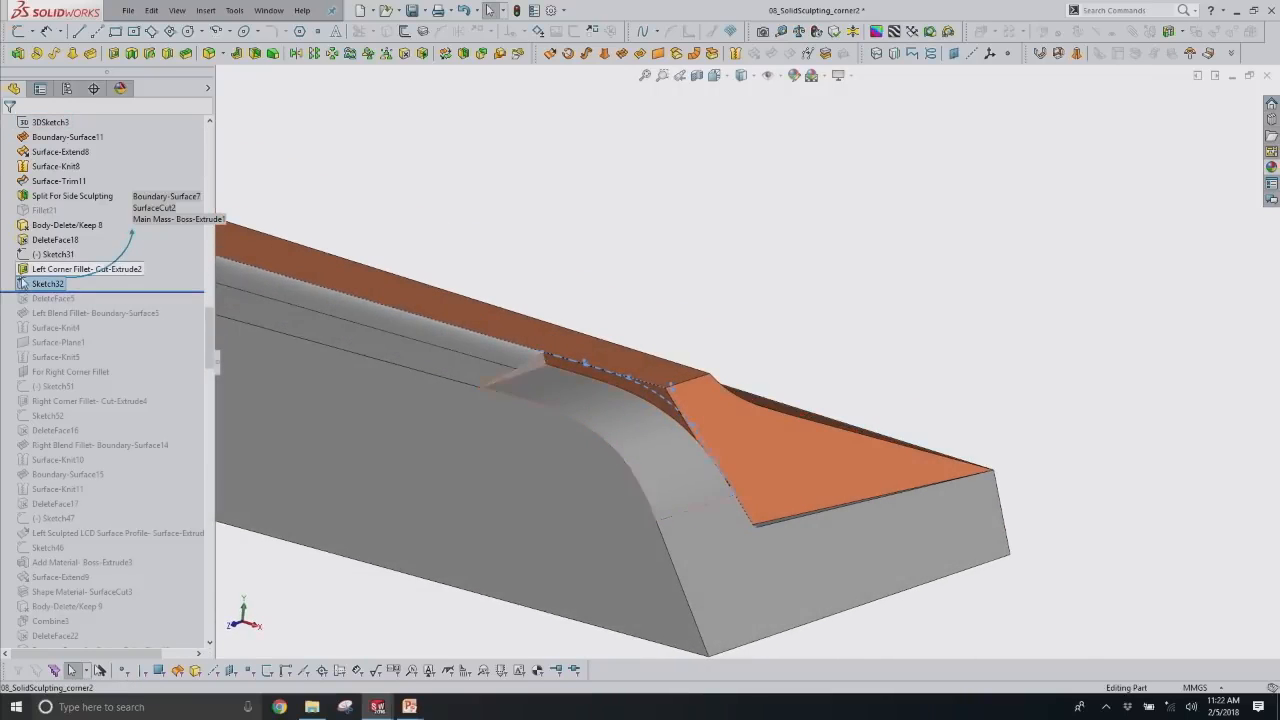
Open Sketch32 to inspect its curve along the cut corner's inner edge, and exit without changes.
right_click(40, 285)
click(48, 247)
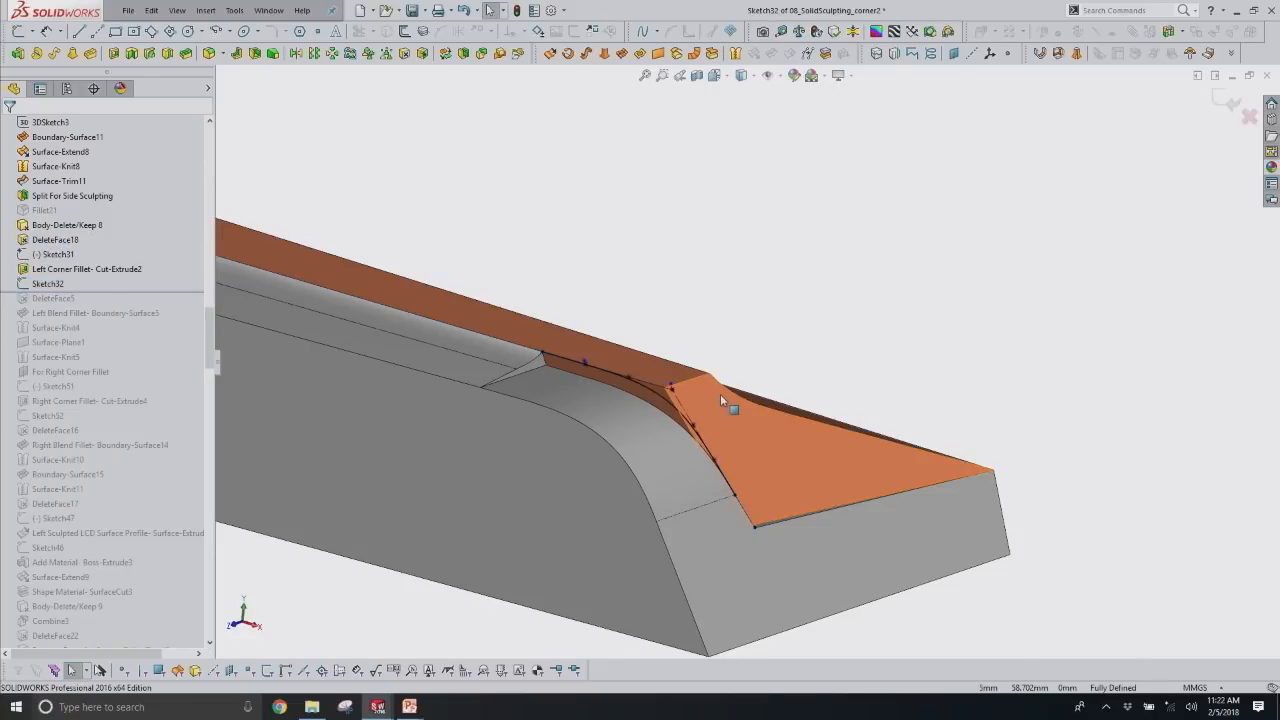
scroll(652, 430, down, 2)
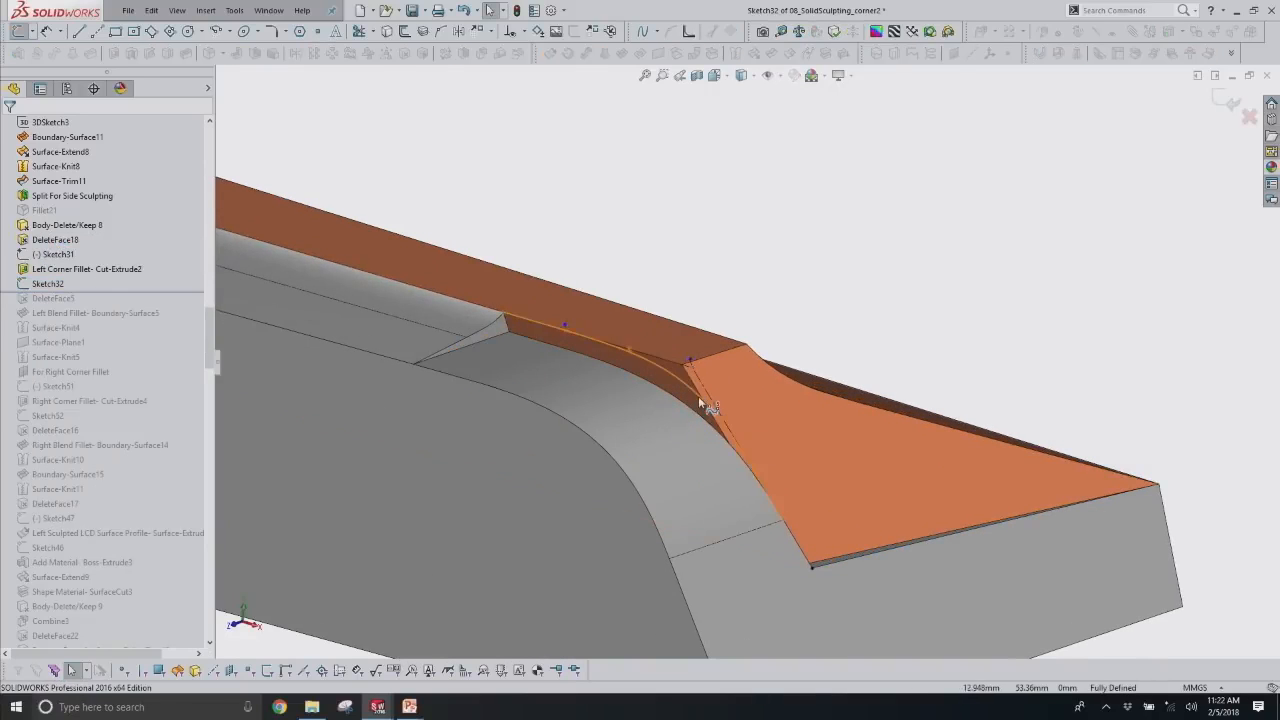
scroll(511, 372, up, 1)
click(1250, 117)
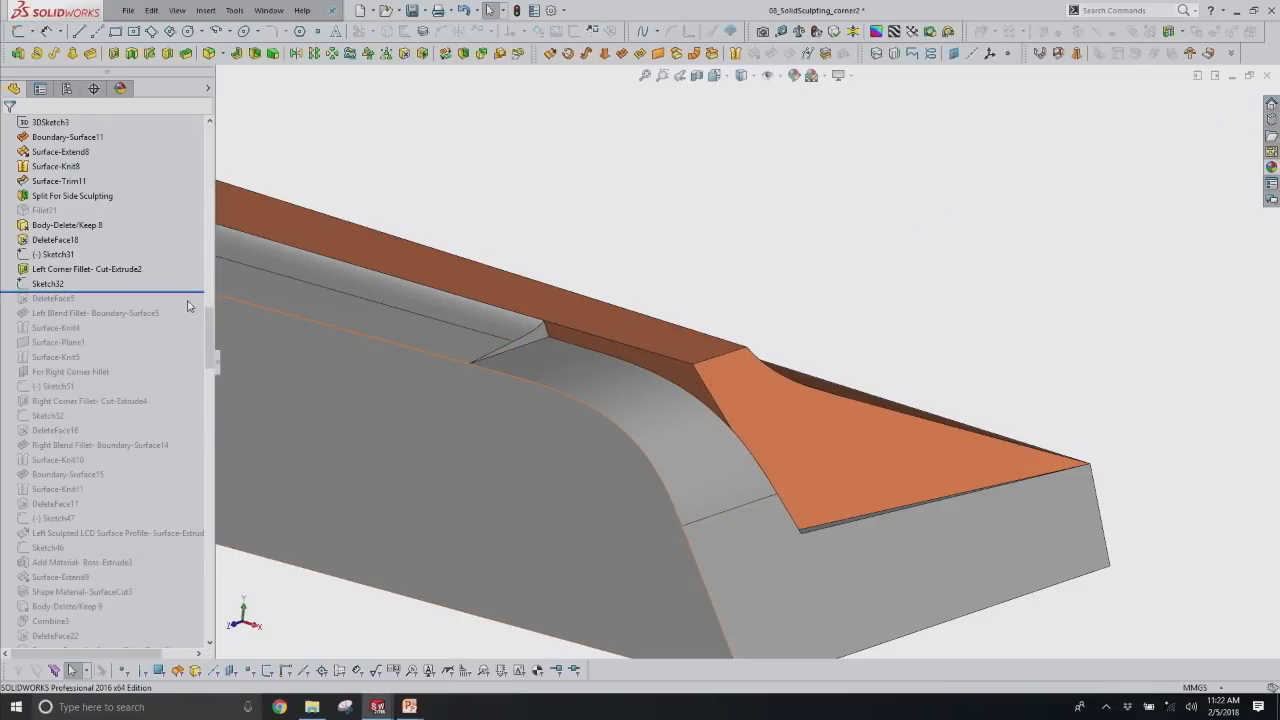
Roll the history forward past Left Blend Fillet- Boundary-Surface5 and open that feature to inspect its boundary curves and mesh preview.
drag(192, 292, 180, 320)
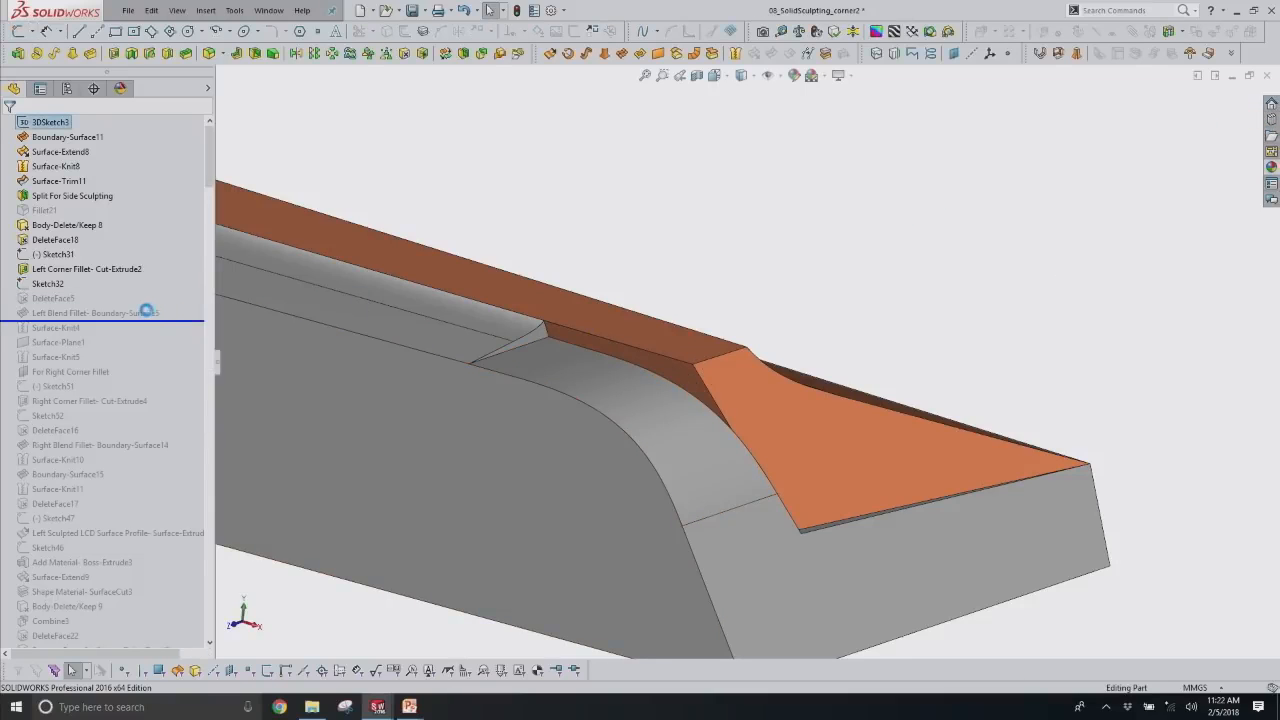
click(137, 313)
click(146, 279)
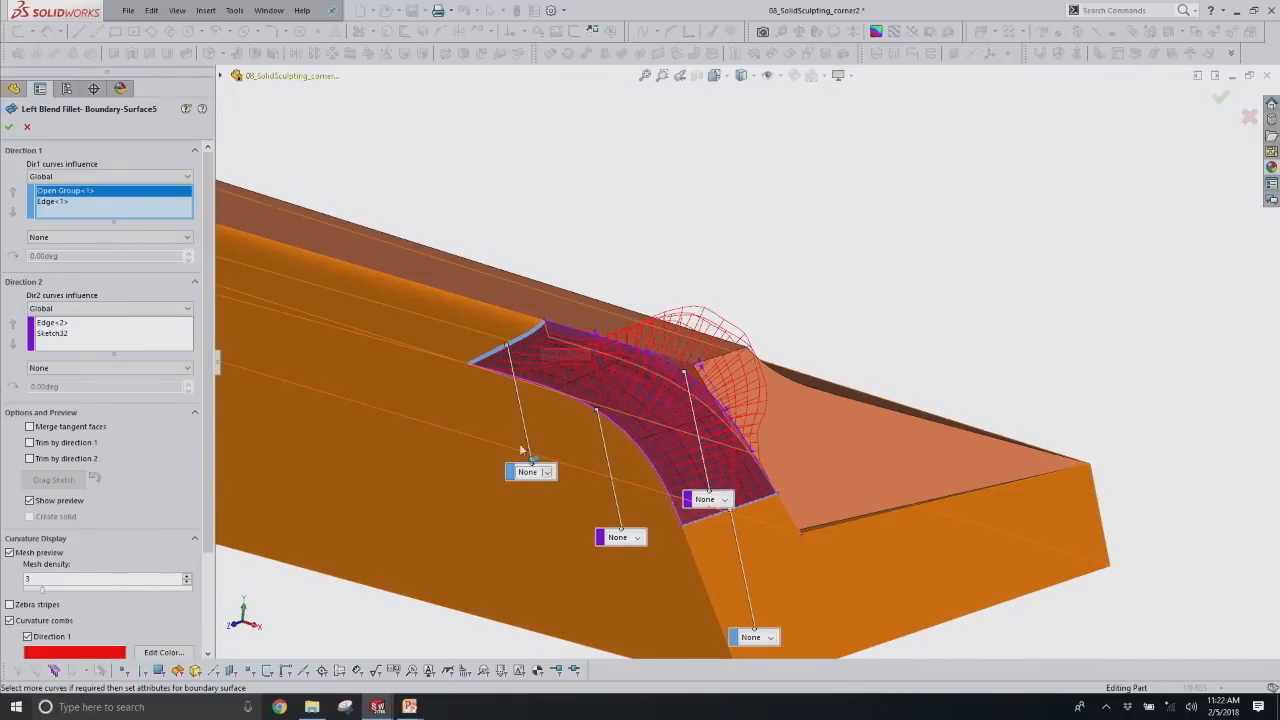
scroll(540, 430, down, 2)
scroll(537, 358, down, 2)
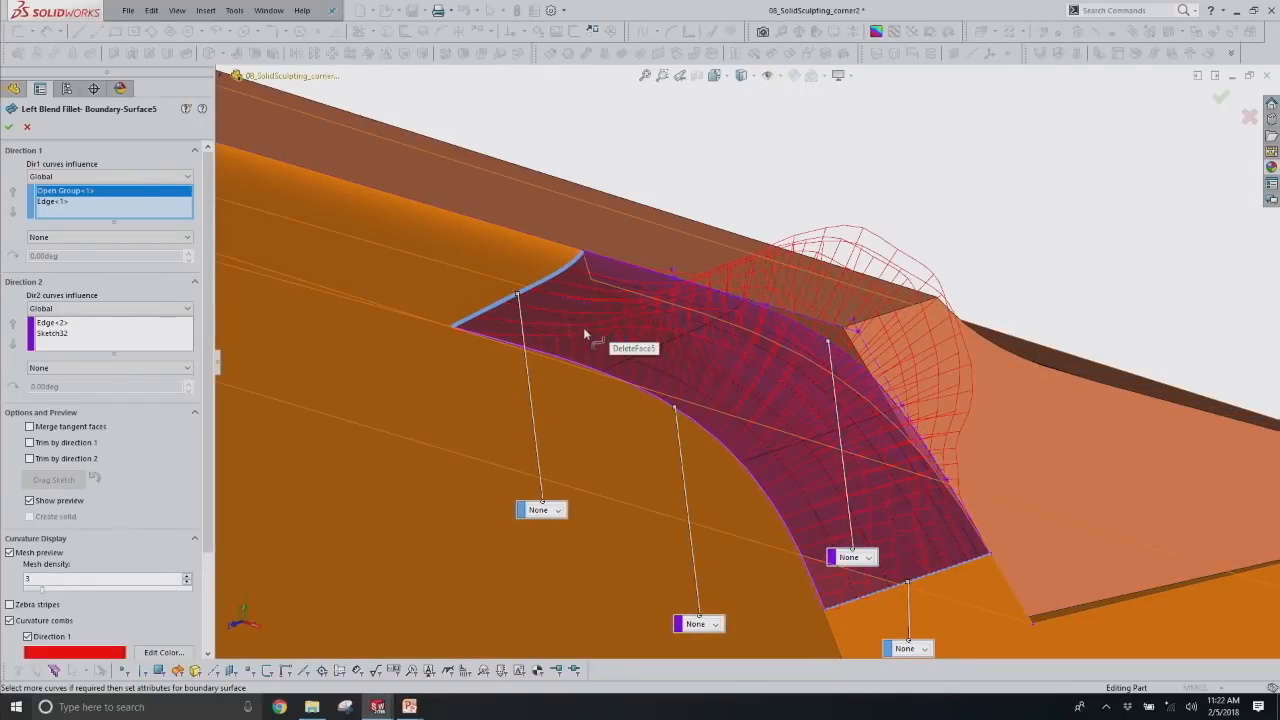
Try a Curvature To Face condition on the boundary surface's first Direction 1 curve, examine the preview, and exit without keeping it.
click(556, 510)
click(557, 547)
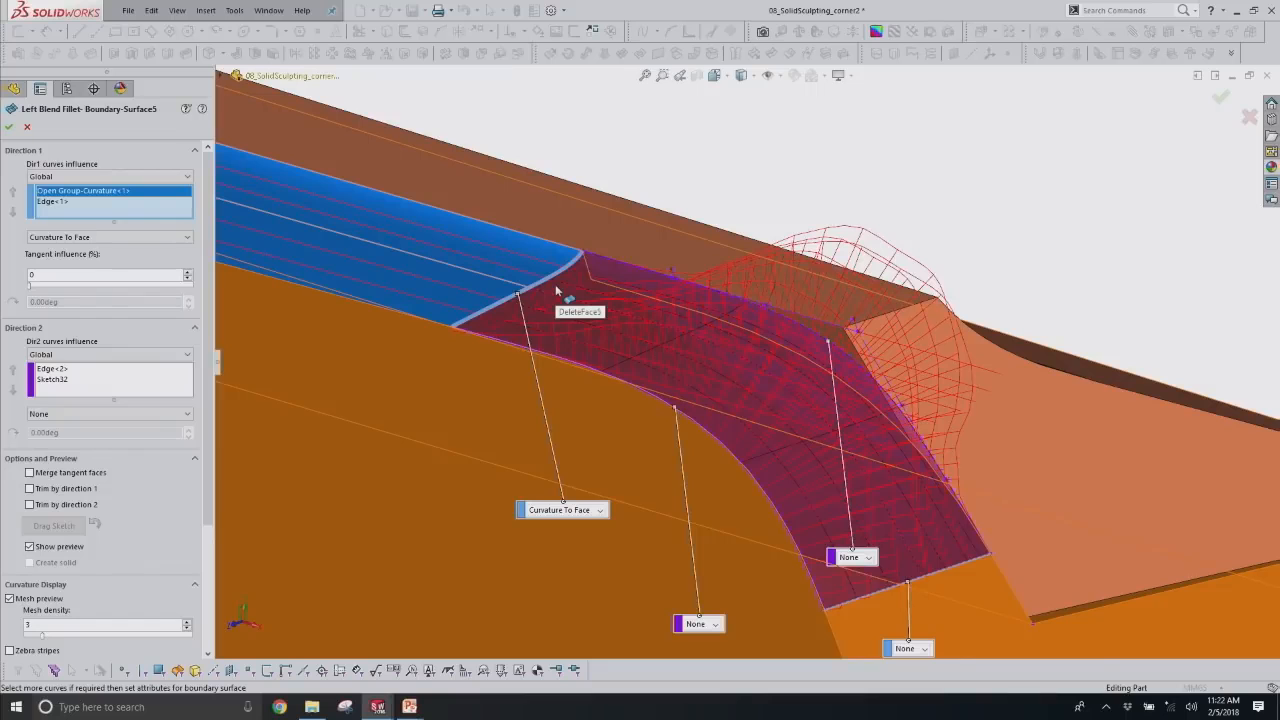
middle_drag(559, 334, 572, 339)
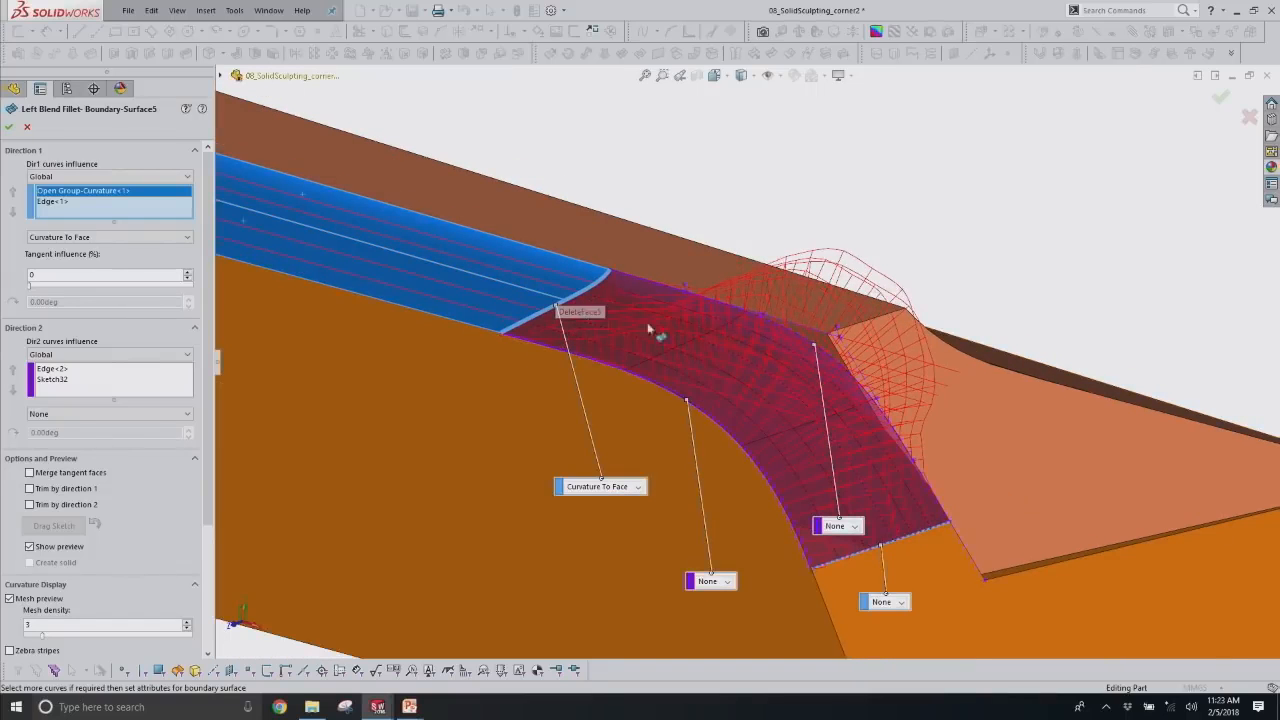
middle_drag(629, 294, 632, 310)
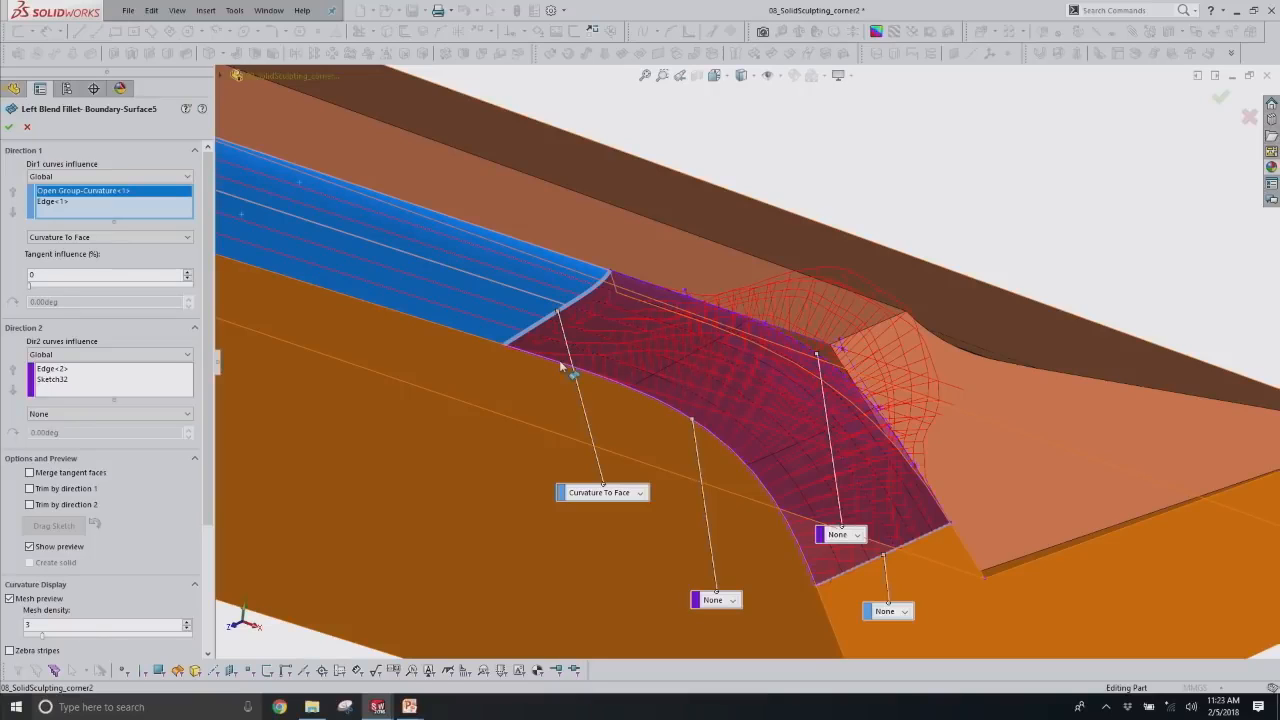
click(67, 237)
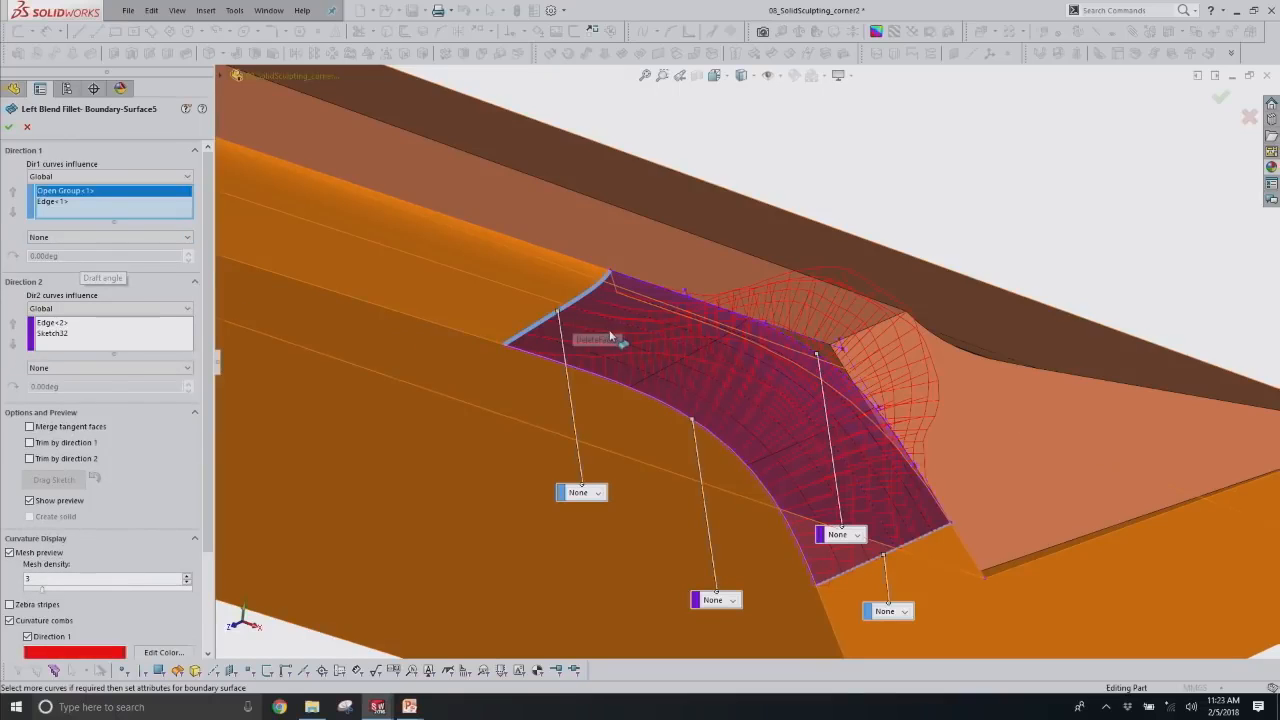
click(27, 127)
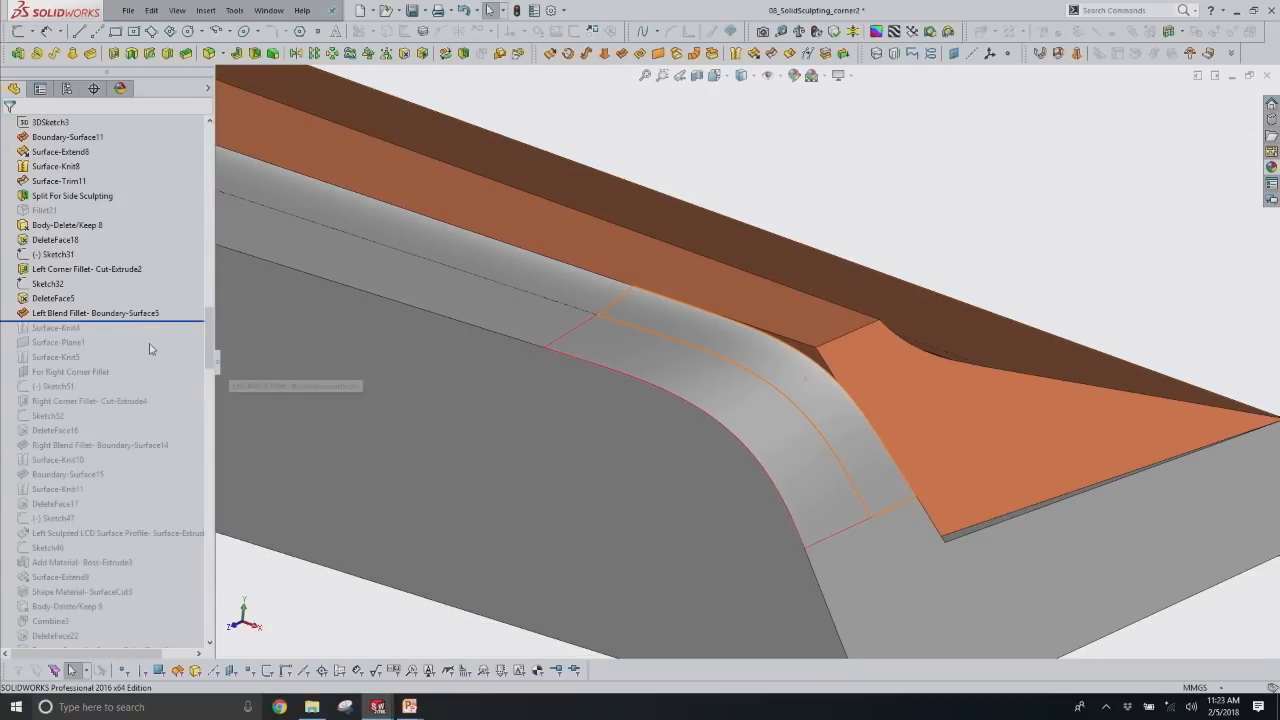
Roll the history forward past Surface-Knit4 and examine the left corner from the outside and the recess side.
drag(154, 322, 155, 335)
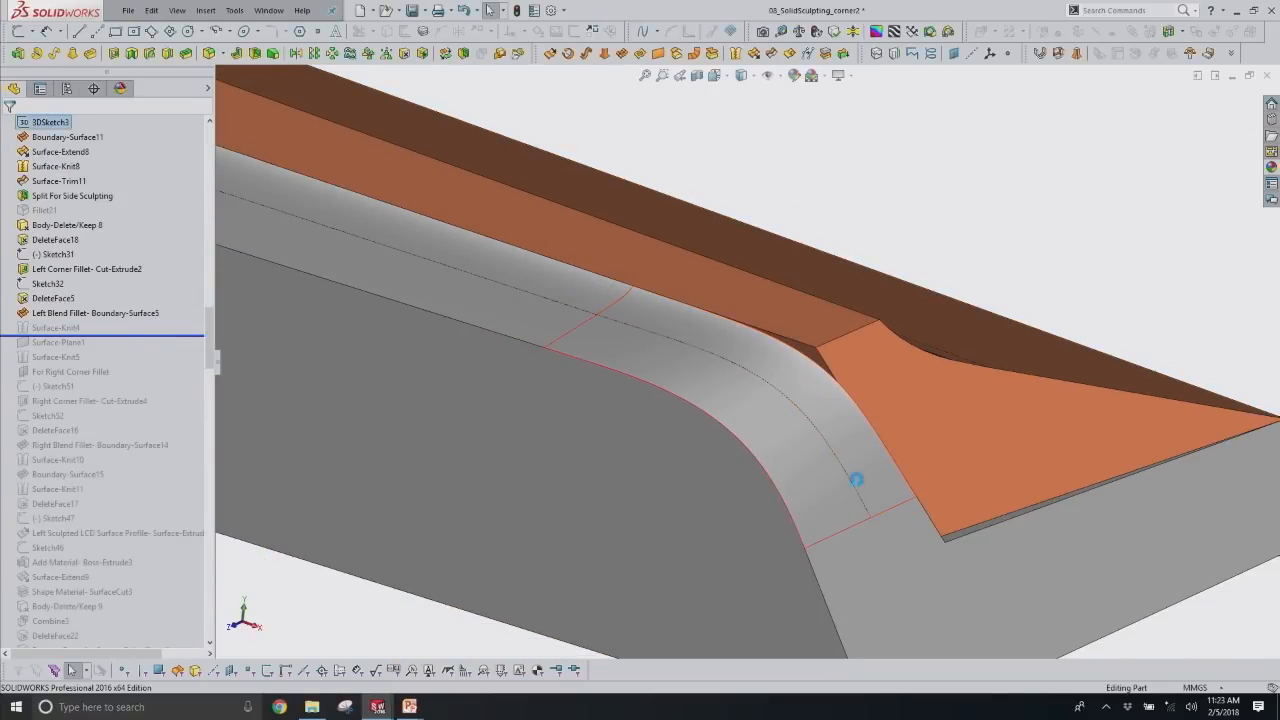
scroll(857, 482, up, 4)
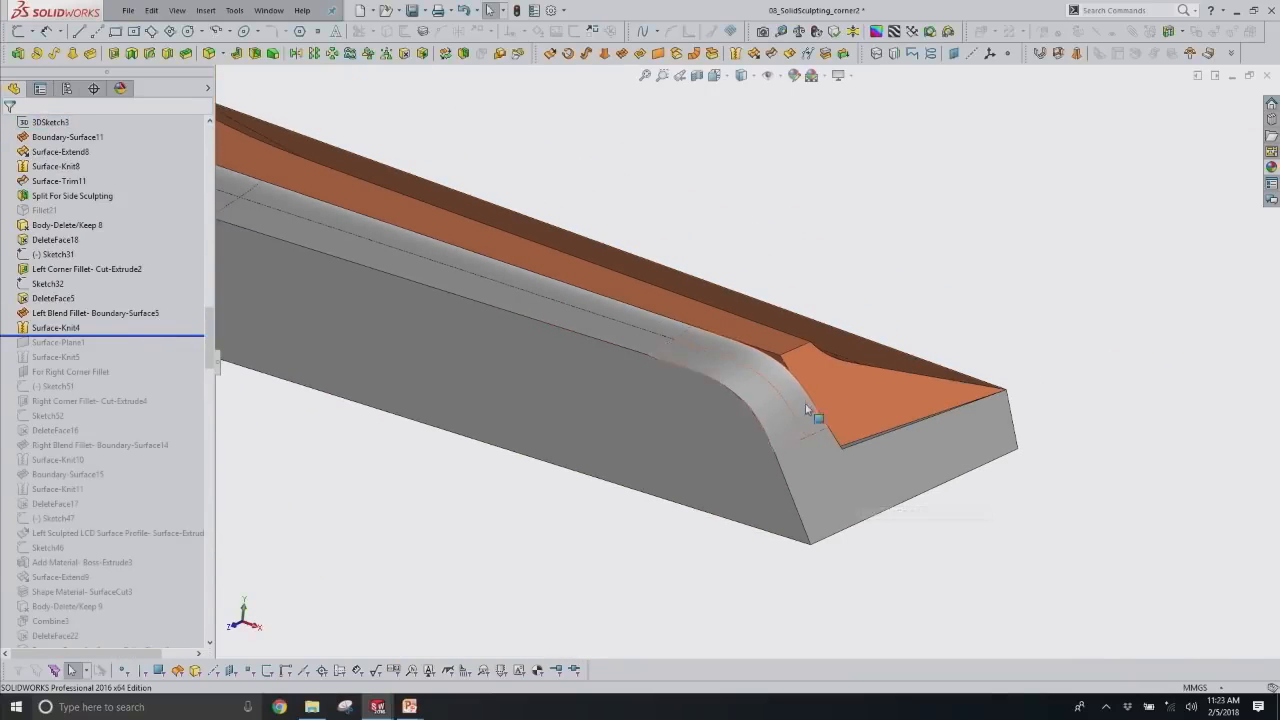
middle_drag(805, 421, 824, 494)
scroll(824, 494, up, 2)
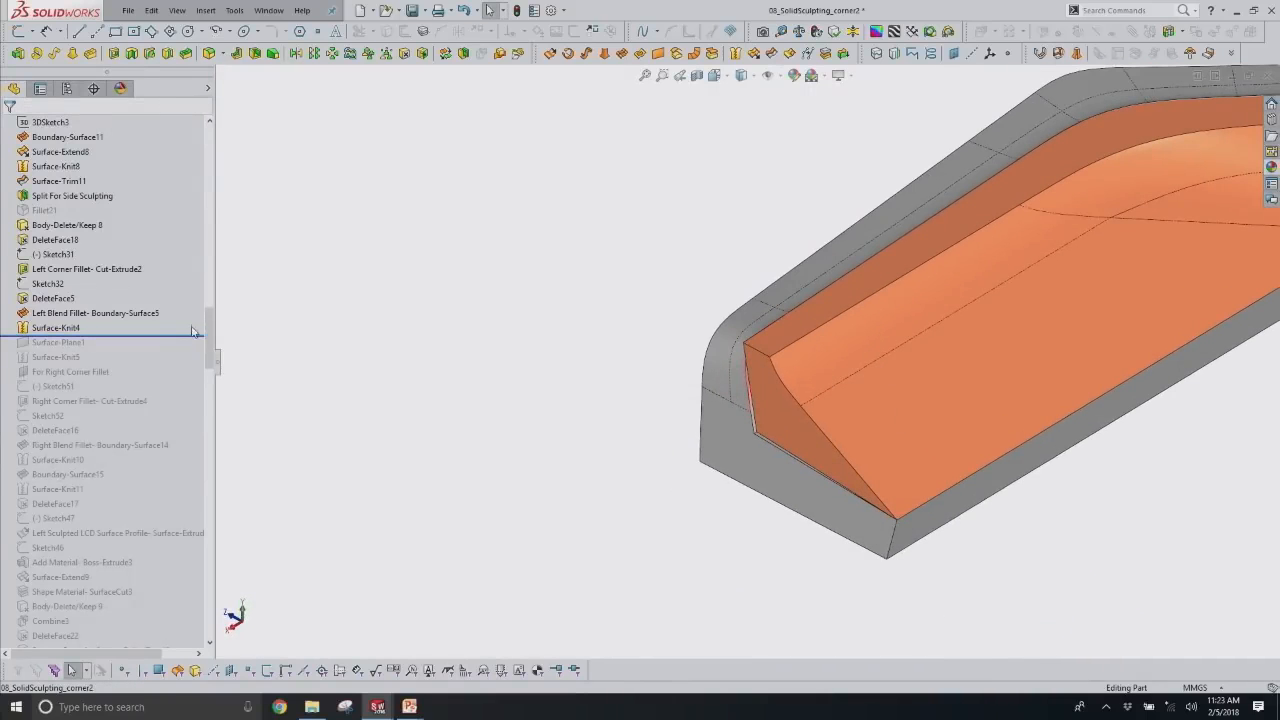
Roll the history forward past the Left Sculpted LCD Surface Profile surface extrude, and on past Add Material- Boss-Extrude3.
drag(180, 336, 203, 536)
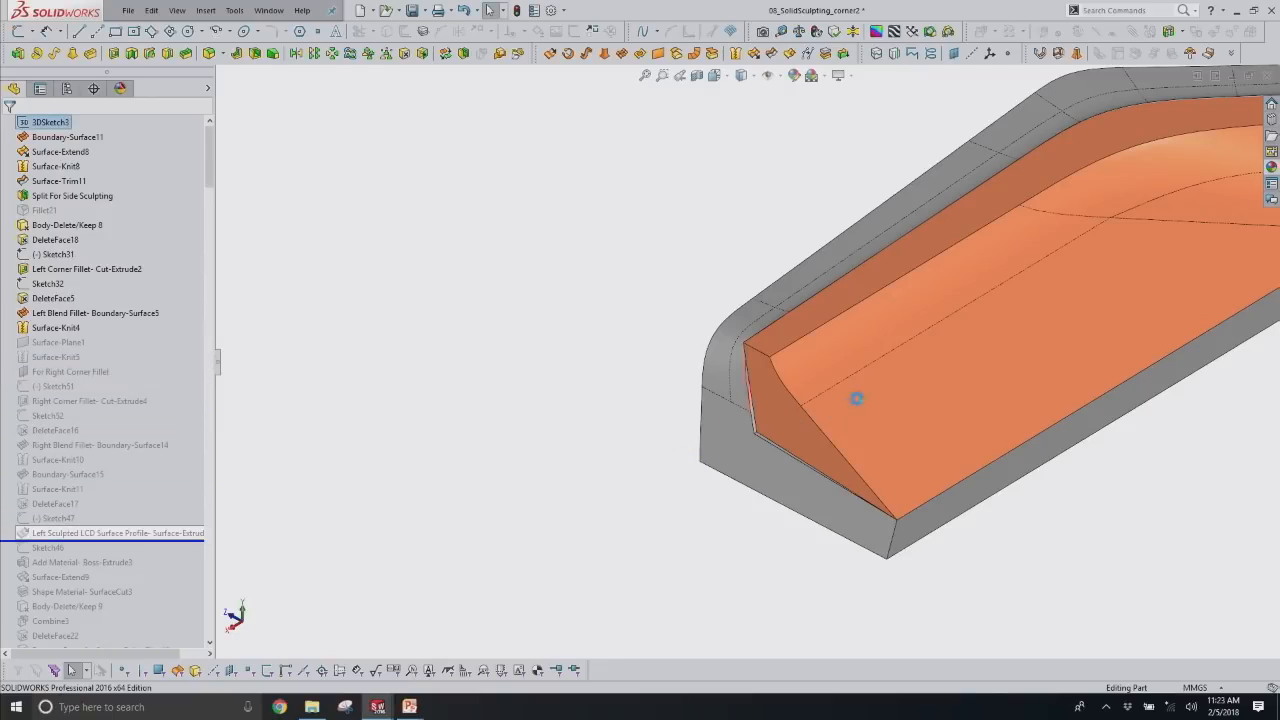
middle_drag(857, 398, 738, 450)
scroll(169, 478, down, 2)
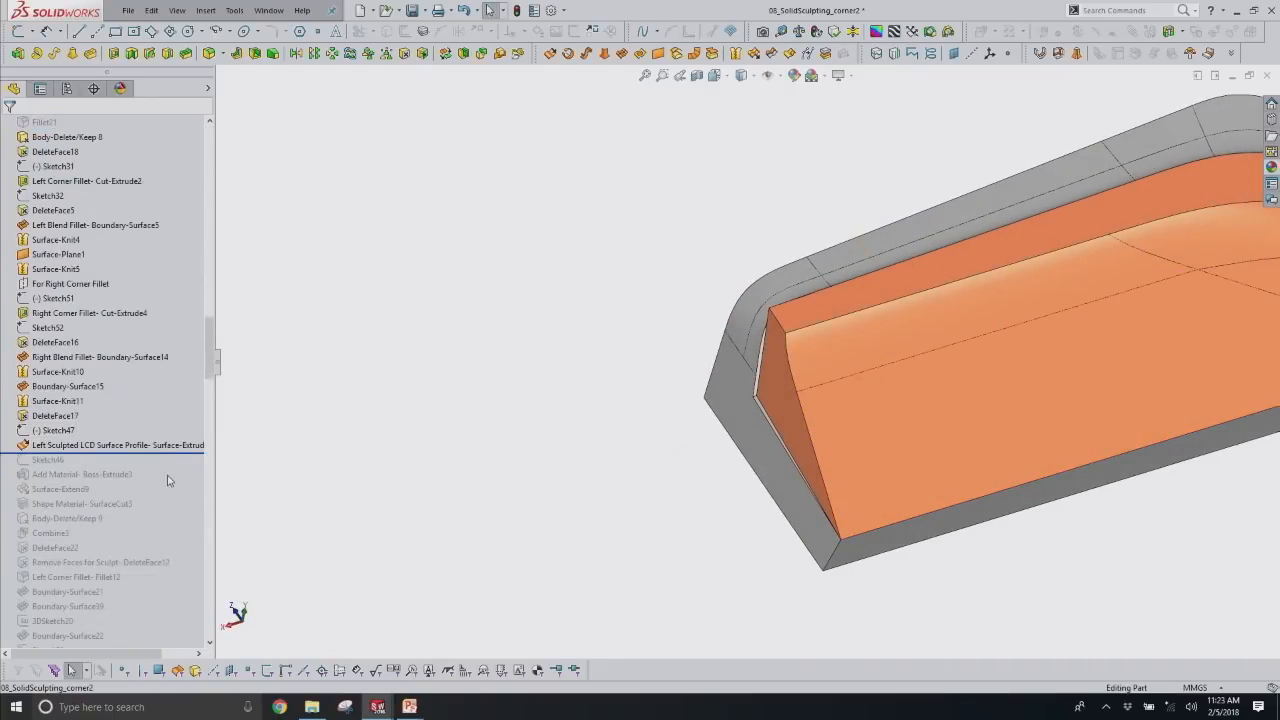
drag(166, 452, 158, 479)
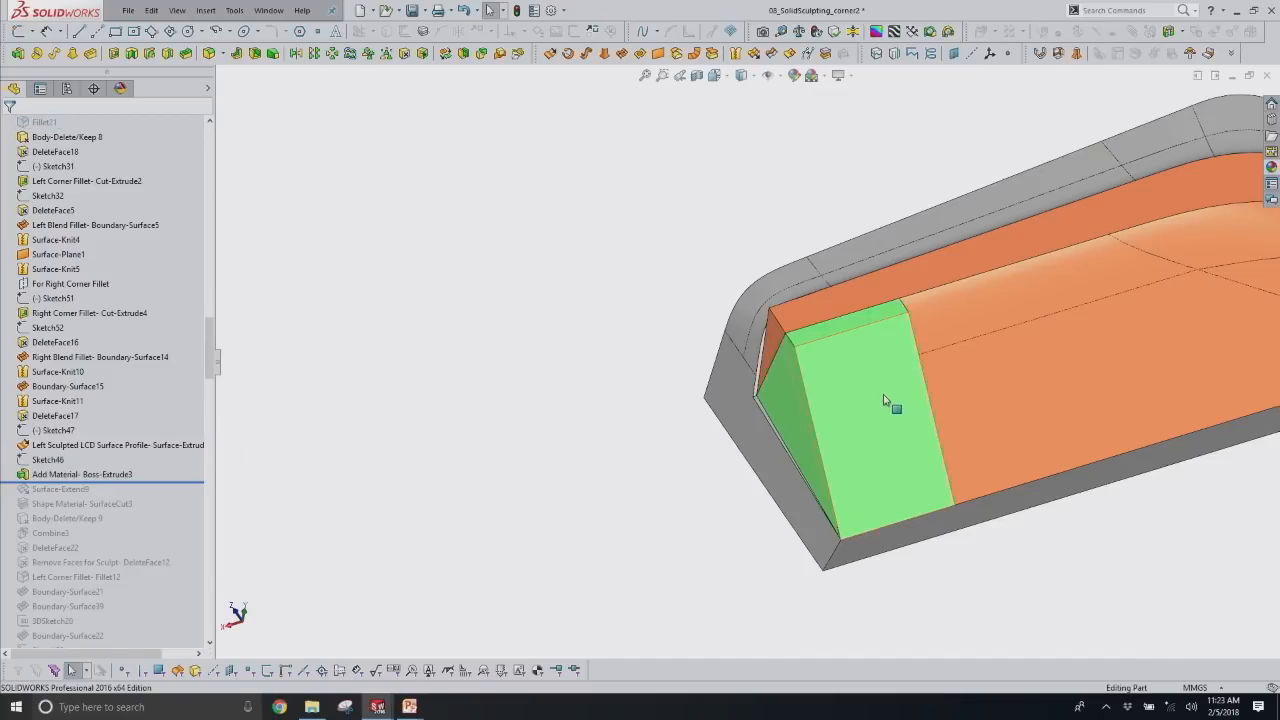
scroll(885, 390, down, 2)
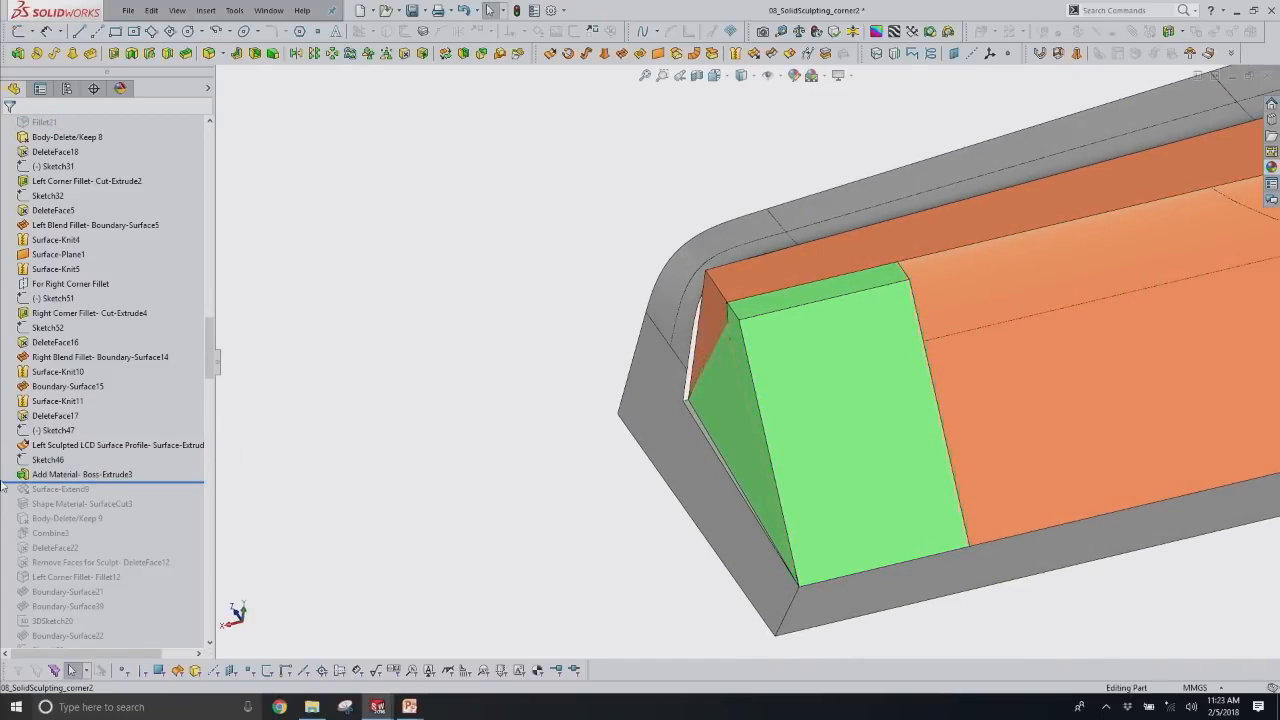
Roll the history forward past Shape Material- SurfaceCut3 and examine the trimmed block beside the LCD surface.
drag(176, 482, 173, 512)
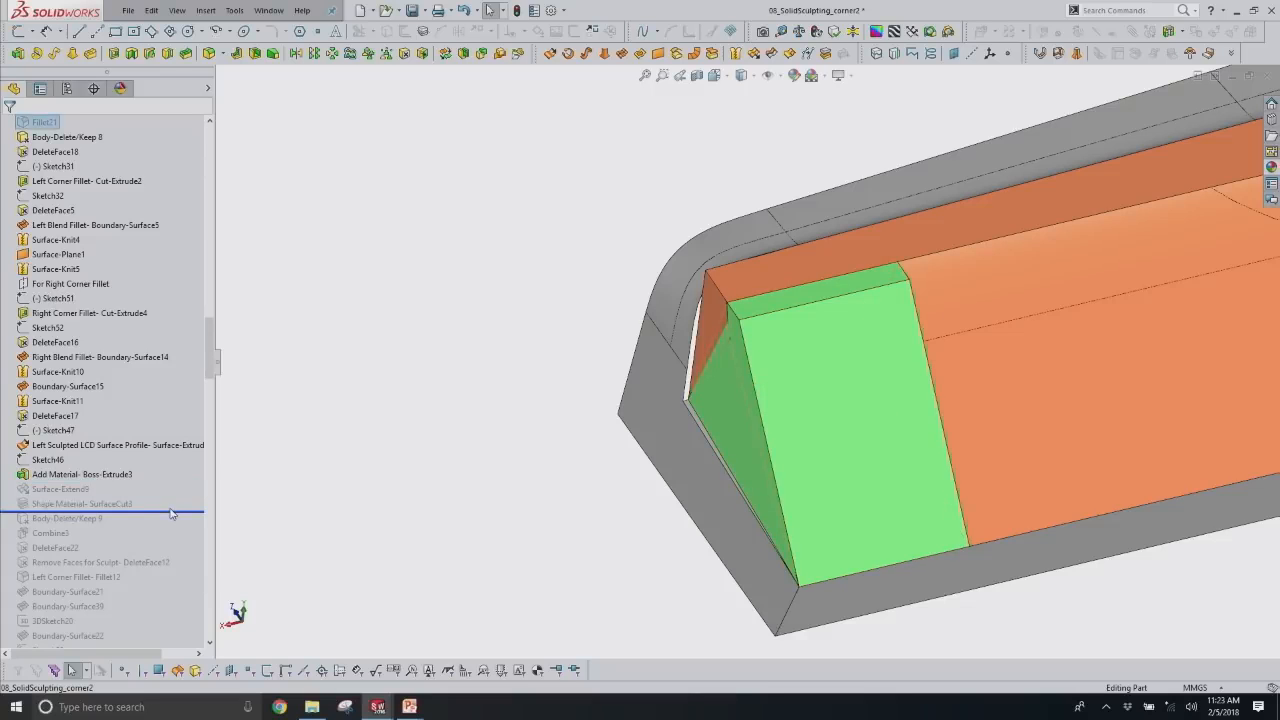
middle_drag(856, 397, 830, 486)
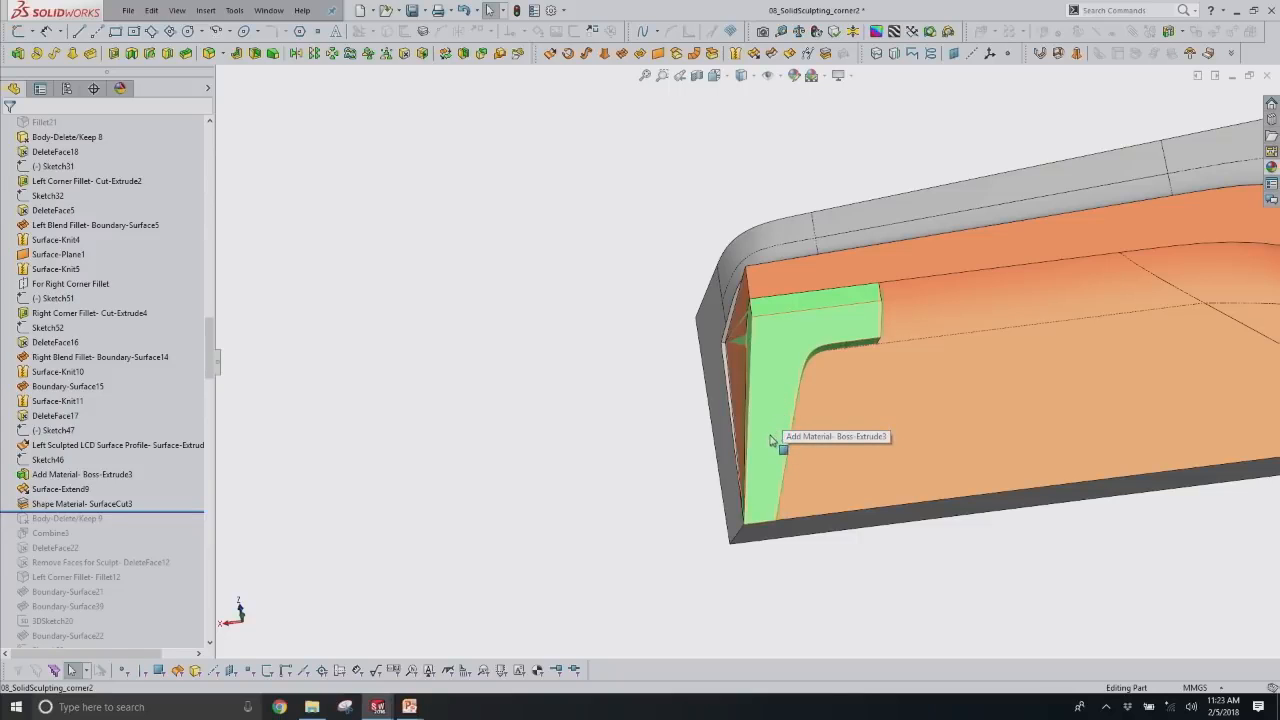
middle_drag(831, 481, 826, 366)
click(843, 396)
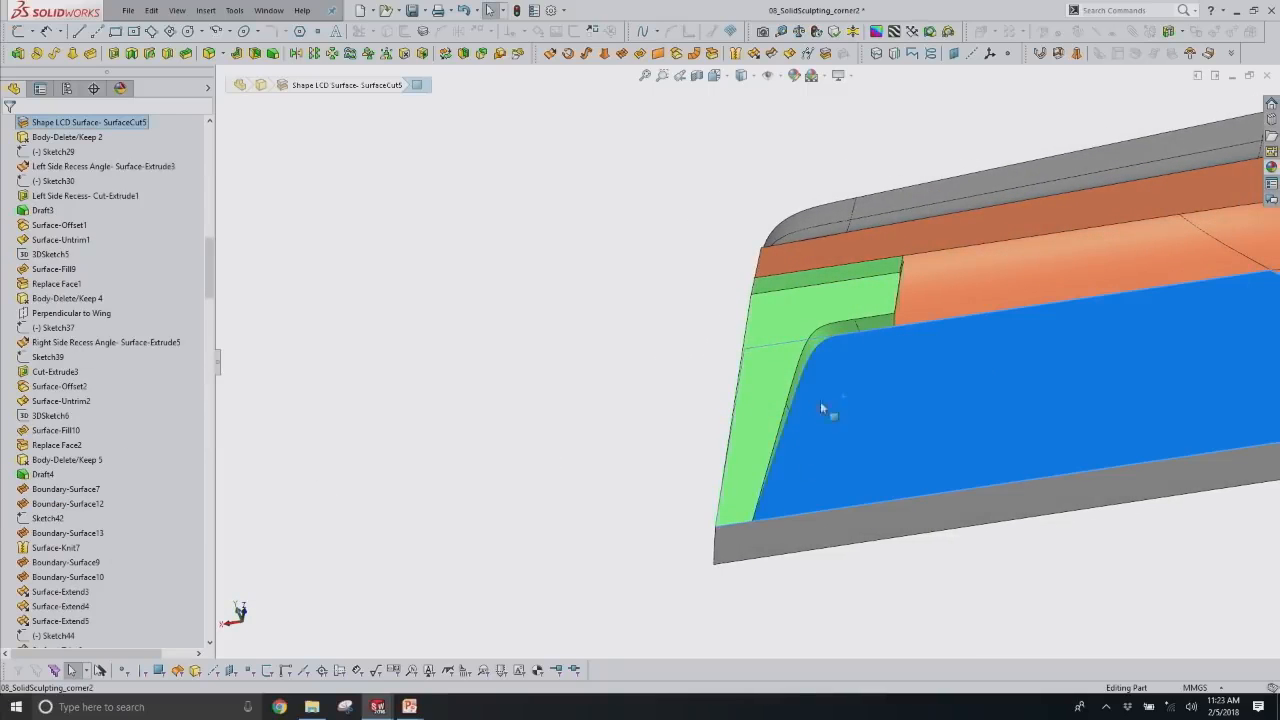
Roll the history forward past Combine3 and on past Remove Faces for Sculpt- DeleteFace12, examining the left end of the recess.
drag(210, 270, 184, 359)
drag(184, 306, 184, 321)
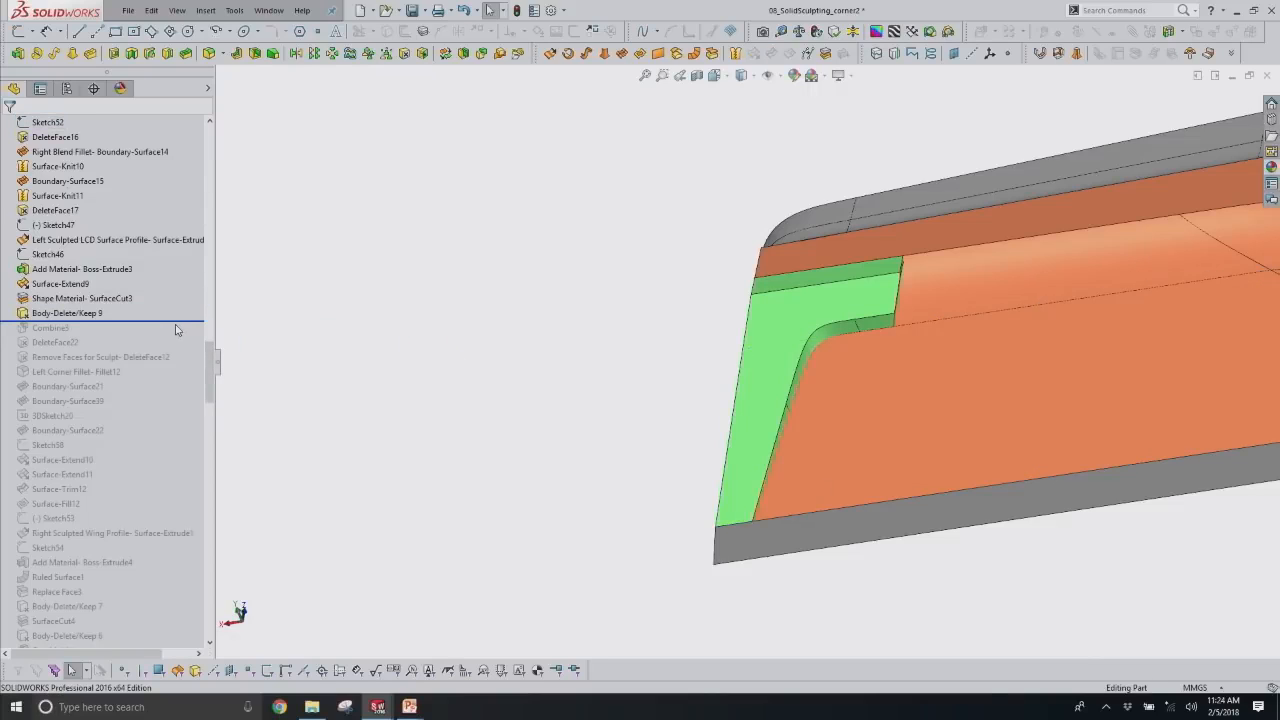
drag(179, 320, 178, 333)
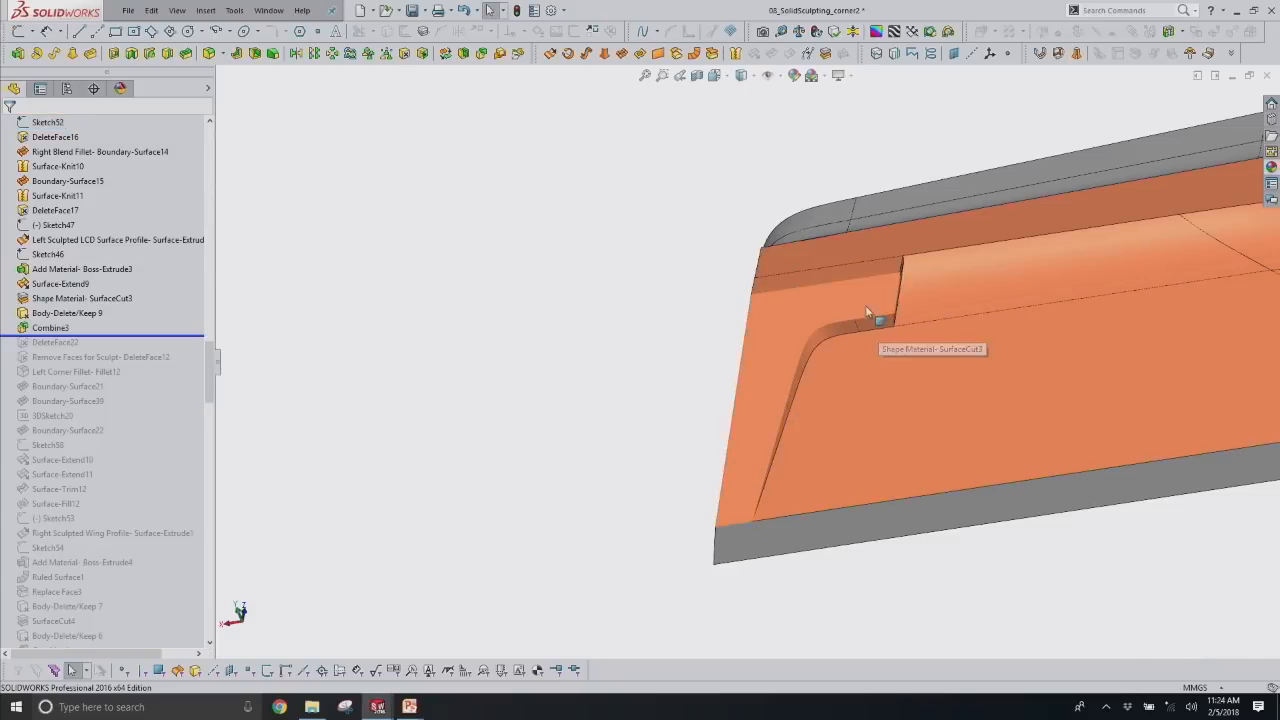
middle_drag(514, 346, 525, 347)
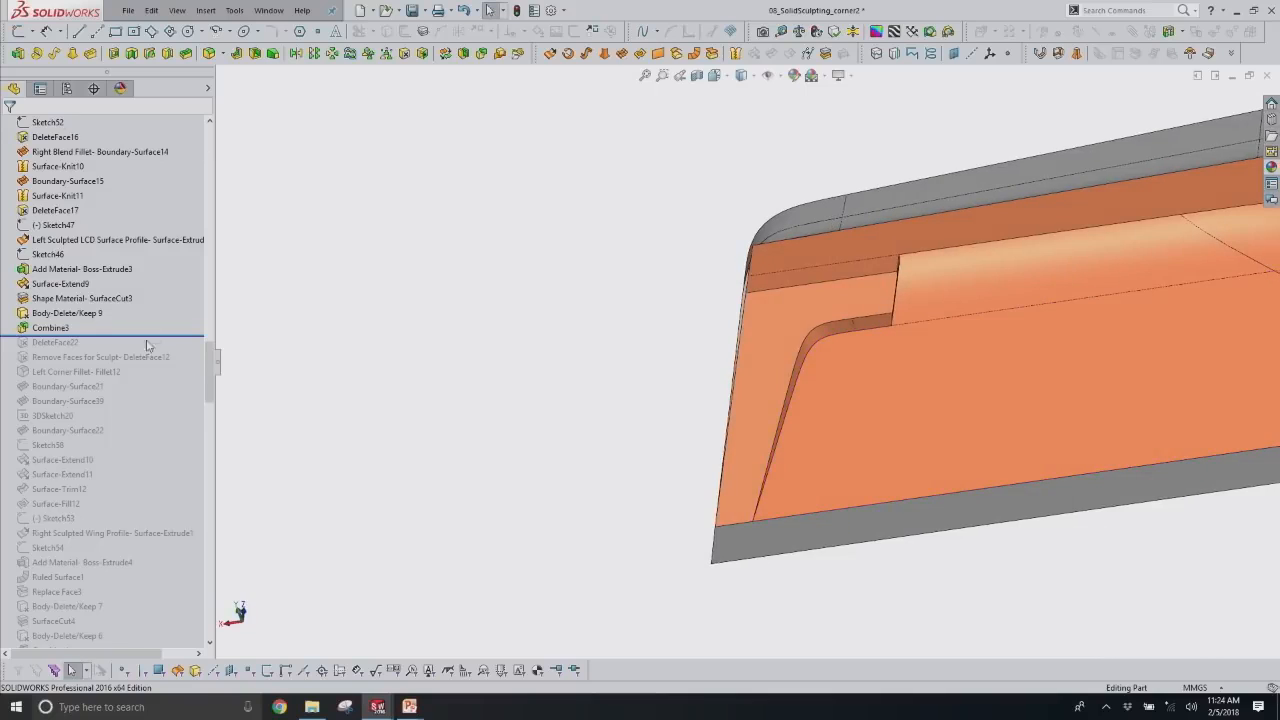
drag(152, 337, 152, 363)
middle_drag(797, 431, 864, 410)
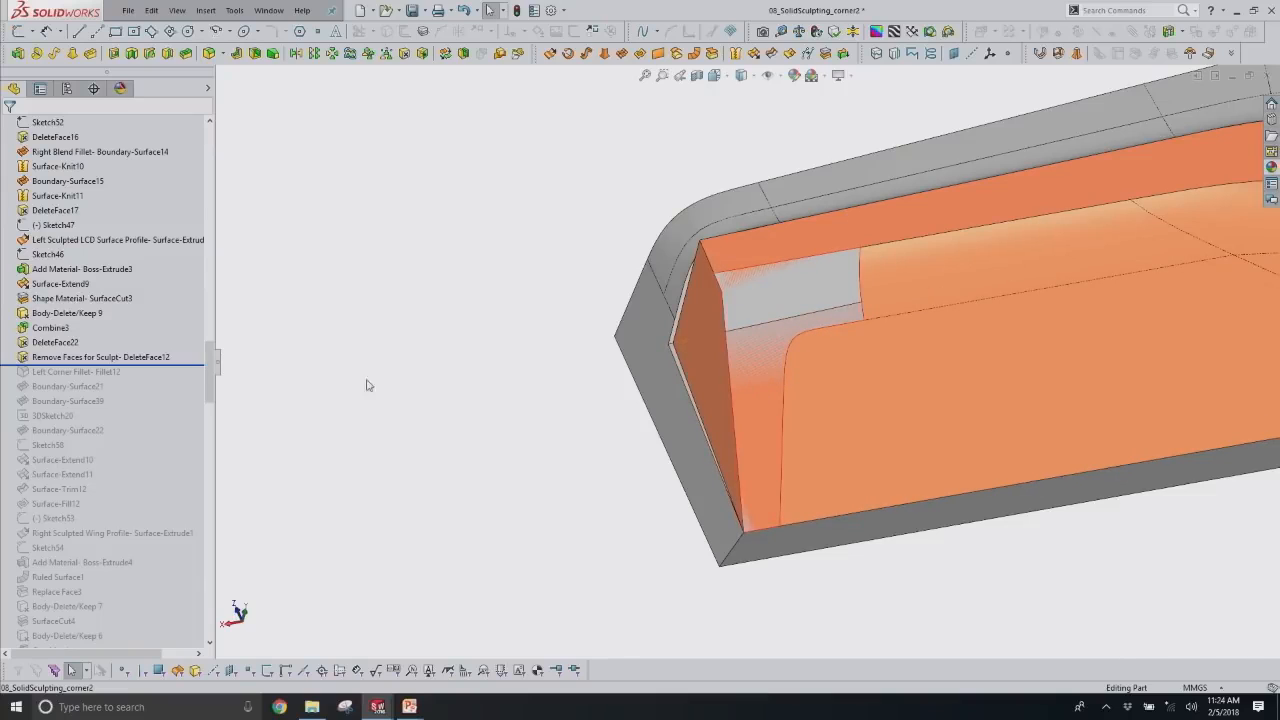
Roll the history forward past Left Corner Fillet- Fillet12, review its asymmetric fillet settings without changes, and examine the rounded recess corner.
drag(172, 364, 171, 374)
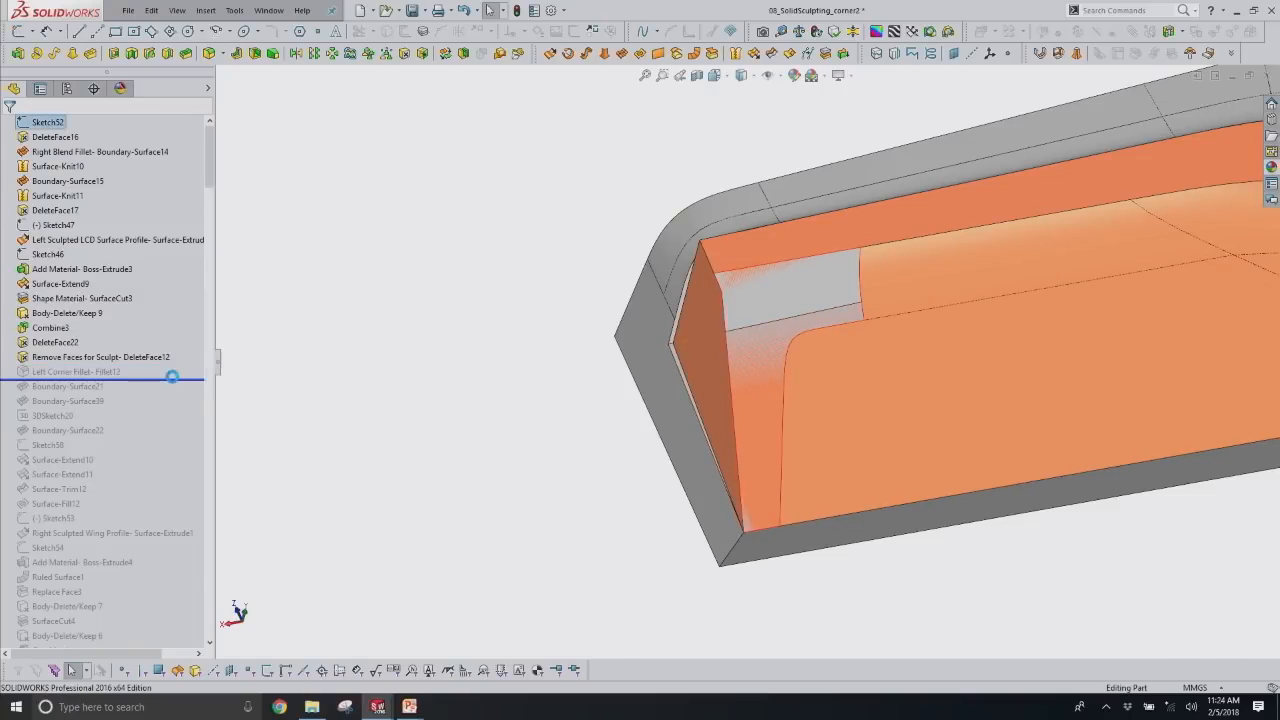
click(78, 372)
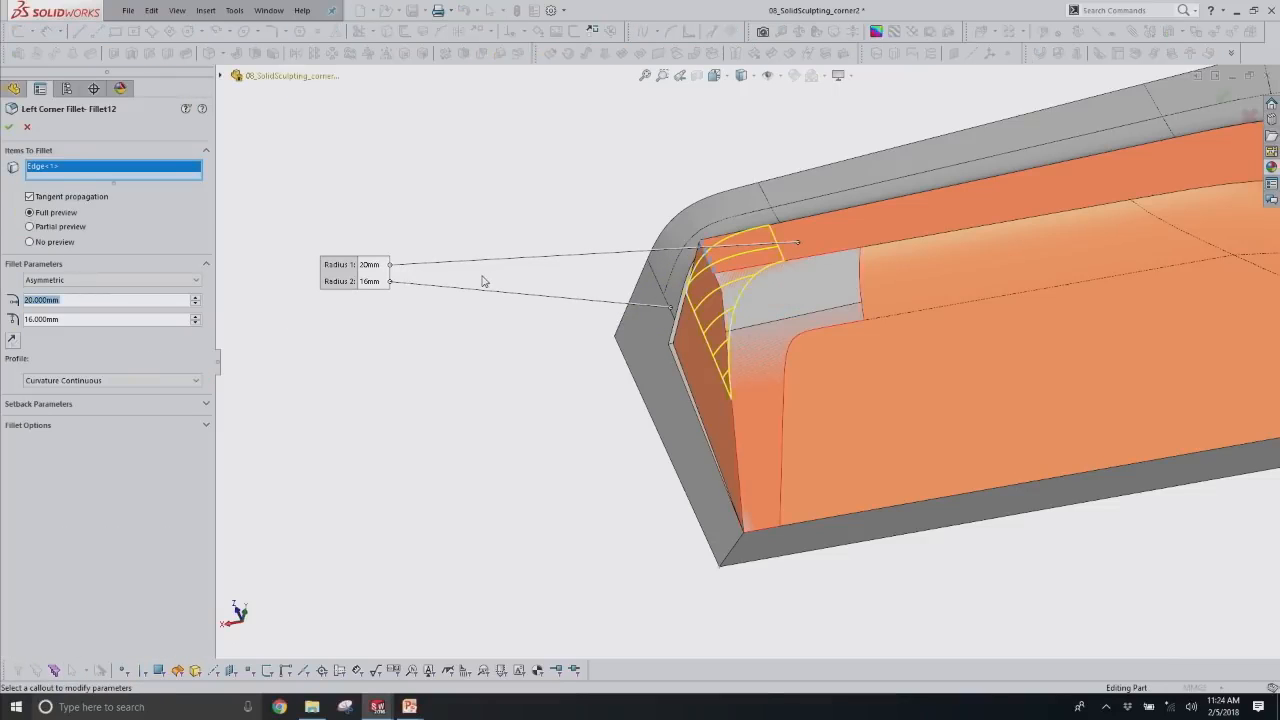
scroll(755, 281, up, 2)
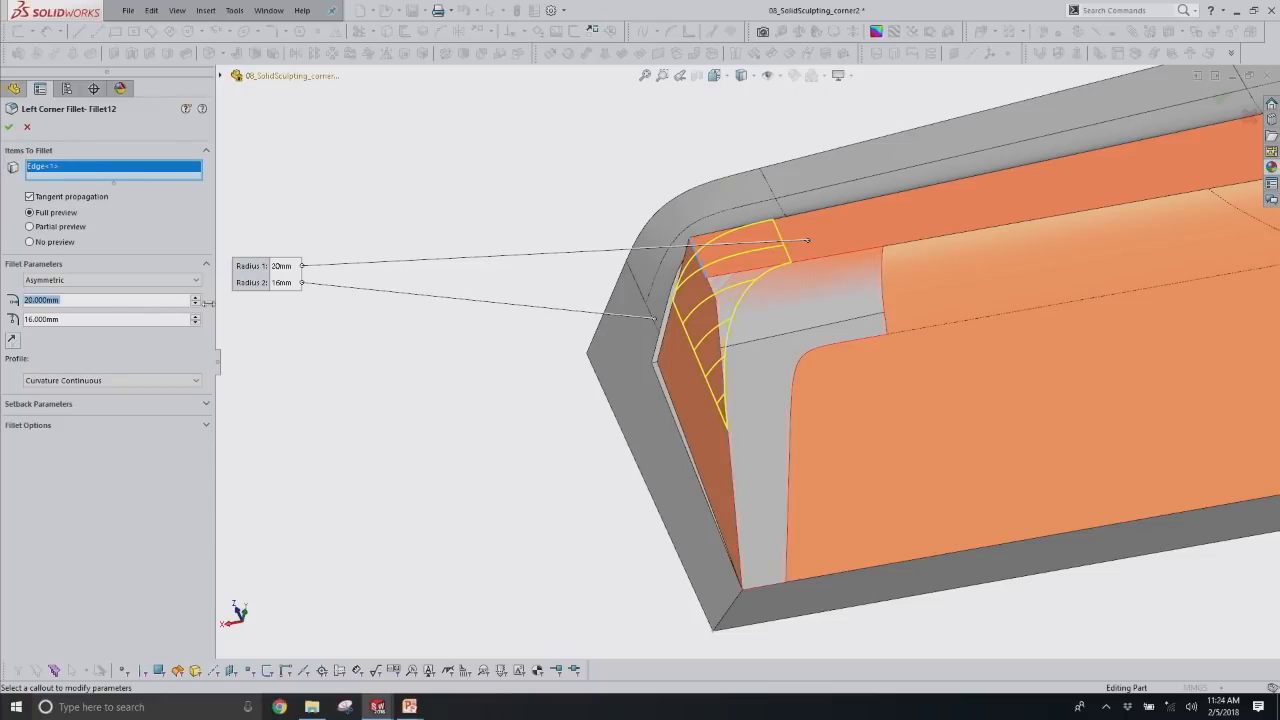
click(27, 128)
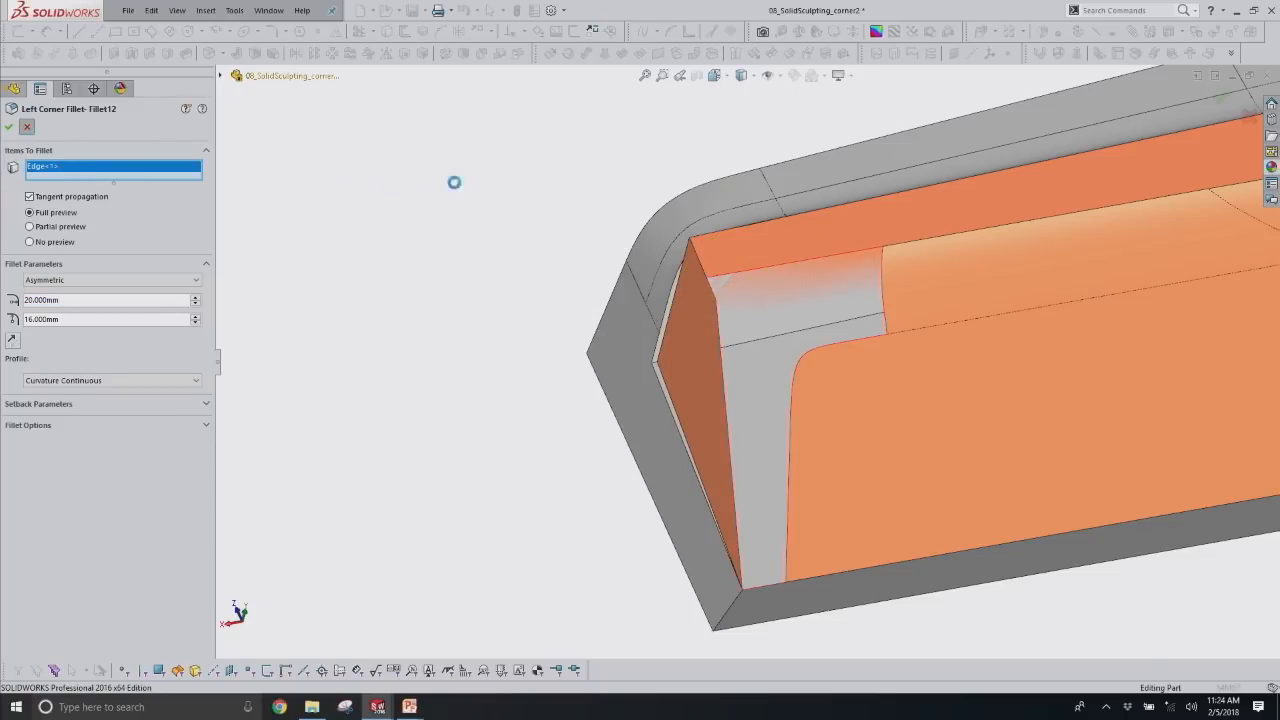
middle_drag(586, 371, 604, 334)
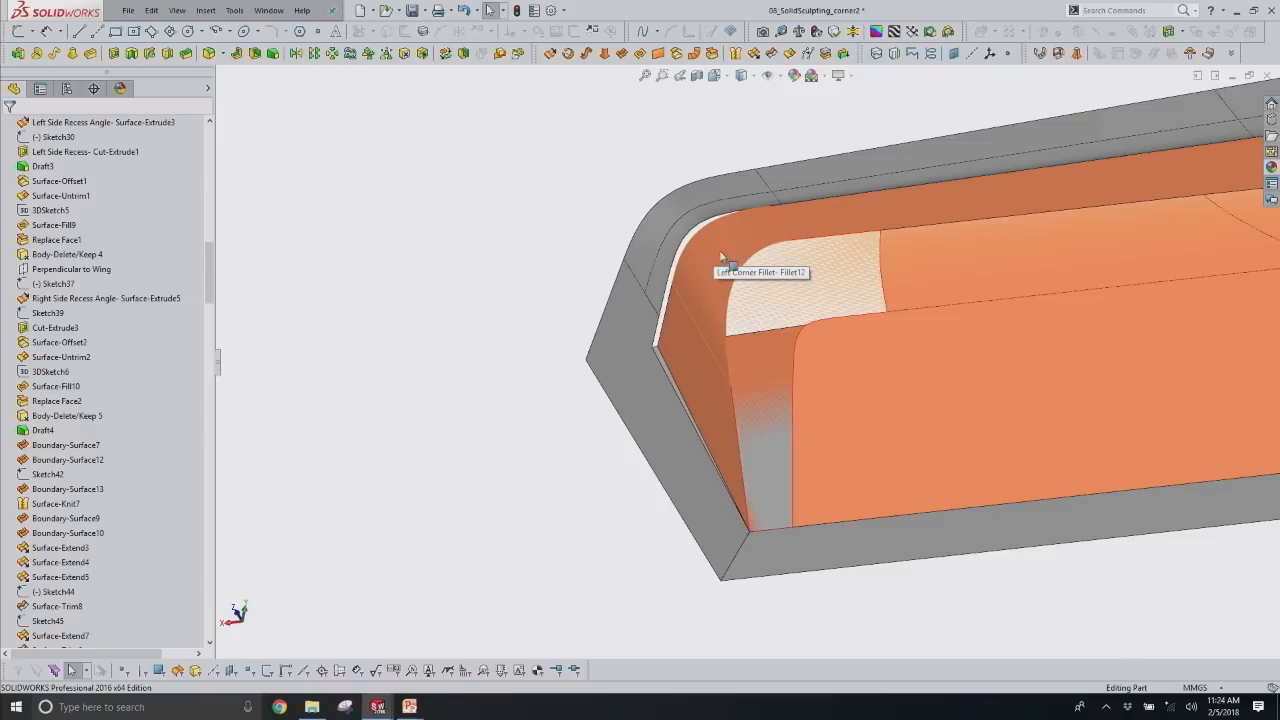
middle_drag(710, 340, 766, 269)
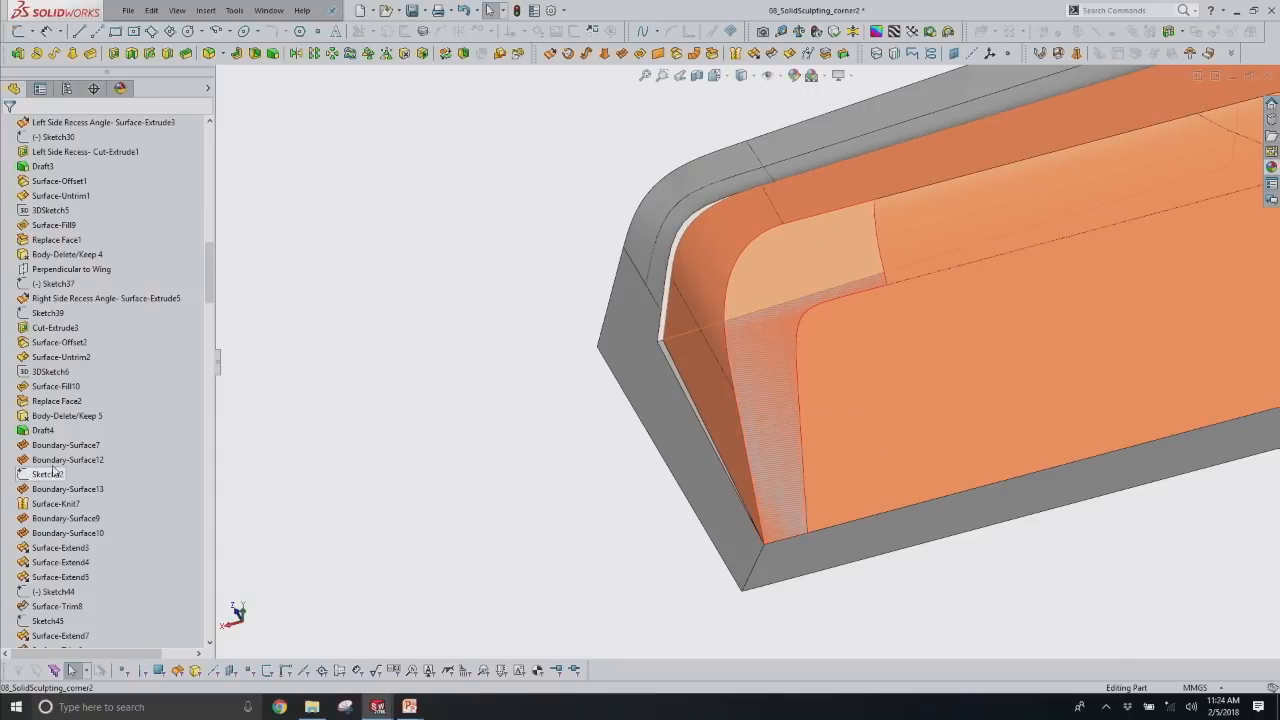
Roll the history forward past Boundary-Surface21 and Boundary-Surface39, and show the Boundary-Surface39 body.
scroll(57, 472, down, 6)
scroll(57, 472, down, 5)
scroll(213, 328, down, 11)
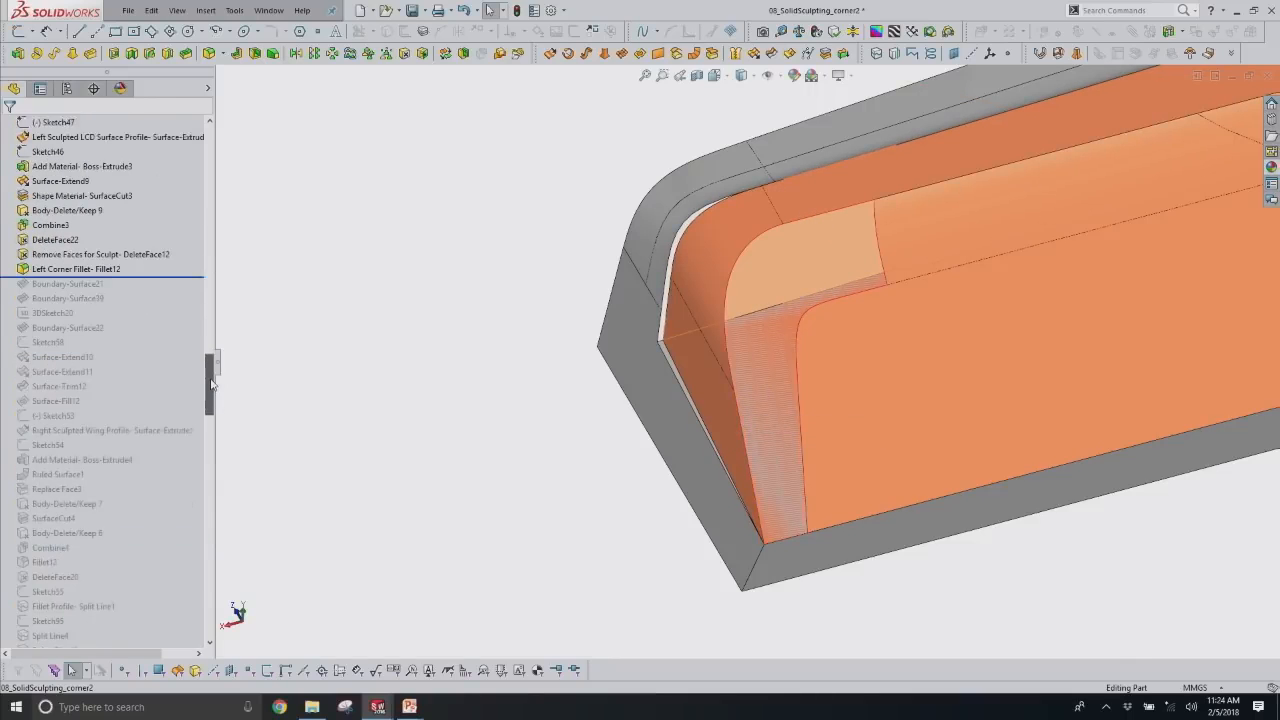
mouse_move(166, 262)
mouse_down()
mouse_move(157, 274)
mouse_move(177, 270)
mouse_up()
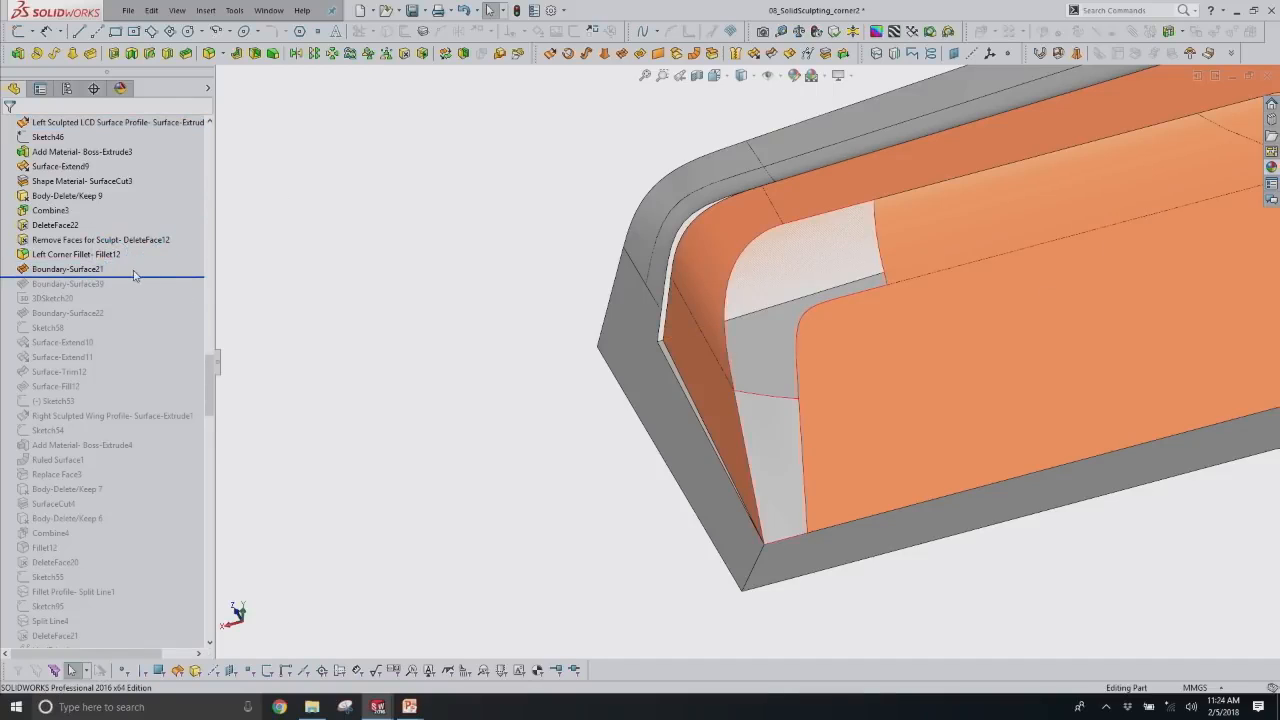
drag(135, 279, 128, 286)
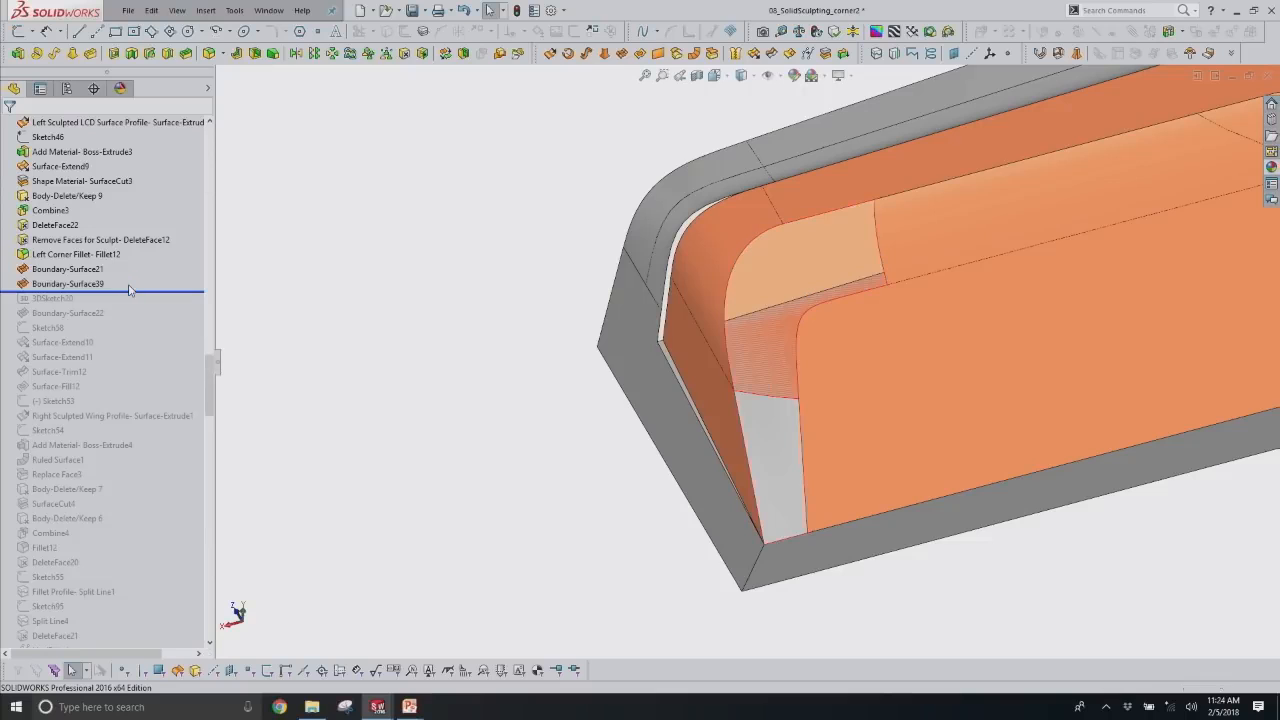
click(98, 286)
click(109, 267)
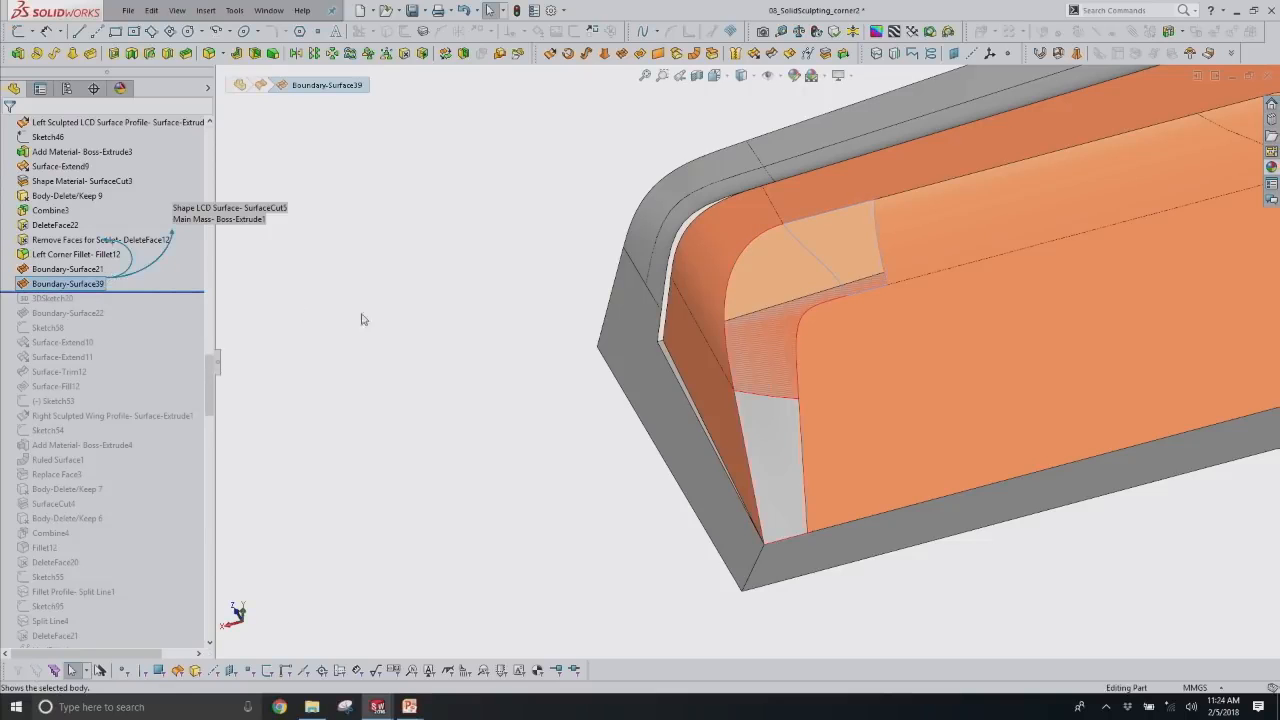
Review the definition of Boundary-Surface39 at the recess corner without changing it.
middle_drag(903, 340, 880, 363)
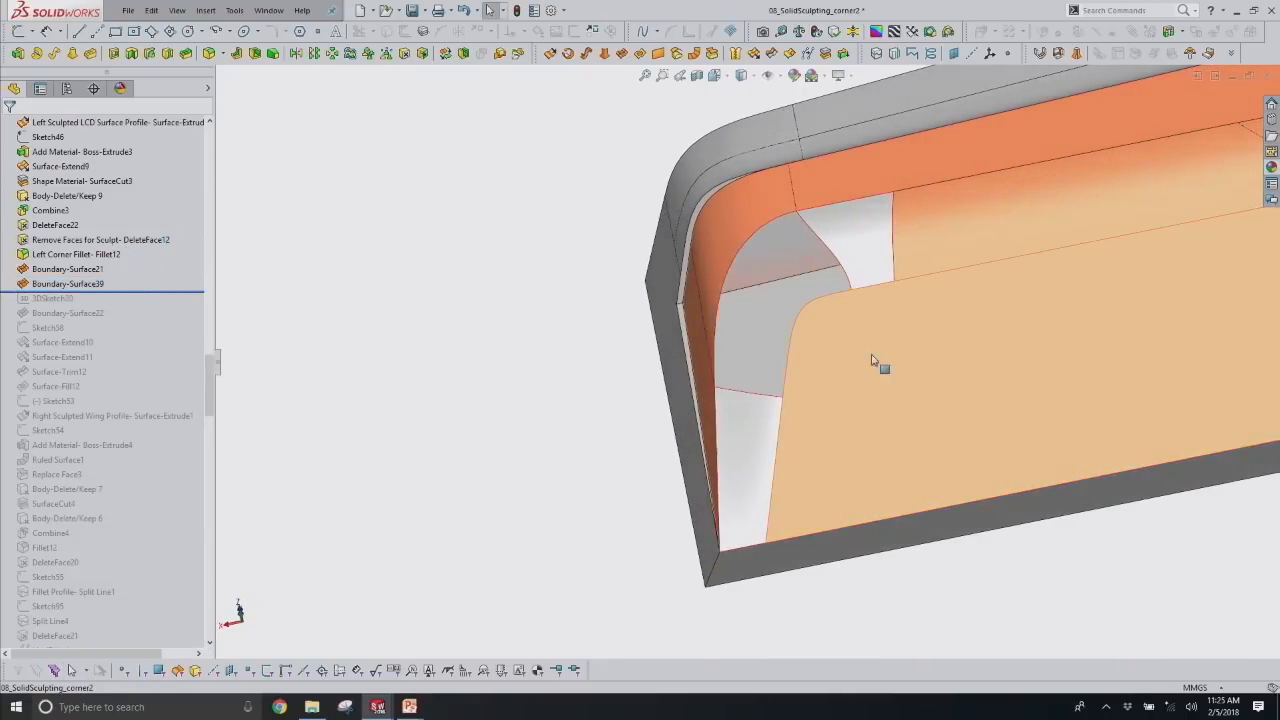
click(836, 226)
click(872, 166)
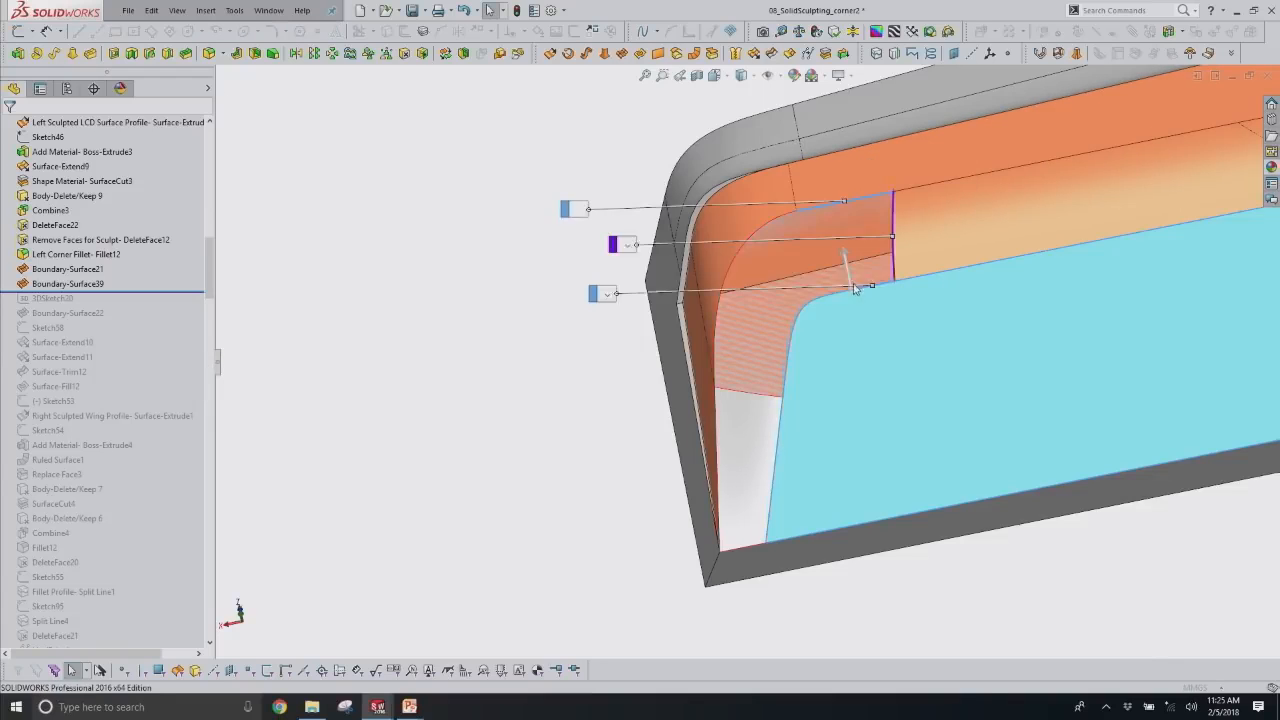
scroll(852, 305, down, 3)
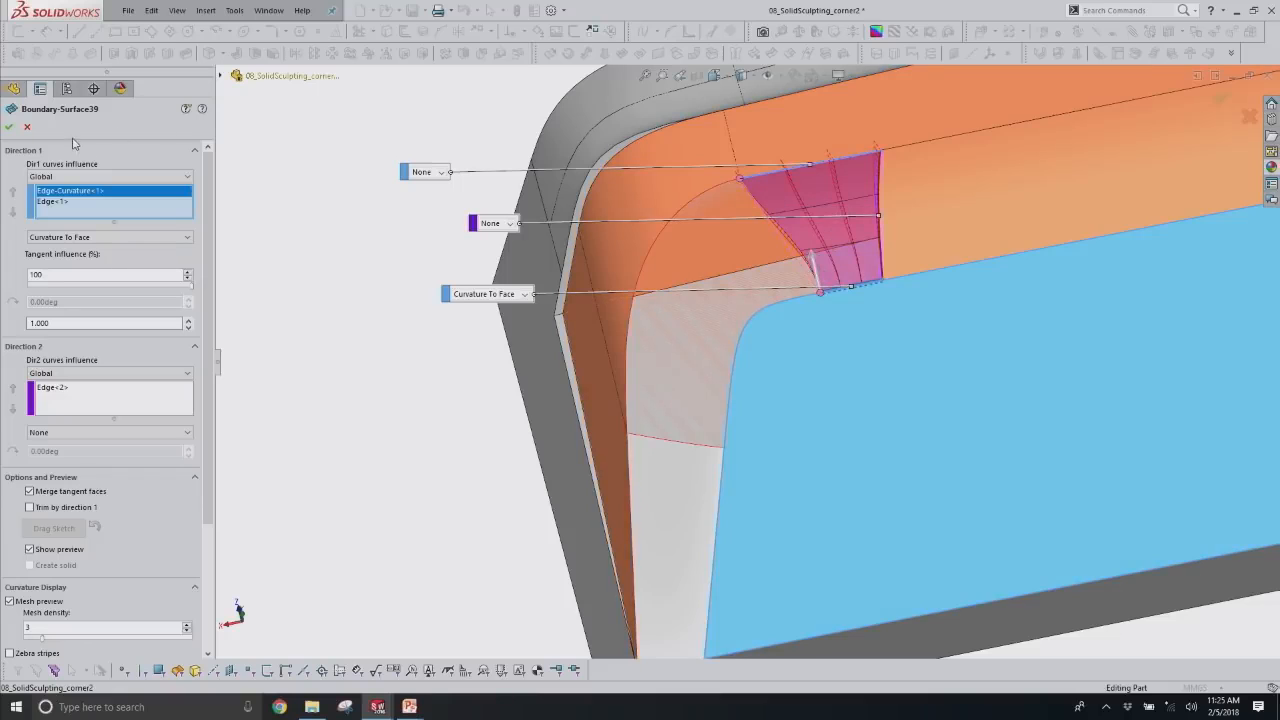
click(27, 127)
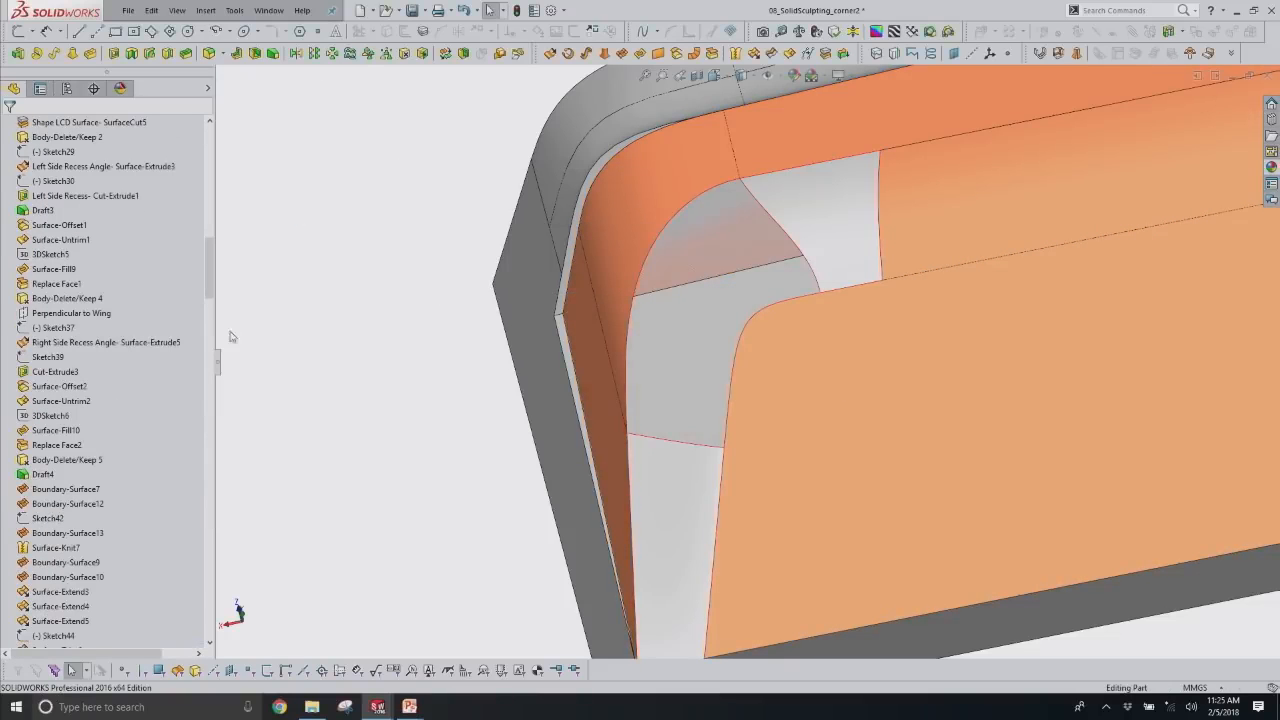
Preview mesh face curves on the Boundary-Surface39 patch and examine how they run across the face.
drag(210, 255, 210, 363)
mouse_move(934, 337)
middle_down()
mouse_move(936, 317)
mouse_move(941, 329)
middle_up()
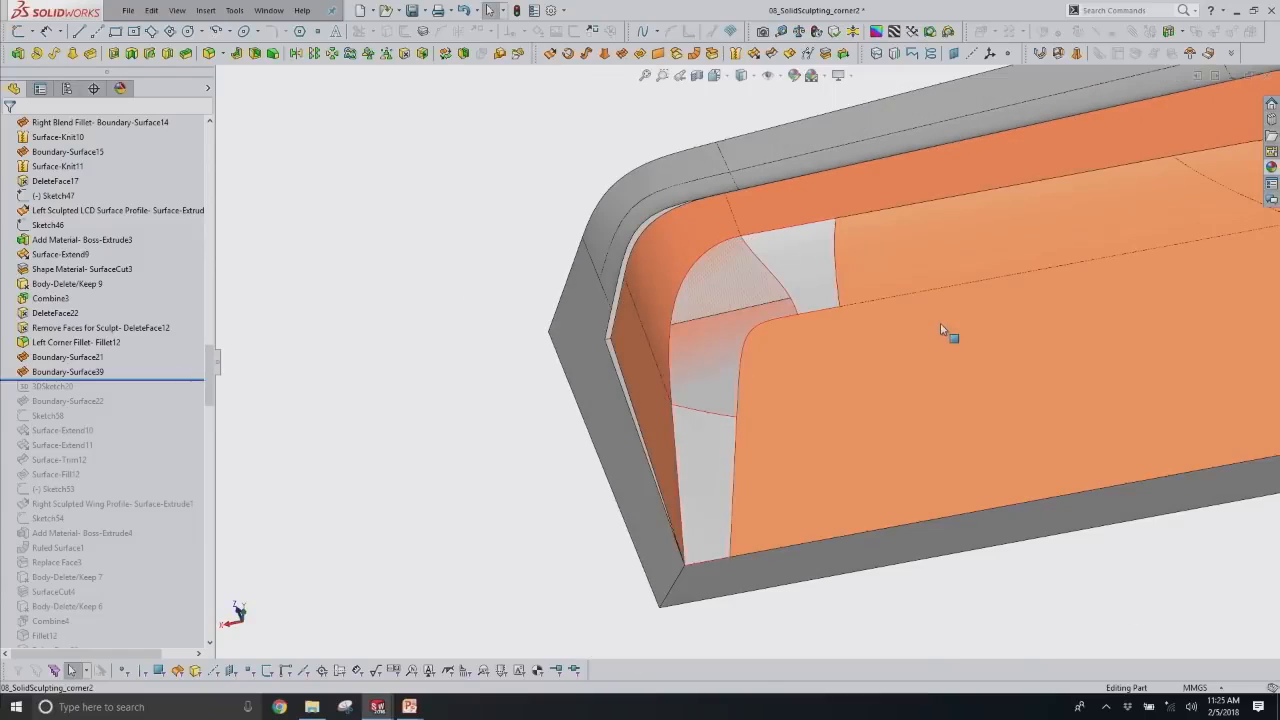
click(733, 32)
click(826, 278)
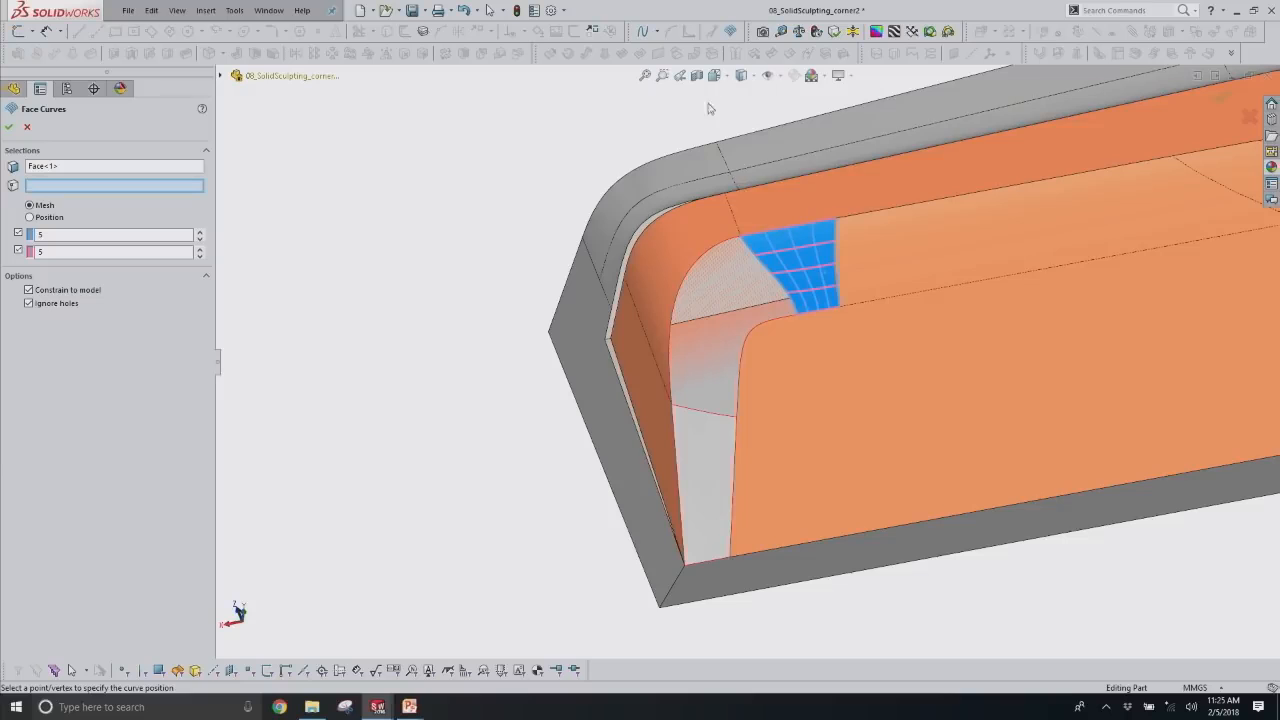
scroll(782, 281, down, 3)
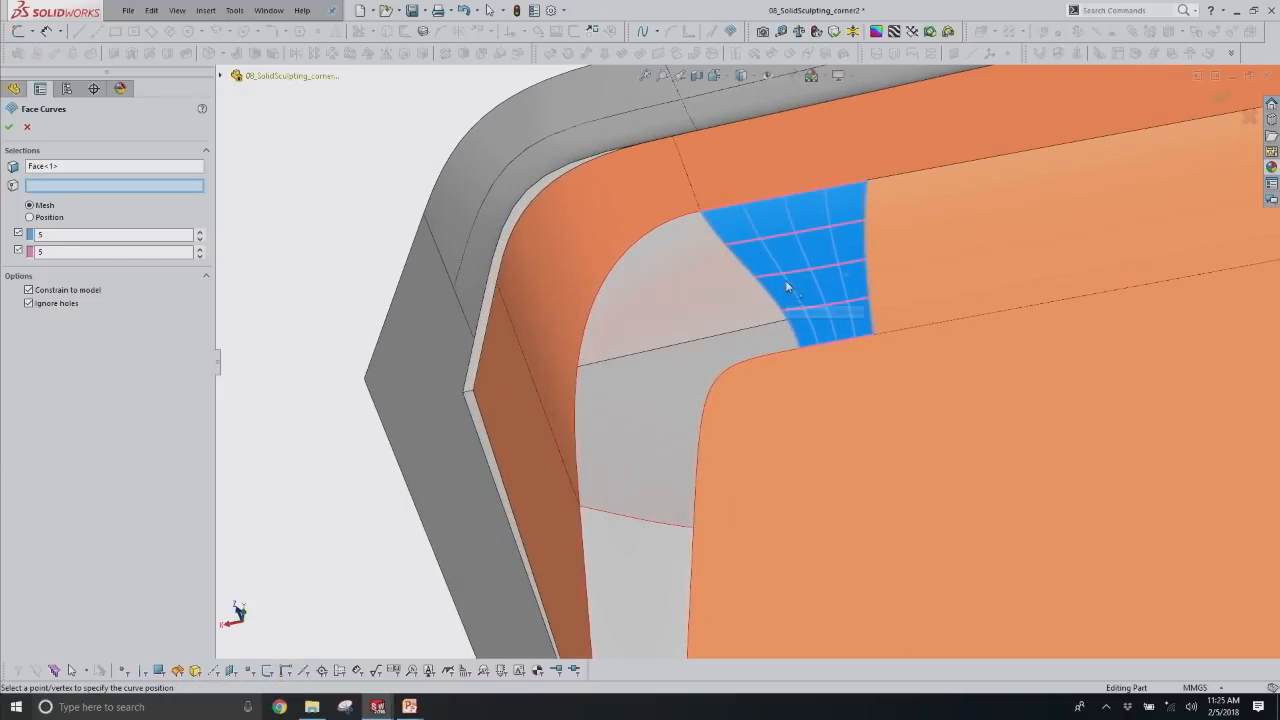
middle_drag(767, 274, 789, 280)
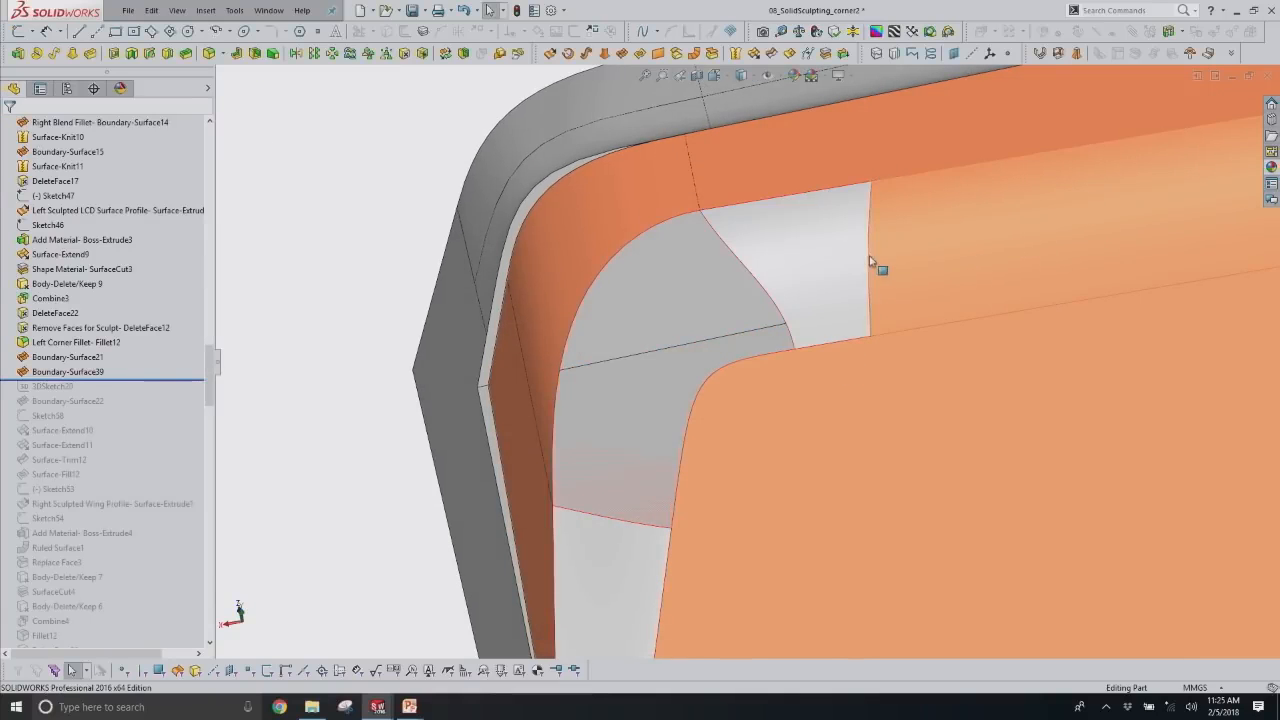
Hide the Boundary-Surface39 body and roll the history forward past 3DSketch20.
right_click(832, 253)
click(845, 240)
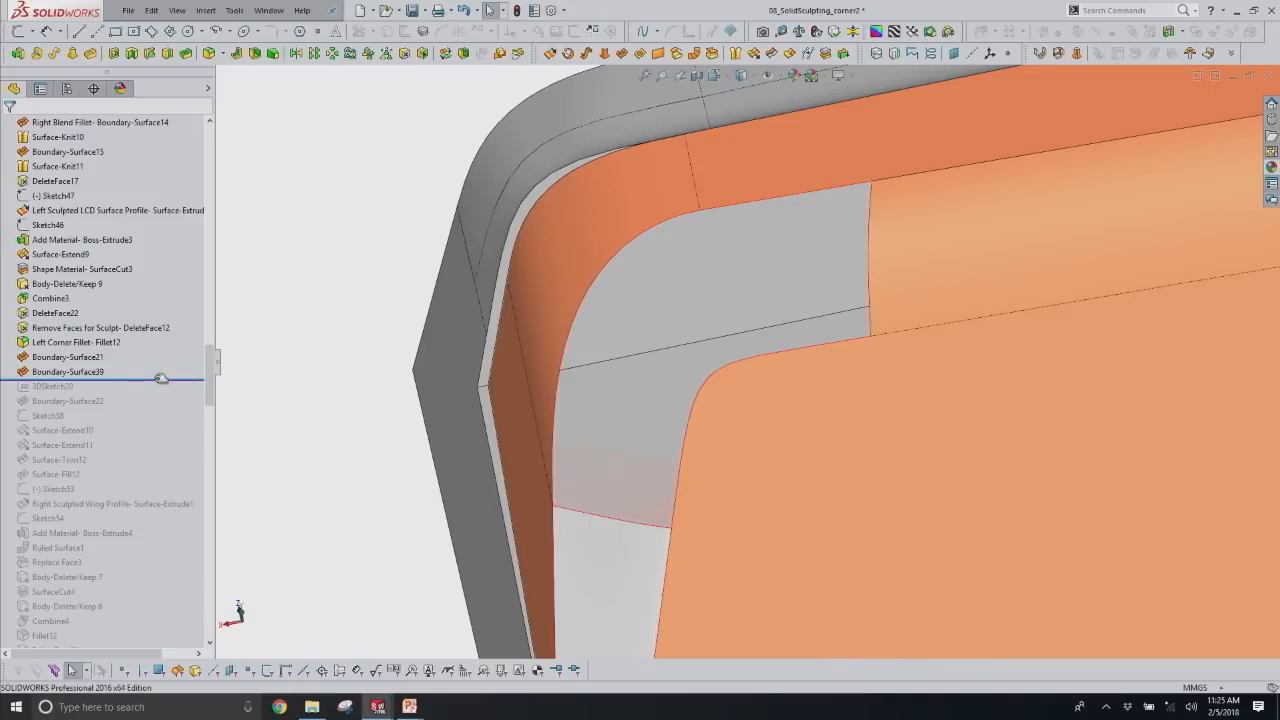
drag(160, 380, 160, 389)
Open 3DSketch20, inspect the relations of its edge line and construction line, and leave the sketch without changes.
click(54, 387)
click(75, 351)
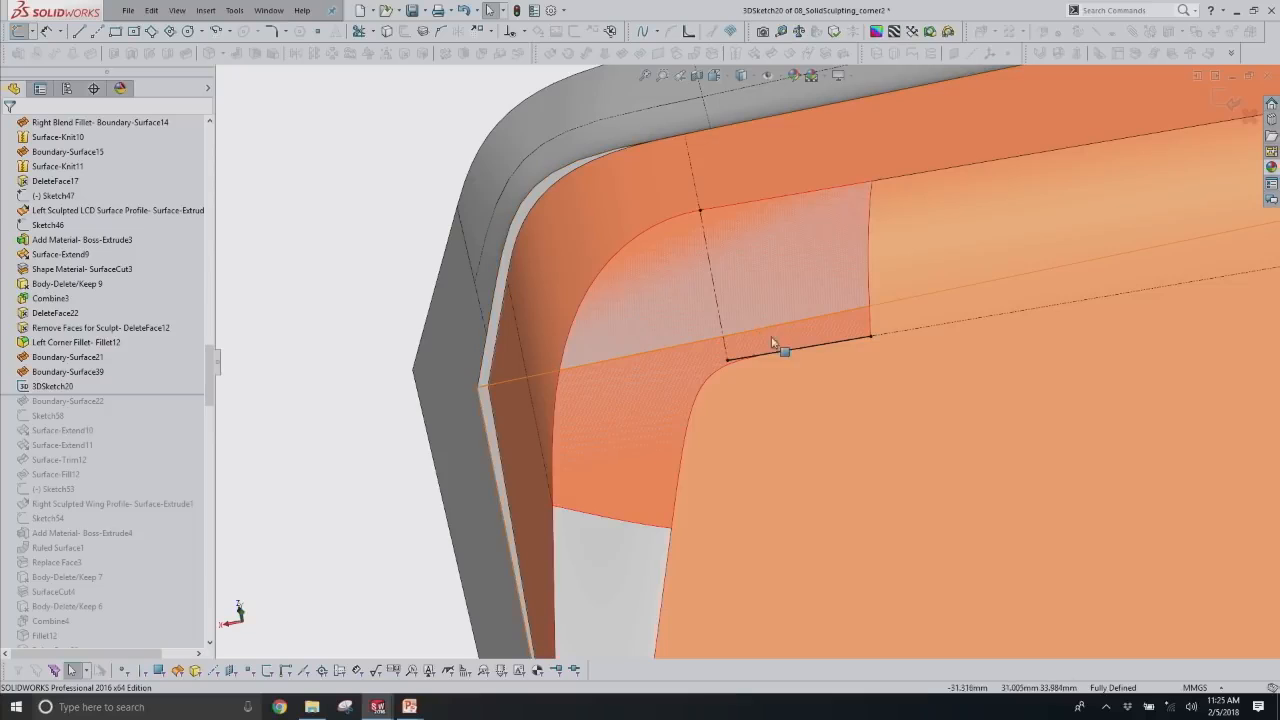
click(767, 363)
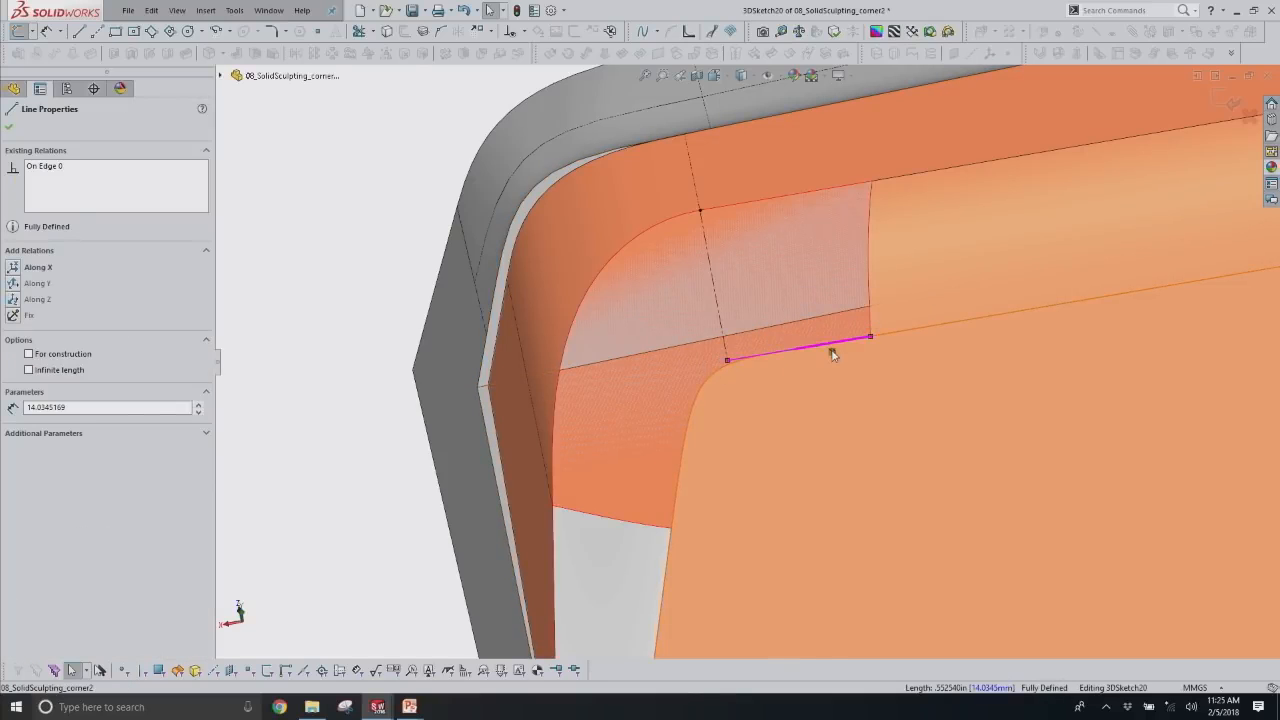
click(729, 356)
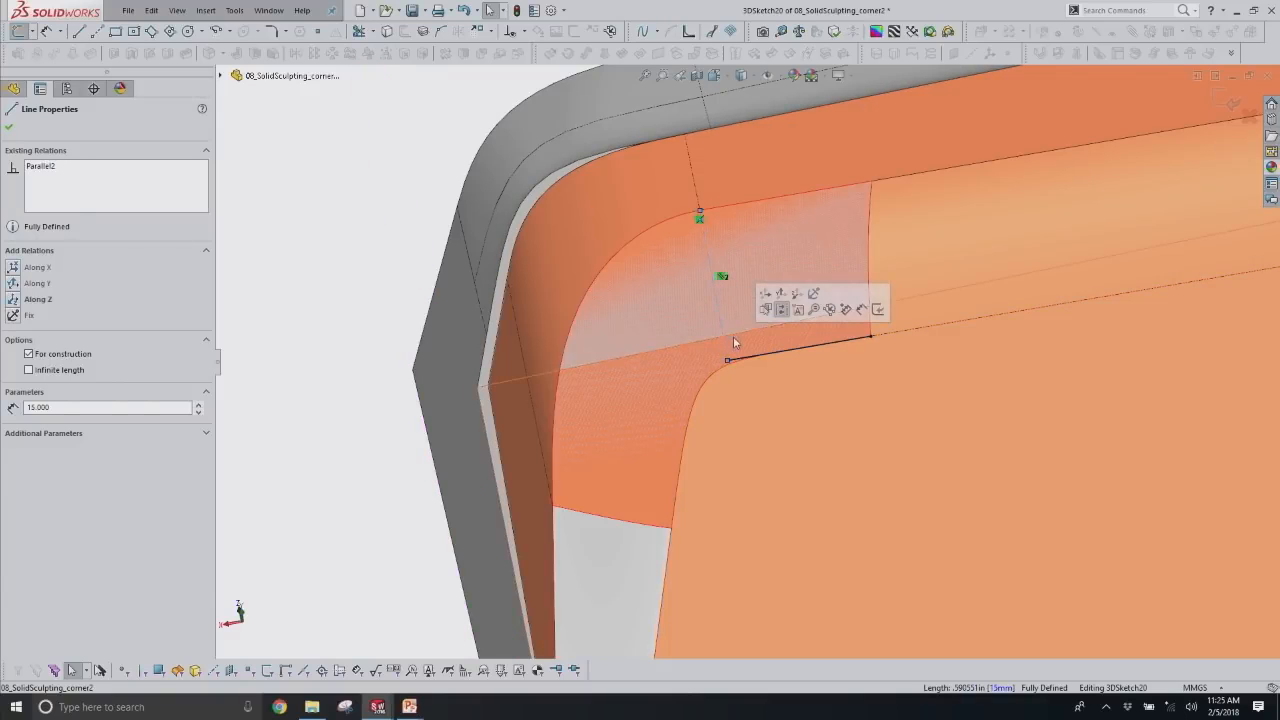
click(298, 190)
click(1249, 118)
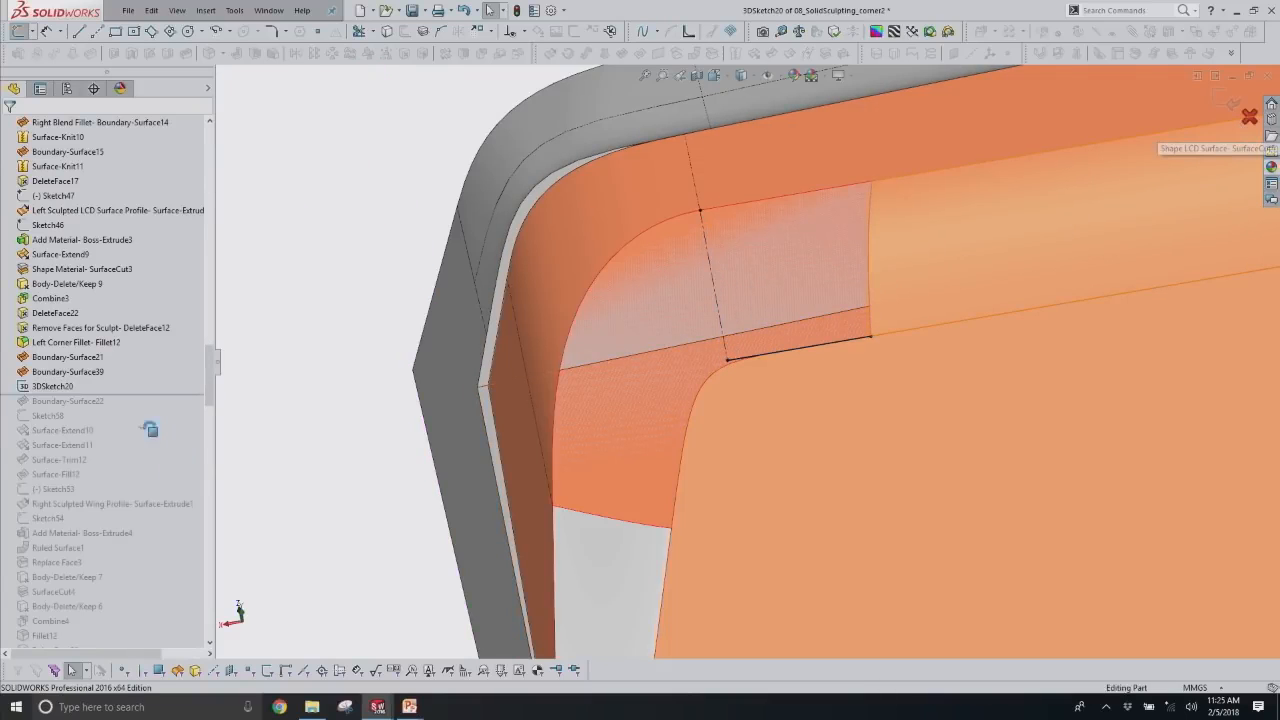
Roll the history forward past Boundary-Surface22 and review its curves and edge conditions without changes.
drag(126, 395, 122, 408)
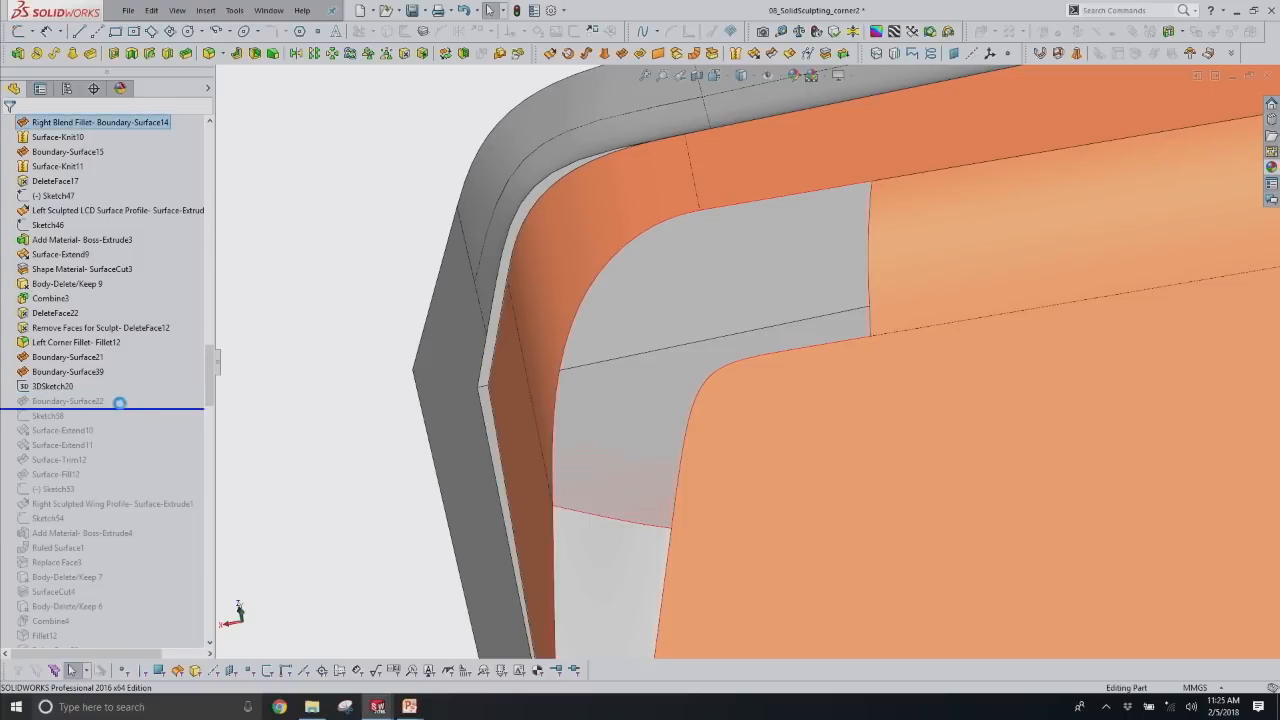
click(100, 402)
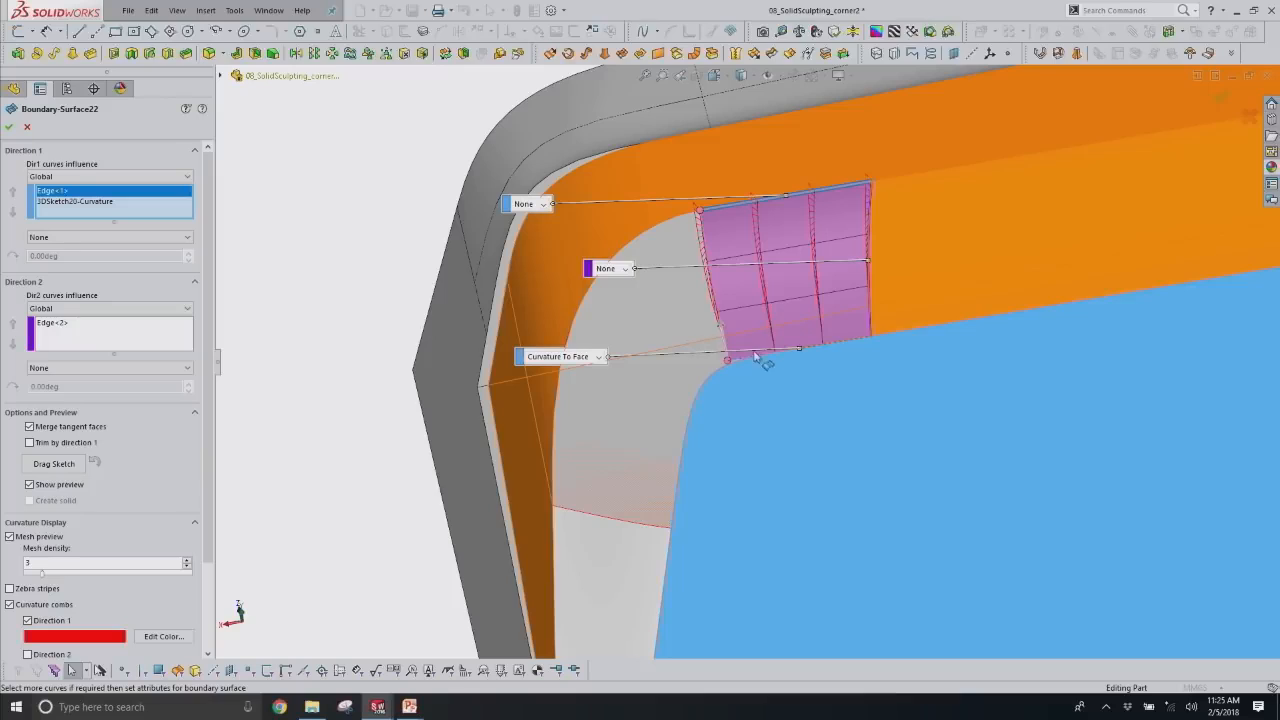
scroll(757, 357, down, 2)
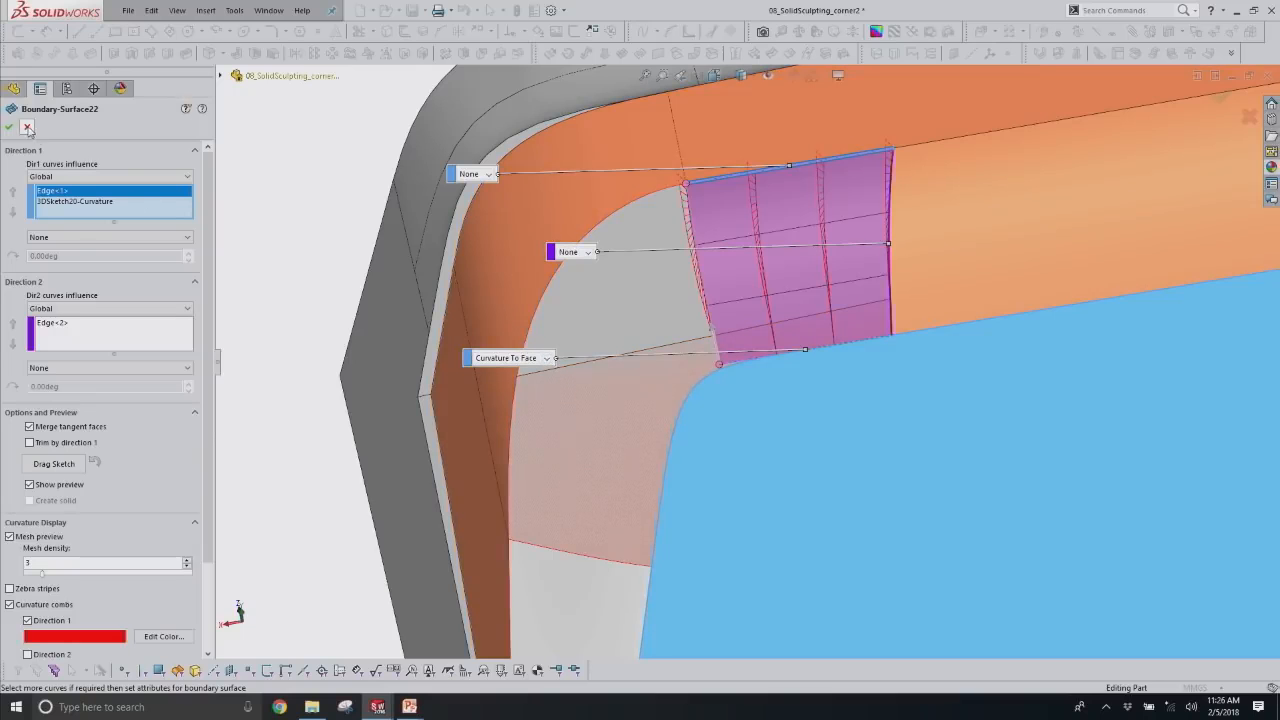
click(27, 127)
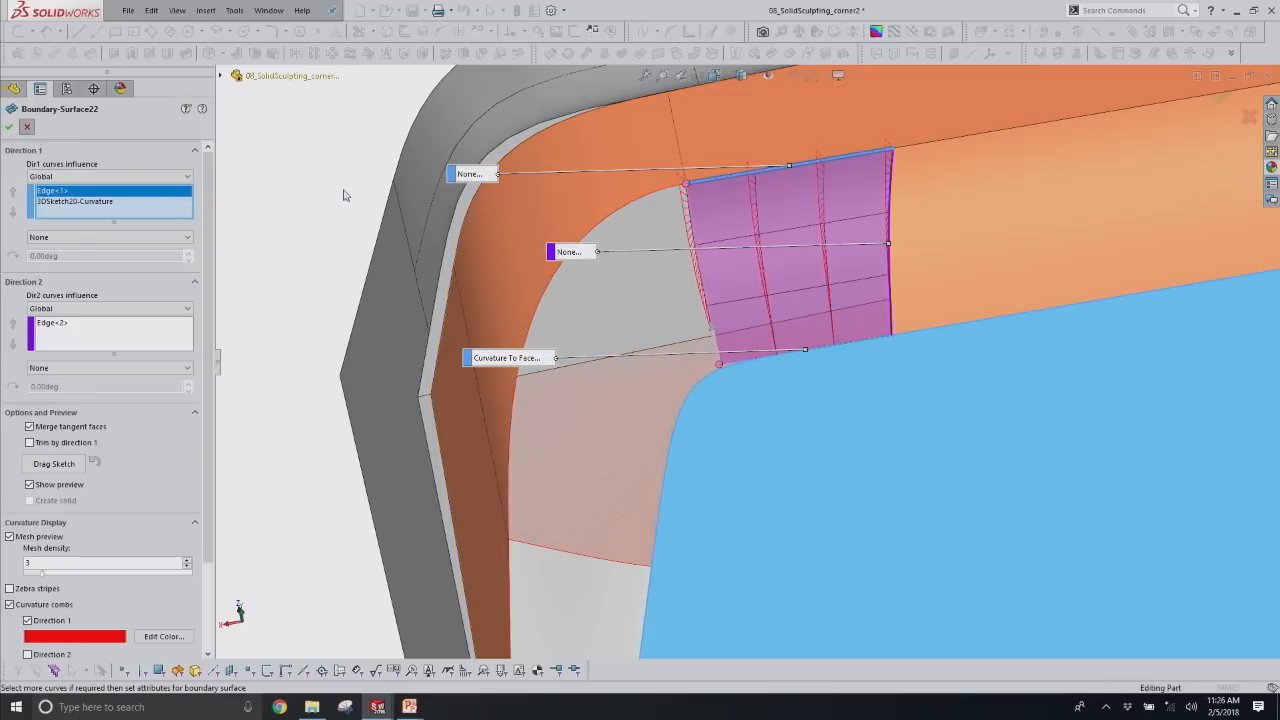
Roll the history forward past Surface-Extend11, Surface-Trim12 and Surface-Fill12, examining the recess corner.
drag(151, 353, 139, 388)
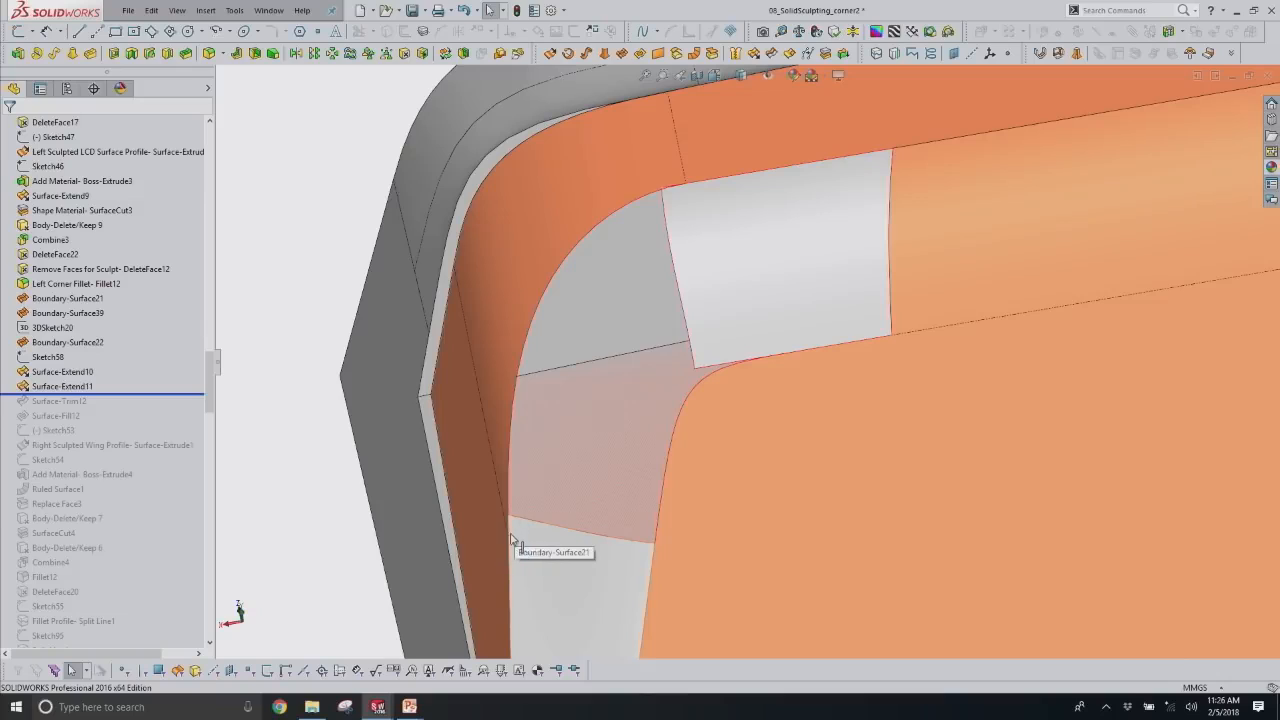
drag(99, 394, 99, 408)
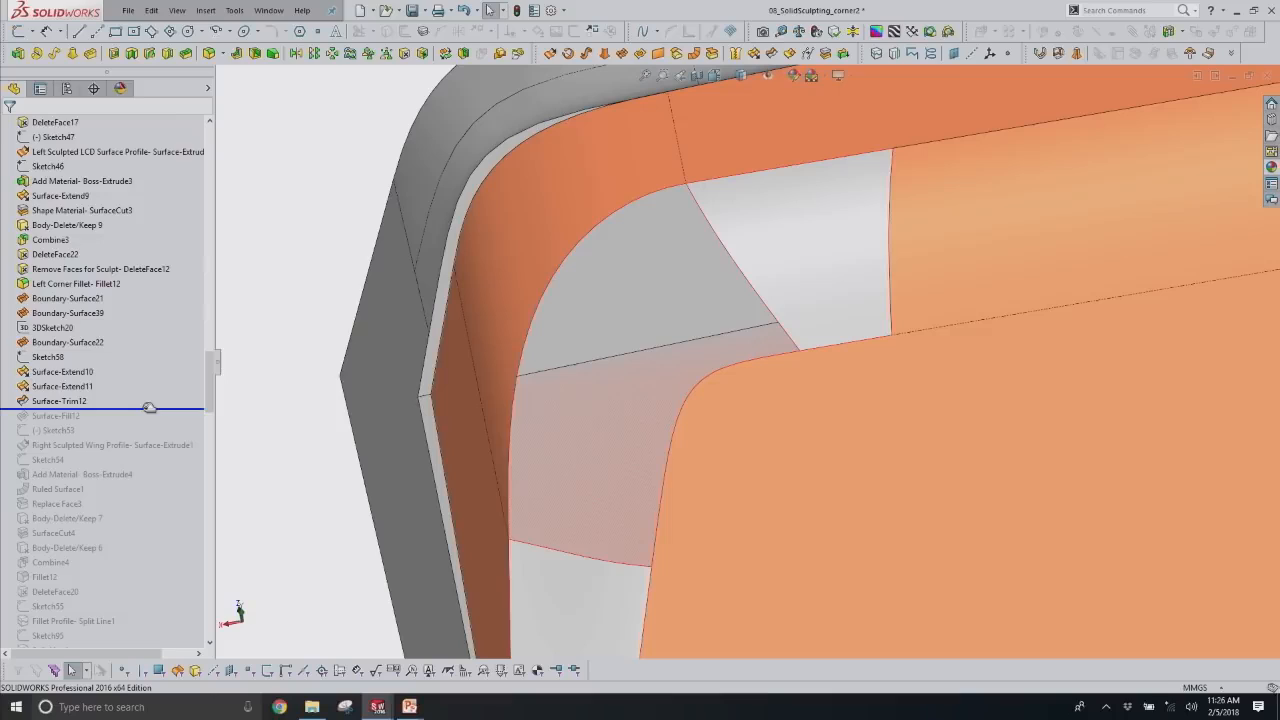
drag(148, 408, 148, 416)
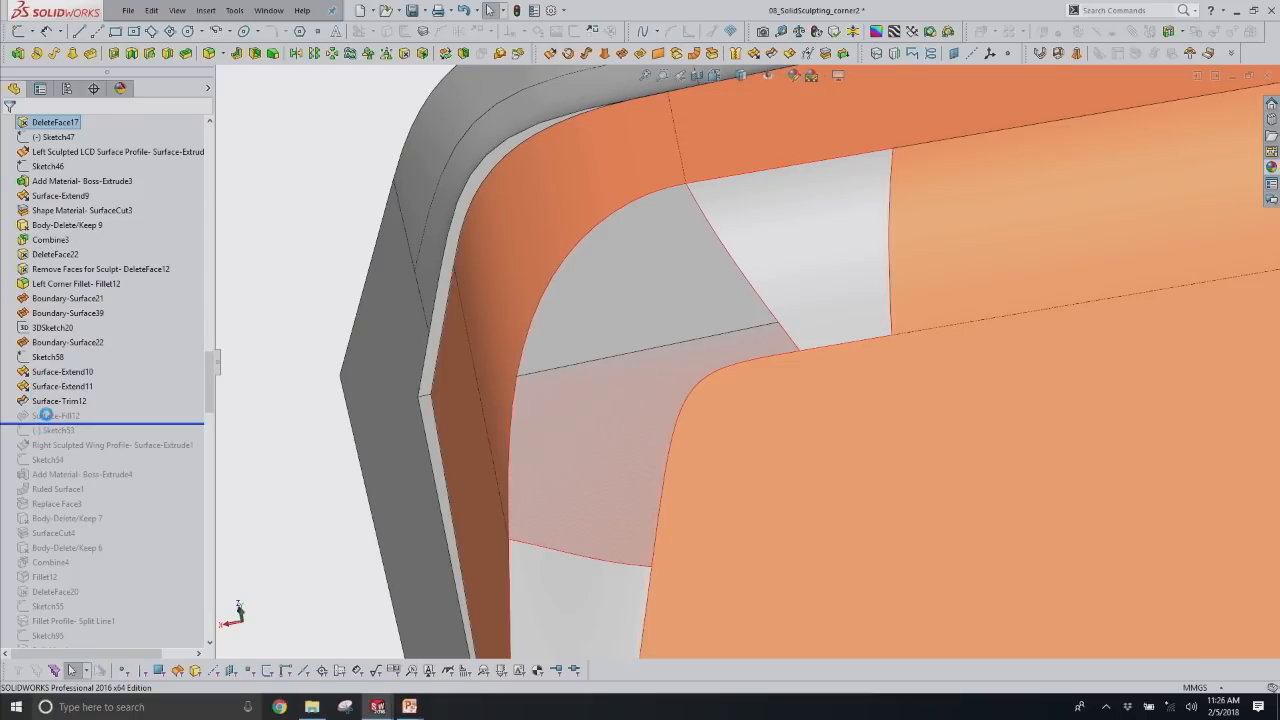
scroll(886, 477, up, 3)
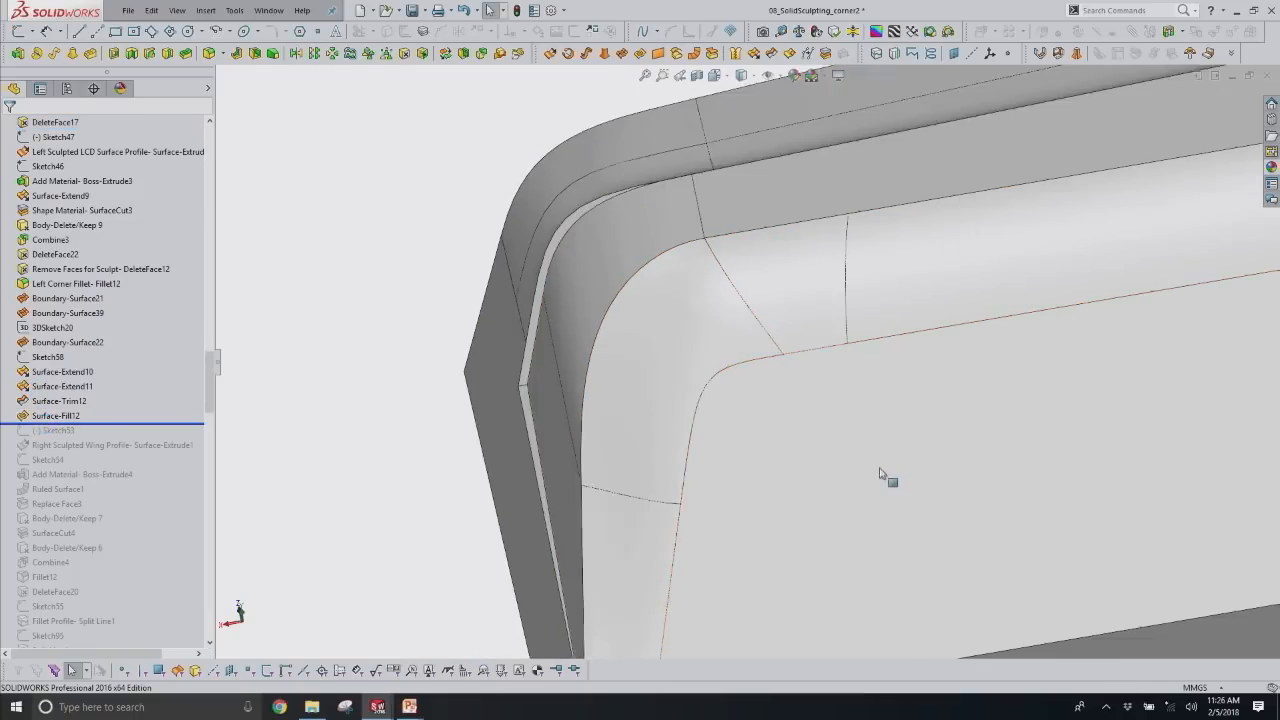
middle_drag(856, 472, 850, 449)
Review the patch boundary, options and curvature display settings of Surface-Fill12 without changes, and examine the filled corner.
click(80, 416)
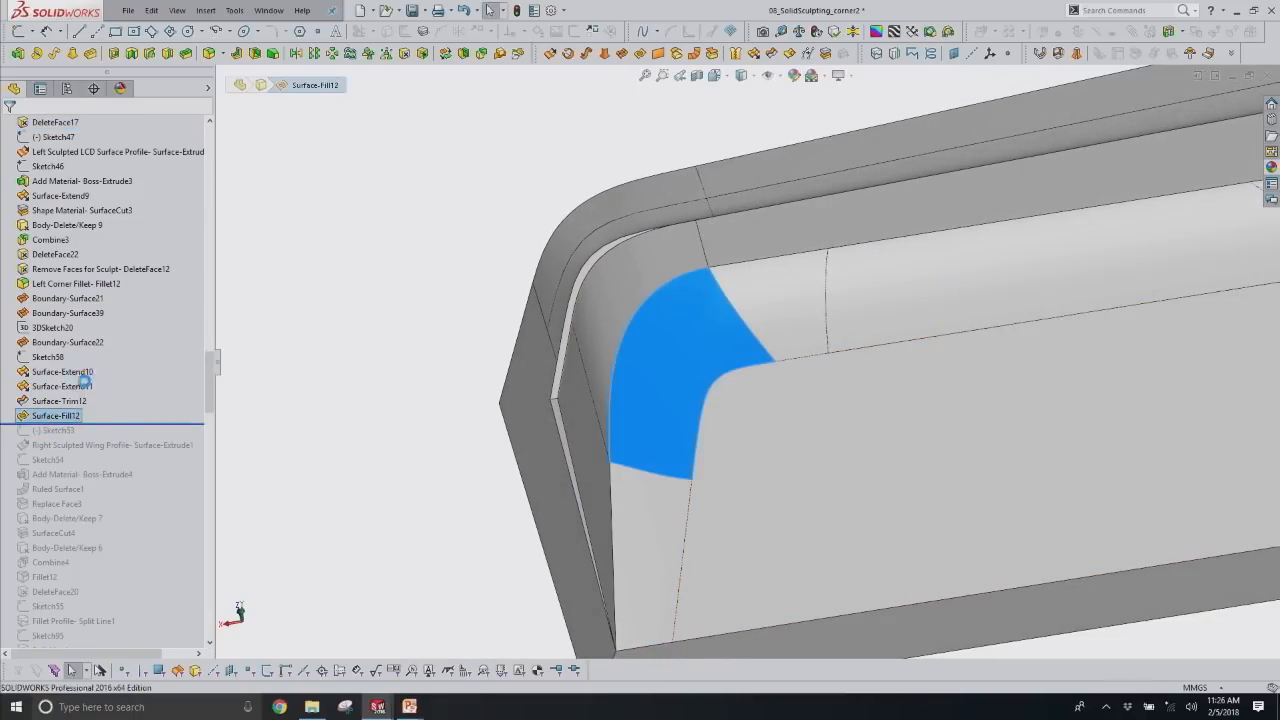
click(115, 381)
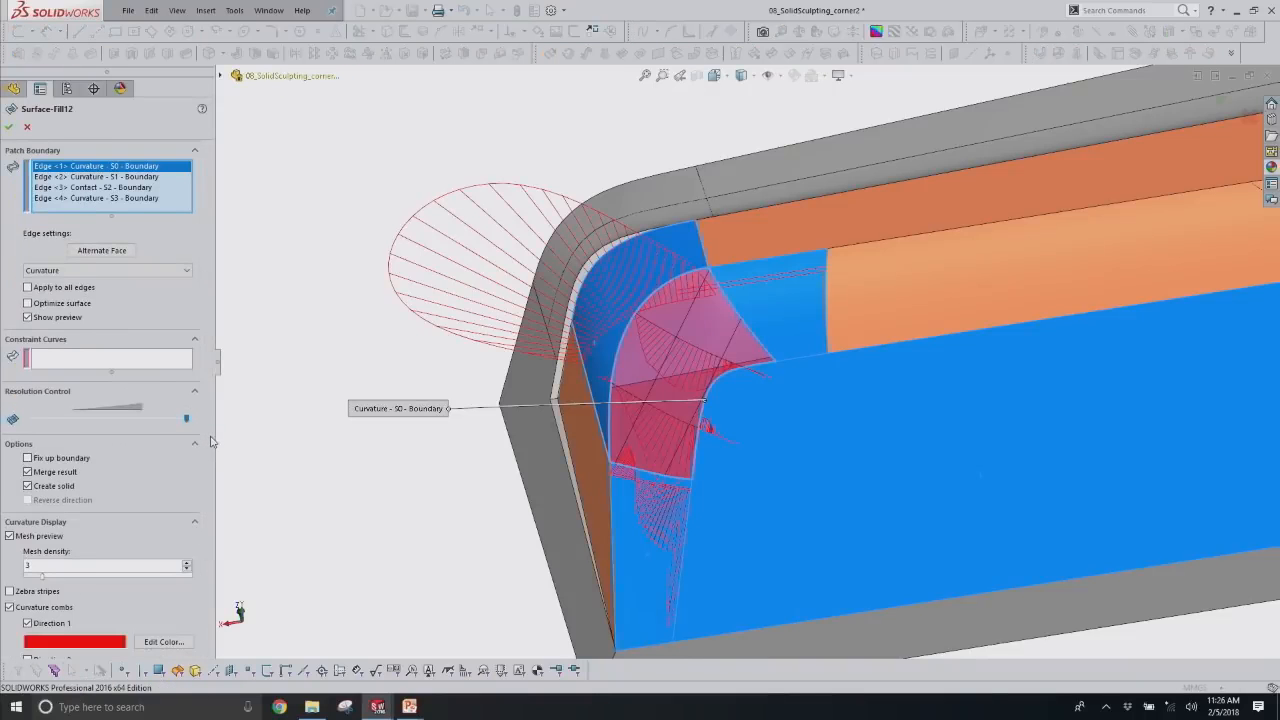
drag(210, 440, 215, 532)
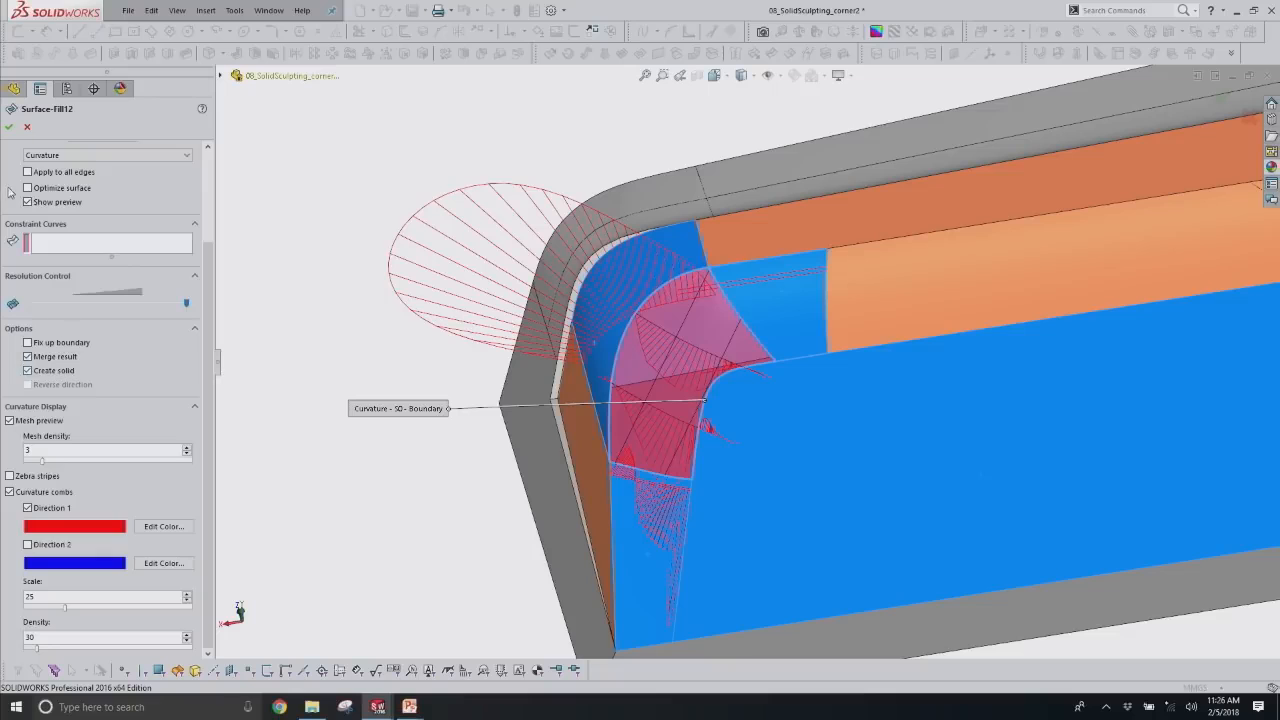
click(28, 128)
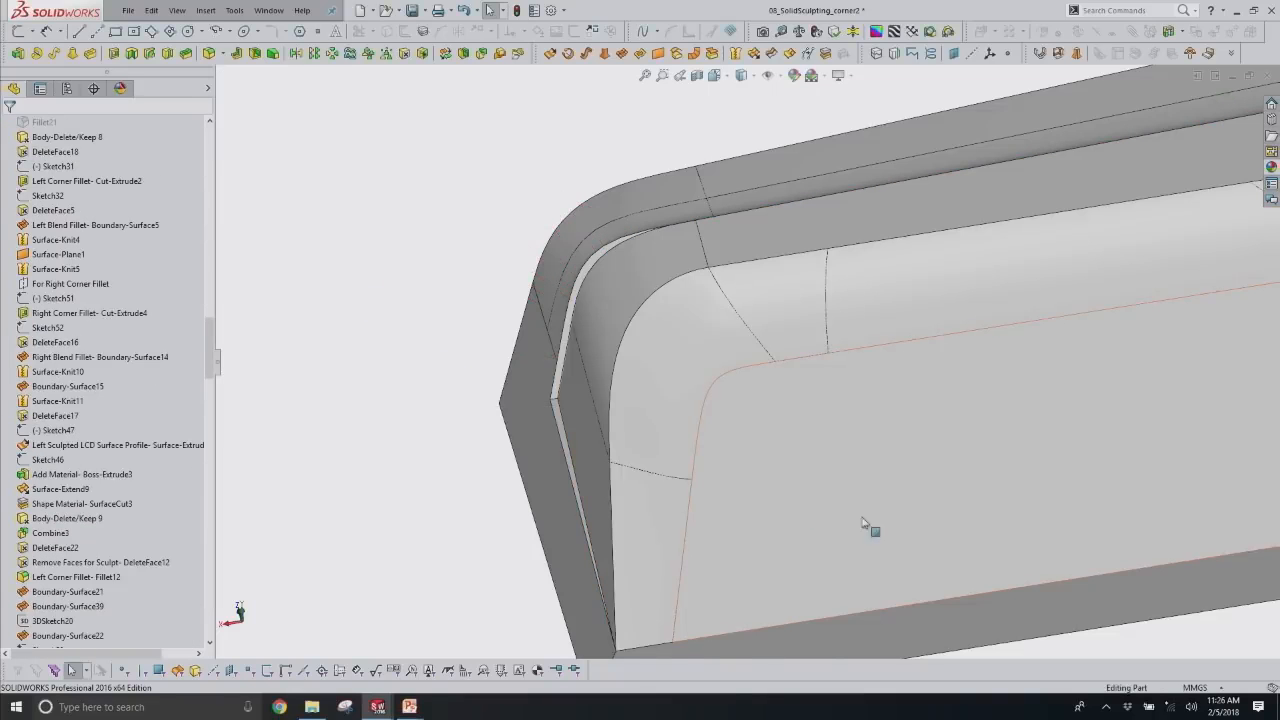
middle_drag(768, 484, 762, 451)
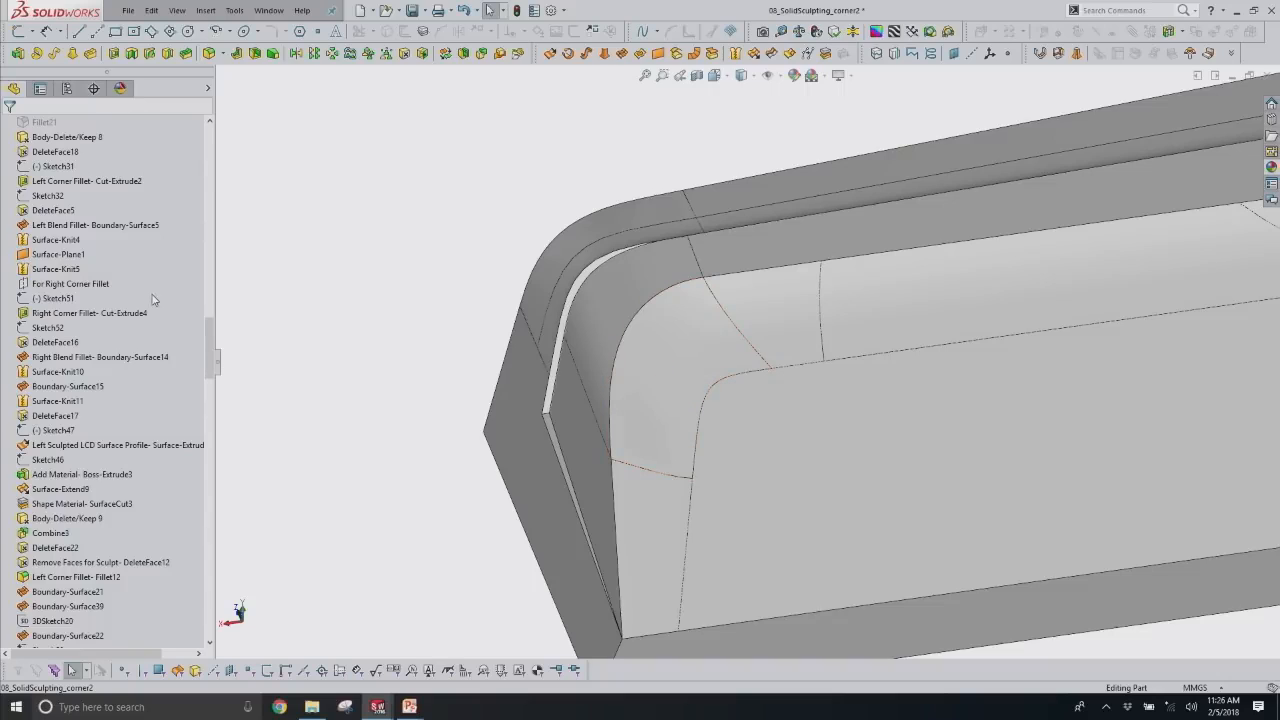
Switch to the slide show and advance past the Building The Corner slide.
key(alt+Tab)
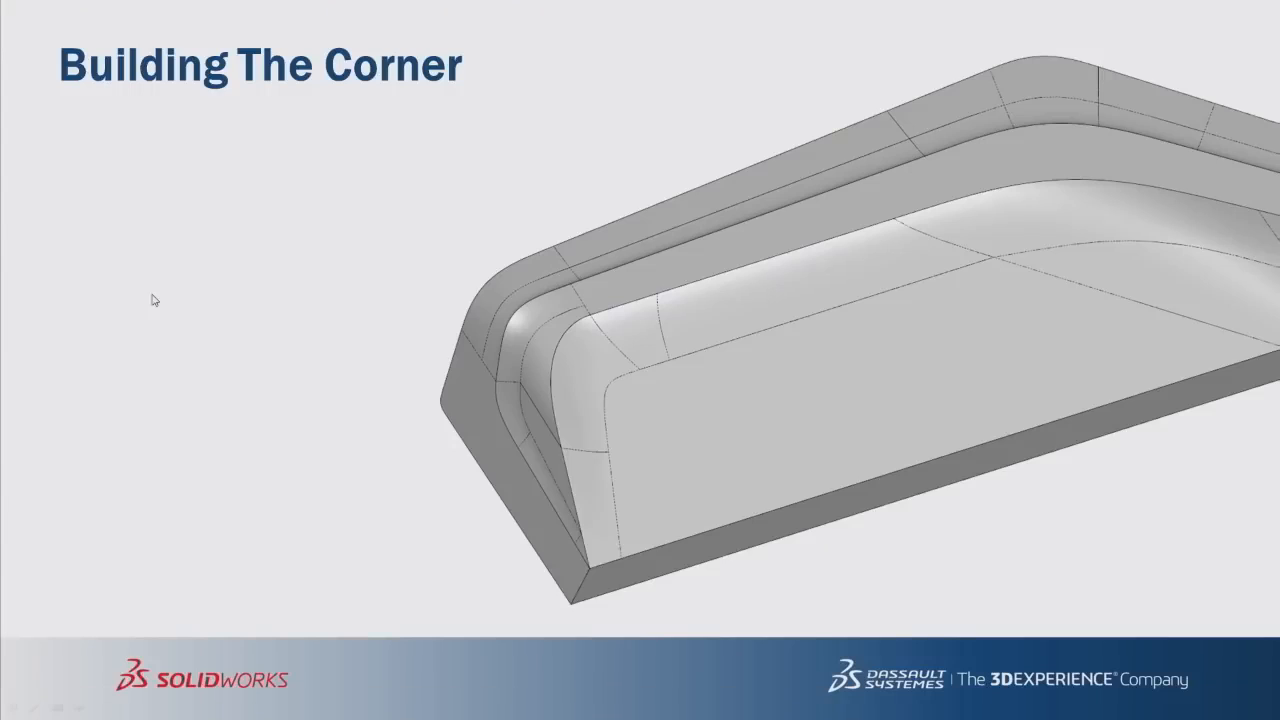
click(152, 294)
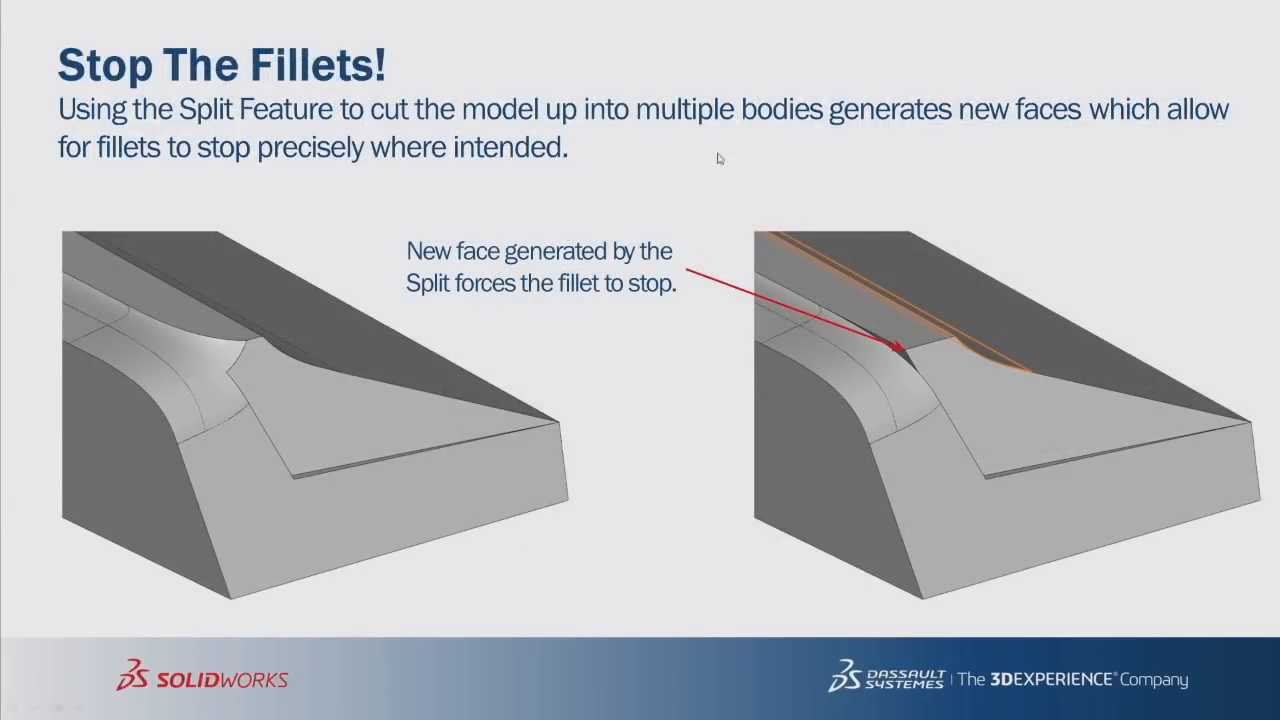
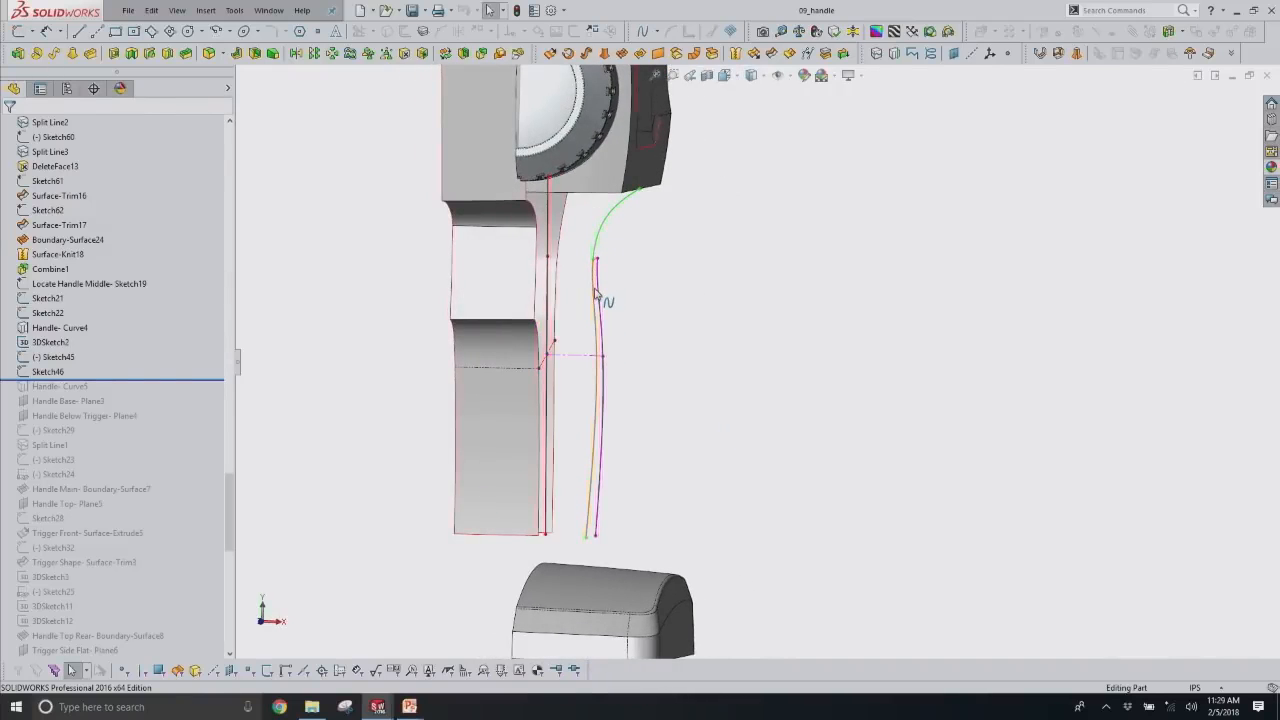
Review the Handle- Curve4 projected curve in 09_handle with its source sketches Sketch21 and Sketch22, leaving it unchanged.
middle_drag(683, 411, 648, 428)
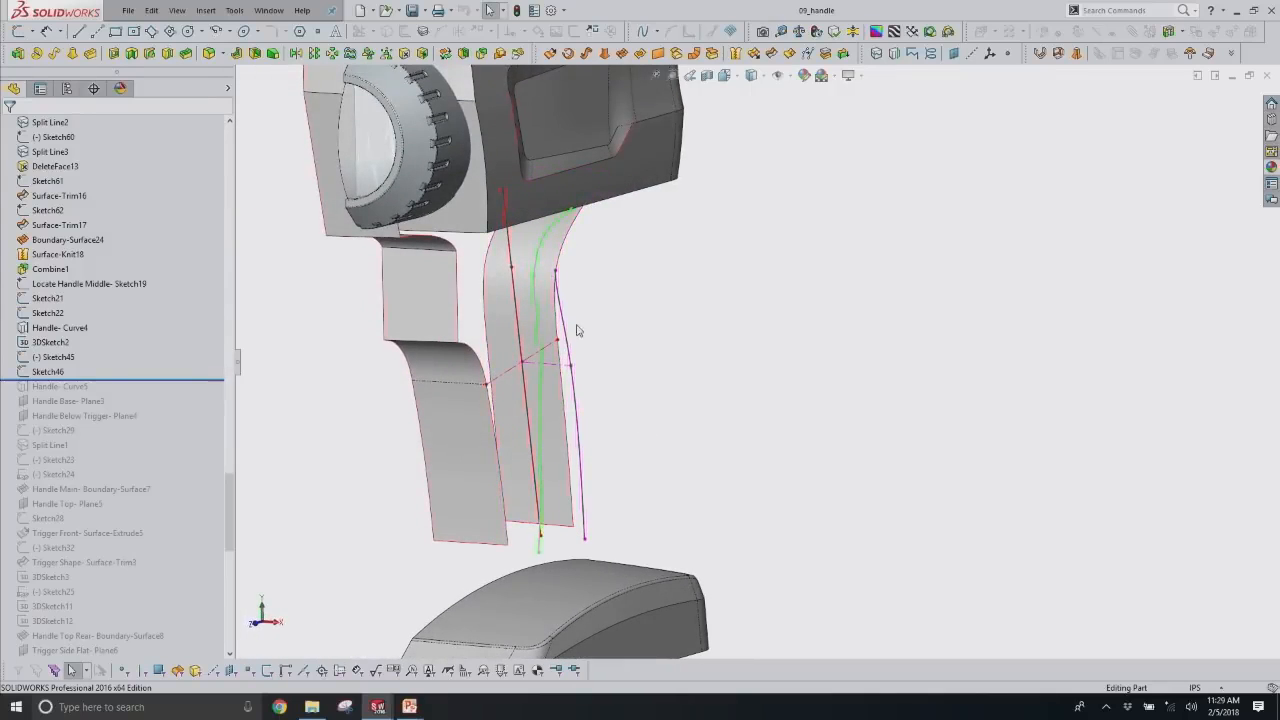
click(565, 328)
click(58, 327)
click(62, 293)
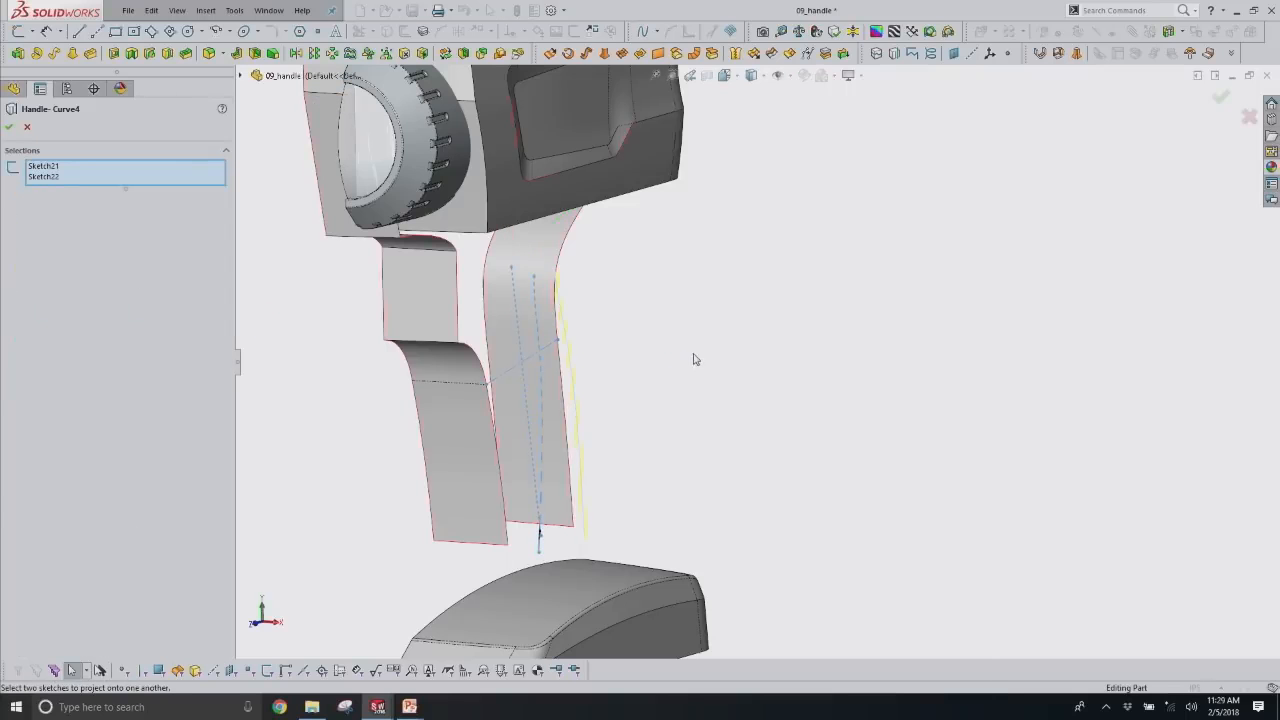
scroll(587, 430, up, 1)
mouse_move(577, 409)
middle_down()
mouse_move(543, 397)
mouse_move(590, 397)
middle_up()
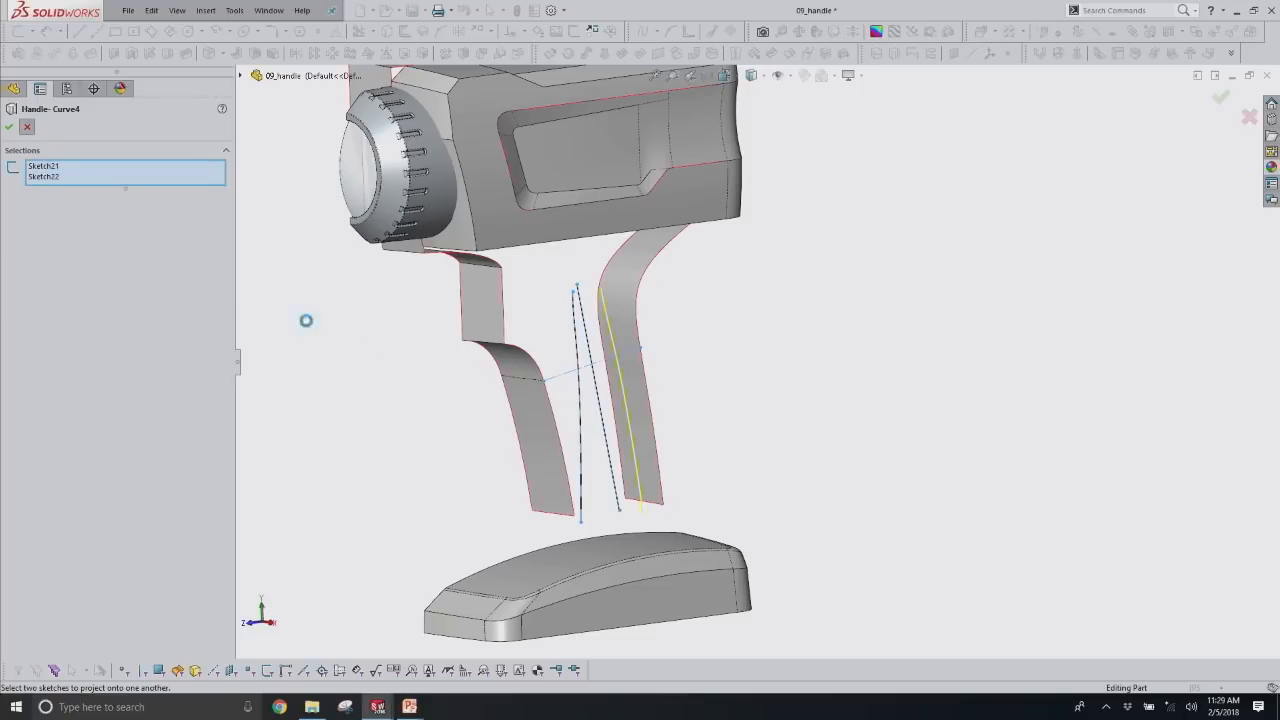
Show the handle in the Right view, and rotate the model from there to compare the handle sketches.
key(space)
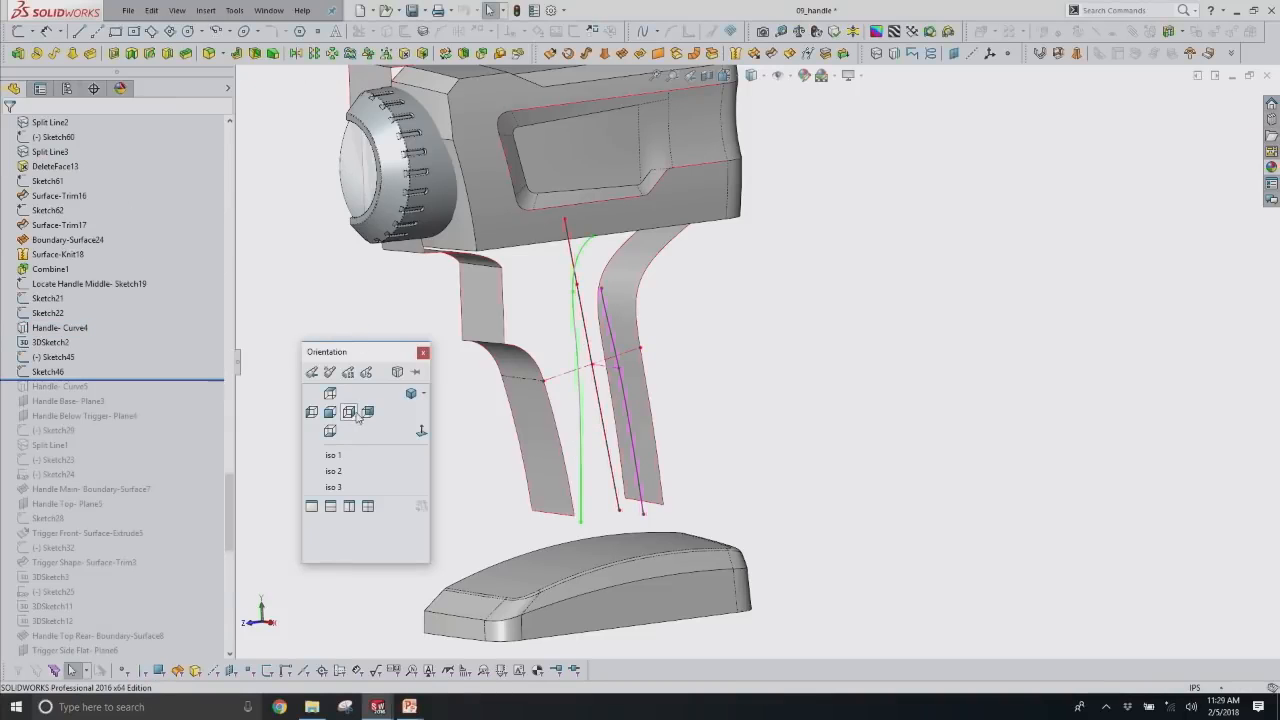
click(356, 416)
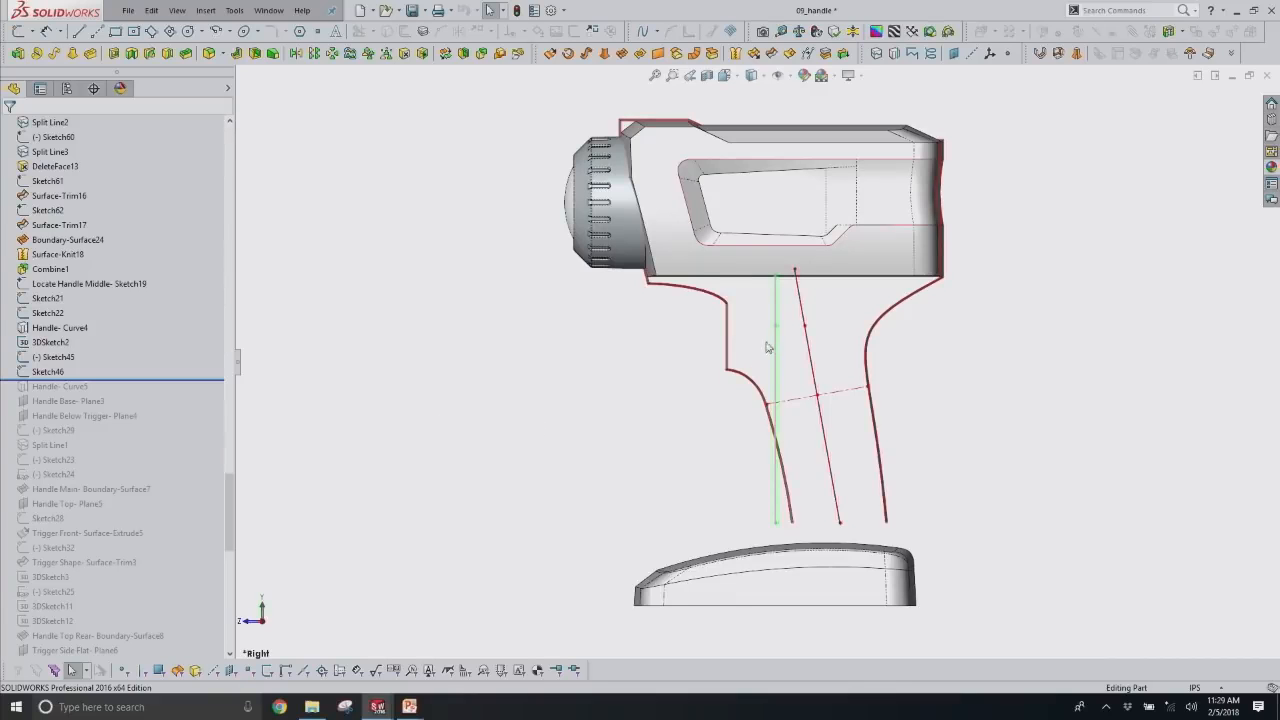
key(shift+Right)
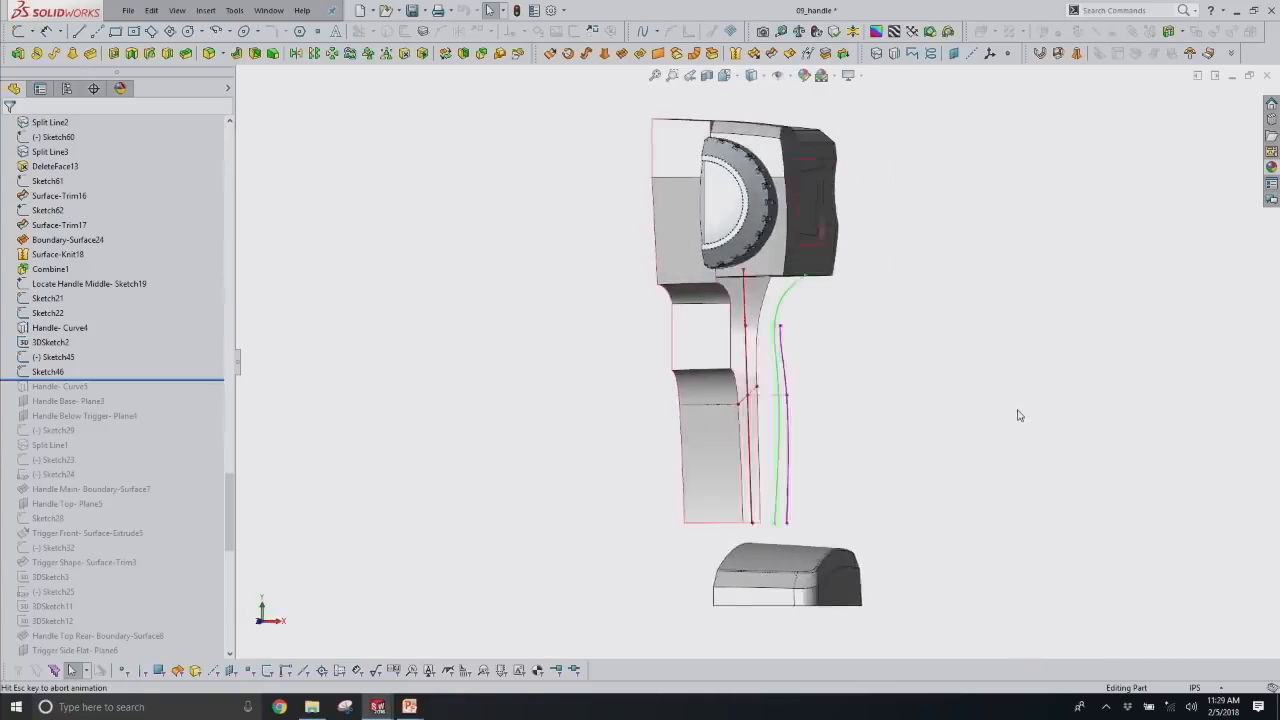
Orbit around the handle sketches, and roll the feature history forward to include Handle- Curve5.
middle_drag(844, 402, 808, 456)
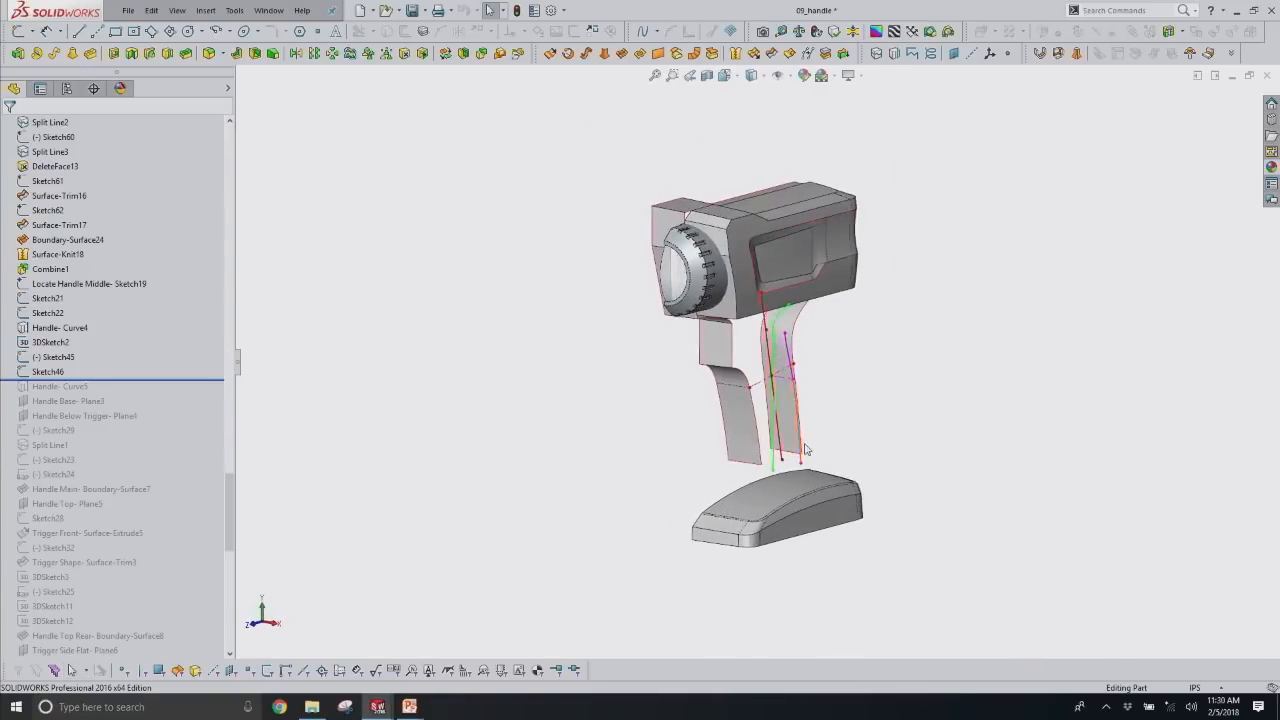
scroll(808, 456, down, 3)
middle_drag(534, 354, 558, 319)
middle_drag(655, 280, 652, 269)
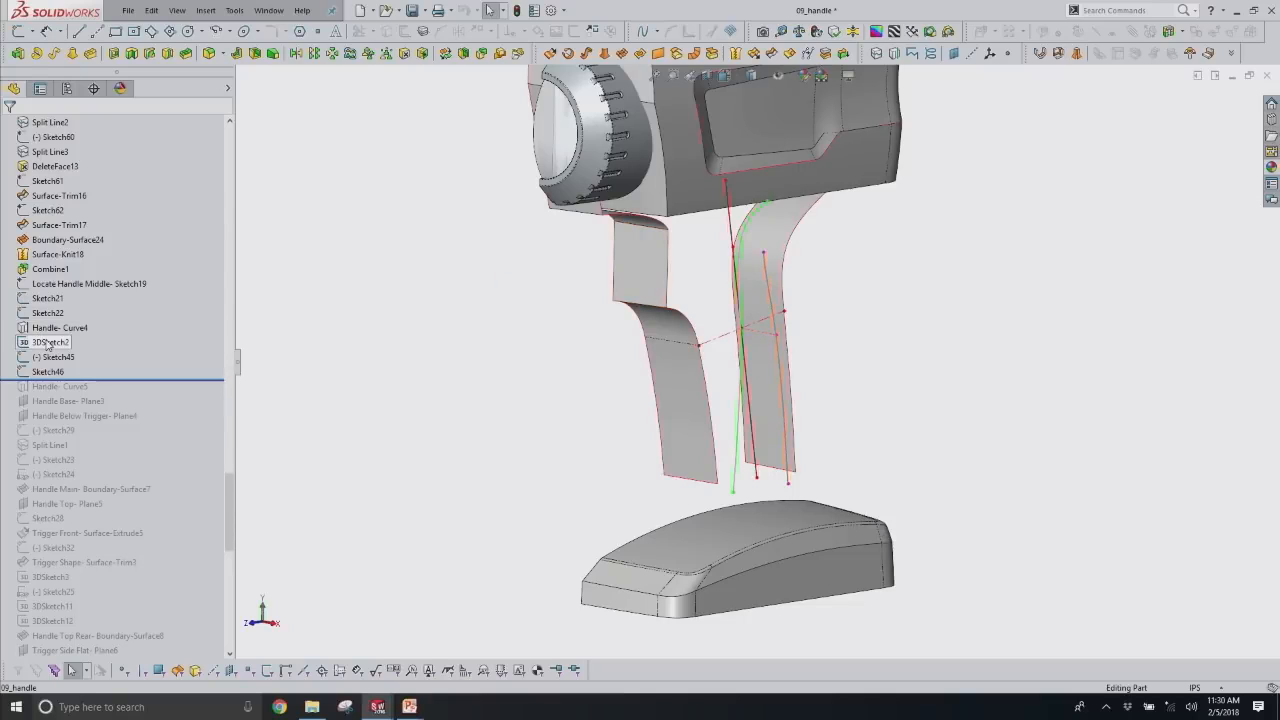
scroll(45, 333, down, 1)
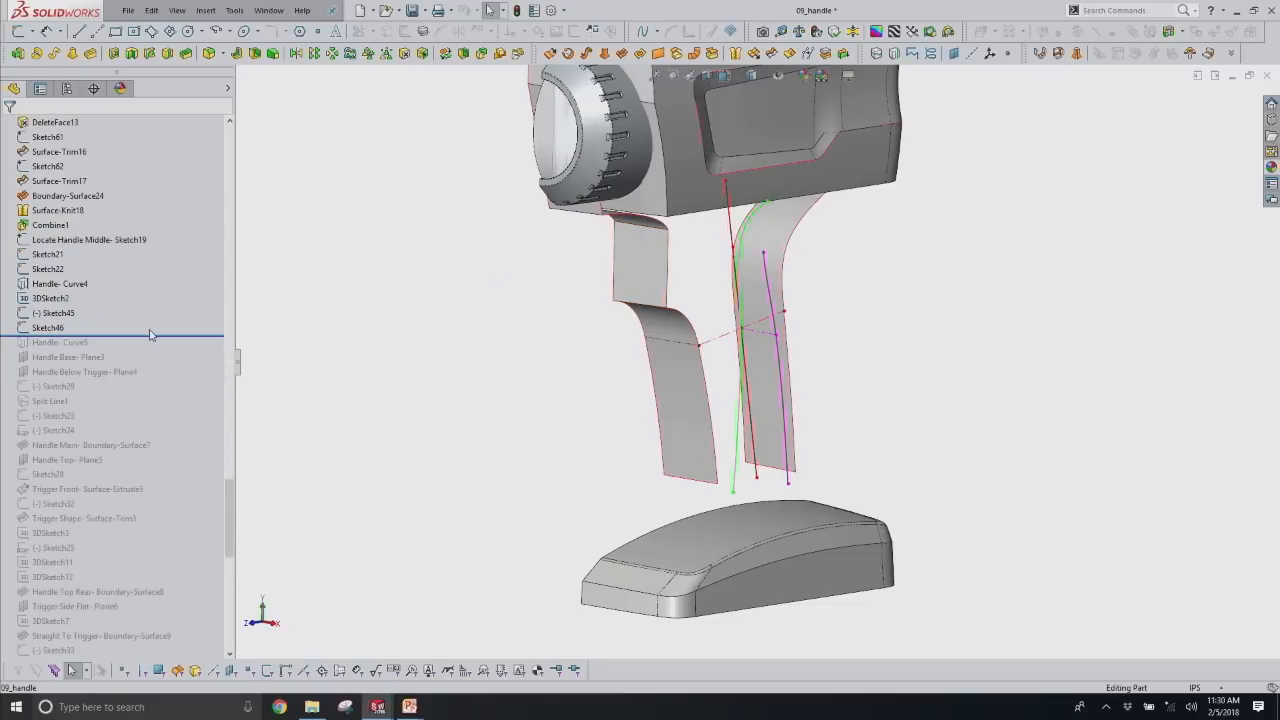
drag(156, 334, 157, 350)
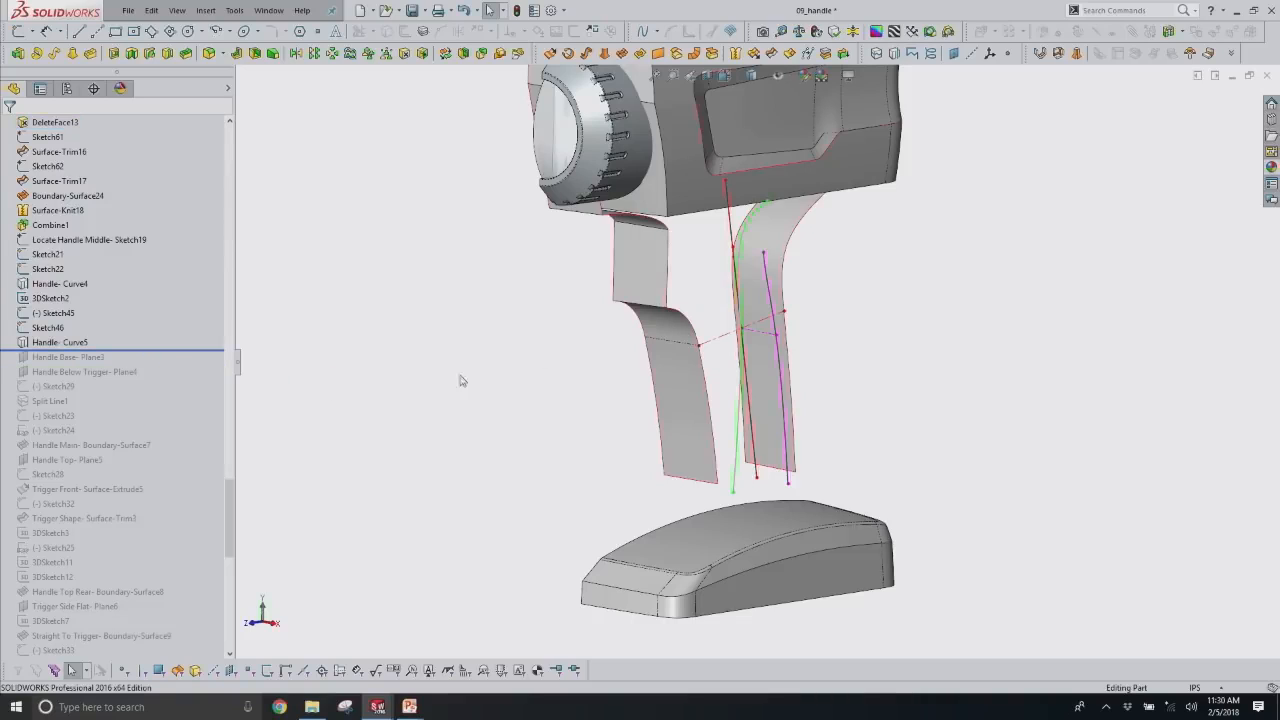
Roll the history forward past Handle Below Trigger- Plane4, and examine where Handle Base- Plane3 lies at the foot of the handle.
drag(128, 351, 147, 378)
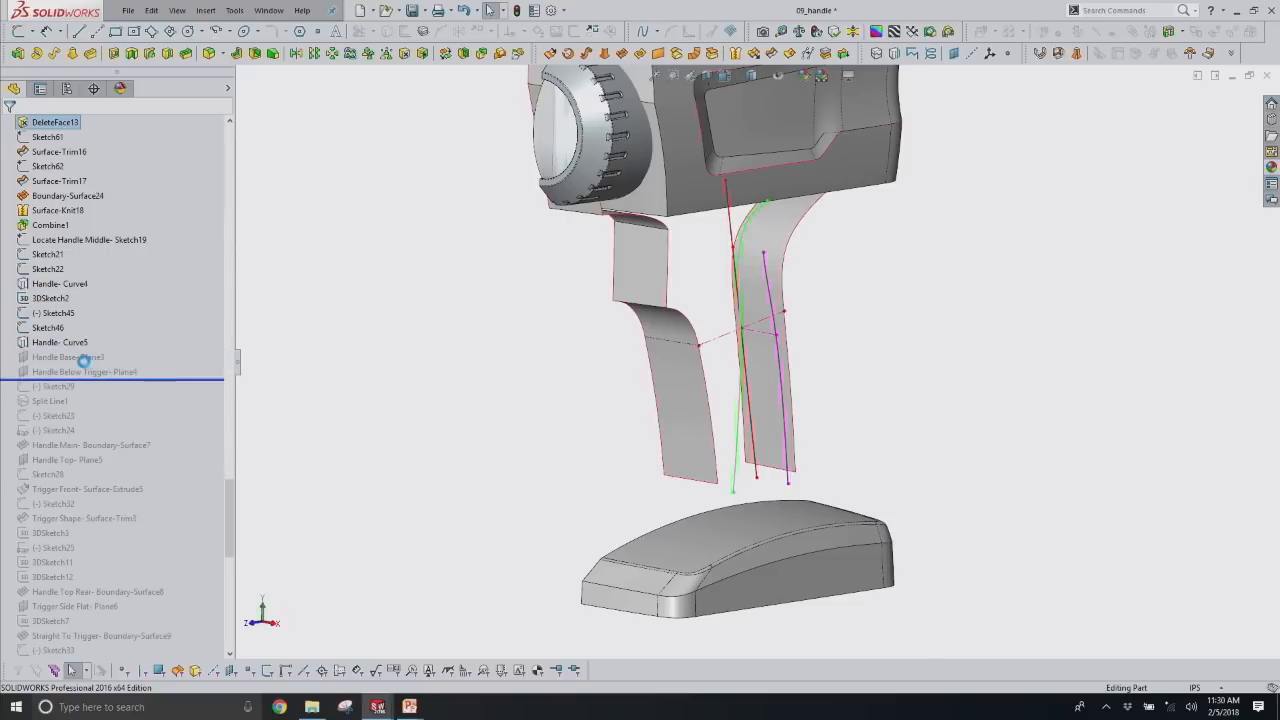
click(68, 357)
right_drag(105, 350, 173, 305)
middle_drag(522, 439, 580, 506)
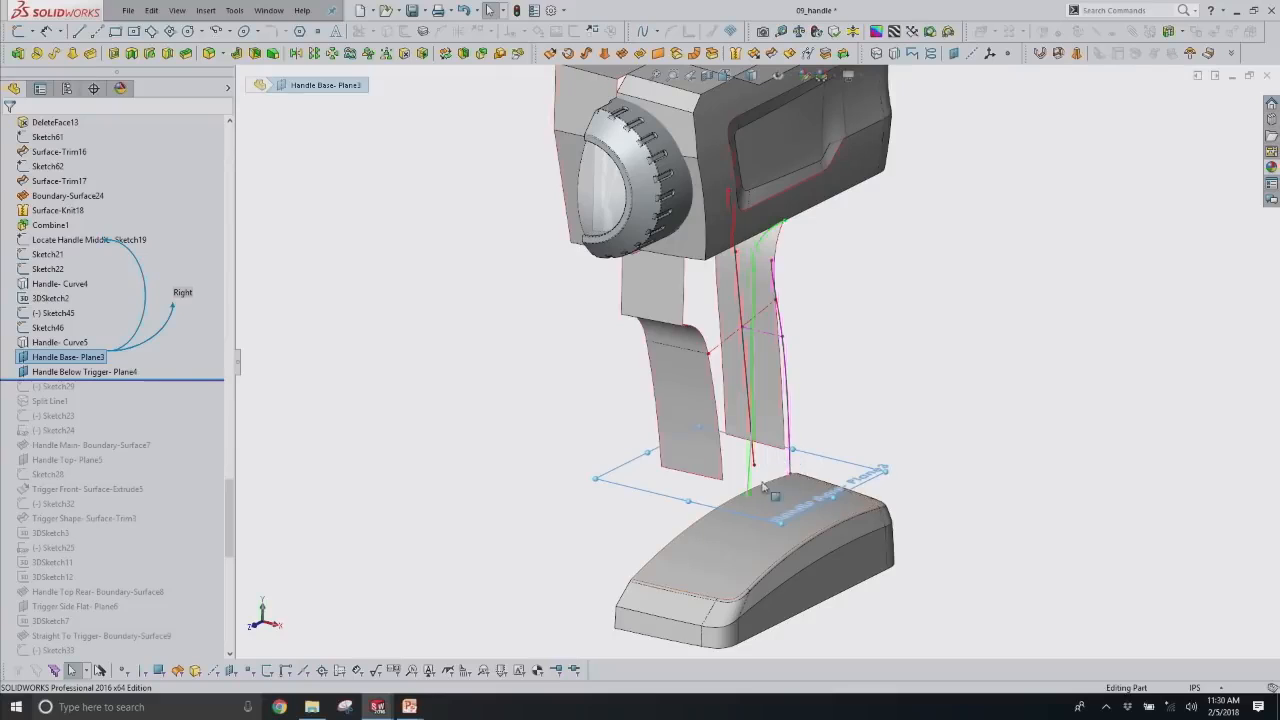
middle_drag(762, 484, 737, 478)
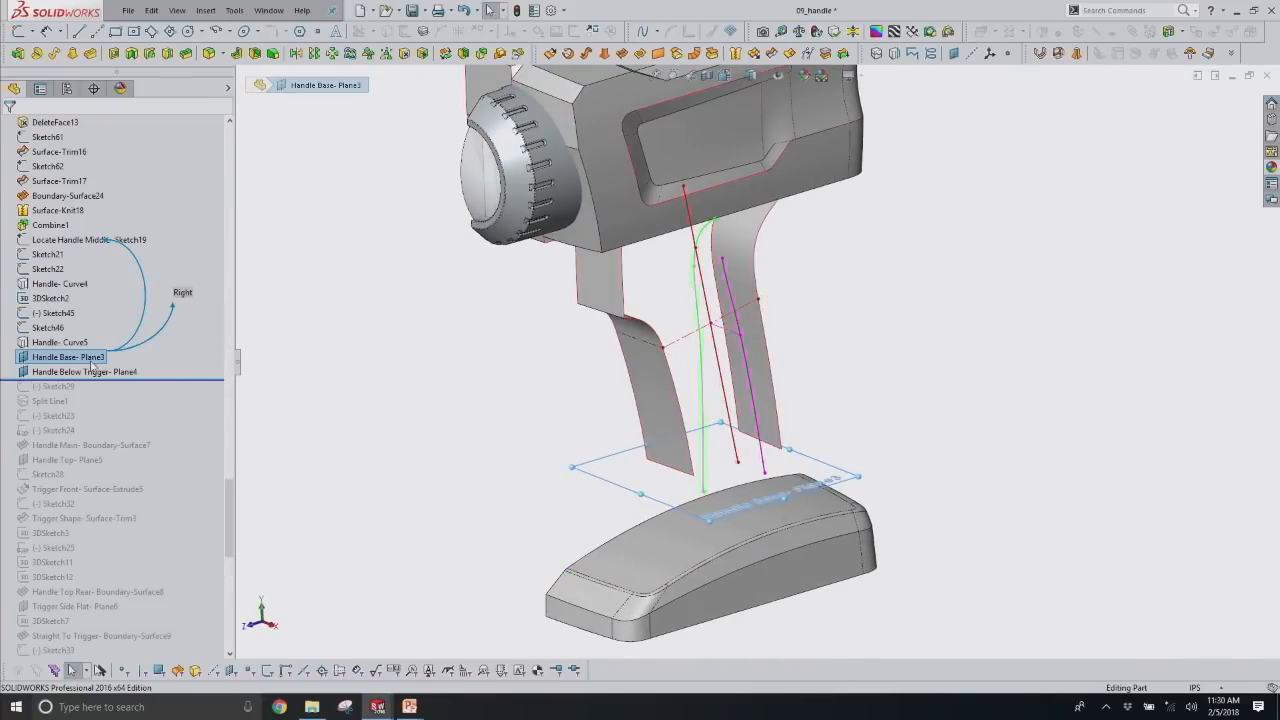
Examine the position of Handle Below Trigger- Plane4 relative to the handle curves.
click(130, 372)
scroll(625, 432, down, 2)
middle_drag(671, 380, 665, 348)
click(177, 365)
Roll the history forward through Sketch29, Split Line1 and Sketch23 to include Sketch24, and inspect the two handle profiles.
drag(182, 378, 180, 391)
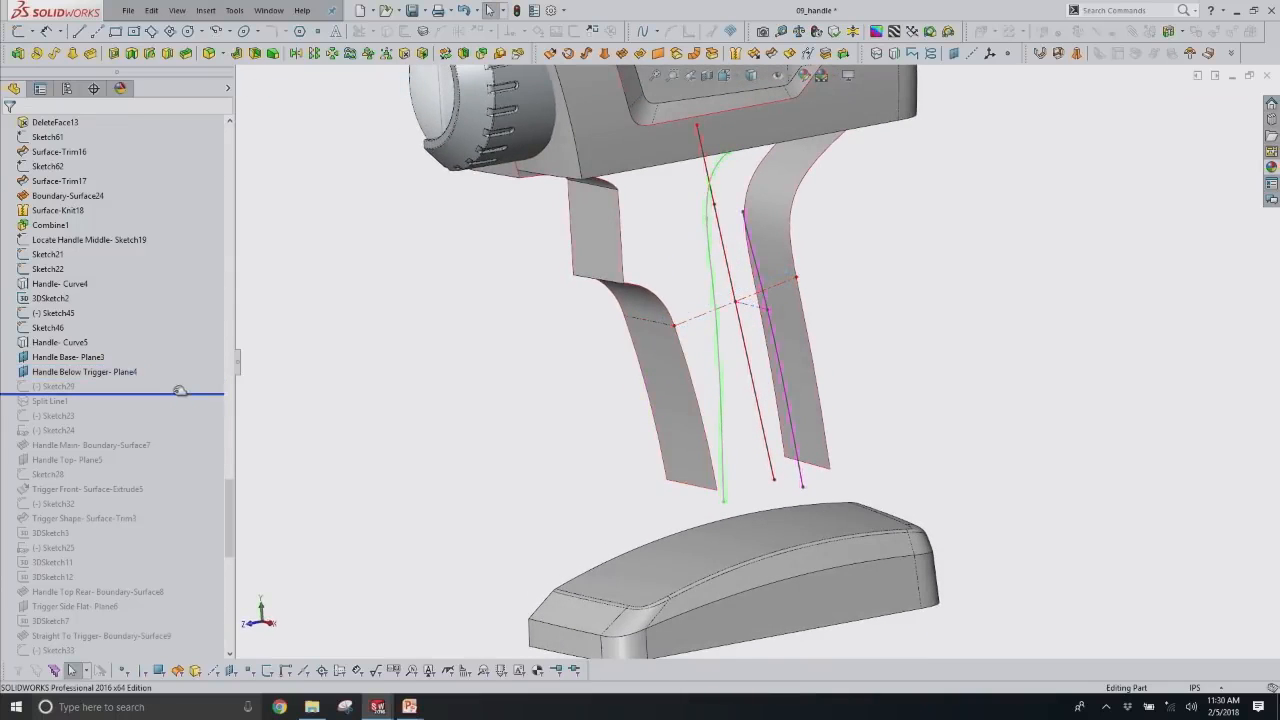
click(60, 390)
click(117, 402)
drag(118, 395, 118, 432)
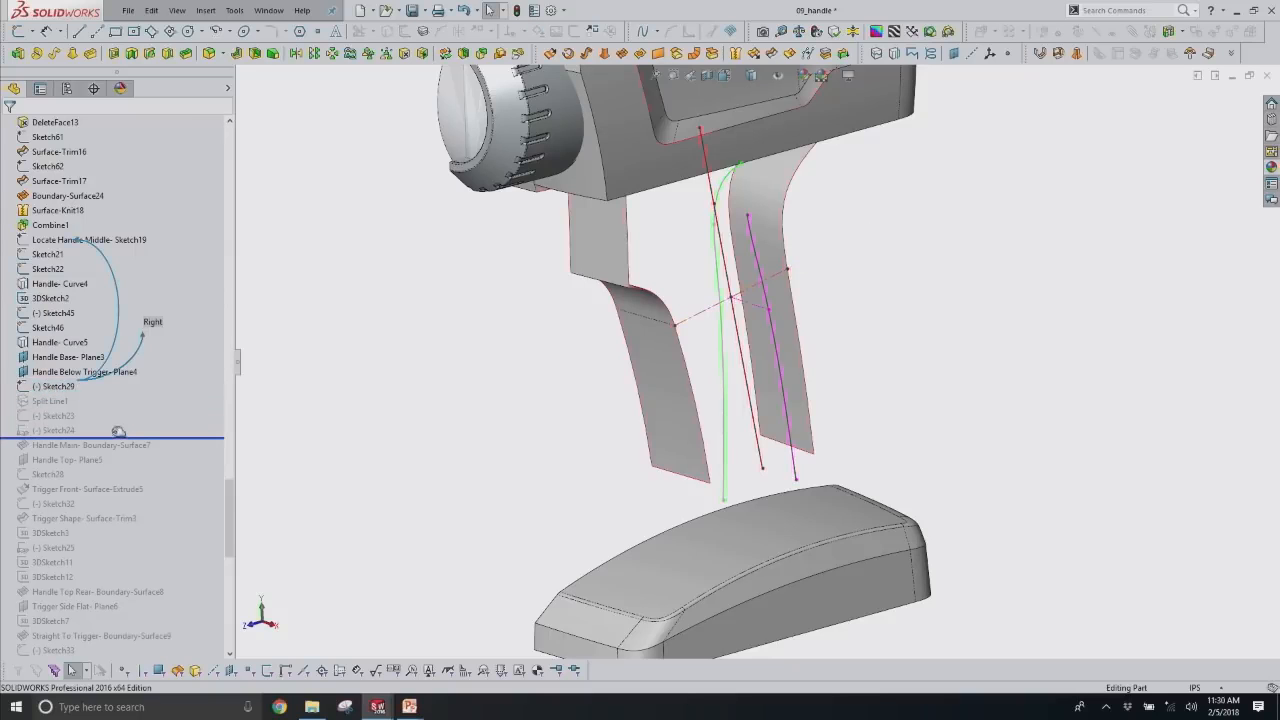
mouse_move(656, 382)
middle_down()
mouse_move(647, 367)
mouse_move(557, 354)
mouse_move(747, 378)
middle_up()
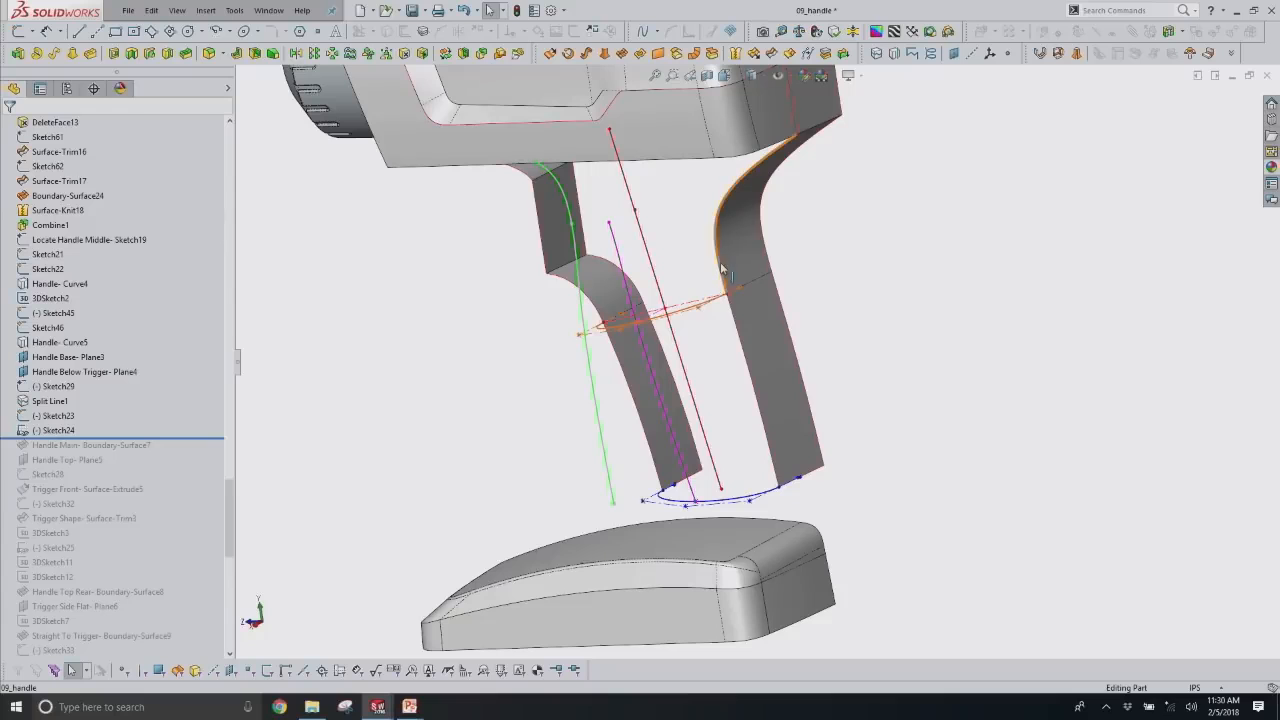
middle_drag(733, 329, 720, 343)
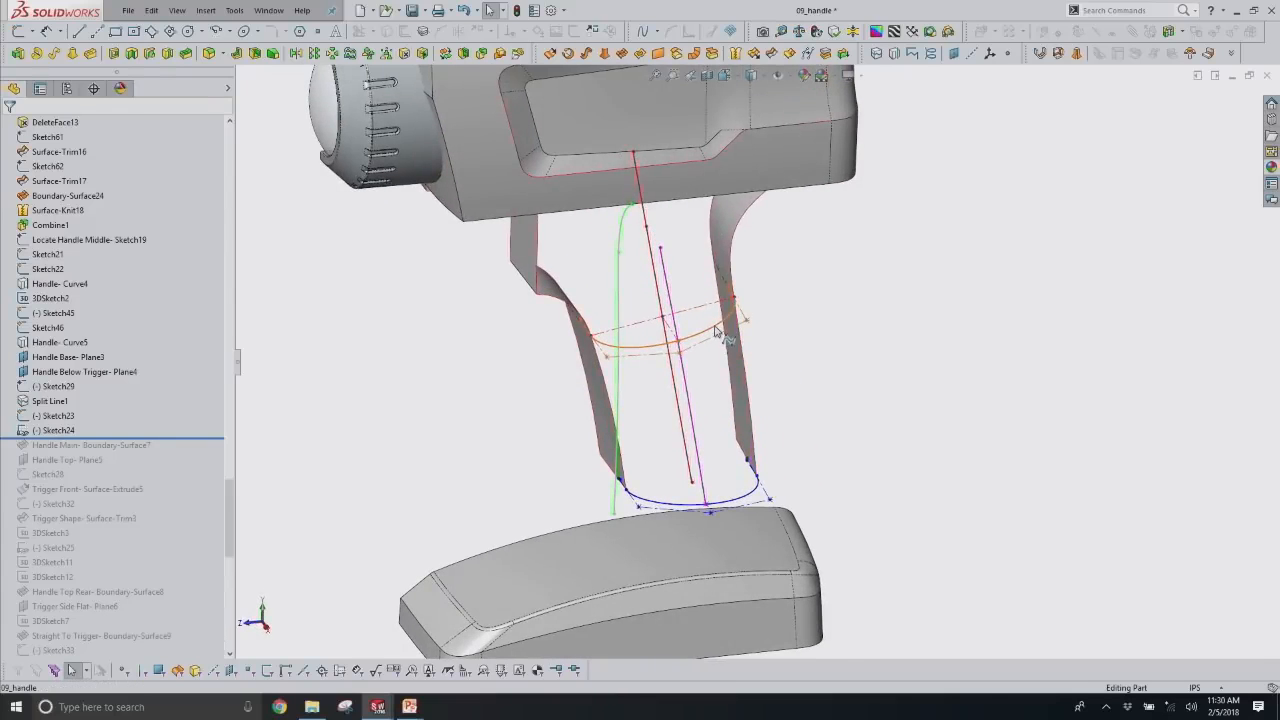
Open Sketch24 for editing and inspect the style spline's tangent relations and angled construction line at the handle's front edge.
click(716, 332)
click(751, 280)
middle_drag(621, 370, 671, 380)
scroll(671, 380, down, 2)
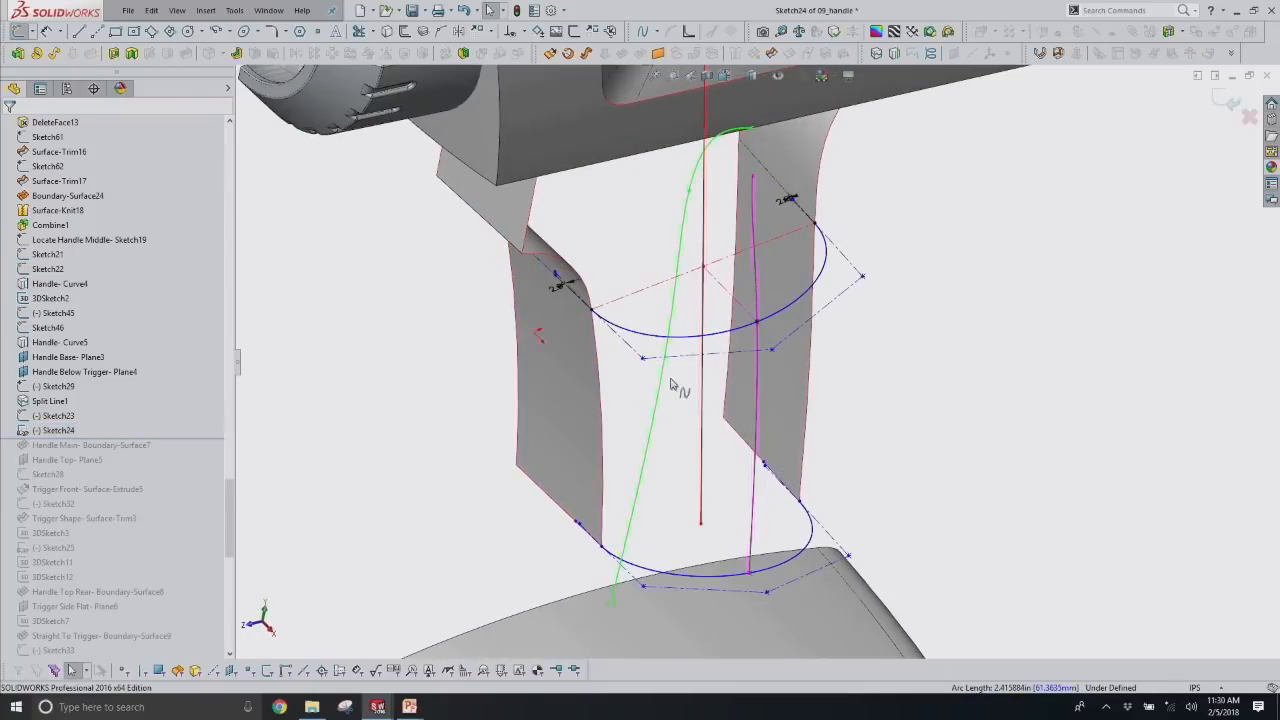
click(626, 330)
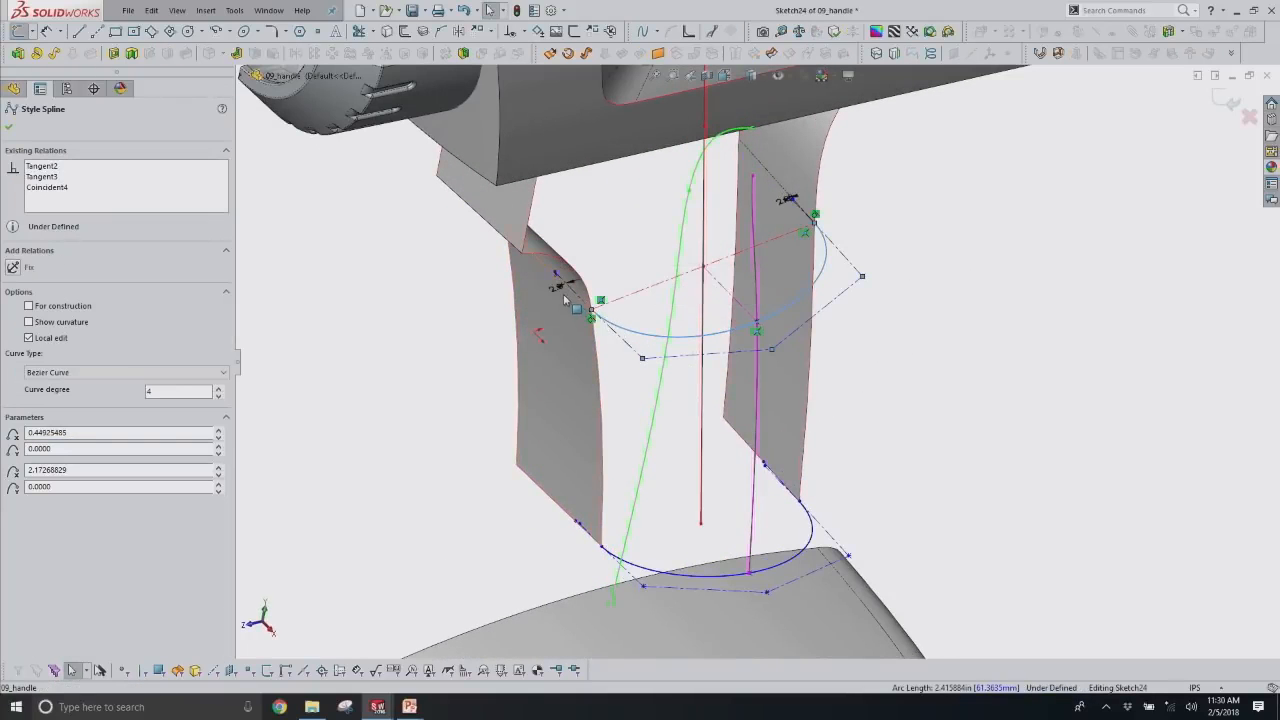
scroll(598, 304, down, 4)
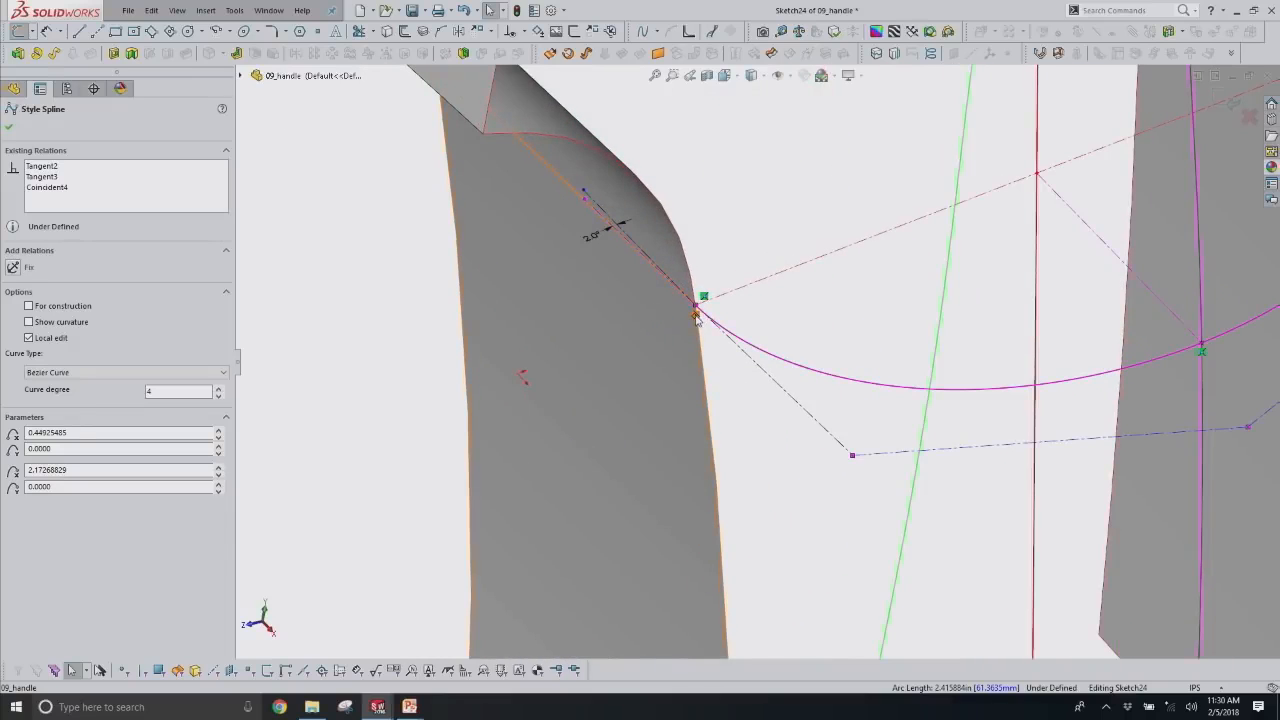
scroll(697, 318, up, 3)
middle_drag(700, 362, 703, 382)
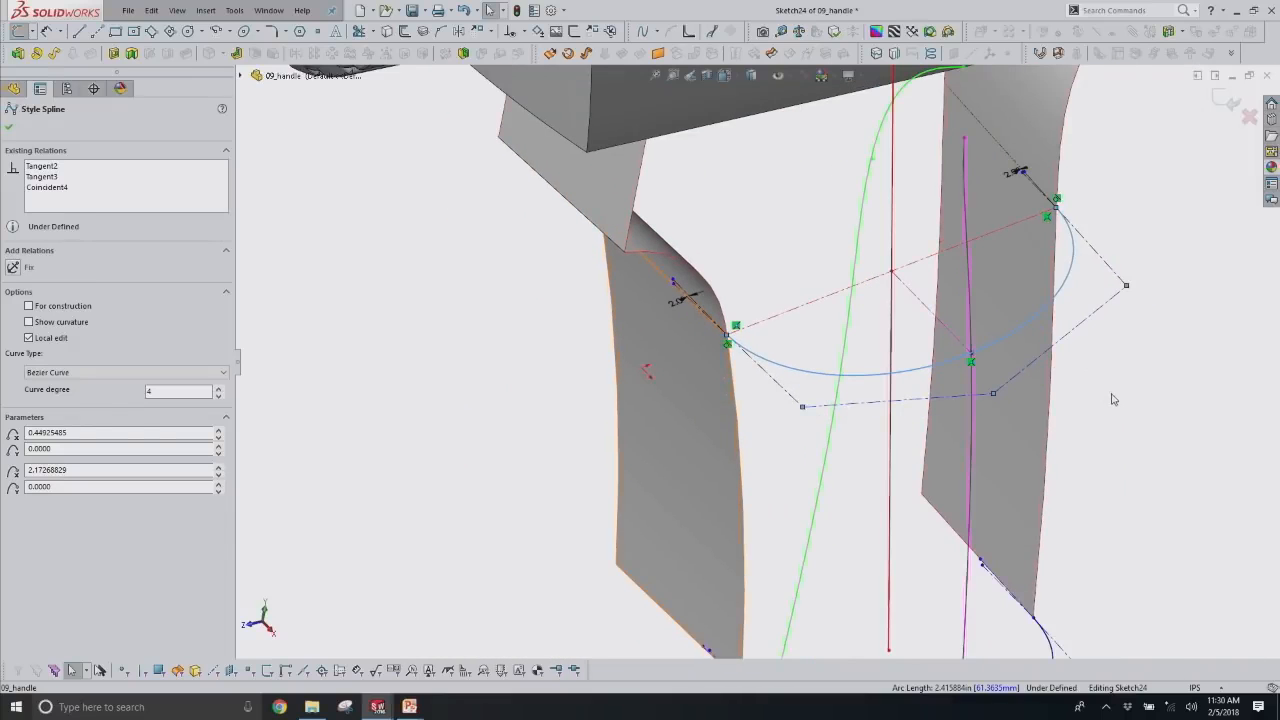
Inspect the point tying the Sketch24 spline to the purple guide curve, and leave the sketch unchanged.
key(Escape)
click(971, 356)
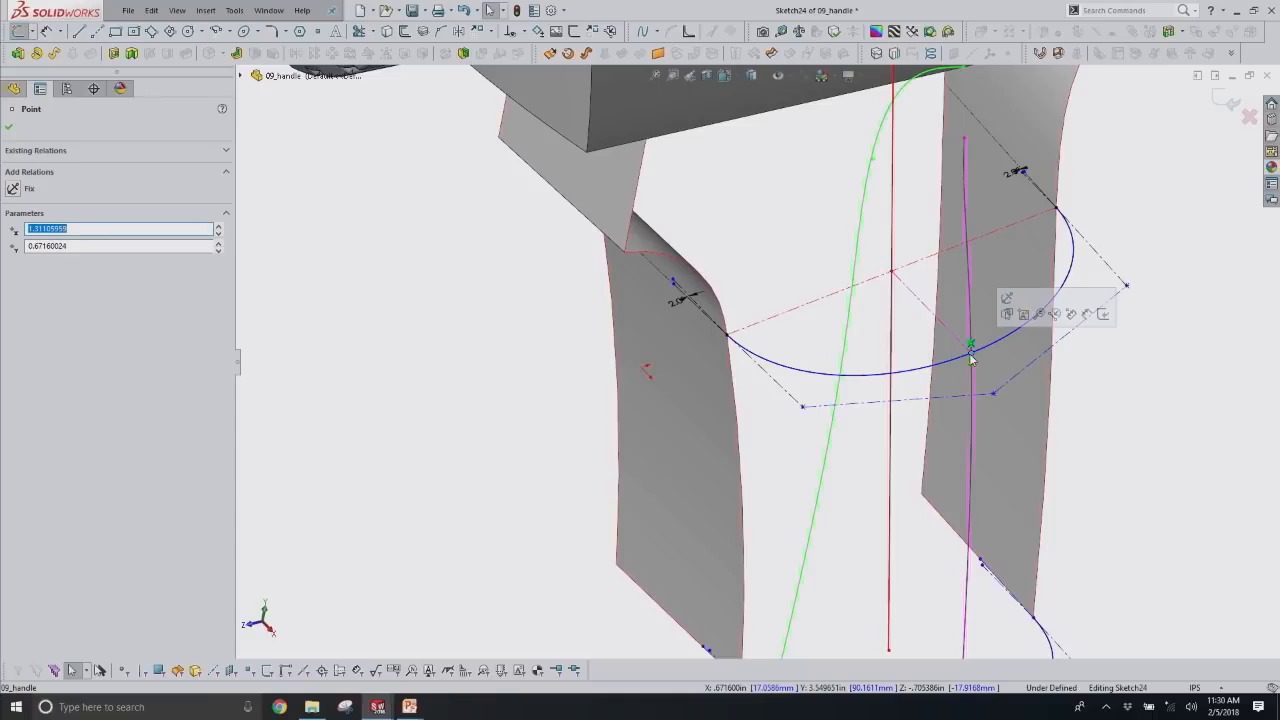
click(973, 360)
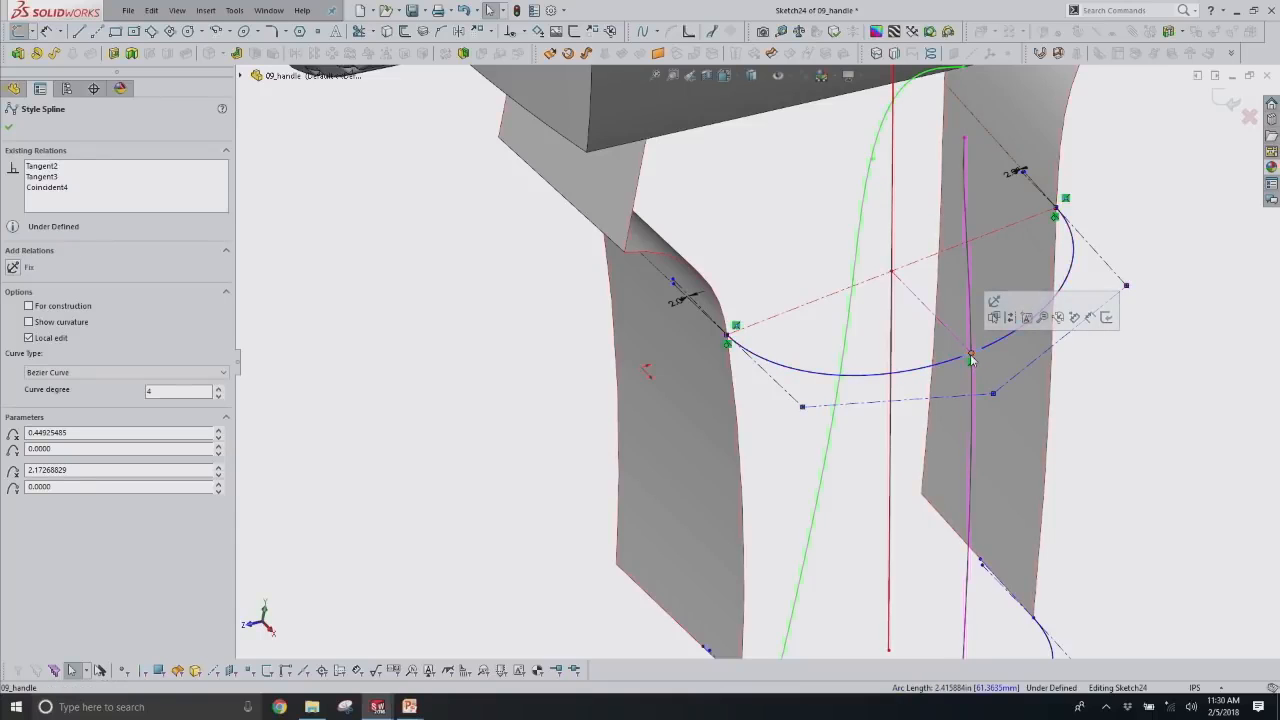
middle_drag(971, 402, 955, 380)
scroll(972, 376, up, 3)
click(1014, 394)
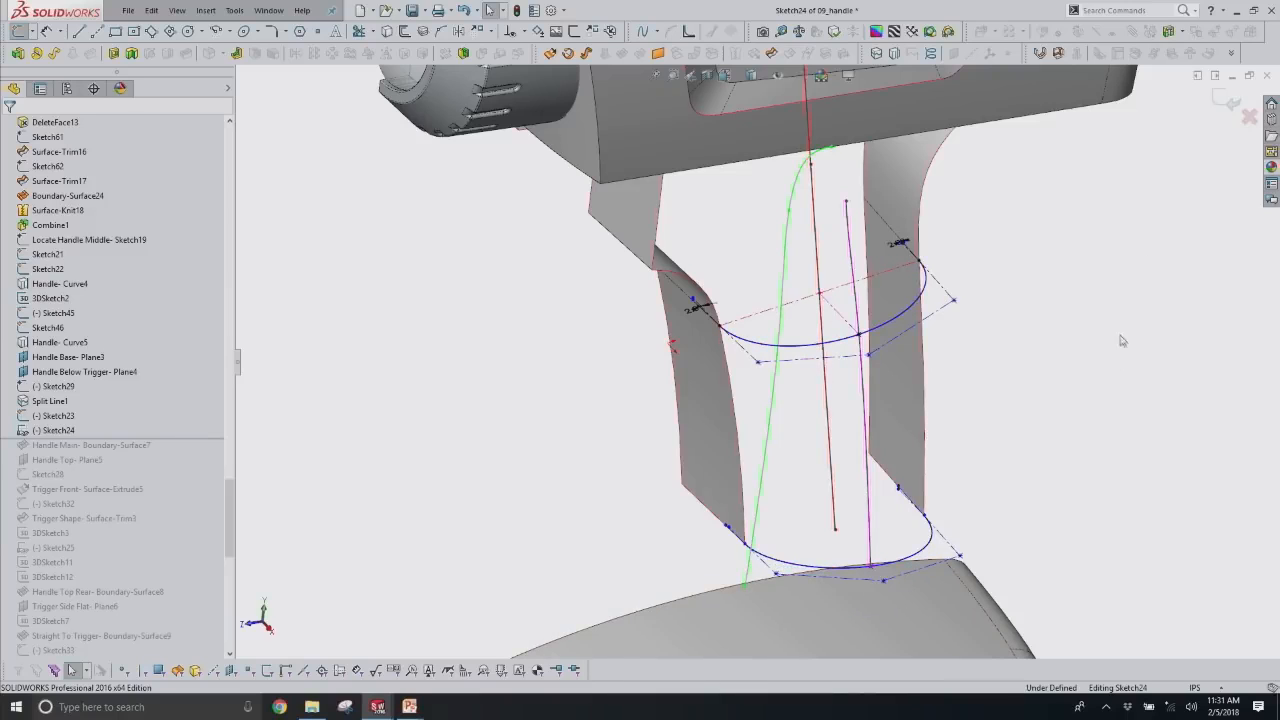
click(1229, 101)
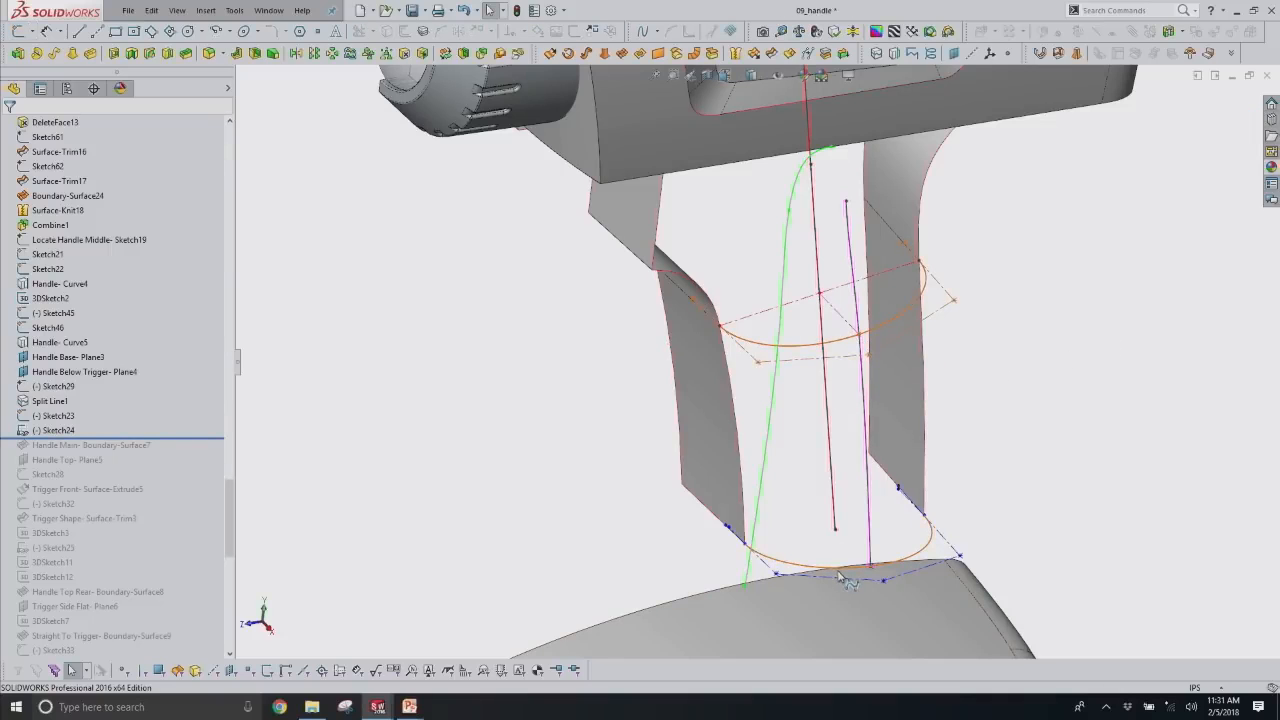
Roll the feature history forward to include Handle Main- Boundary-Surface7.
mouse_move(840, 560)
middle_down()
mouse_move(803, 454)
mouse_move(860, 450)
middle_up()
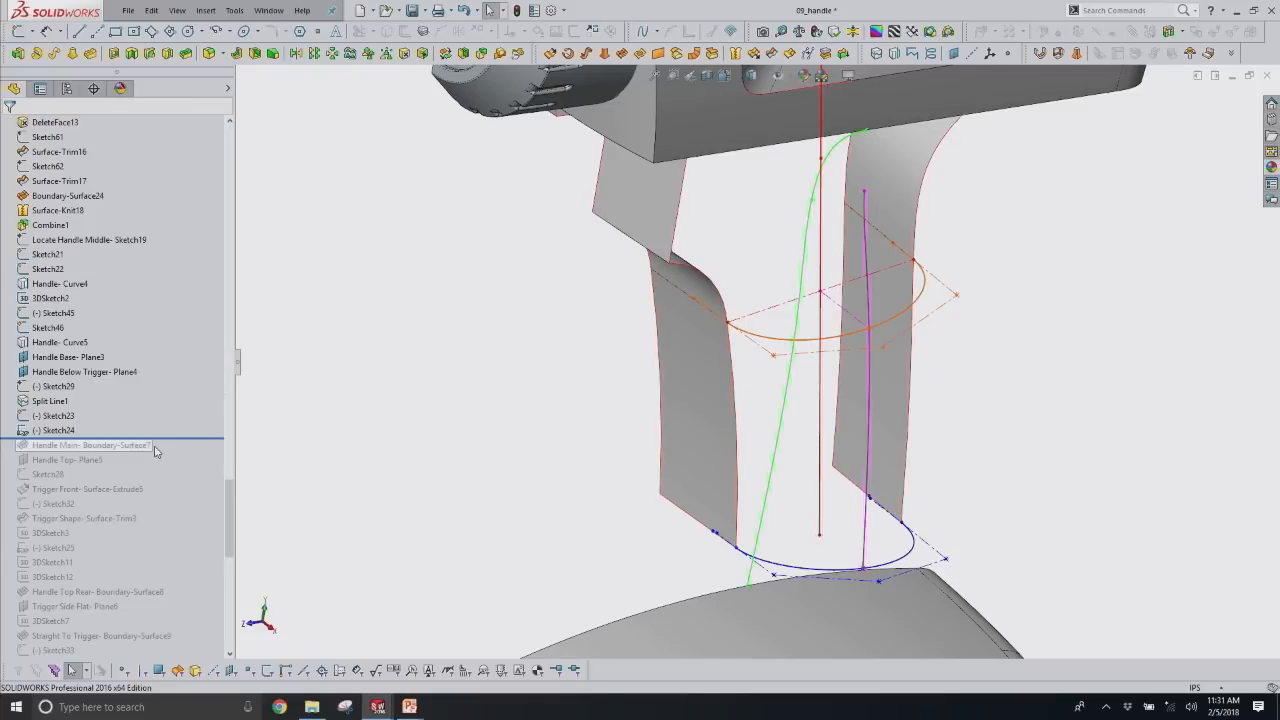
scroll(174, 440, down, 1)
drag(170, 398, 164, 410)
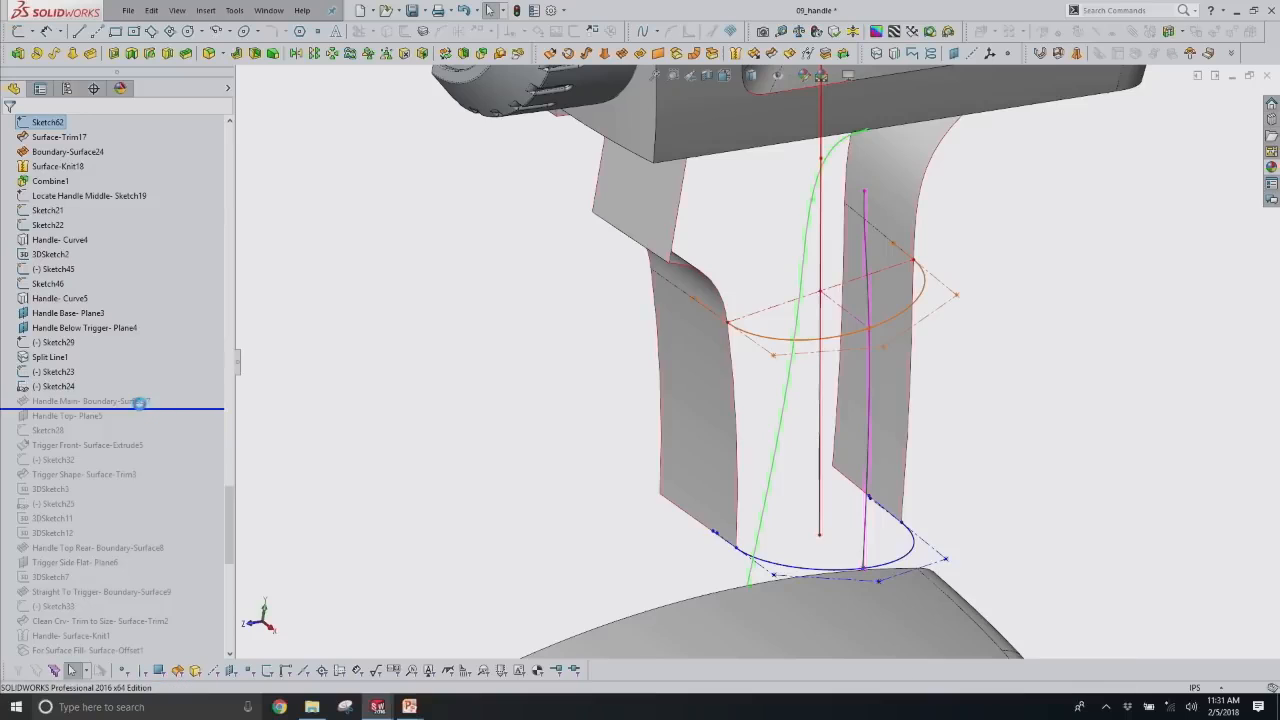
Review the Handle Main- Boundary-Surface7 definition with curvature combs off, checking its Direction 2 curves Sketch23 and Sketch24, and cancel out.
click(128, 402)
click(140, 366)
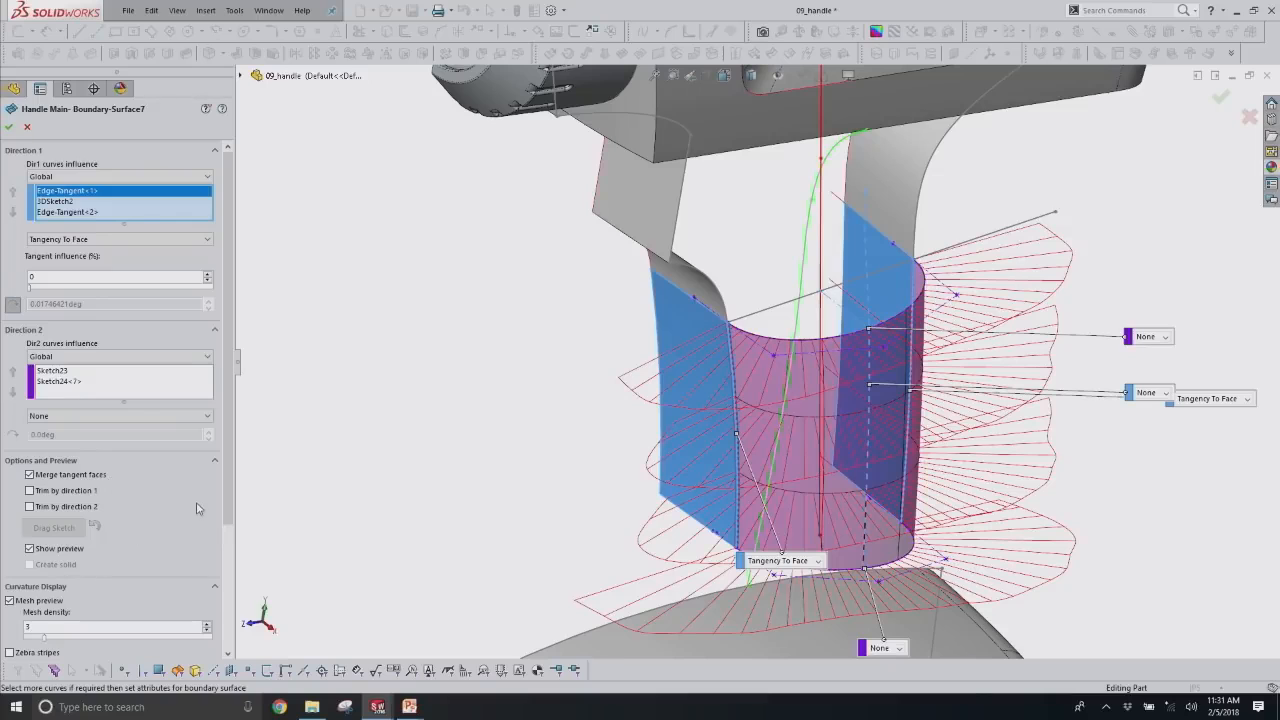
scroll(197, 509, down, 3)
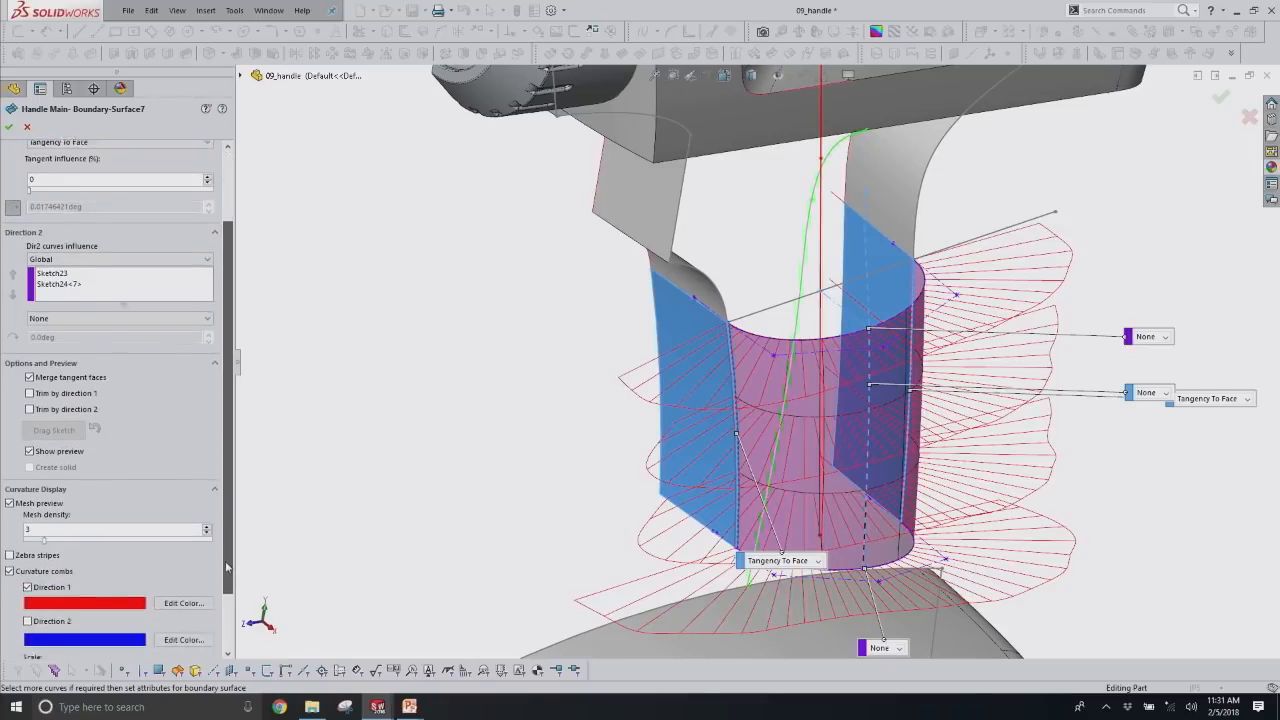
click(68, 563)
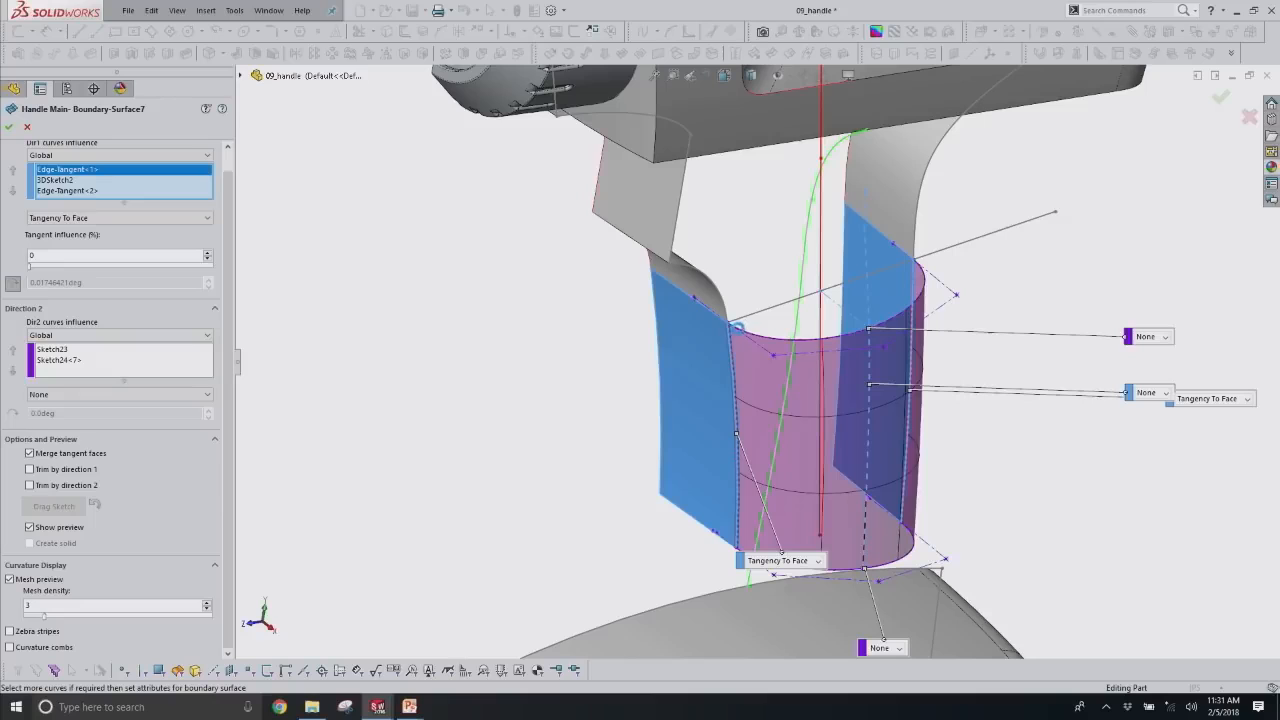
click(68, 358)
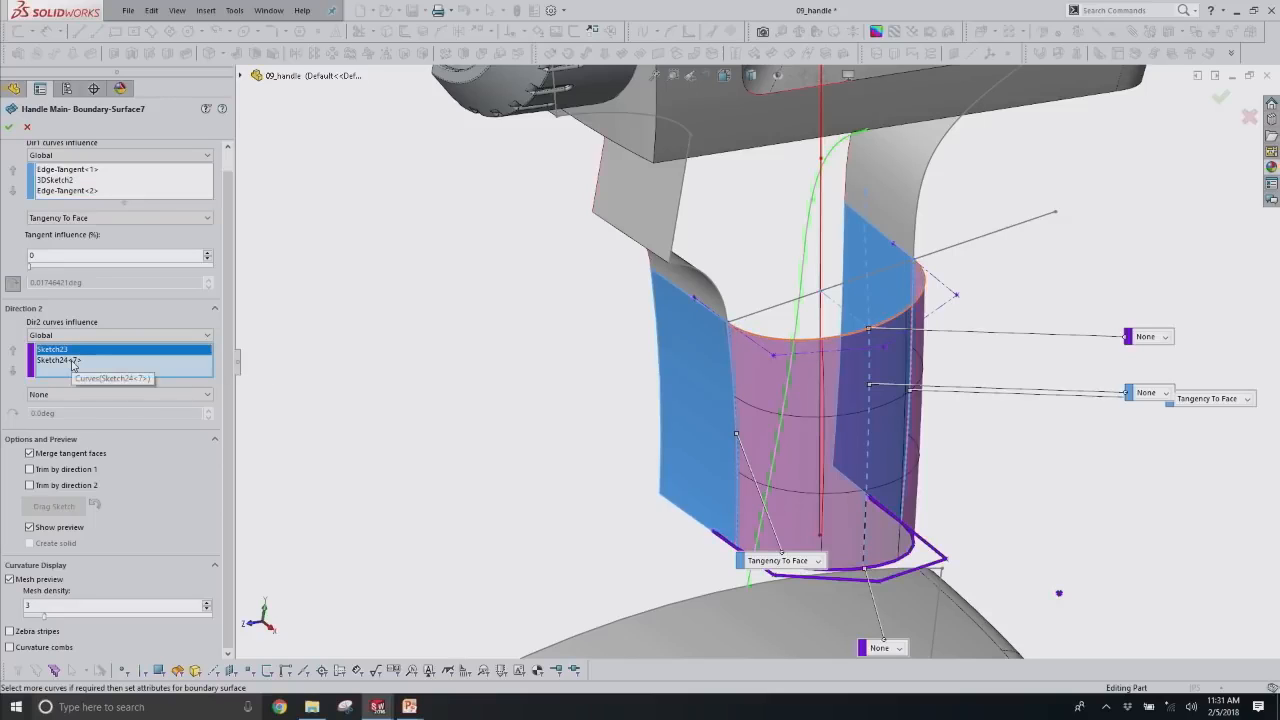
click(27, 128)
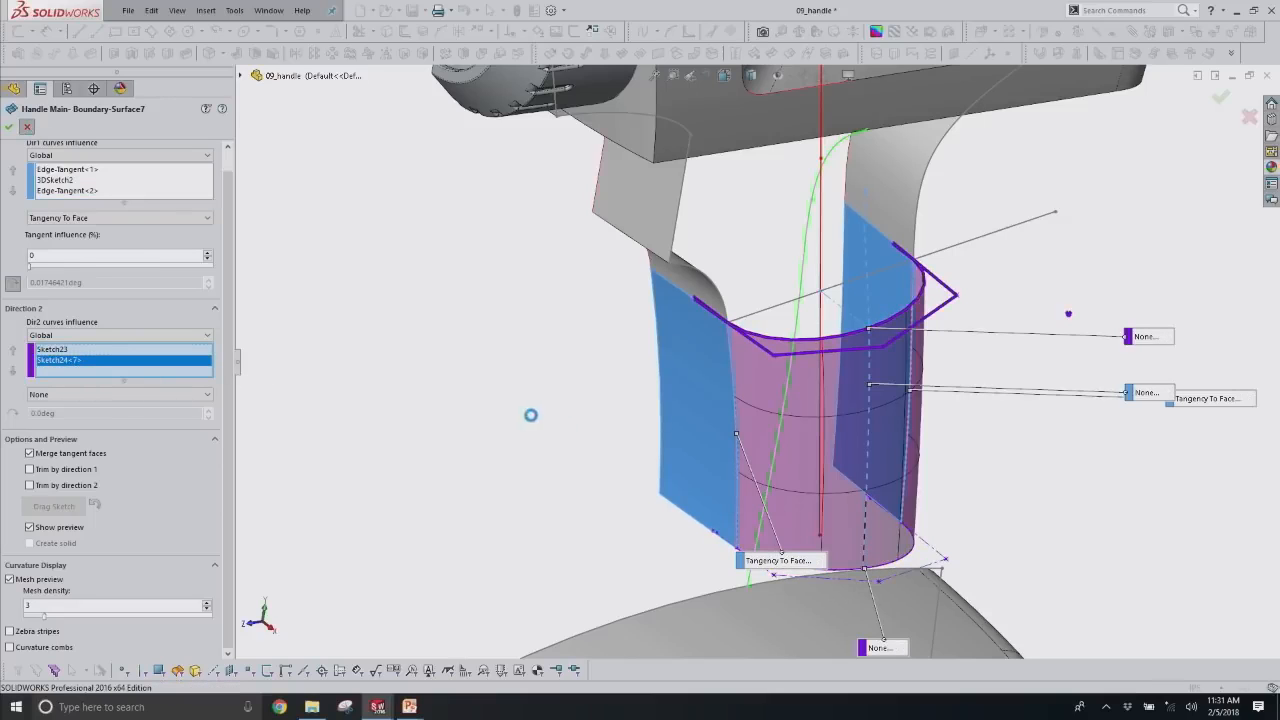
Hide the purple guide curve and the long green curve running down the handle.
middle_drag(1080, 520, 950, 414)
right_click(811, 301)
click(834, 277)
right_click(778, 298)
click(804, 277)
Examine the main handle boundary surface and its end profiles from the side and from below.
middle_drag(842, 382, 820, 376)
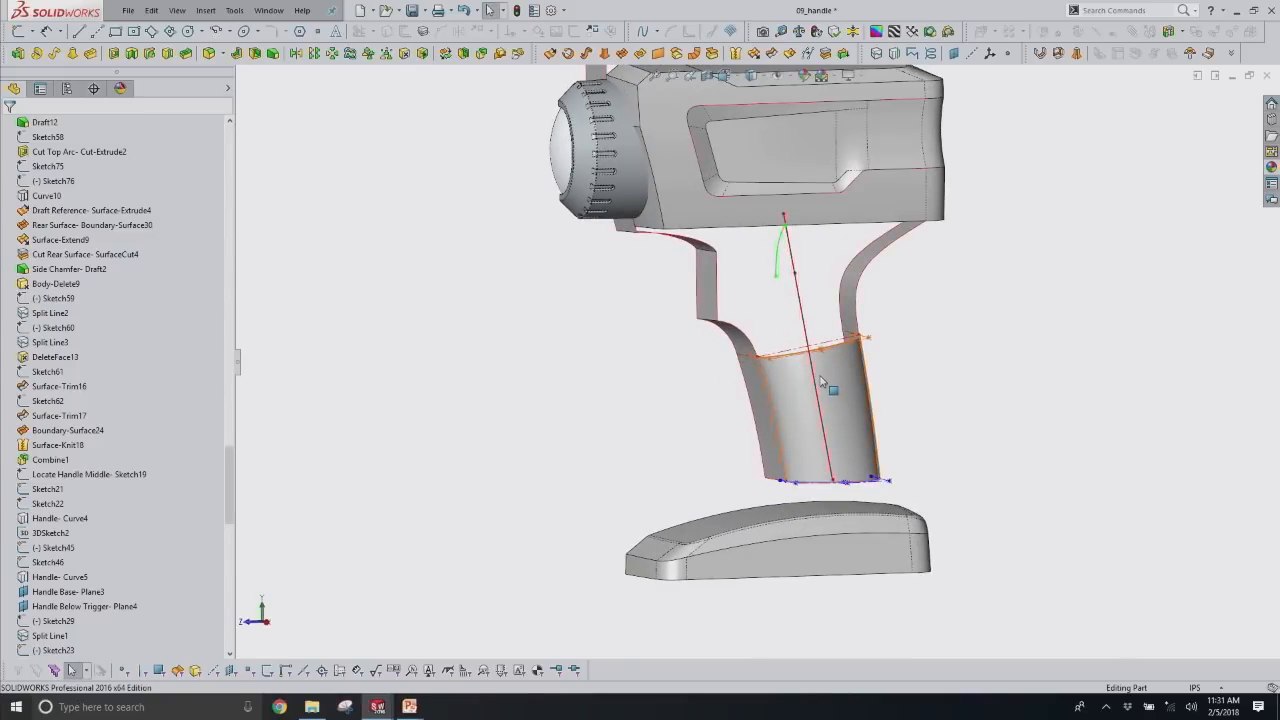
scroll(829, 385, down, 2)
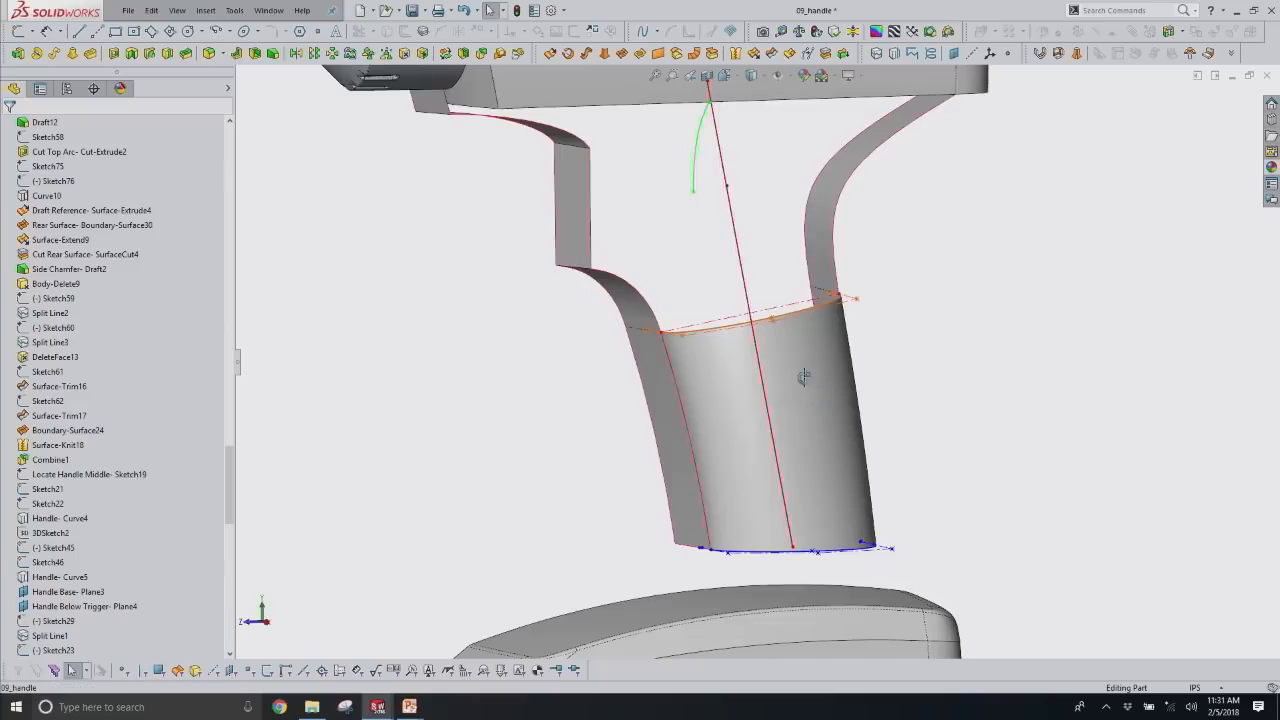
scroll(808, 369, down, 2)
middle_drag(740, 338, 731, 271)
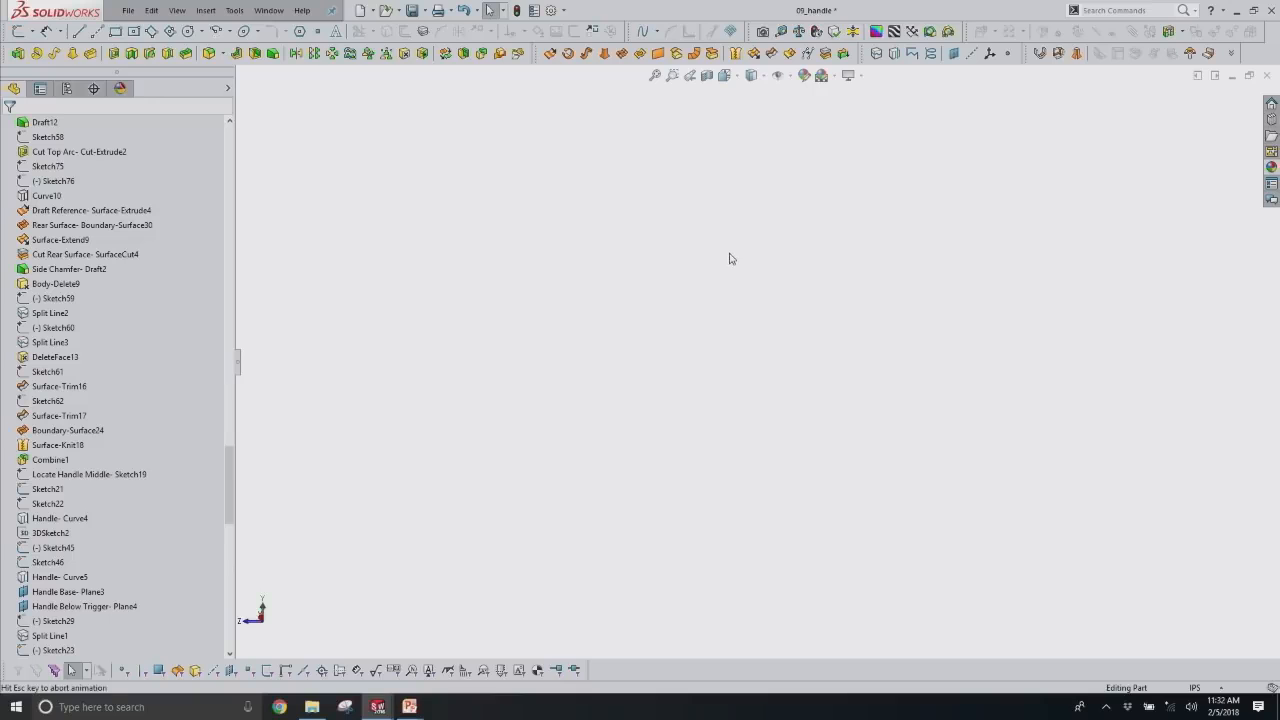
middle_drag(838, 366, 864, 320)
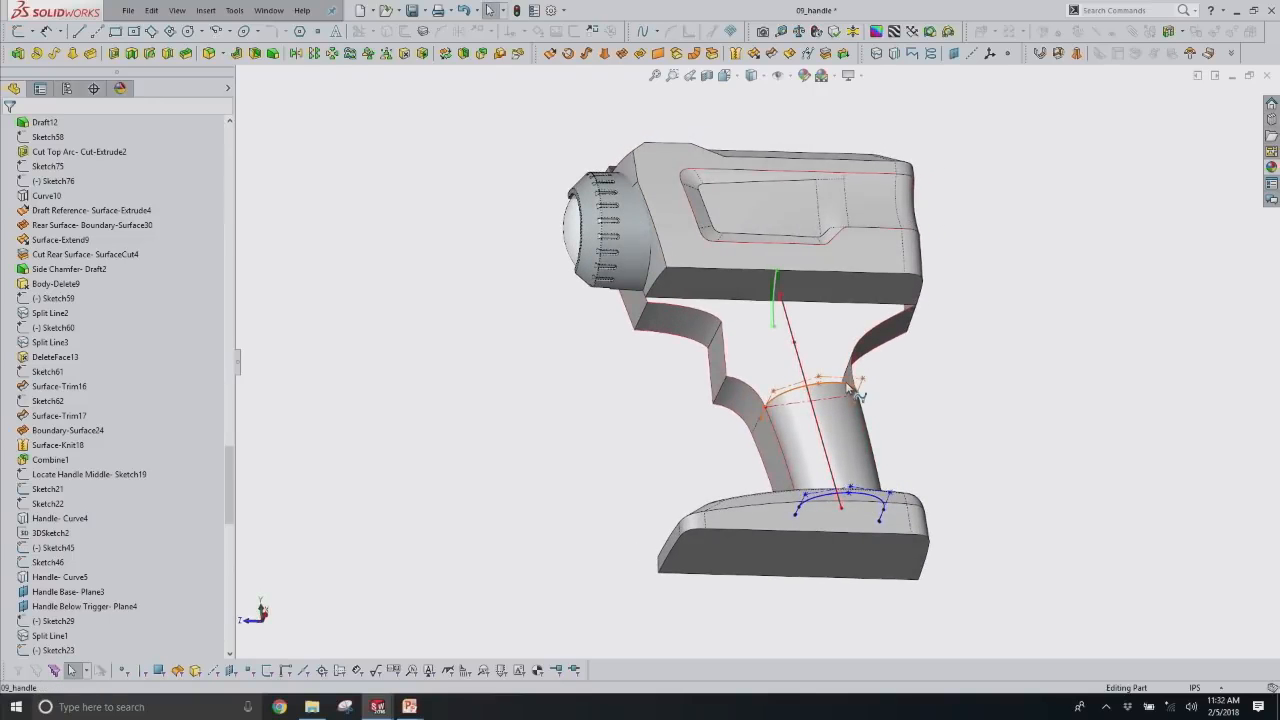
middle_drag(826, 323, 855, 333)
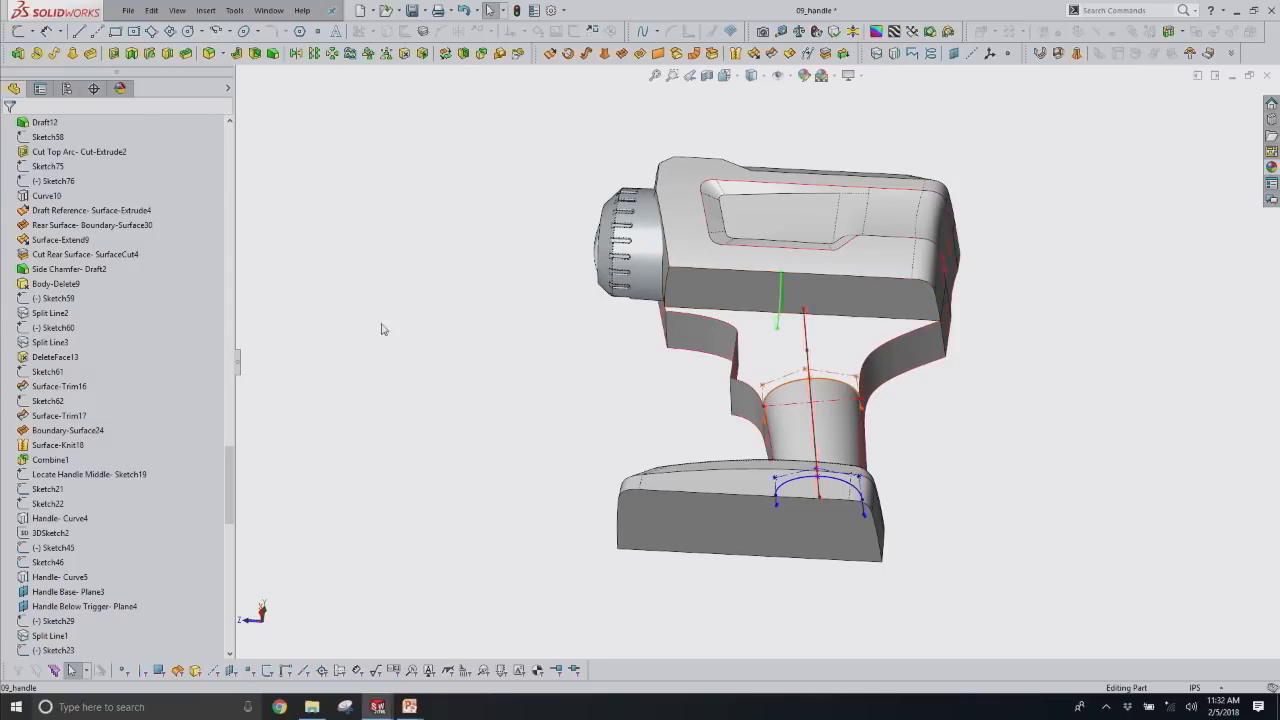
Roll the feature history forward to include Handle Top- Plane5.
drag(228, 465, 230, 525)
middle_drag(700, 388, 690, 490)
drag(166, 276, 95, 286)
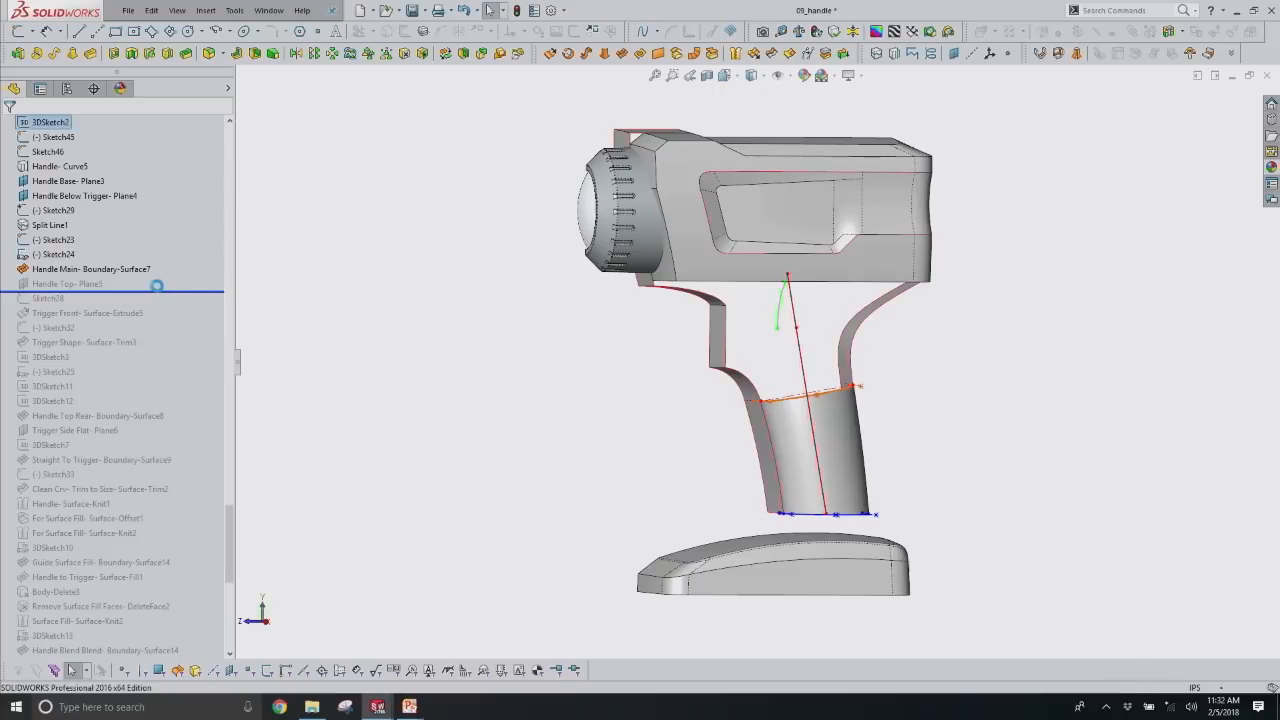
Examine how Handle Top- Plane5 sits between the main handle surface and the upper body from several angles.
click(95, 284)
middle_drag(776, 328, 800, 385)
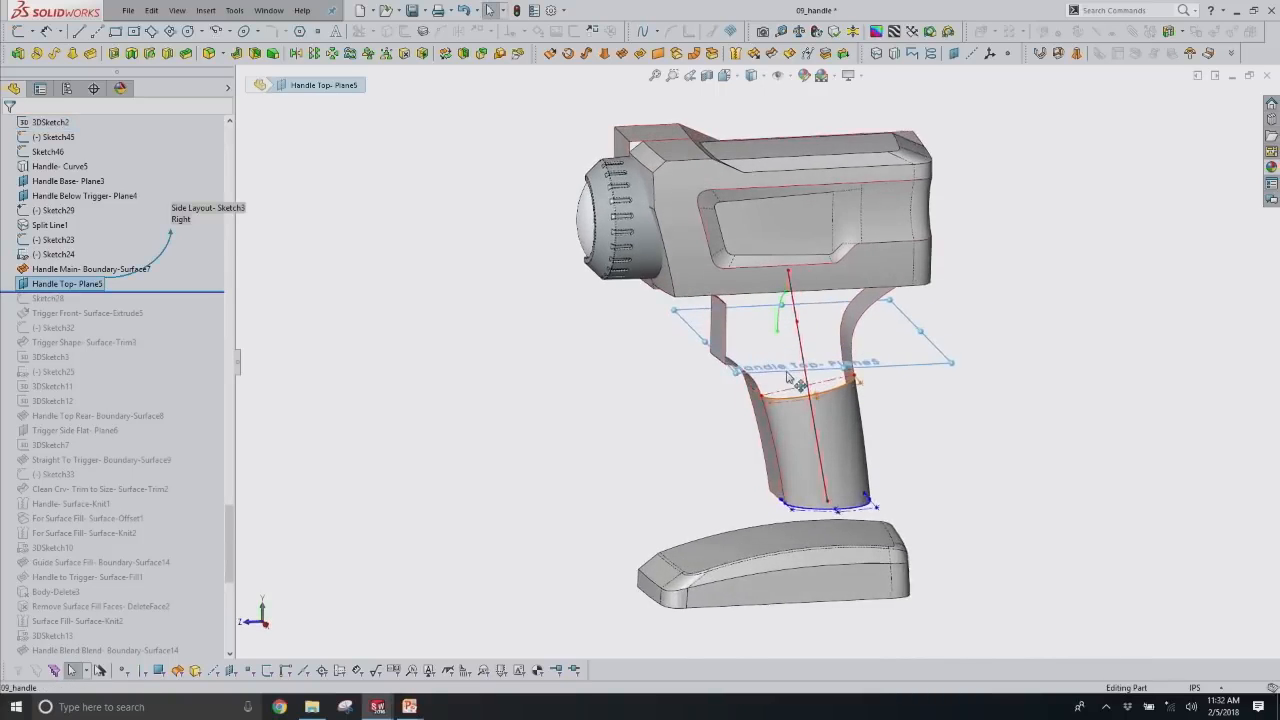
scroll(800, 383, down, 2)
middle_drag(754, 297, 779, 313)
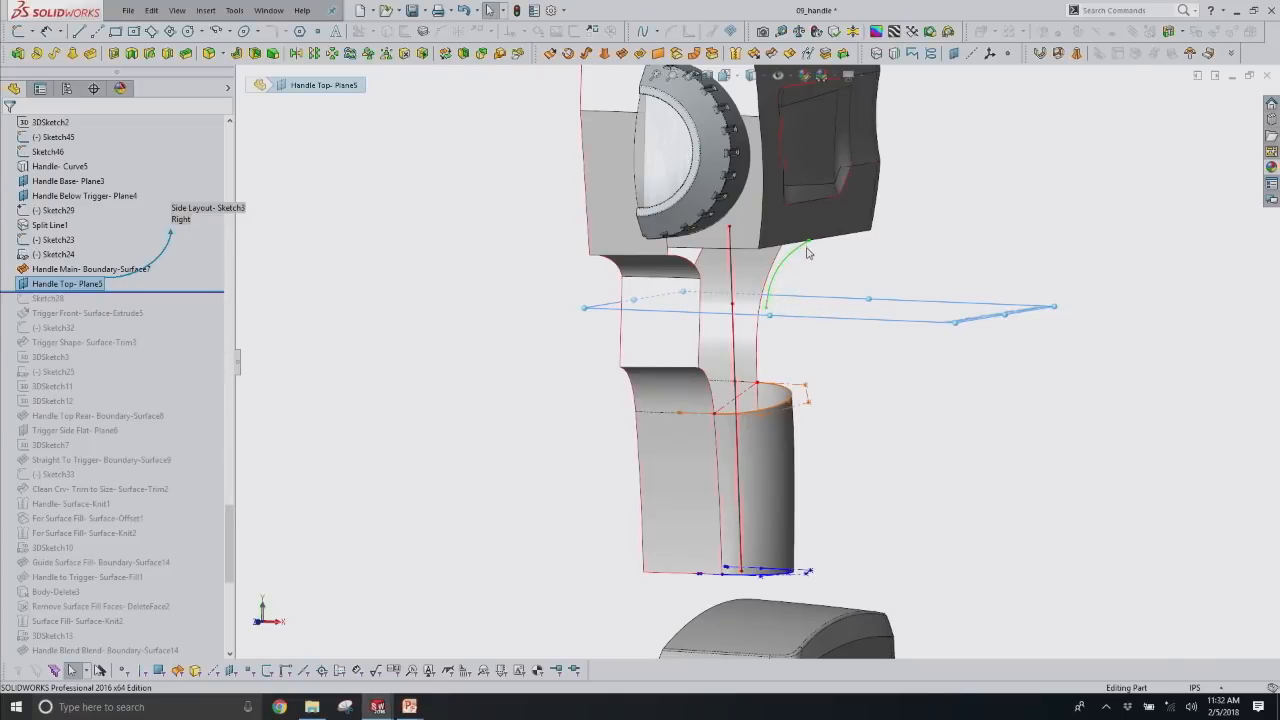
scroll(807, 308, up, 2)
middle_drag(807, 308, 748, 363)
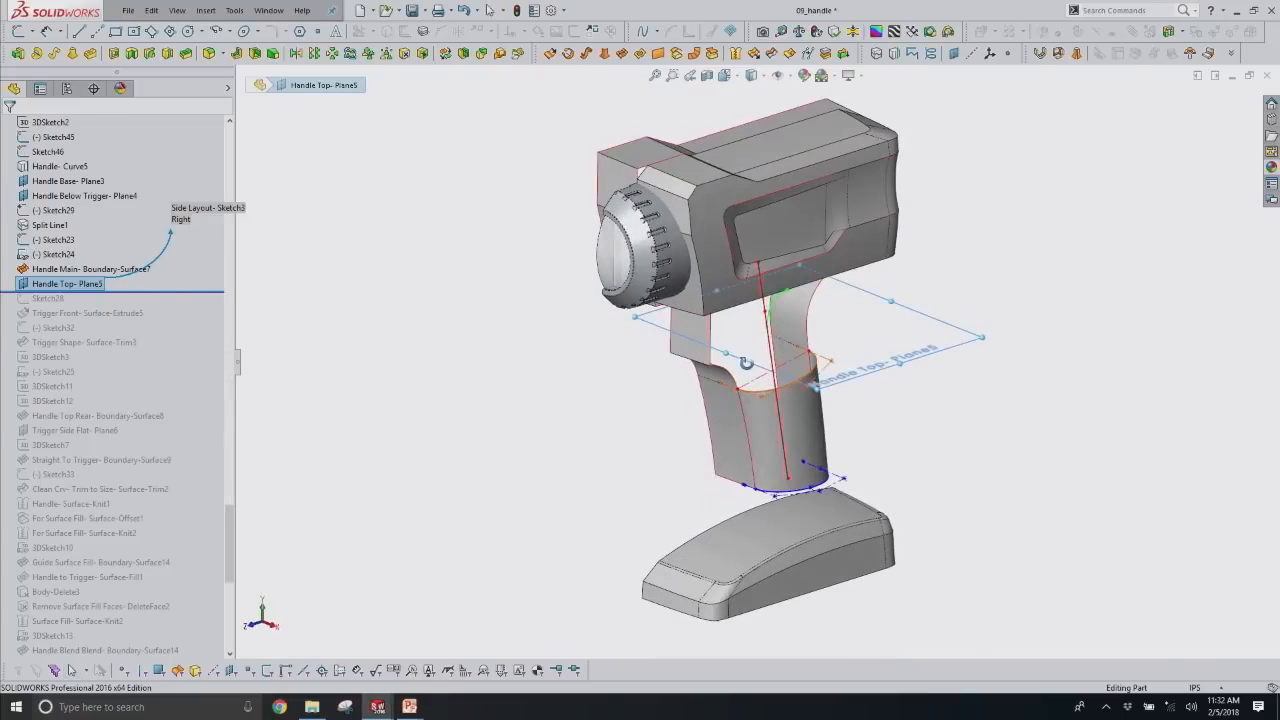
Roll the feature history forward to include Sketch28, inspect that sketch in edit mode, and leave it without changes.
drag(197, 290, 197, 306)
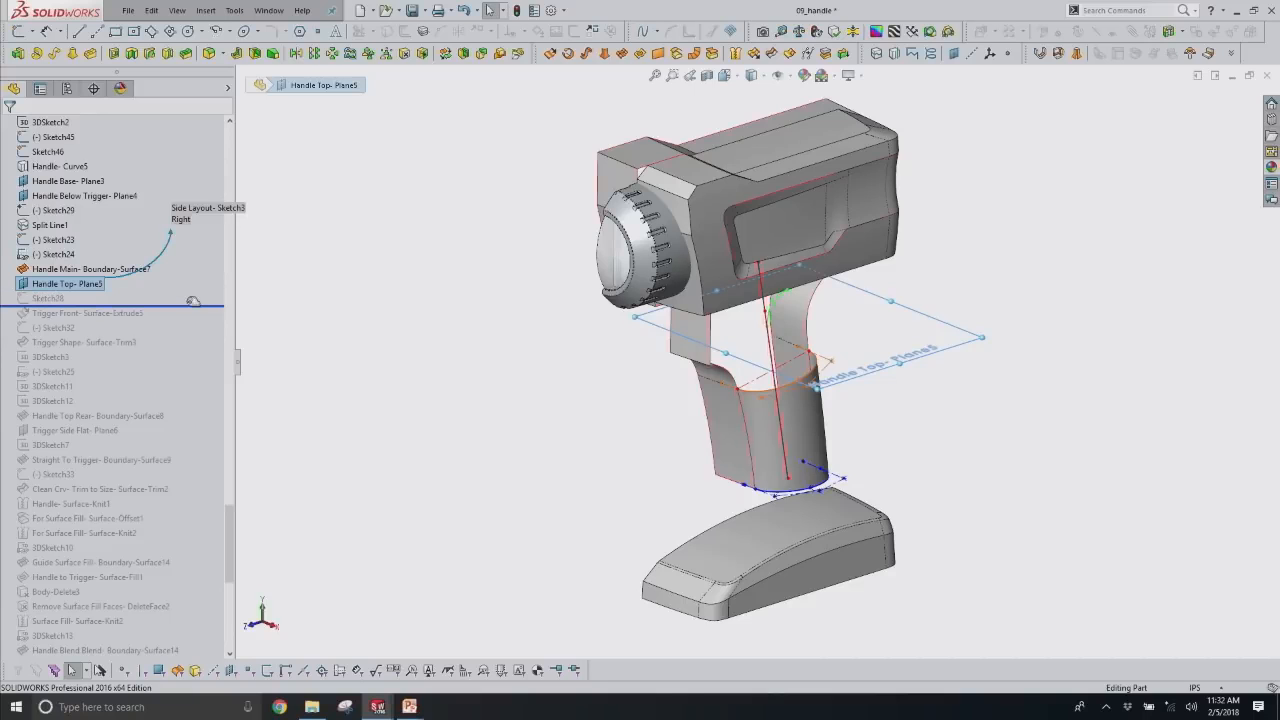
click(50, 298)
click(58, 266)
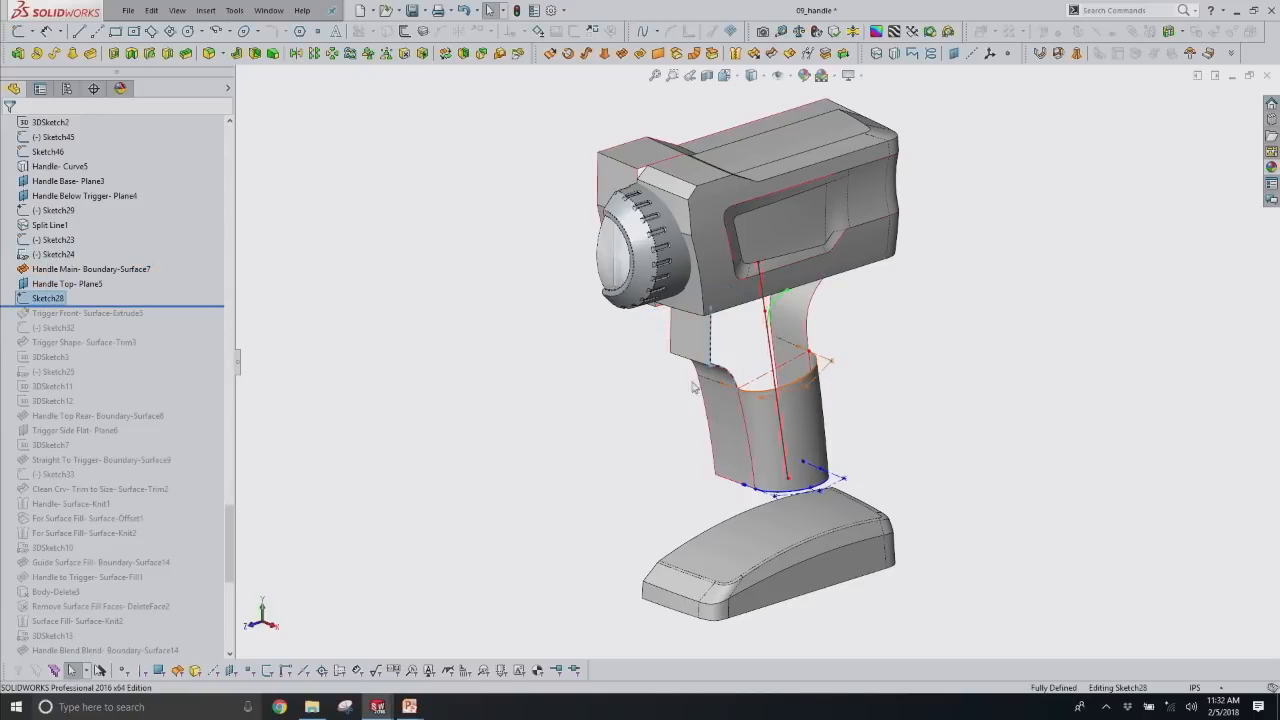
scroll(761, 376, down, 1)
mouse_move(761, 376)
middle_down()
mouse_move(716, 313)
mouse_move(760, 318)
middle_up()
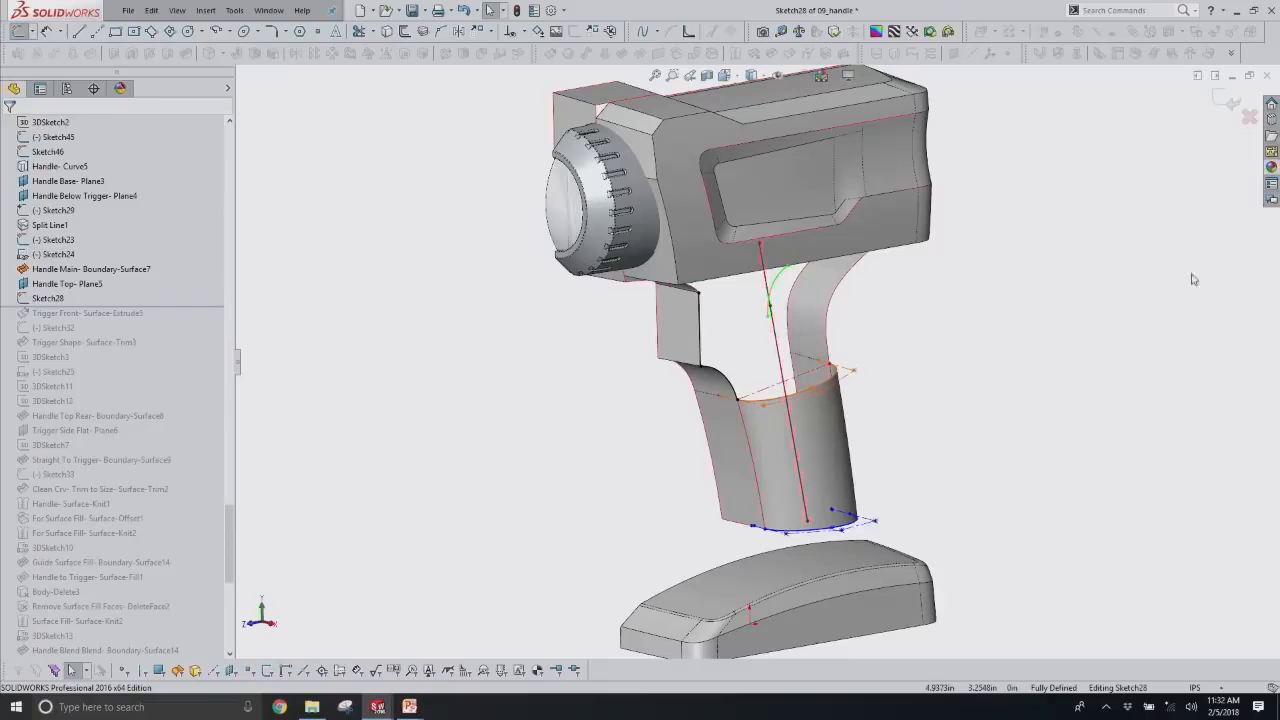
click(1250, 118)
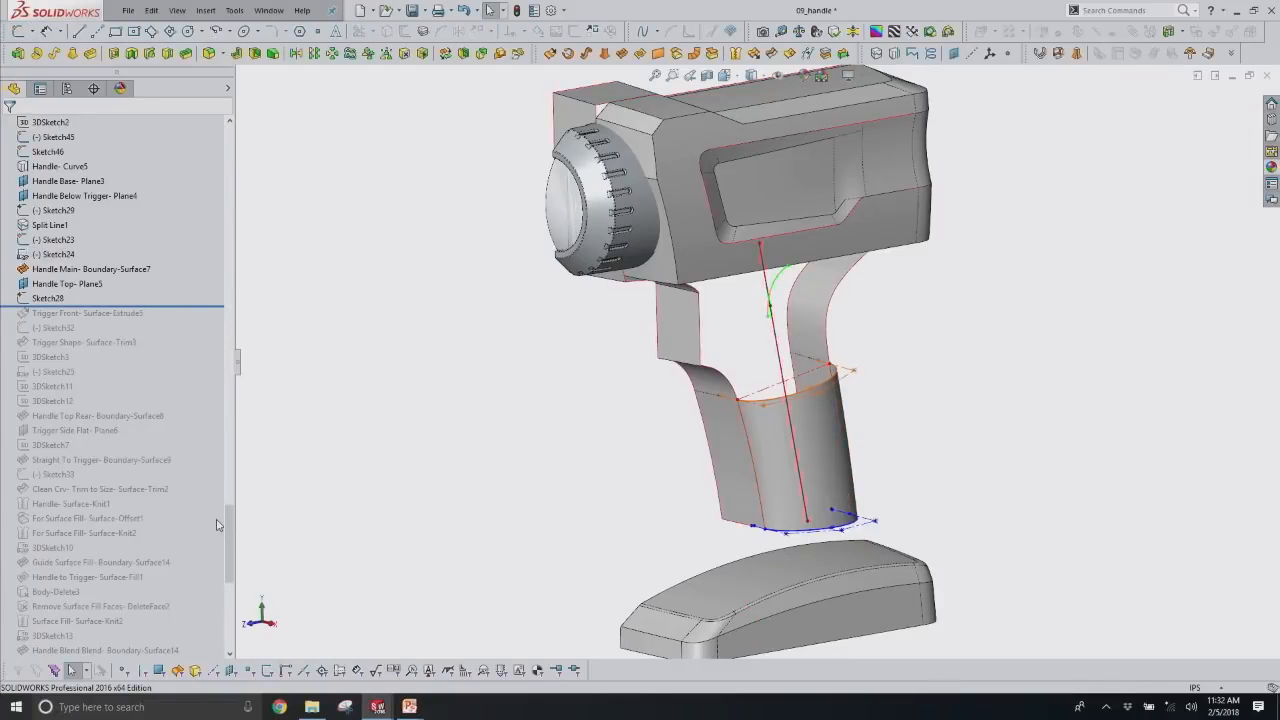
Roll the feature history forward to include the Trigger Front- Surface-Extrude5 surface and Sketch32.
mouse_move(229, 527)
mouse_down()
mouse_move(242, 416)
mouse_move(239, 512)
mouse_up()
scroll(158, 411, down, 1)
drag(162, 381, 166, 408)
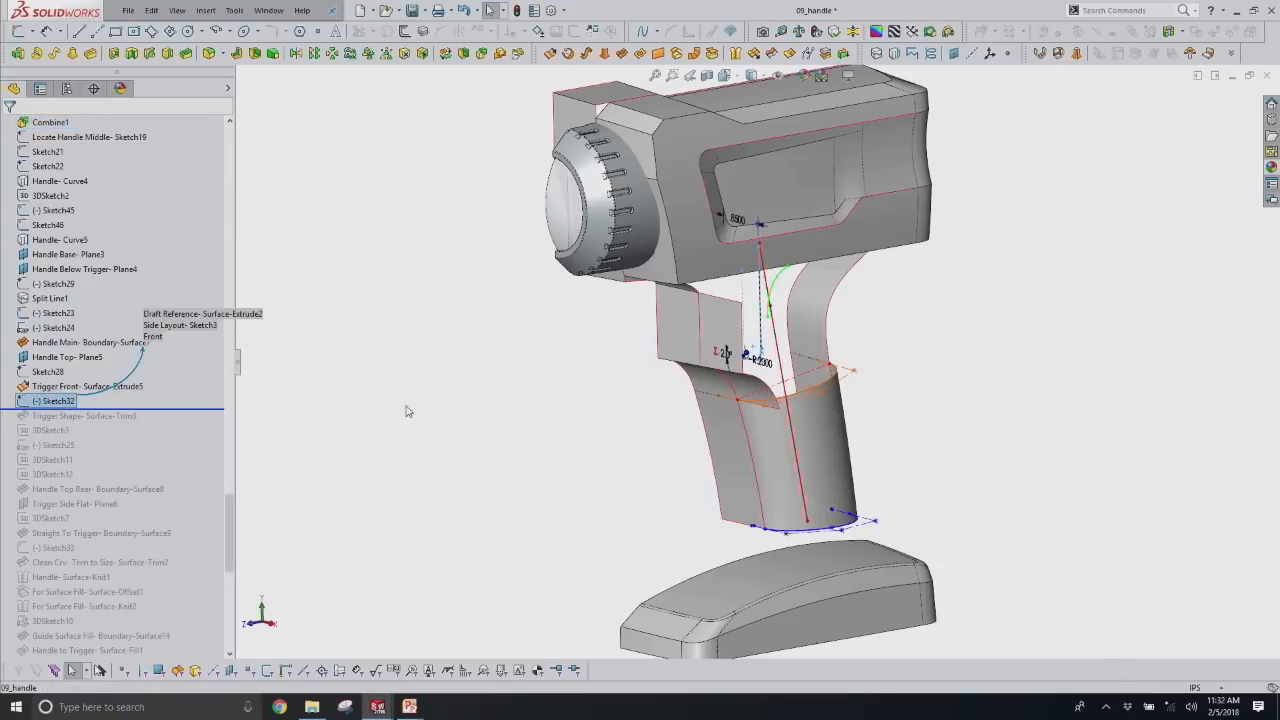
Examine the extruded trigger front surface and how it meets the main handle surface from the front and at an angle.
middle_drag(555, 444, 565, 429)
middle_drag(676, 421, 780, 384)
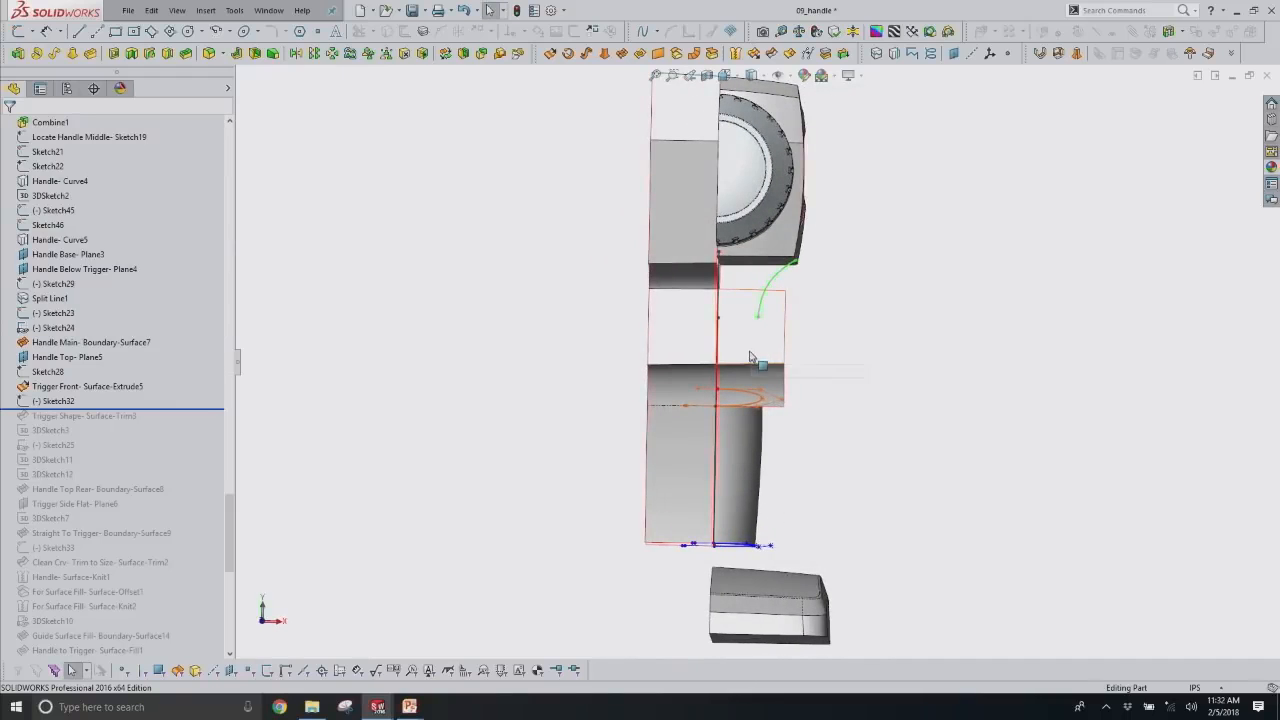
middle_drag(777, 332, 722, 352)
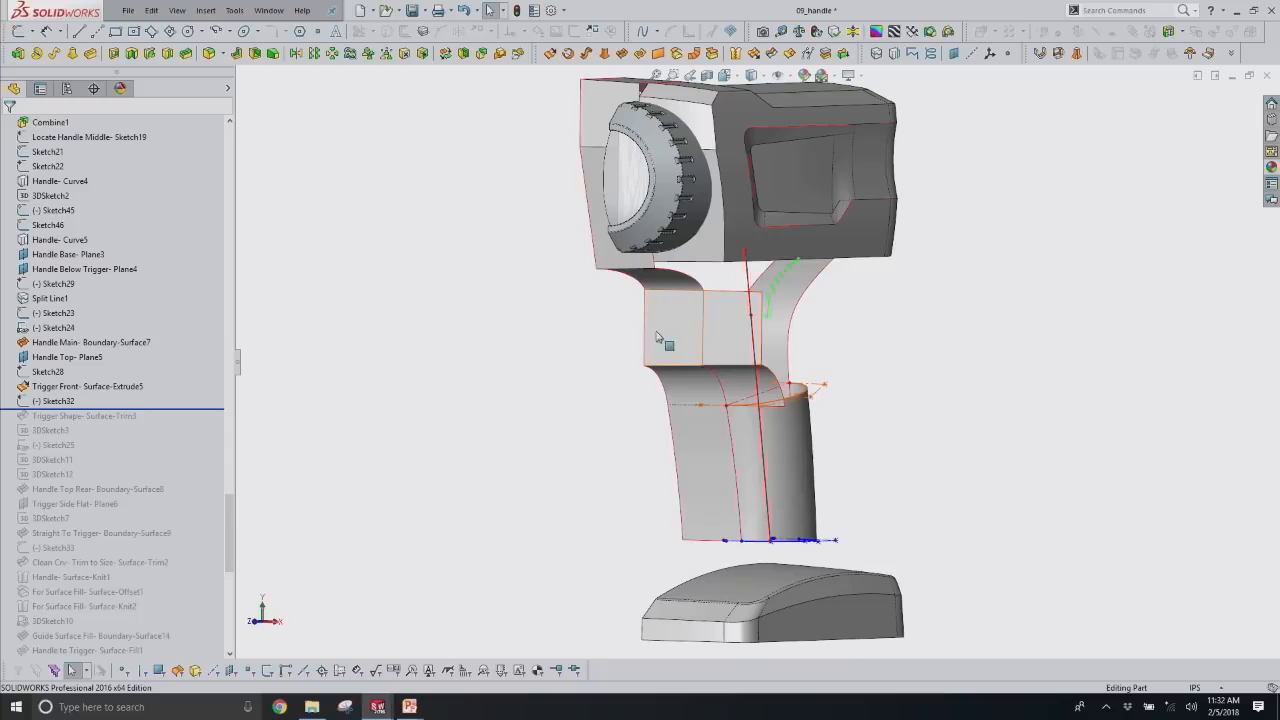
scroll(757, 385, down, 2)
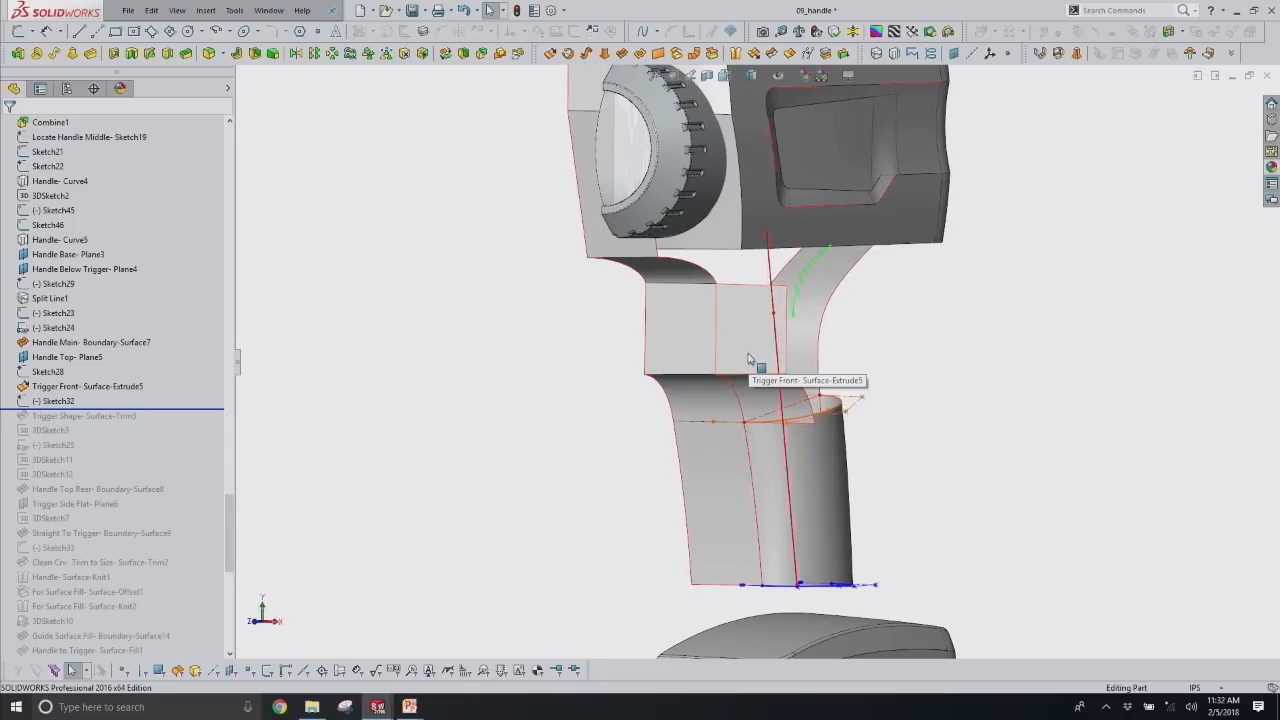
click(746, 358)
key(Escape)
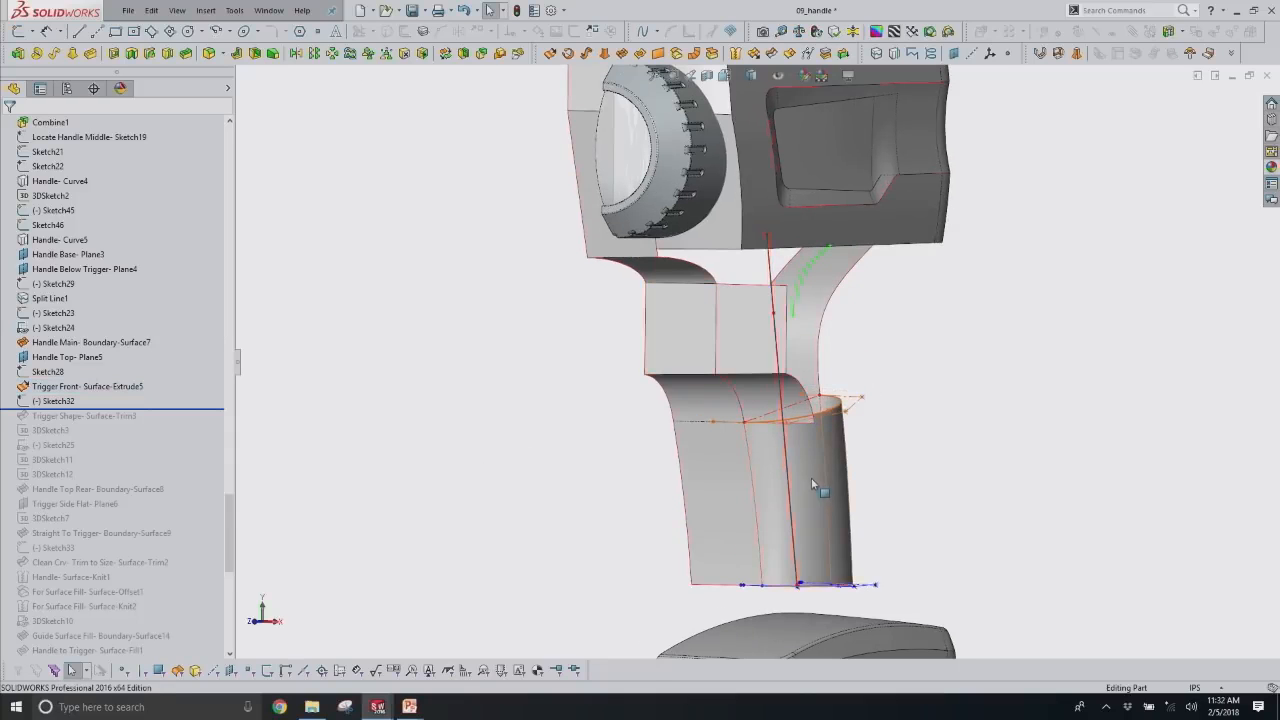
scroll(815, 485, down, 2)
middle_drag(740, 395, 729, 366)
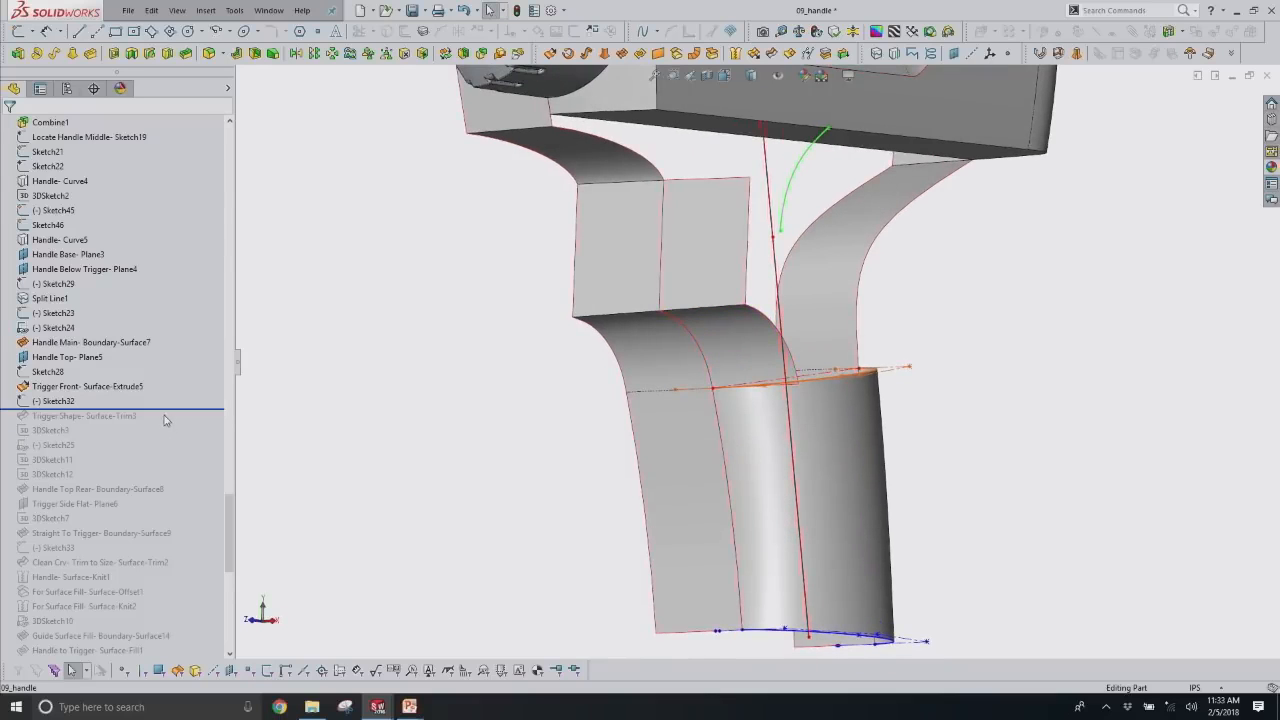
Open Sketch32 and examine its trigger outline up close in standard orthographic views.
click(80, 401)
click(60, 366)
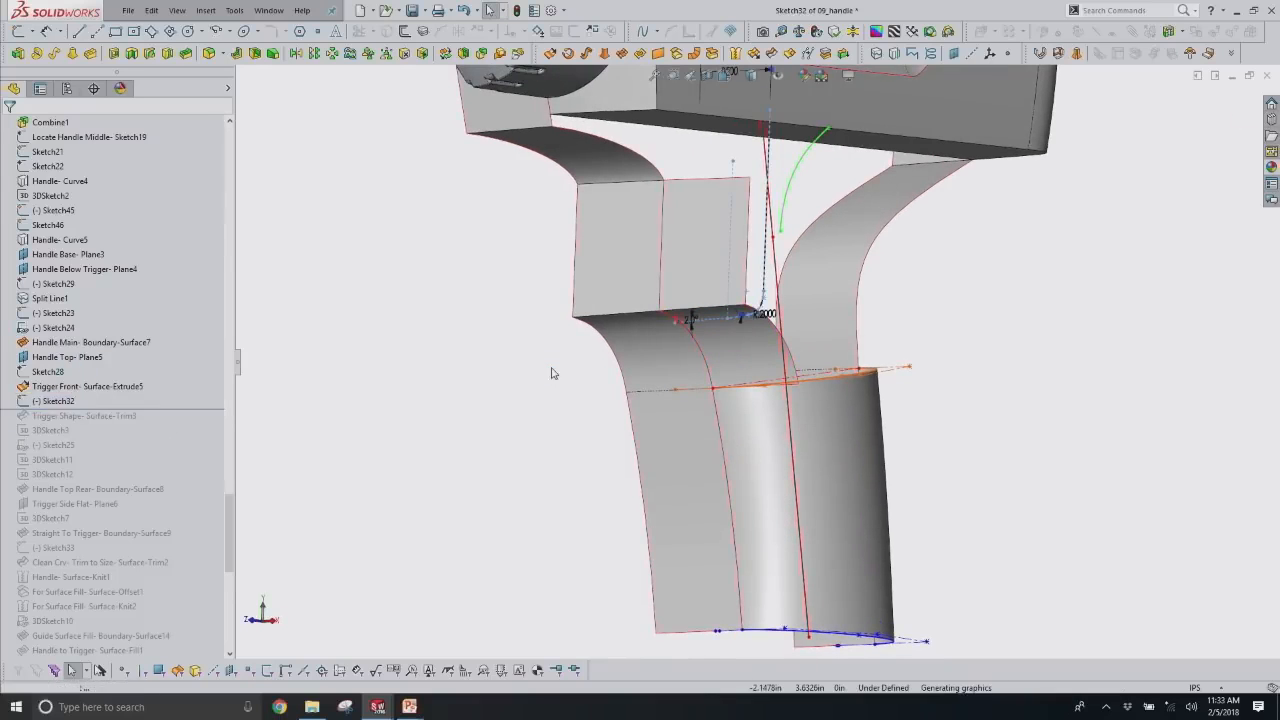
key(space)
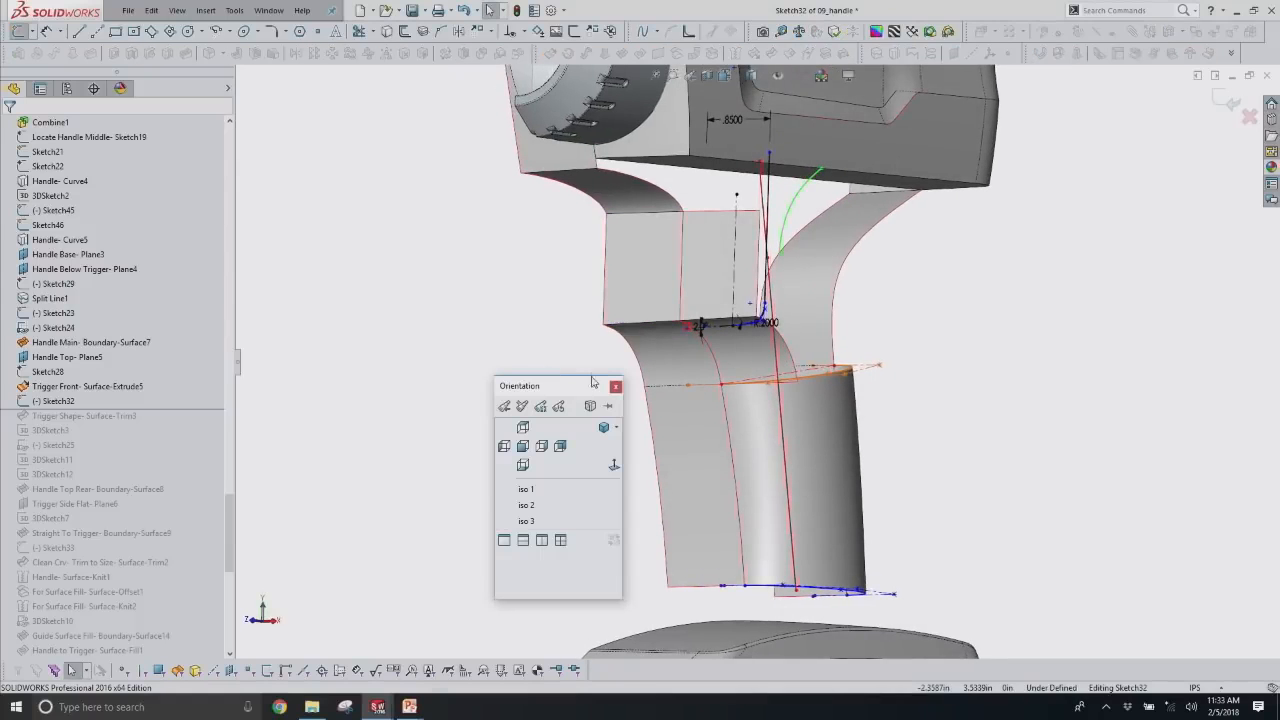
click(541, 446)
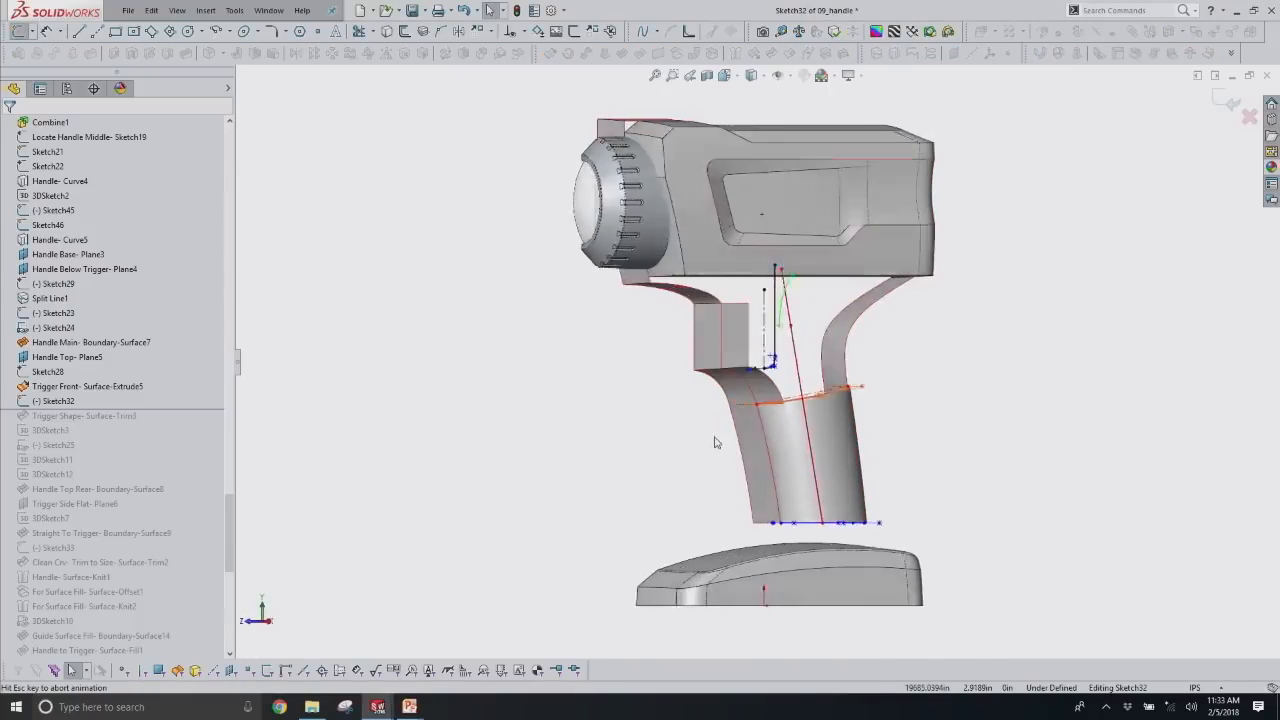
scroll(710, 370, down, 5)
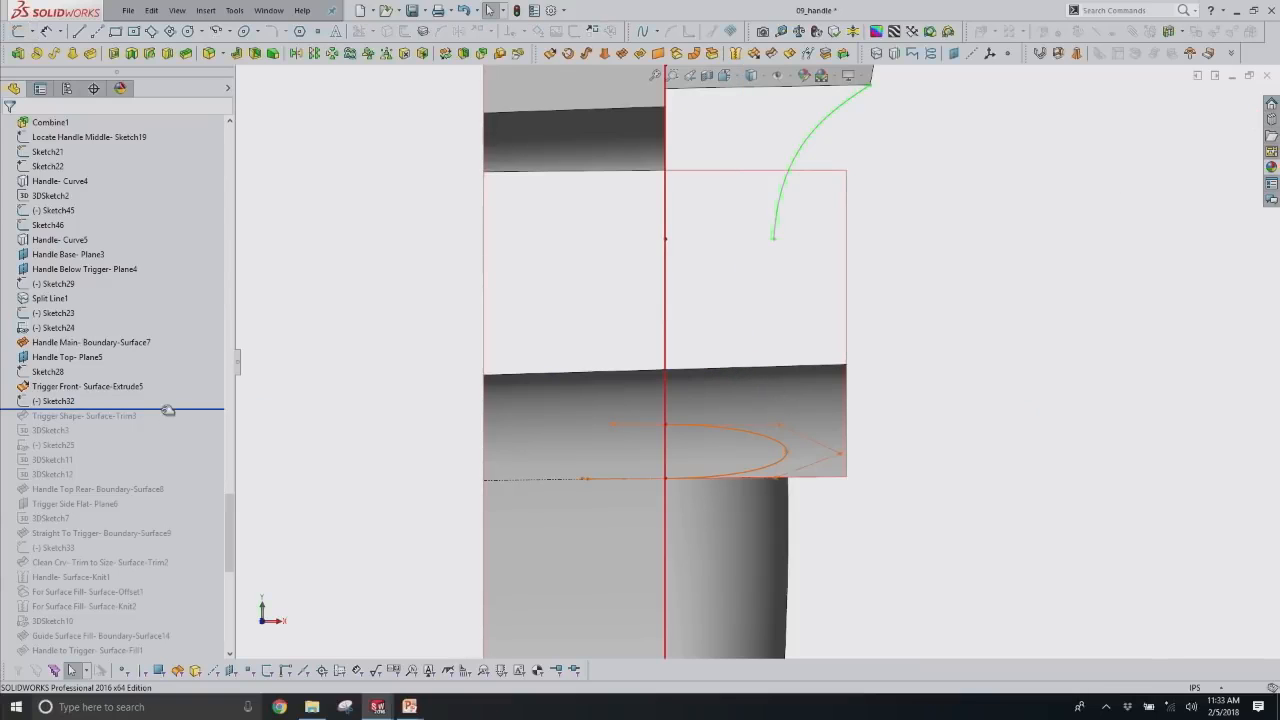
Roll the feature history forward to include Trigger Shape- Surface-Trim3 and view the trimmed trigger surface.
drag(168, 410, 160, 423)
scroll(731, 410, up, 3)
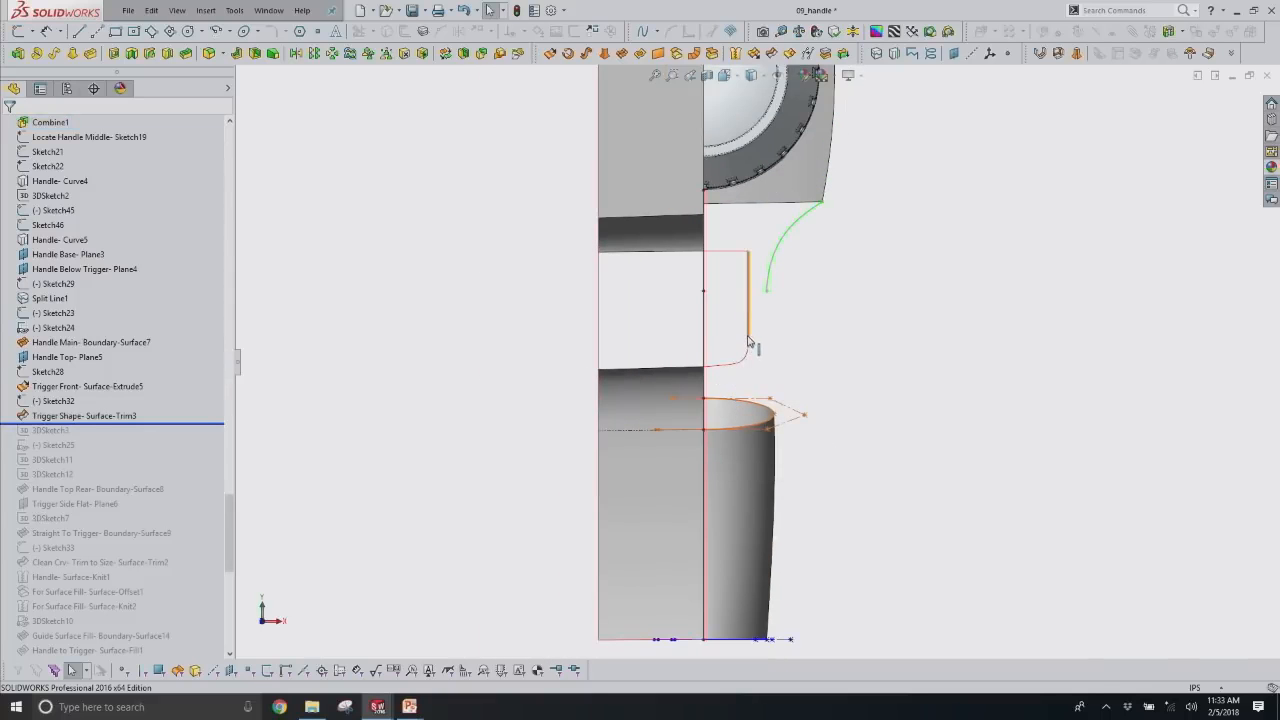
Roll the feature history forward past 3DSketch3 and Sketch25, and open Sketch25 for editing.
mouse_move(734, 380)
middle_down()
mouse_move(706, 349)
mouse_move(646, 397)
mouse_move(742, 360)
middle_up()
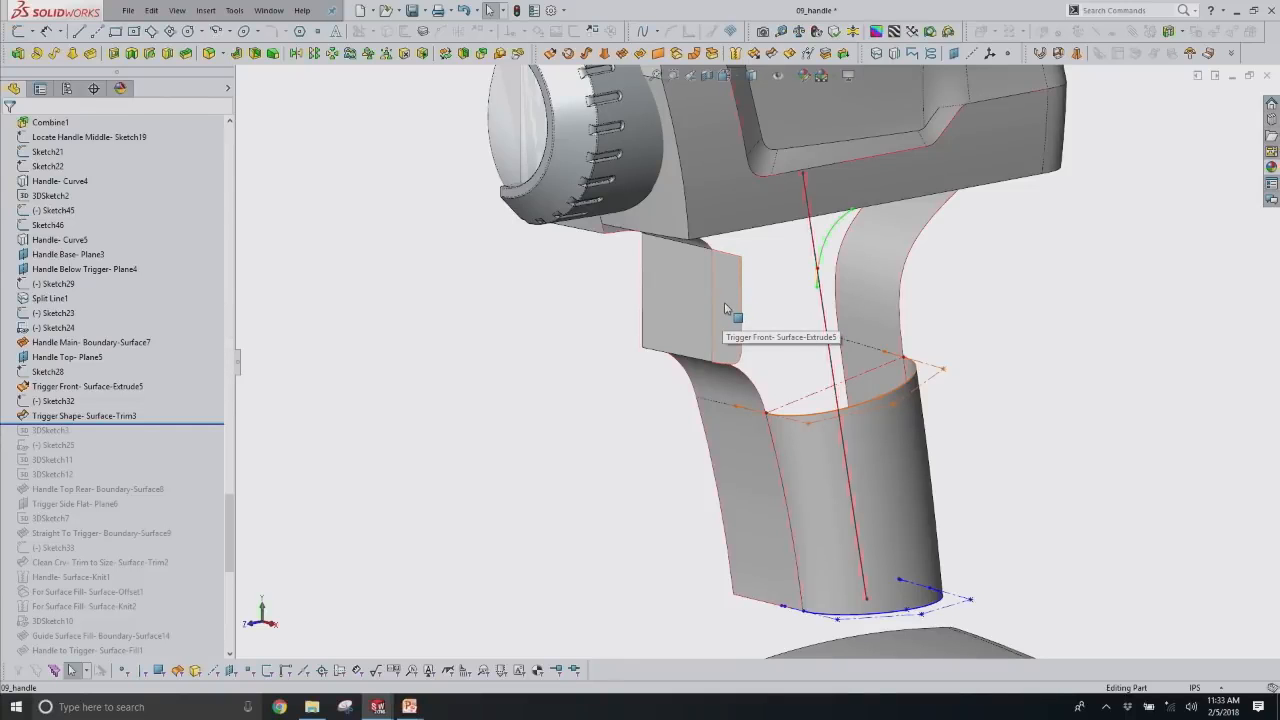
middle_drag(820, 363, 838, 342)
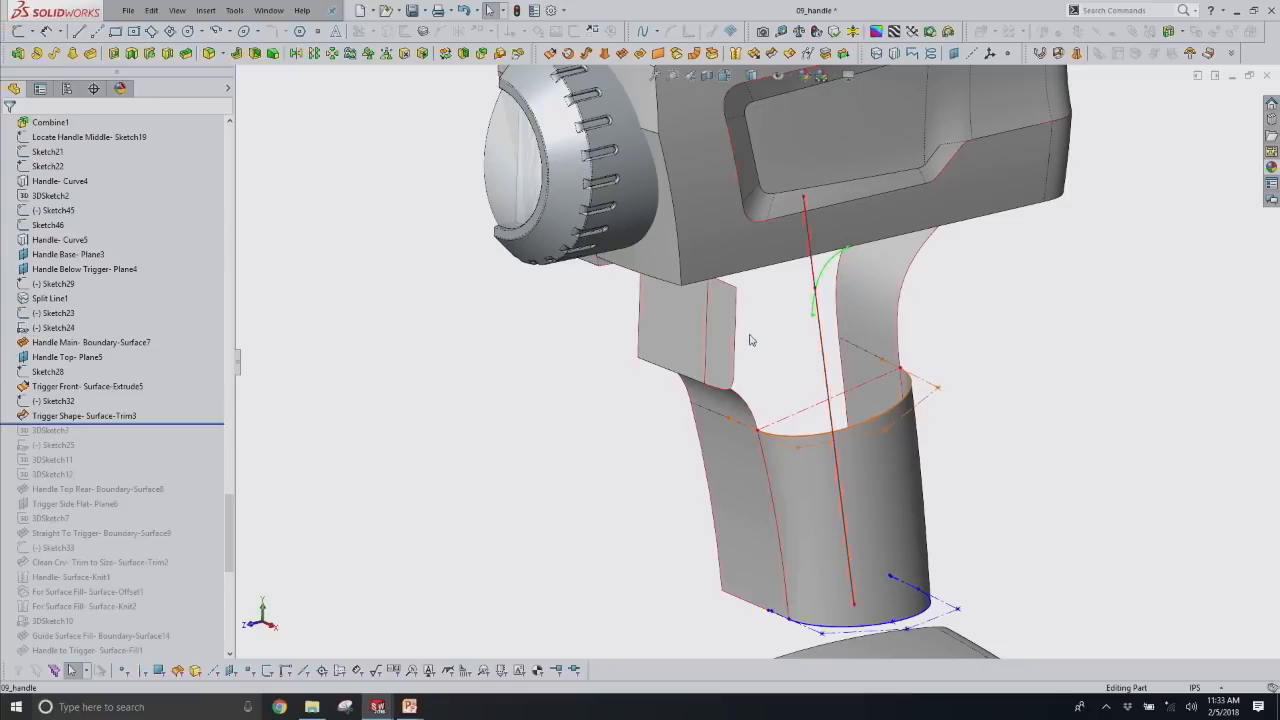
drag(176, 424, 167, 438)
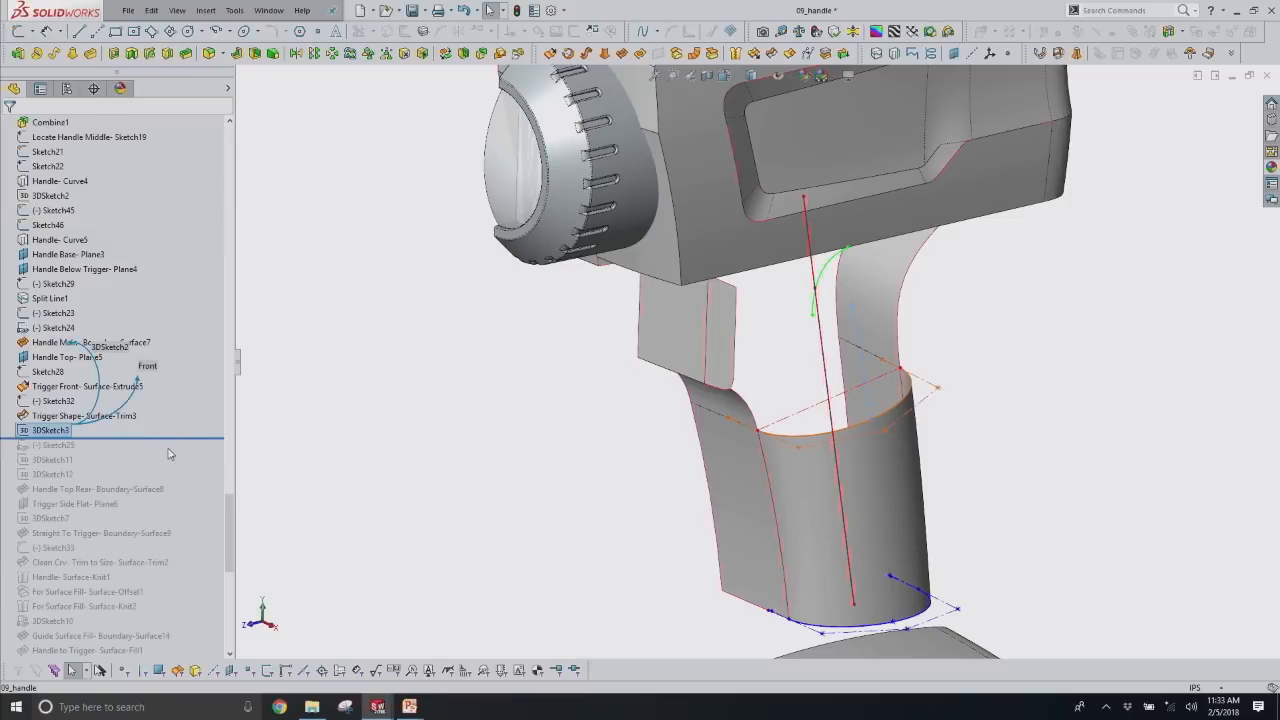
drag(177, 438, 75, 444)
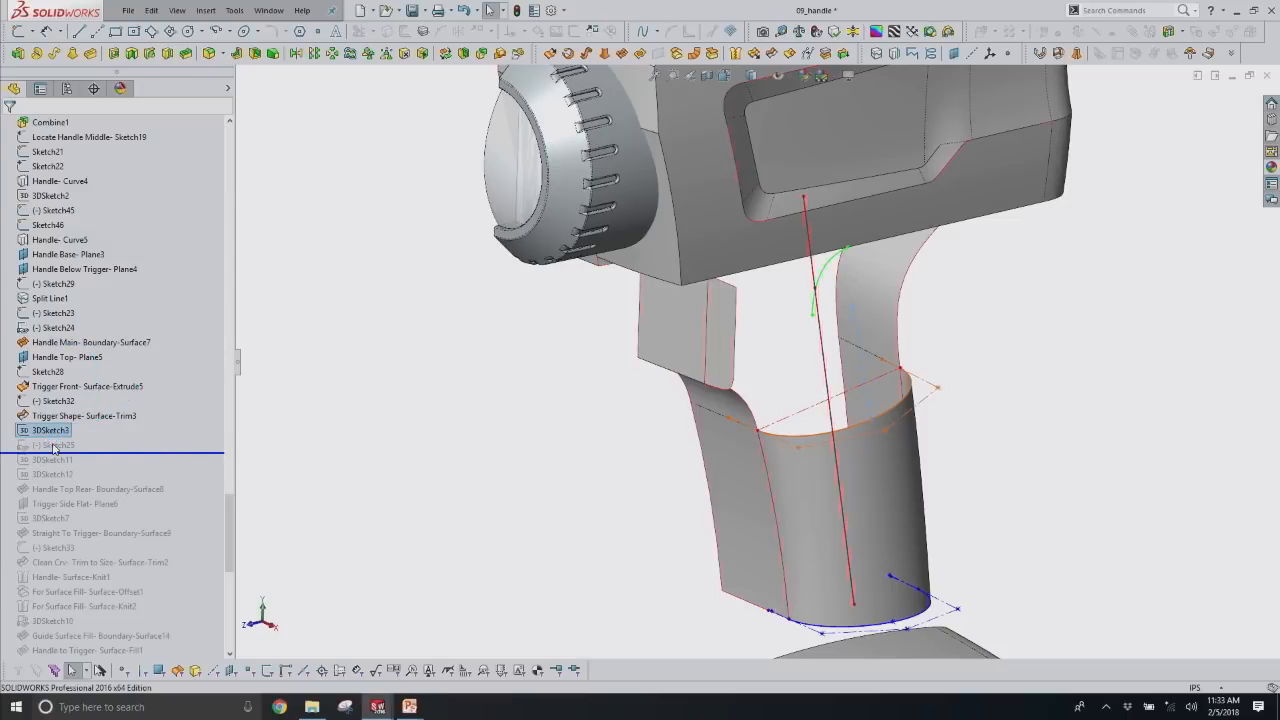
click(52, 442)
click(66, 418)
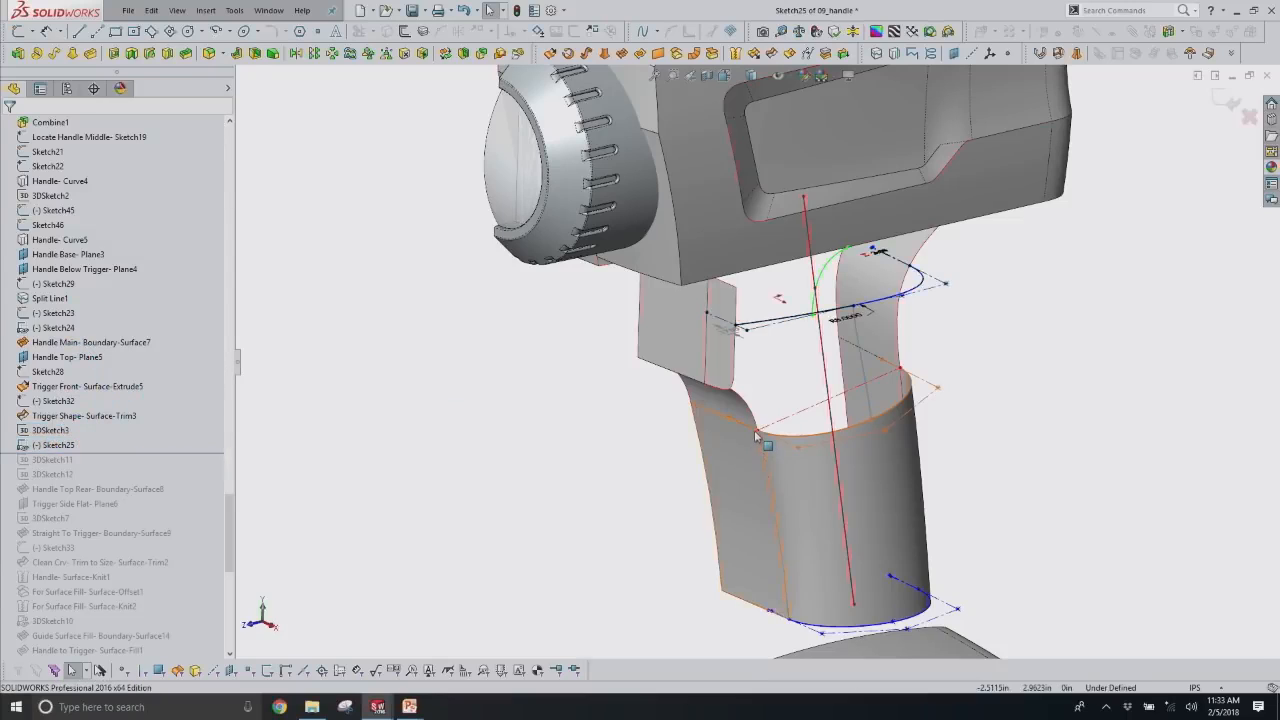
Examine the arc in Sketch25 that runs back from the trigger, including its relations and radius.
scroll(856, 345, down, 3)
middle_drag(856, 346, 870, 286)
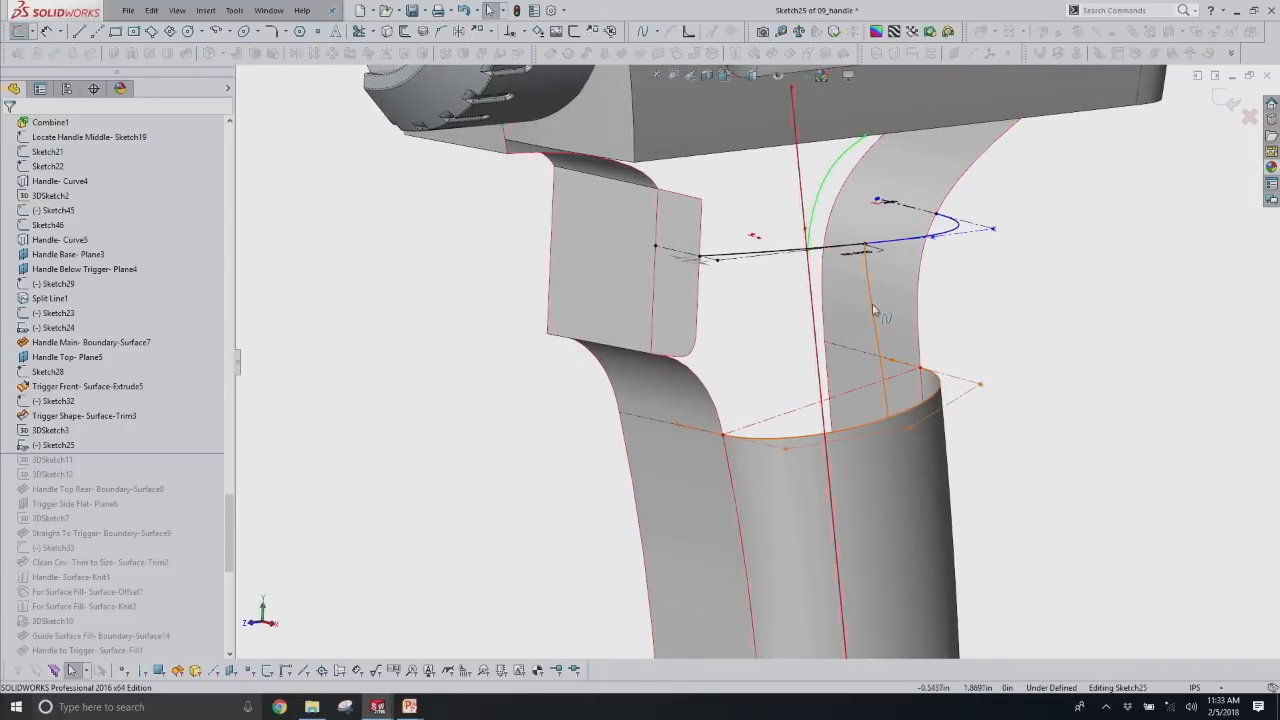
scroll(871, 295, up, 3)
mouse_move(868, 338)
middle_down()
mouse_move(817, 316)
mouse_move(809, 390)
middle_up()
scroll(810, 390, down, 3)
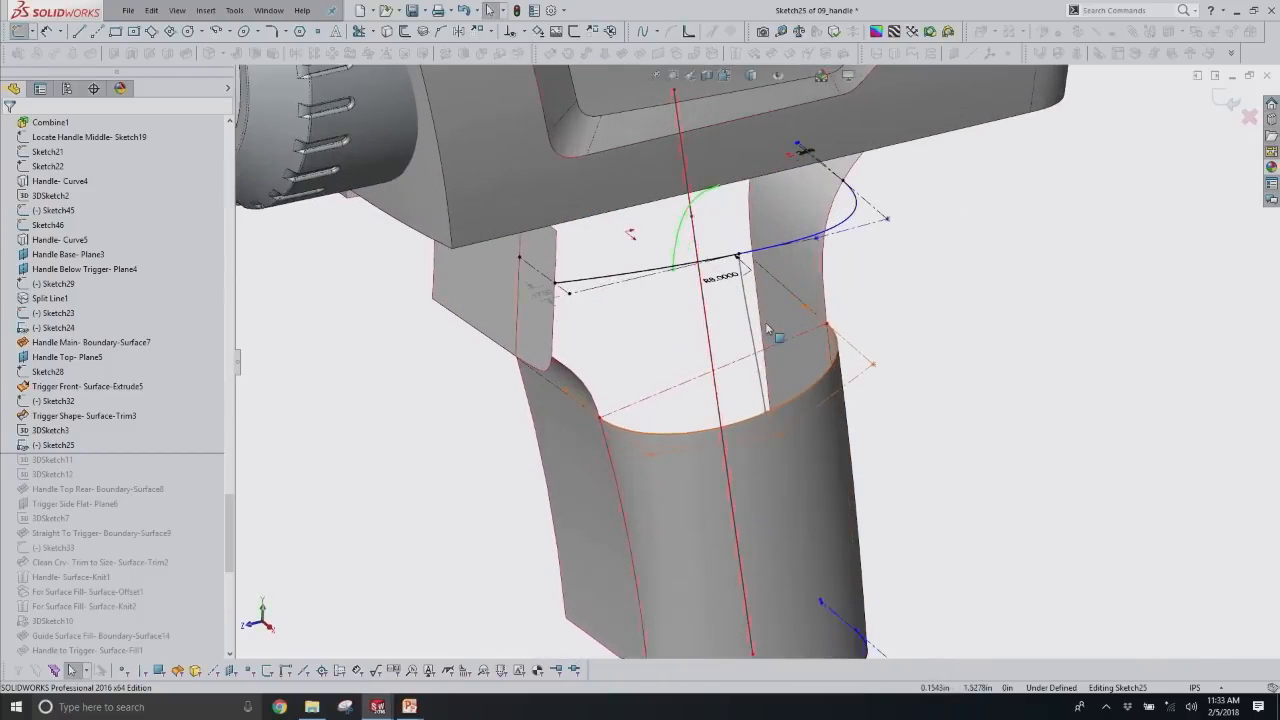
click(603, 286)
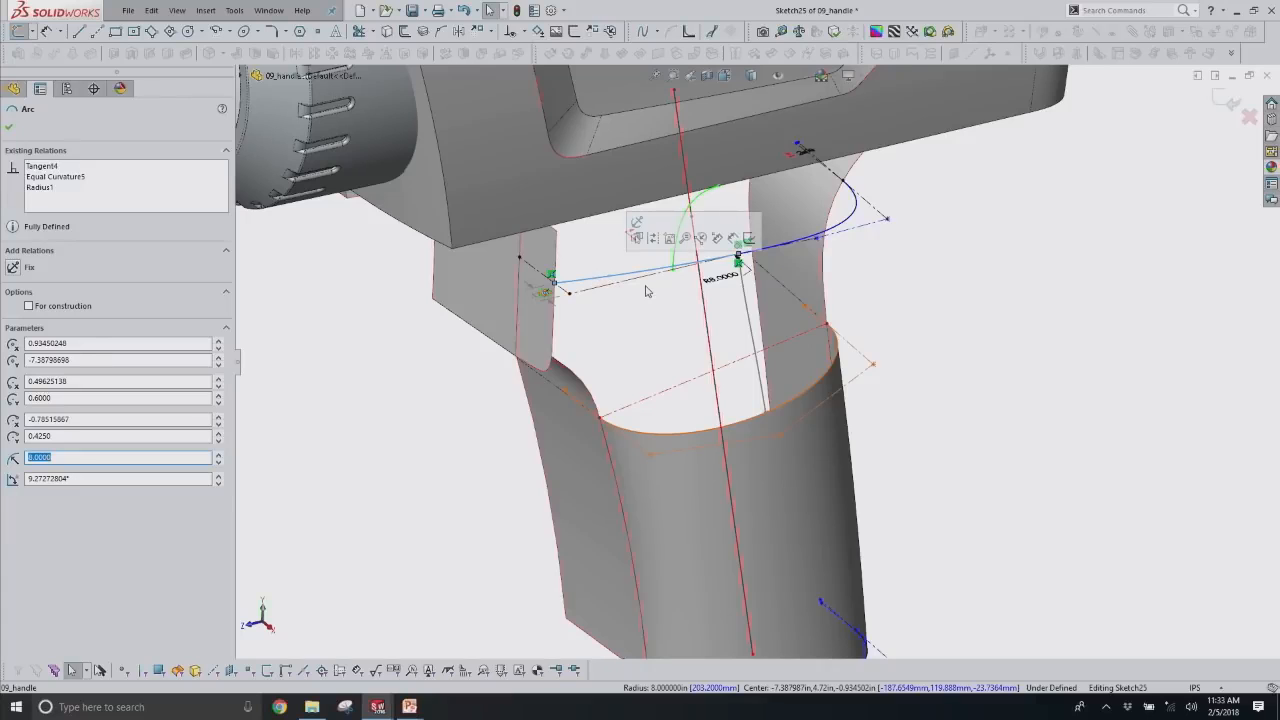
middle_drag(632, 285, 640, 326)
click(640, 328)
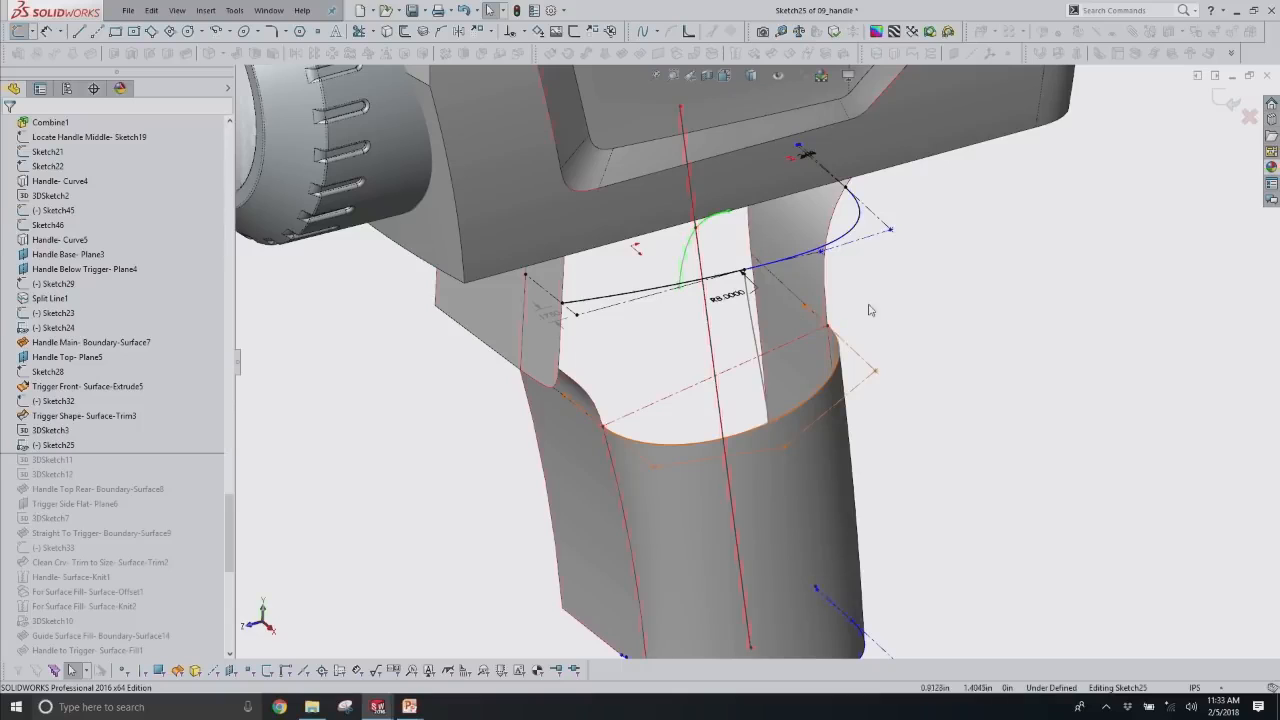
Examine the style spline at the rear of Sketch25 with its relations, and close the sketch.
click(857, 232)
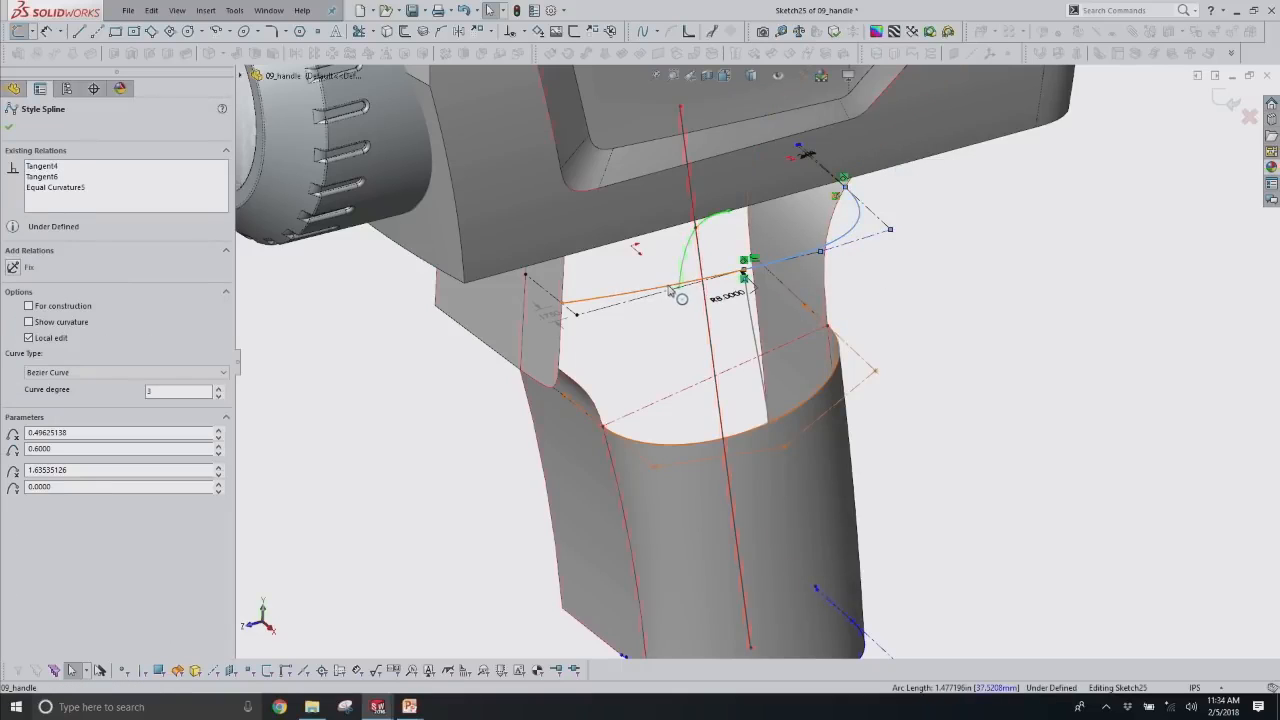
click(1097, 278)
middle_drag(823, 236, 830, 192)
click(858, 196)
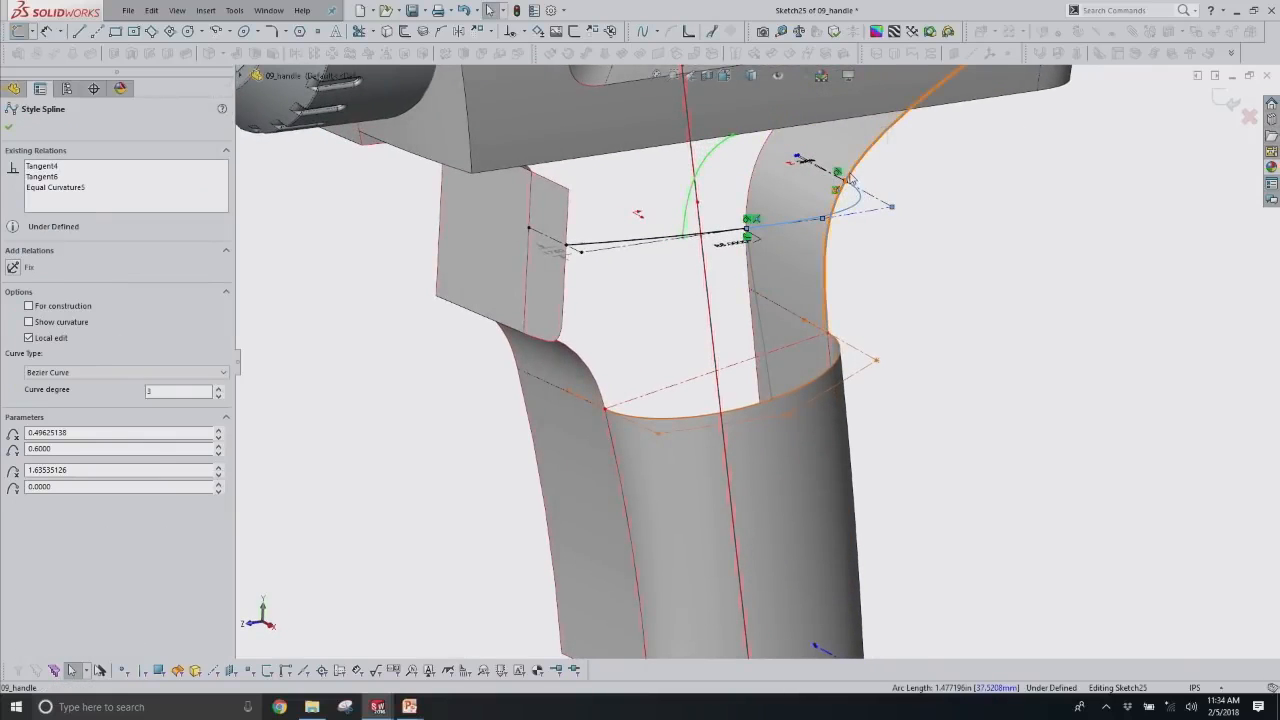
click(934, 327)
scroll(933, 326, up, 2)
middle_drag(795, 287, 908, 357)
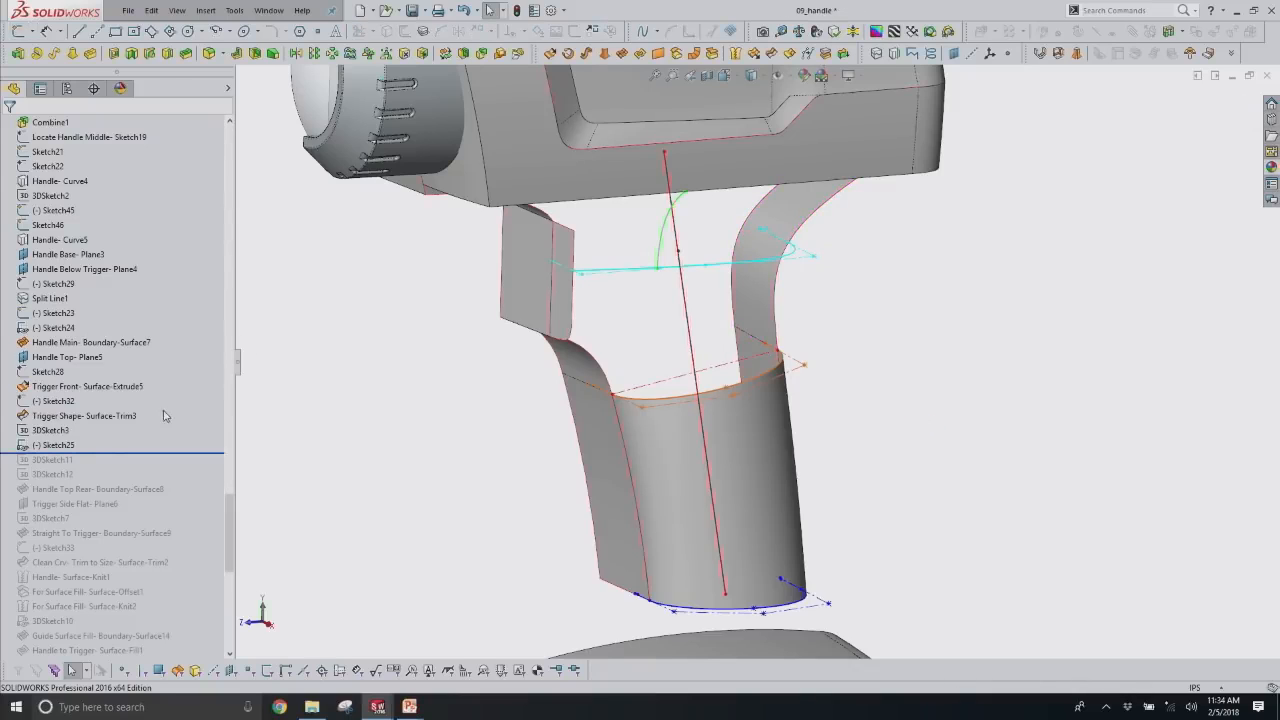
Roll the feature history forward past Handle Top Rear- Boundary-Surface8 and open that feature for editing.
scroll(166, 415, down, 1)
drag(175, 415, 178, 456)
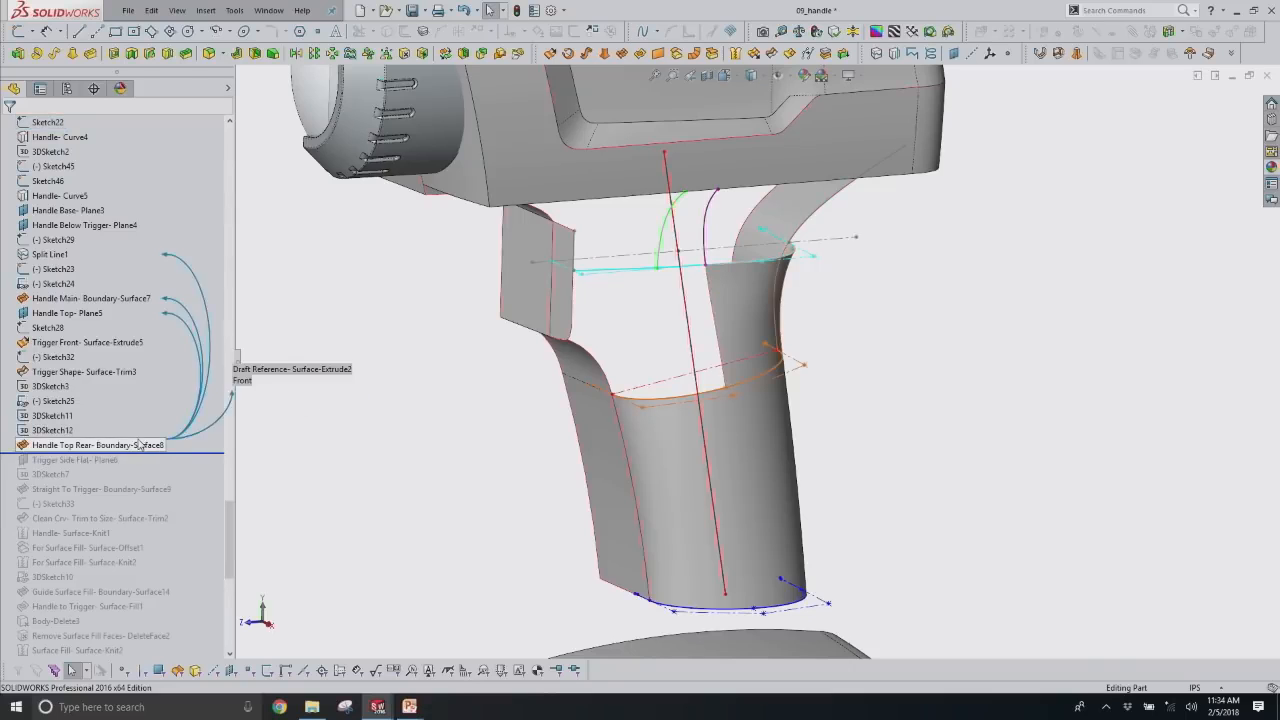
click(120, 444)
click(144, 403)
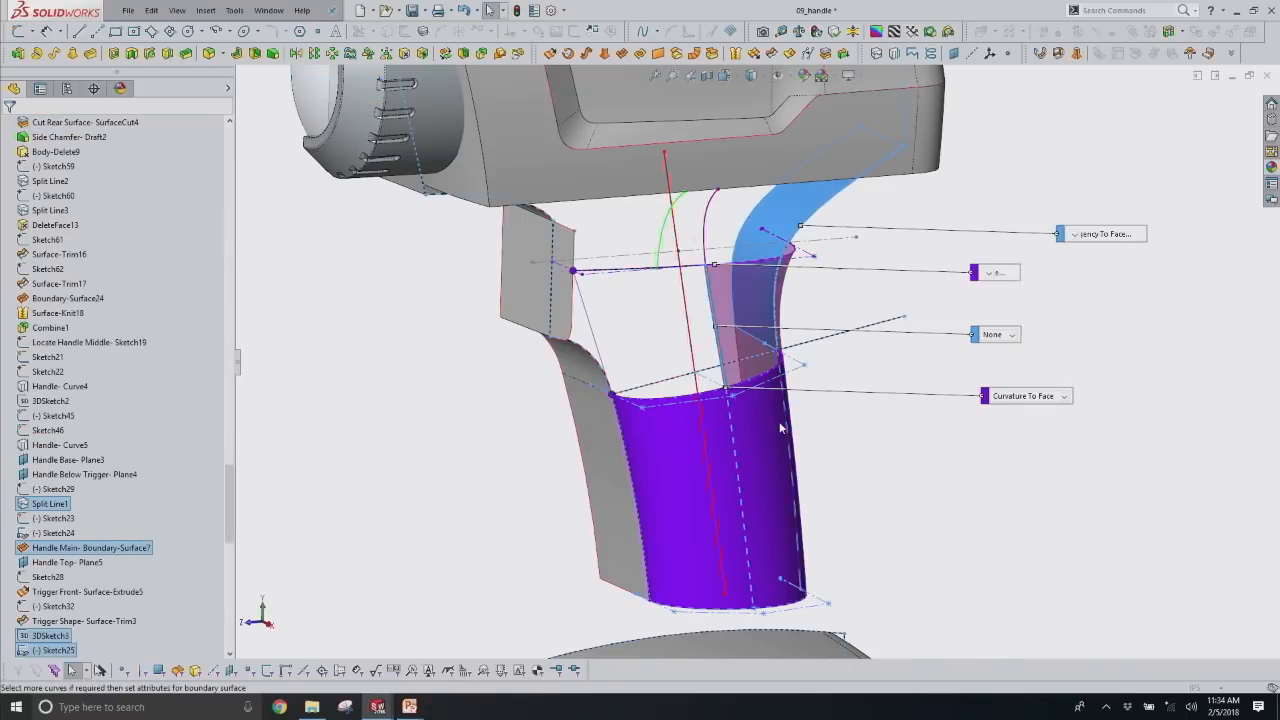
Examine the upper rear boundary surface's curves and edge conditions, moving the Curvature To Face callout aside, and cancel the edit.
middle_drag(726, 412, 727, 453)
scroll(785, 412, down, 2)
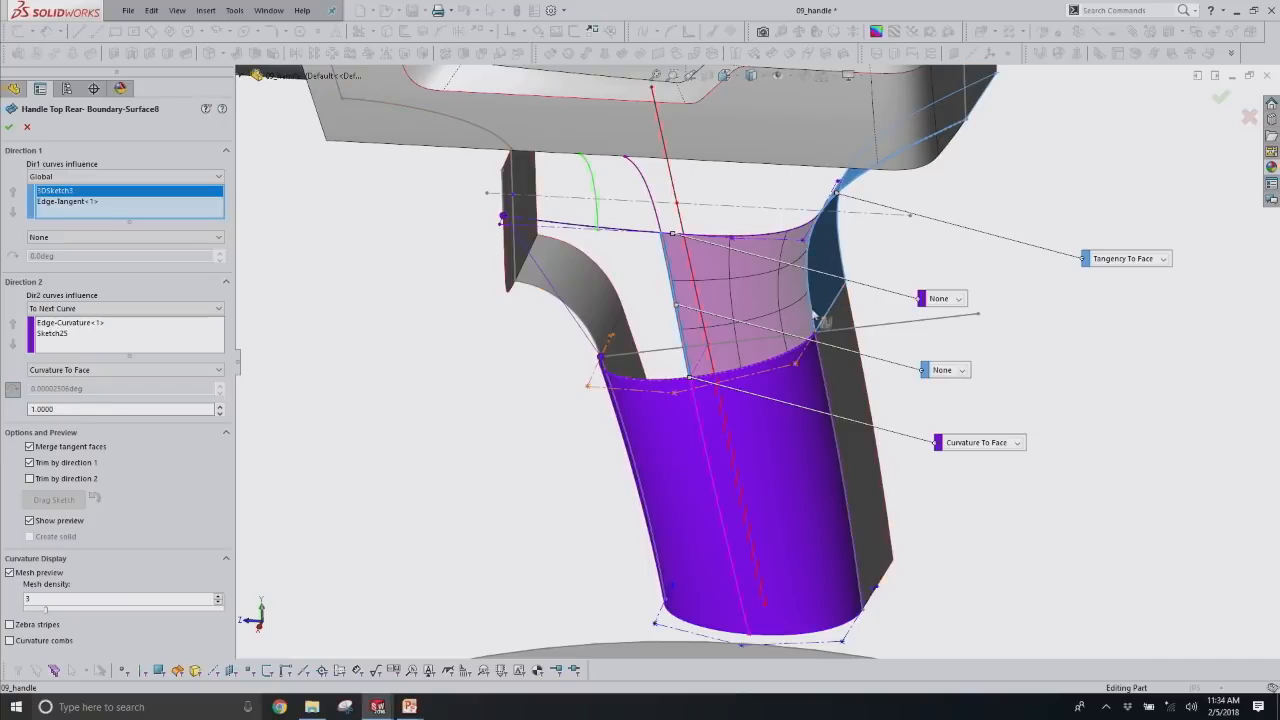
mouse_move(795, 400)
middle_down()
mouse_move(780, 380)
mouse_move(789, 397)
middle_up()
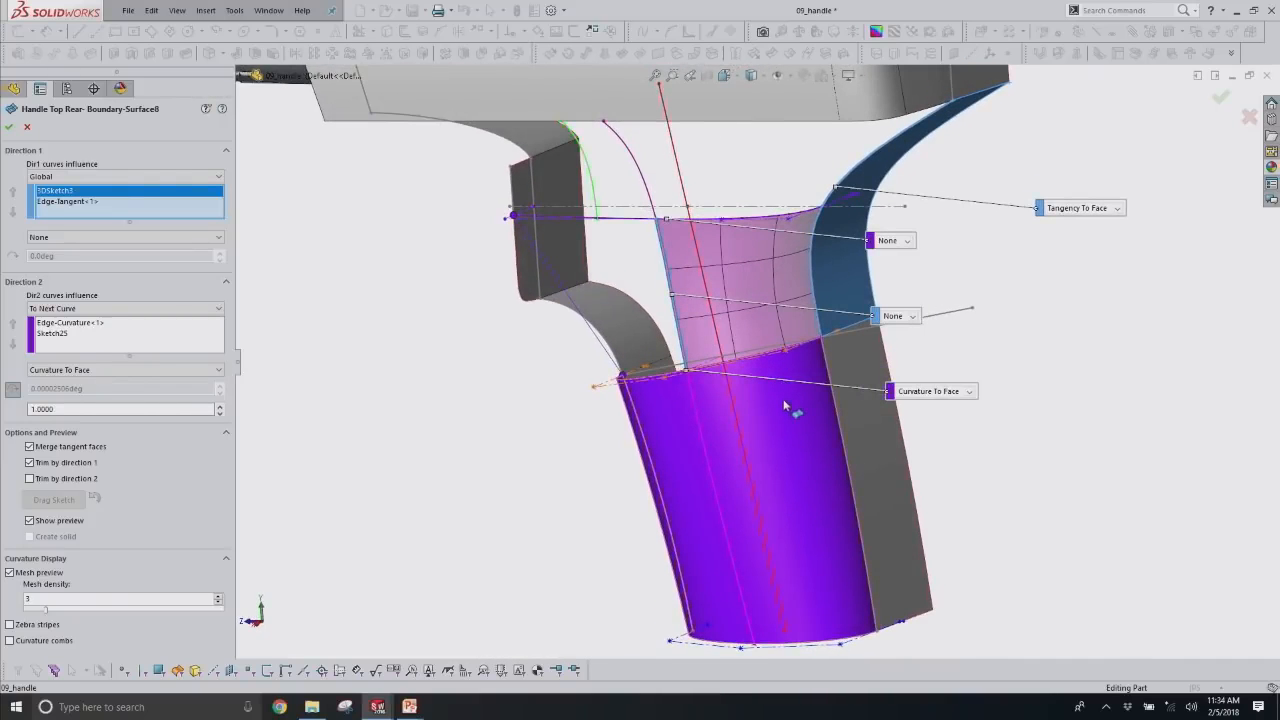
middle_drag(788, 290, 748, 302)
middle_drag(866, 421, 984, 462)
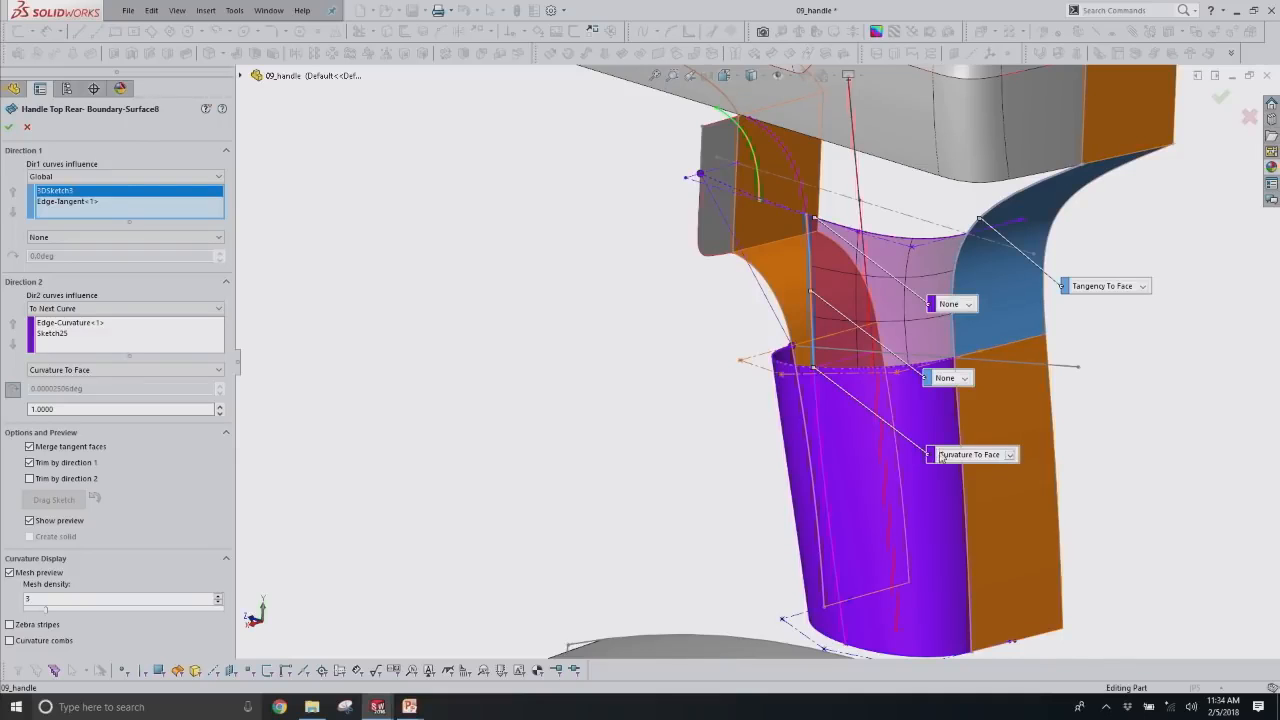
drag(941, 456, 645, 413)
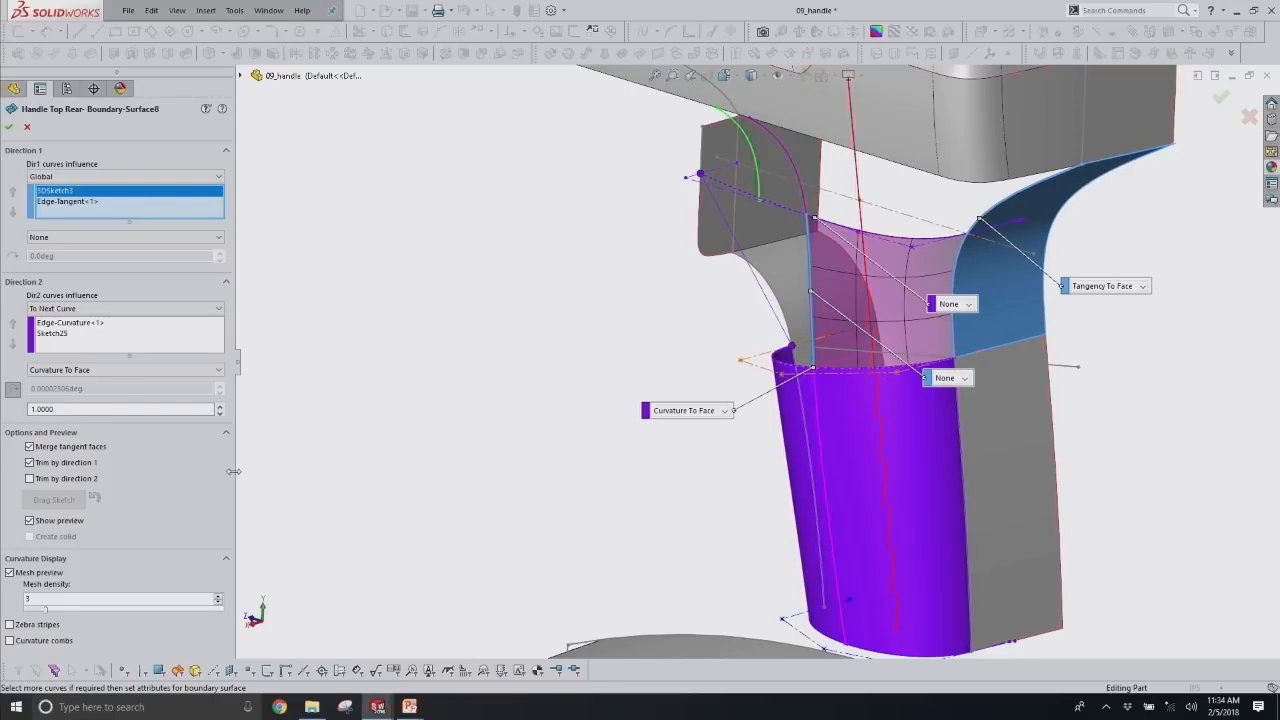
click(27, 127)
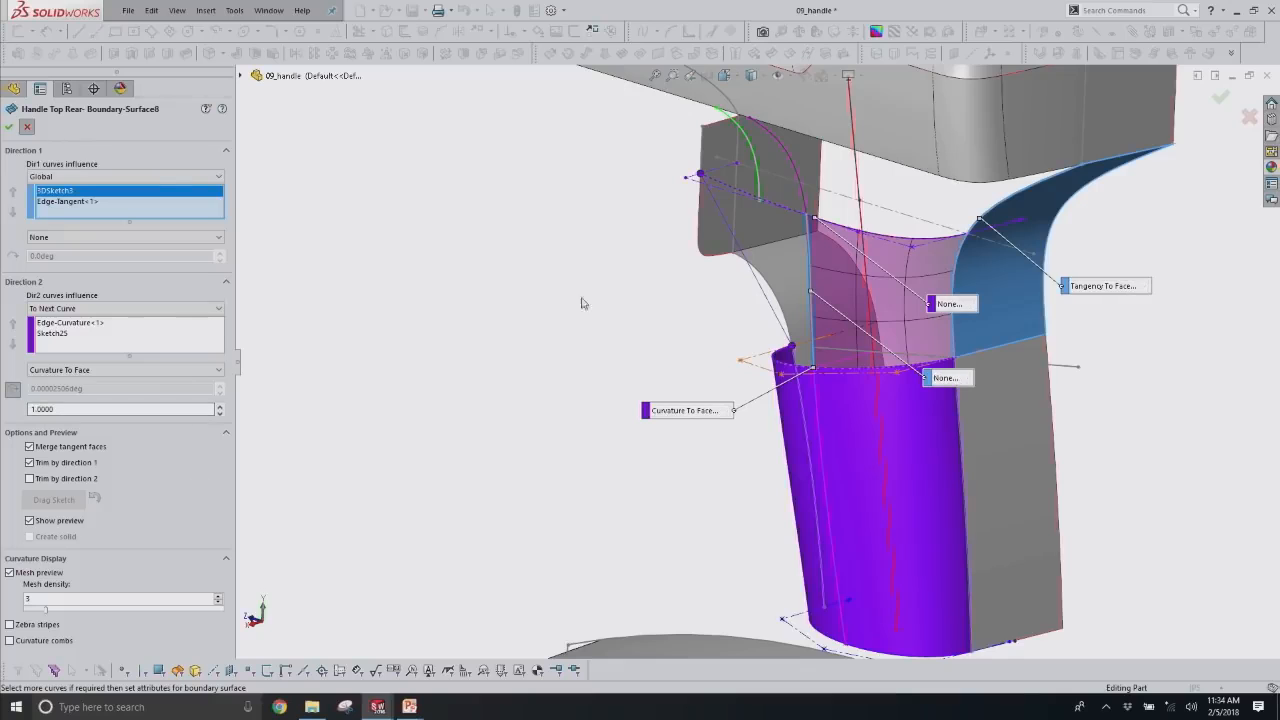
Roll the feature history forward past Straight To Trigger- Boundary-Surface9 and inspect the surface beside the trigger.
middle_drag(888, 400, 971, 328)
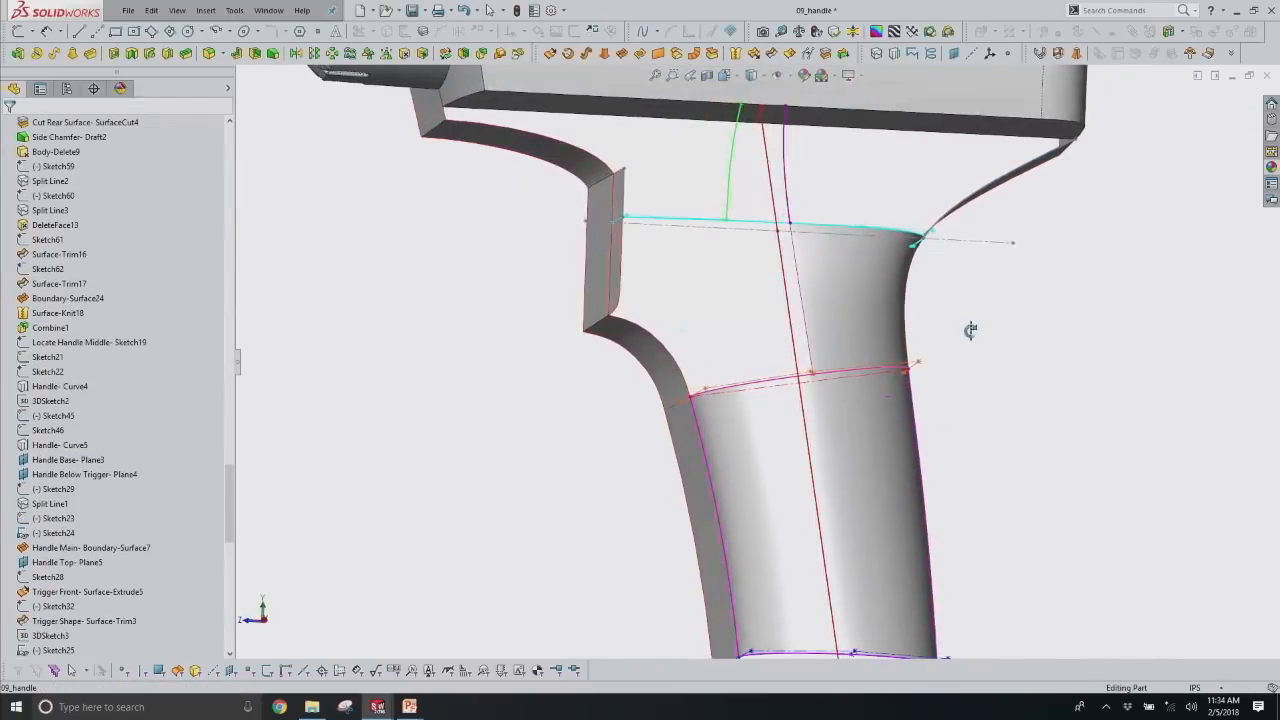
scroll(107, 476, down, 1)
middle_drag(672, 400, 749, 320)
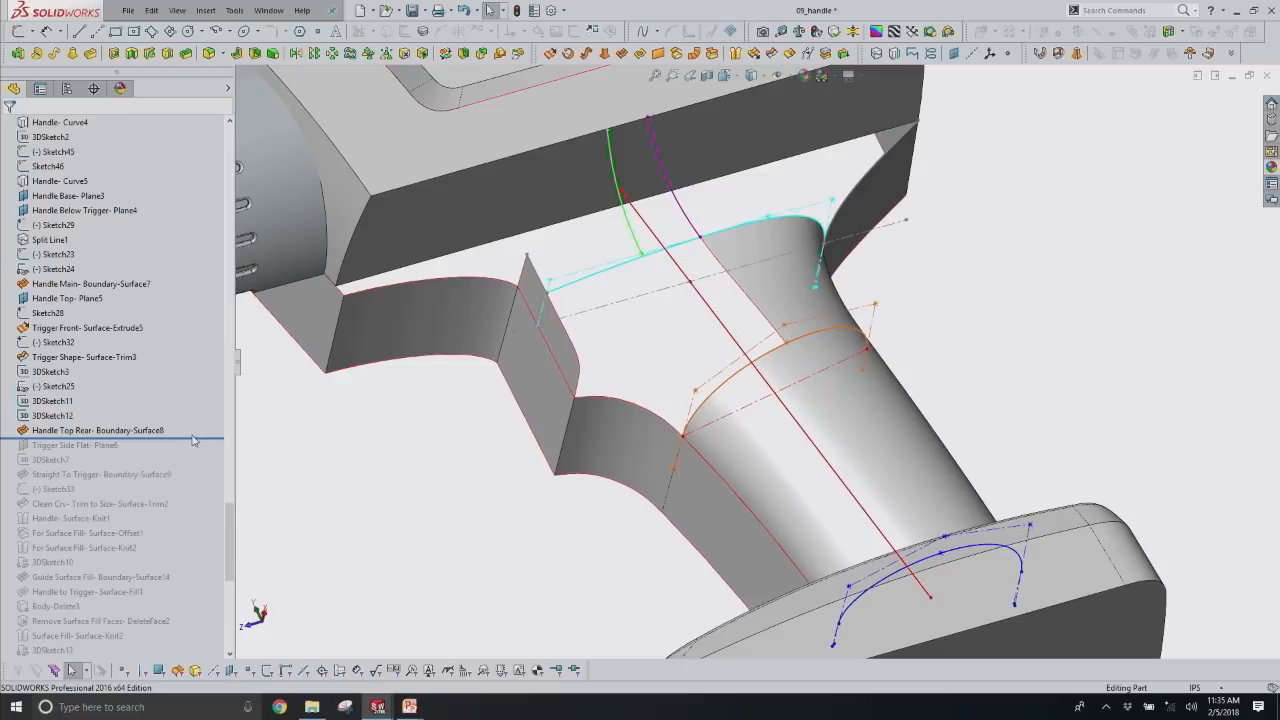
drag(191, 449, 185, 481)
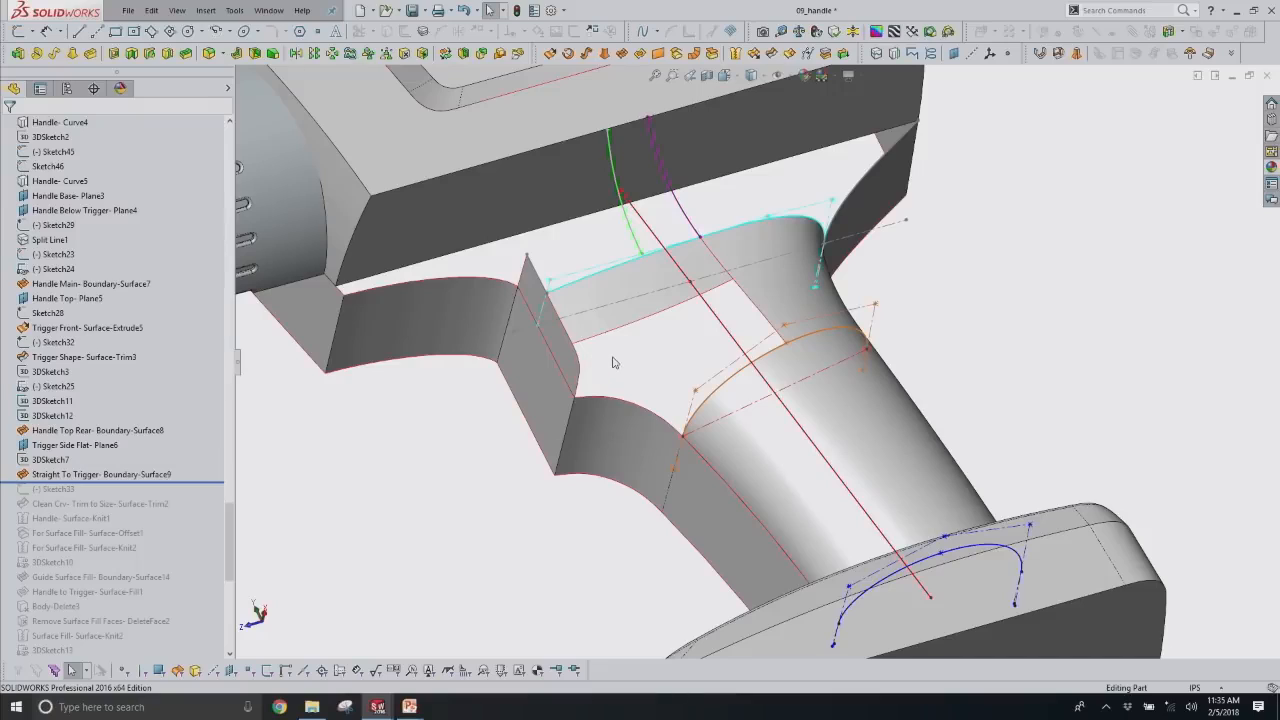
click(580, 285)
click(447, 494)
middle_drag(603, 343, 610, 328)
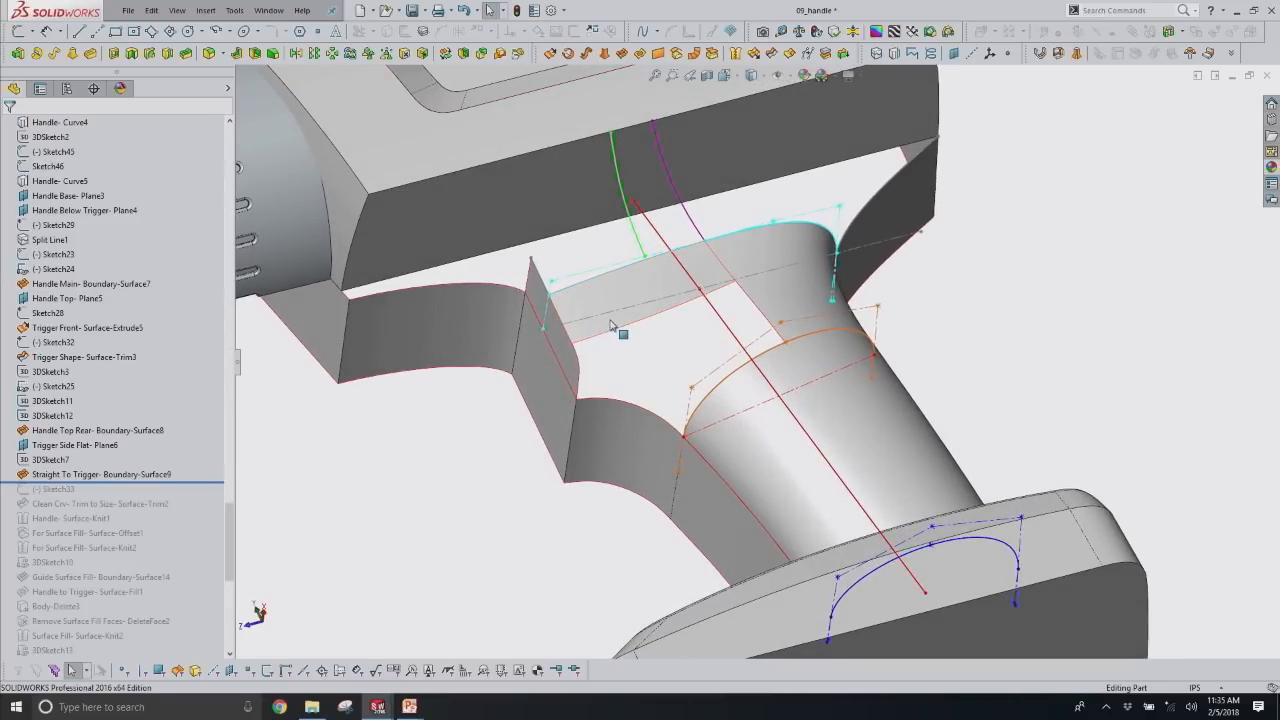
Try extending the Straight To Trigger boundary surface farther down the handle while editing it, and cancel the edit.
scroll(198, 449, down, 1)
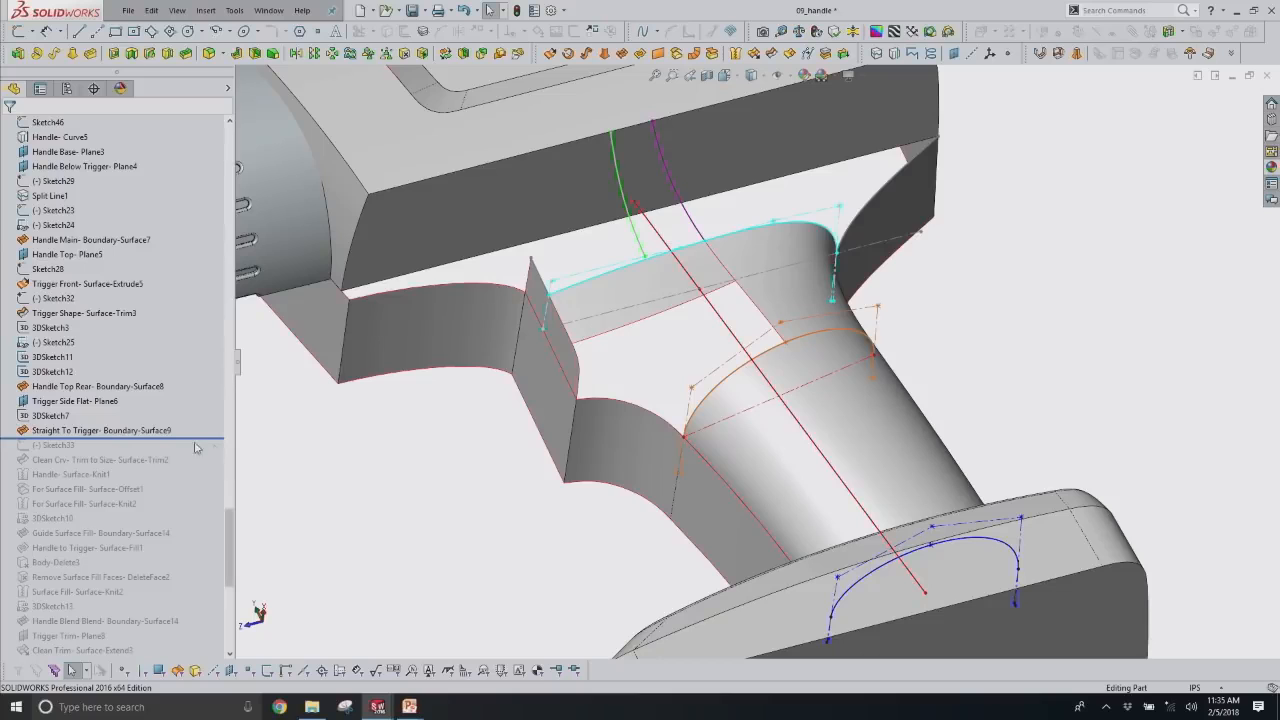
click(155, 431)
click(170, 393)
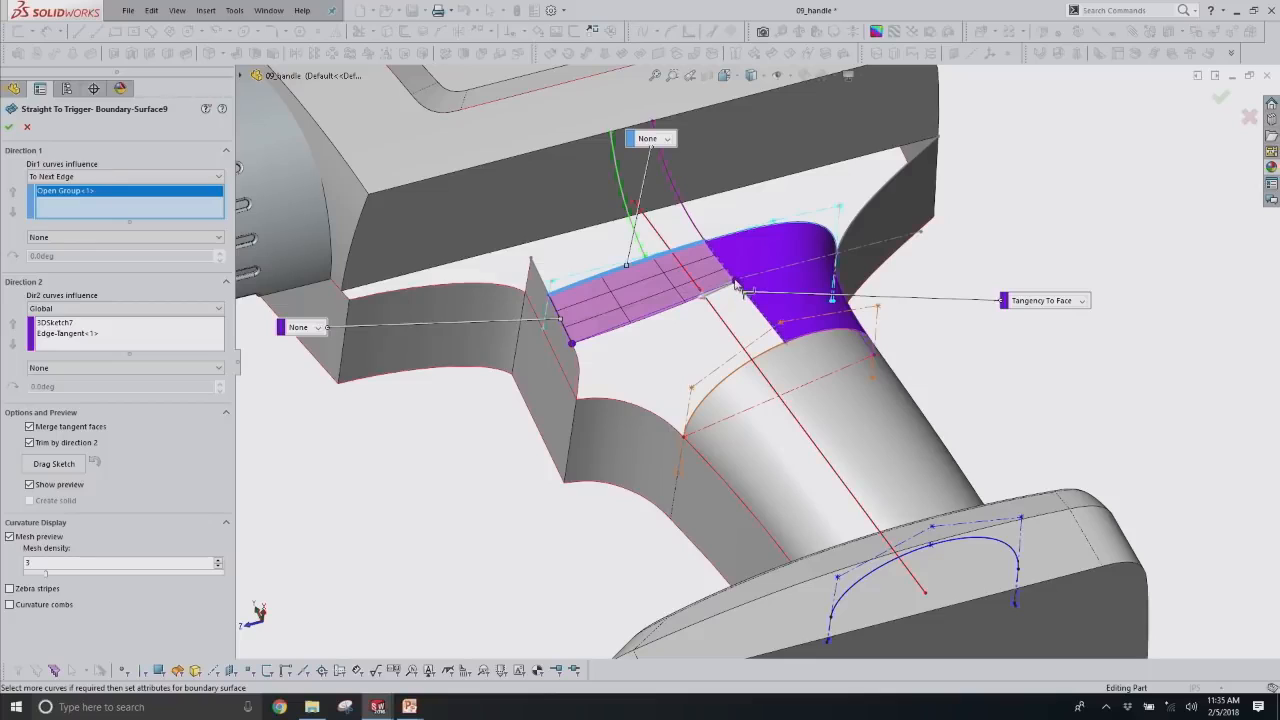
drag(795, 361, 795, 358)
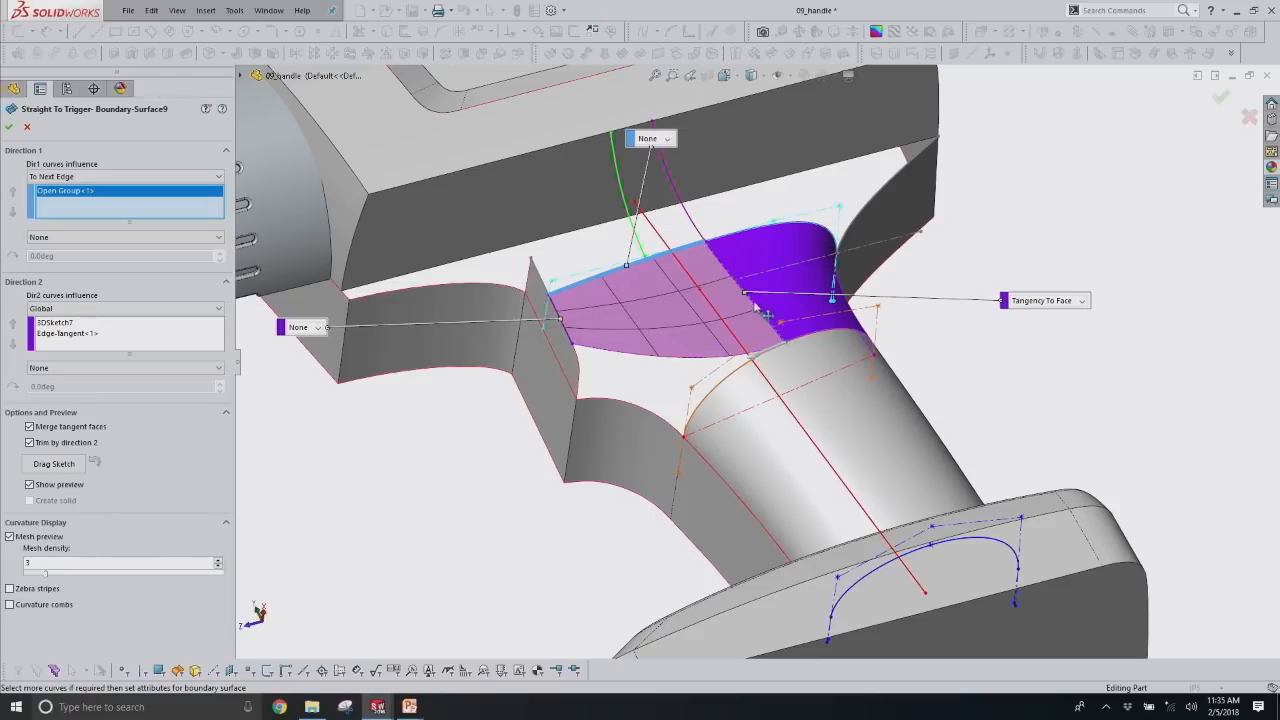
mouse_move(742, 288)
mouse_down()
mouse_move(753, 292)
mouse_move(742, 291)
mouse_up()
click(28, 127)
Display surface curvature to examine the Straight To Trigger boundary surface, and turn the curvature display off.
middle_drag(720, 322, 760, 330)
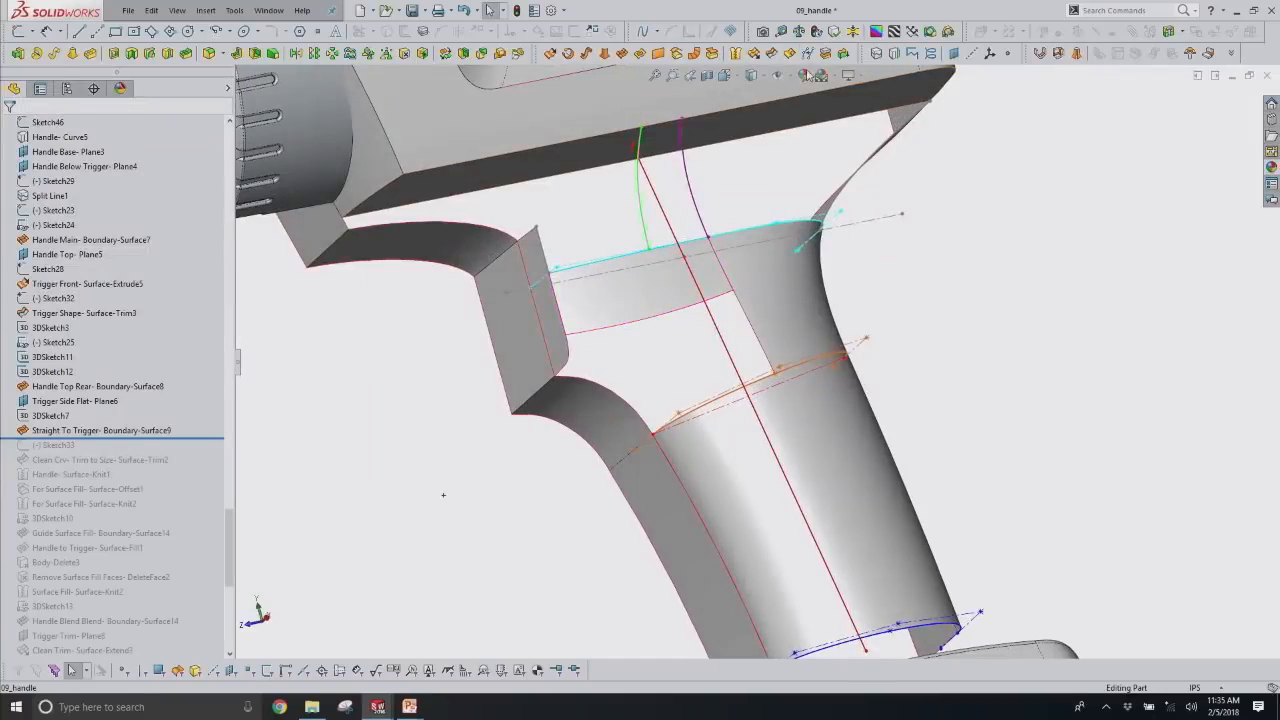
click(876, 31)
scroll(660, 318, down, 5)
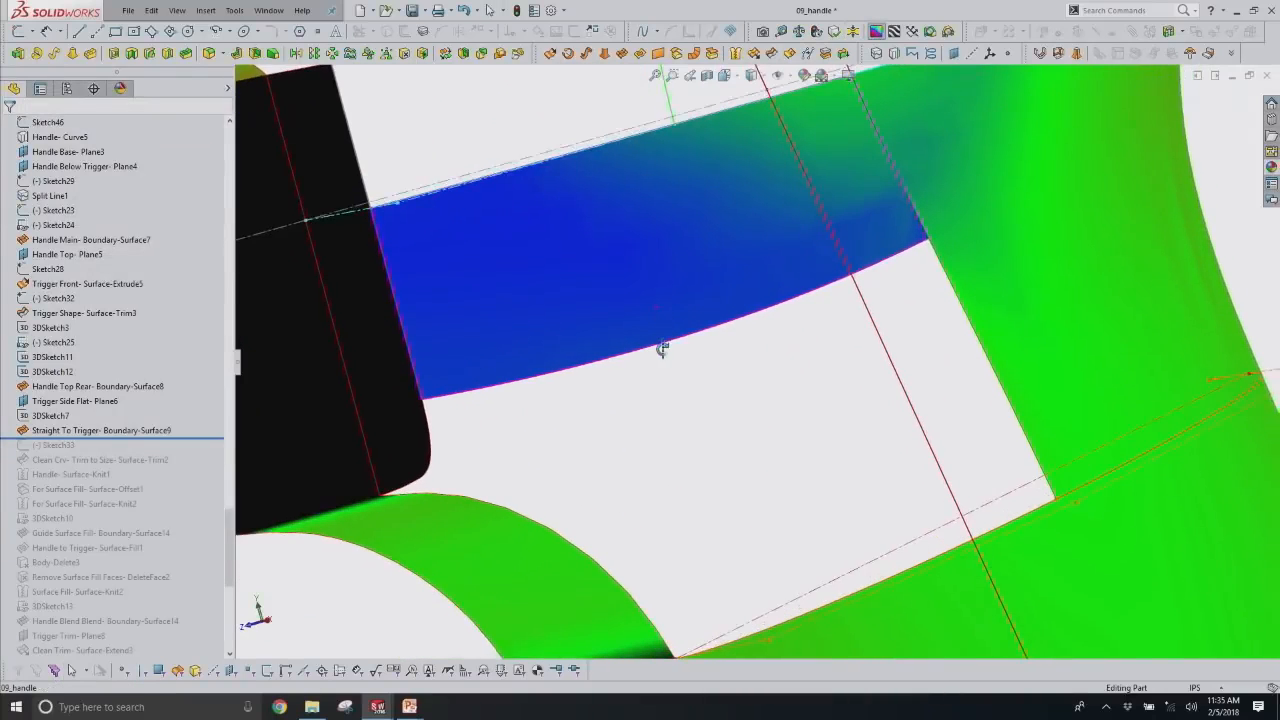
scroll(675, 350, up, 5)
click(876, 31)
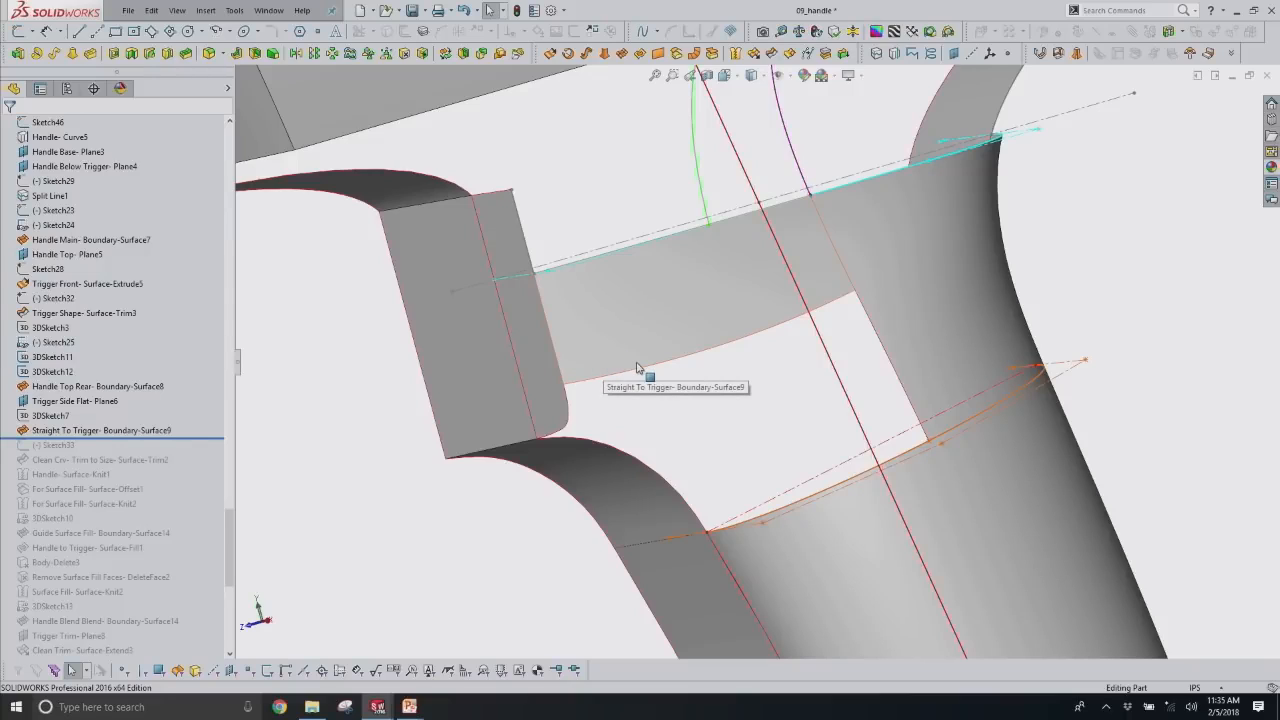
Check the lower edge of the Straight To Trigger surface and roll the history forward past Clean Crv- Trim to Size- Surface-Trim2.
click(636, 371)
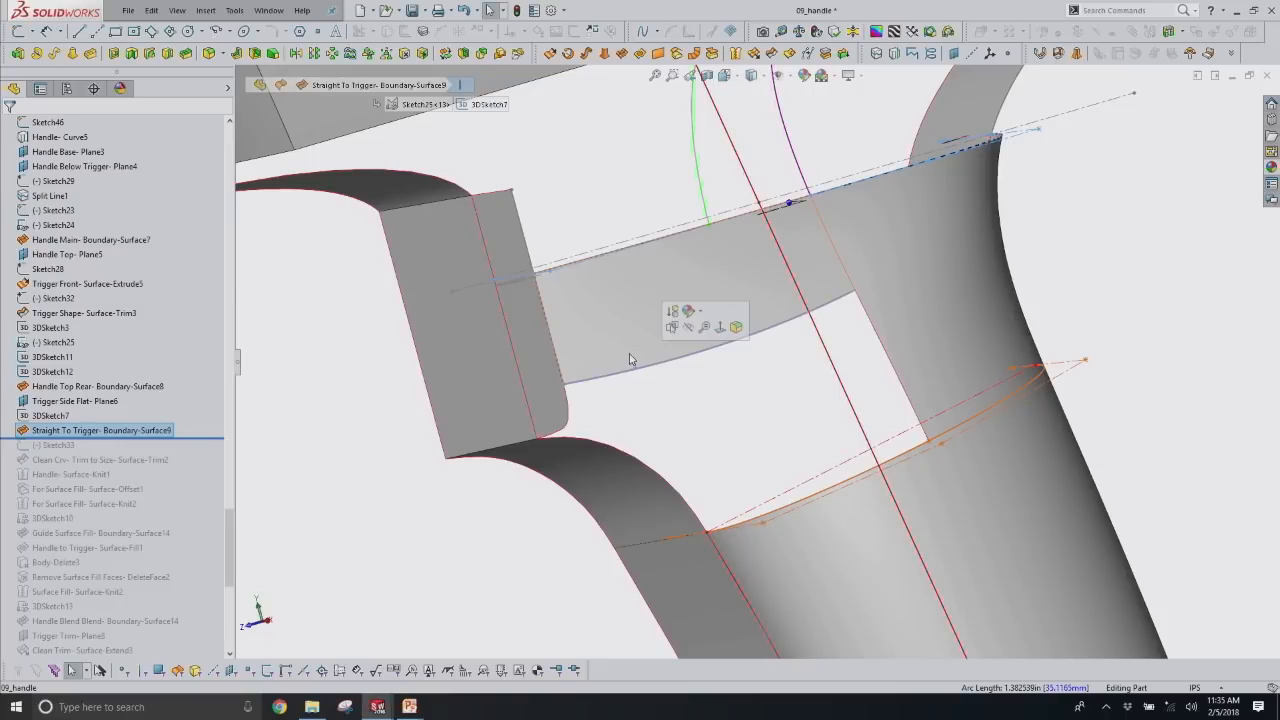
click(686, 412)
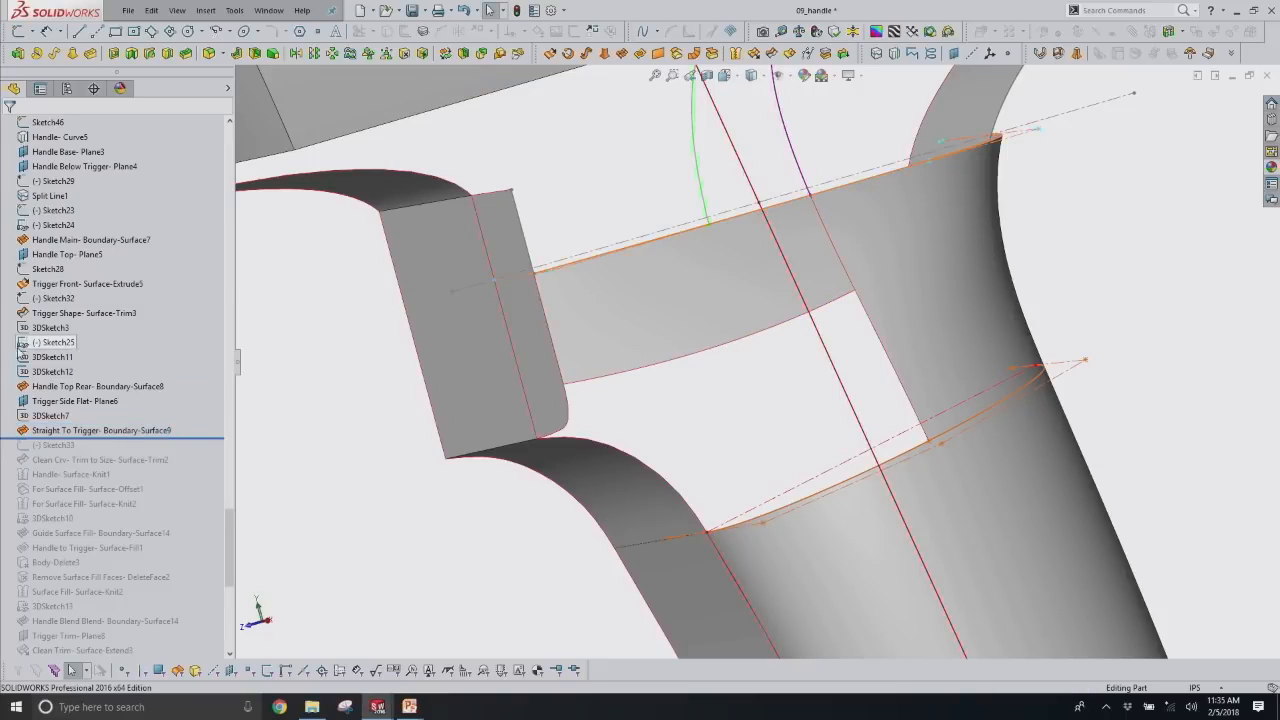
drag(192, 393, 190, 421)
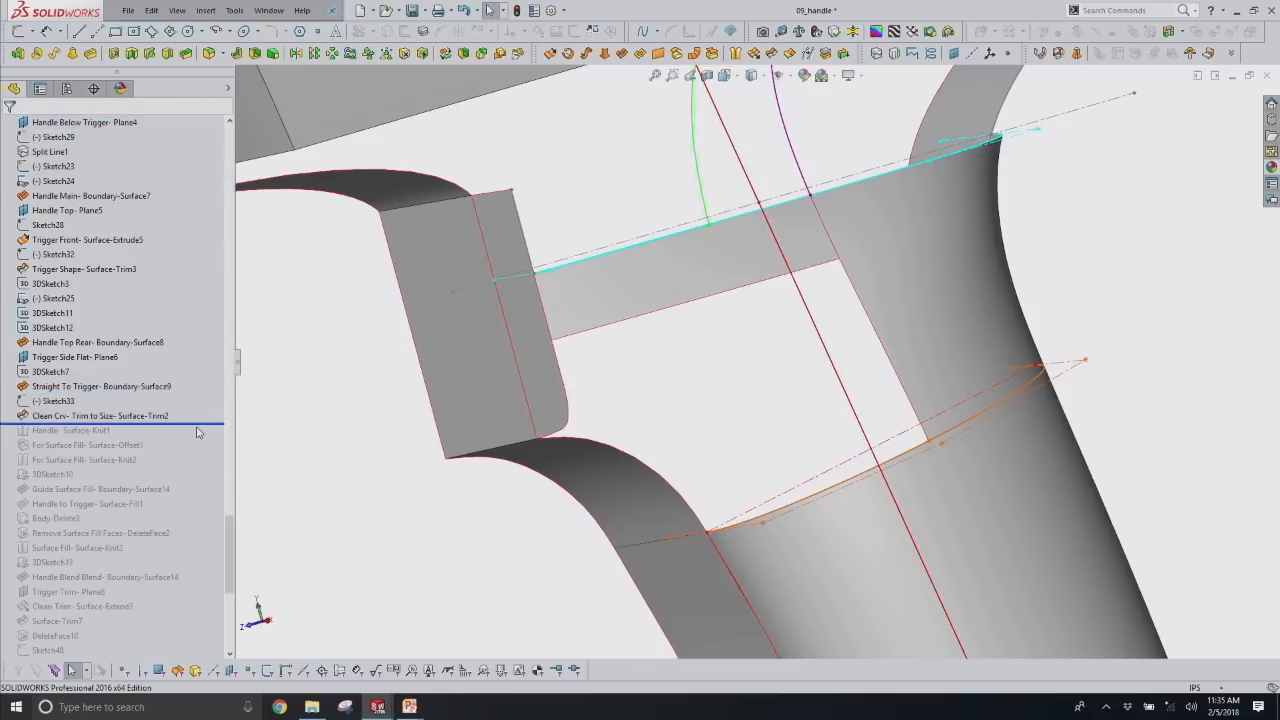
Examine the Clean Crv- Trim to Size trim with its sketch and the trimmed lower edge beside the trigger.
click(154, 418)
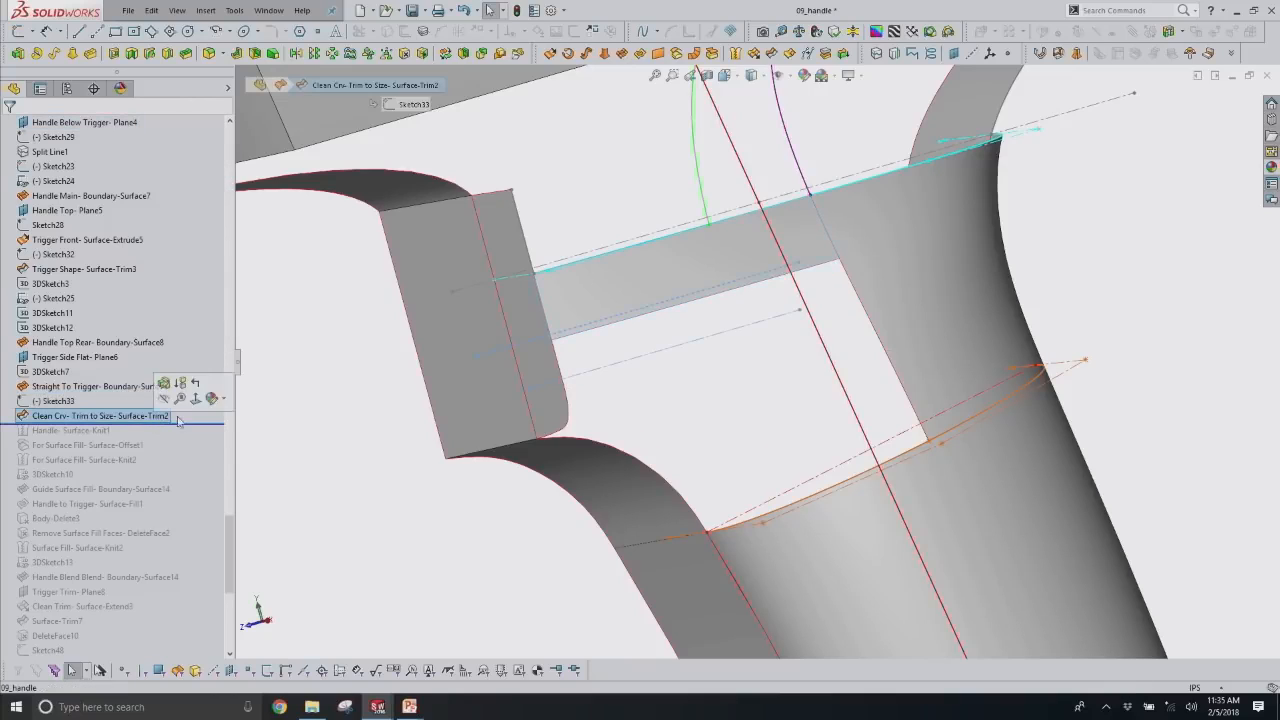
click(724, 414)
middle_drag(754, 400, 688, 354)
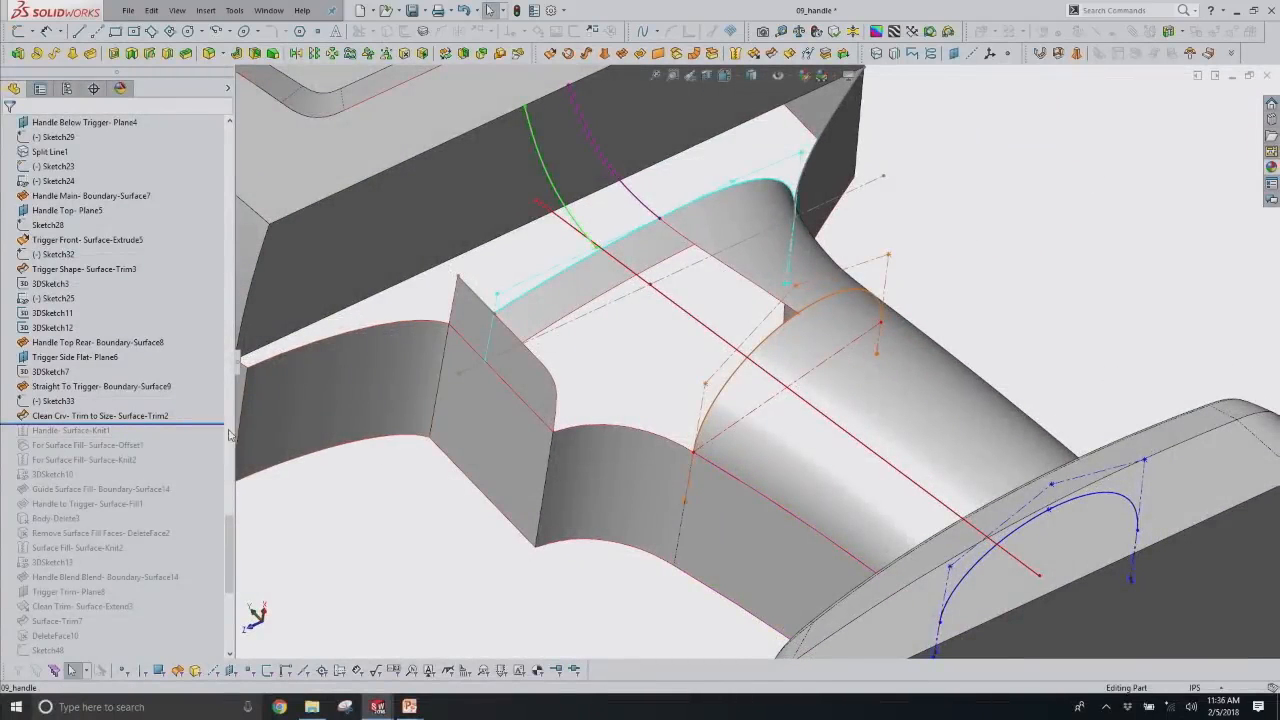
click(548, 331)
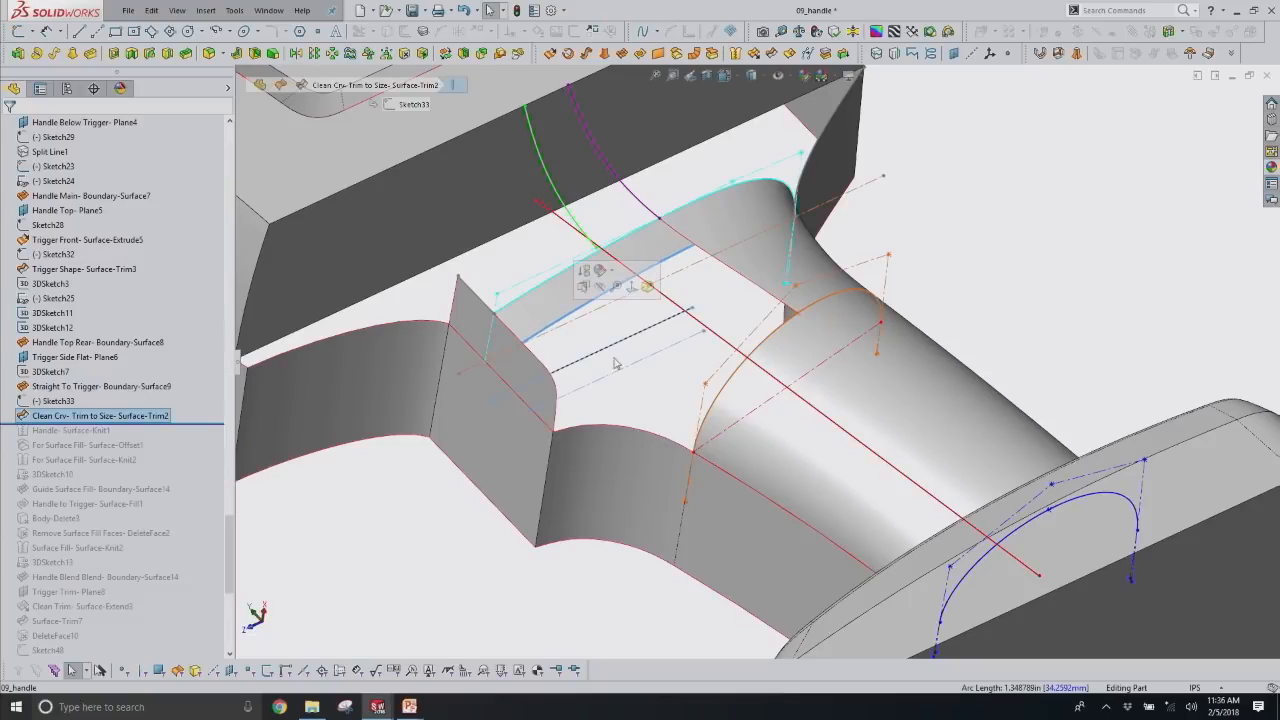
Examine the edges bordering the opening between the trigger and the handle, including the Handle Top Rear surface edge and the trigger's upper edge.
click(730, 270)
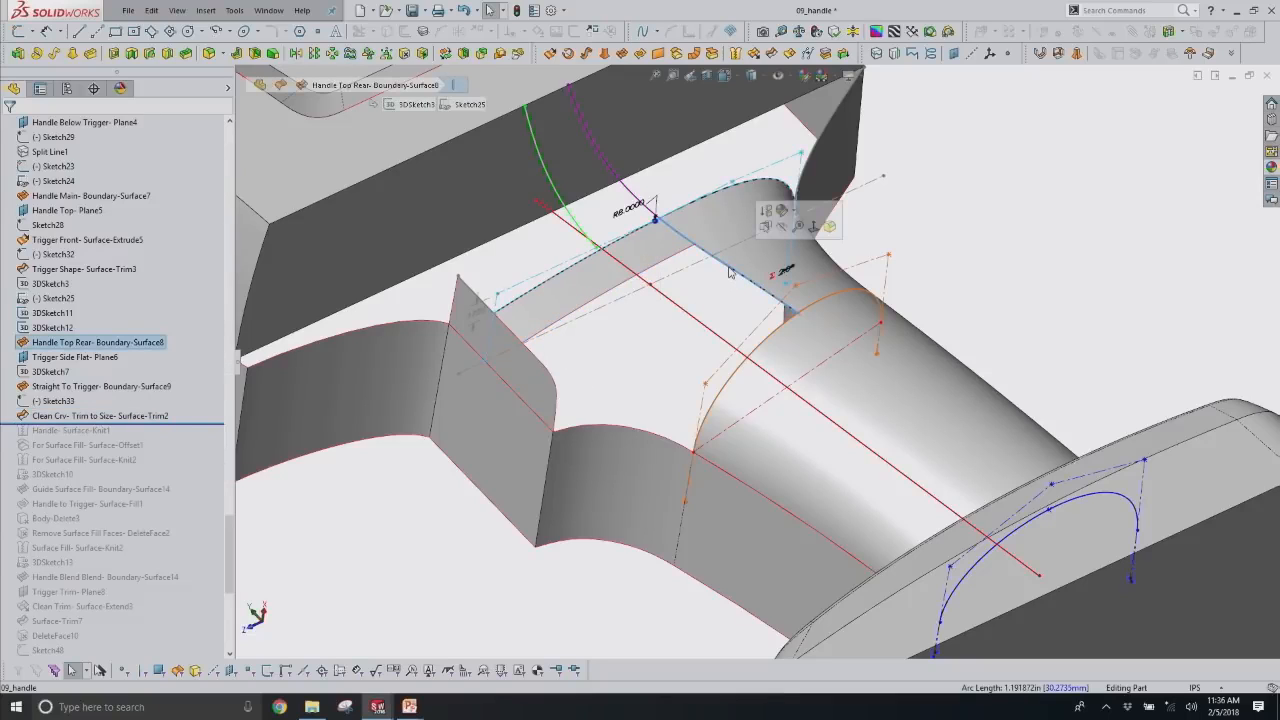
click(765, 346)
click(627, 388)
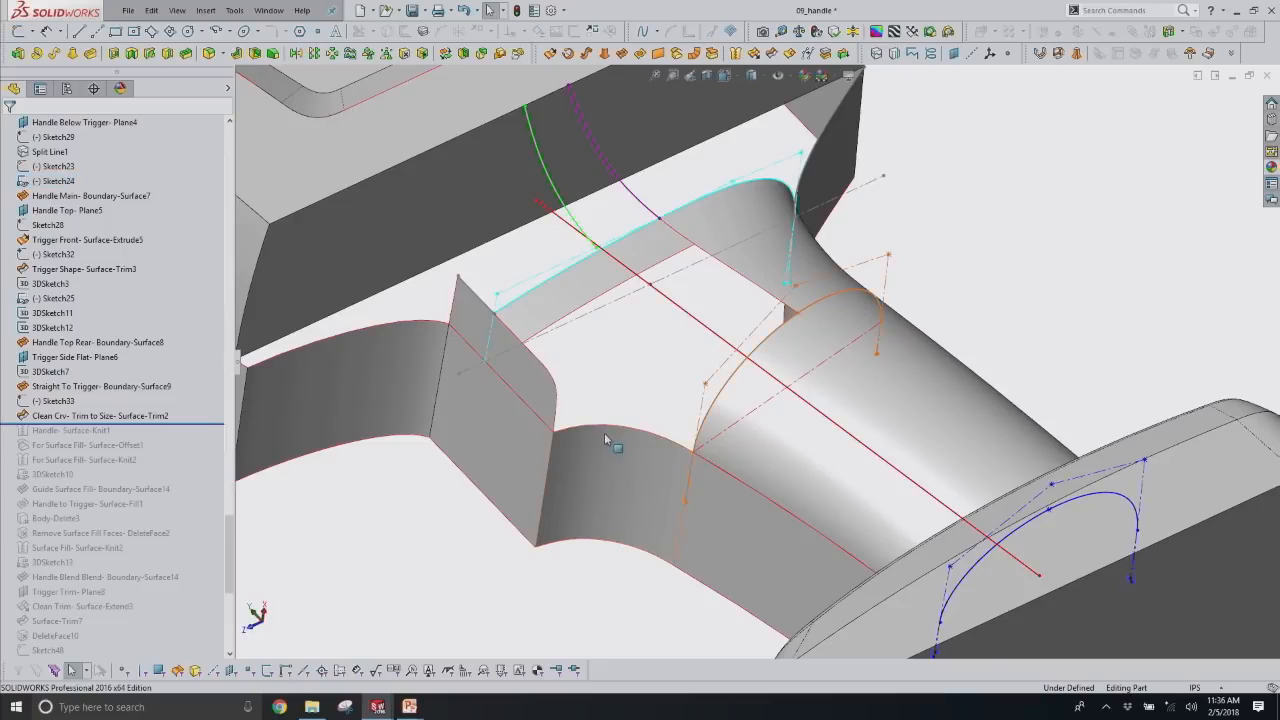
click(609, 431)
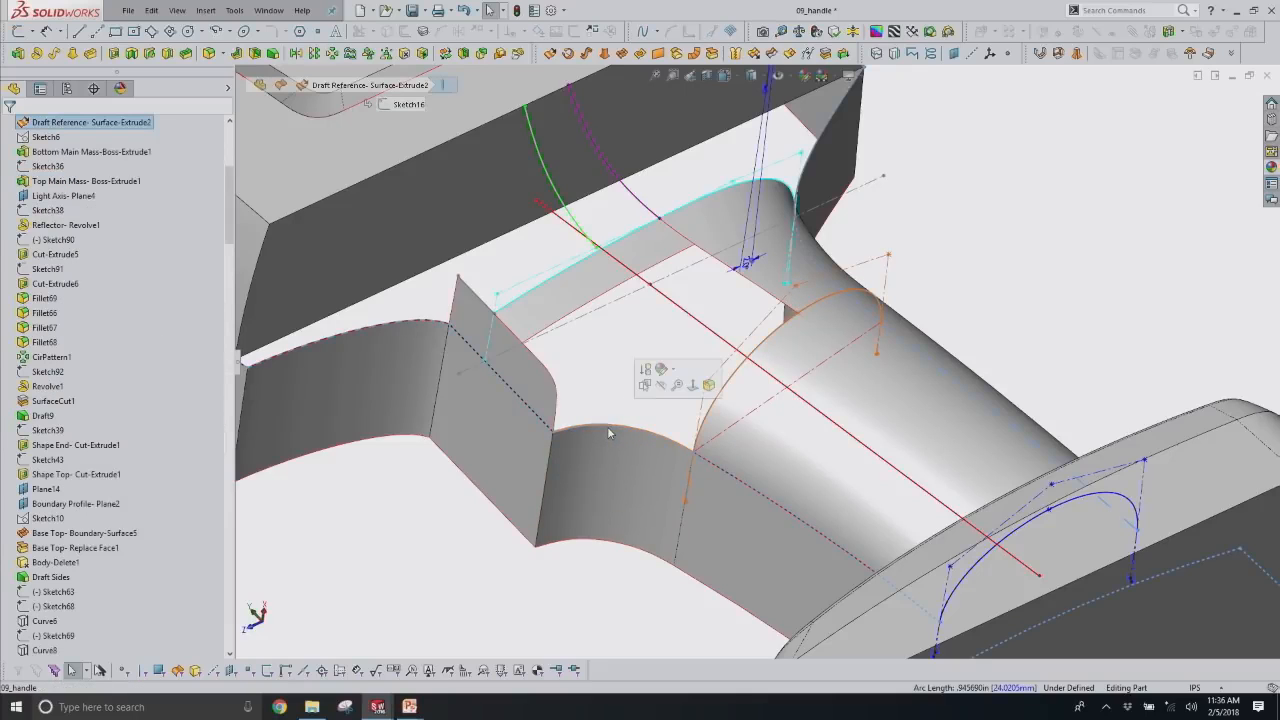
click(598, 409)
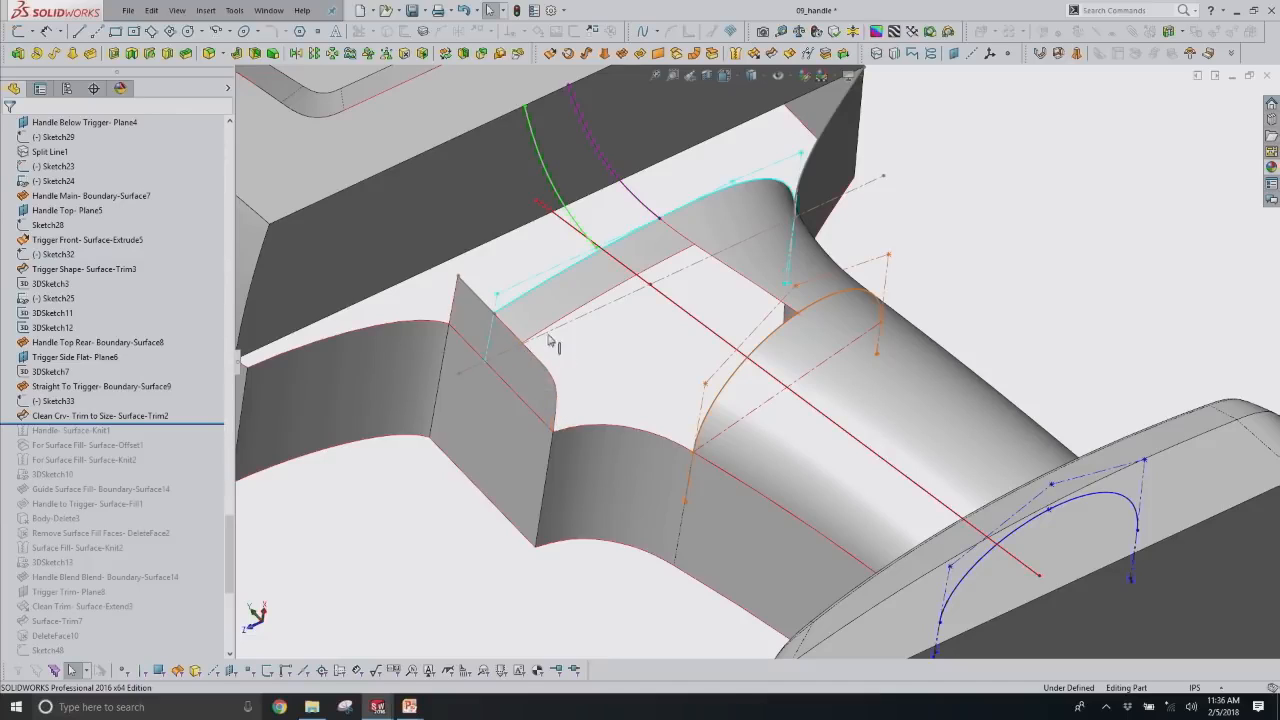
Roll the history forward past For Surface Fill- Surface-Offset1 and on past Guide Surface Fill- Boundary-Surface14.
drag(185, 424, 170, 452)
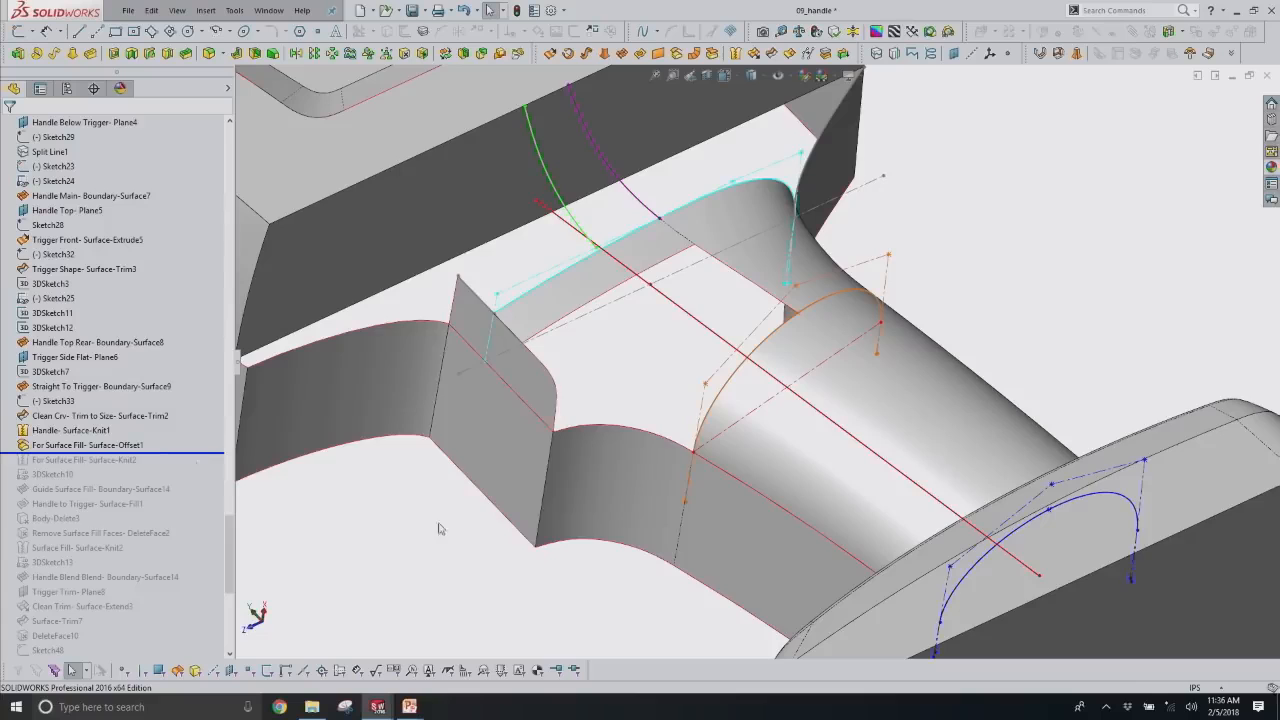
middle_drag(565, 517, 530, 521)
drag(190, 454, 185, 497)
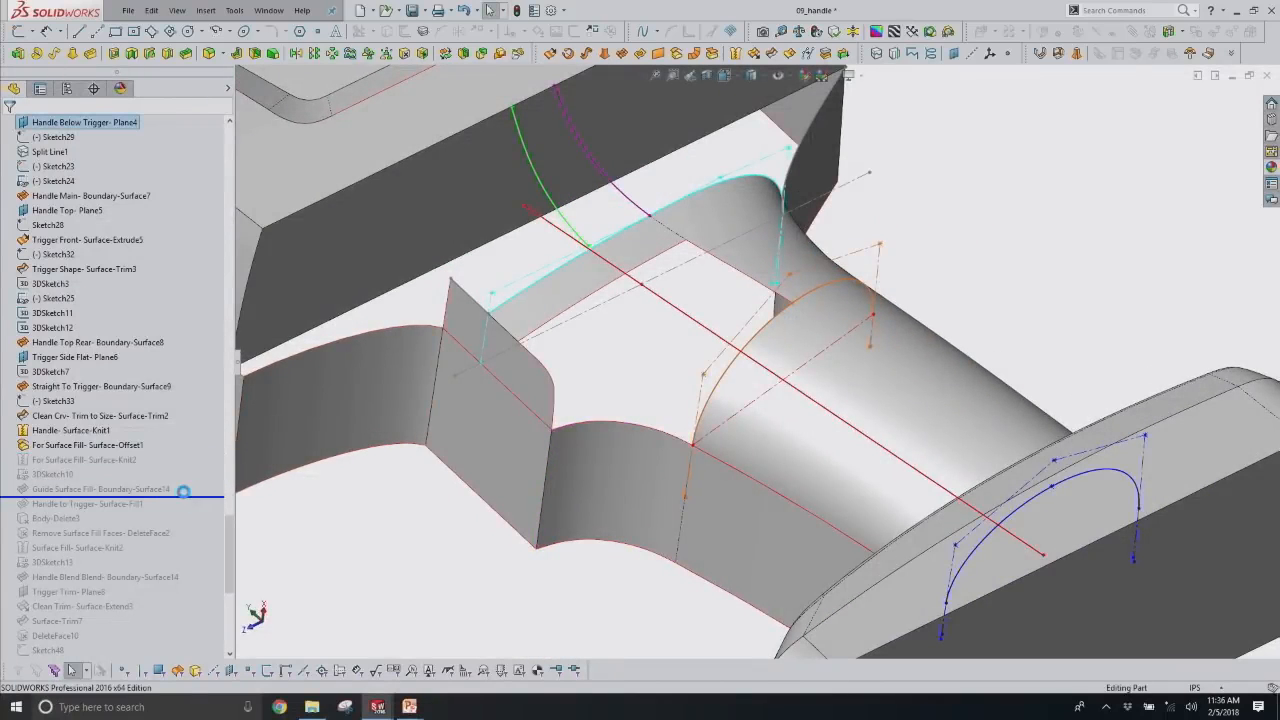
Open 3DSketch10, inspect the relations of its two short lines beside the trigger, and leave the sketch without changes.
click(70, 476)
click(83, 437)
scroll(533, 398, down, 1)
scroll(533, 398, down, 2)
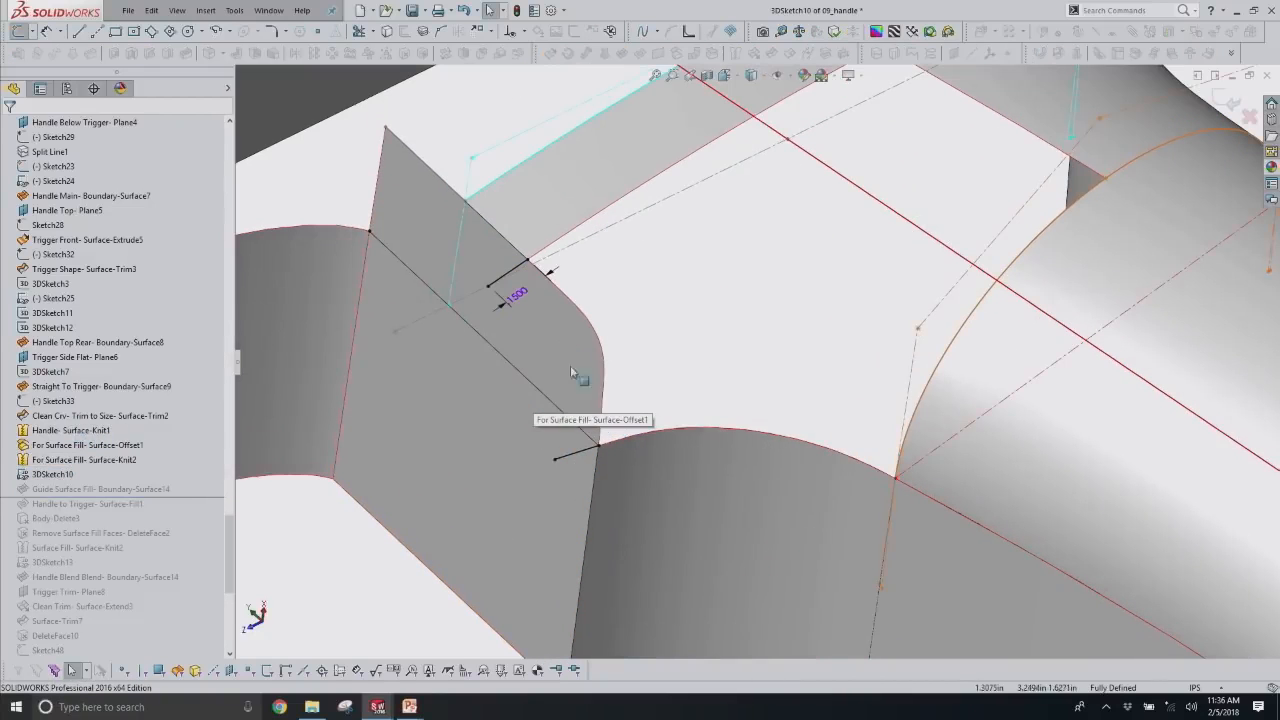
click(511, 272)
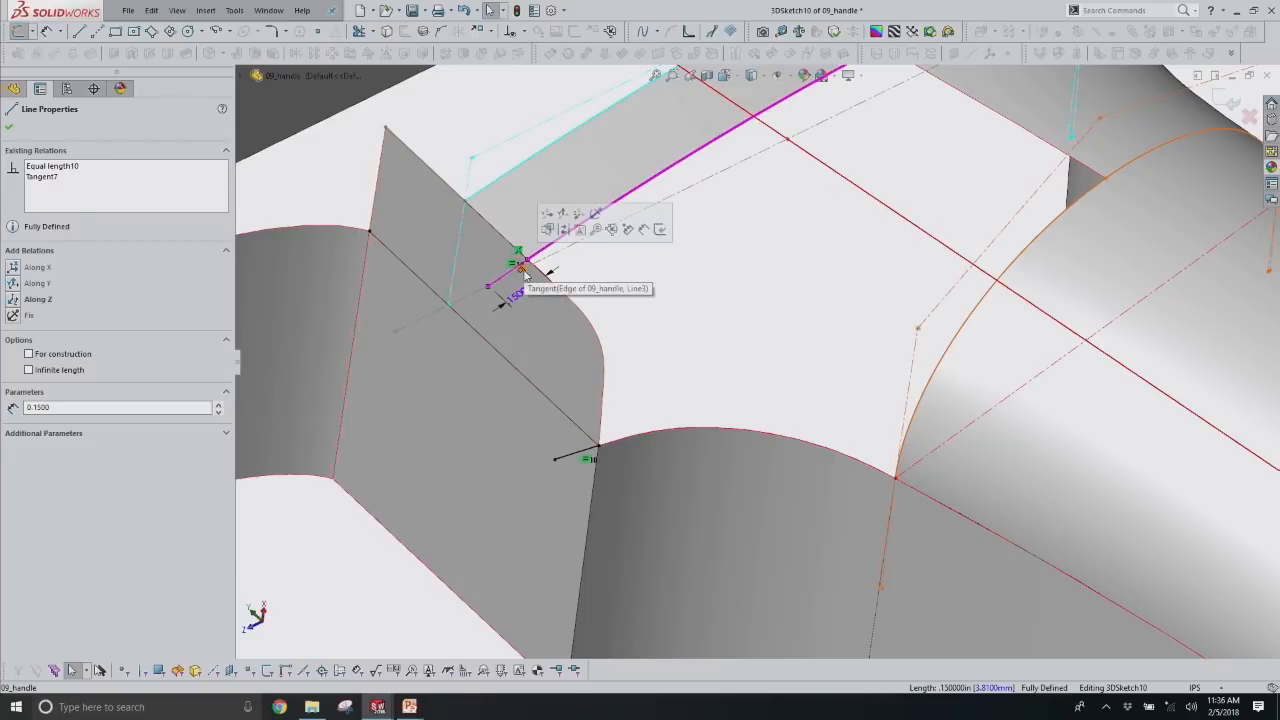
click(584, 458)
key(Escape)
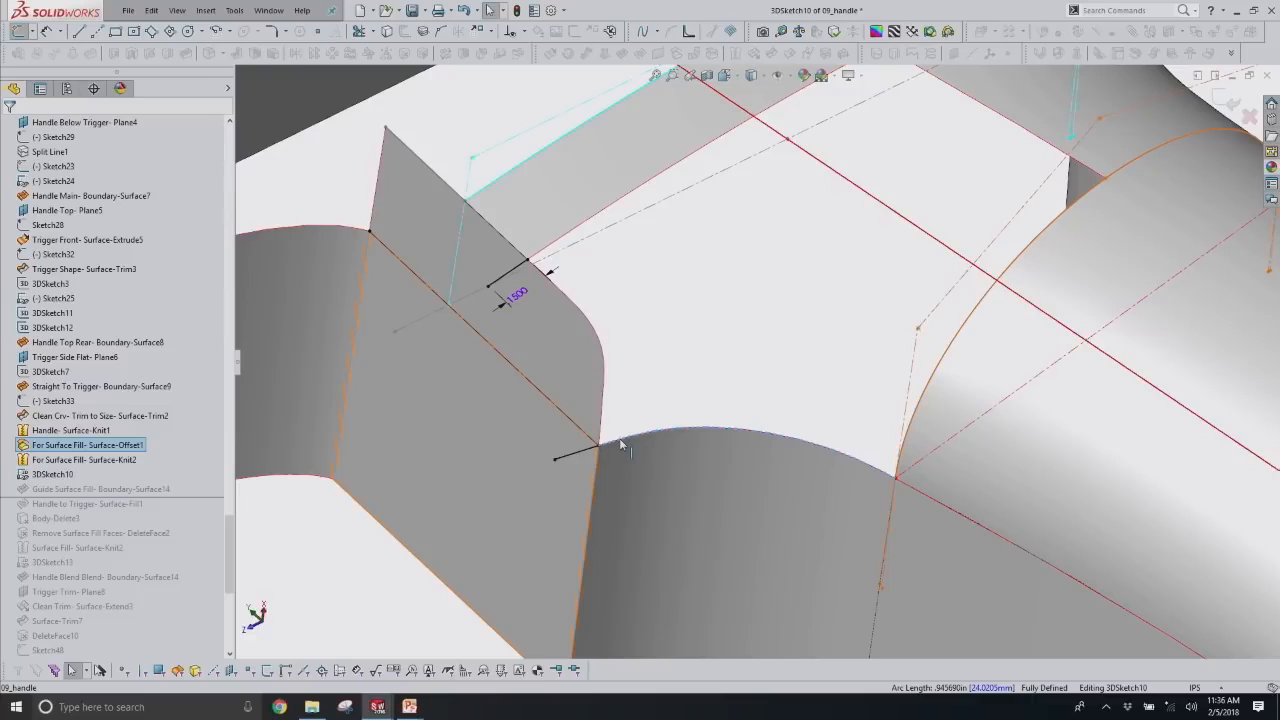
scroll(619, 453, up, 2)
click(1252, 118)
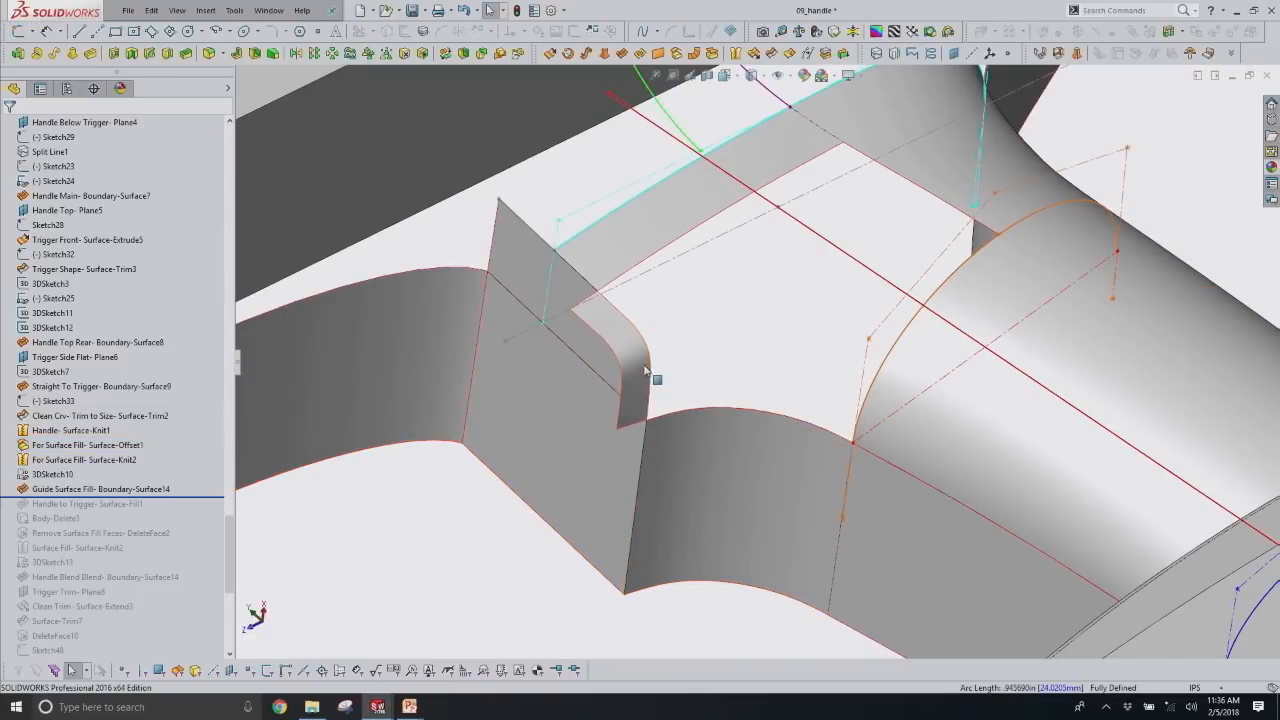
Examine the guide surface beside the trigger and roll the history forward past Handle to Trigger- Surface-Fill1.
middle_drag(634, 388, 649, 363)
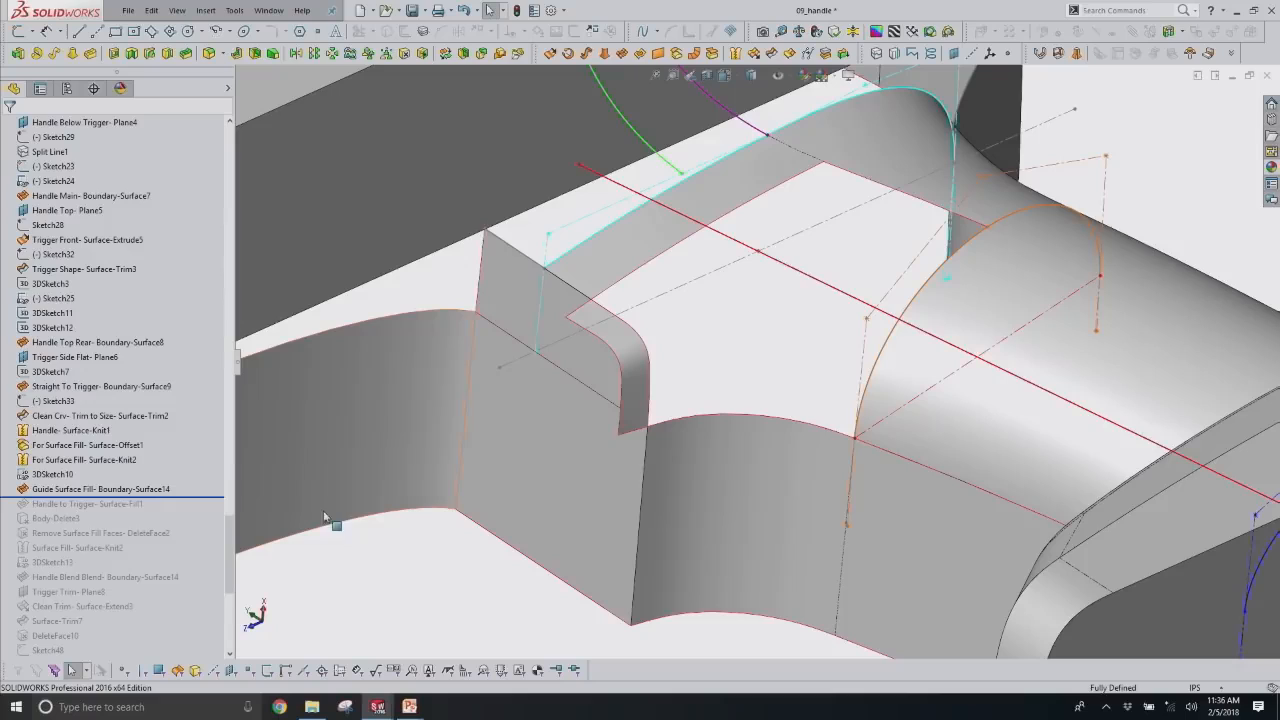
scroll(160, 472, down, 1)
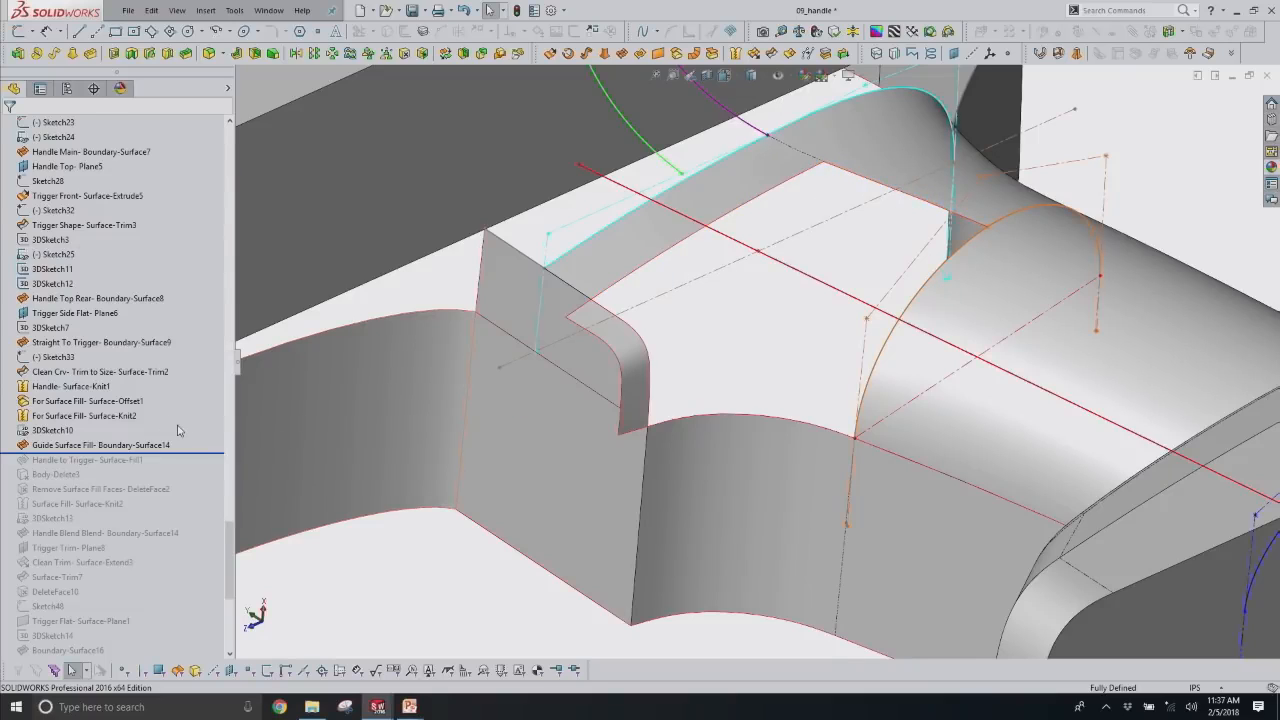
scroll(194, 448, down, 1)
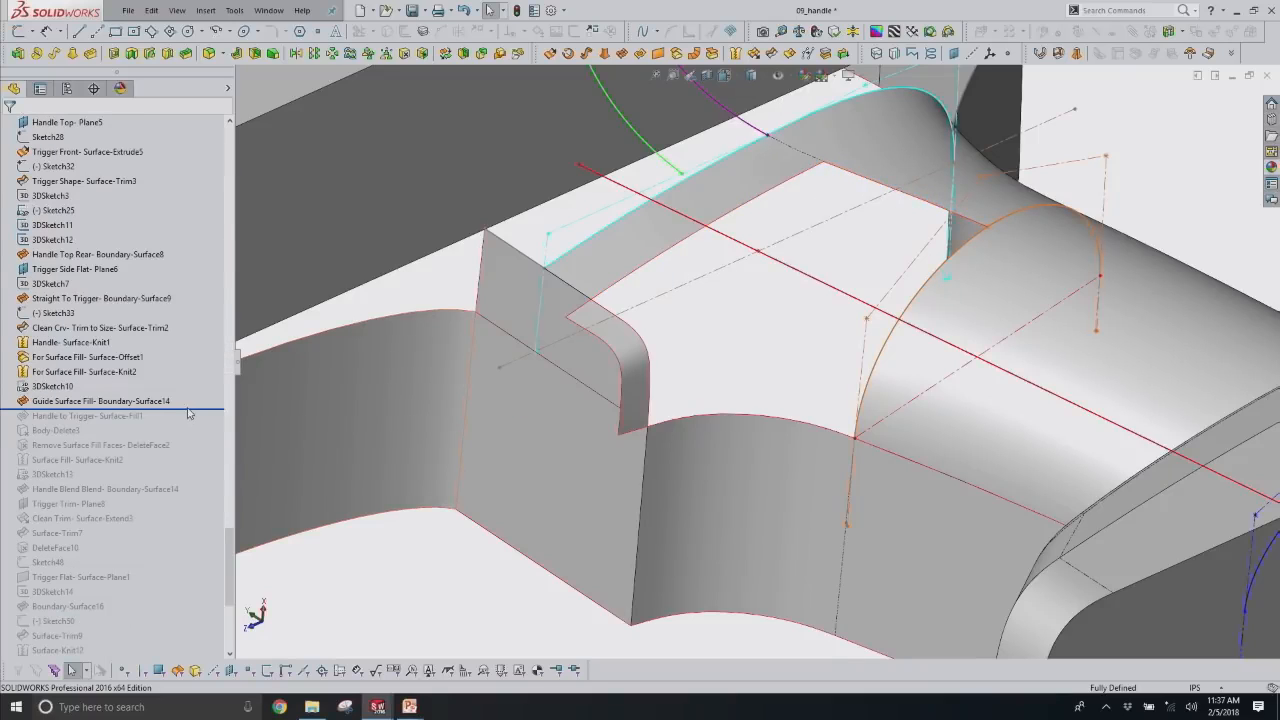
drag(193, 411, 186, 422)
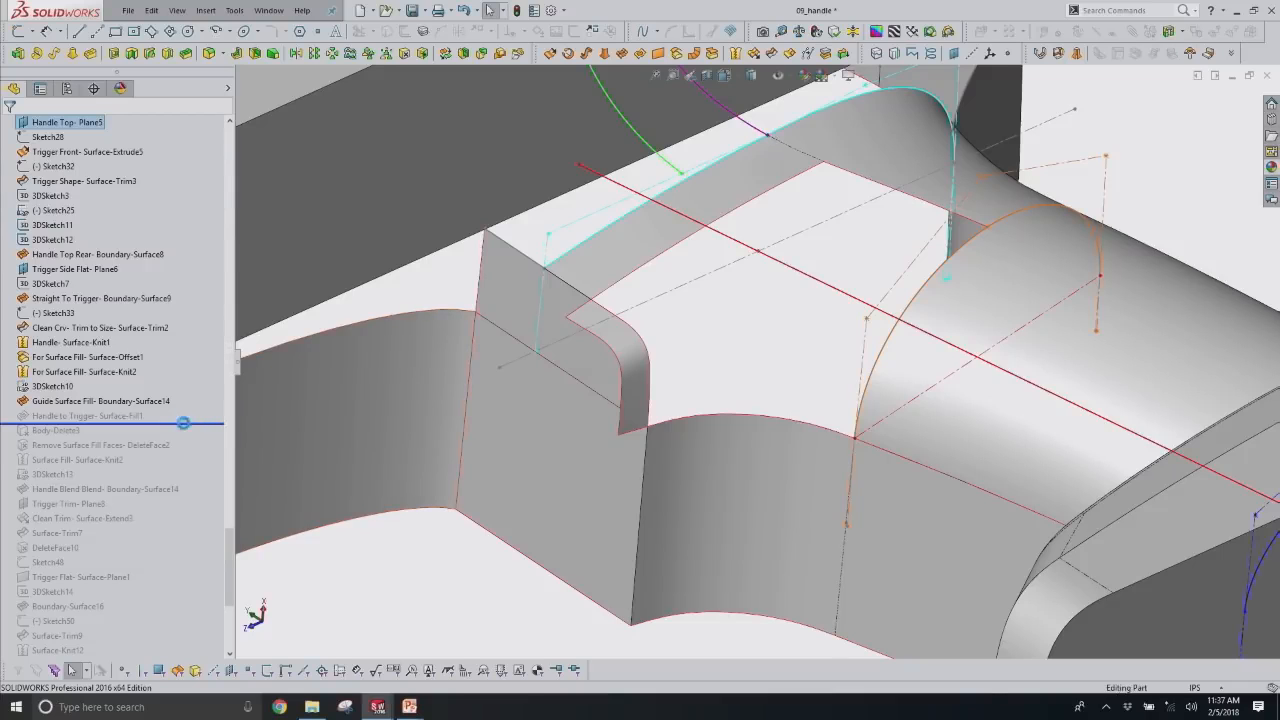
Try setting Edge <4> and Edge <5> of the Handle to Trigger surface fill to Tangent, and cancel the edit.
click(137, 417)
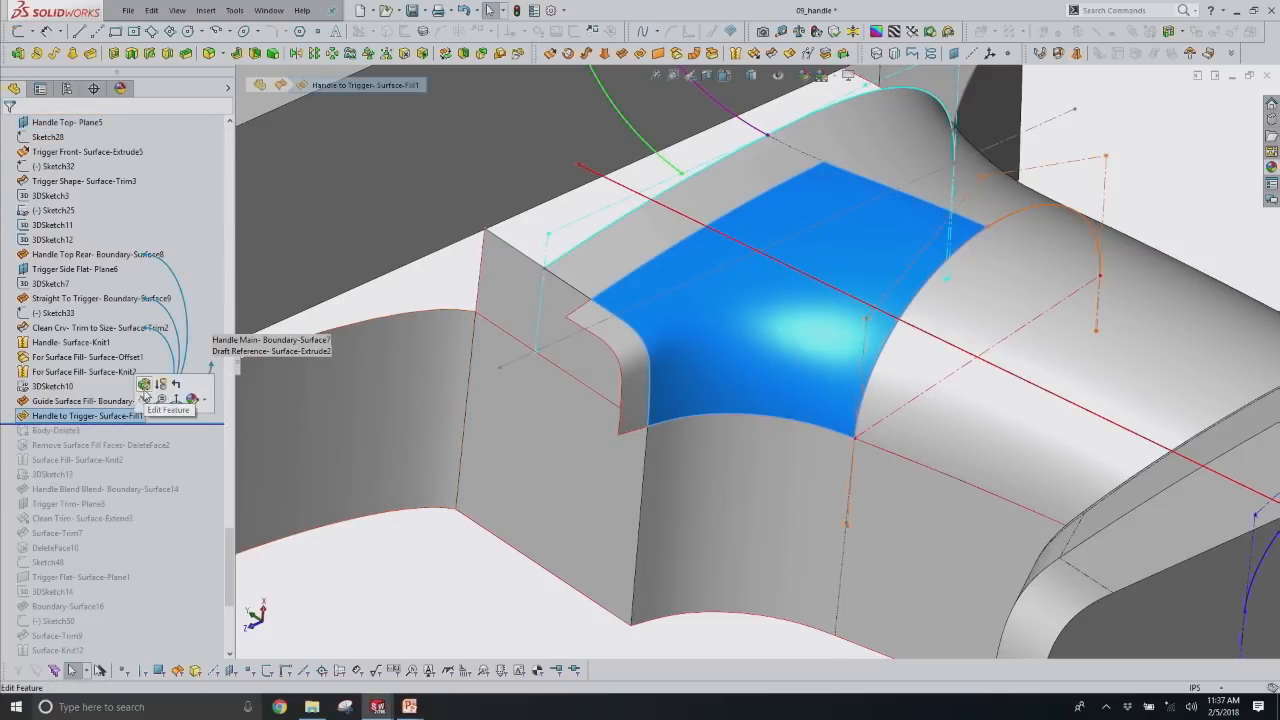
click(144, 386)
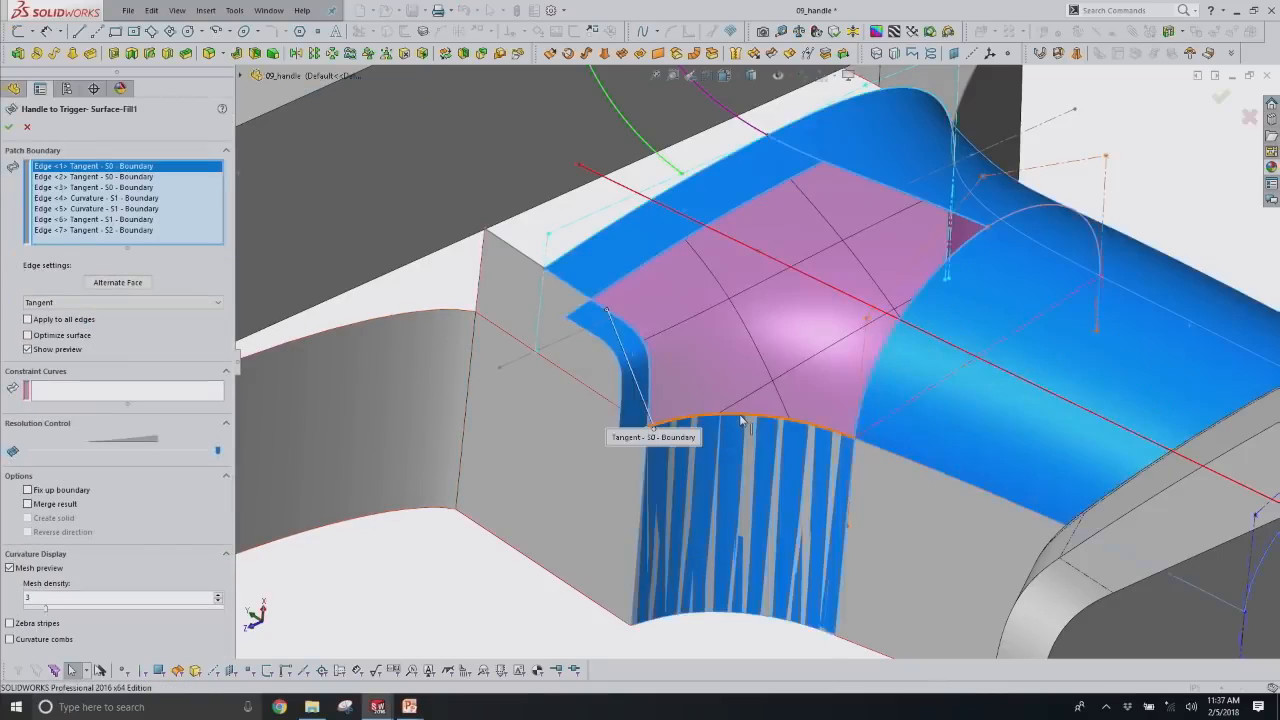
click(112, 199)
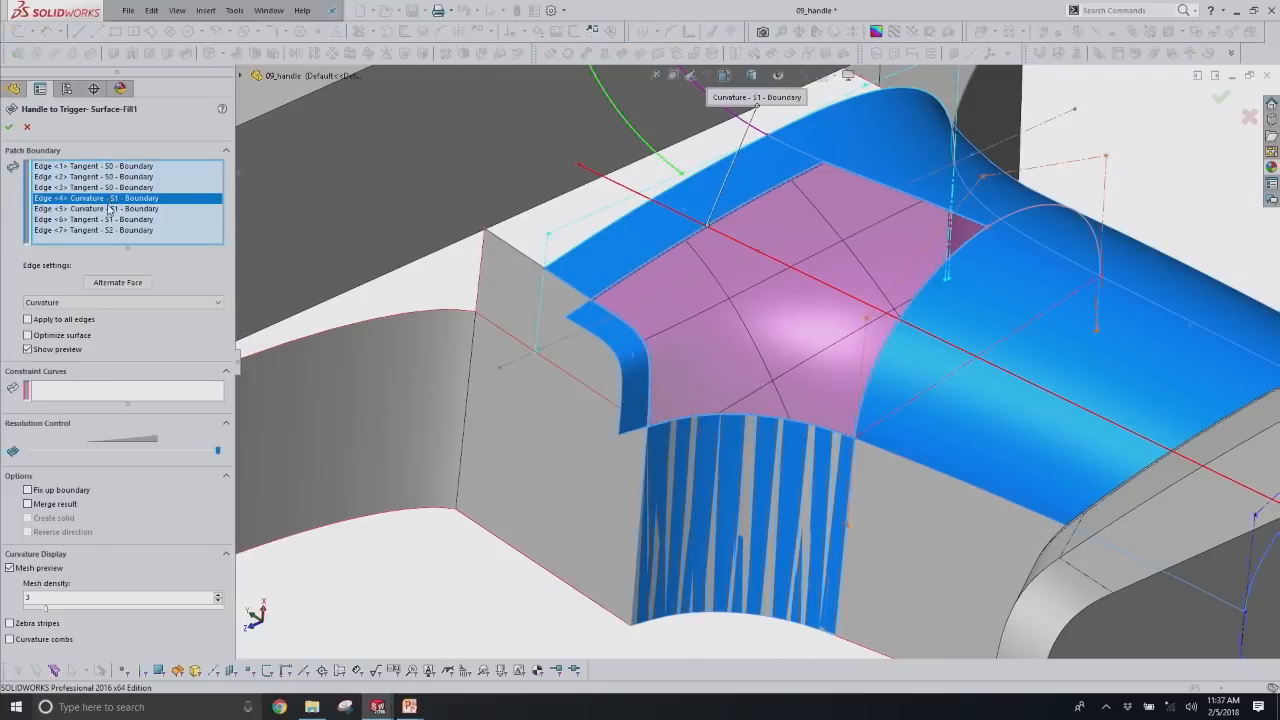
ctrl+click(110, 209)
click(102, 300)
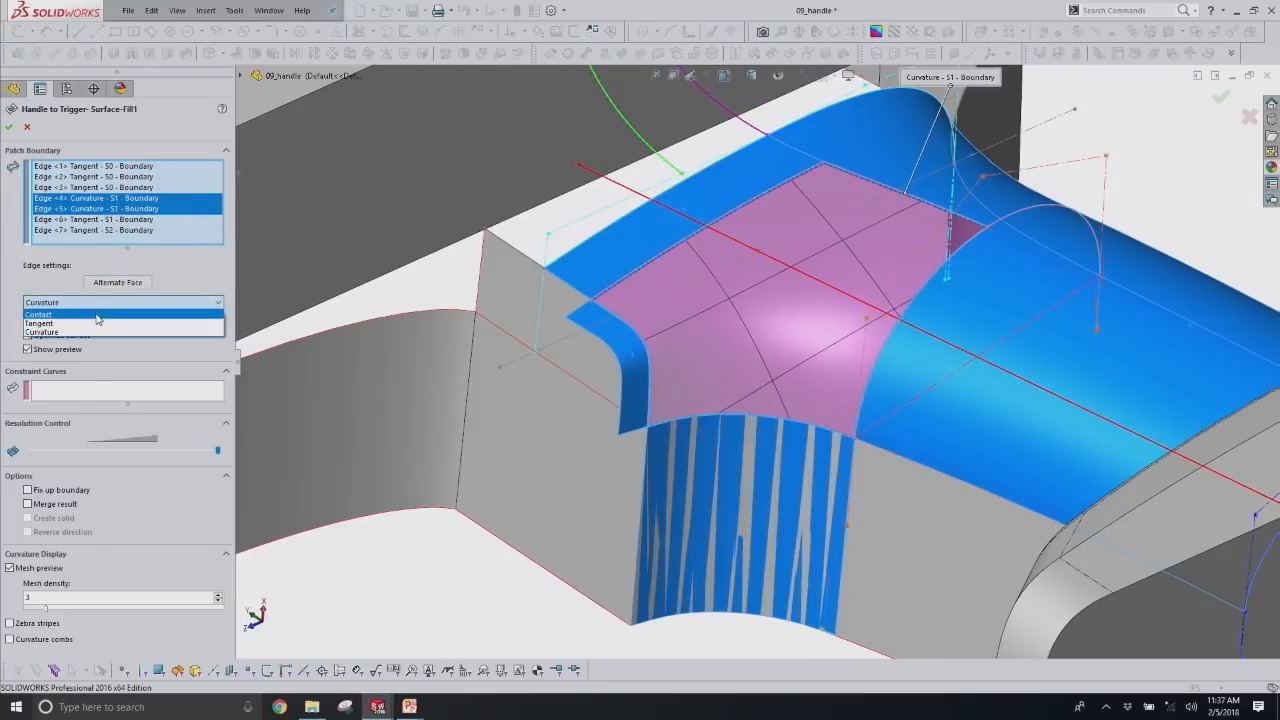
click(90, 318)
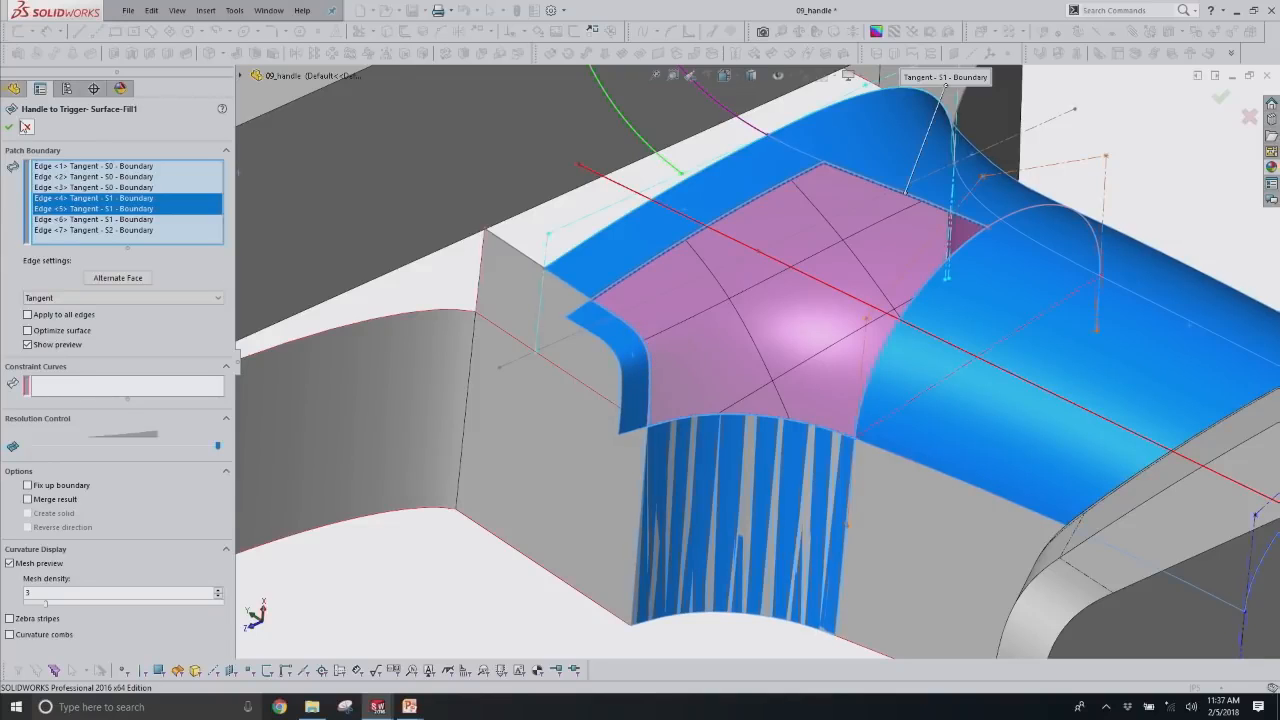
key(Return)
Edit the Handle to Trigger surface fill and set its Edge <4> and Edge <5> conditions to Tangent.
click(811, 303)
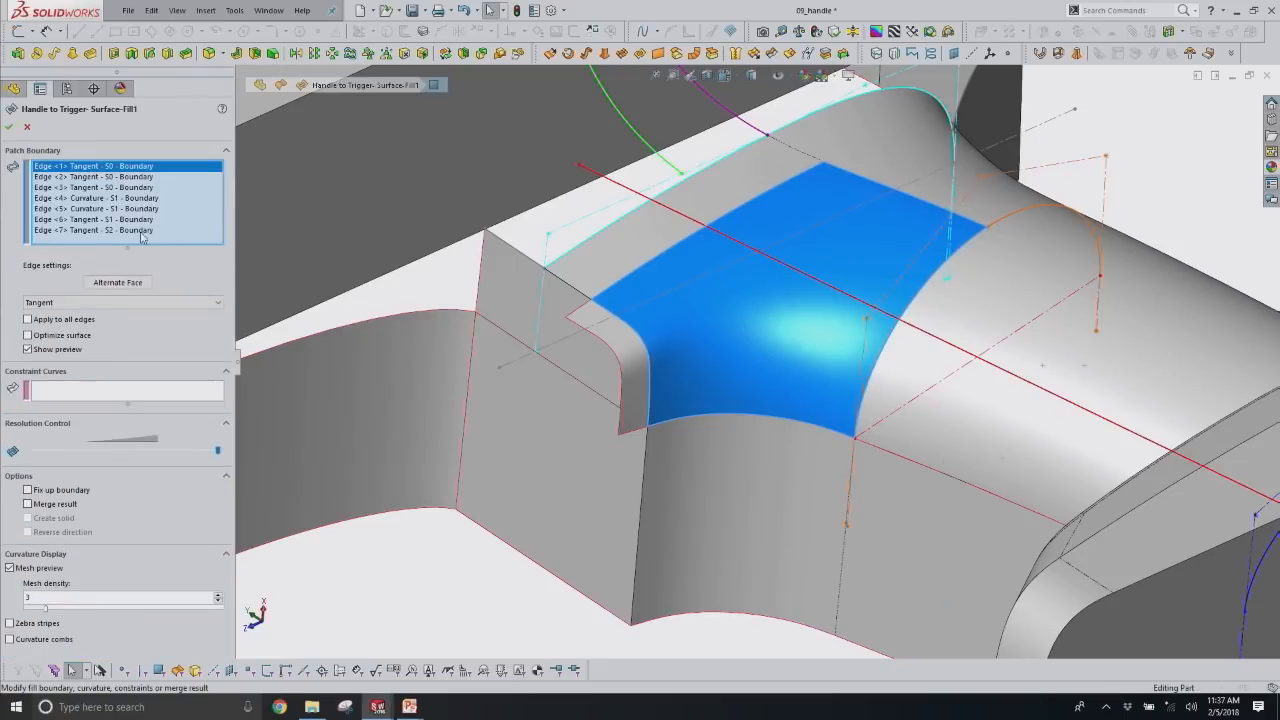
click(131, 199)
shift+click(131, 209)
click(104, 302)
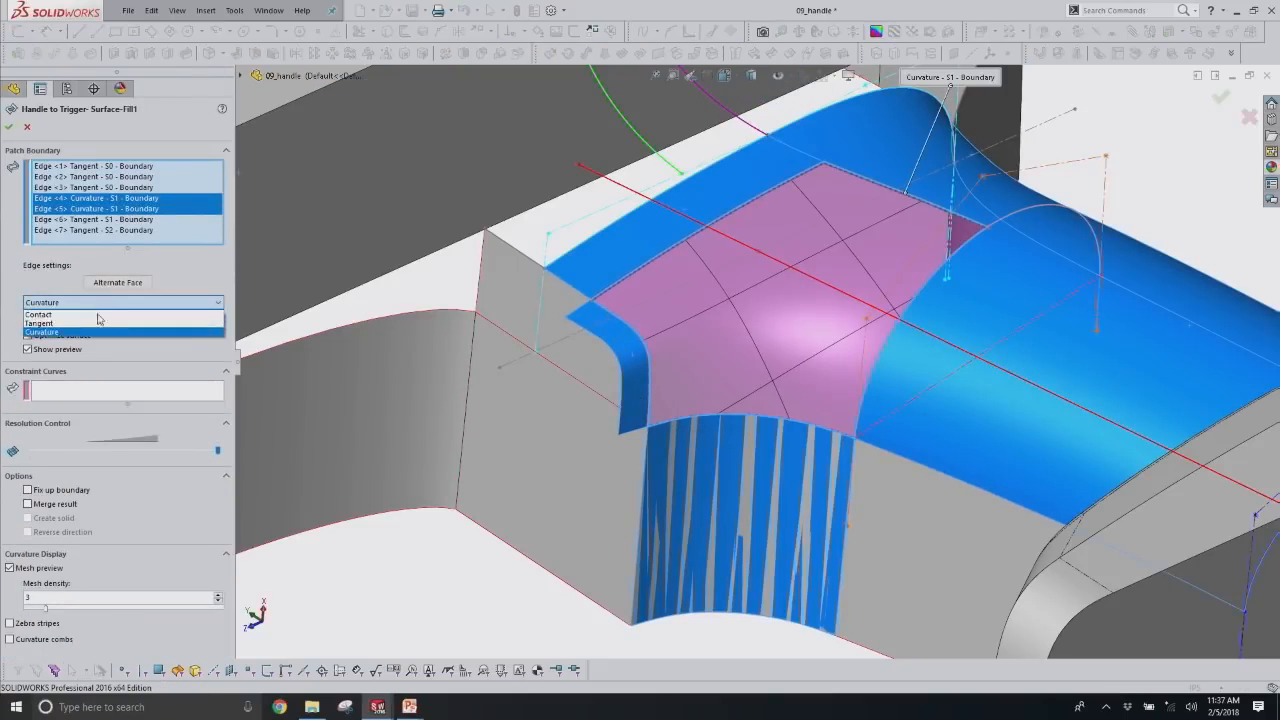
click(100, 314)
click(98, 298)
click(93, 319)
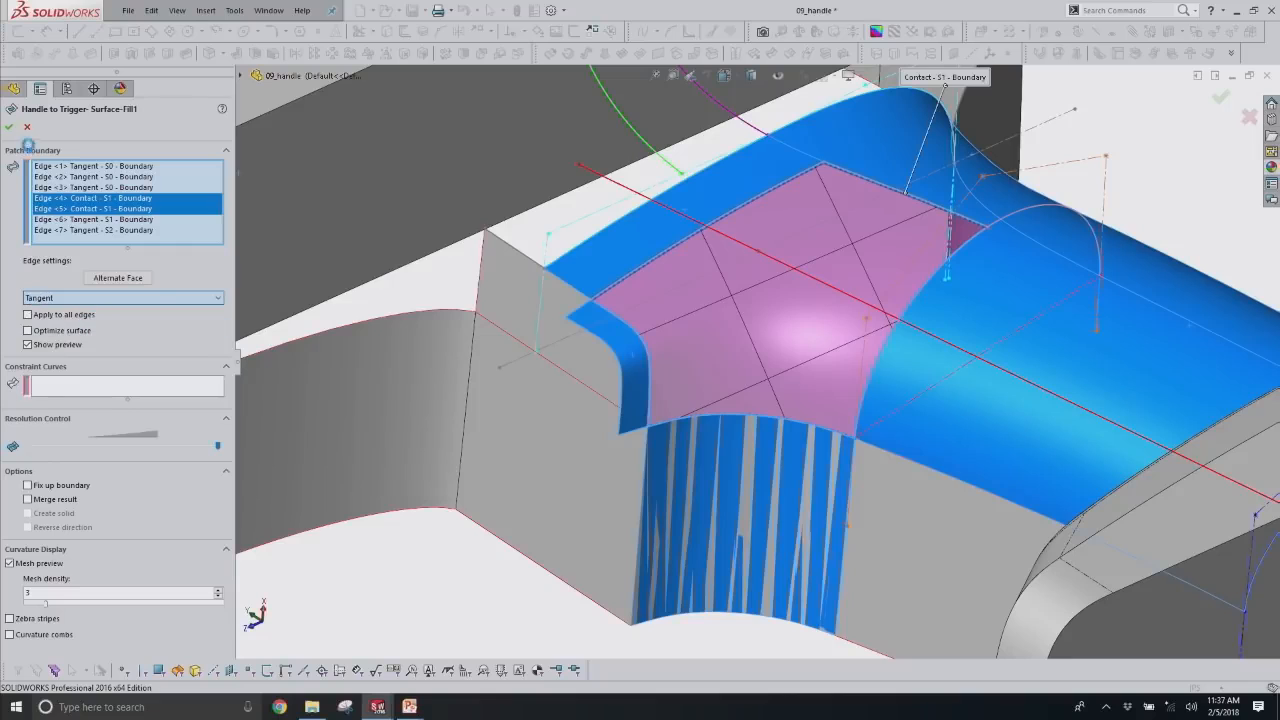
key(Return)
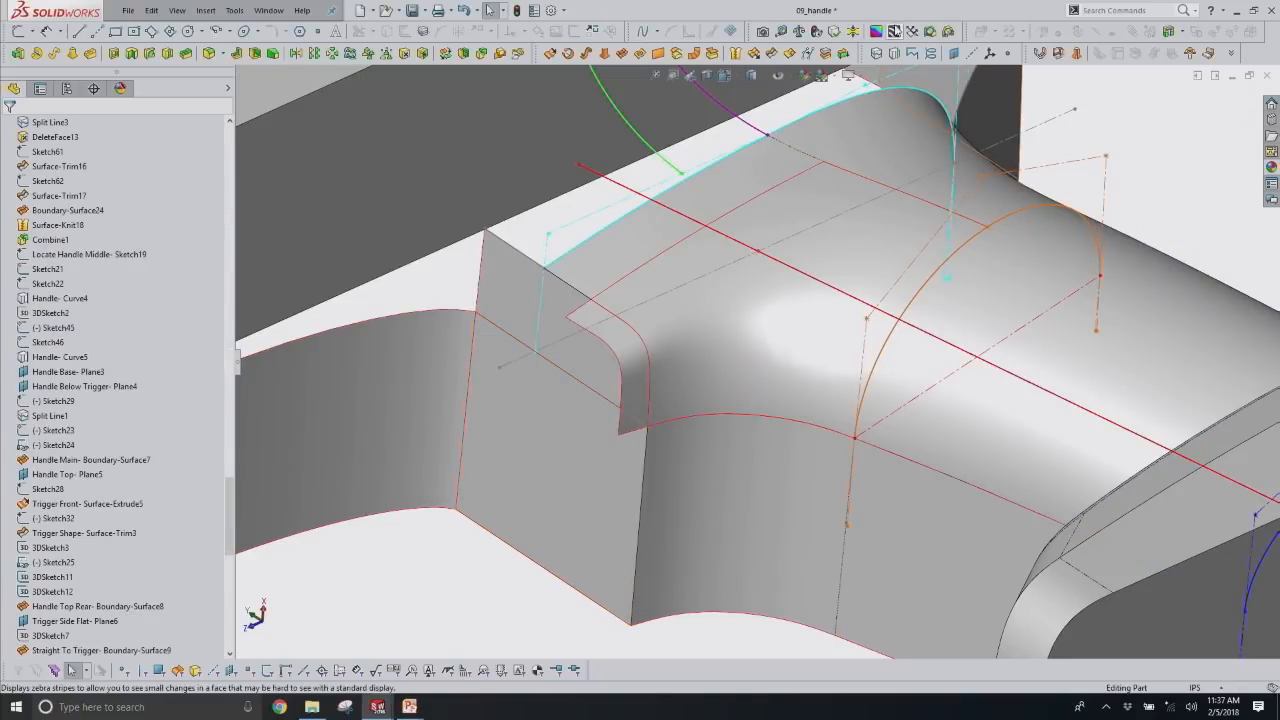
Display zebra stripes to examine the surface fill's blend into the neighbouring handle surfaces, and turn the stripes off.
click(893, 31)
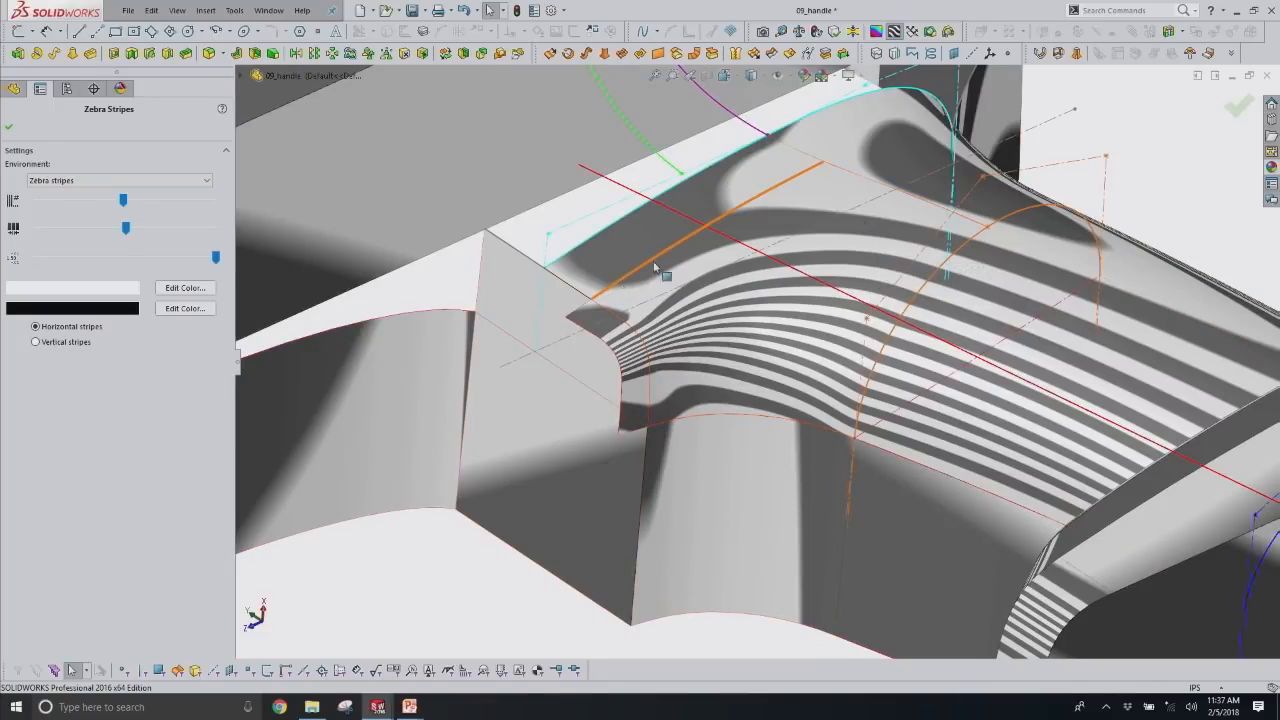
scroll(760, 245, down, 2)
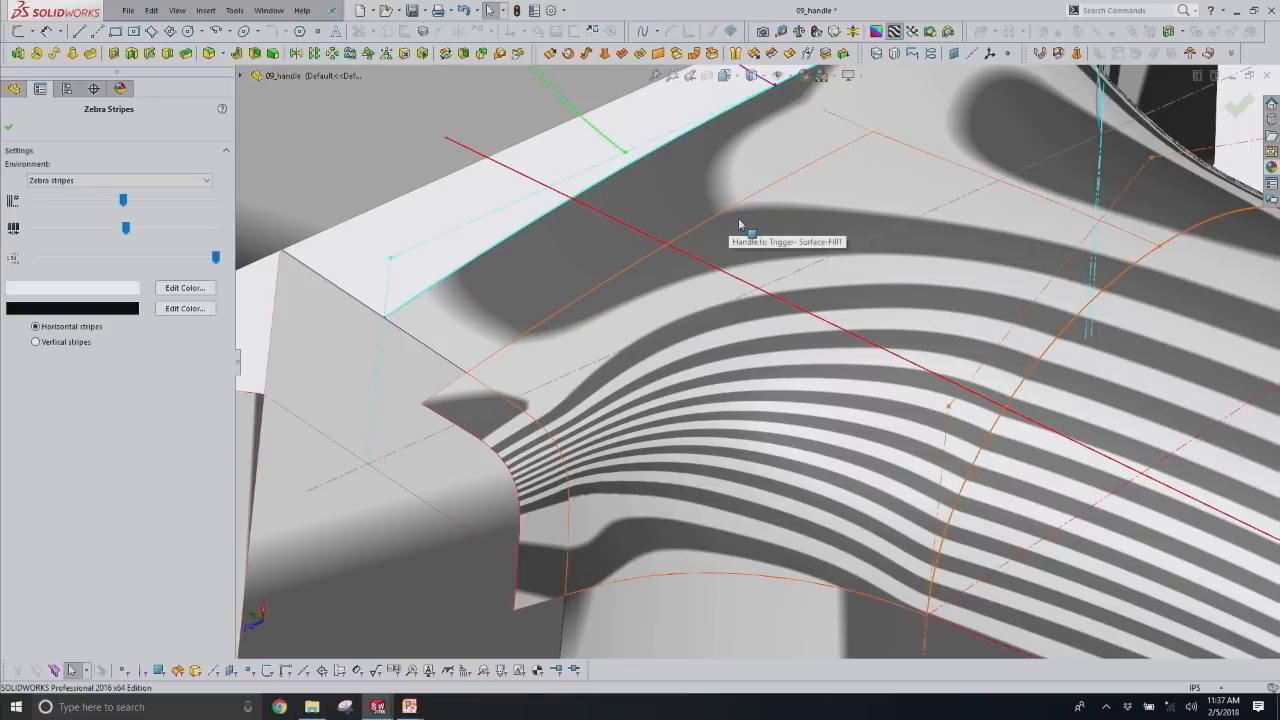
scroll(768, 260, up, 1)
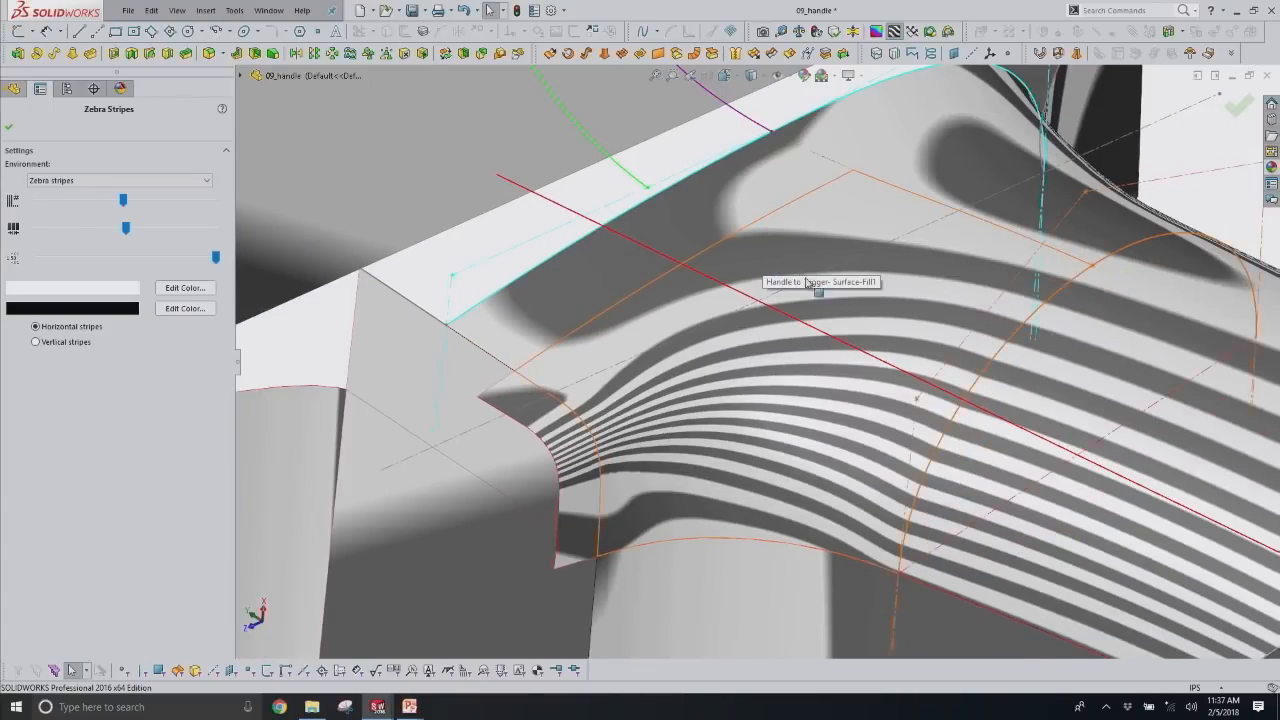
scroll(807, 283, up, 2)
middle_click(843, 287)
middle_drag(843, 287, 843, 379)
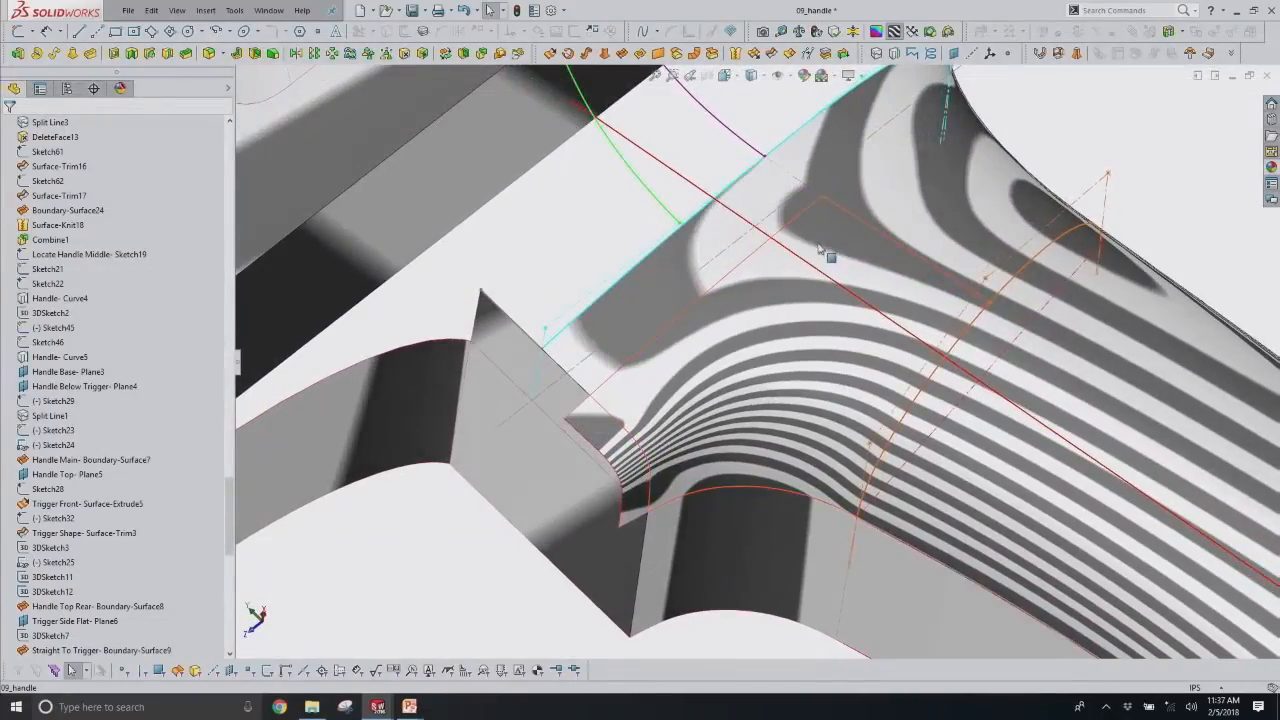
middle_drag(822, 252, 805, 230)
middle_drag(866, 352, 760, 400)
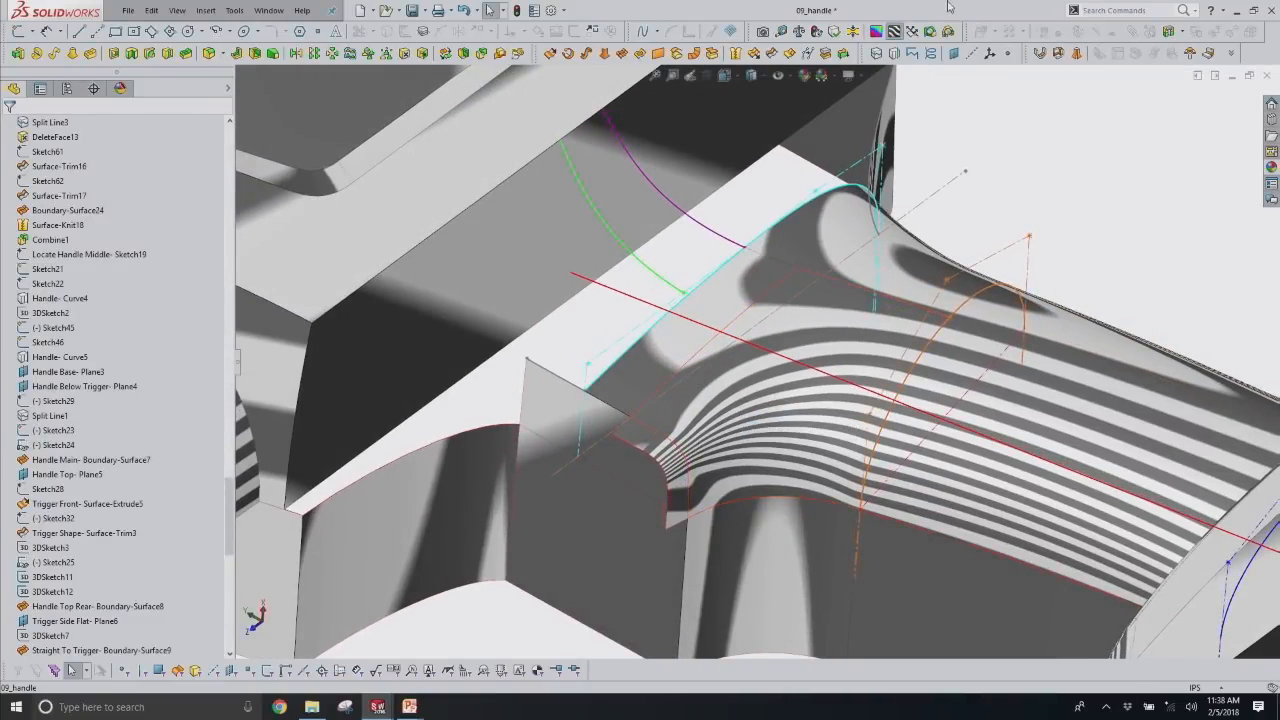
click(893, 32)
Edit the Handle to Trigger surface fill and set its Edge <4> condition to Curvature.
click(789, 410)
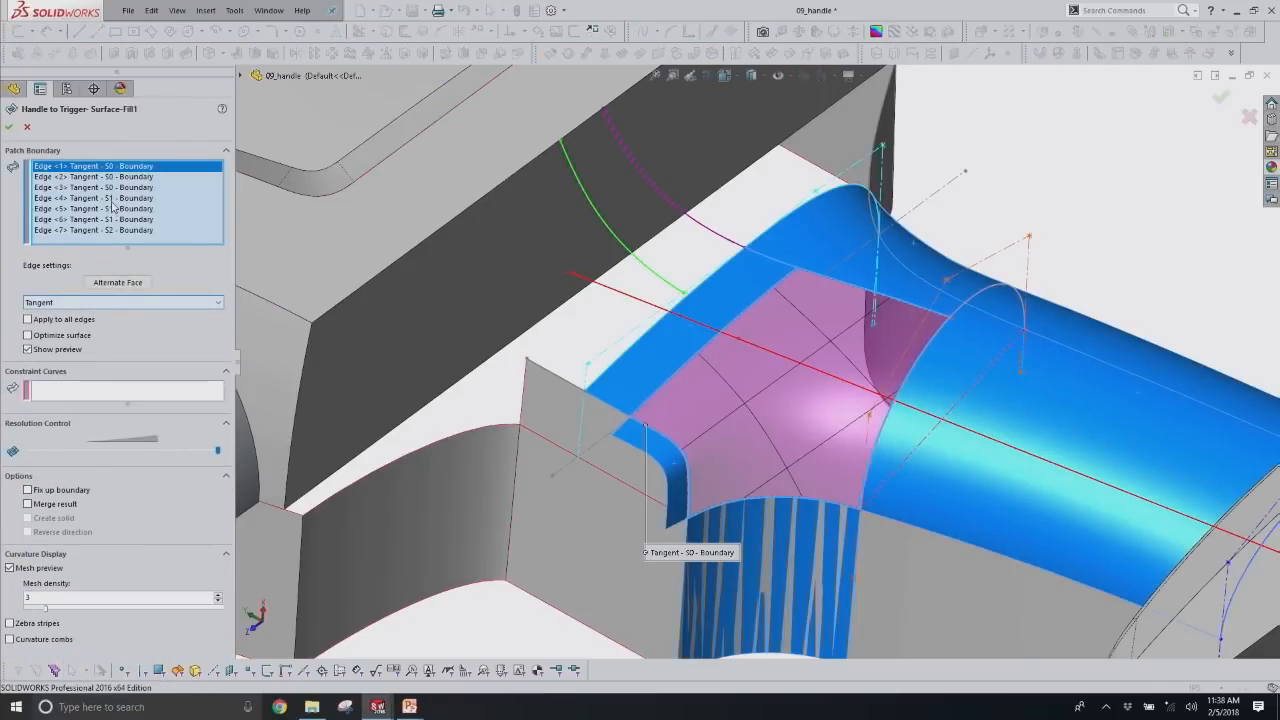
click(111, 200)
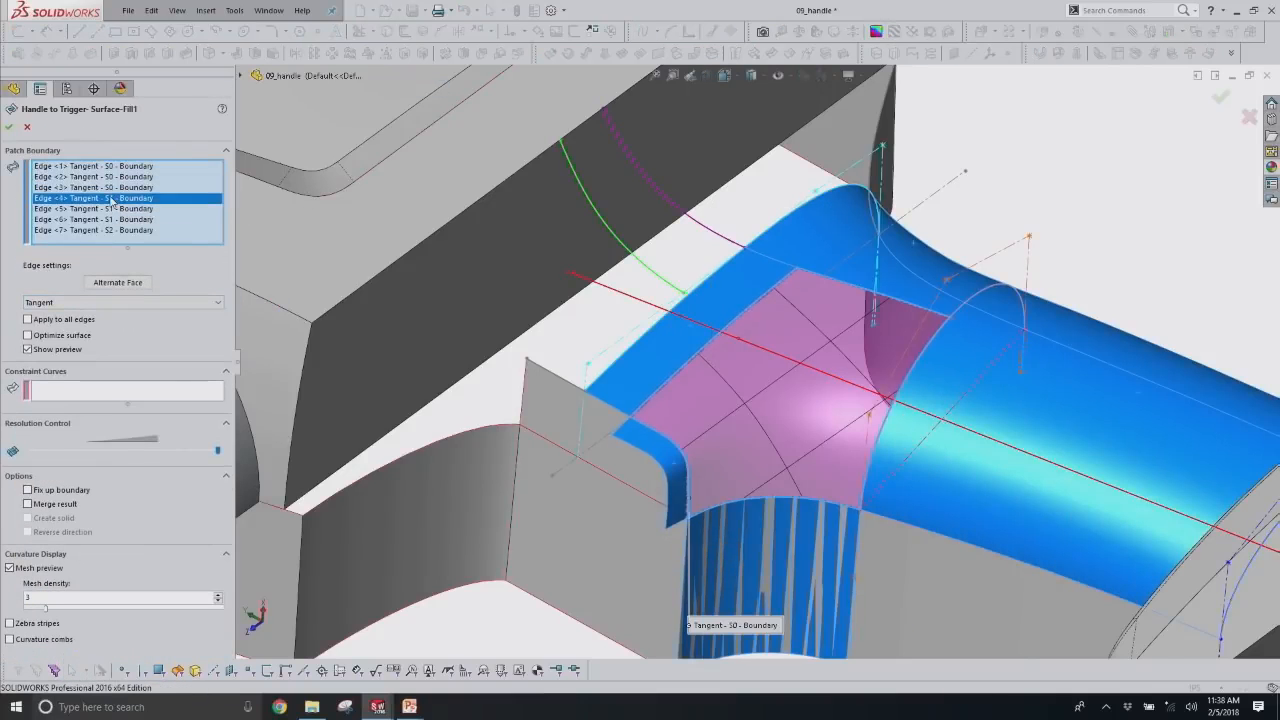
click(94, 302)
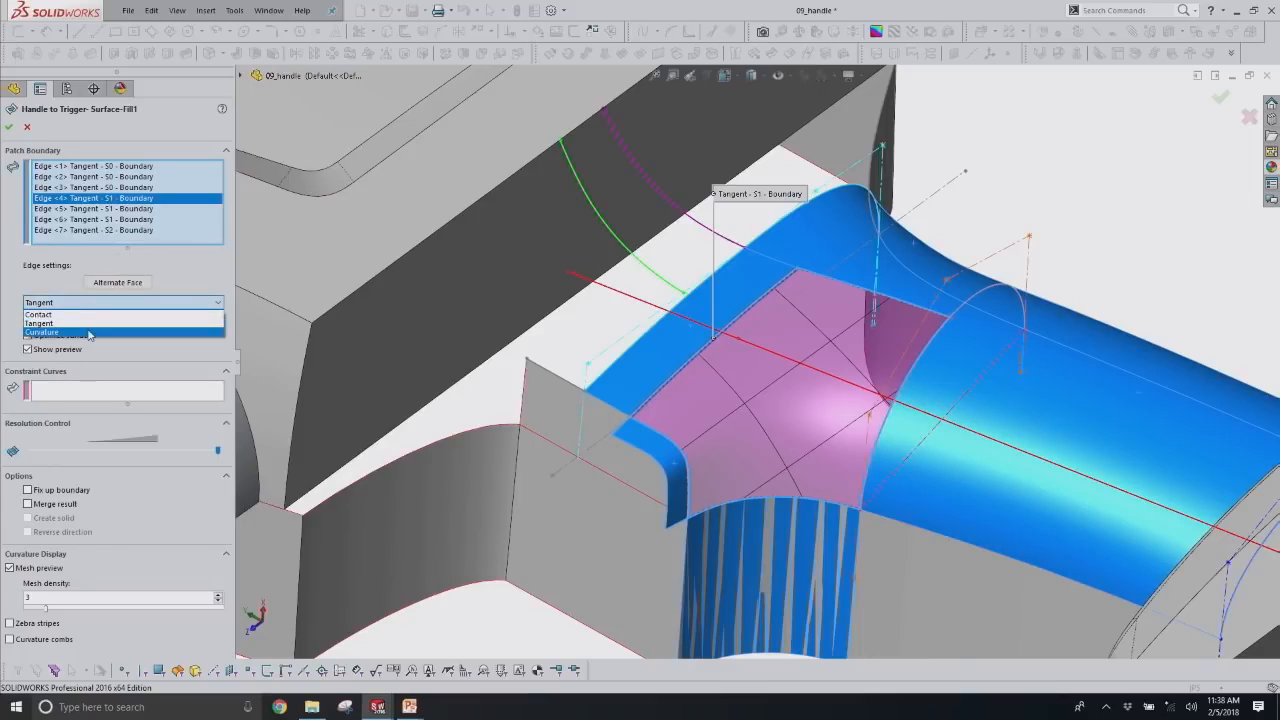
click(88, 333)
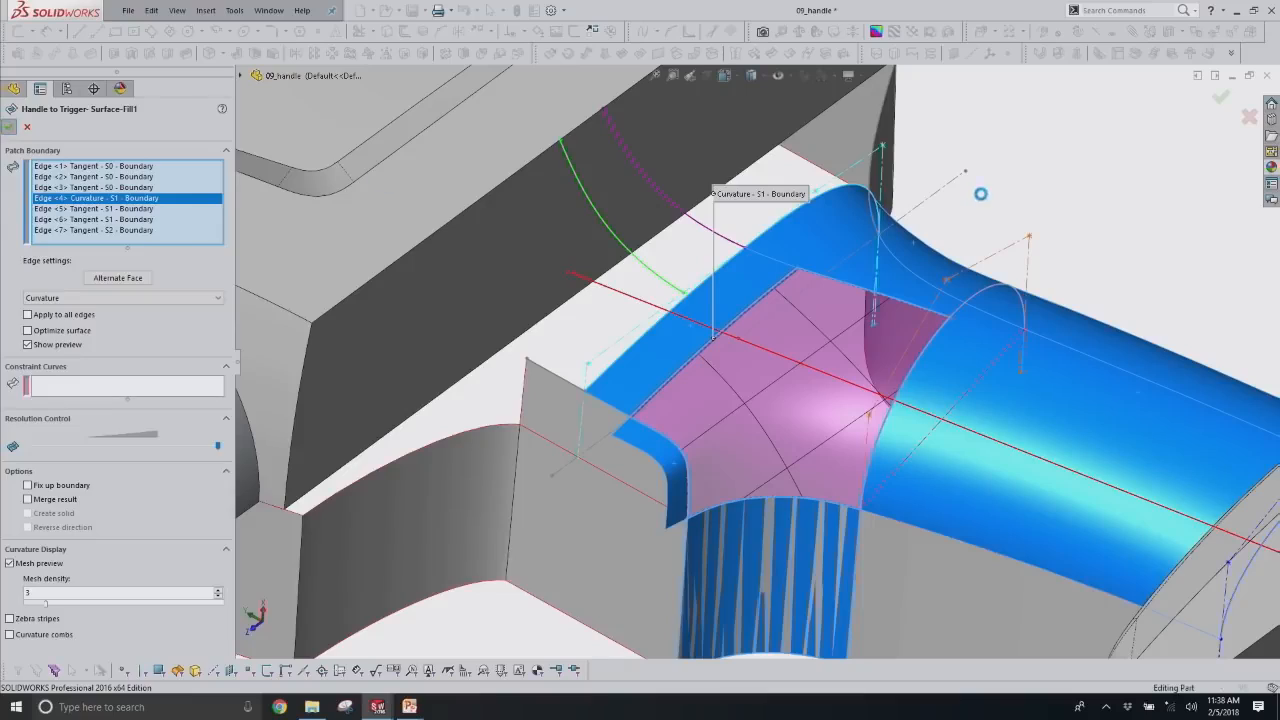
key(Return)
Display zebra stripes to examine the surface fill's curvature-matched blend into the handle from several angles, and turn the stripes off.
click(897, 33)
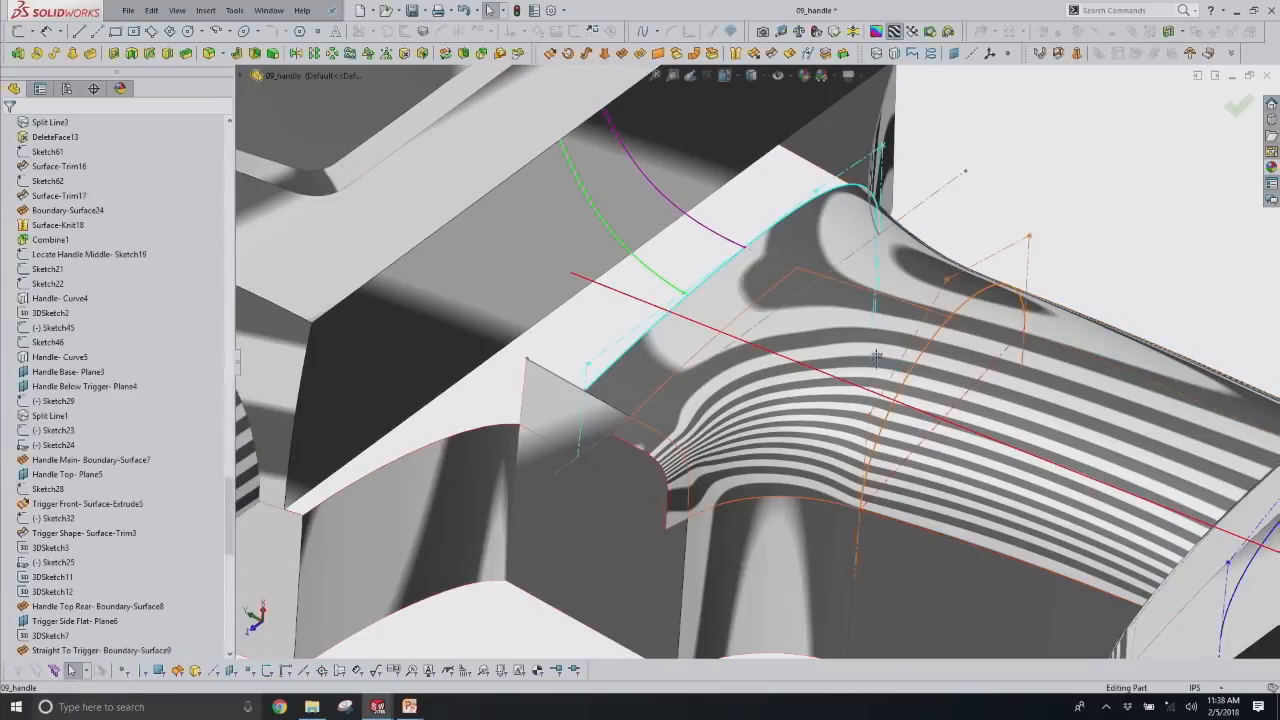
middle_drag(920, 398, 835, 385)
middle_drag(704, 383, 820, 378)
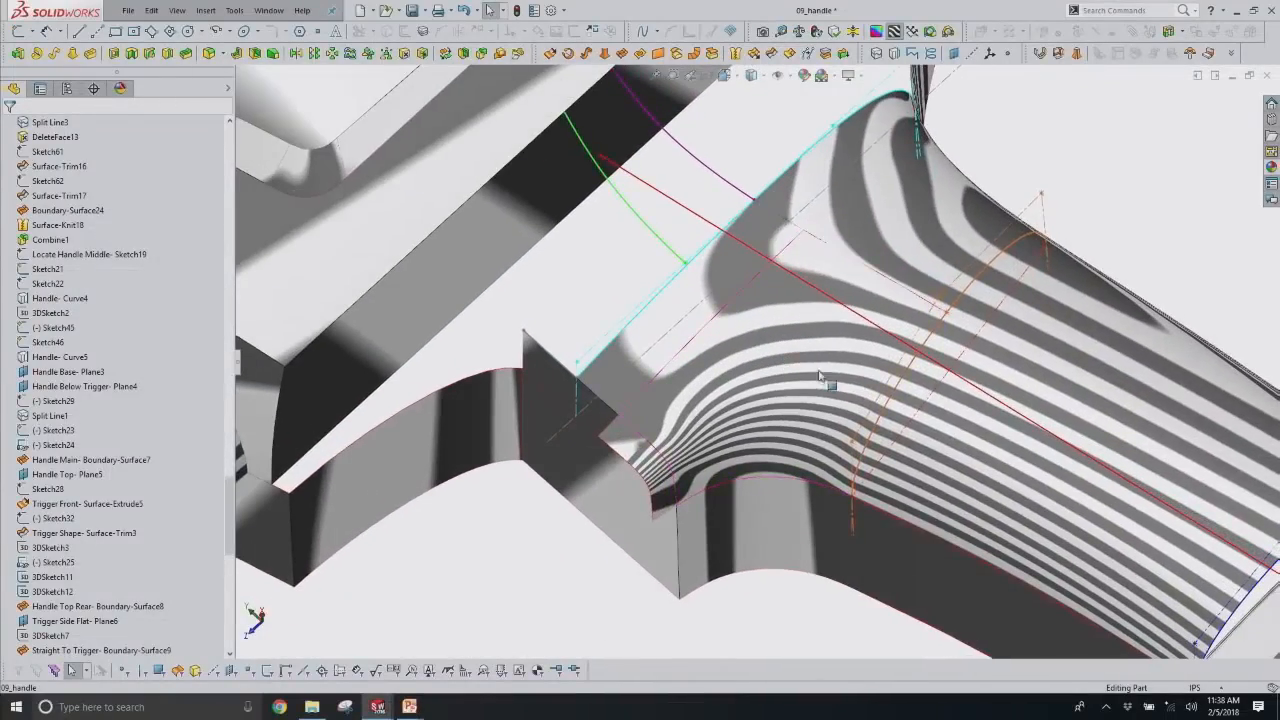
scroll(815, 265, down, 8)
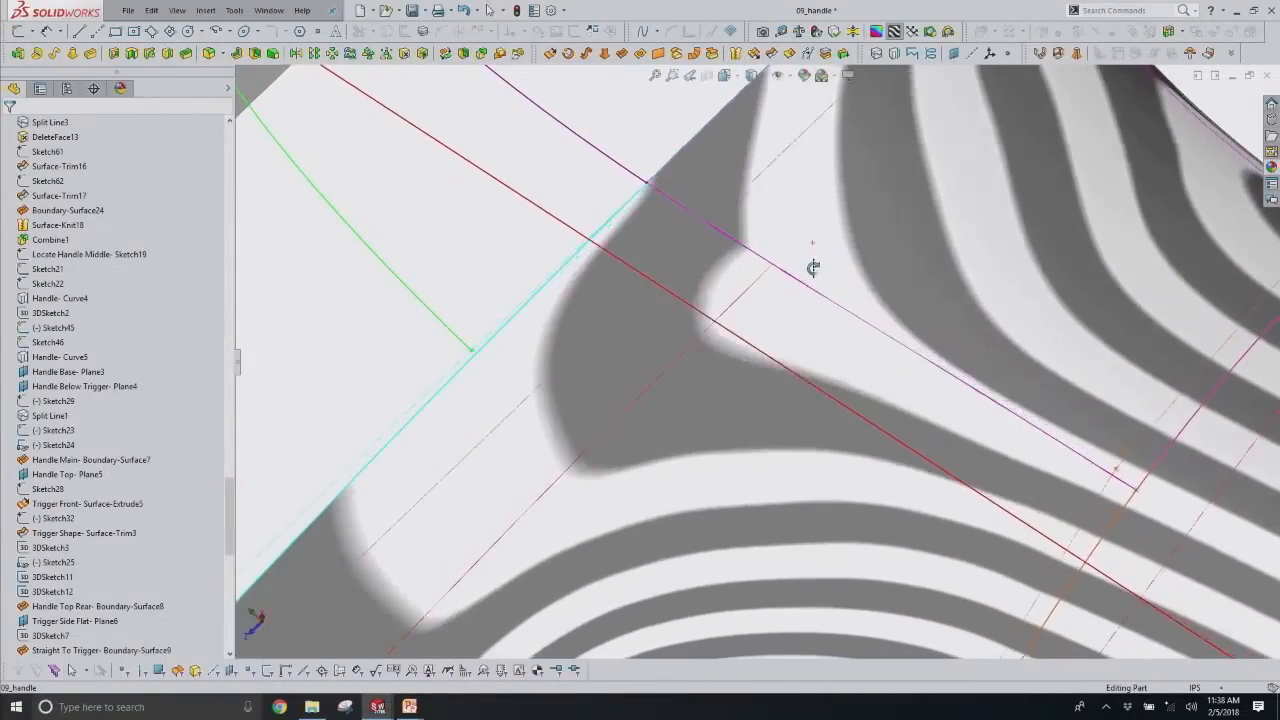
mouse_move(808, 286)
middle_down()
mouse_move(720, 285)
mouse_move(806, 336)
mouse_move(809, 357)
mouse_move(749, 334)
middle_up()
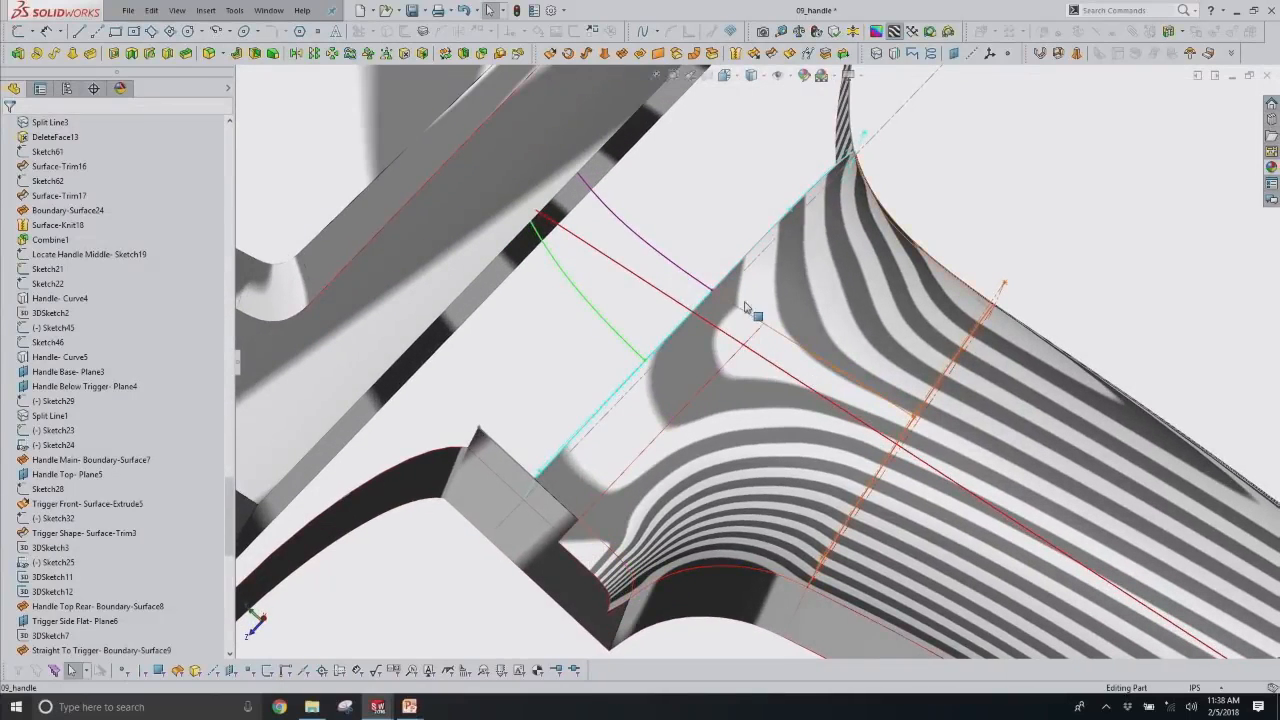
click(894, 31)
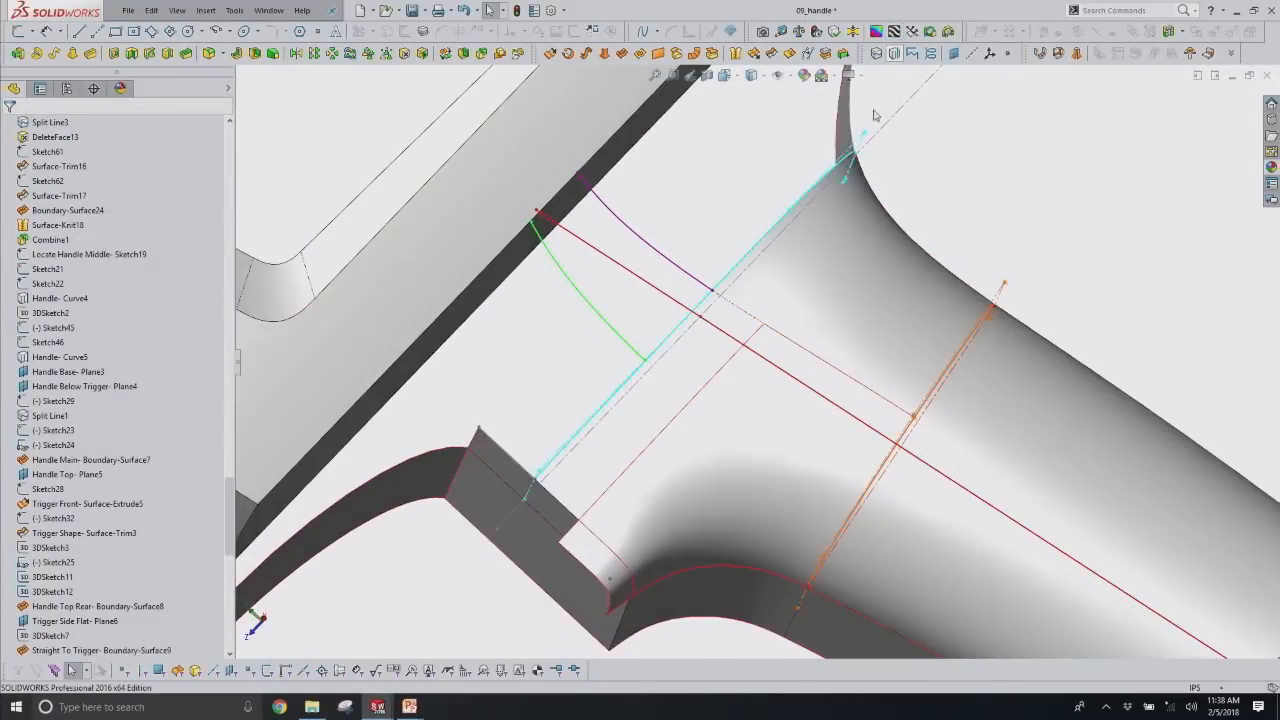
Open the Handle Top Rear boundary surface for editing and display its curvature combs for close inspection.
click(850, 208)
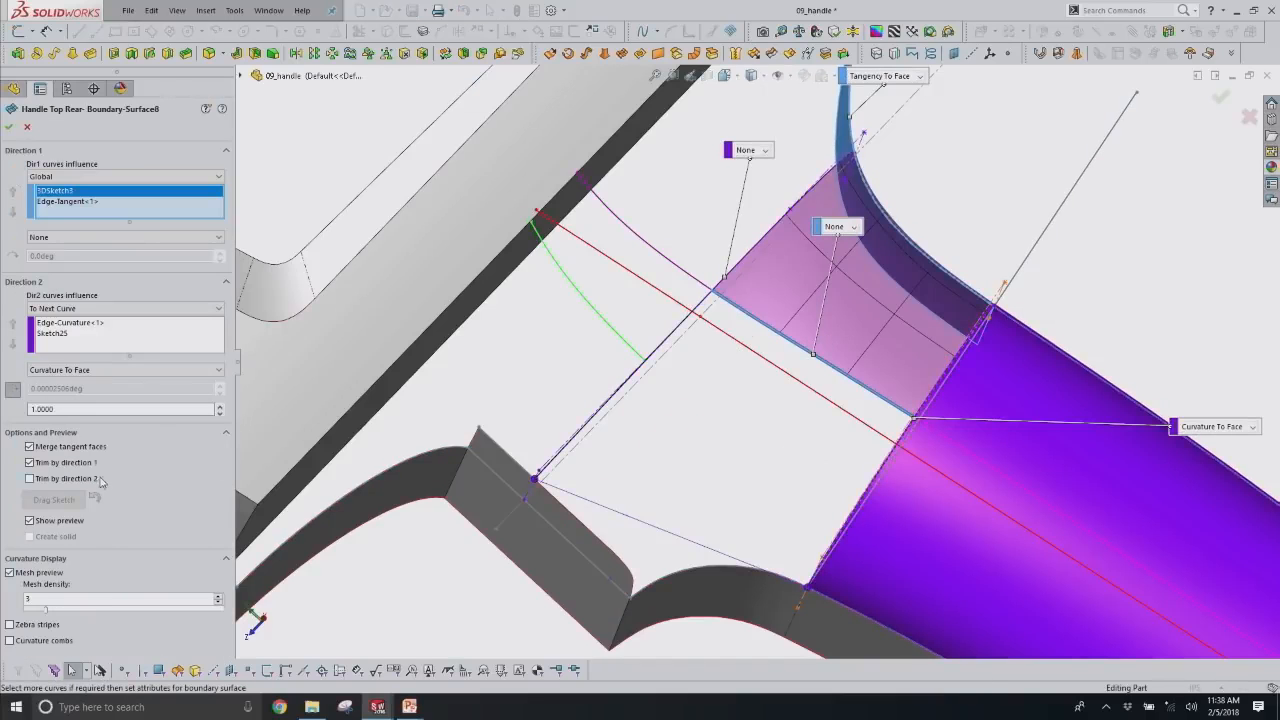
click(65, 643)
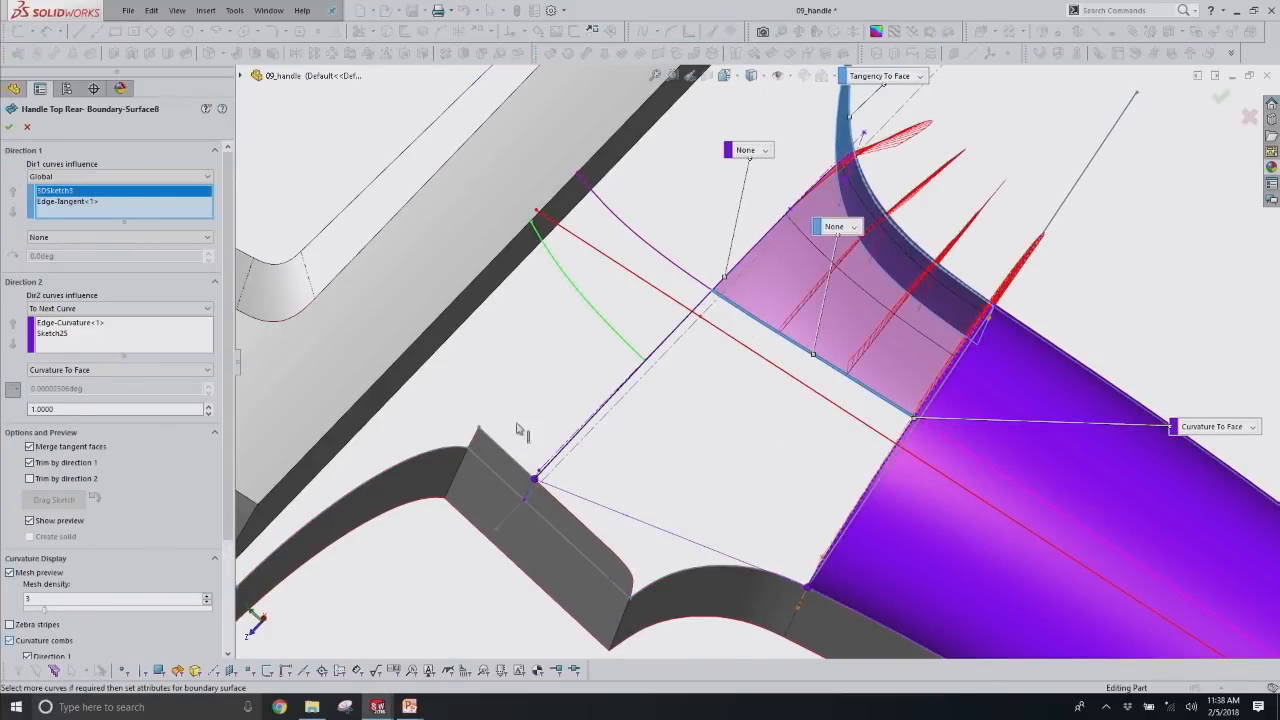
middle_drag(859, 320, 737, 537)
scroll(737, 537, down, 5)
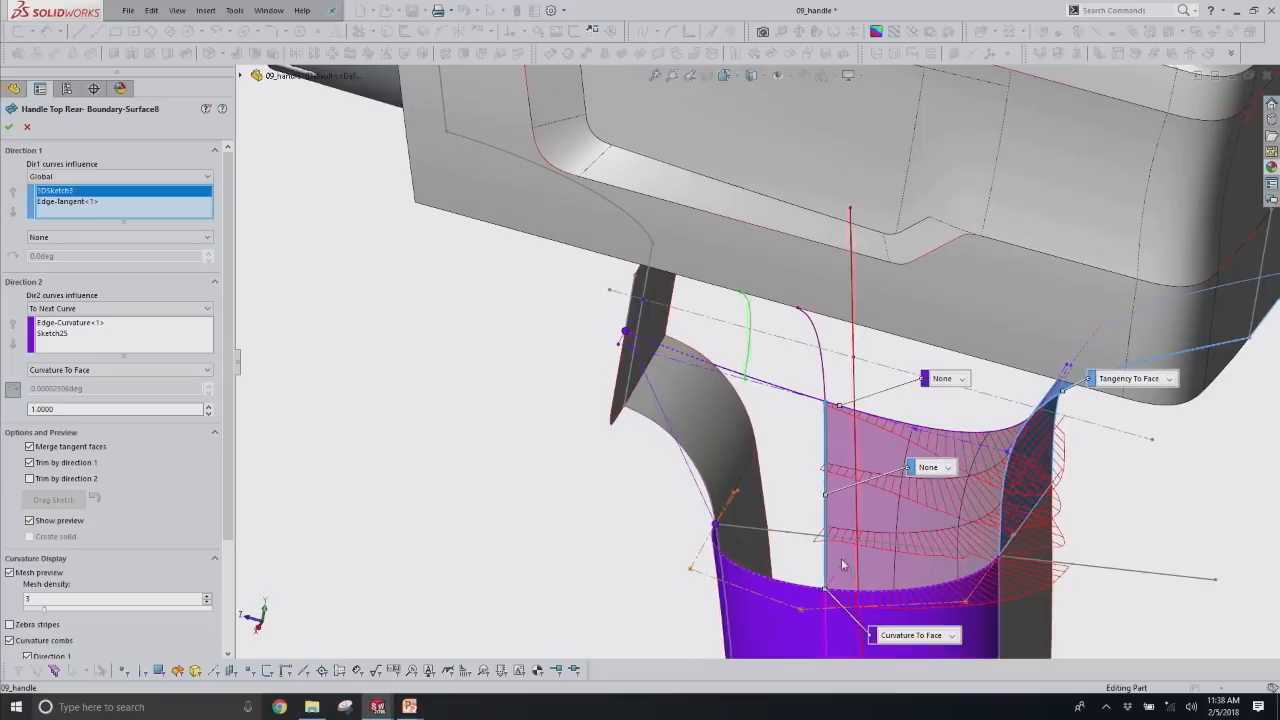
scroll(847, 505, down, 2)
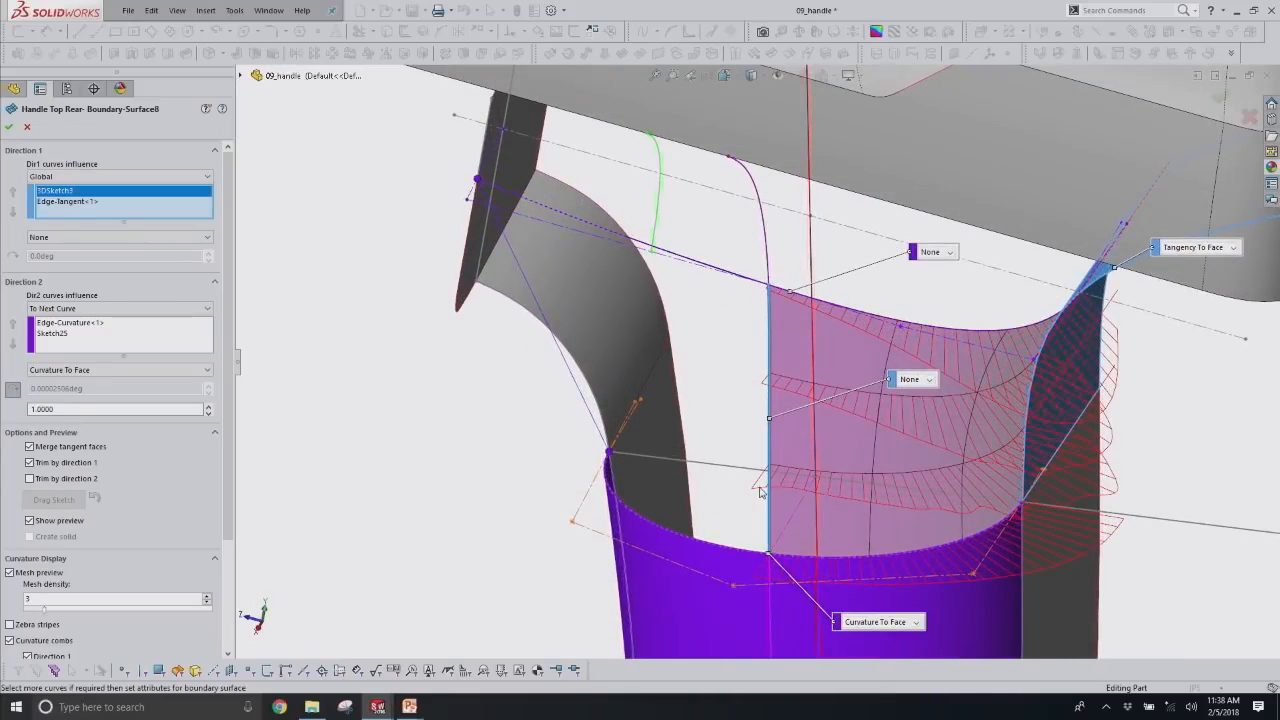
Try the Global curve influence in Direction 2 of the Handle Top Rear boundary surface and examine its curvature combs.
click(66, 309)
click(66, 321)
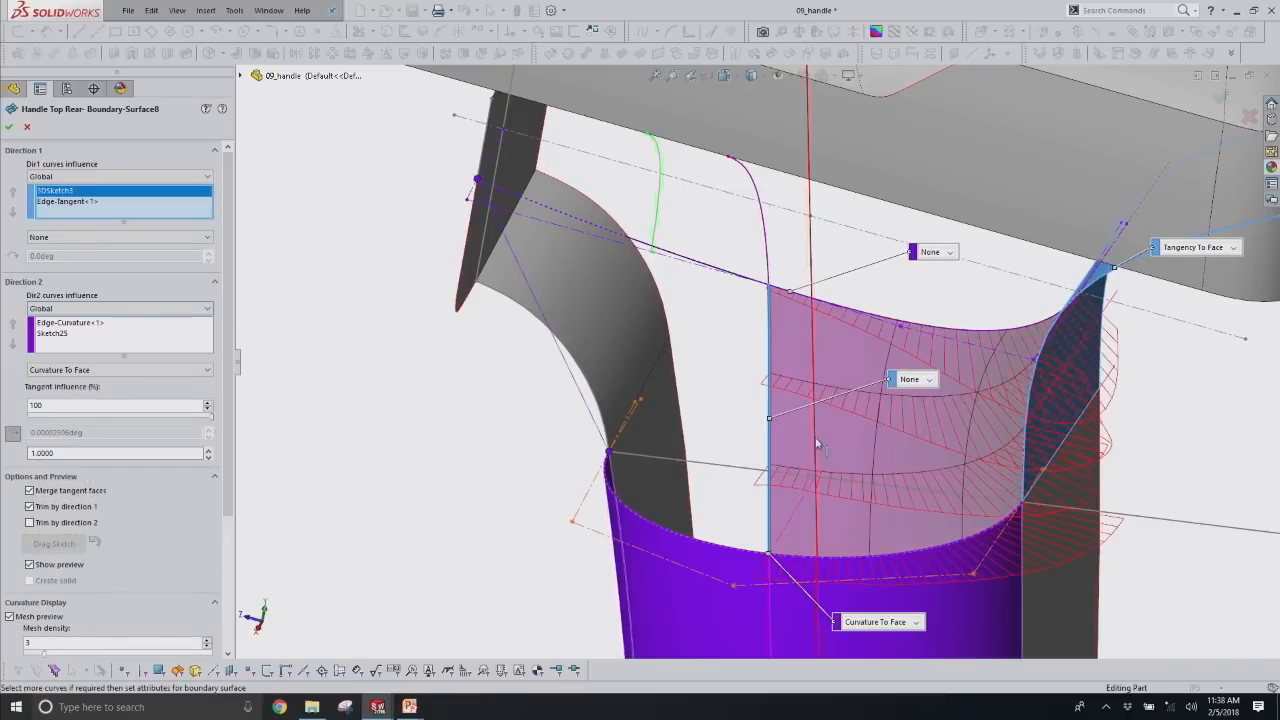
middle_drag(831, 491, 820, 498)
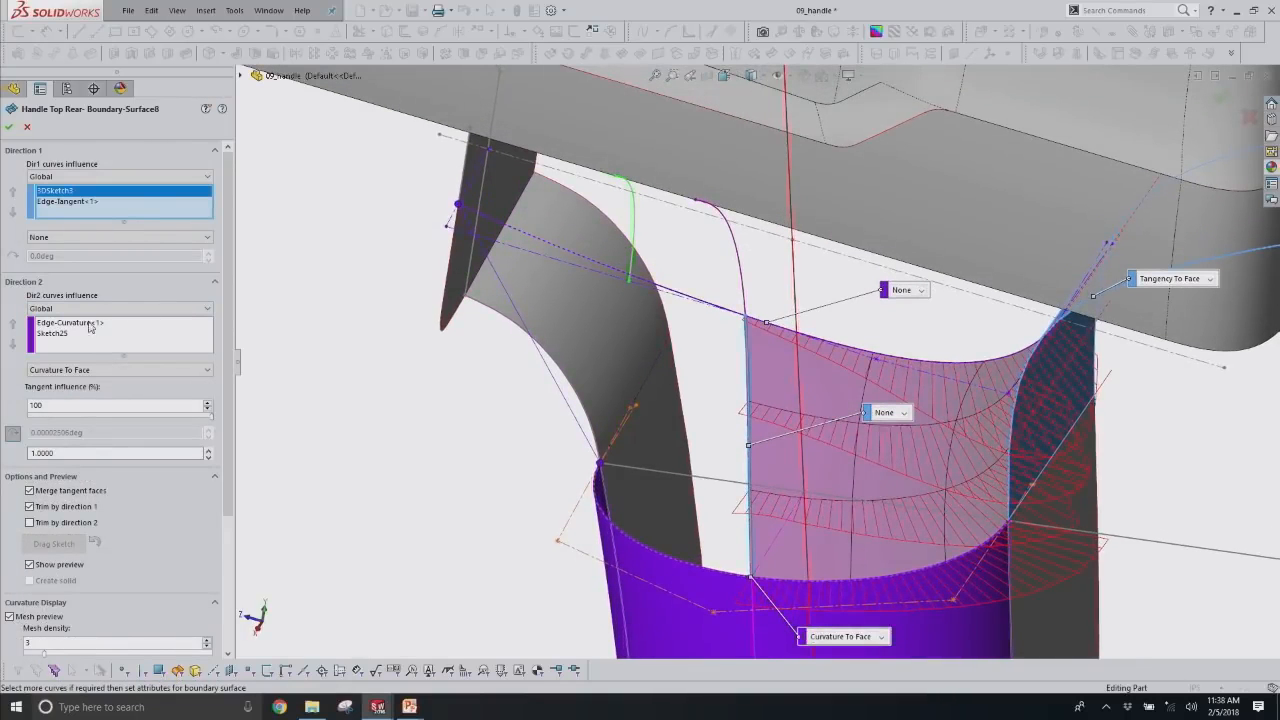
middle_drag(953, 512, 972, 449)
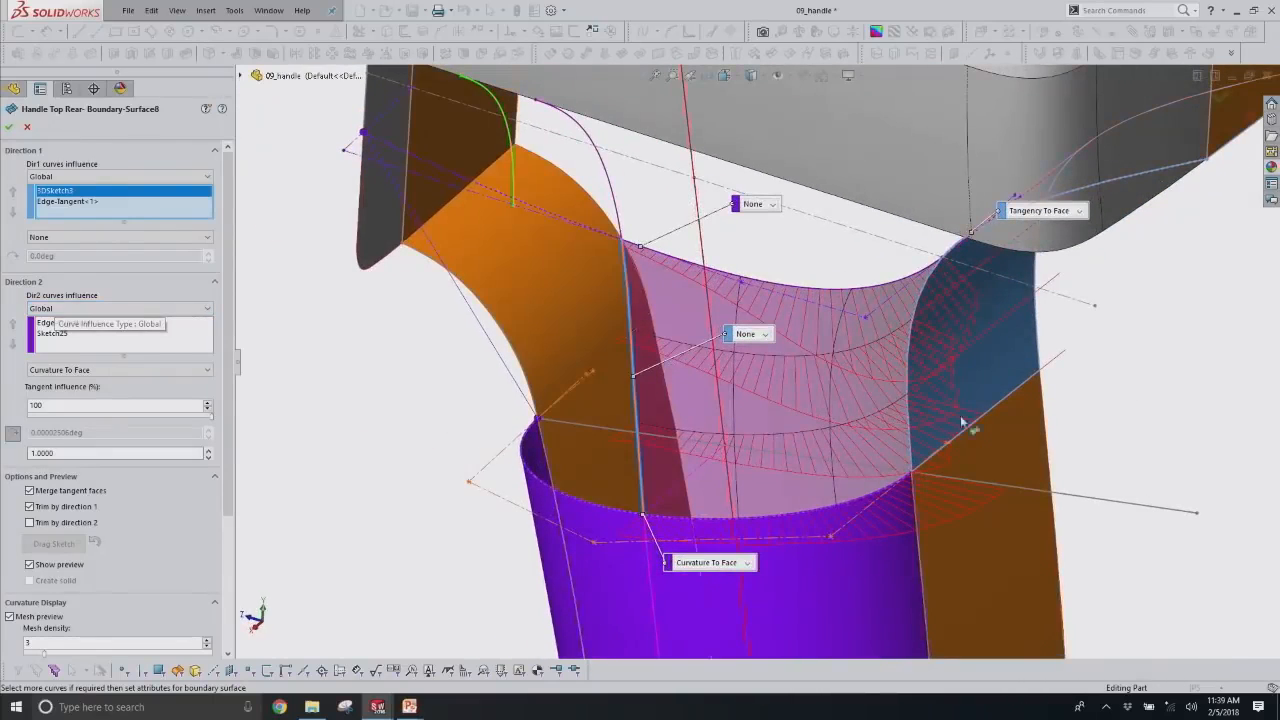
Compare To Next Curve, To Next Sharp and Global as the Direction 2 curve influence, and cancel the boundary surface edit.
click(90, 308)
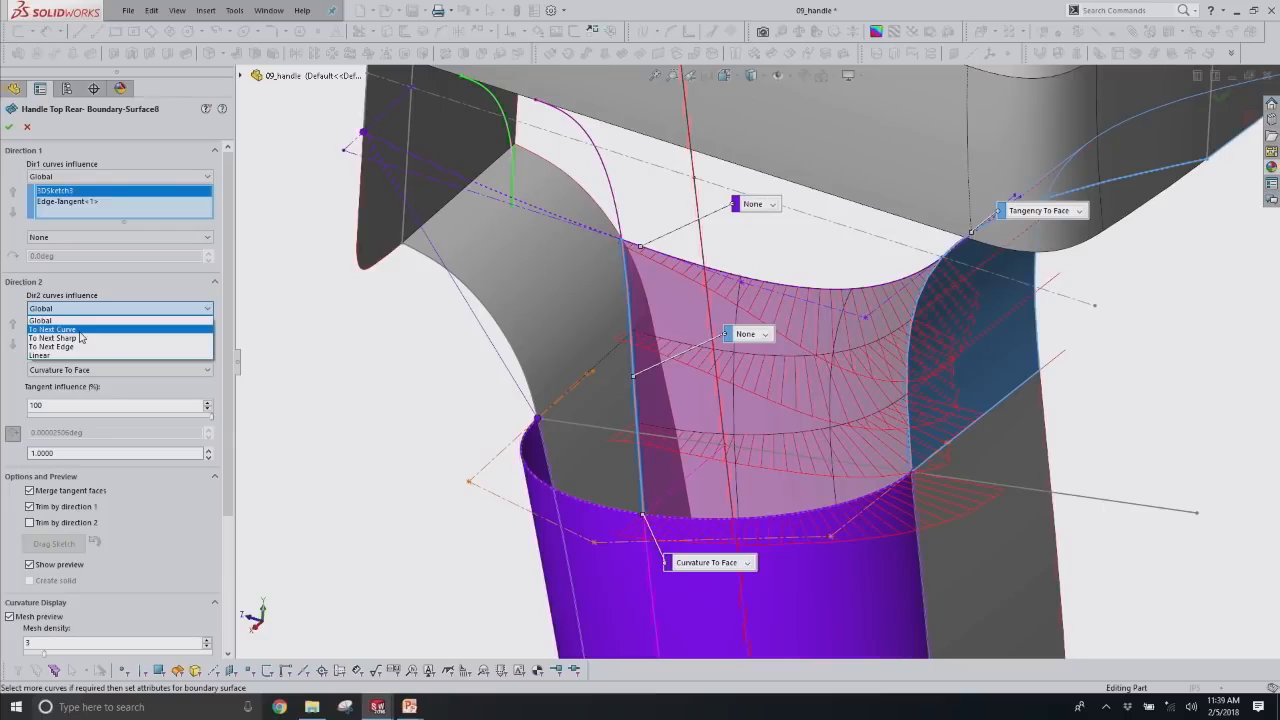
click(80, 332)
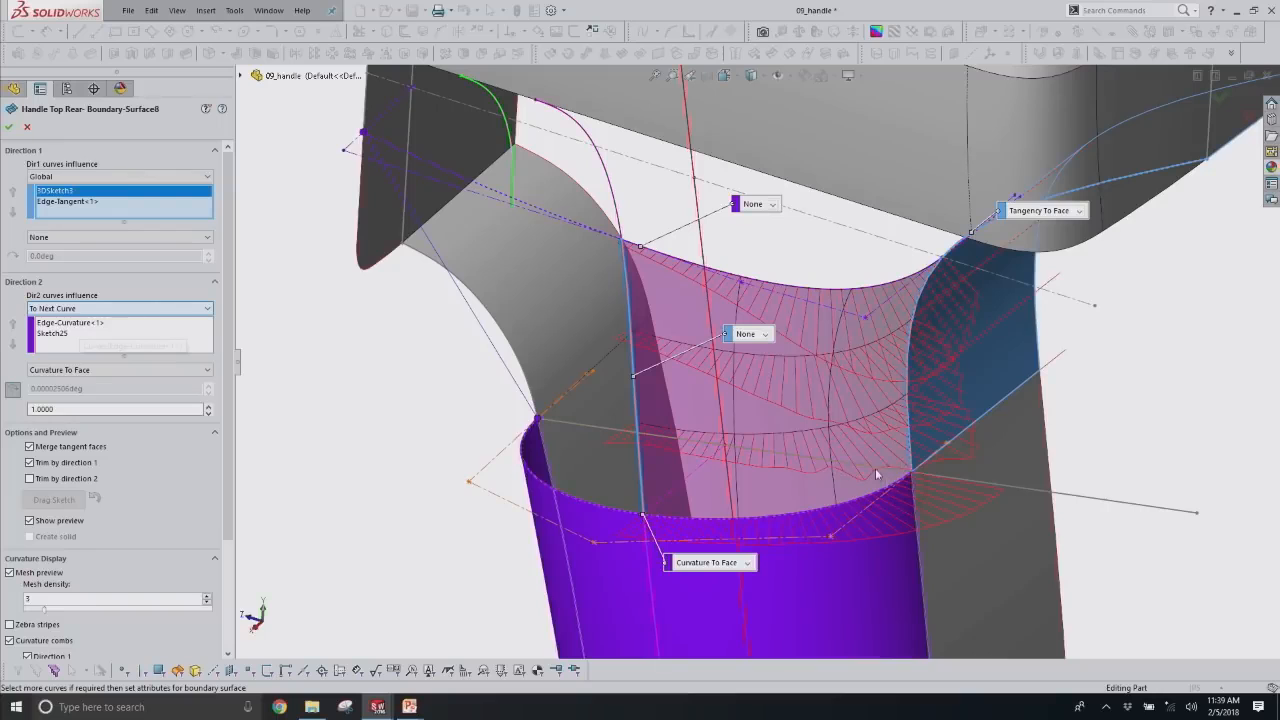
click(139, 307)
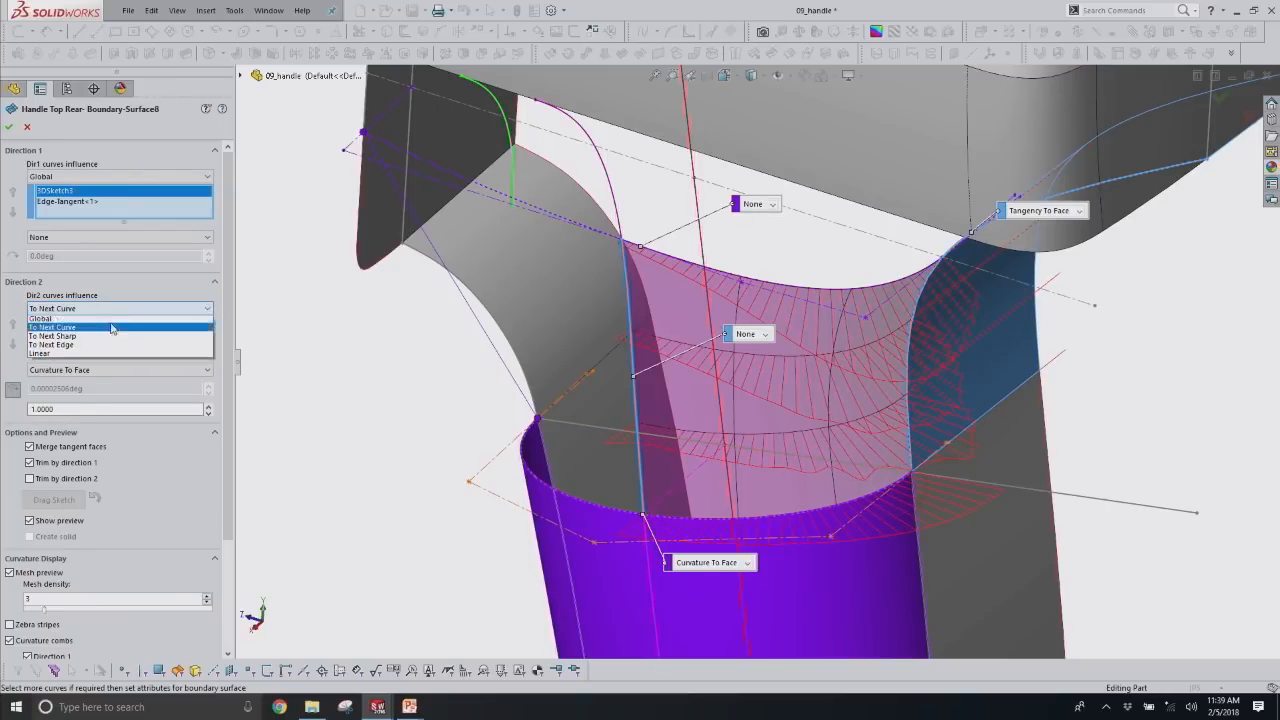
click(103, 336)
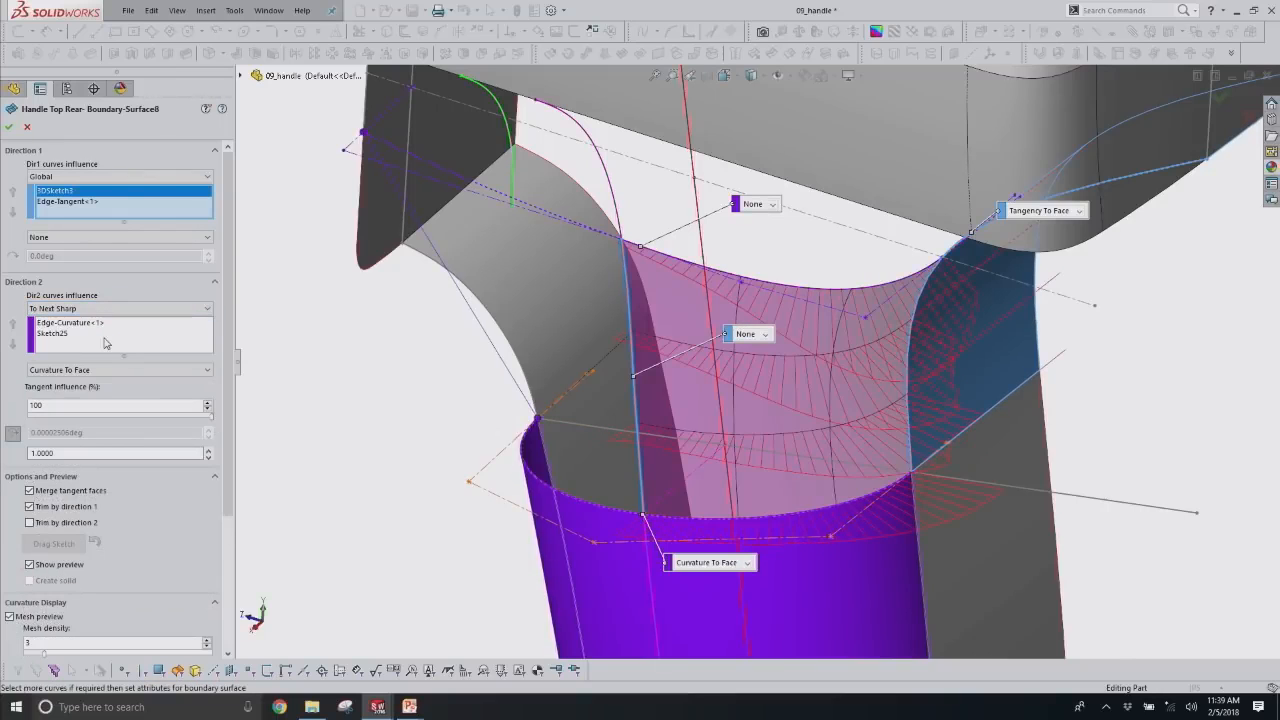
click(120, 308)
click(60, 320)
click(29, 128)
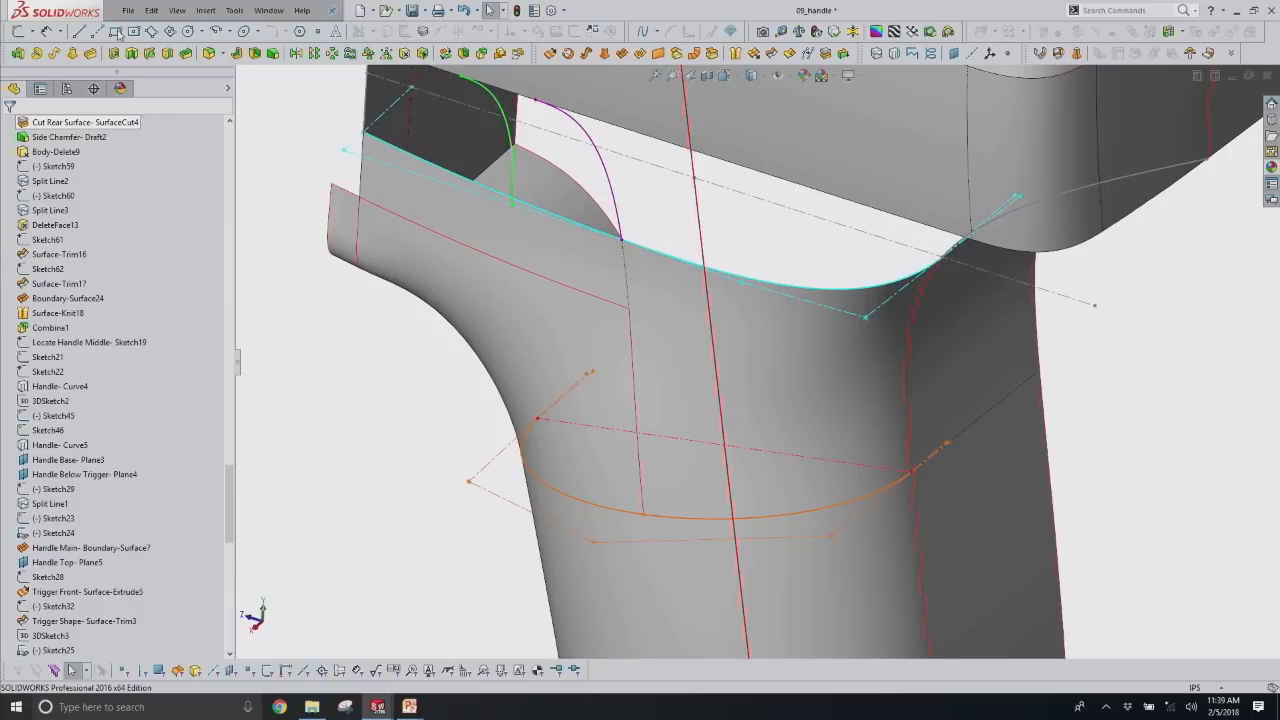
Check the whole upper handle area with zebra stripes from the side, and turn the stripes off.
scroll(692, 348, up, 2)
middle_drag(686, 346, 694, 405)
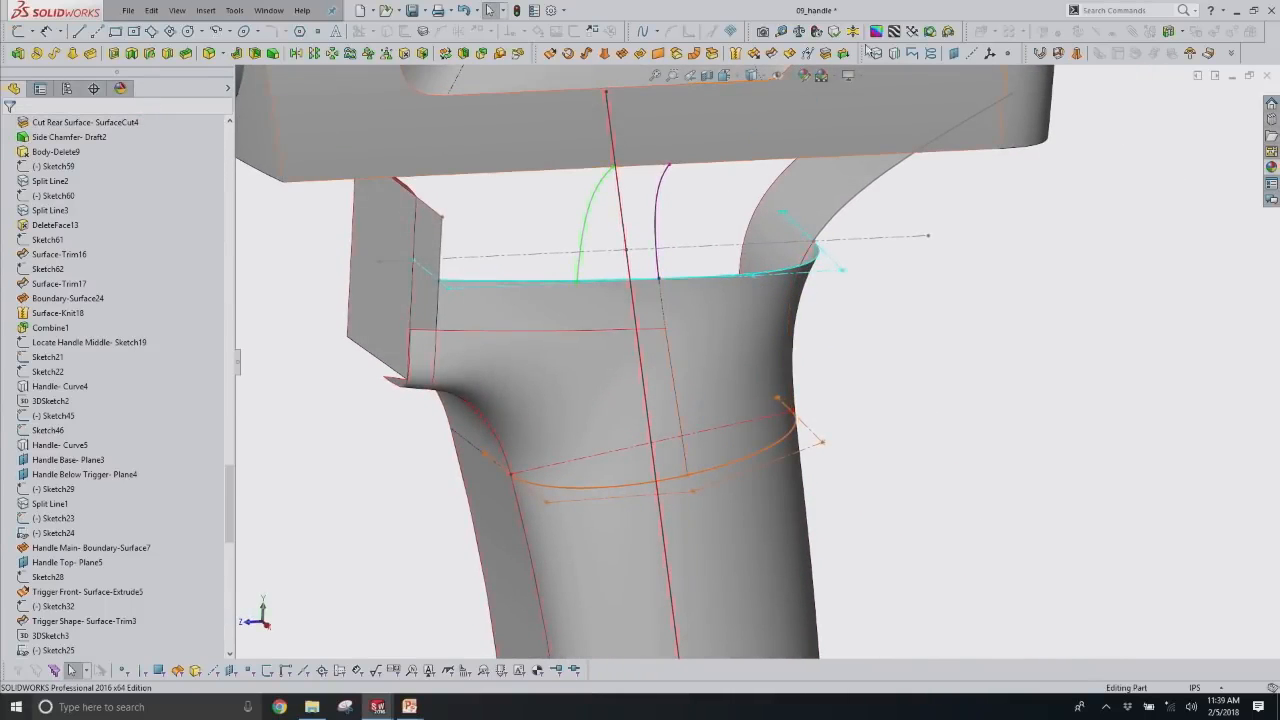
click(893, 31)
key(Return)
mouse_move(638, 440)
middle_down()
mouse_move(629, 392)
mouse_move(628, 420)
mouse_move(640, 420)
middle_up()
click(895, 32)
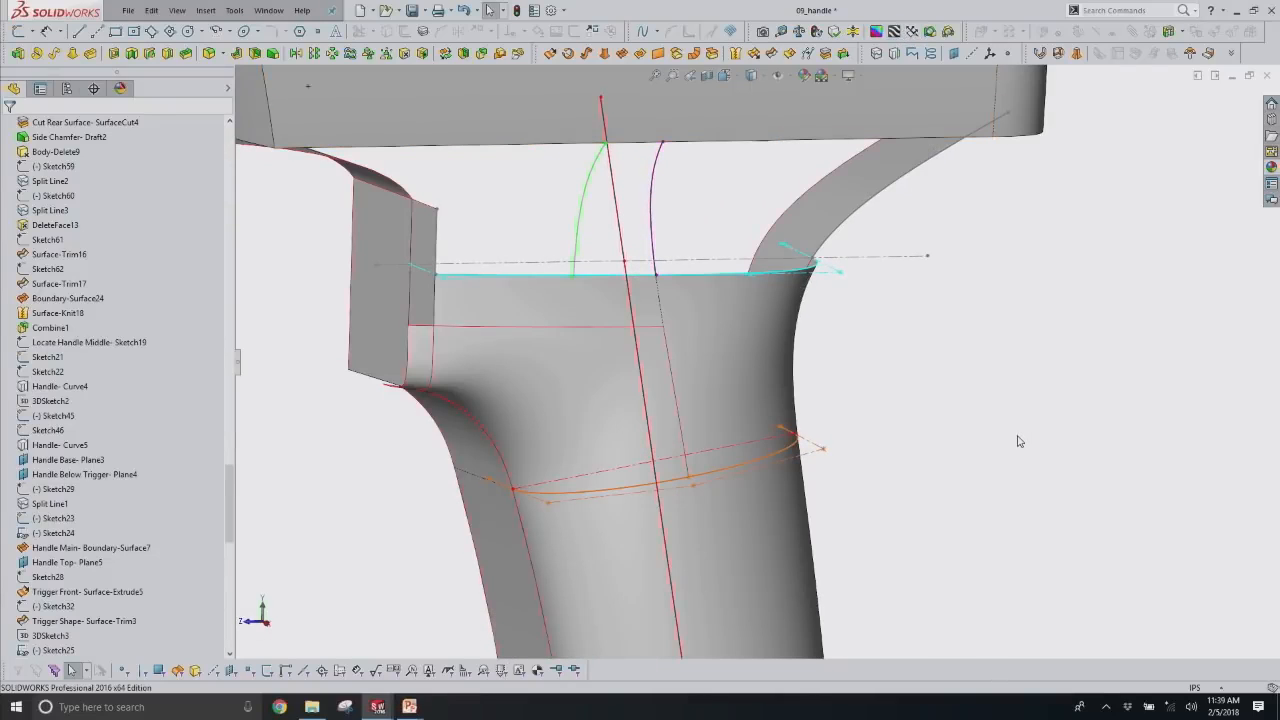
Roll the feature history forward past Body-Delete3 and Remove Surface Fill Faces- DeleteFace2.
scroll(920, 477, up, 3)
middle_drag(920, 477, 825, 478)
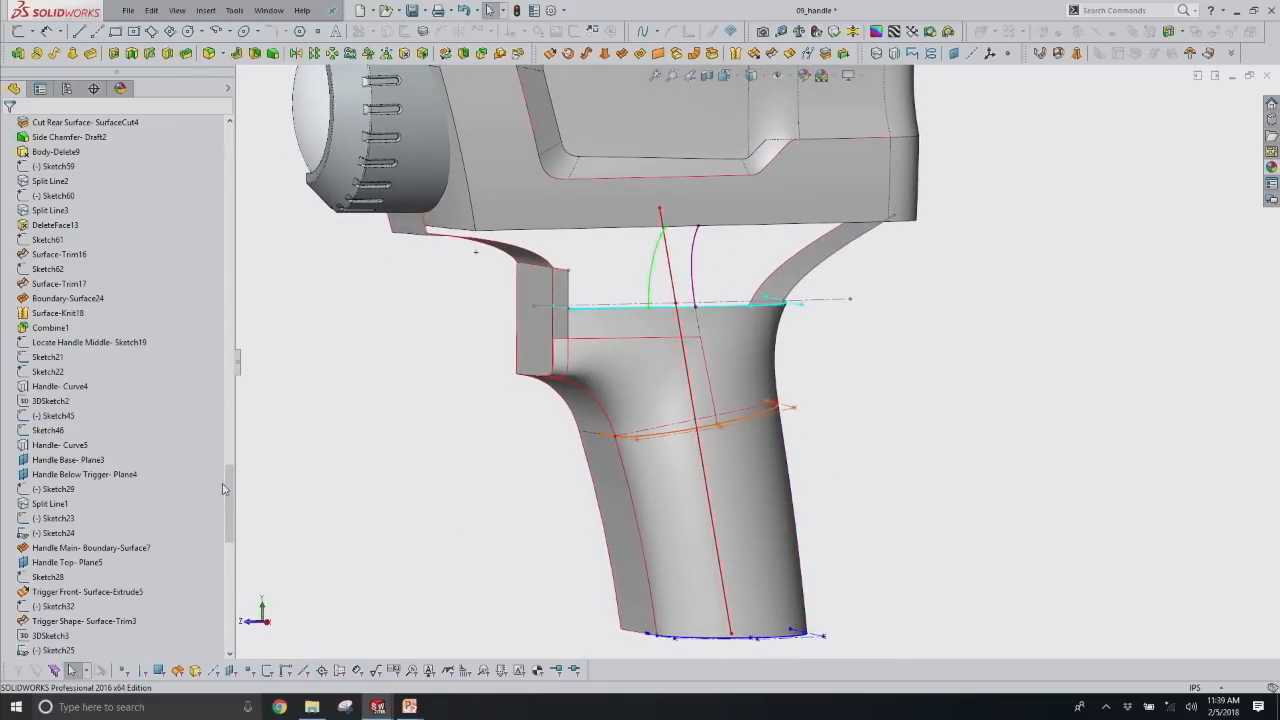
drag(230, 488, 230, 553)
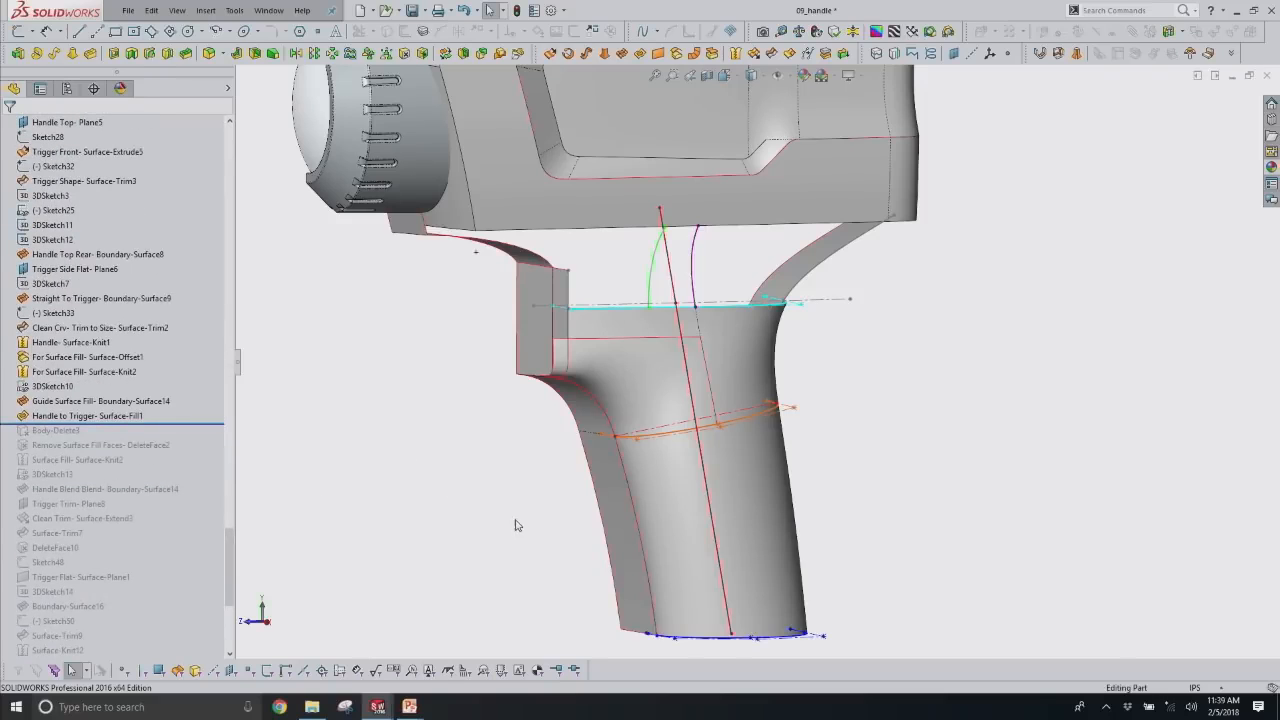
middle_drag(567, 495, 564, 404)
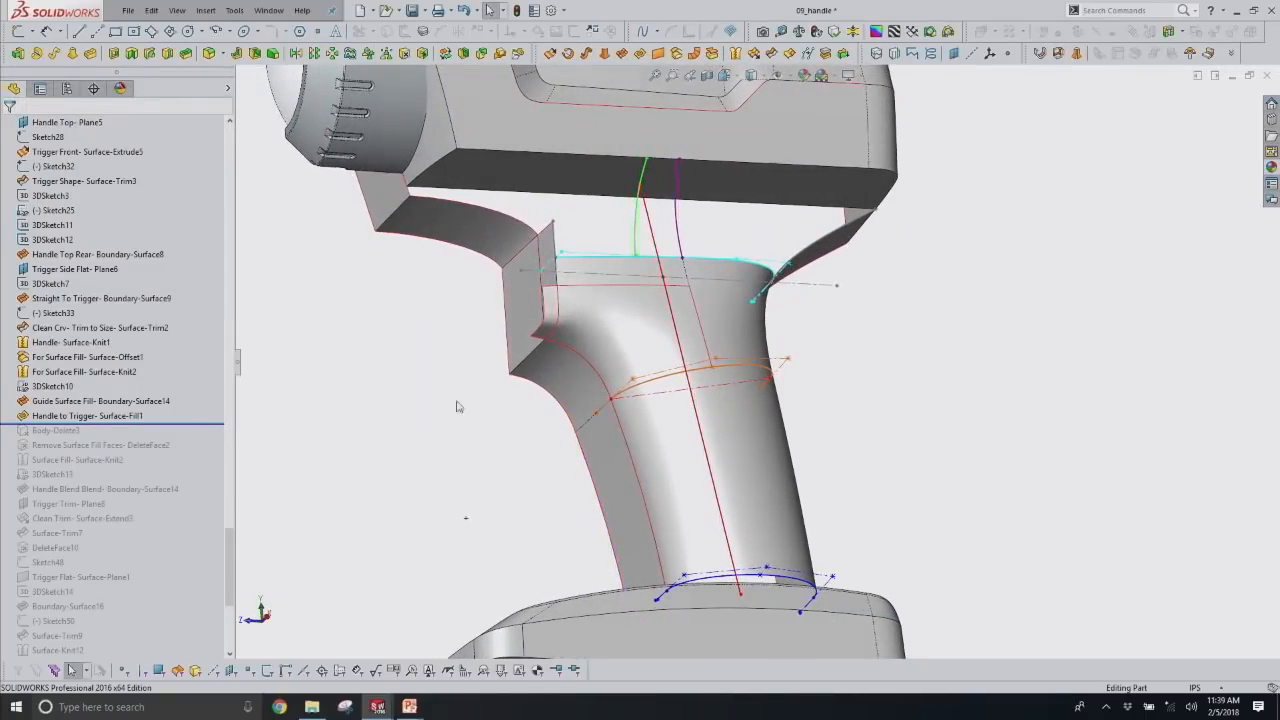
drag(189, 424, 189, 452)
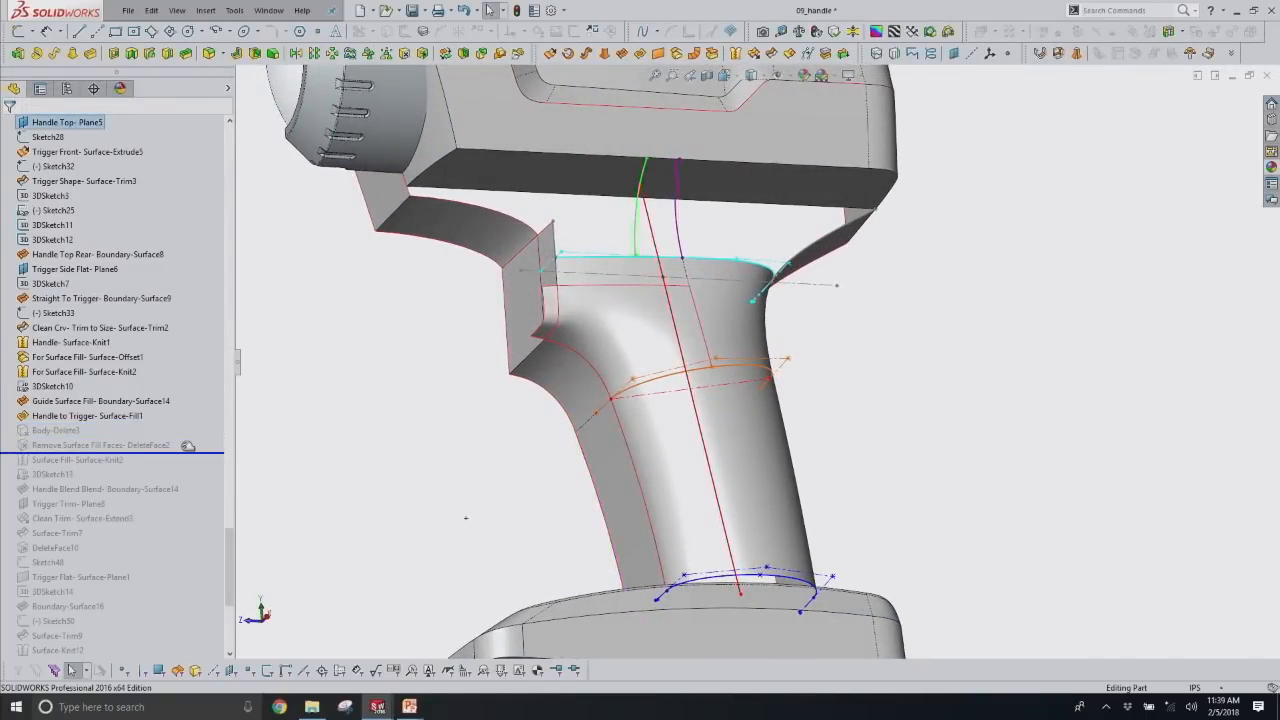
middle_drag(523, 446, 517, 428)
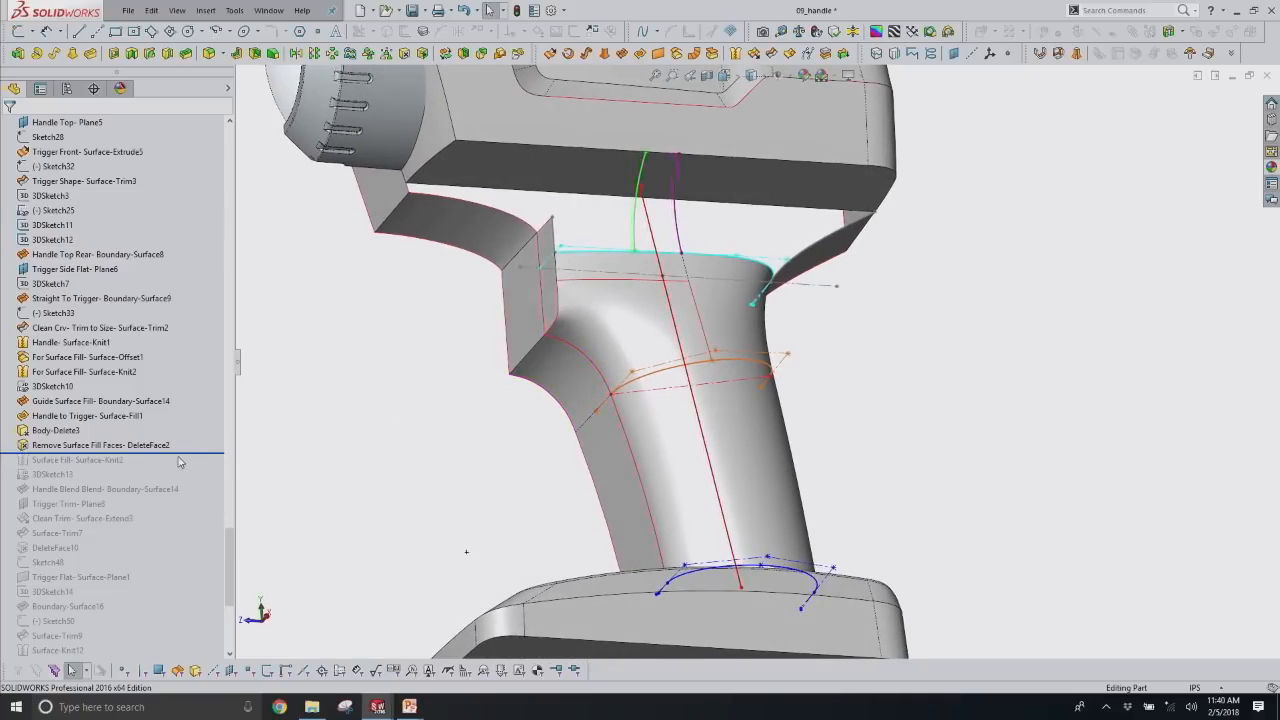
Roll the feature history forward past Surface Fill- Surface-Knit2 to just after Handle Blend Blend- Boundary-Surface14.
drag(184, 454, 190, 467)
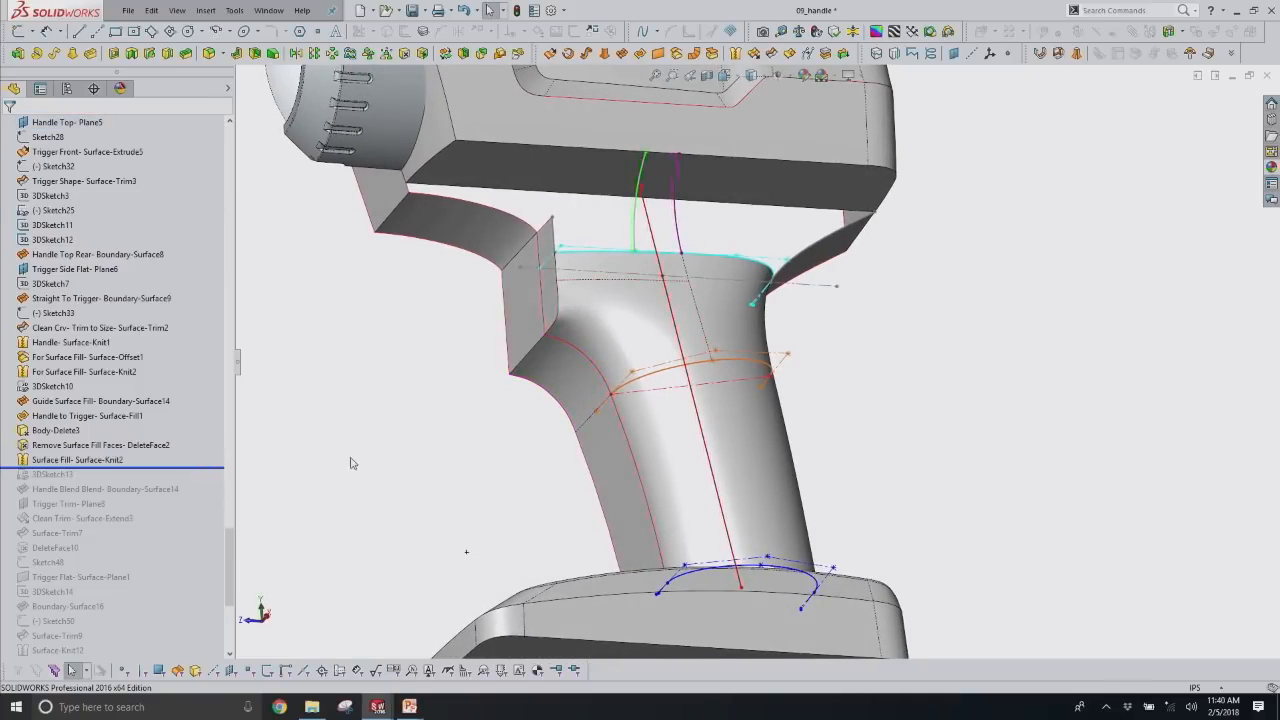
scroll(404, 469, up, 3)
middle_drag(660, 334, 589, 301)
scroll(870, 298, down, 3)
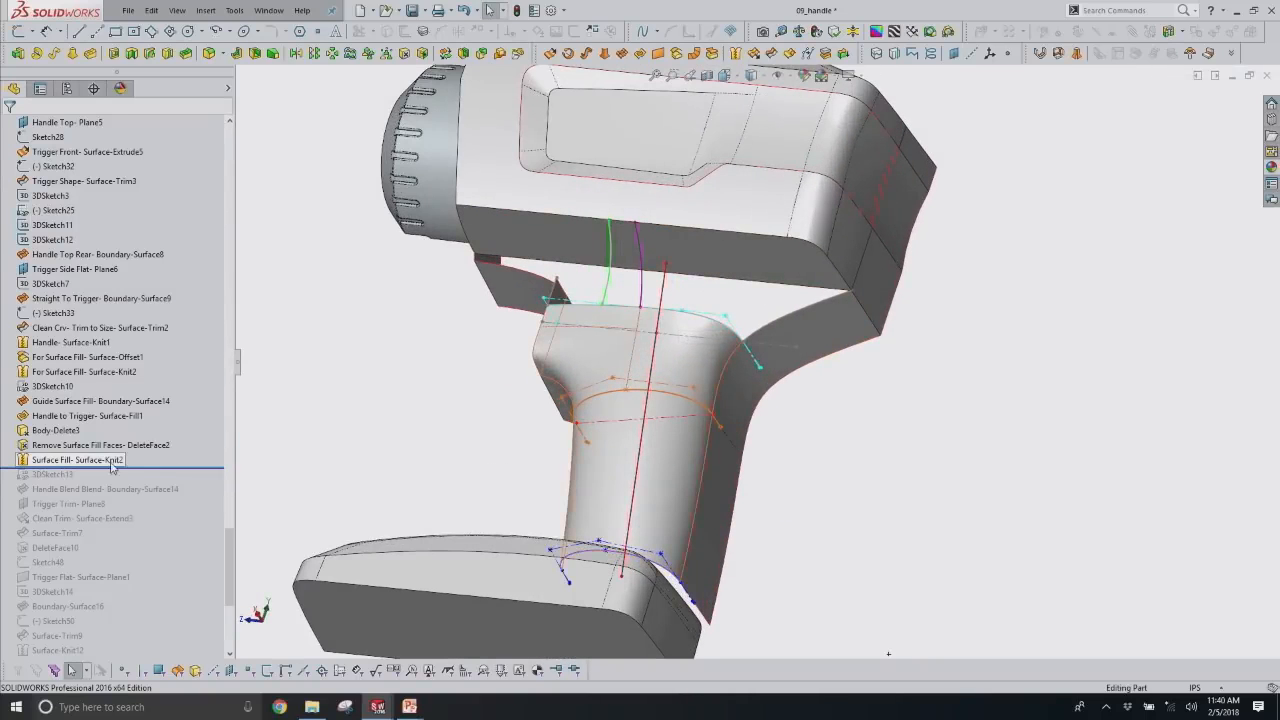
drag(140, 467, 186, 496)
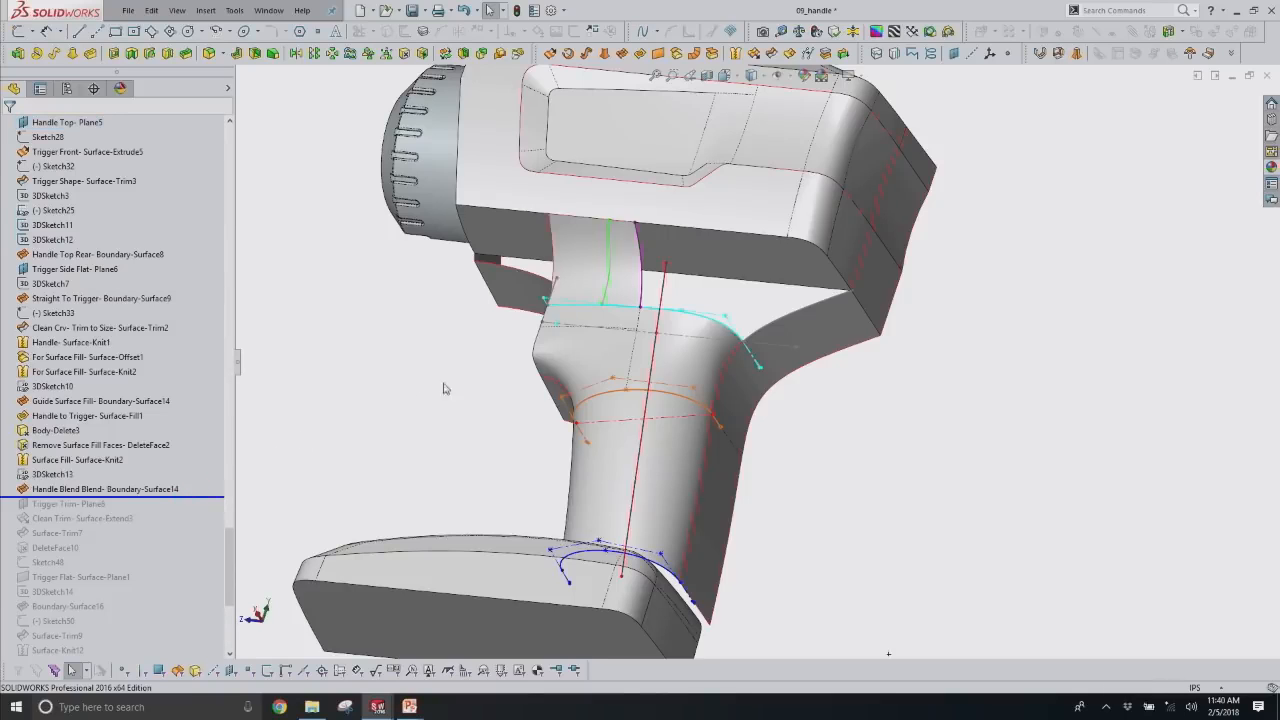
Open the Handle Blend Blend boundary surface, inspect the Direction 2 settings of Edge-Curvature<1>, and cancel the edit.
click(590, 266)
click(620, 207)
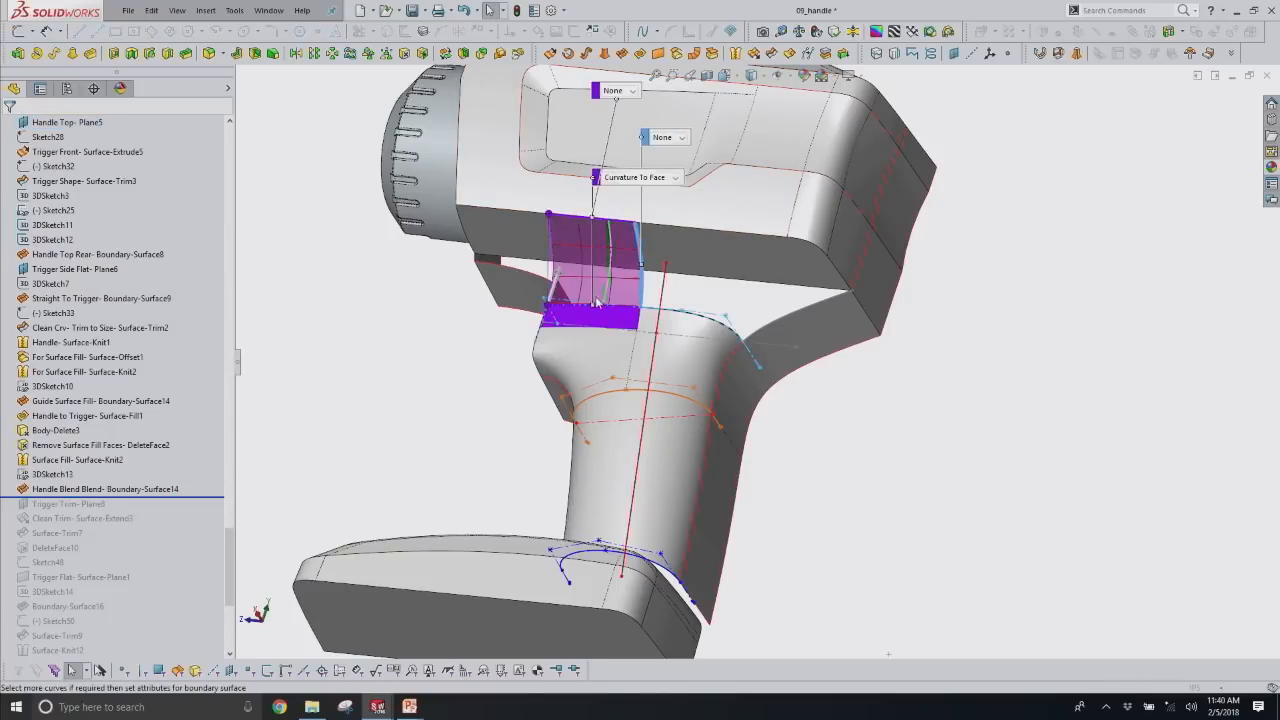
scroll(640, 245, down, 2)
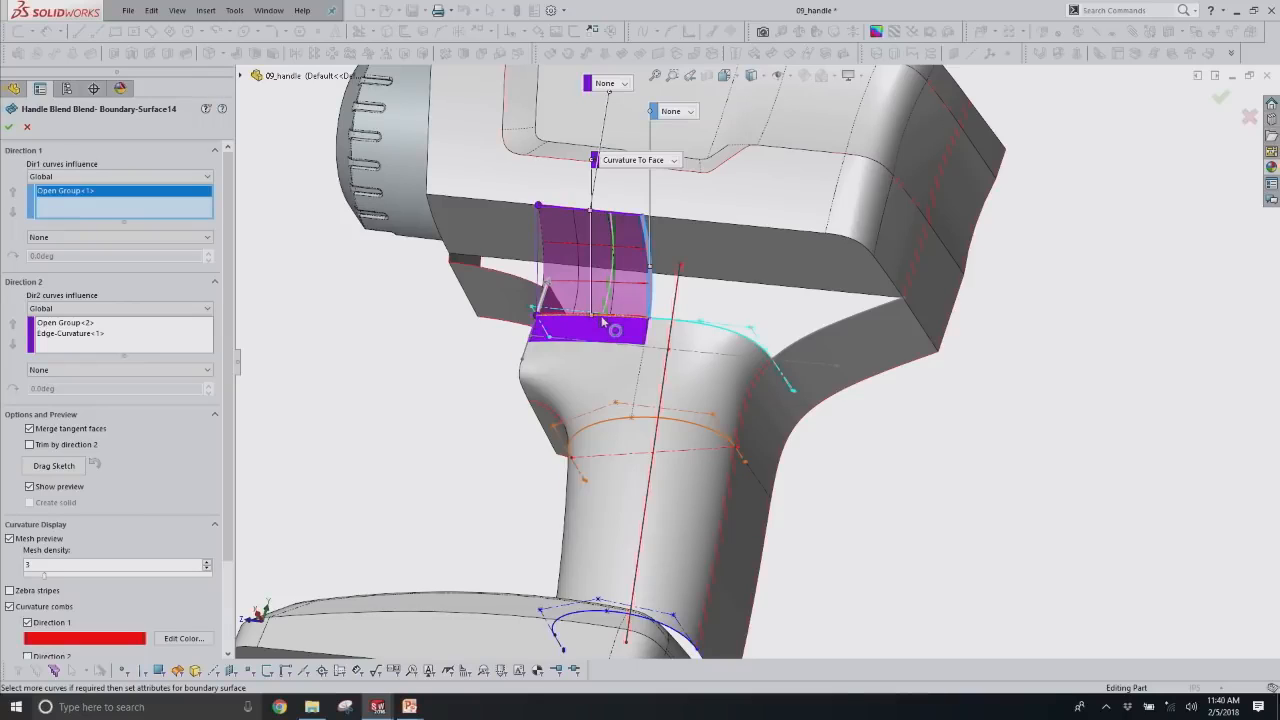
click(63, 335)
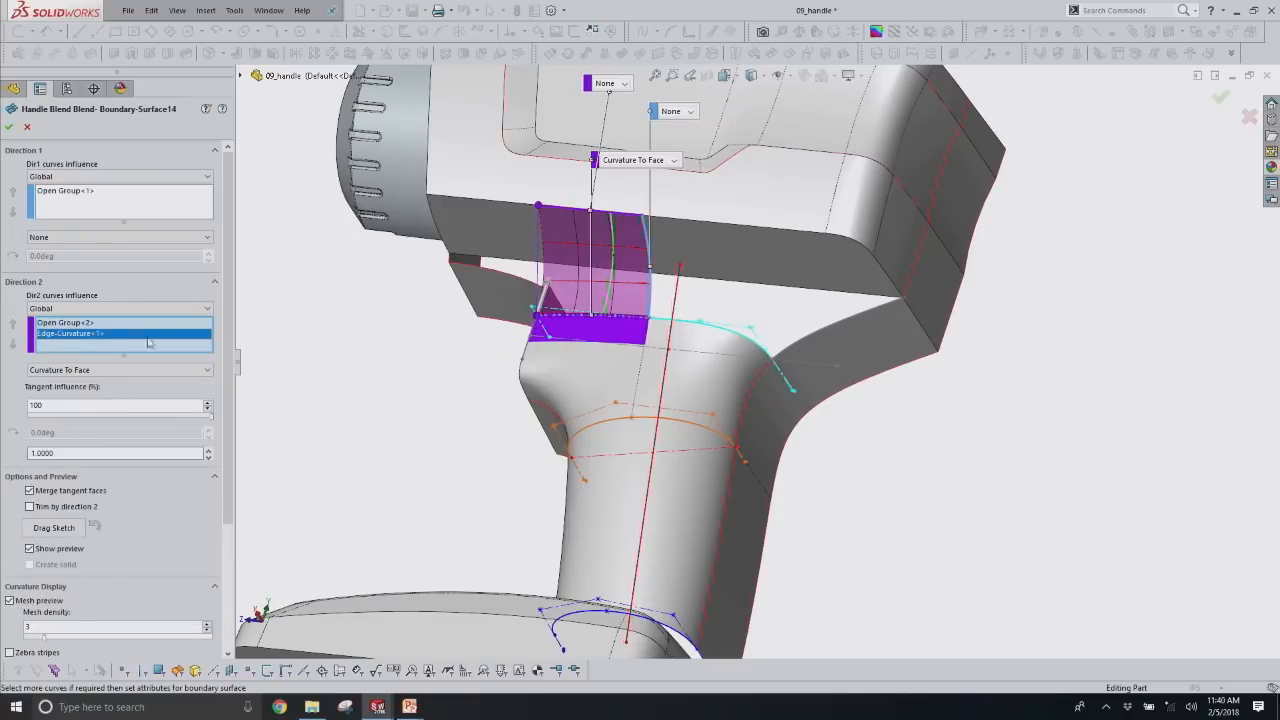
click(28, 128)
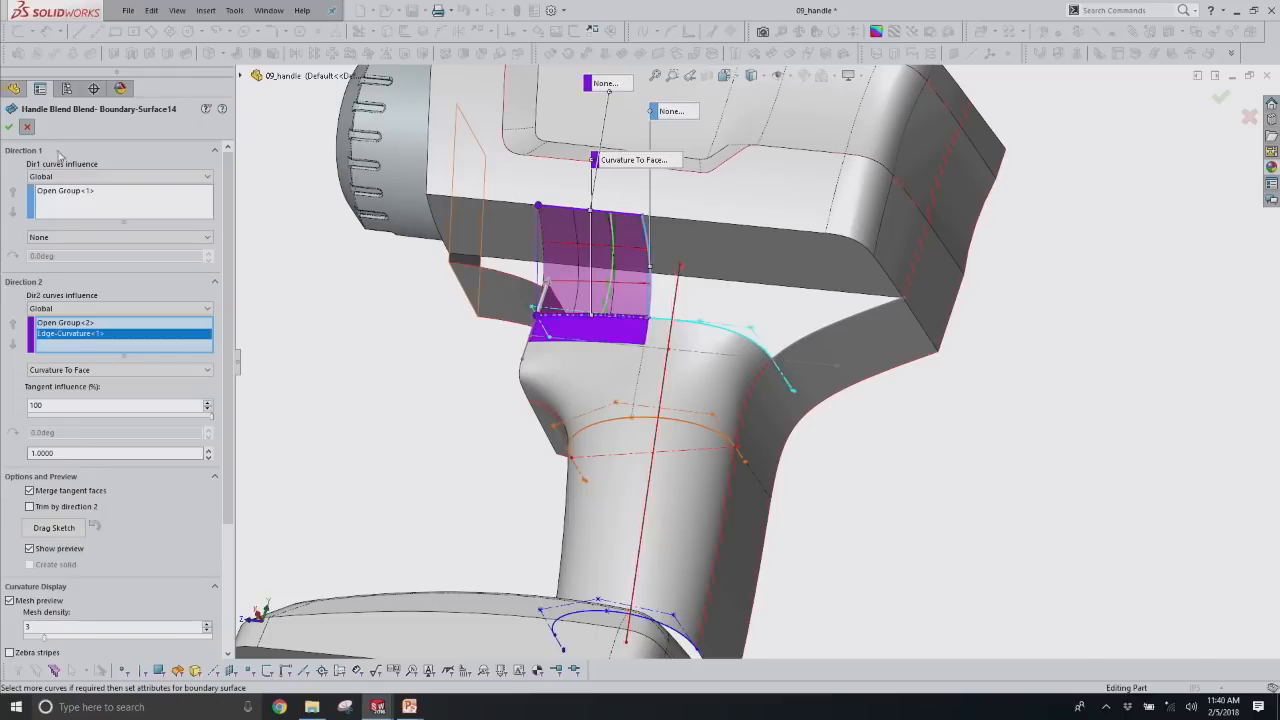
Roll the feature history forward through Trigger Trim- Plane8 and Clean Trim- Surface-Extend3 to just after Boundary-Surface16.
middle_drag(720, 355, 705, 332)
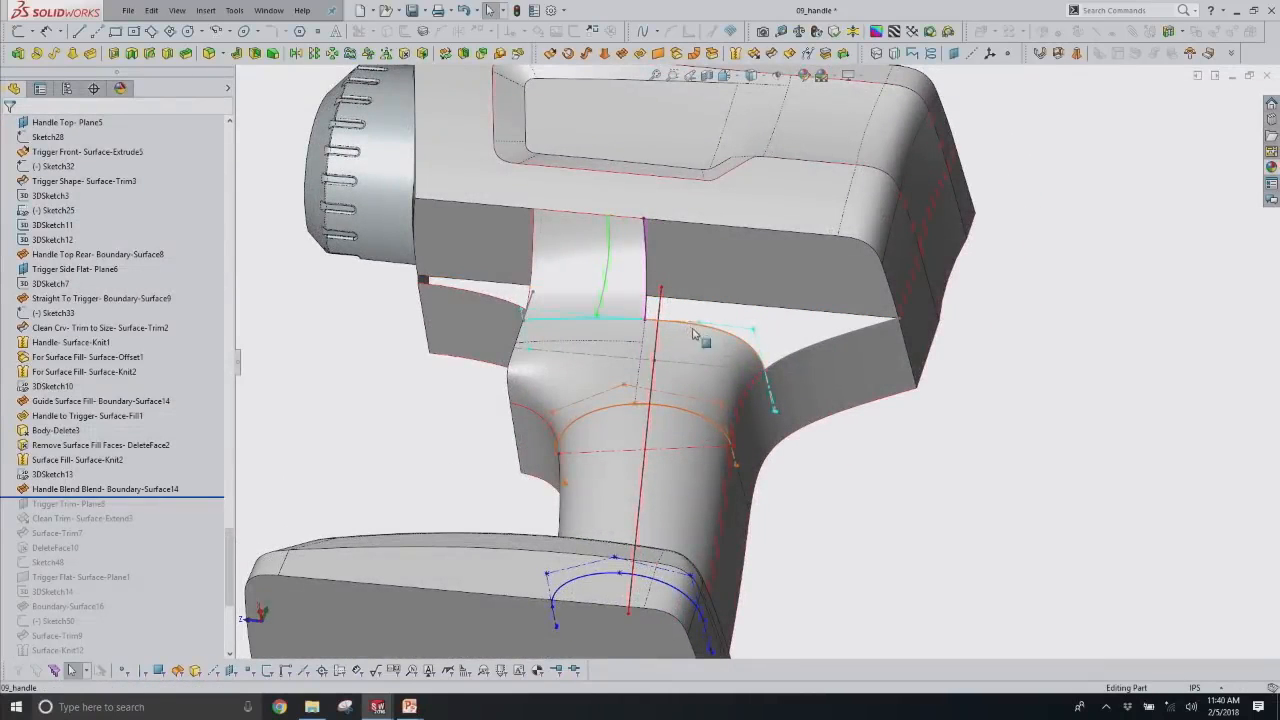
drag(172, 497, 166, 512)
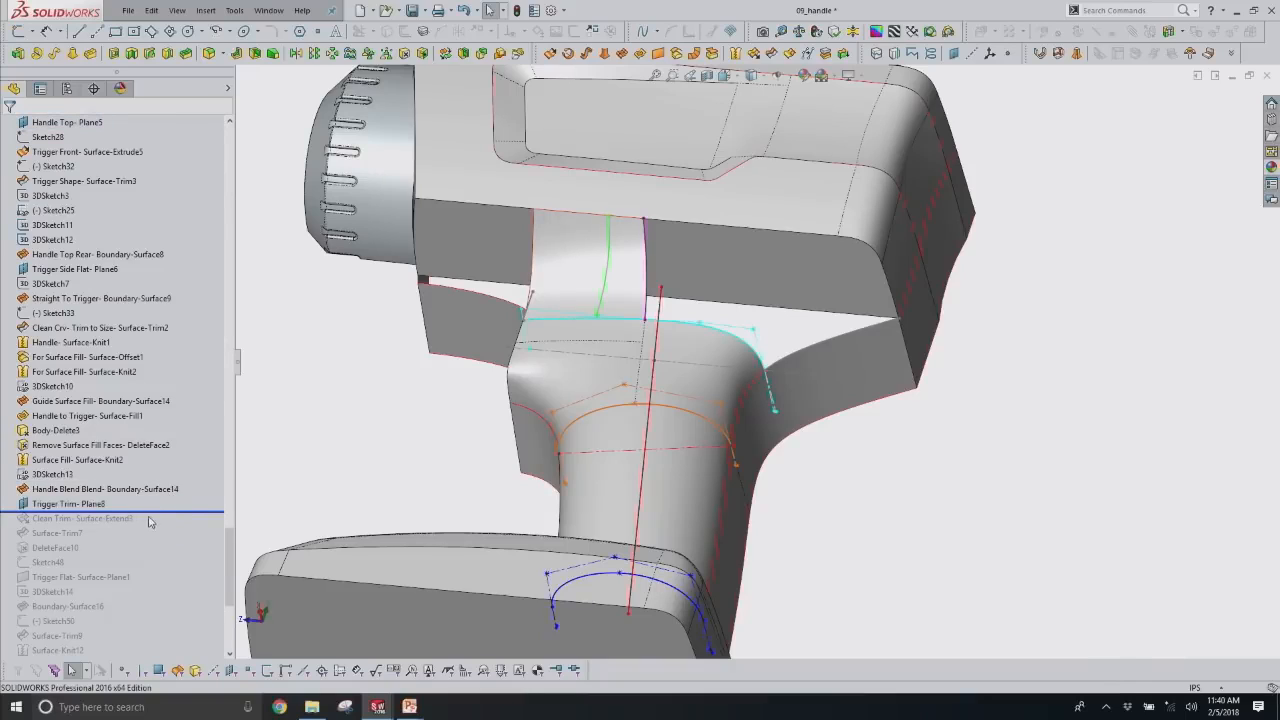
drag(155, 512, 146, 526)
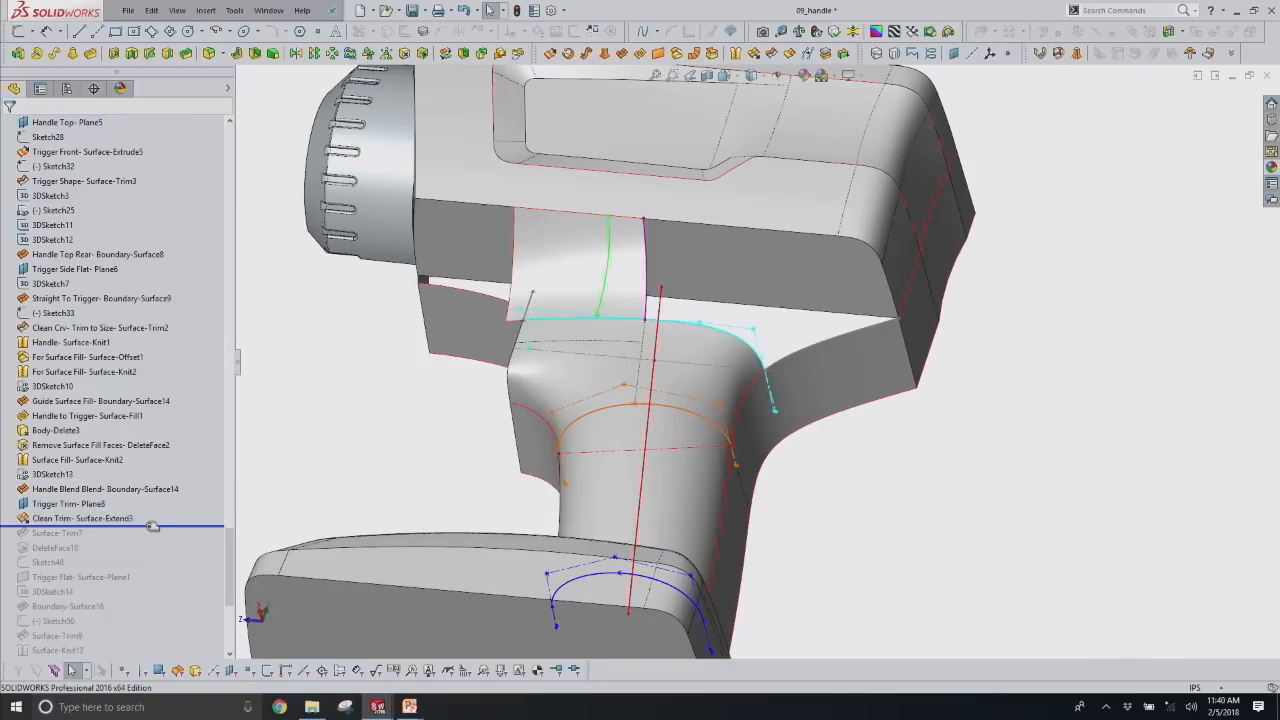
scroll(147, 525, down, 1)
mouse_move(154, 483)
mouse_down()
mouse_move(148, 566)
mouse_move(138, 556)
mouse_up()
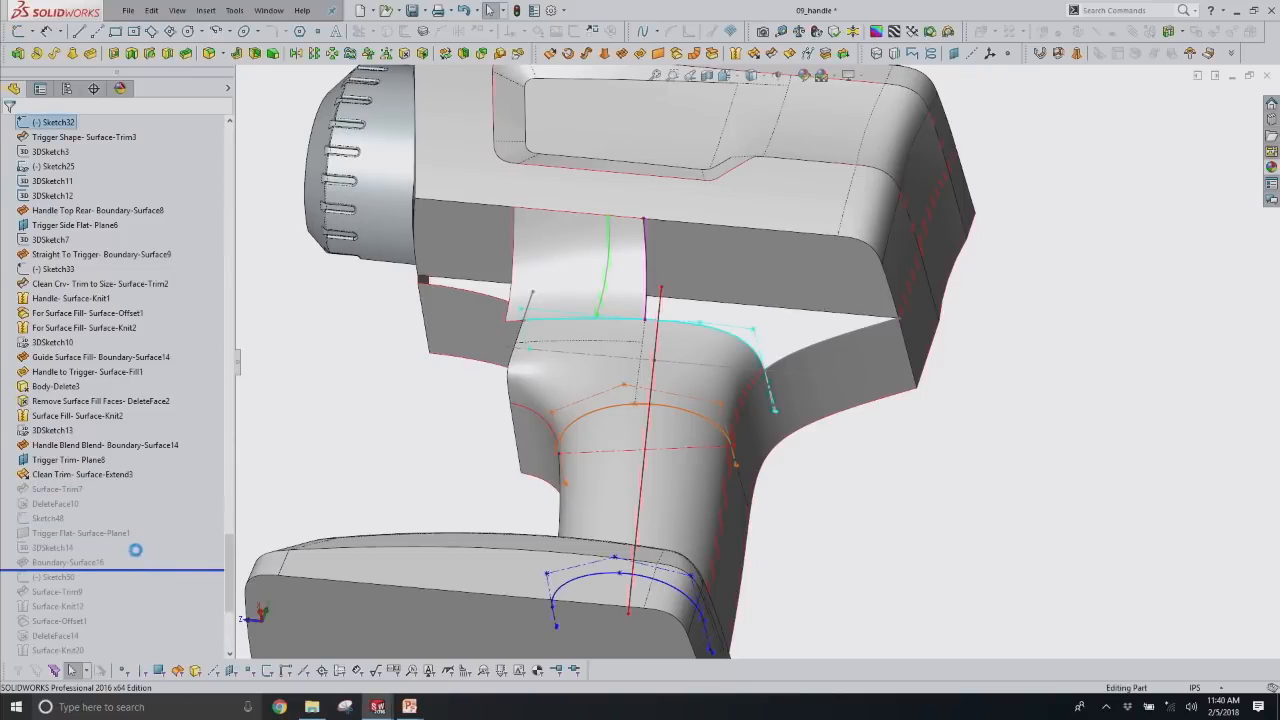
Open the Boundary-Surface16 feature for editing and turn off its curvature combs.
click(746, 238)
click(757, 224)
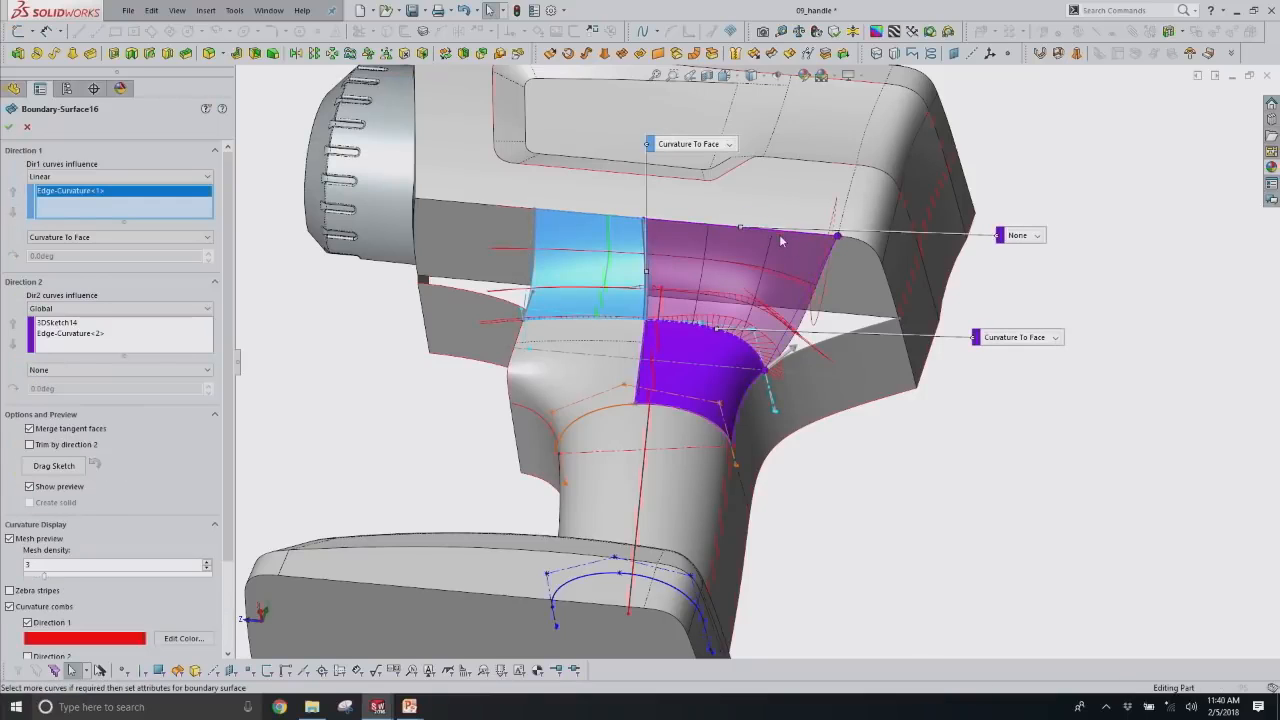
click(19, 607)
Examine the Boundary-Surface16 mesh preview where it meets the handle blend and the body side, and cancel the edit.
middle_drag(740, 380, 740, 313)
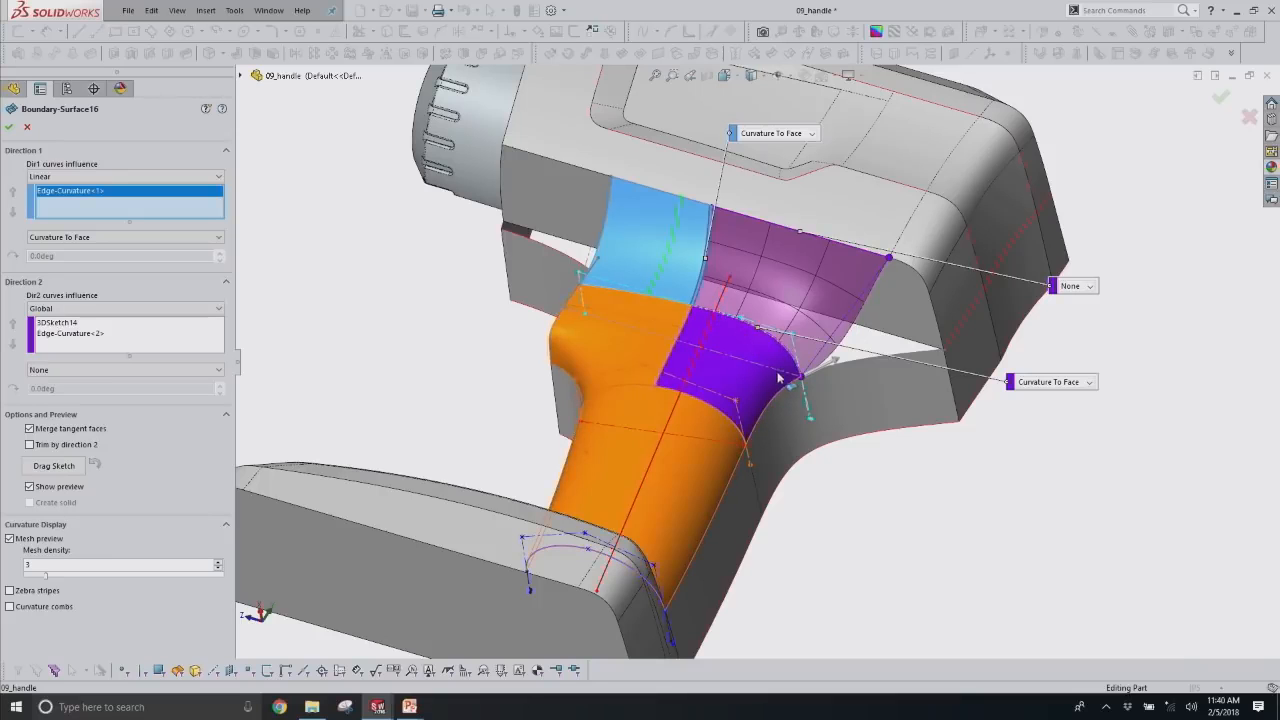
mouse_move(918, 288)
middle_down()
mouse_move(946, 268)
mouse_move(930, 270)
middle_up()
scroll(900, 255, down, 5)
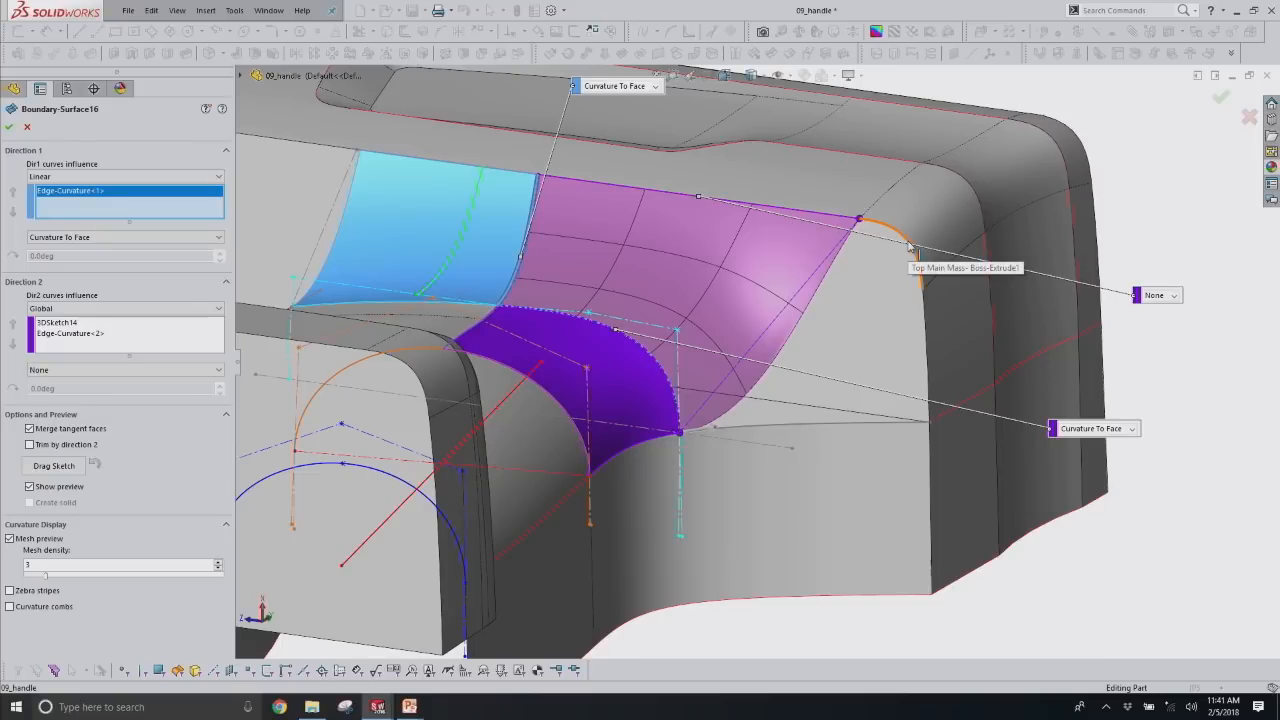
middle_drag(600, 354, 558, 256)
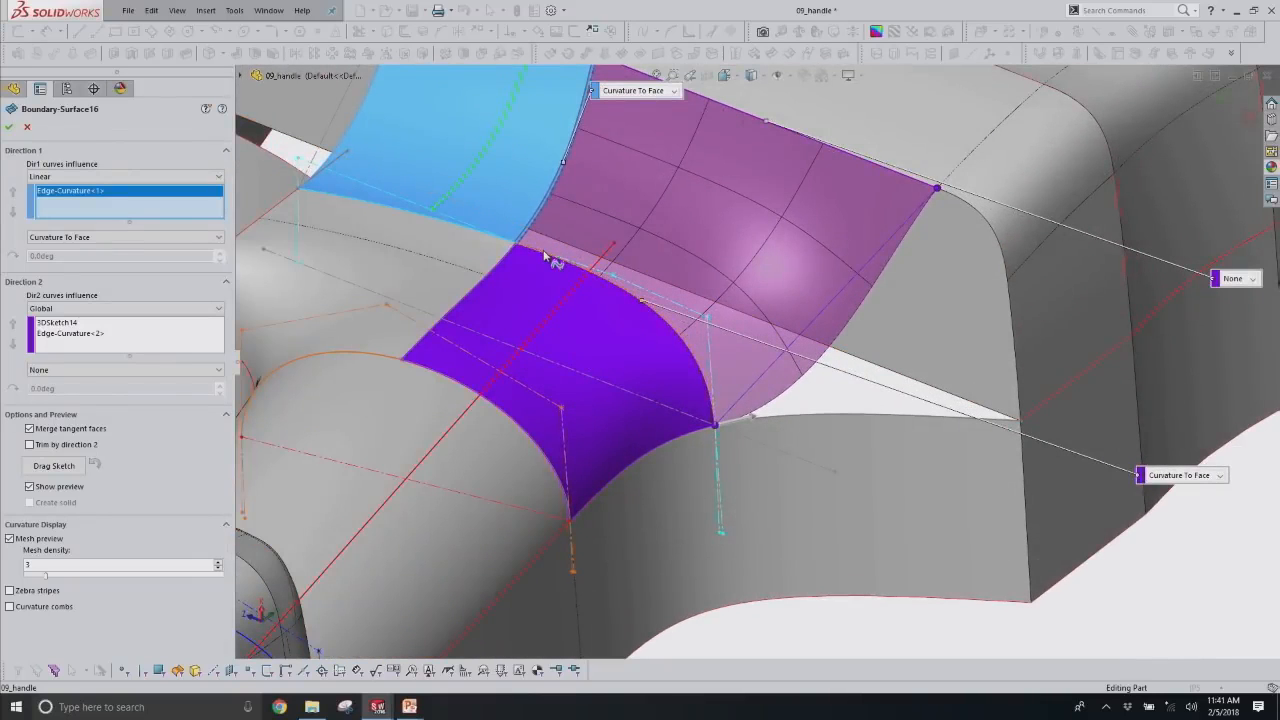
scroll(750, 335, up, 2)
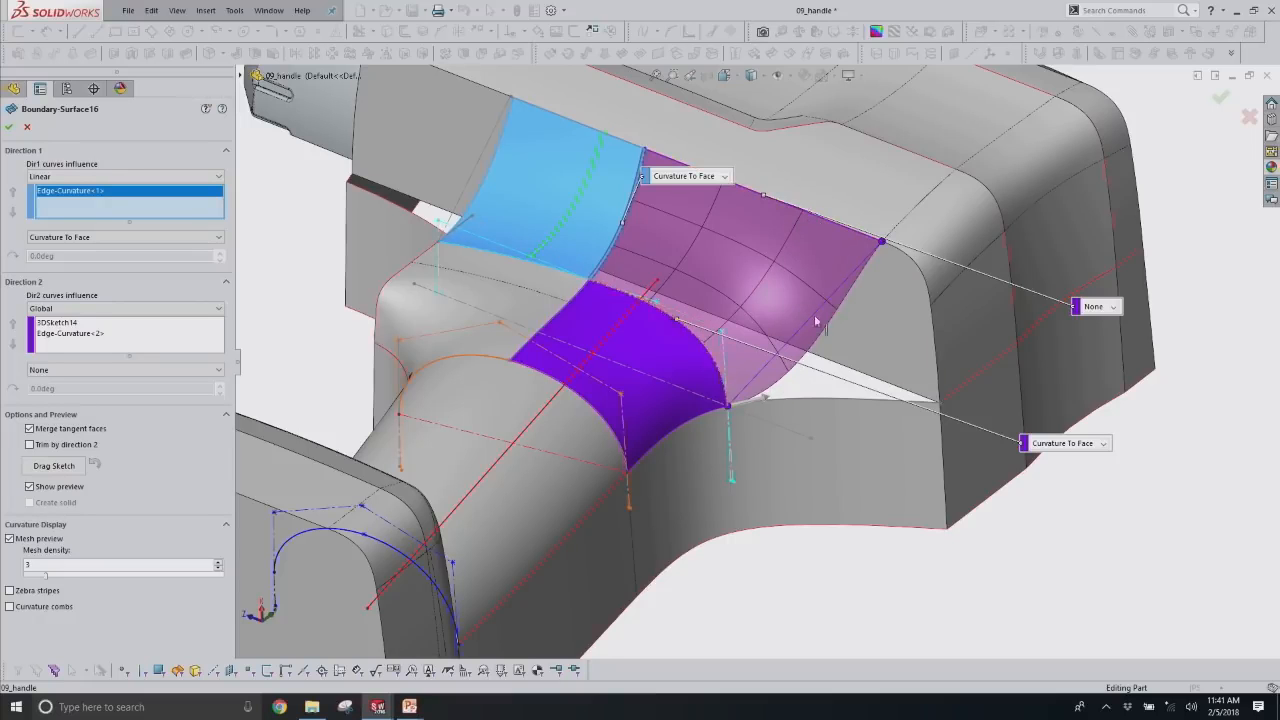
middle_drag(848, 340, 831, 292)
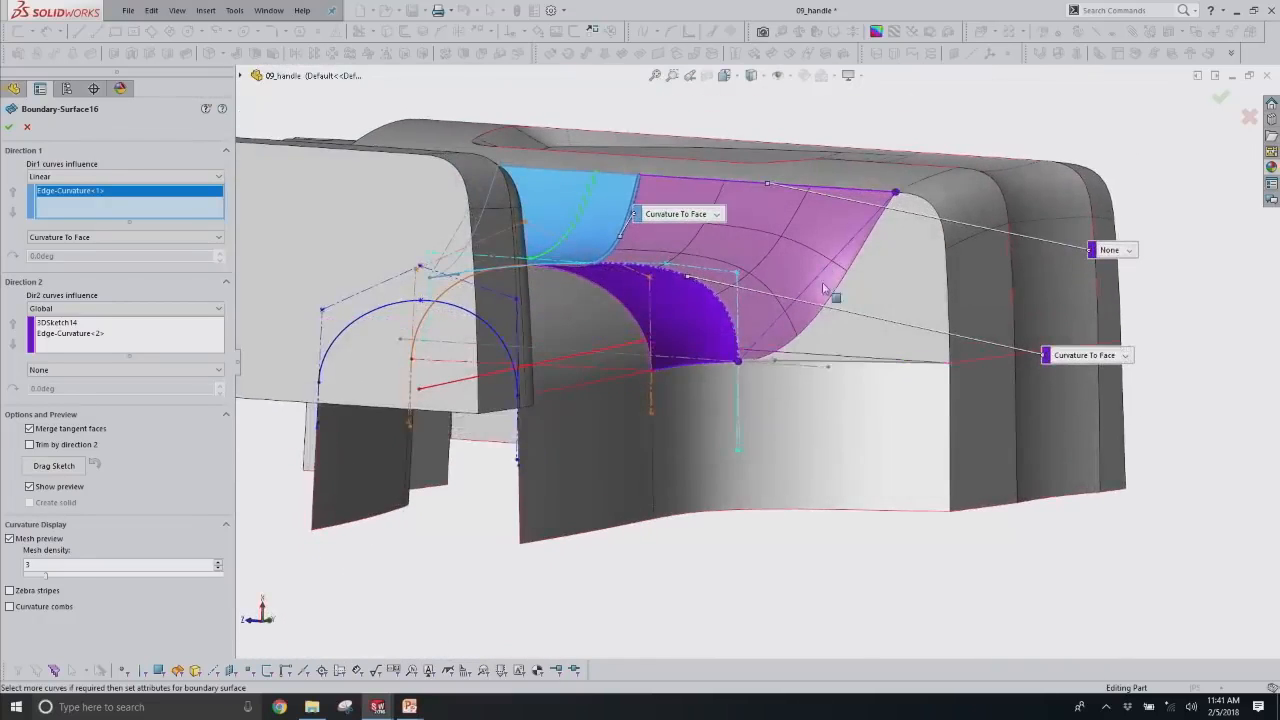
scroll(828, 293, up, 1)
middle_drag(750, 308, 753, 350)
click(27, 127)
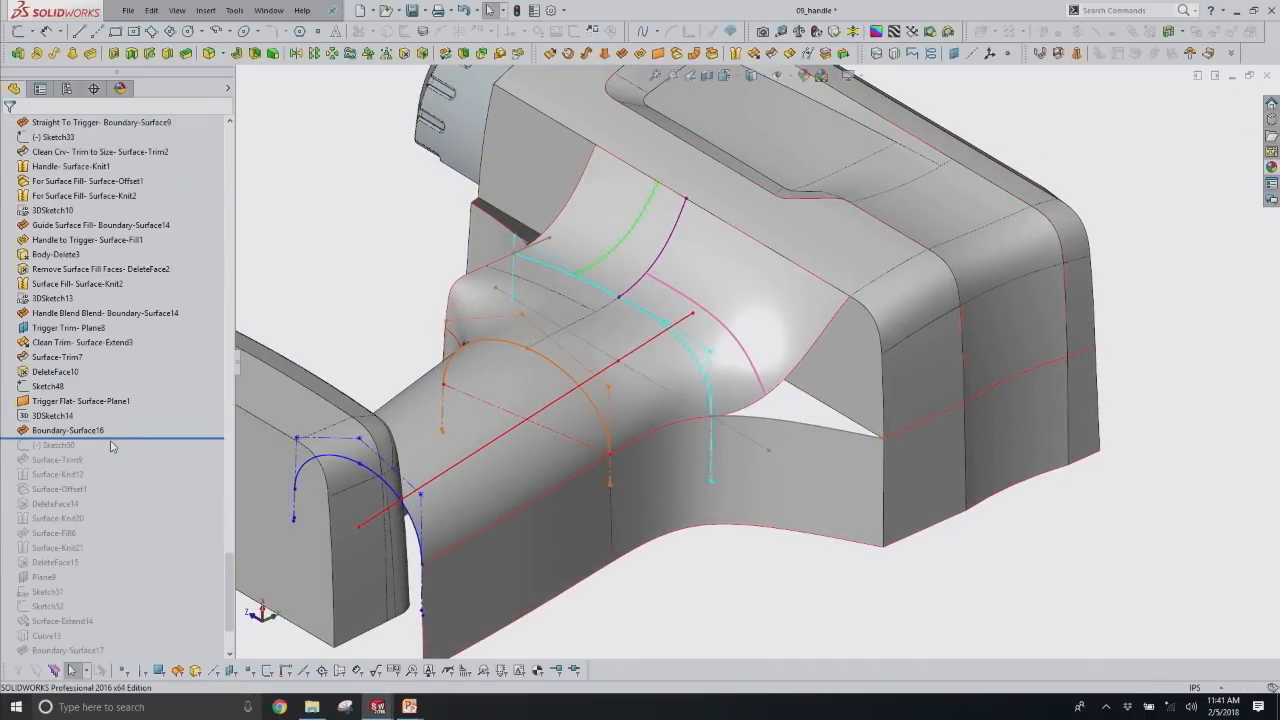
Roll the feature history forward through Surface-Trim9 and Surface-Knit12 to just after Surface-Fill6.
drag(117, 439, 117, 464)
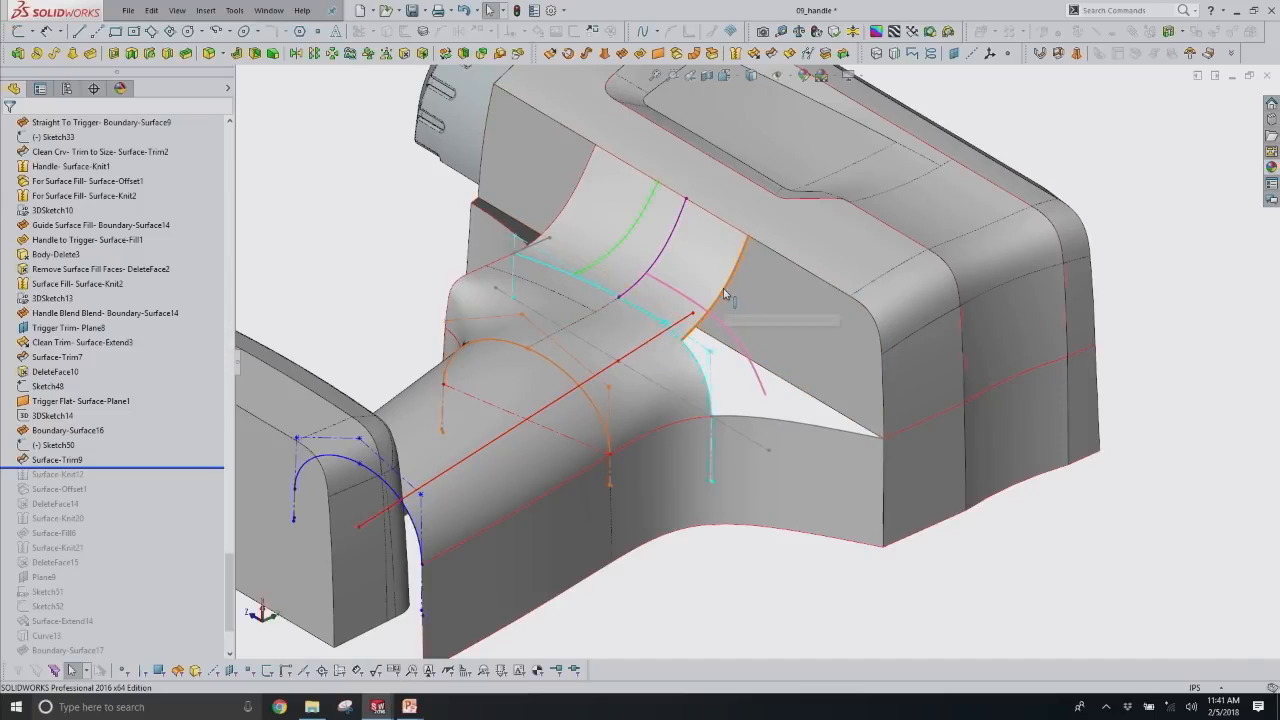
scroll(24, 514, down, 1)
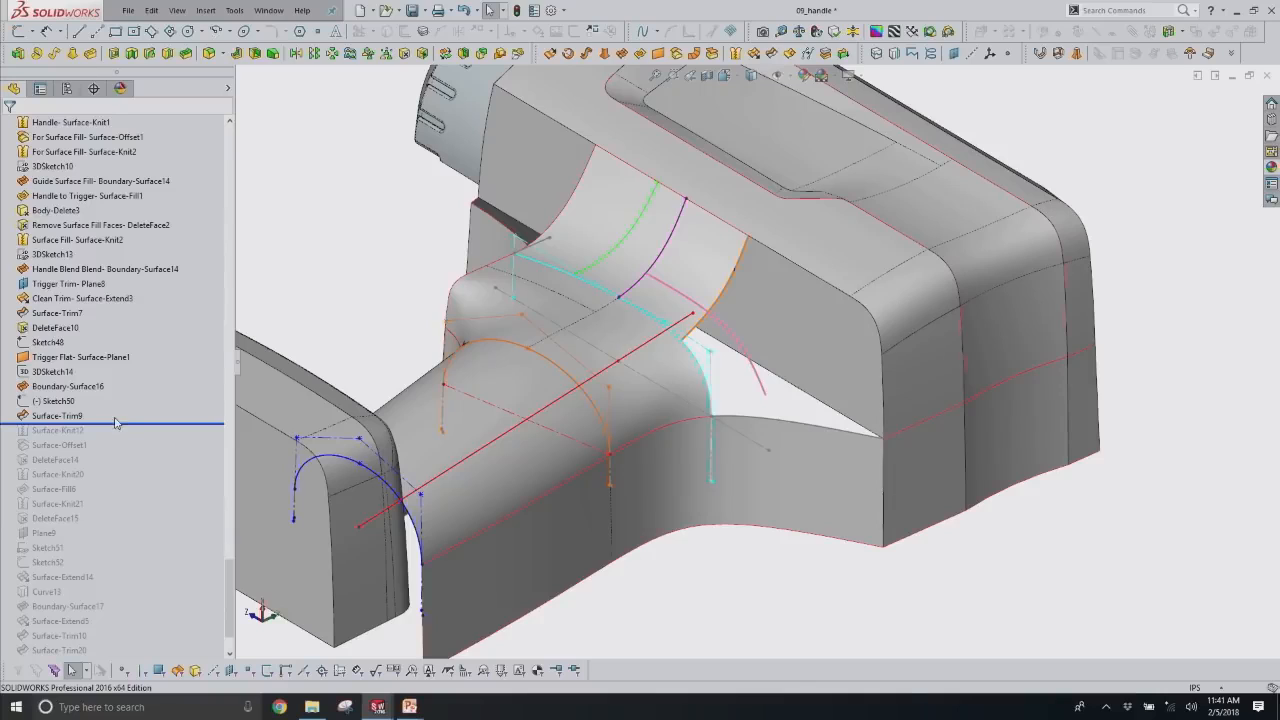
drag(120, 424, 113, 447)
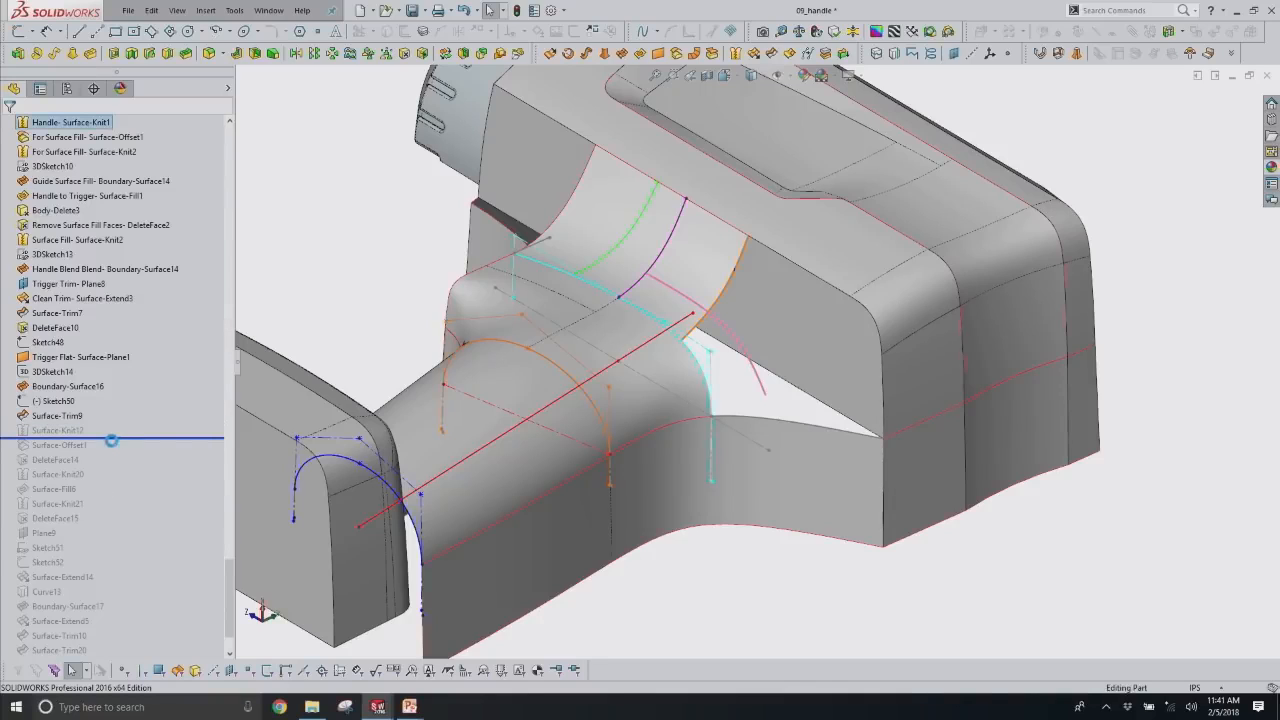
scroll(143, 441, down, 1)
drag(122, 397, 115, 447)
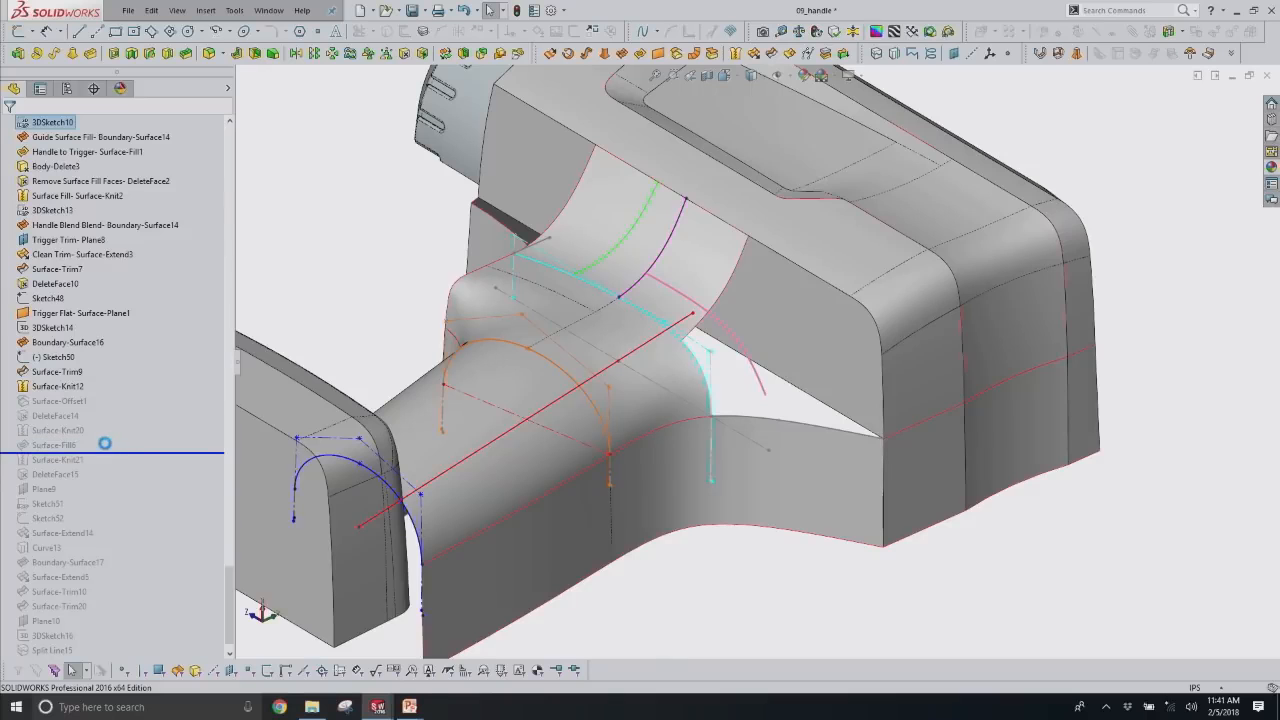
Open Surface-Fill6, compare its patch preview with Optimize surface on and off, and cancel the edit.
click(80, 444)
click(85, 411)
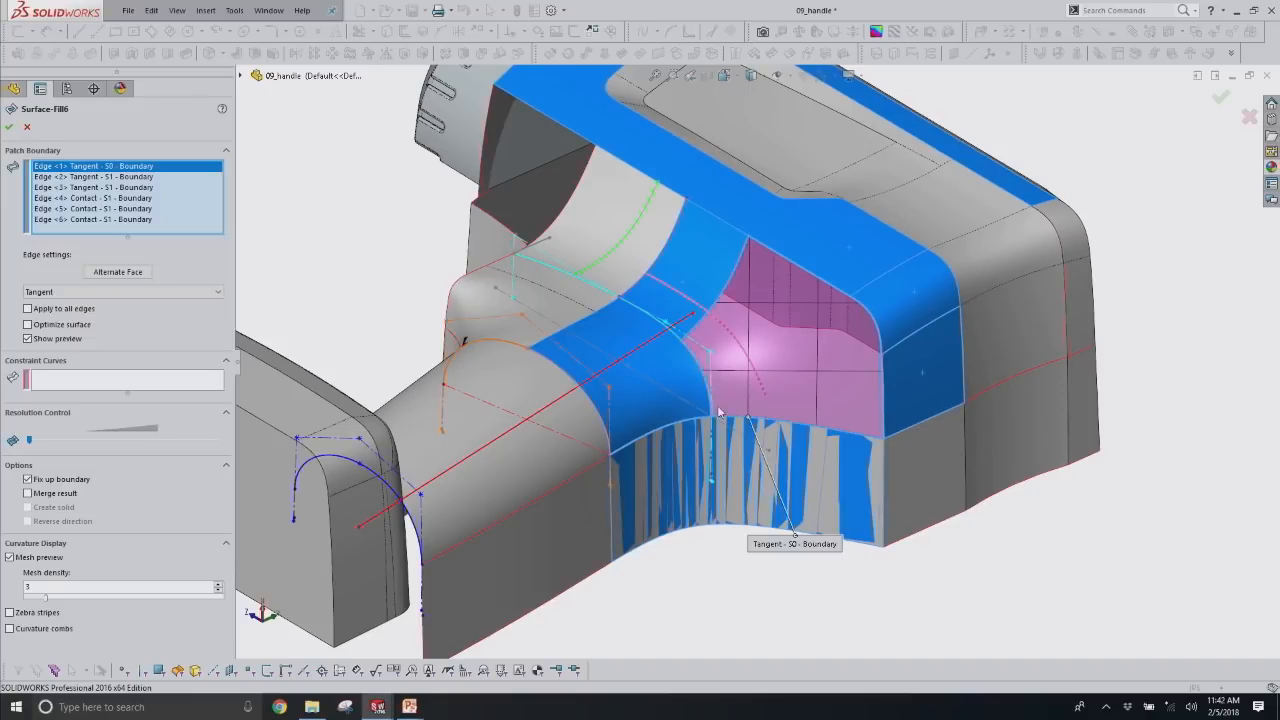
middle_drag(897, 362, 885, 345)
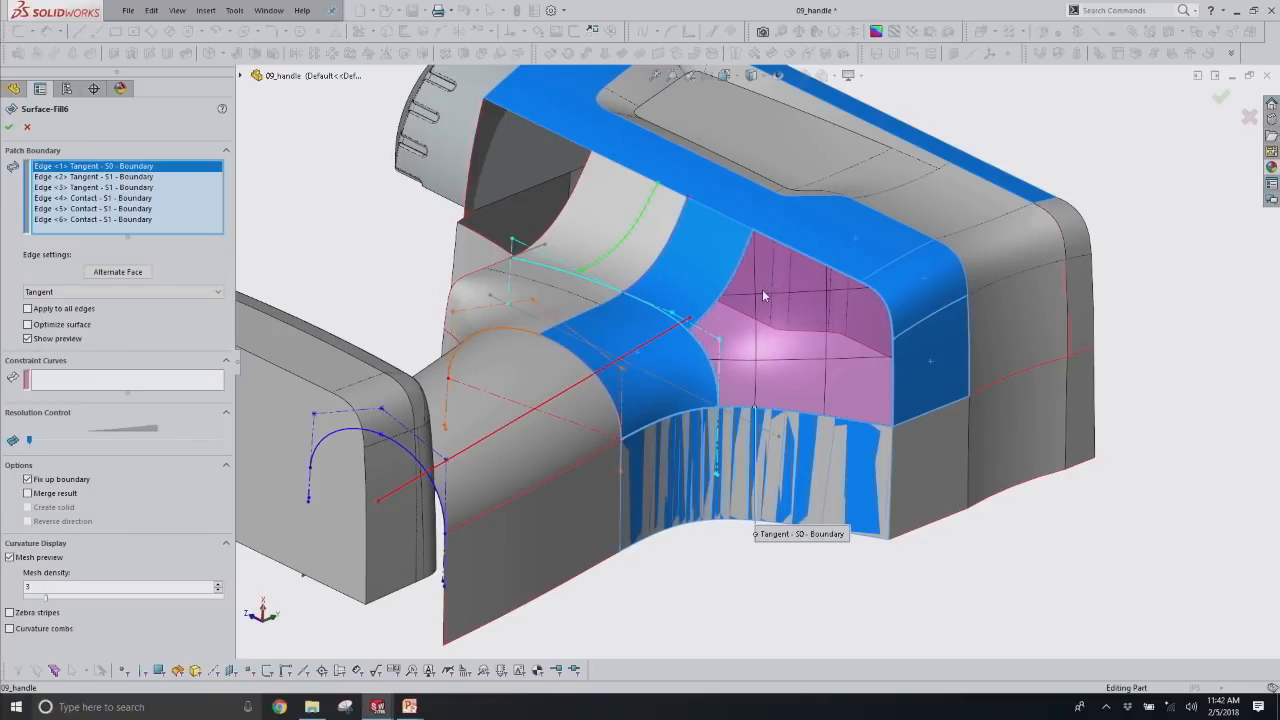
click(66, 327)
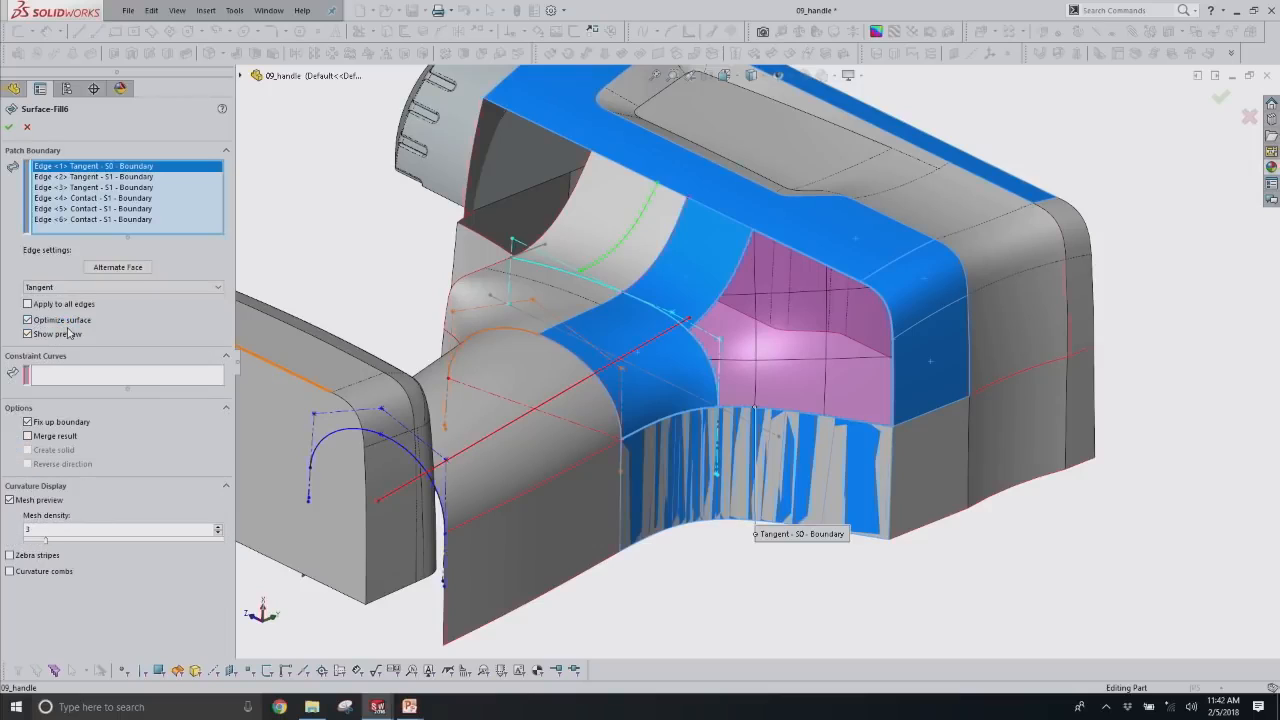
scroll(960, 406, down, 2)
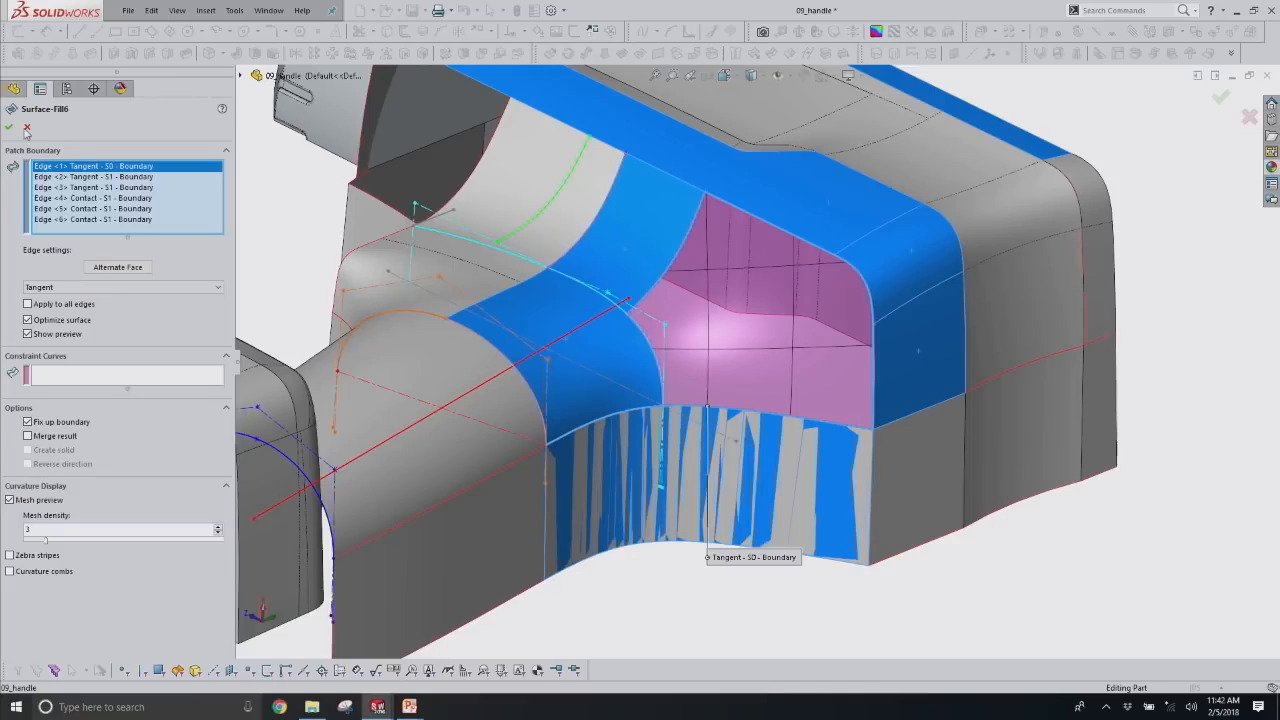
click(44, 322)
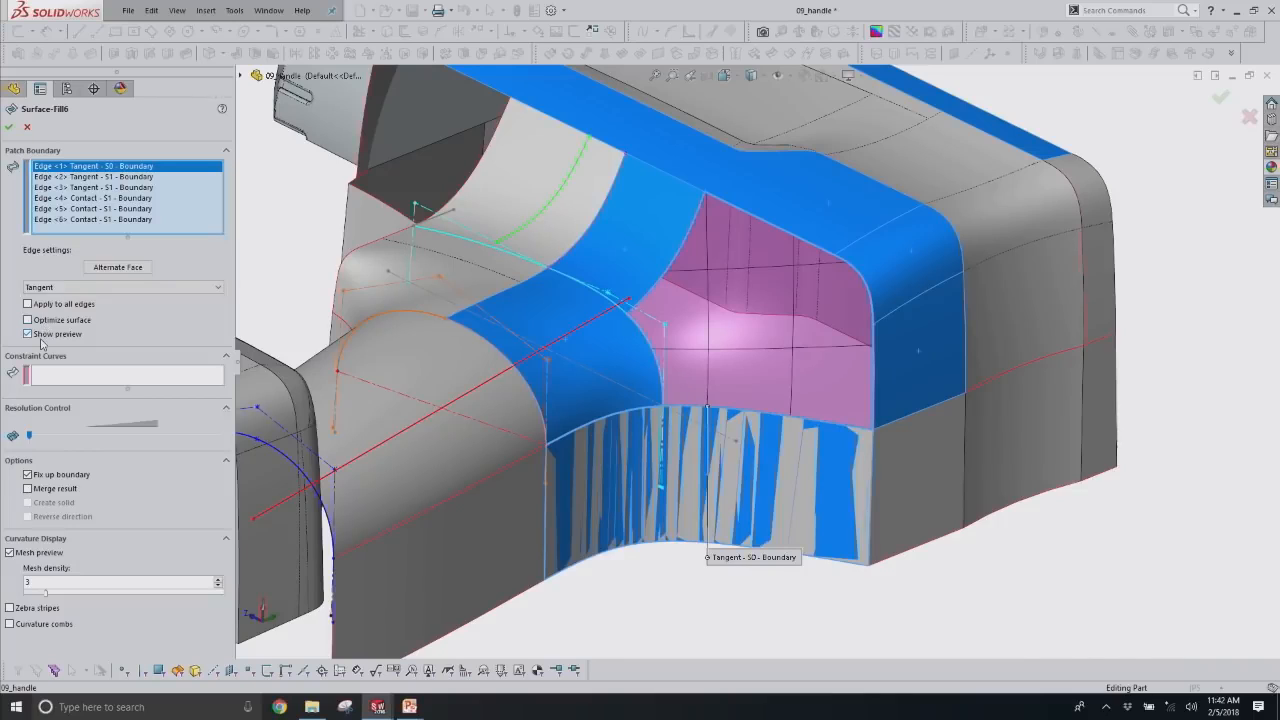
click(27, 128)
Show zebra stripes on the model, inspect their flow across the filled handle-to-body blend, and turn them off.
middle_drag(825, 450, 825, 308)
click(894, 31)
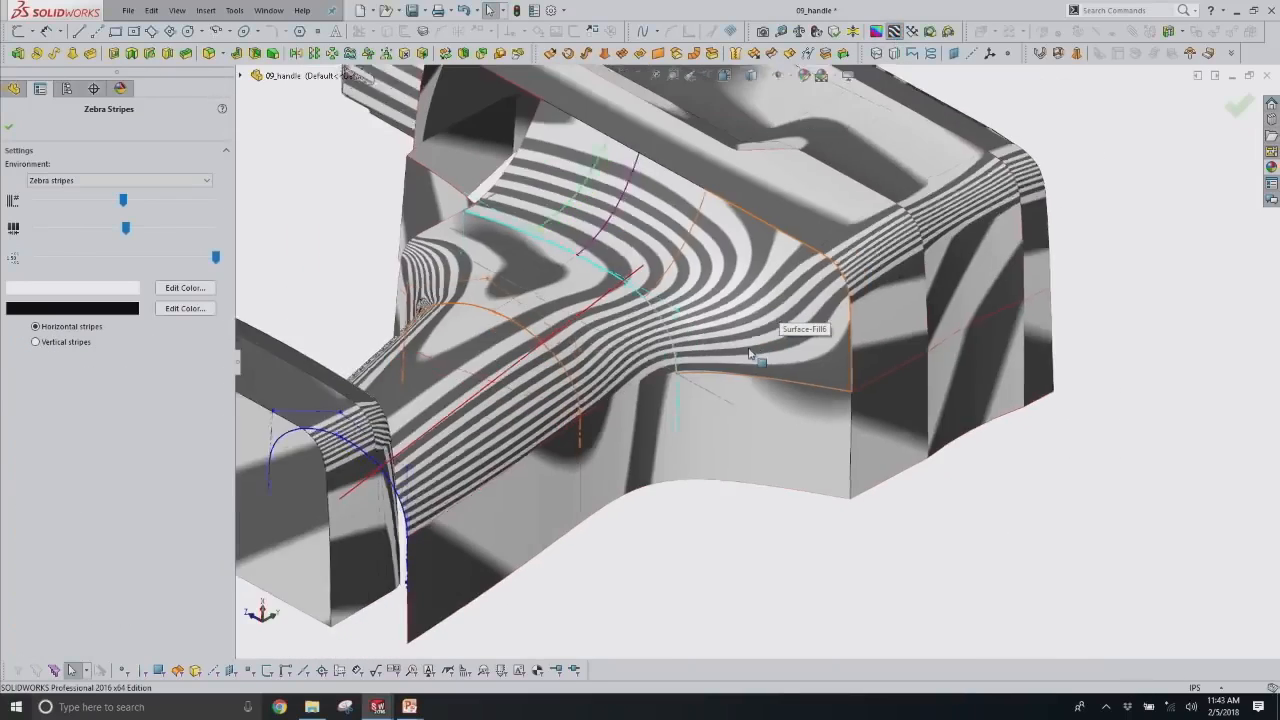
mouse_move(748, 353)
middle_down()
mouse_move(747, 308)
mouse_move(747, 350)
middle_up()
key(Return)
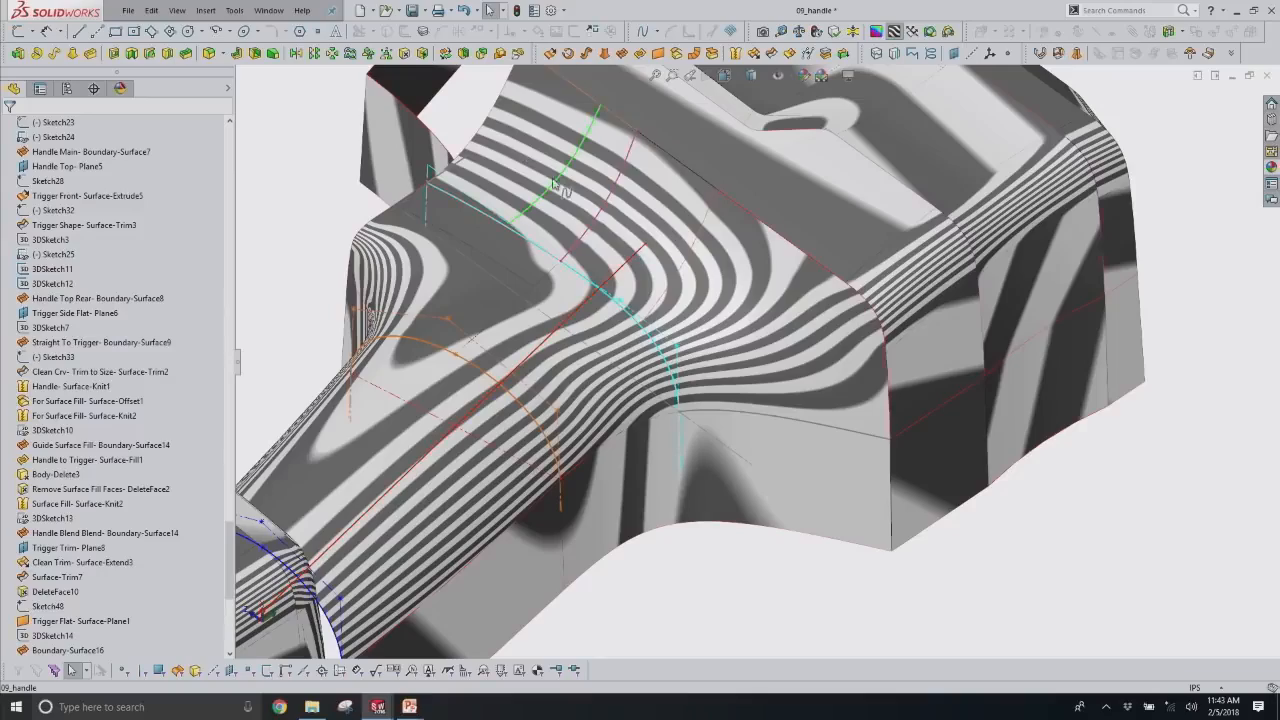
middle_drag(624, 390, 686, 387)
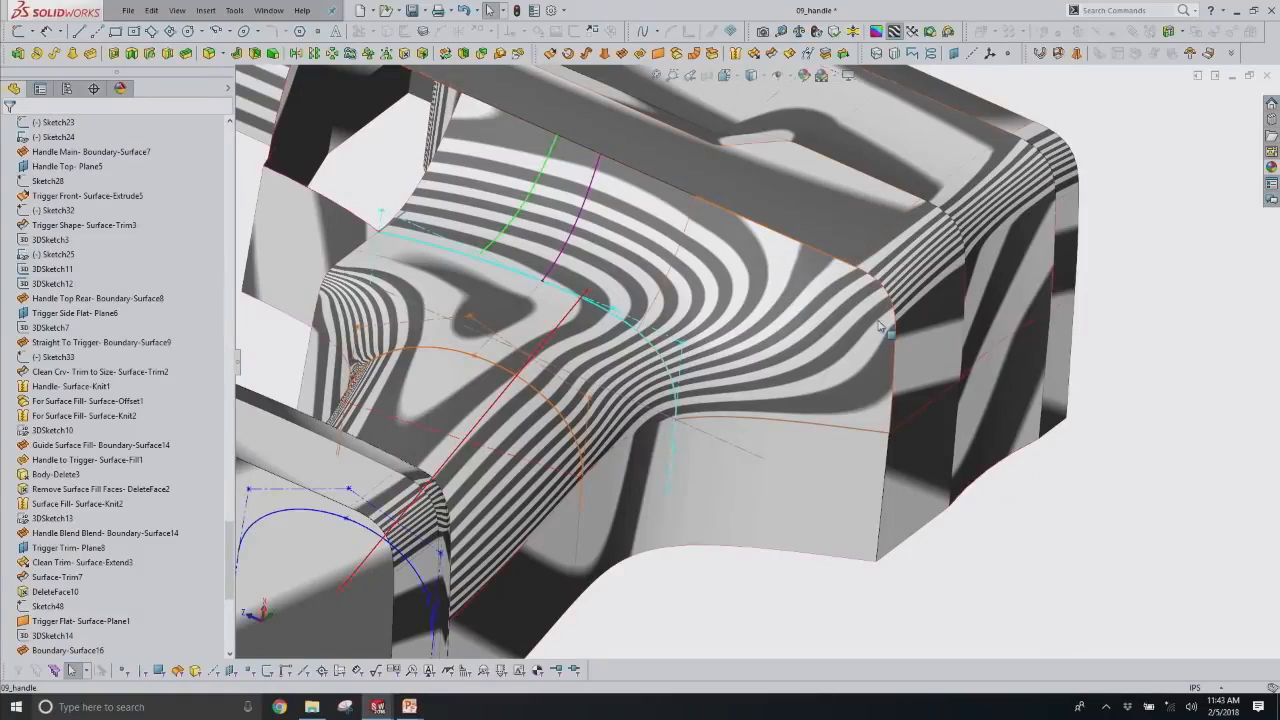
click(894, 31)
middle_drag(702, 437, 706, 432)
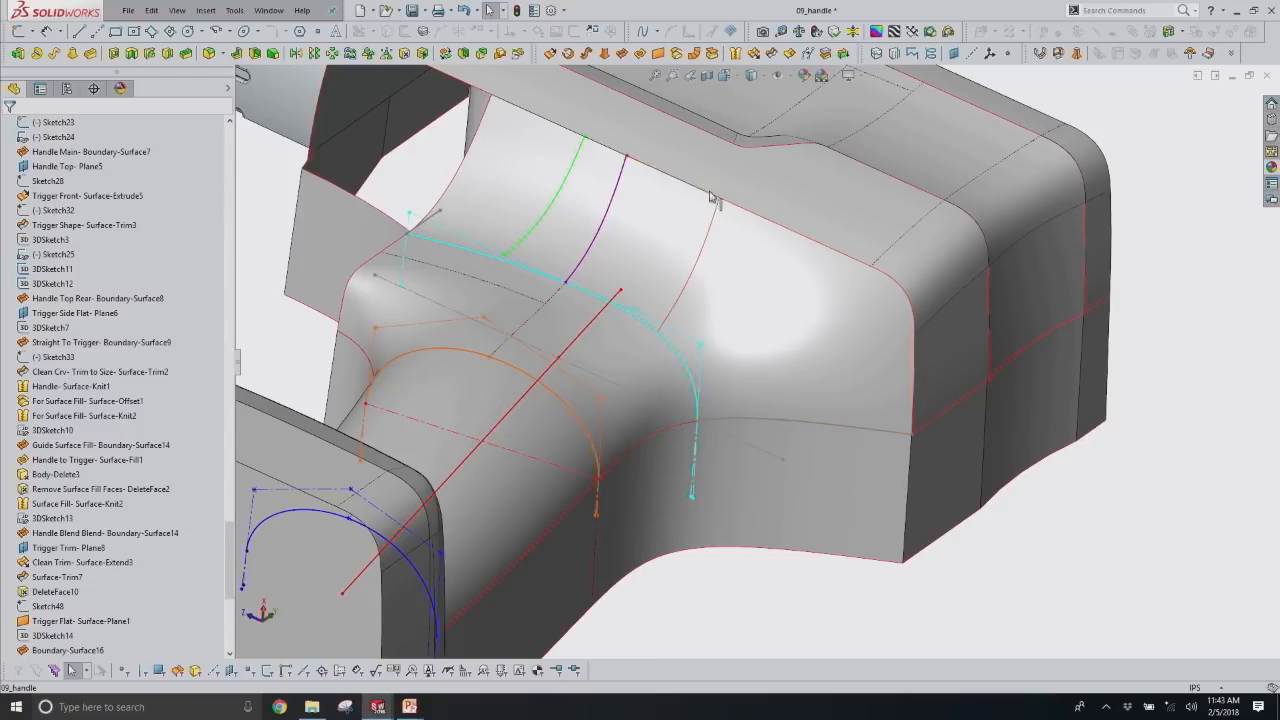
Roll the feature history forward past Surface-Knit21 and DeleteFace15 to just after Surface-Extend14.
middle_drag(915, 372, 811, 360)
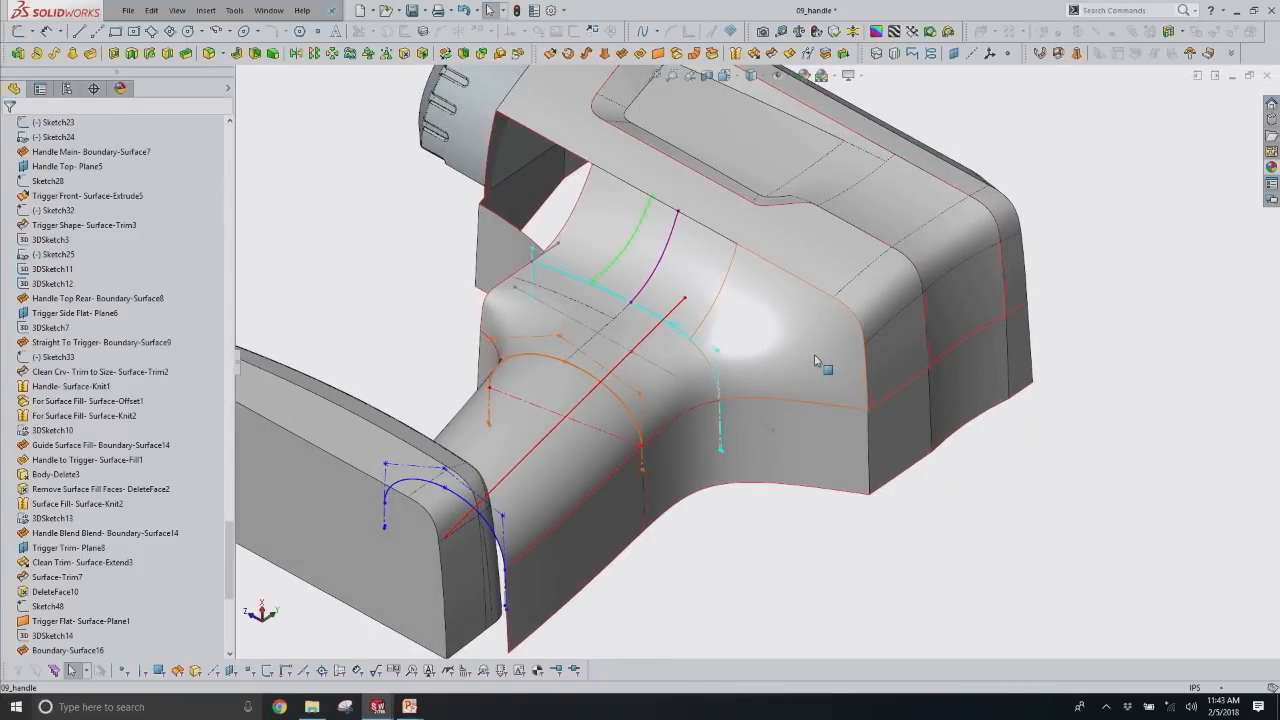
scroll(714, 374, up, 2)
middle_drag(680, 237, 696, 294)
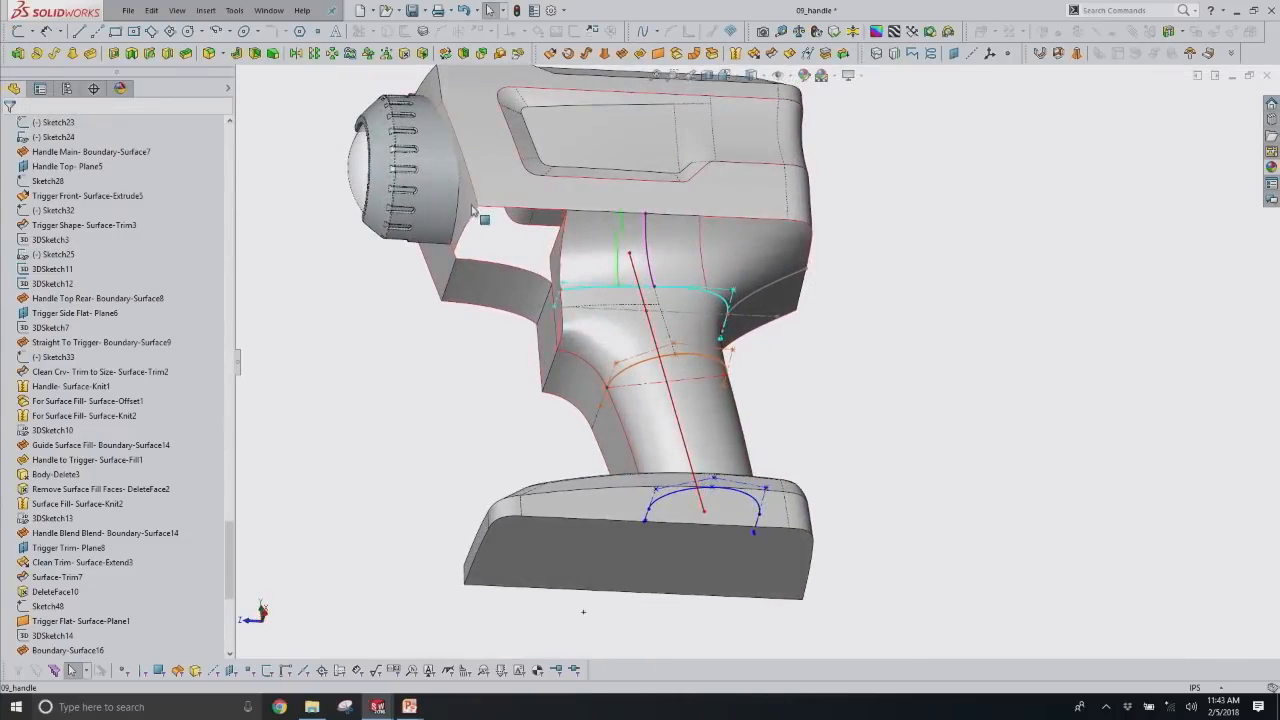
scroll(484, 218, down, 2)
scroll(130, 461, down, 7)
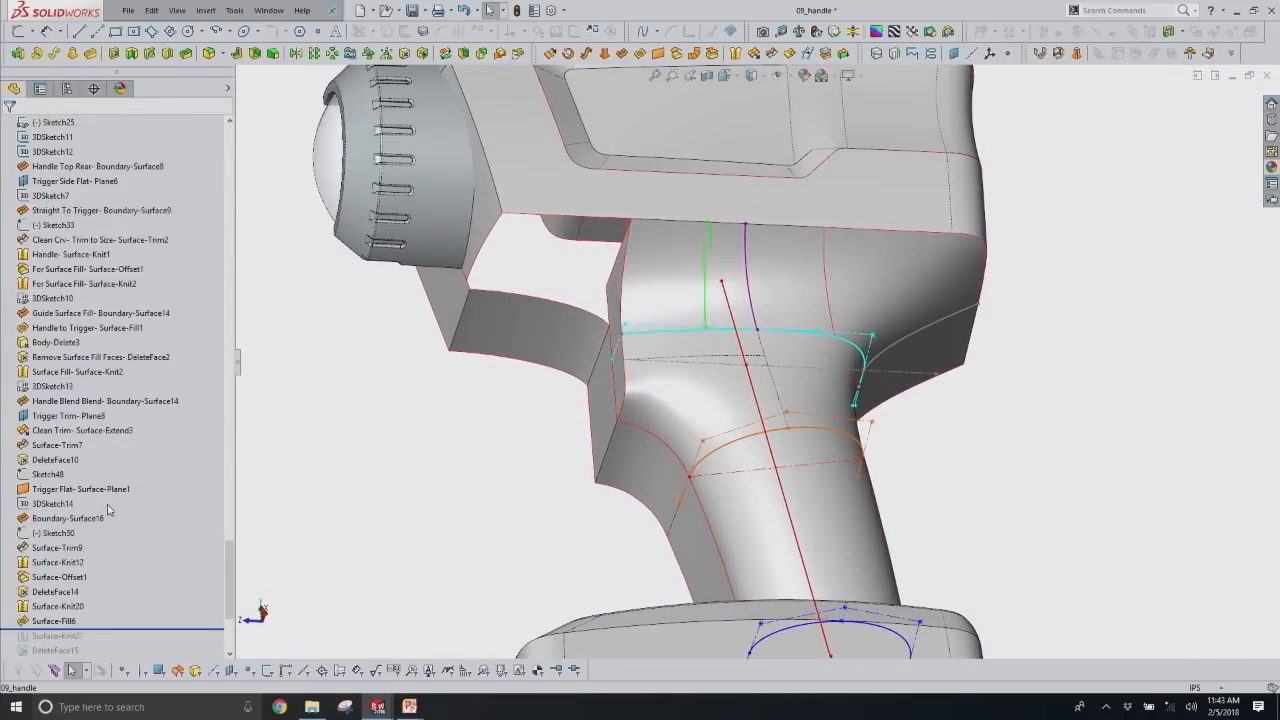
drag(109, 424, 118, 506)
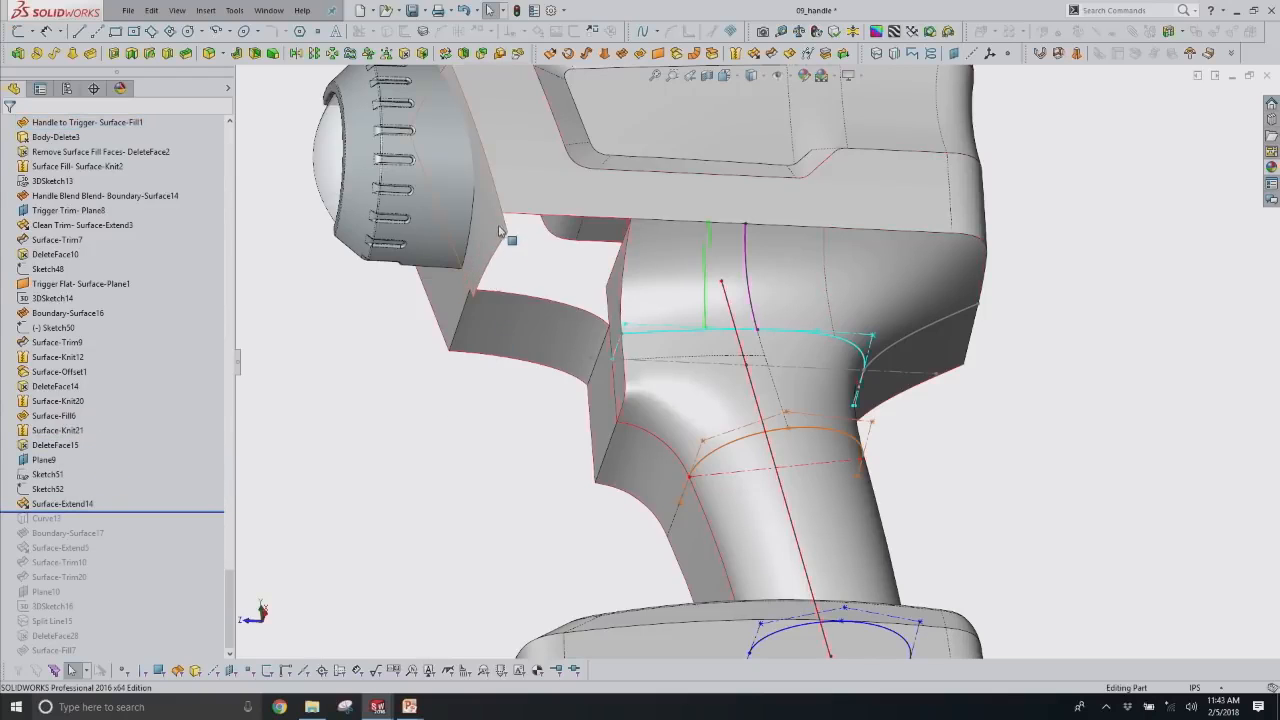
Roll the feature history forward past Curve13 and Boundary-Surface17, and examine the new surface in the trigger area.
scroll(500, 232, down, 2)
drag(135, 511, 130, 542)
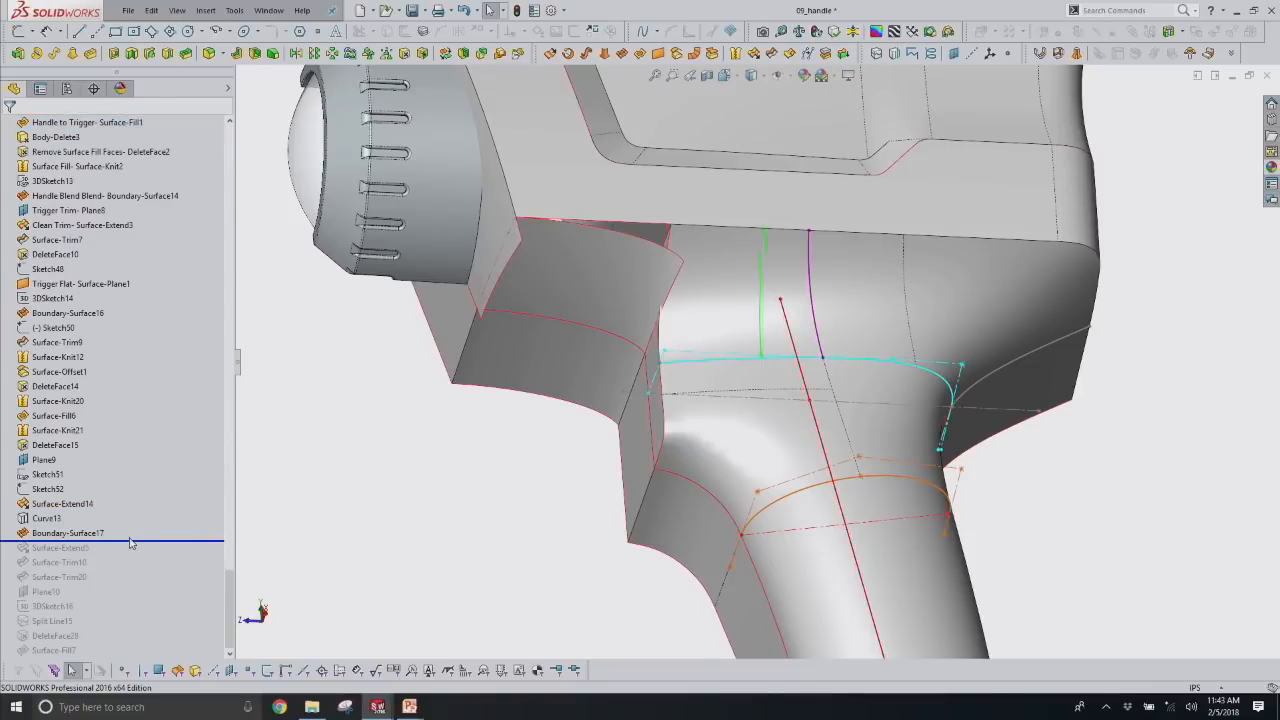
middle_drag(823, 280, 585, 310)
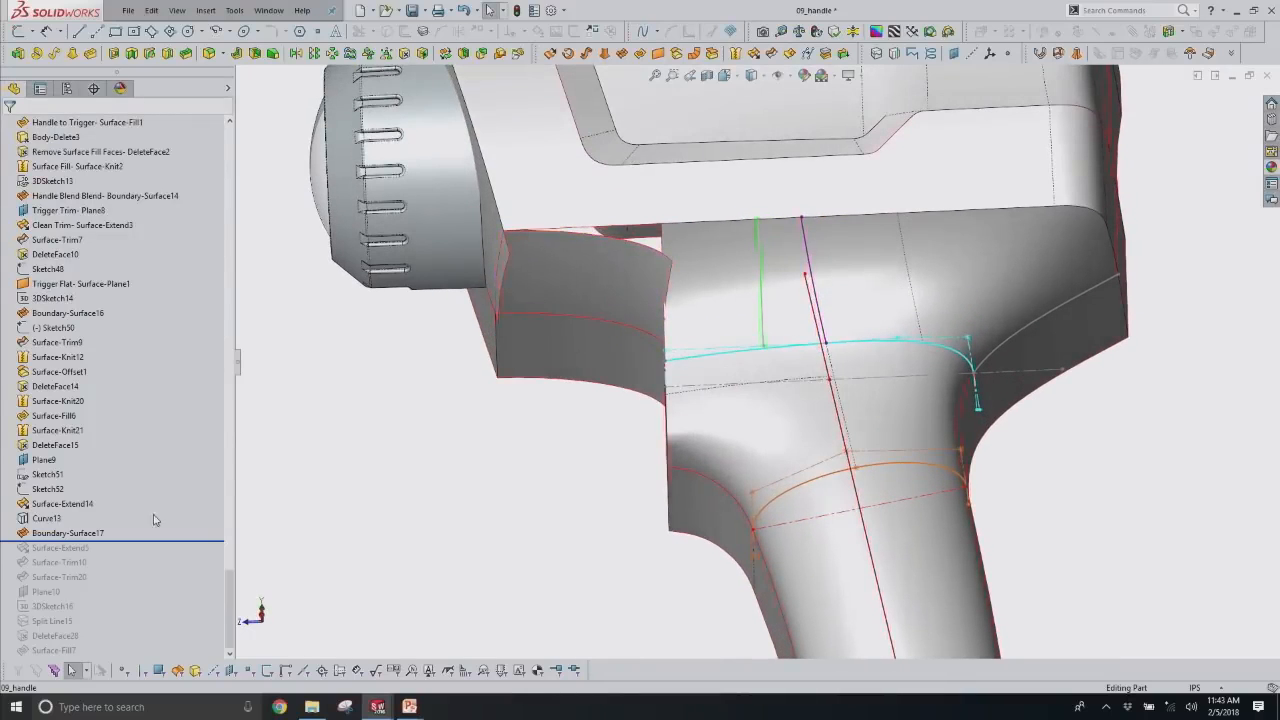
Roll the feature history forward through Surface-Extend5, Surface-Trim10 and Plane10 to just after Split Line15.
drag(147, 543, 147, 556)
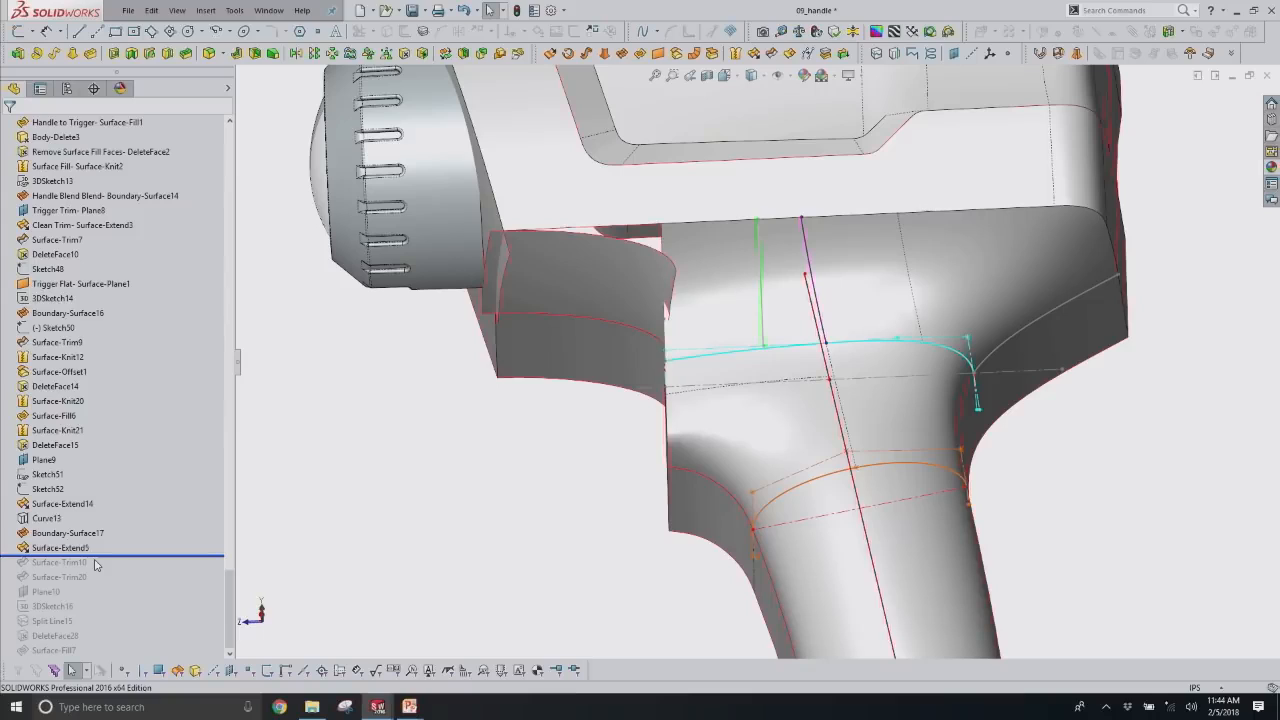
drag(103, 556, 98, 566)
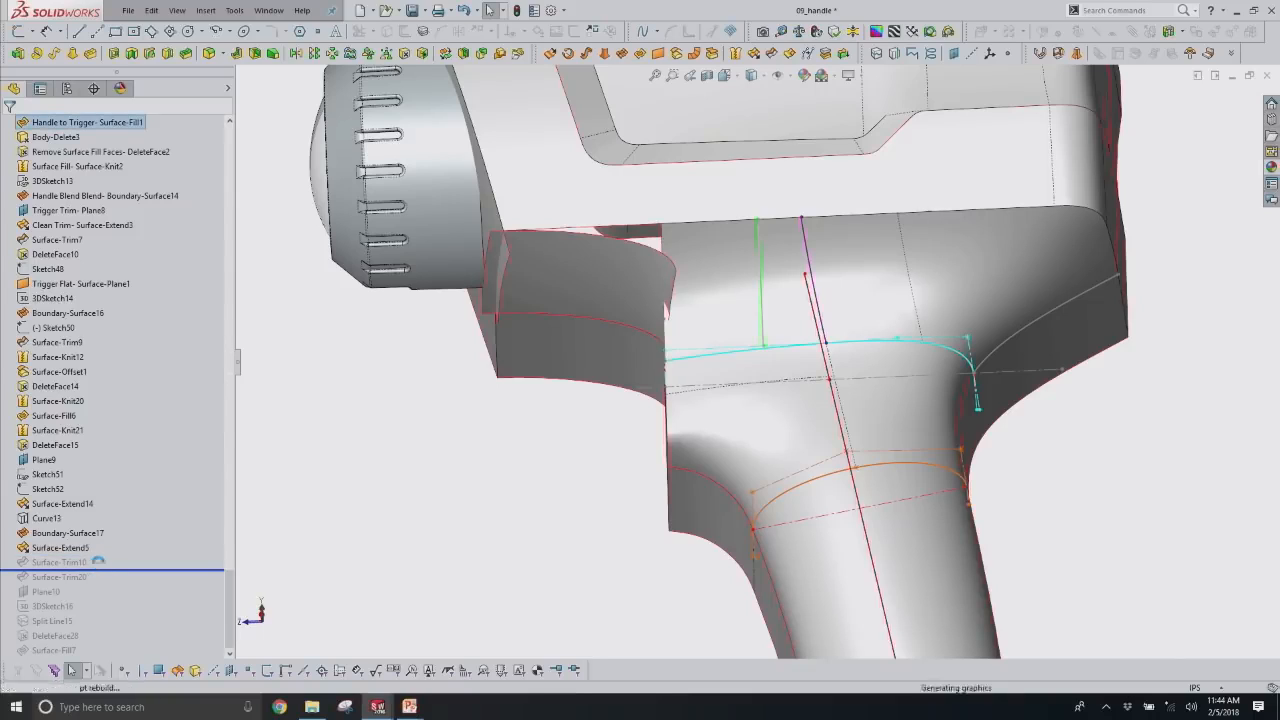
drag(100, 582, 100, 600)
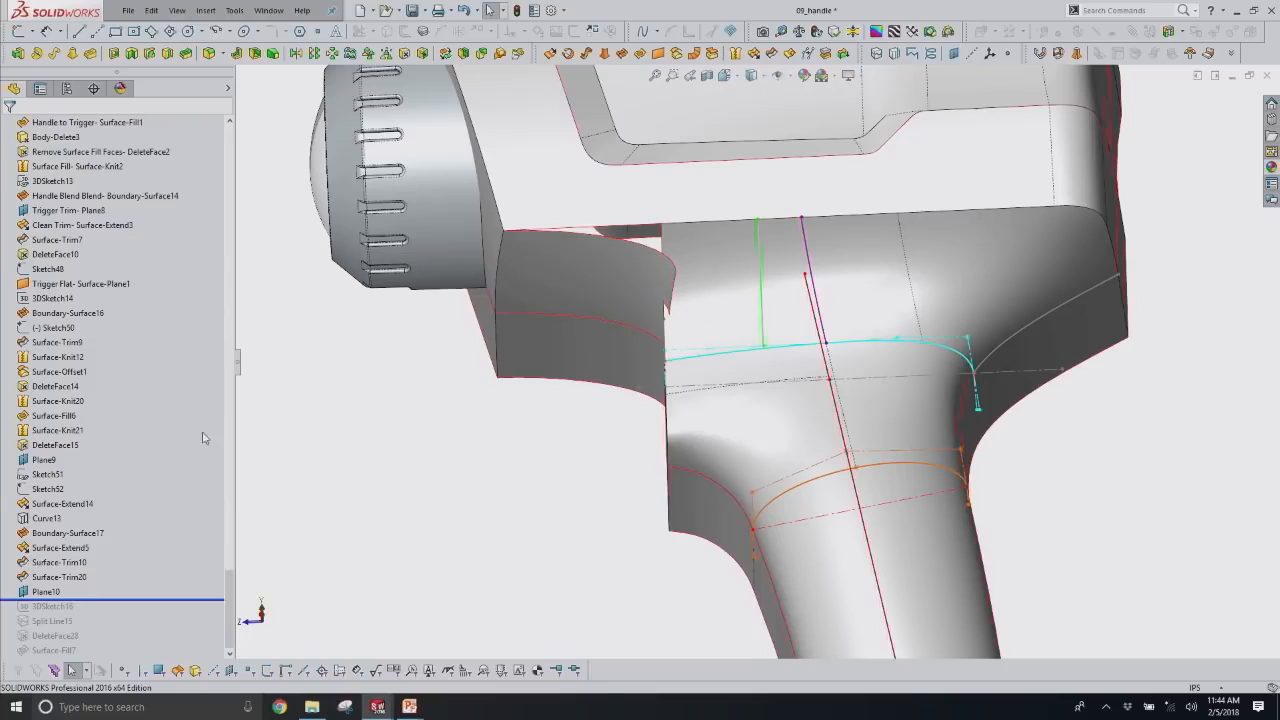
drag(134, 599, 131, 634)
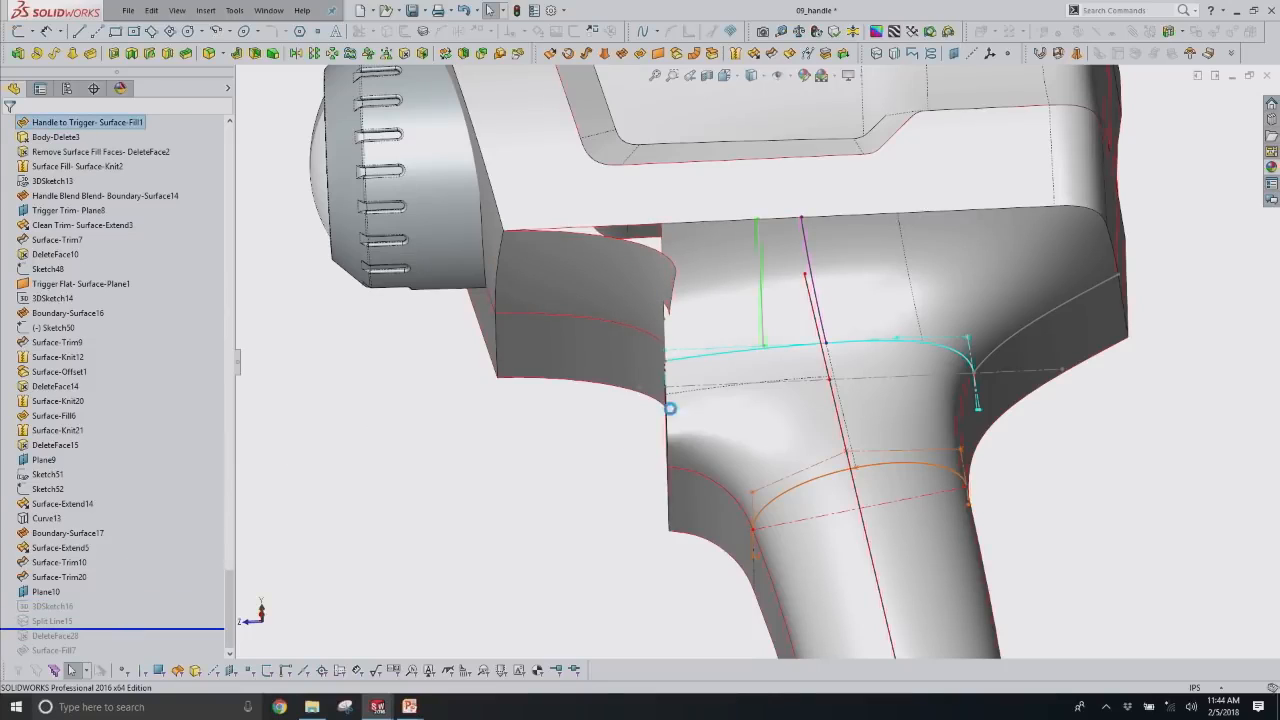
Open 3DSketch16 for editing, inspect the spline on the face beside the trigger and its tangent-face relation, and exit the sketch.
middle_drag(612, 392, 588, 238)
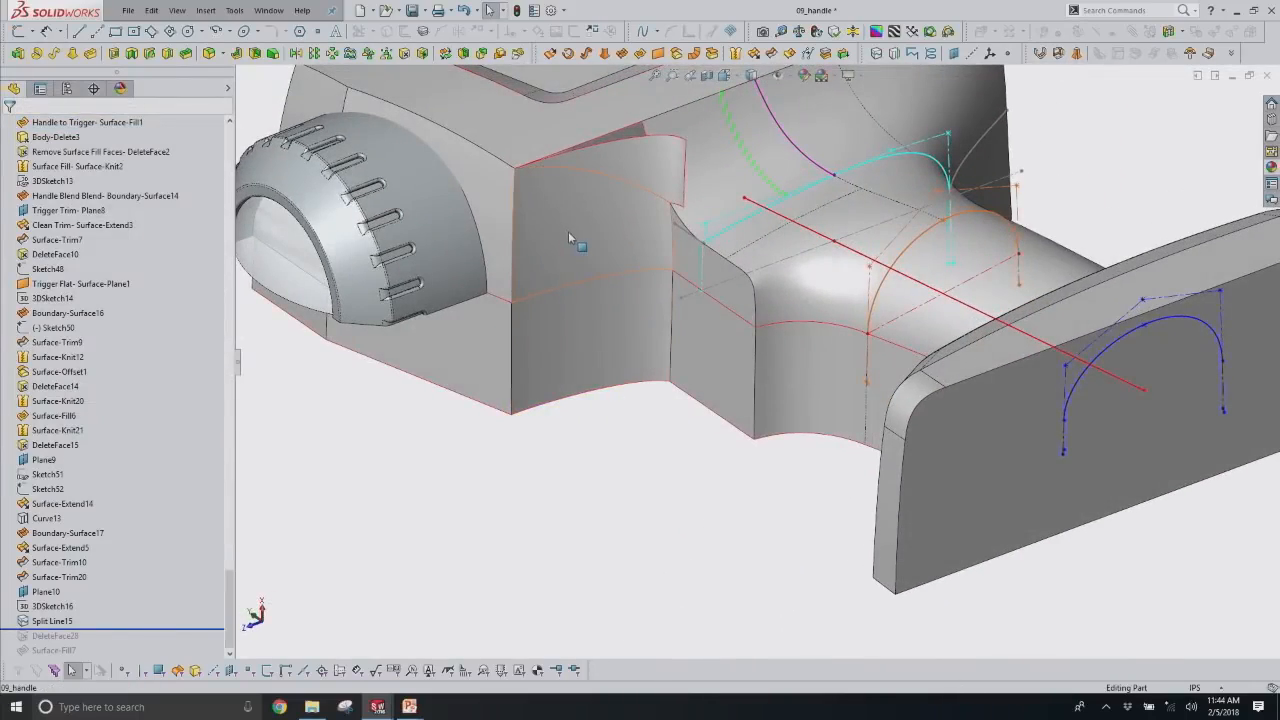
scroll(600, 233, down, 2)
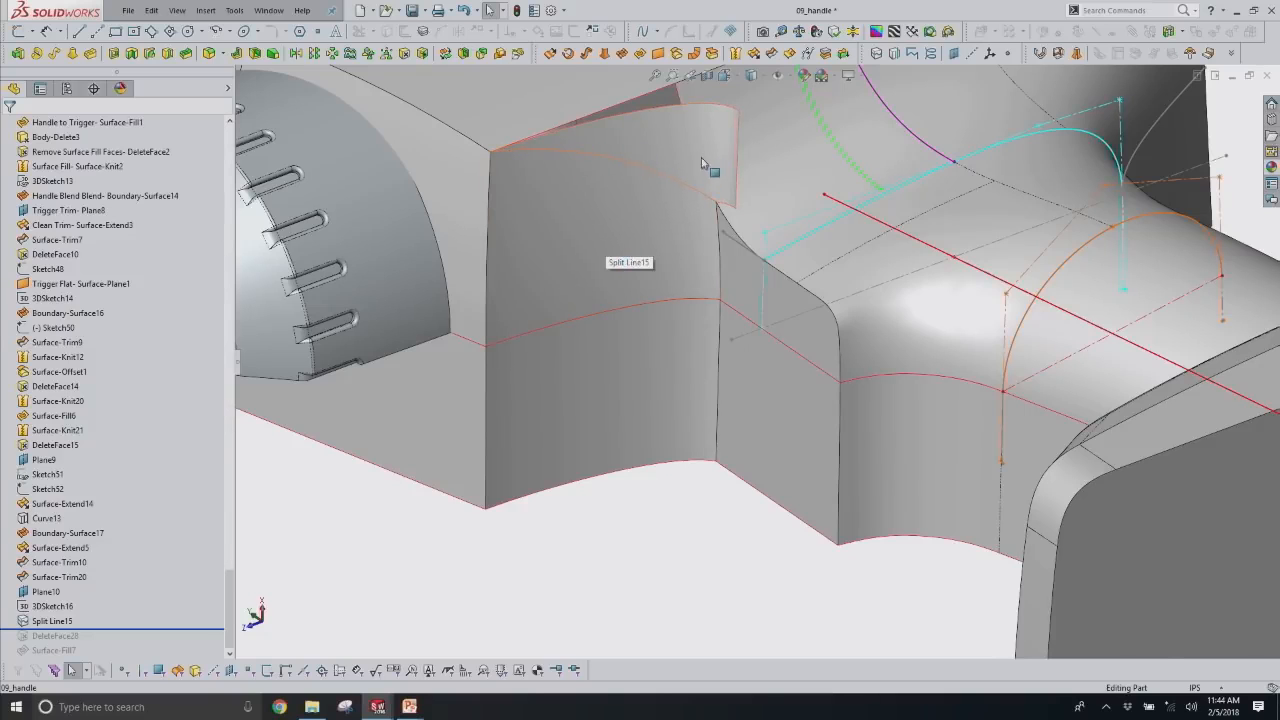
scroll(701, 157, up, 2)
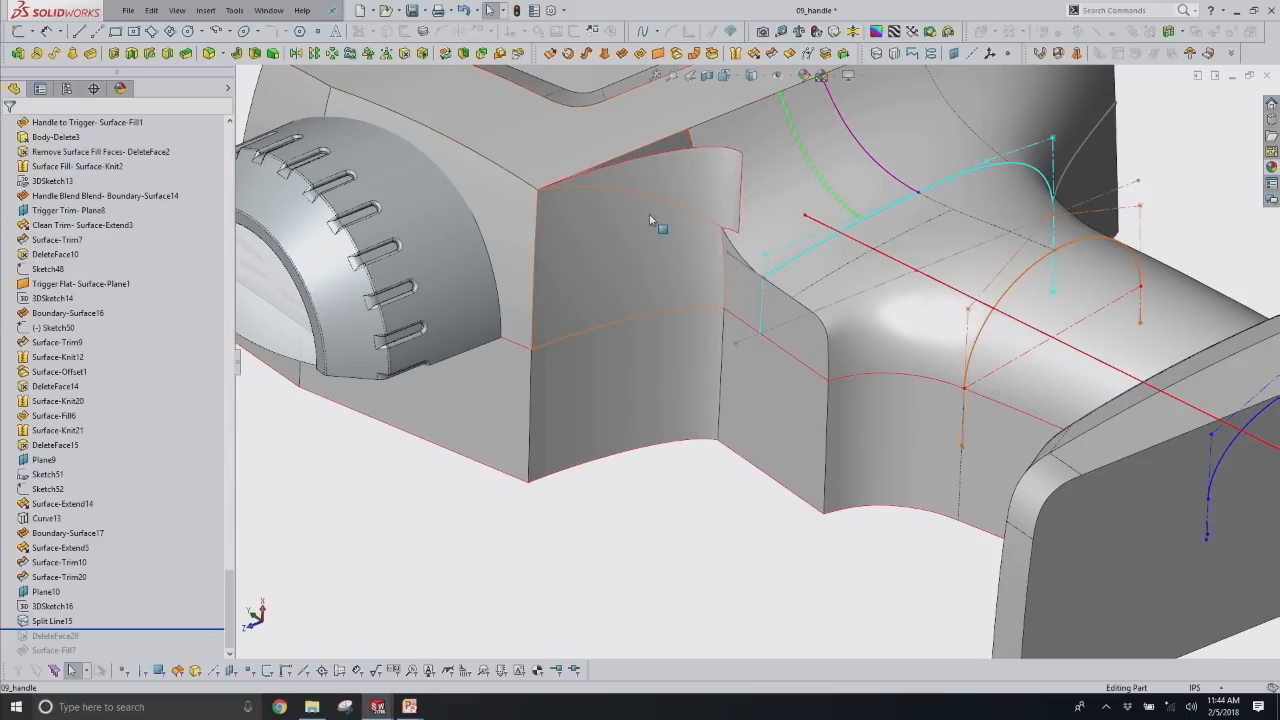
click(55, 606)
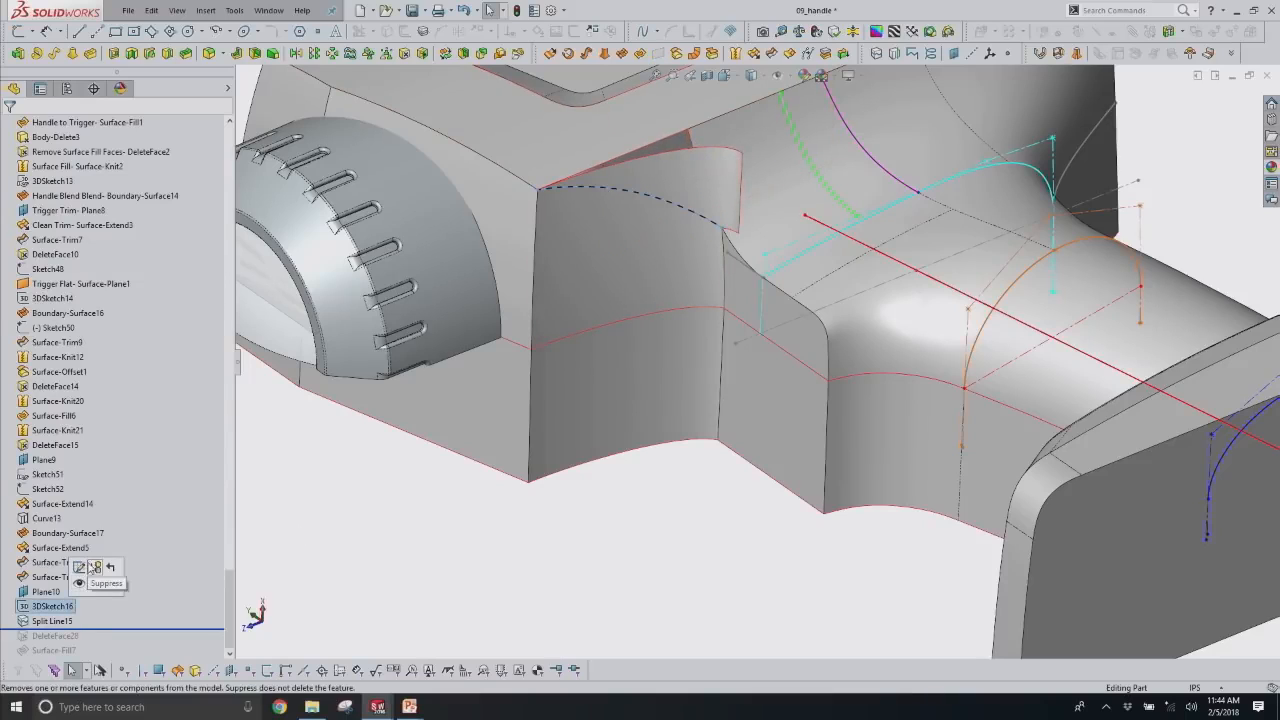
click(90, 572)
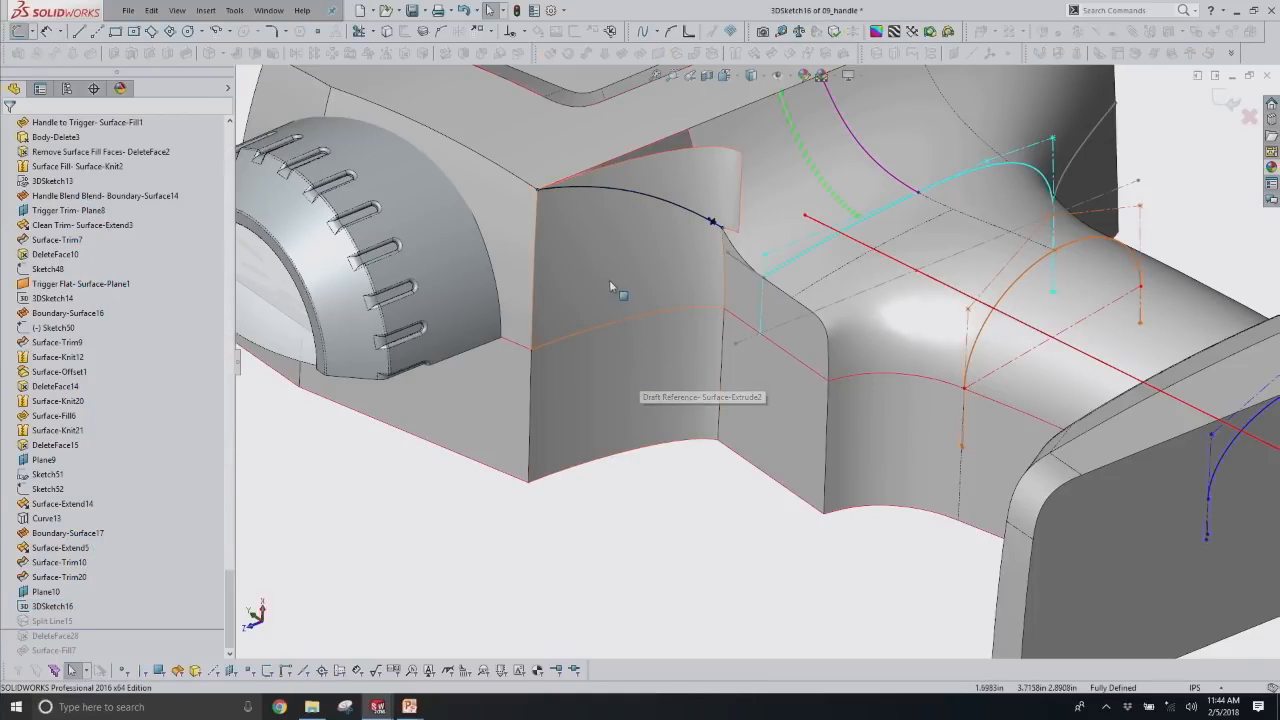
click(633, 193)
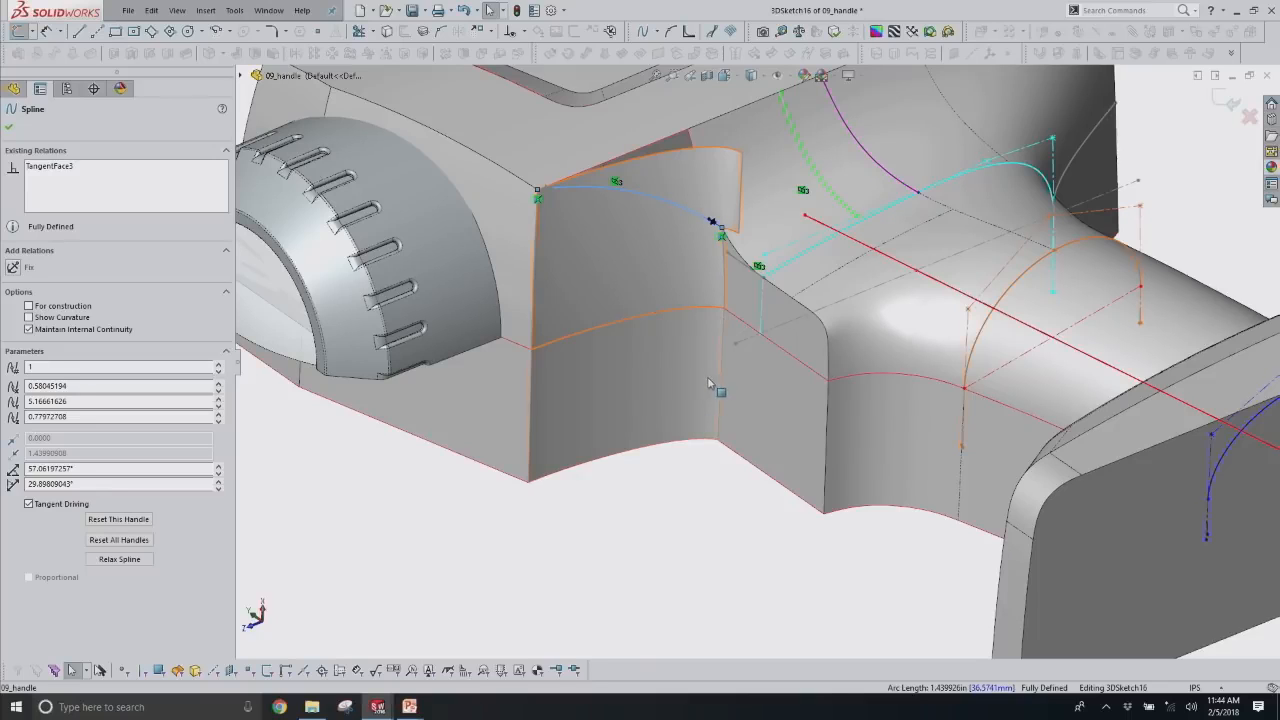
scroll(612, 190, down, 2)
scroll(755, 243, down, 3)
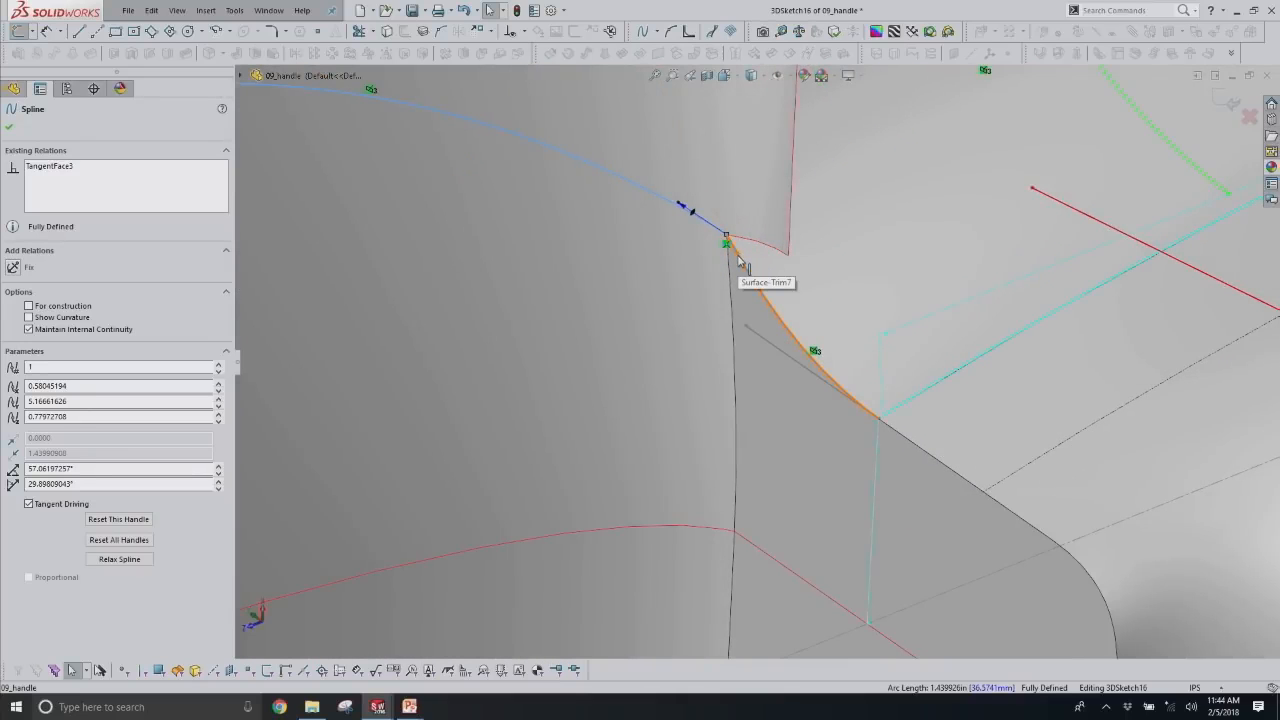
key(Escape)
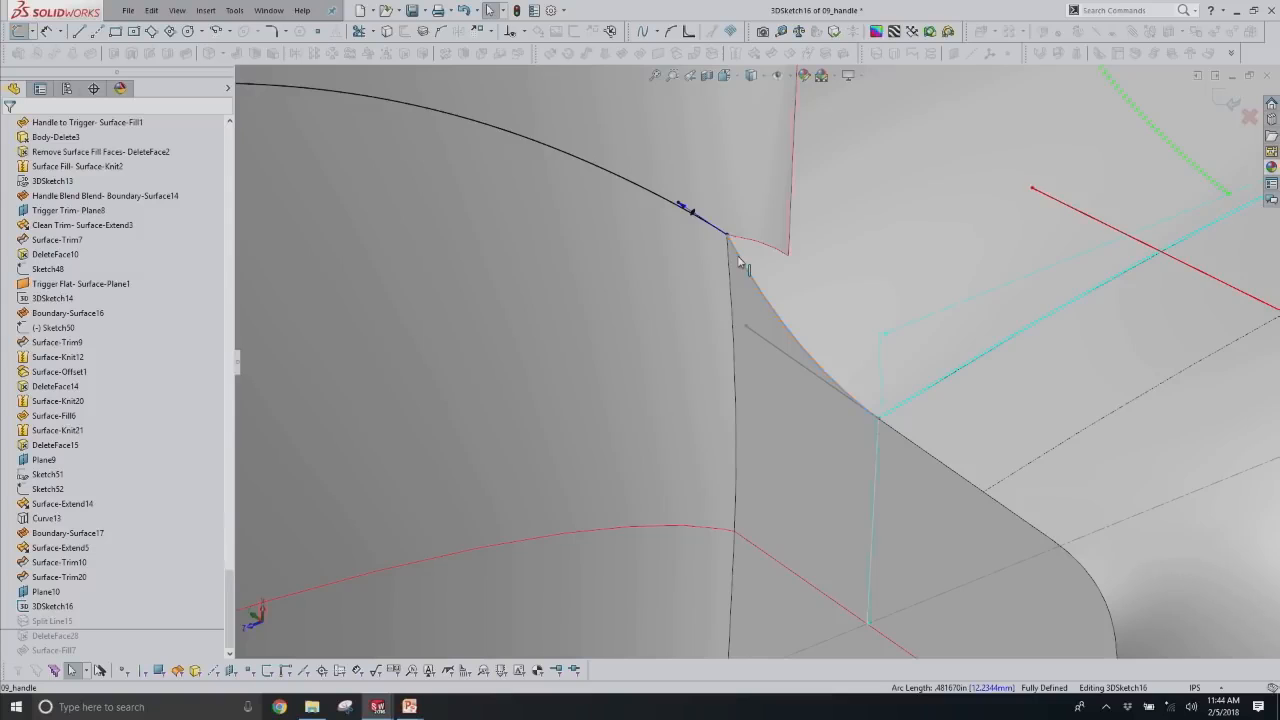
scroll(740, 262, up, 4)
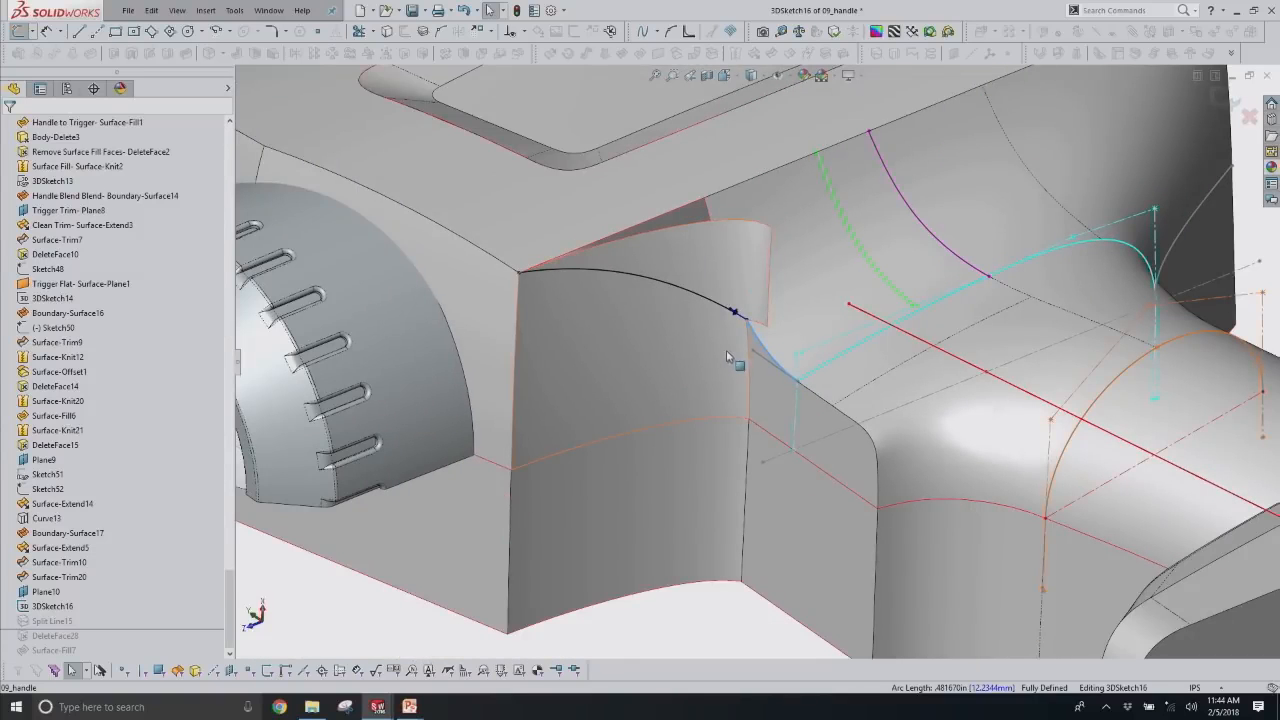
scroll(738, 345, up, 2)
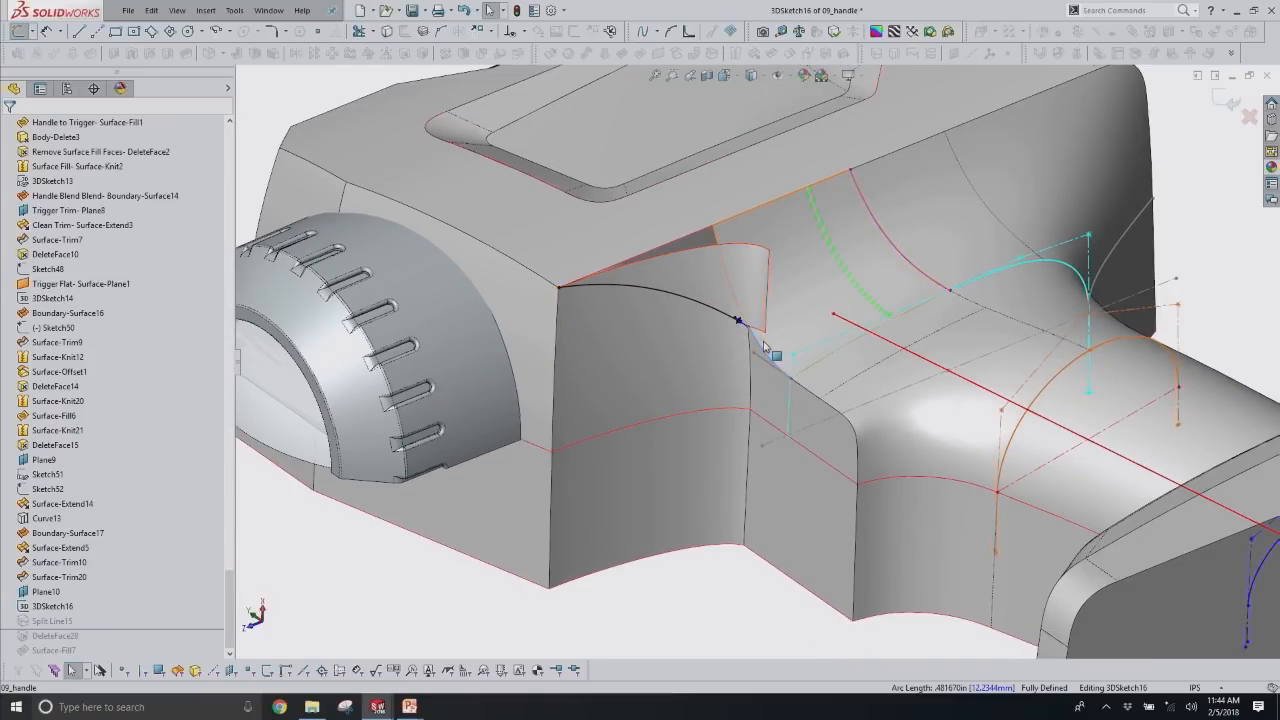
click(1249, 117)
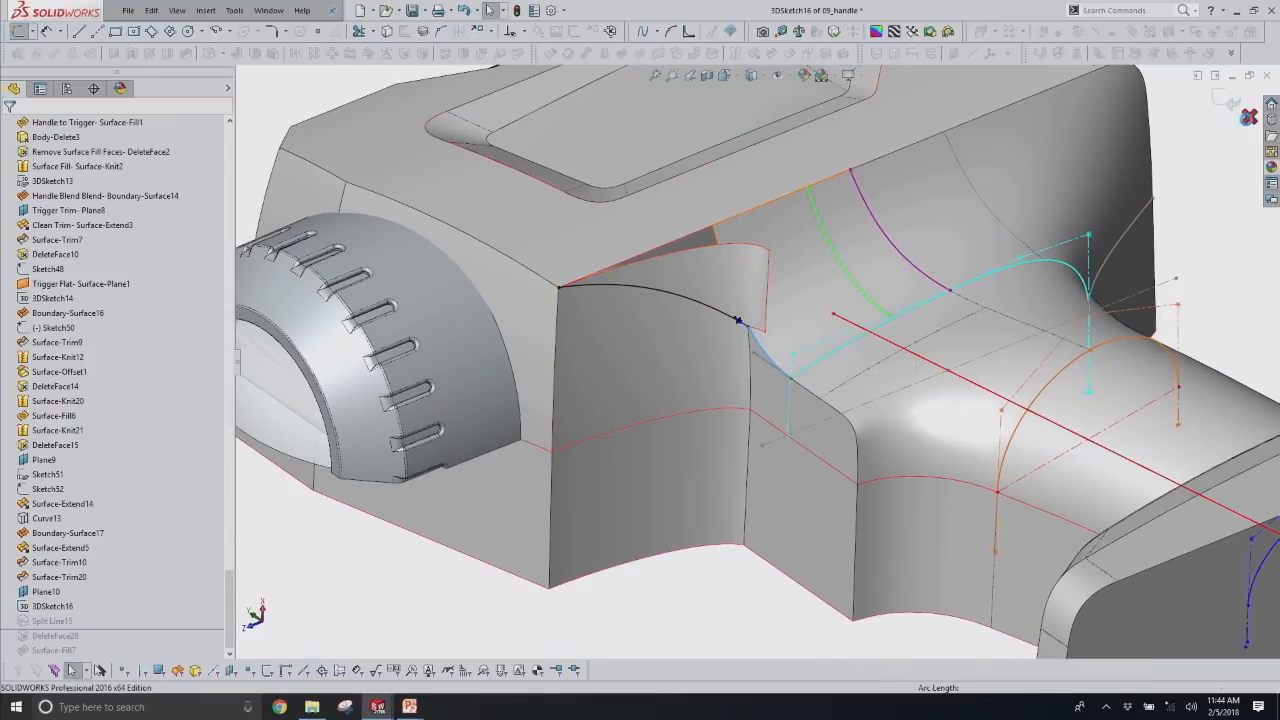
Review the Split Line15 definition, checking its splitting sketch and target face, and close it without changes.
click(52, 621)
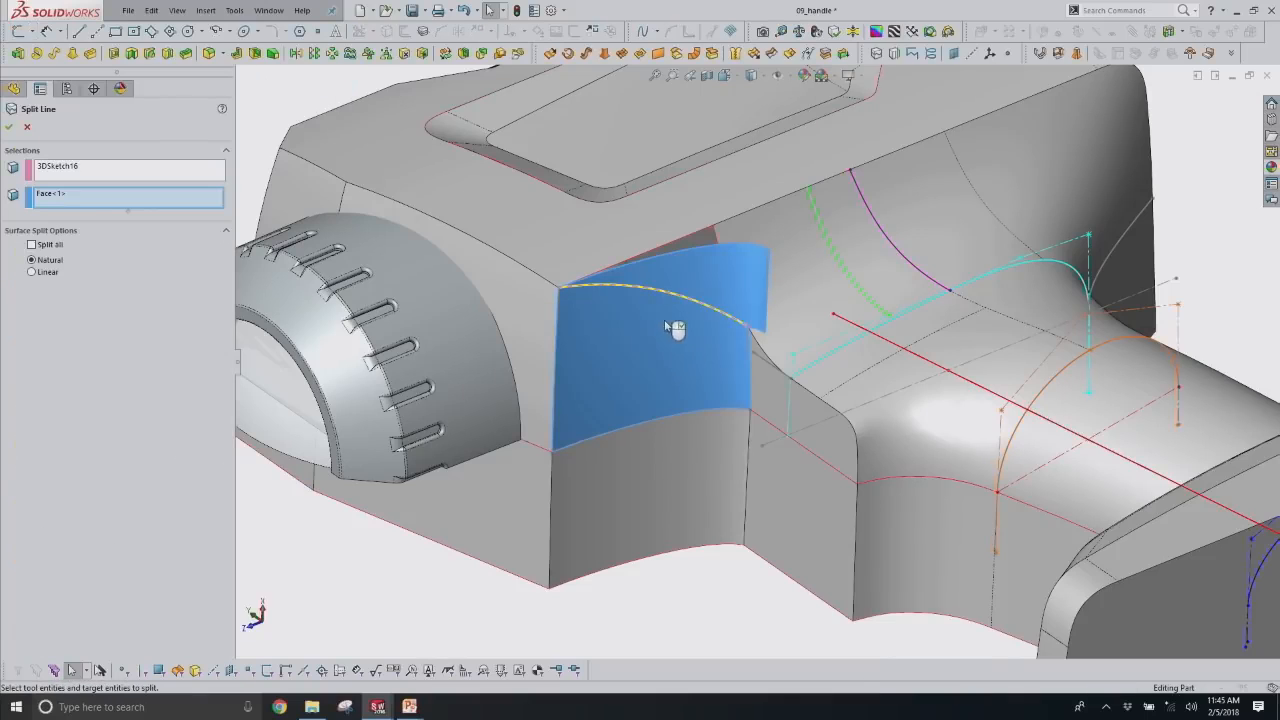
click(71, 172)
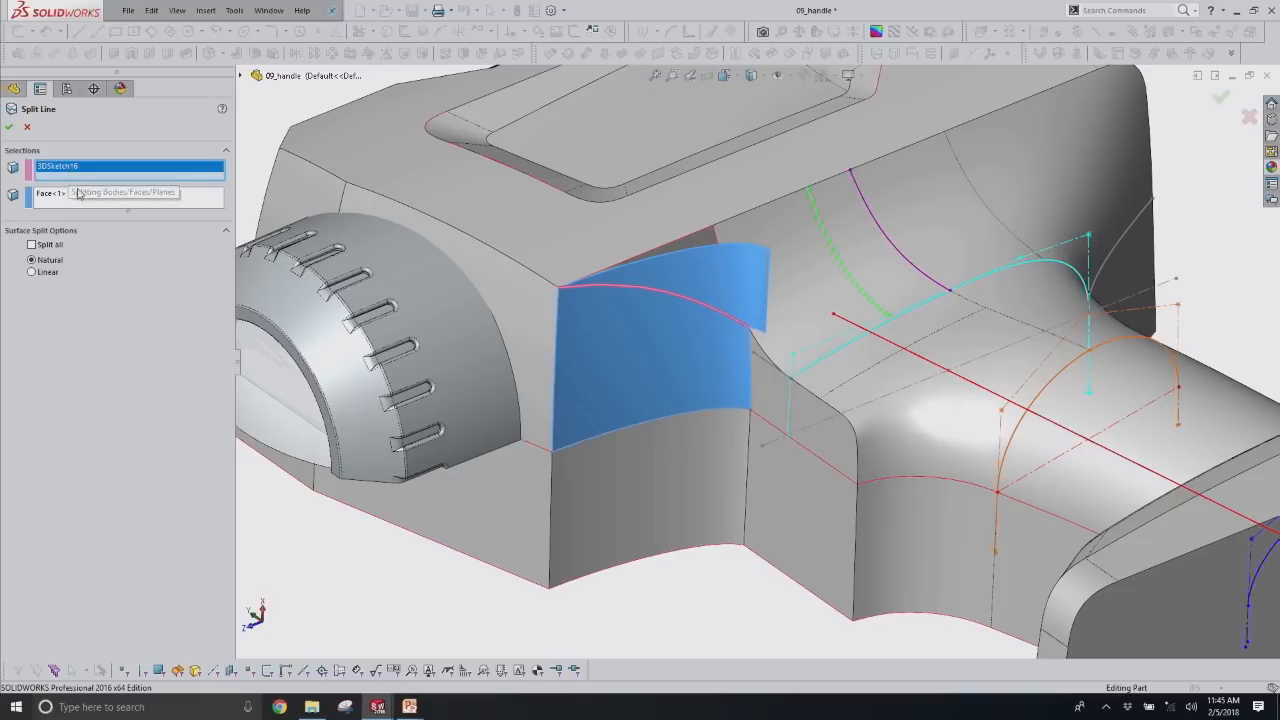
click(32, 130)
Roll the feature history forward past DeleteFace28 and Surface-Fill7, and review the fill's patch boundary and edge settings without changing them.
drag(92, 630, 101, 642)
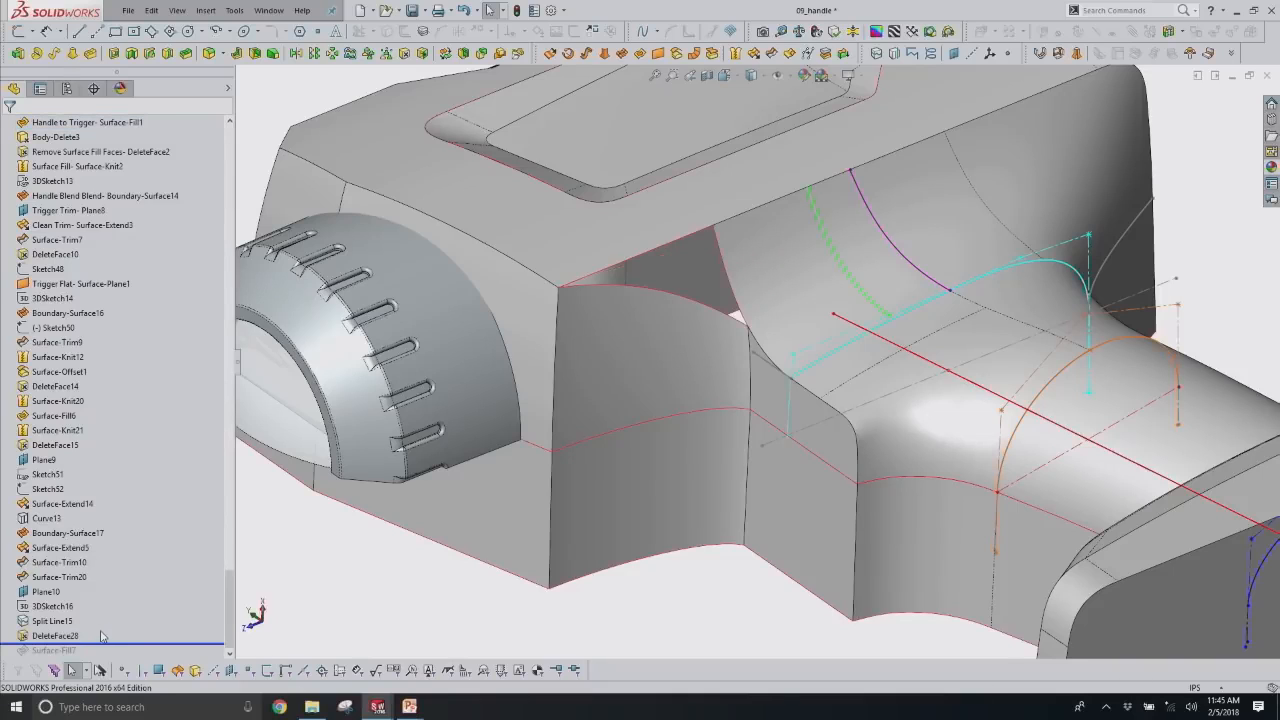
drag(92, 644, 88, 656)
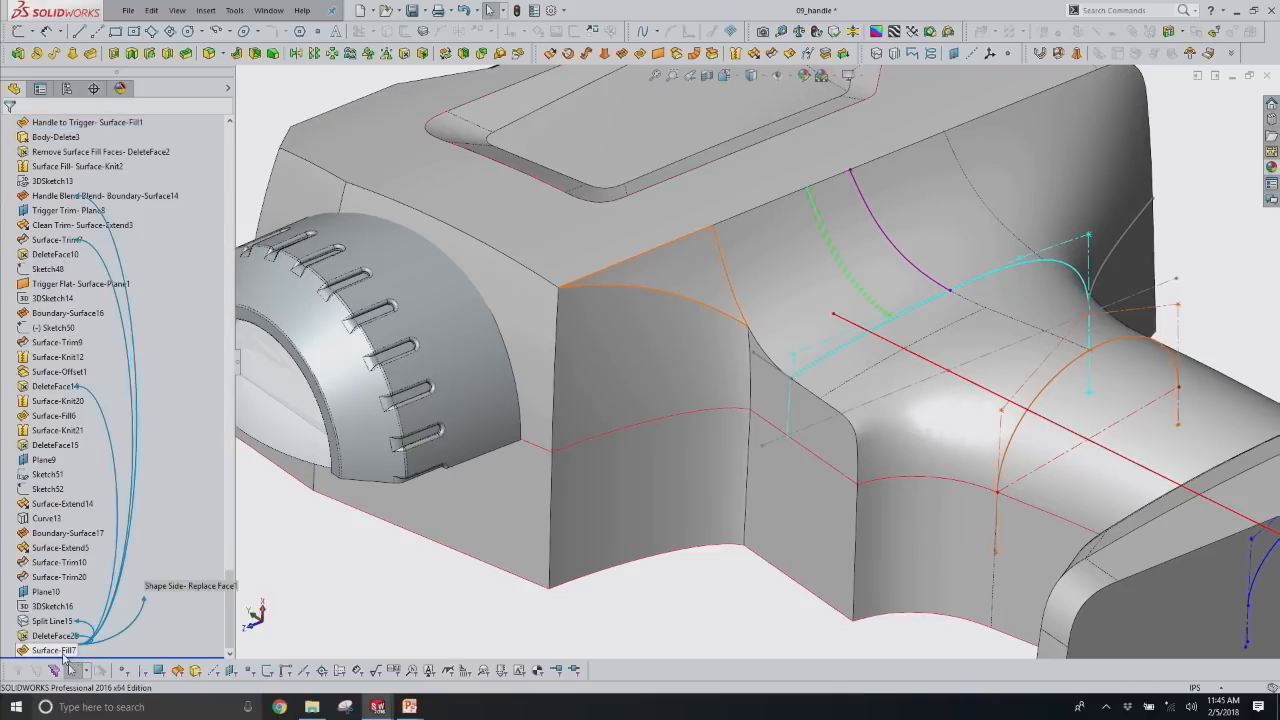
click(63, 648)
click(71, 615)
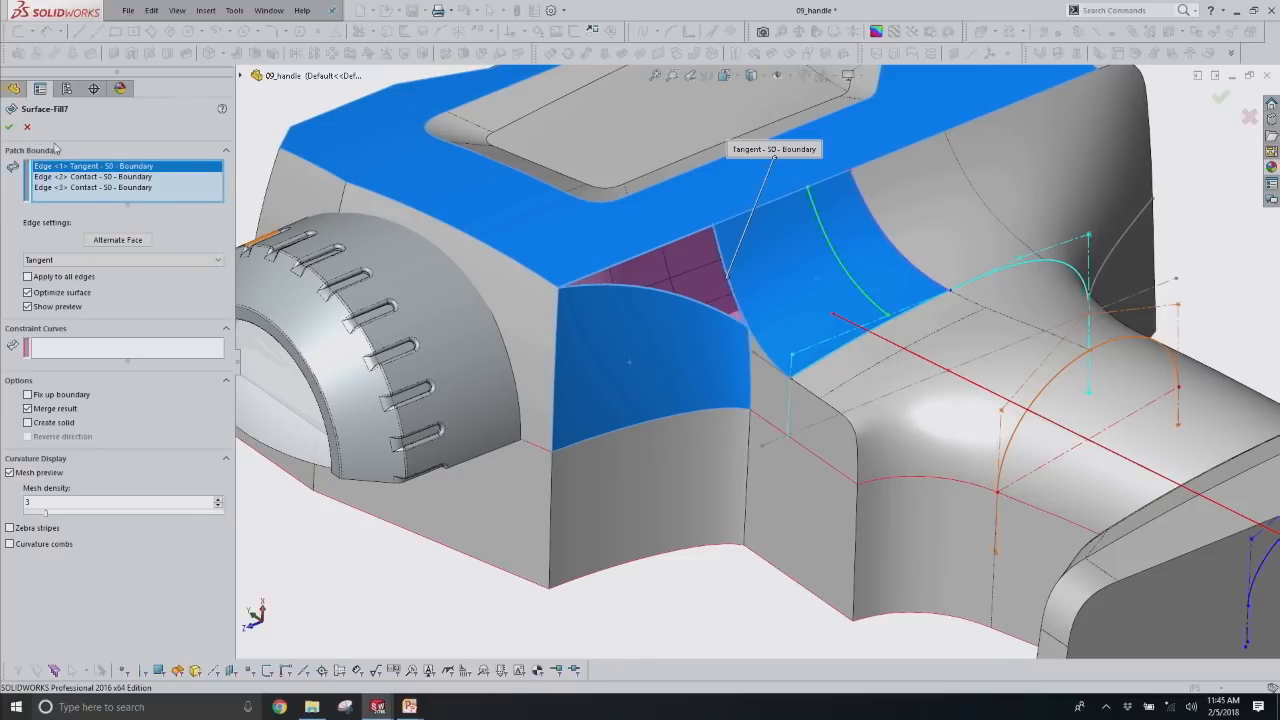
click(27, 128)
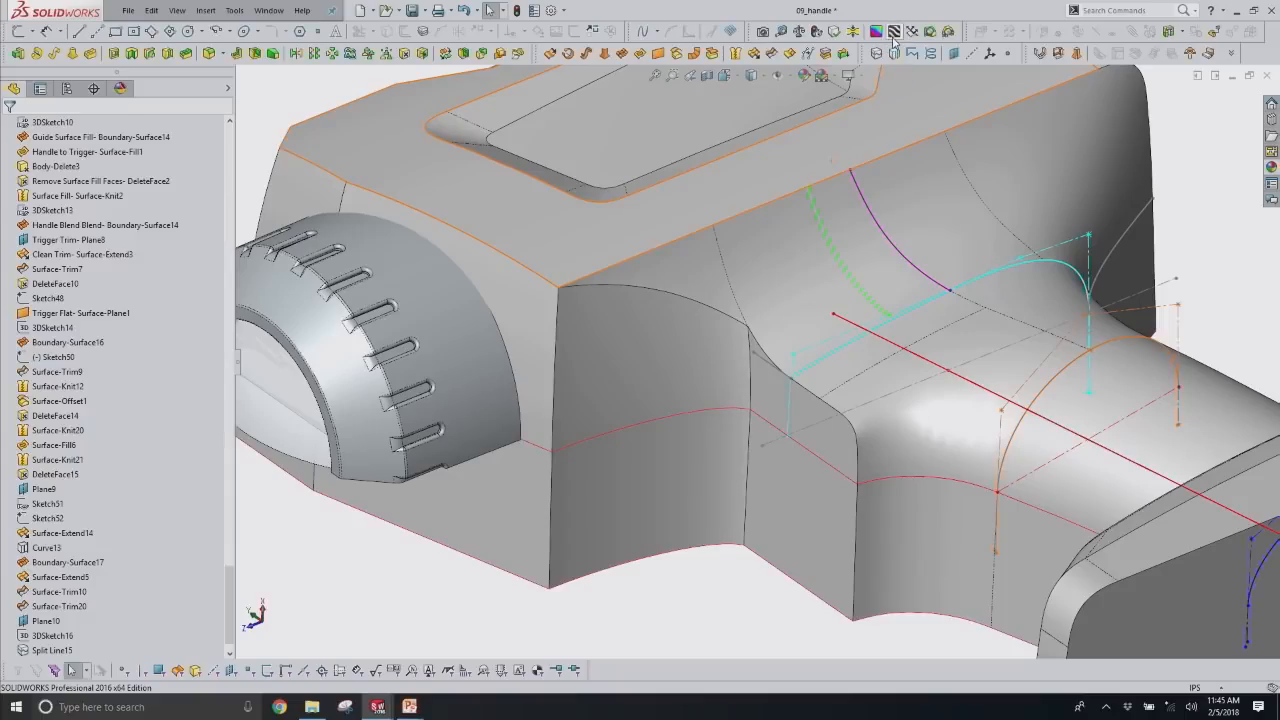
Show zebra stripes to check the filled corner between the body, trigger and handle blend, and turn them off.
click(893, 31)
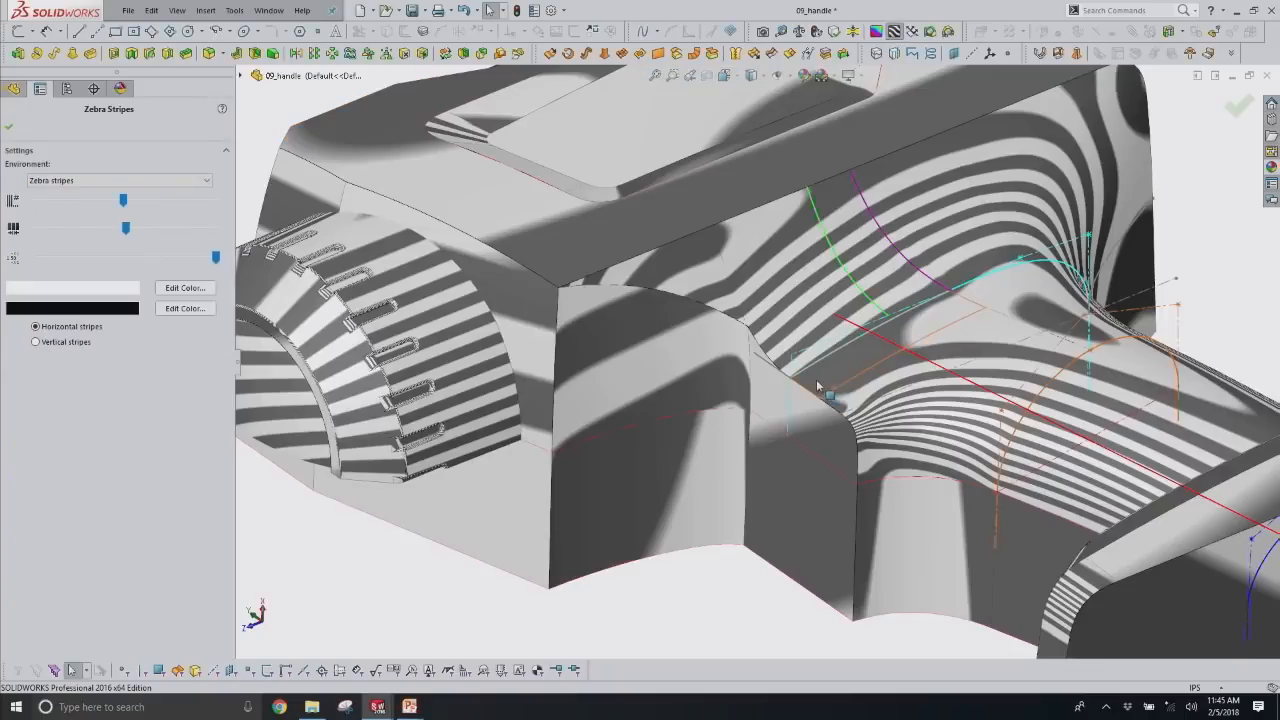
scroll(797, 338, up, 2)
key(Return)
middle_drag(797, 338, 748, 440)
click(893, 31)
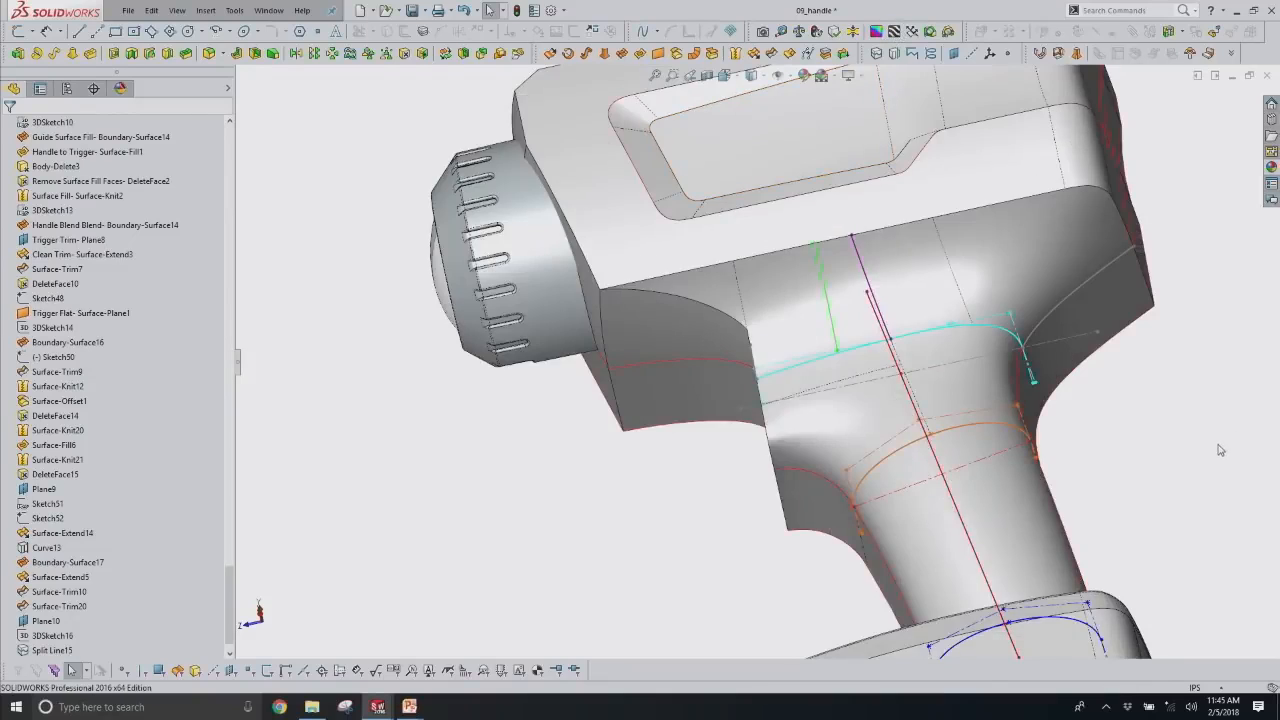
Fit the whole model in view and hide the sketches in the graphics area.
key(f)
click(776, 77)
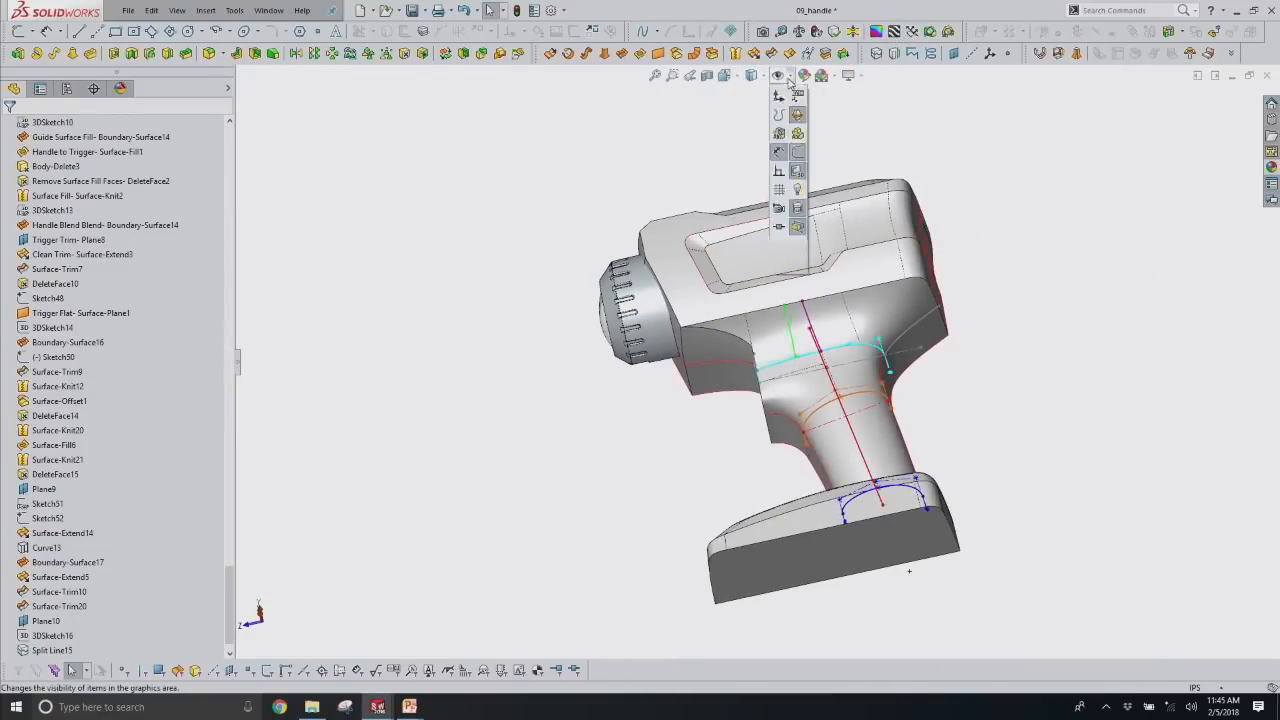
click(797, 208)
click(1071, 369)
Examine the gap between the handle's lower end and the separate base from several angles.
mouse_move(850, 324)
middle_down()
mouse_move(850, 443)
mouse_move(880, 436)
middle_up()
scroll(890, 430, down, 2)
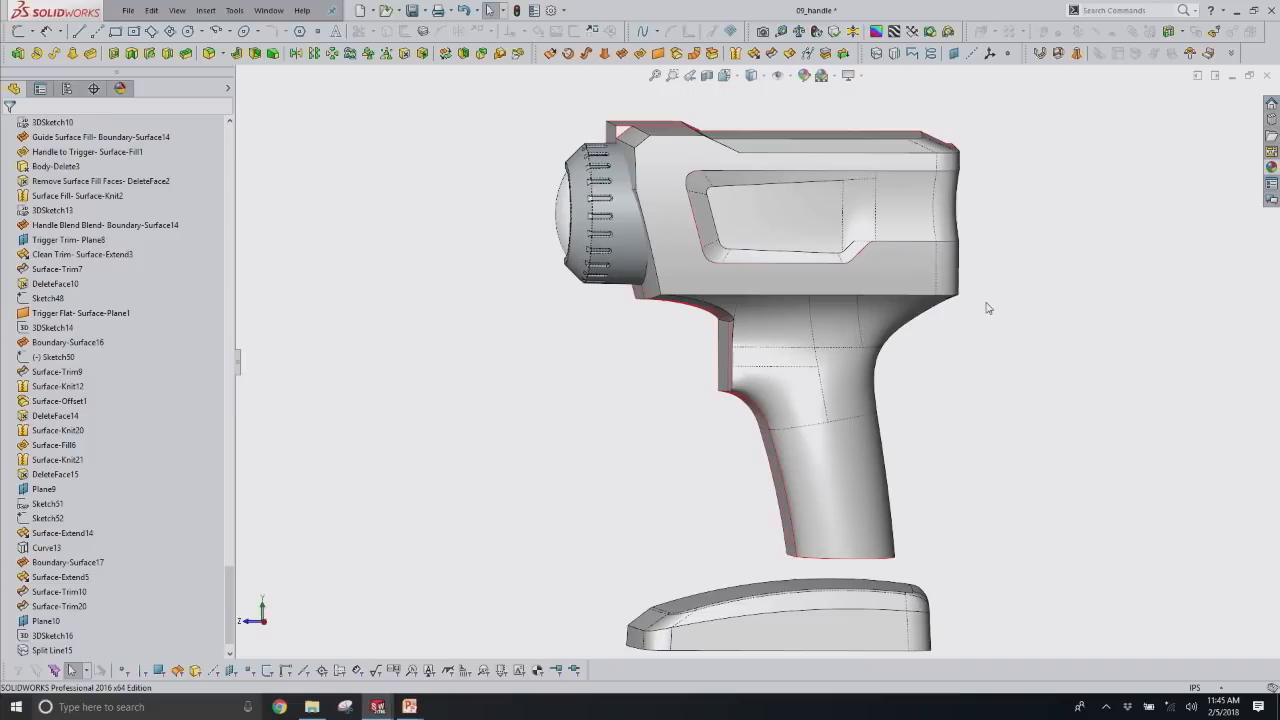
scroll(808, 594, up, 2)
scroll(800, 606, down, 5)
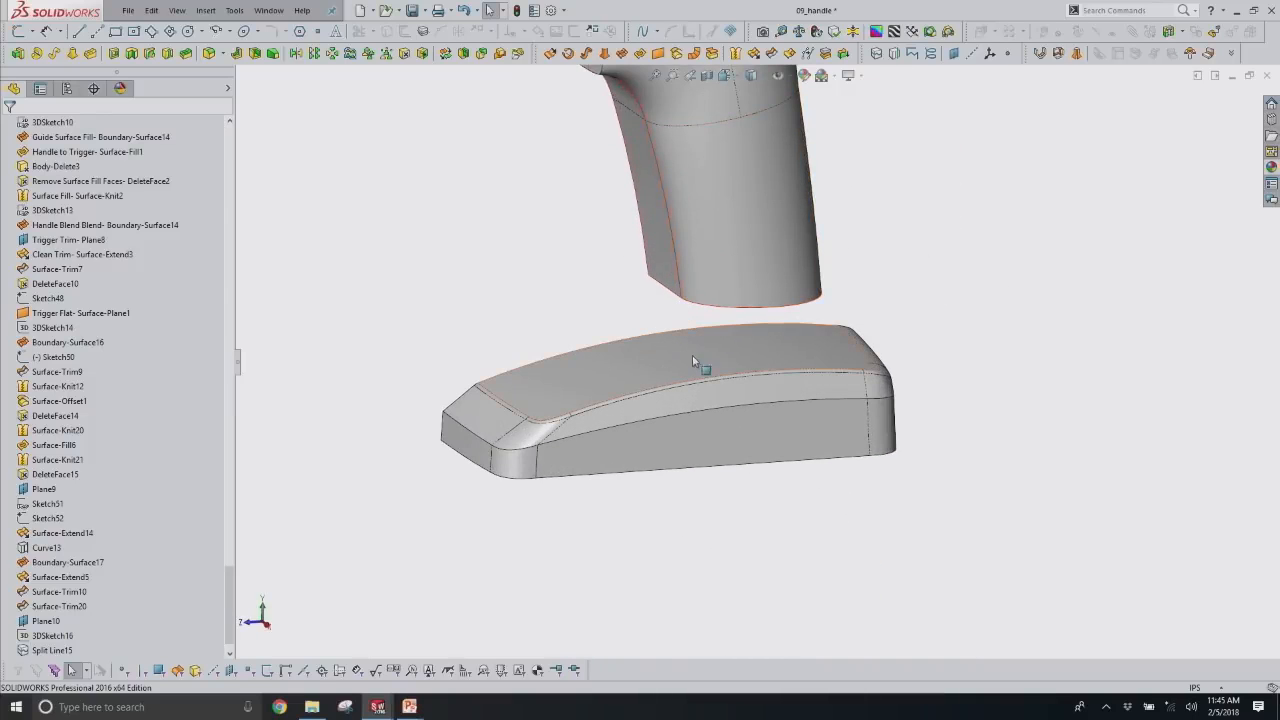
scroll(701, 358, up, 3)
middle_drag(701, 361, 694, 306)
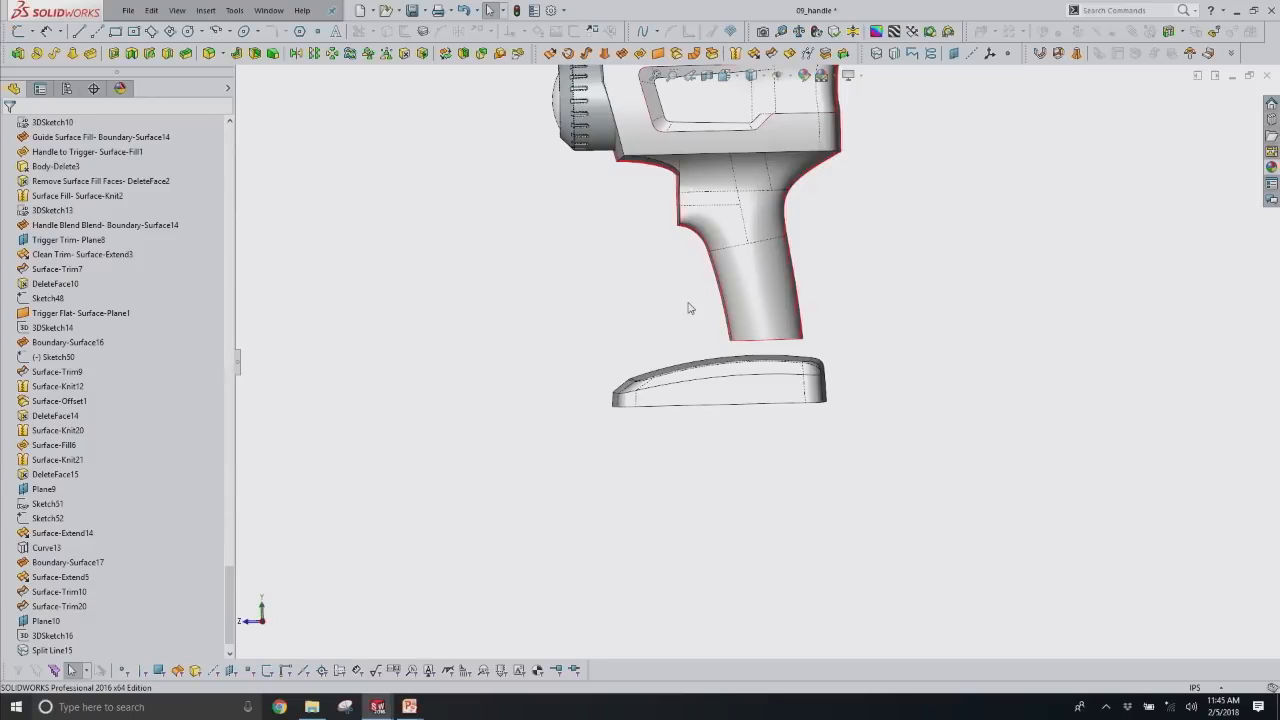
middle_drag(738, 315, 774, 350)
scroll(748, 267, down, 2)
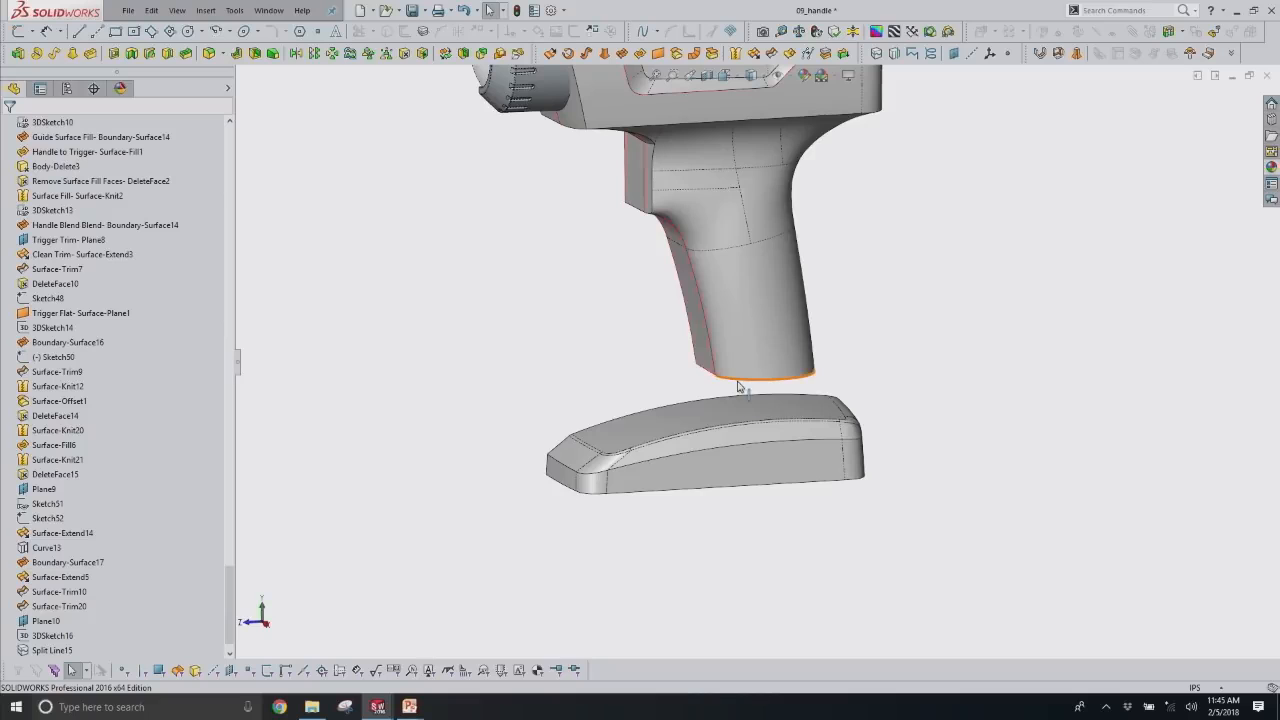
Examine the handle's surface patch layout around the grip, trigger area and blend into the body.
middle_drag(733, 251, 742, 270)
scroll(742, 270, down, 3)
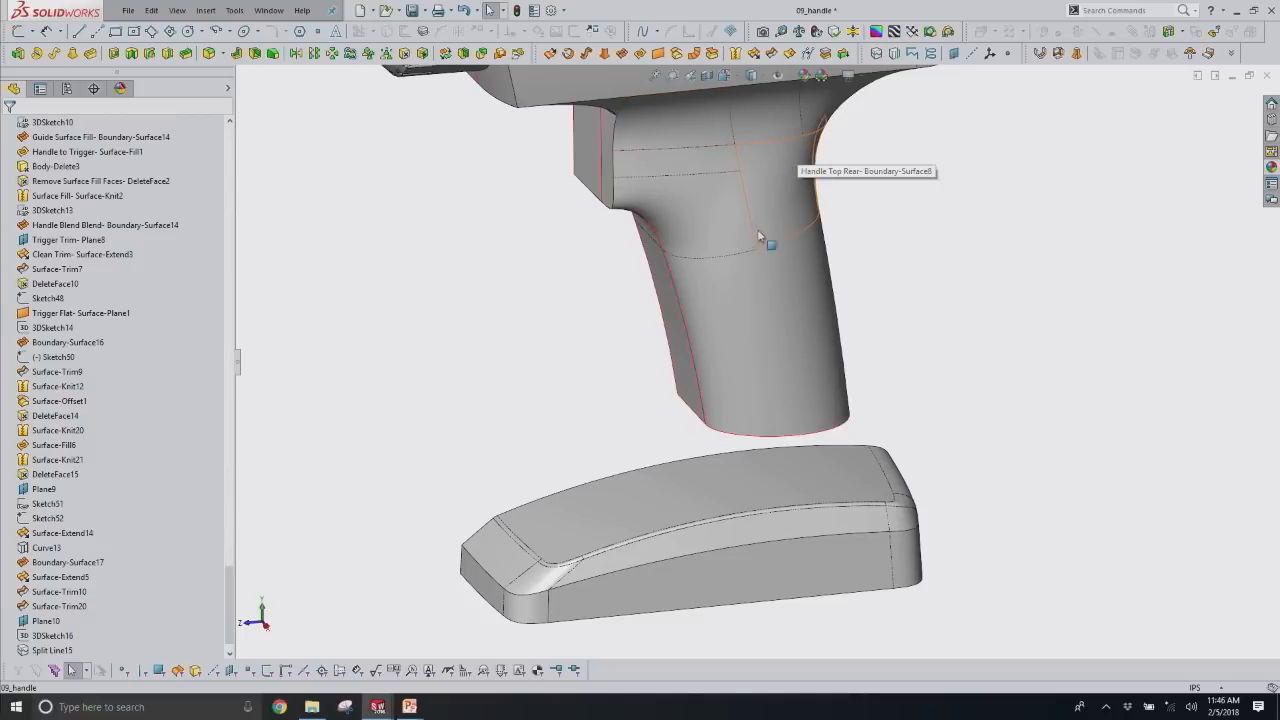
mouse_move(760, 268)
middle_down()
mouse_move(748, 243)
mouse_move(766, 249)
middle_up()
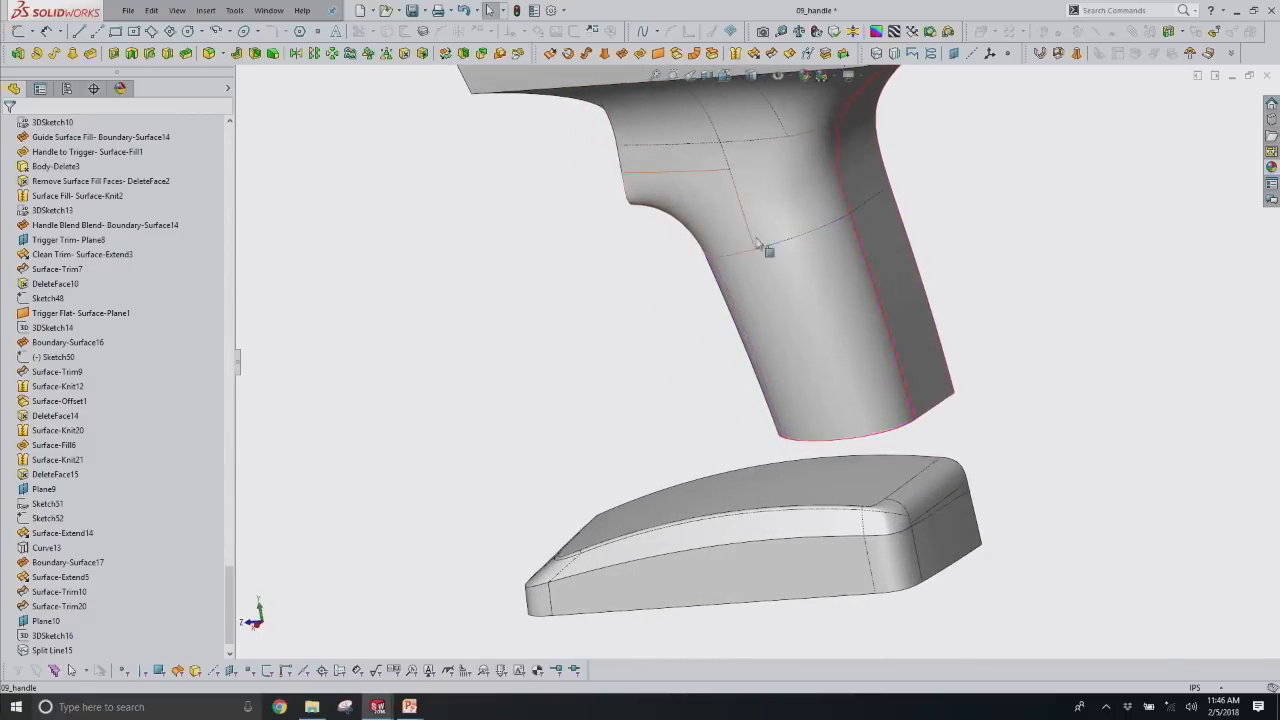
middle_drag(785, 182, 776, 100)
middle_drag(707, 262, 749, 177)
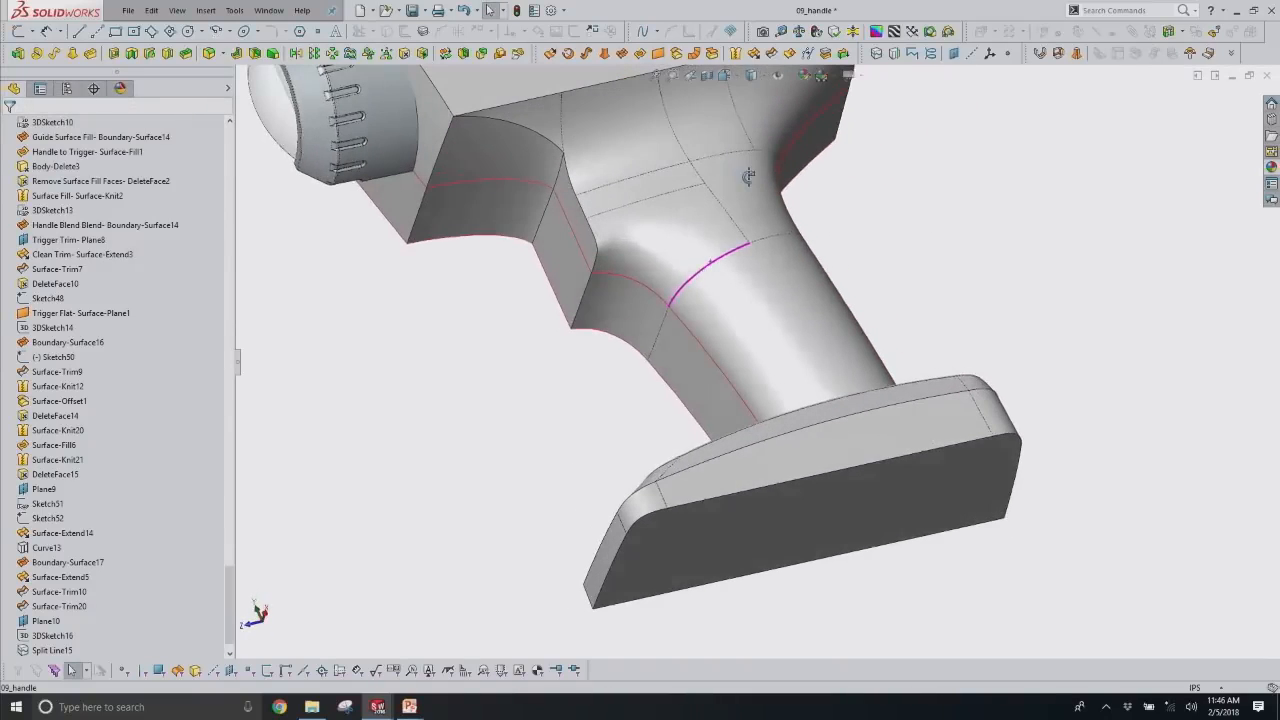
scroll(645, 260, down, 1)
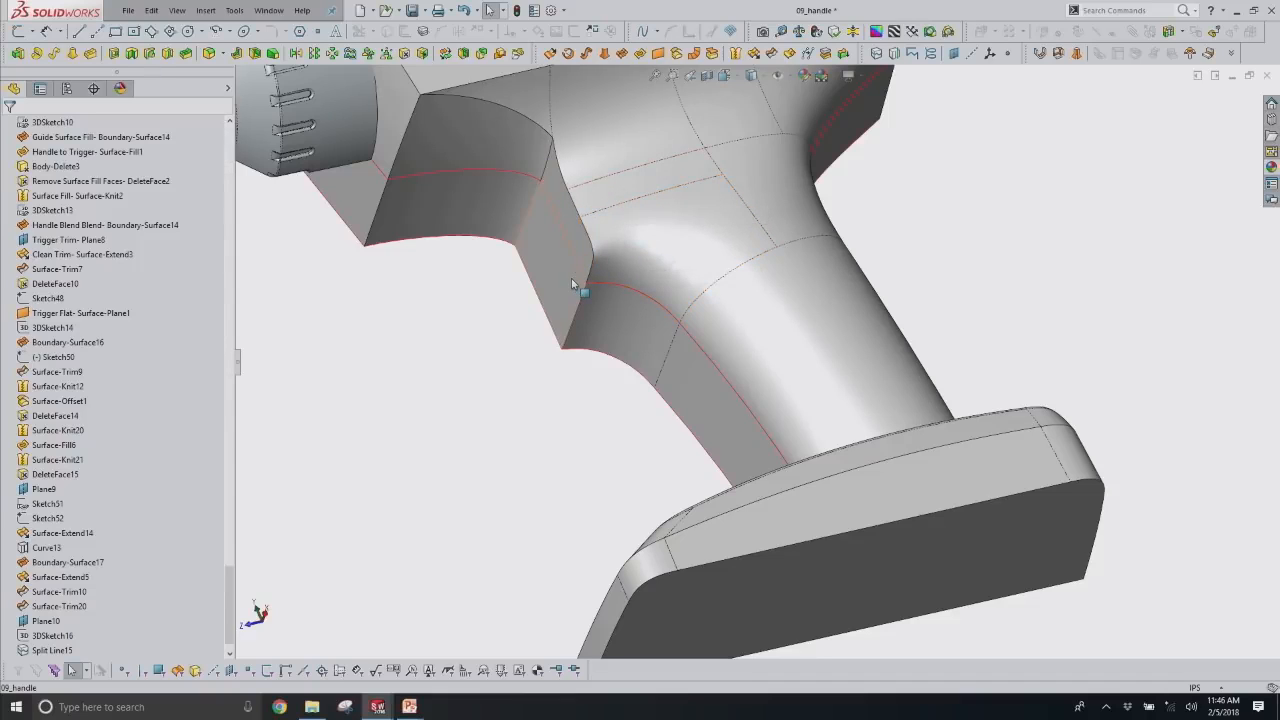
scroll(690, 314, up, 2)
middle_drag(690, 296, 802, 276)
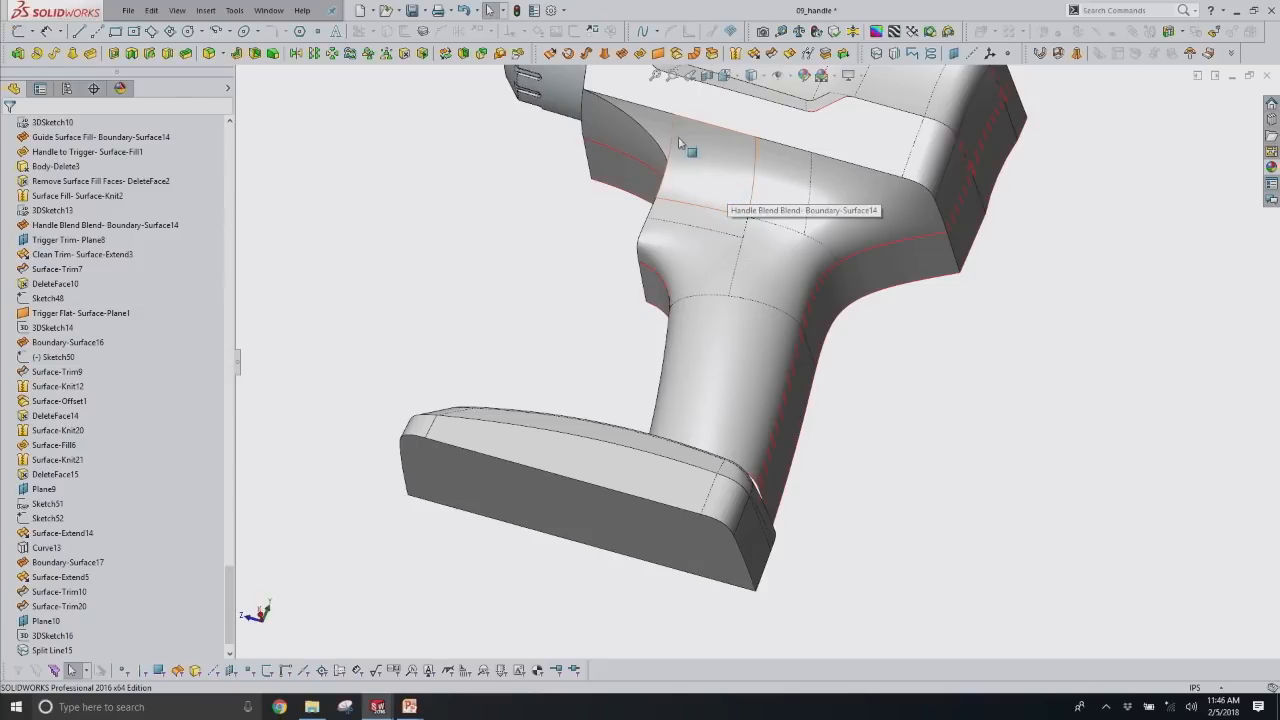
middle_drag(651, 177, 695, 160)
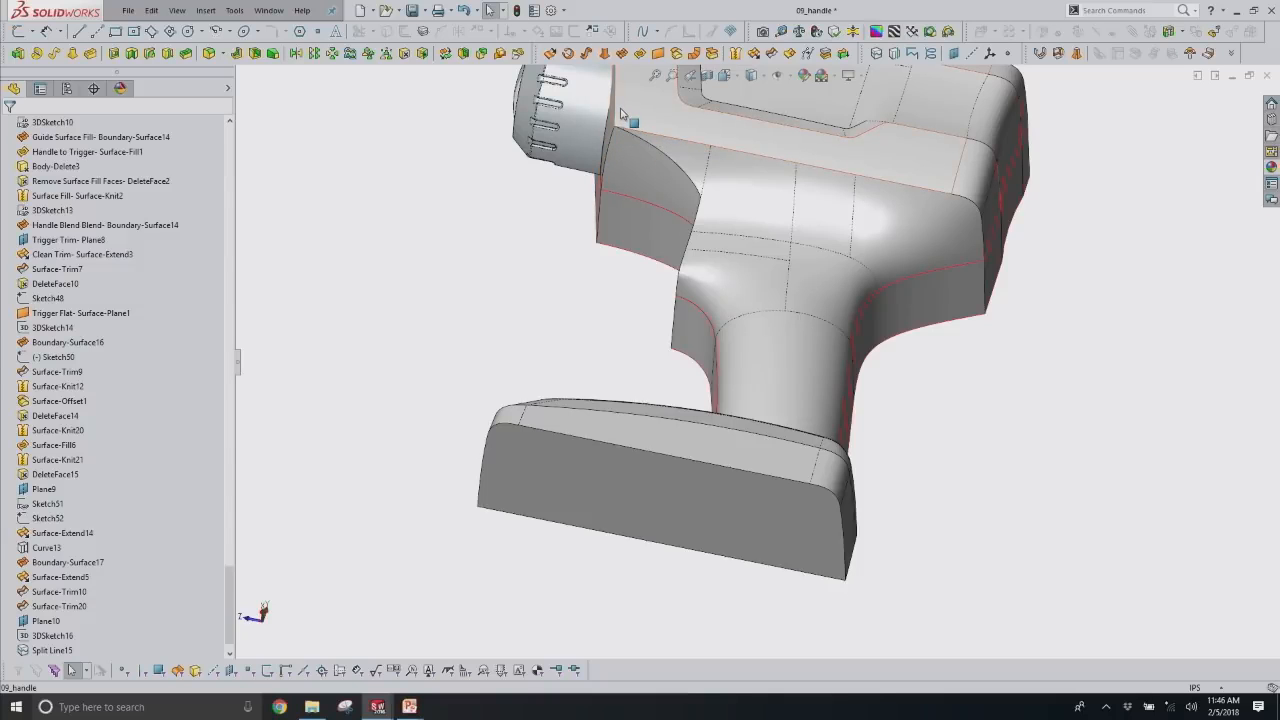
key(alt+Tab)
key(Right)
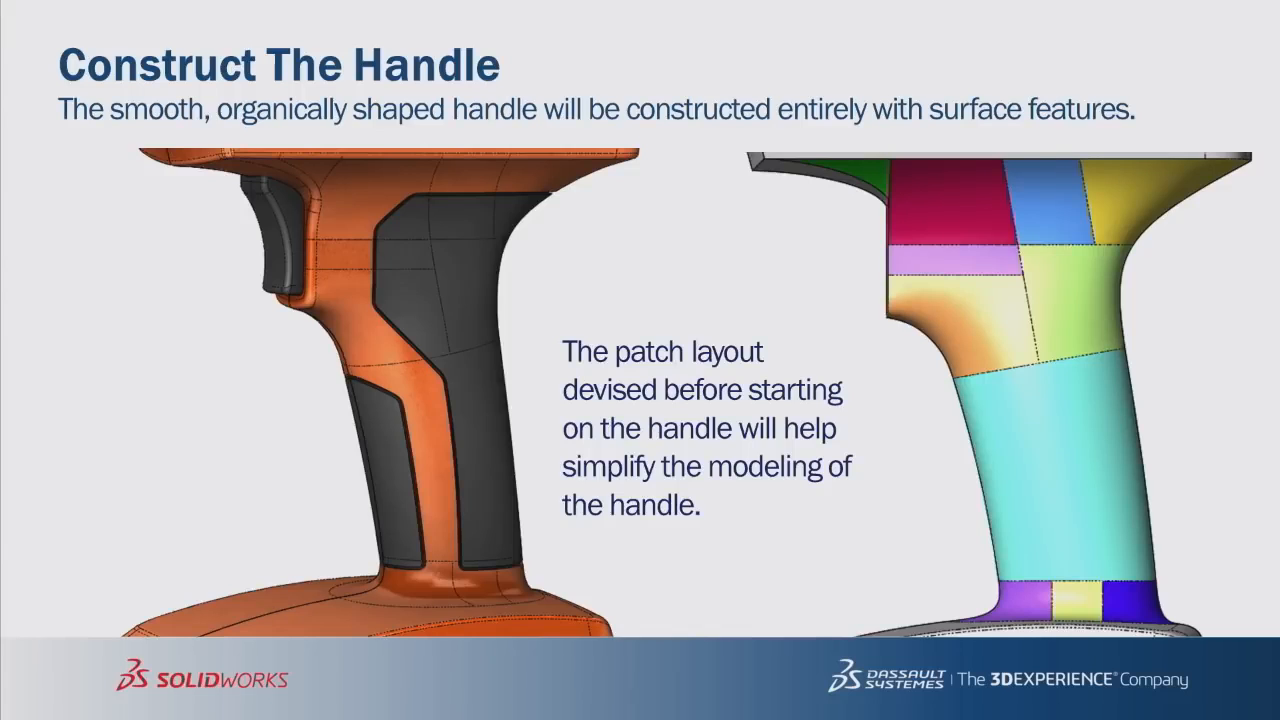
key(Right)
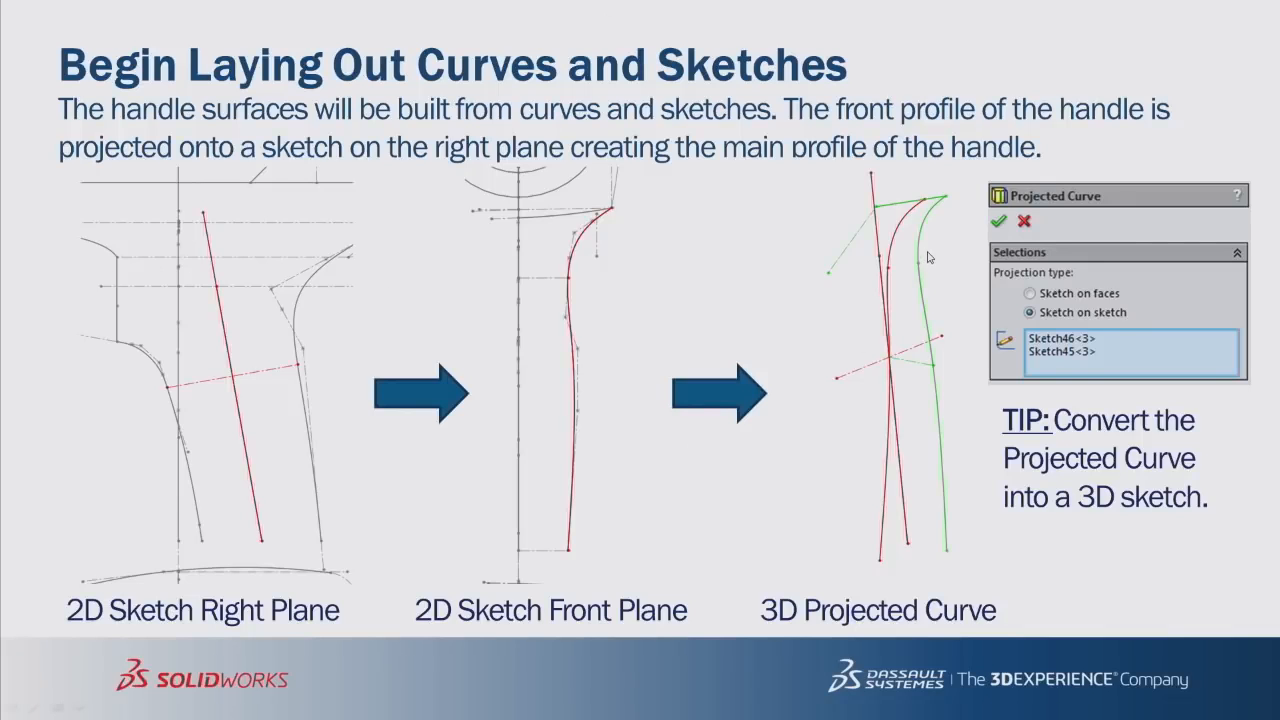
key(Right)
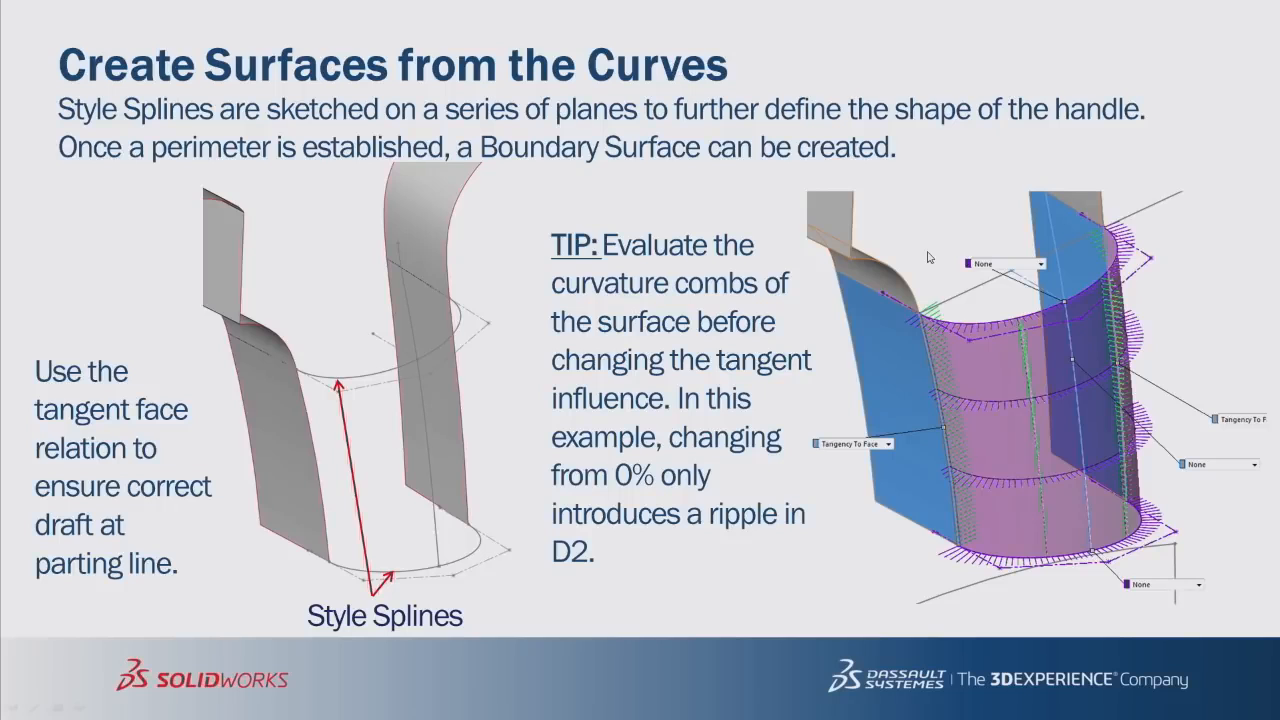
key(Right)
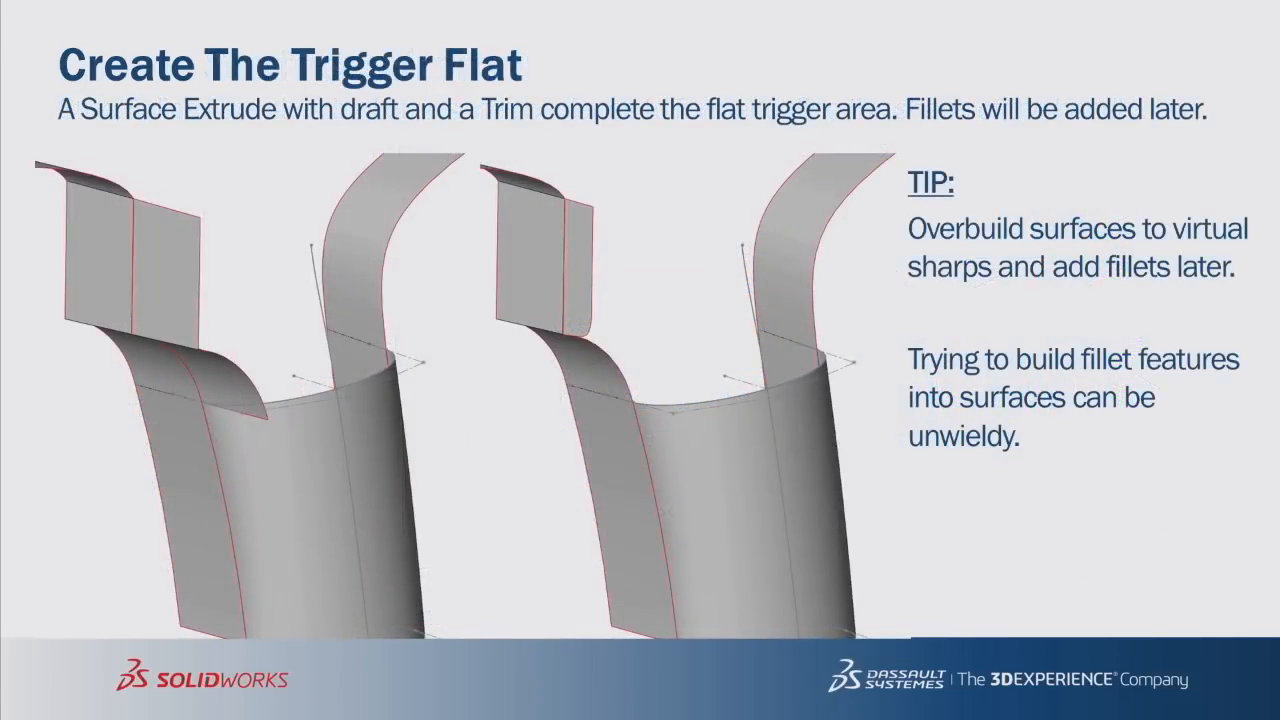
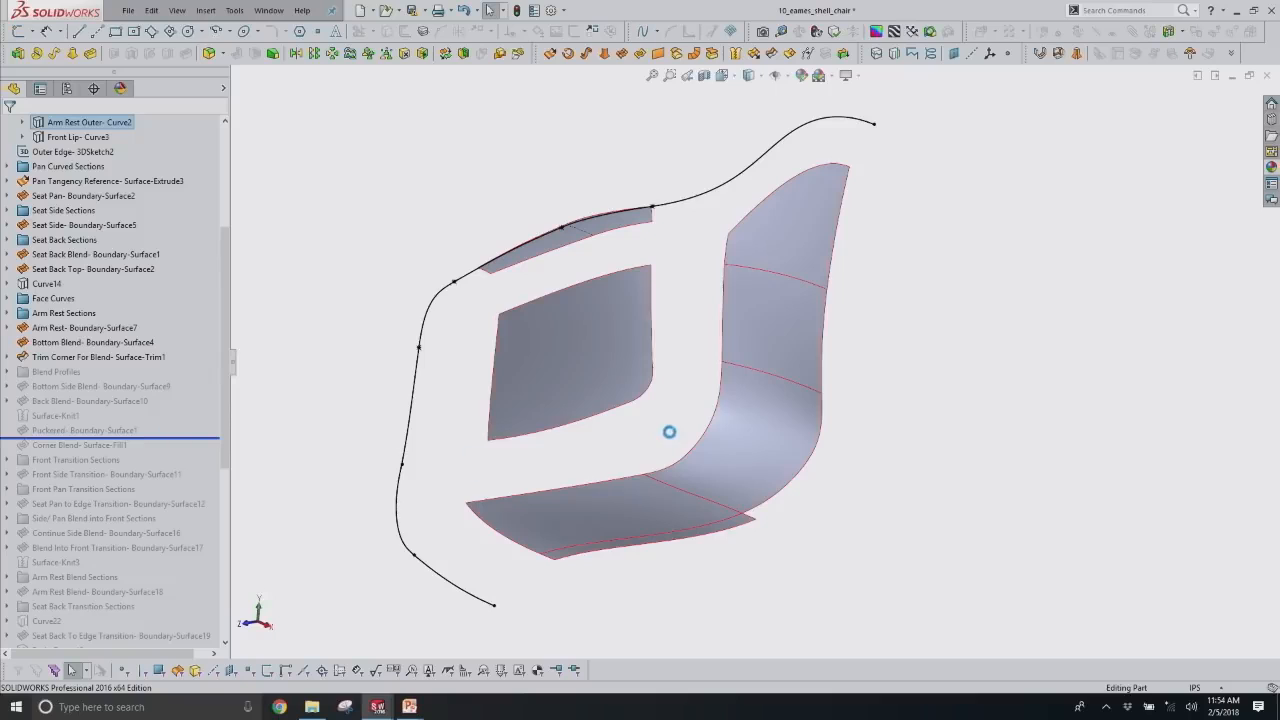
Examine the Back Blend boundary surface's lower edge and the 3D sketches it was built from.
scroll(691, 374, down, 5)
click(691, 315)
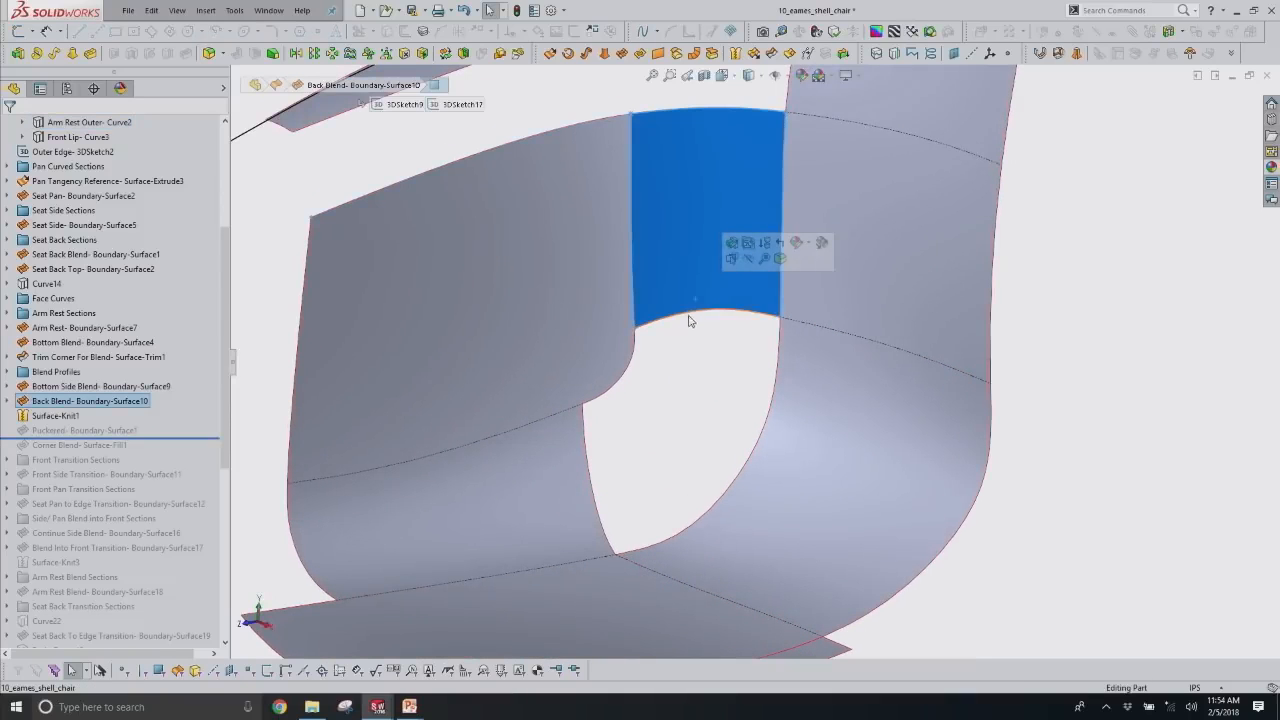
click(689, 338)
middle_drag(690, 352, 722, 327)
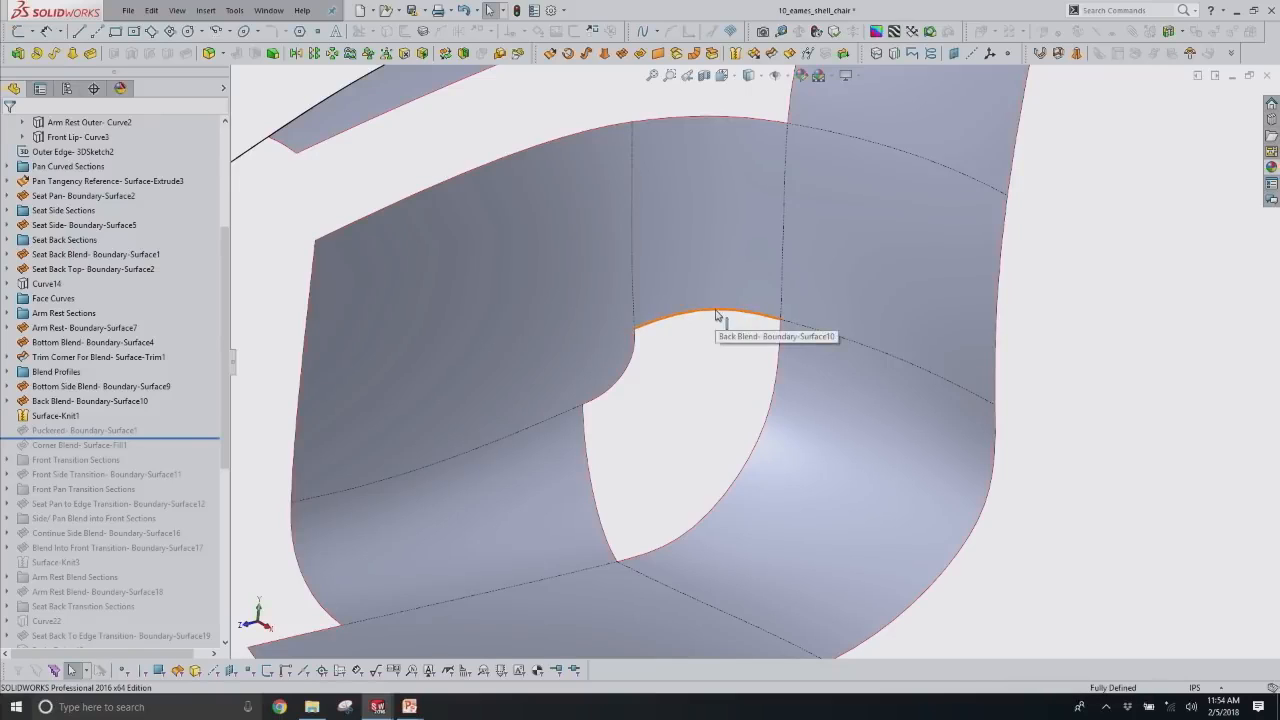
click(716, 316)
click(8, 401)
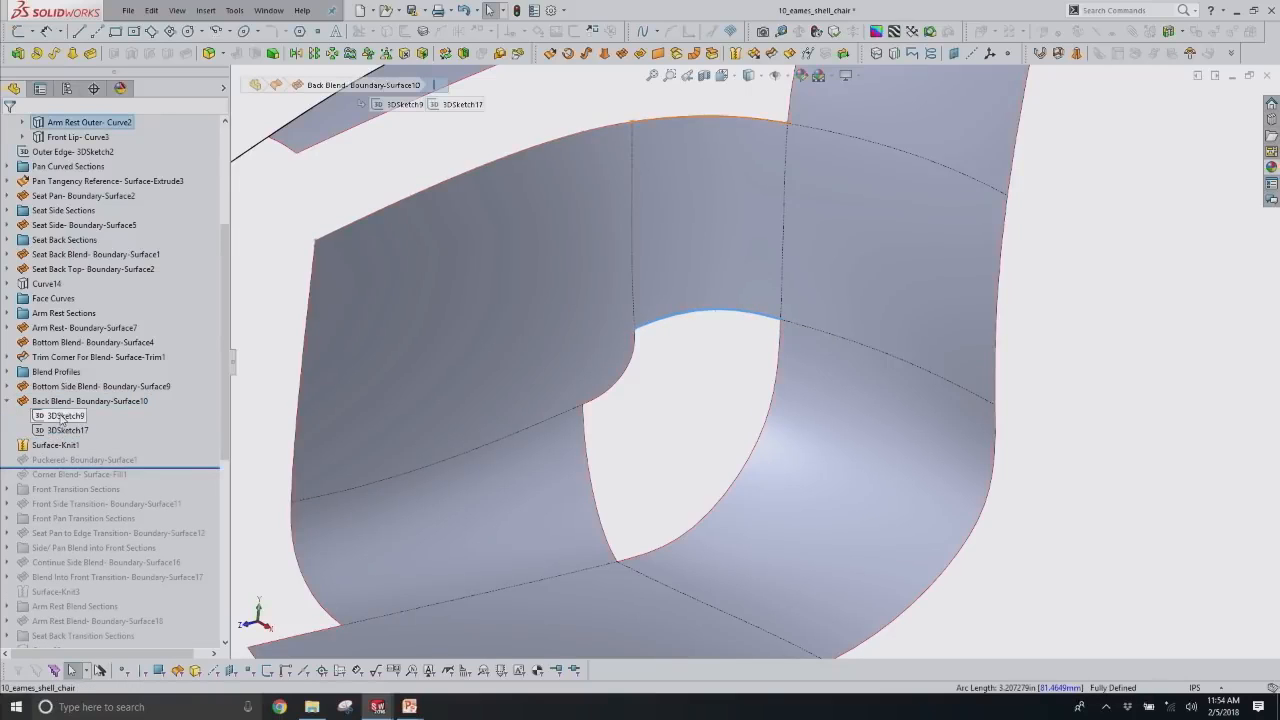
click(76, 417)
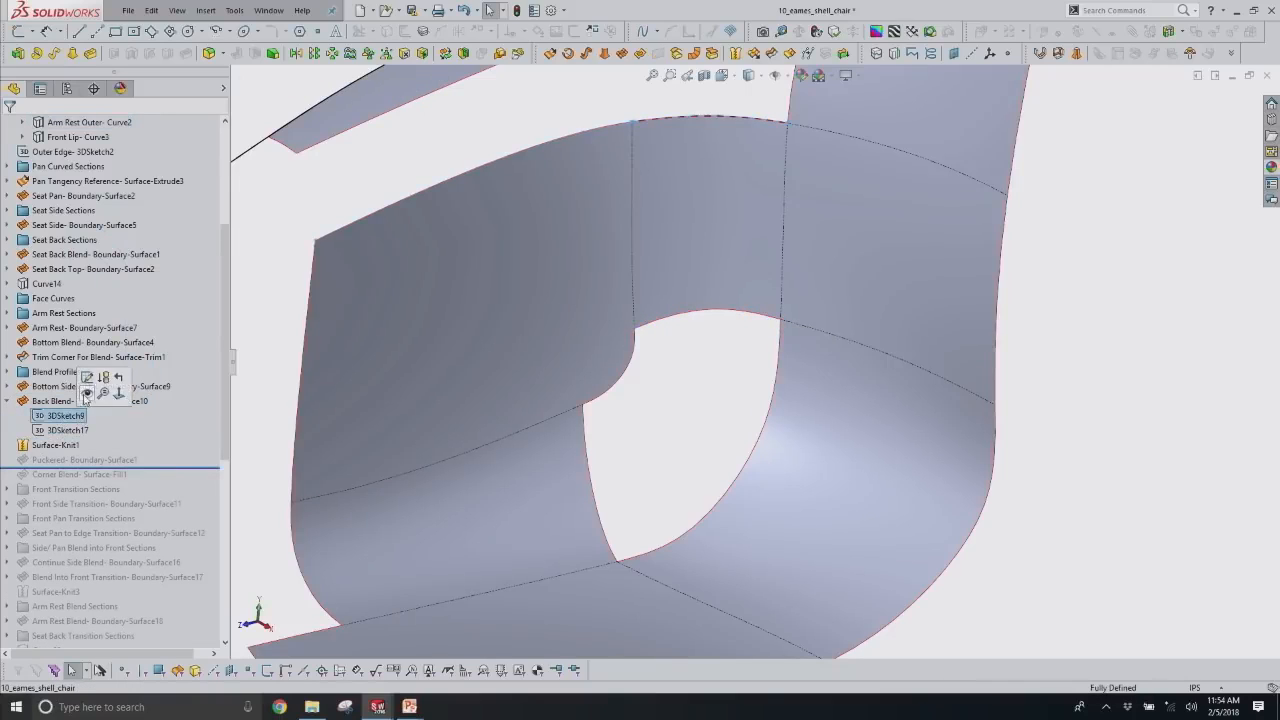
Open 3DSketch17 of the Back Blend surface for editing and delete its spline.
click(66, 430)
click(81, 391)
click(707, 318)
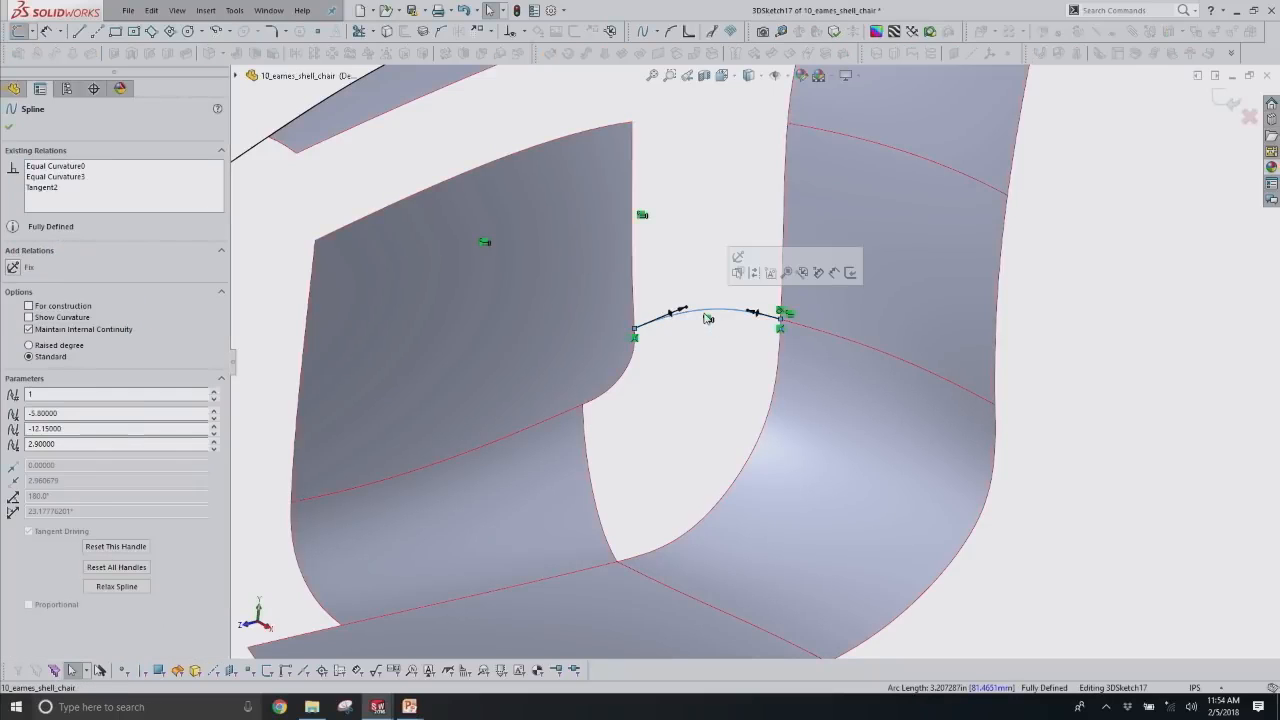
key(Delete)
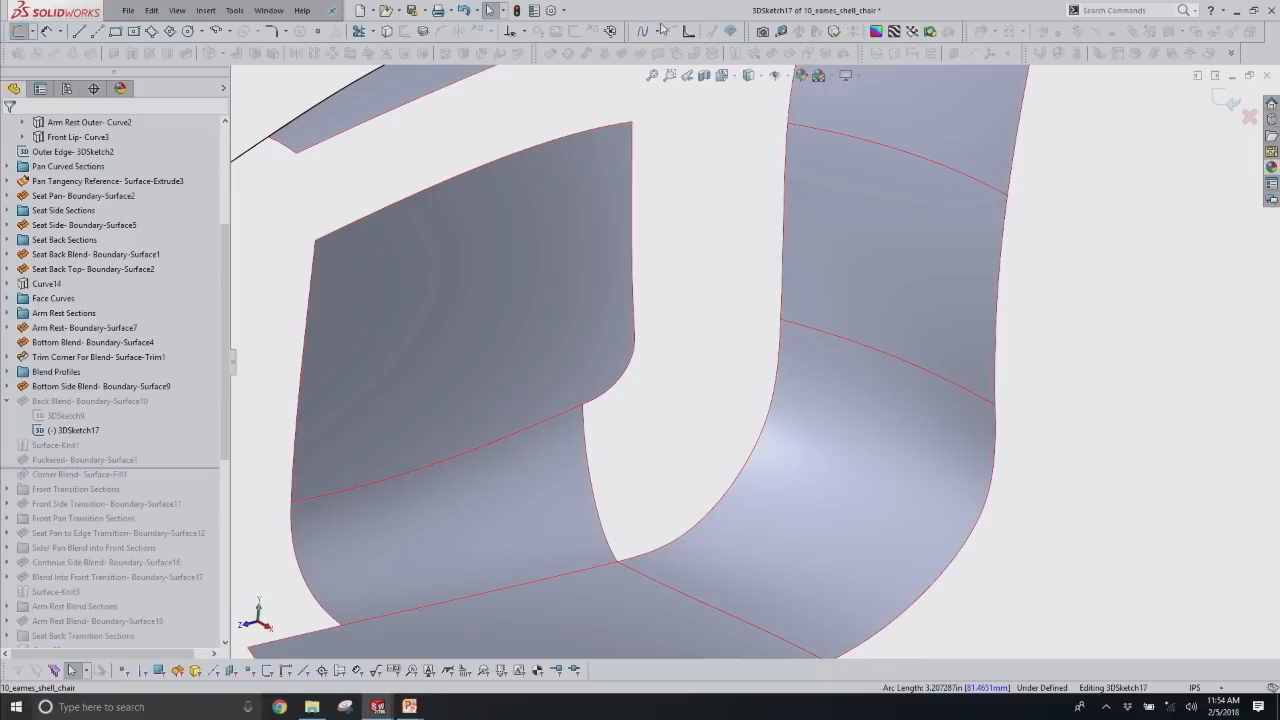
Sketch a two-point spline across the gap from the seat back's edge corner to the seat side surface's edge.
click(656, 31)
click(668, 46)
click(781, 321)
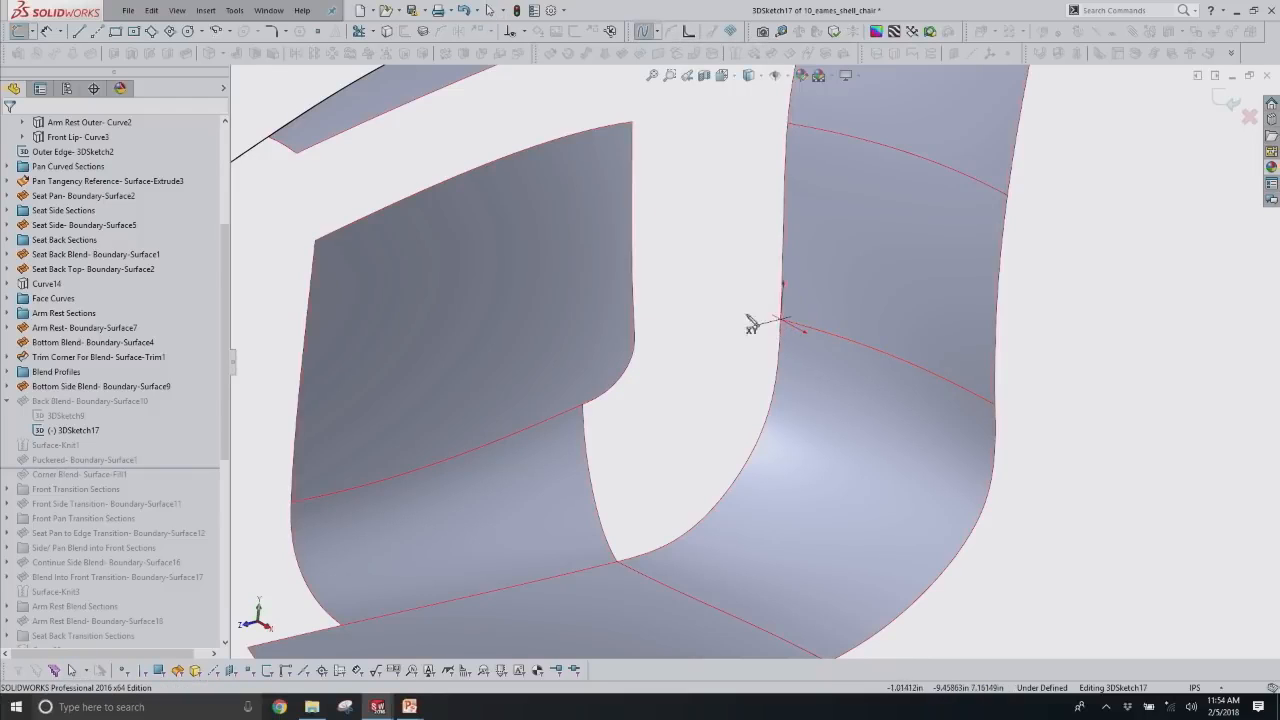
double_click(635, 329)
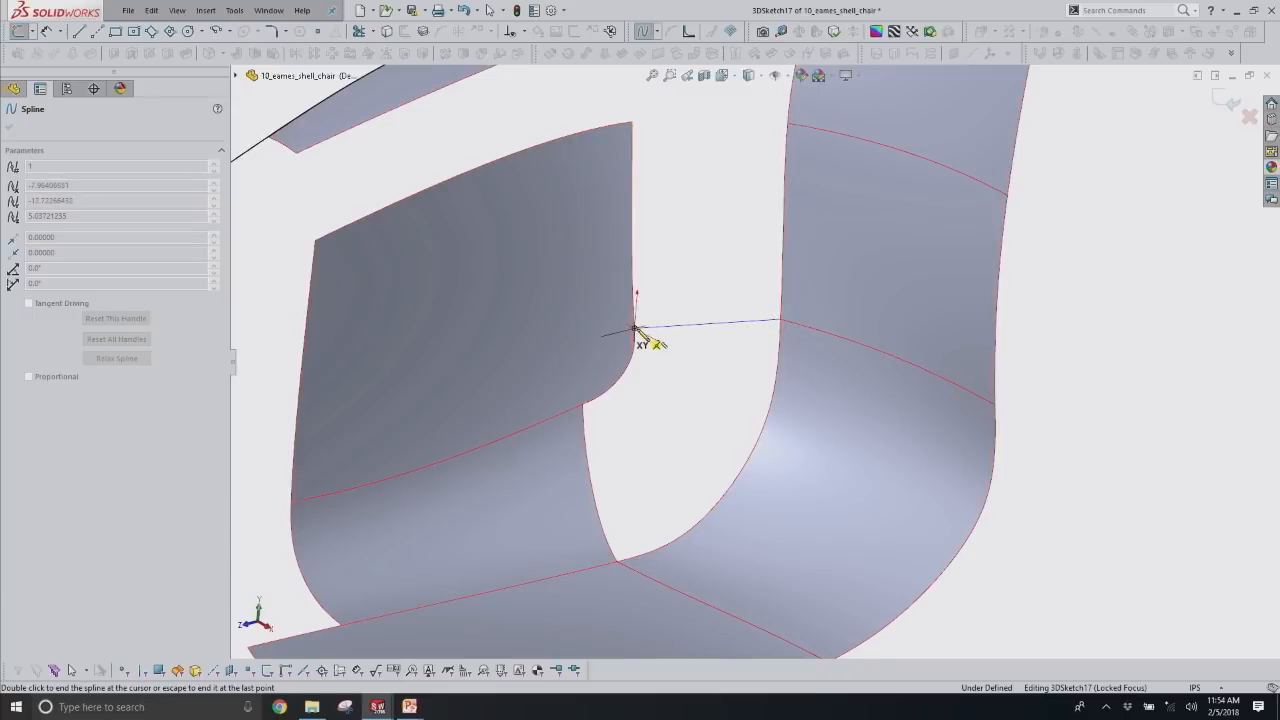
Make the new spline equal in curvature to the adjoining edge across the seat back.
click(789, 322)
ctrl+click(766, 323)
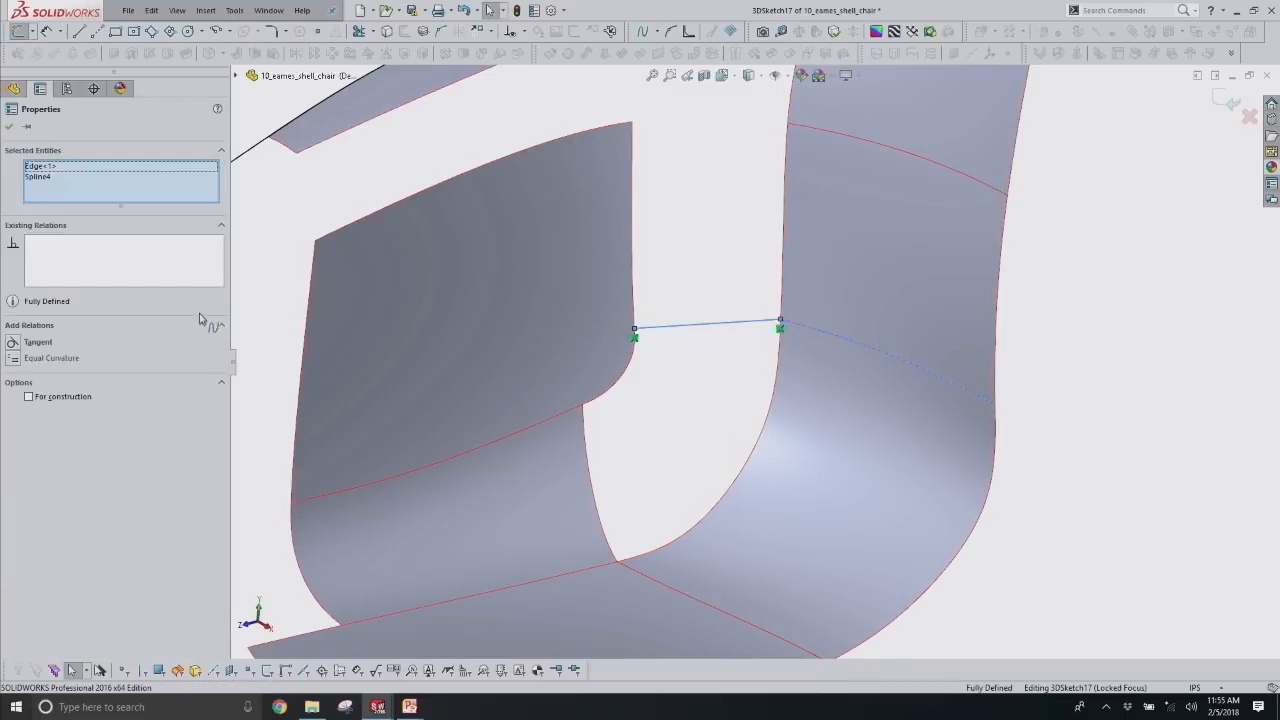
click(13, 357)
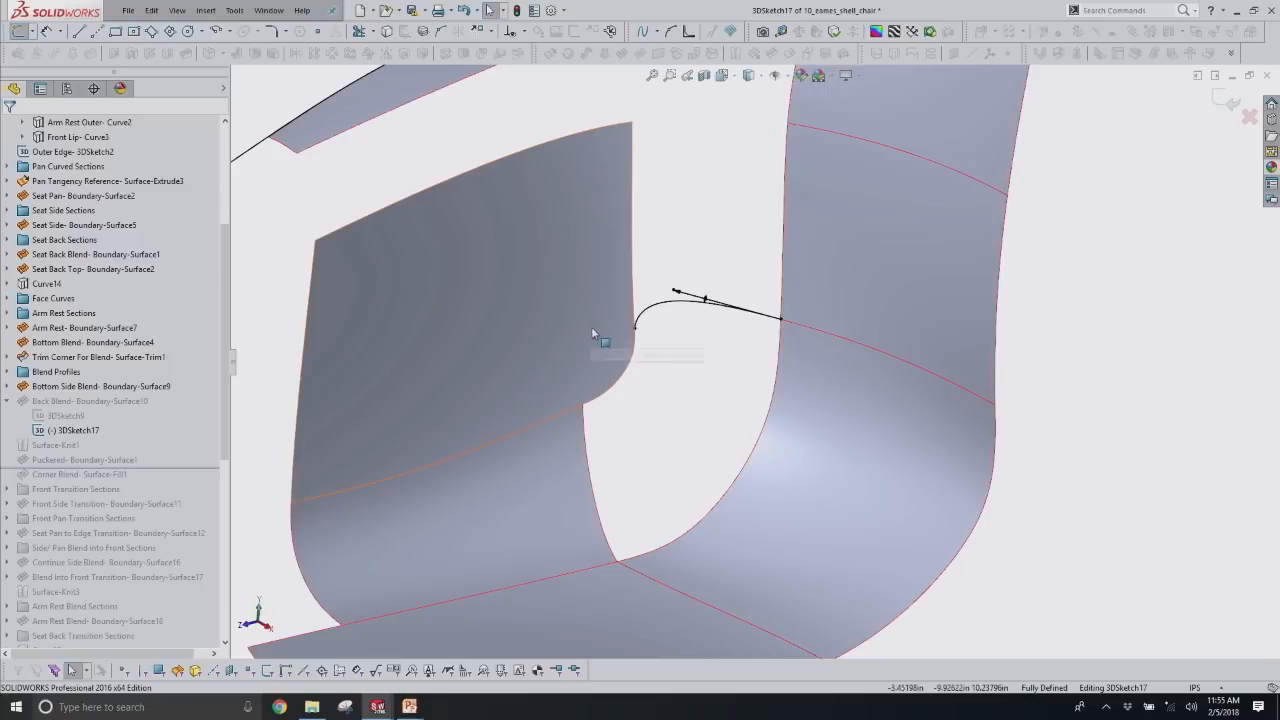
Apply equal curvature between the spline and the seat side face at its shared edge, and discard the sketch edits.
click(660, 311)
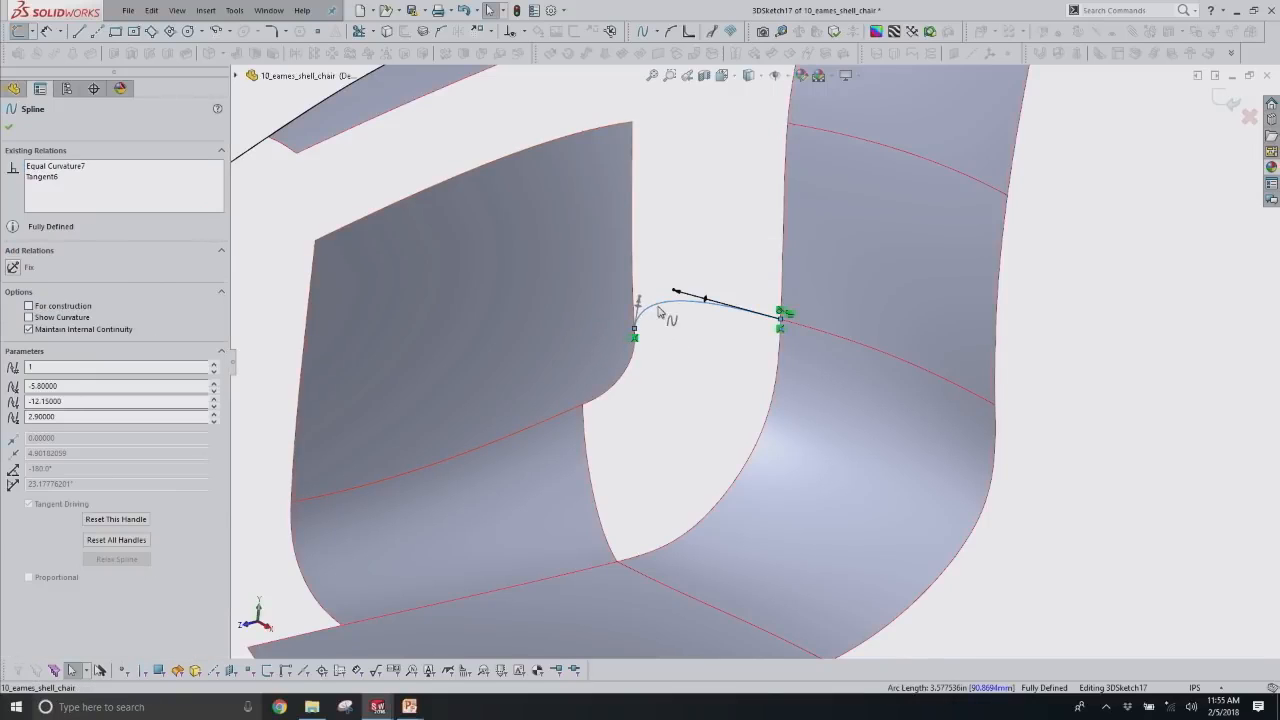
ctrl+click(633, 258)
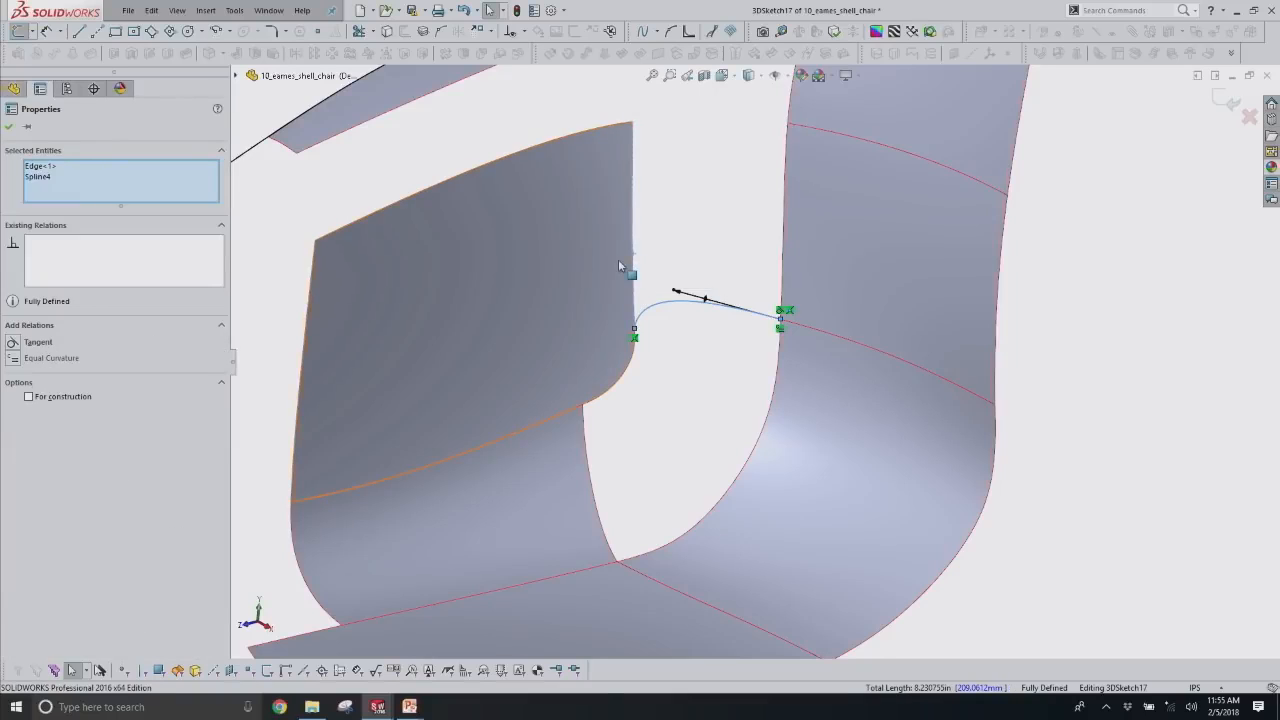
ctrl+click(591, 343)
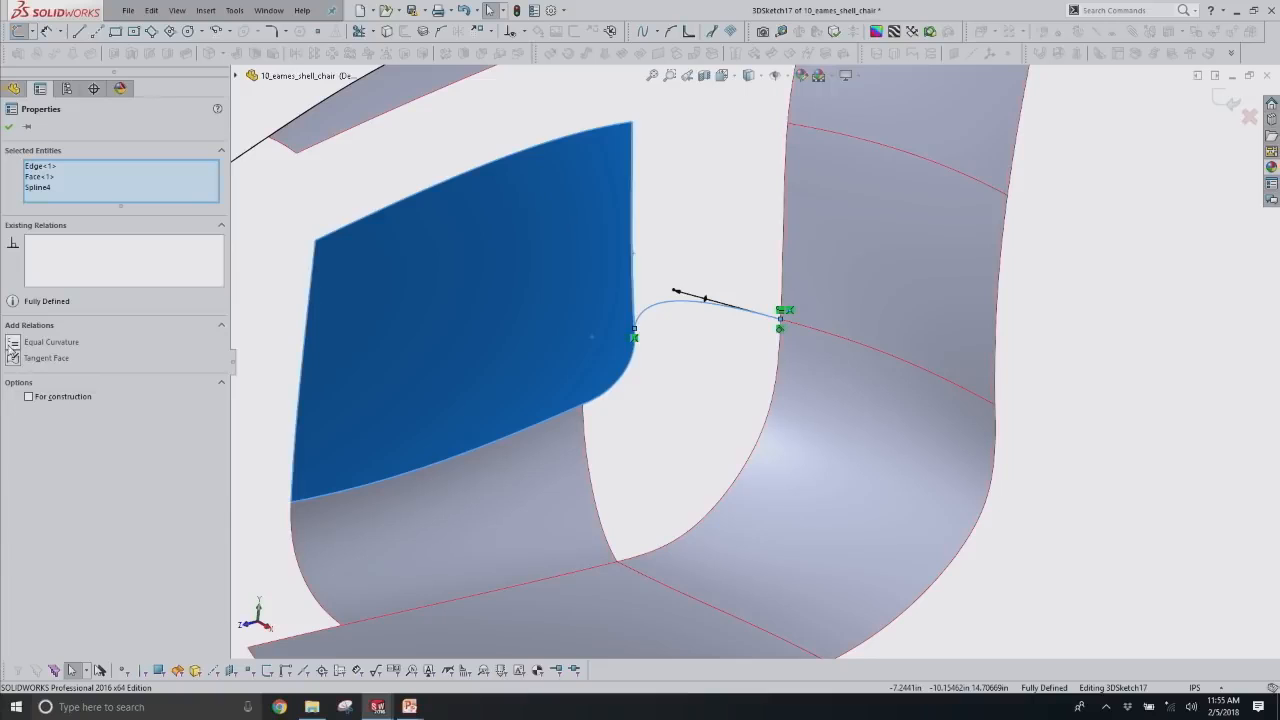
click(14, 346)
click(666, 329)
middle_drag(666, 329, 661, 355)
mouse_move(647, 308)
mouse_down()
mouse_move(666, 295)
mouse_move(648, 307)
mouse_up()
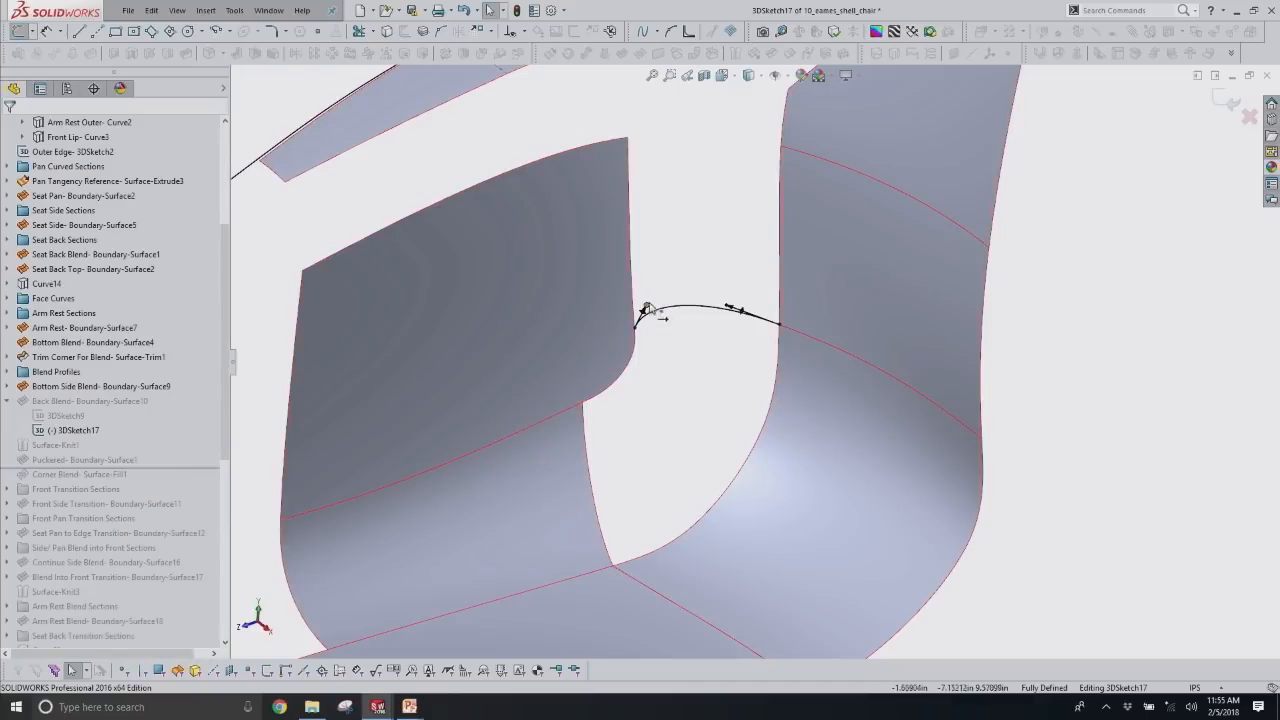
click(1246, 121)
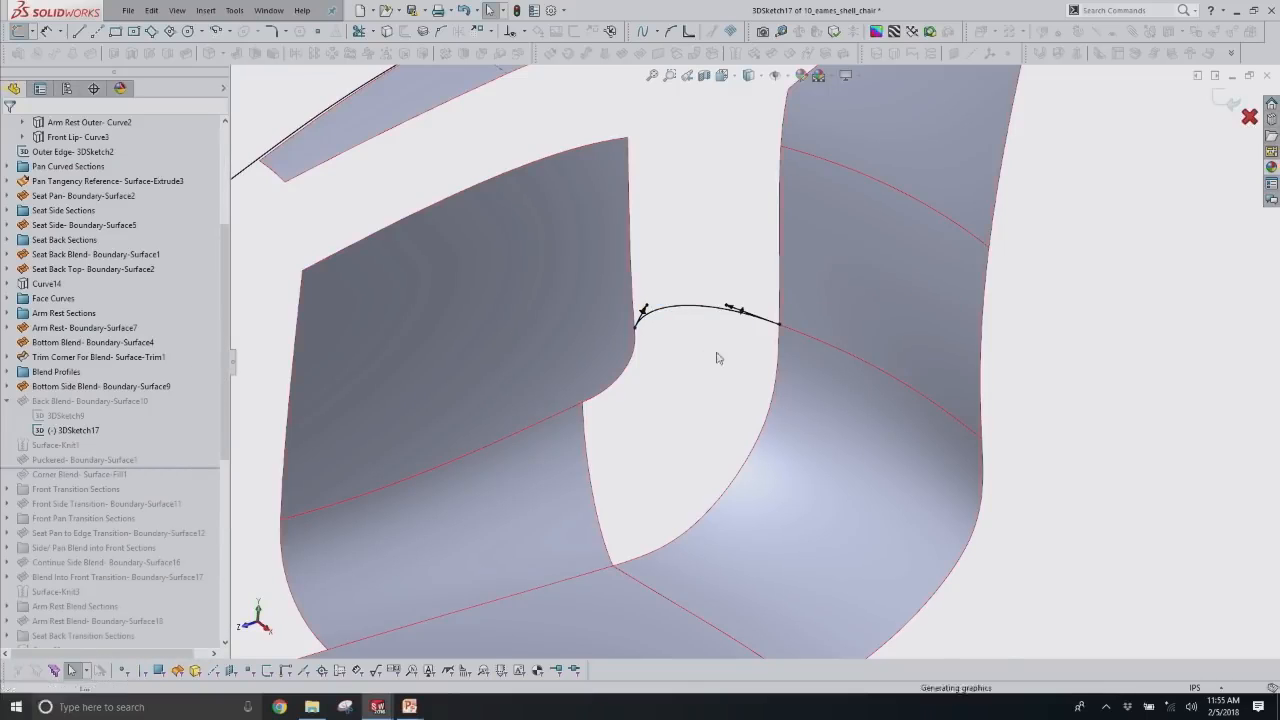
Review the Back Blend boundary surface's curves and curvature conditions, and leave its definition without changes.
click(708, 281)
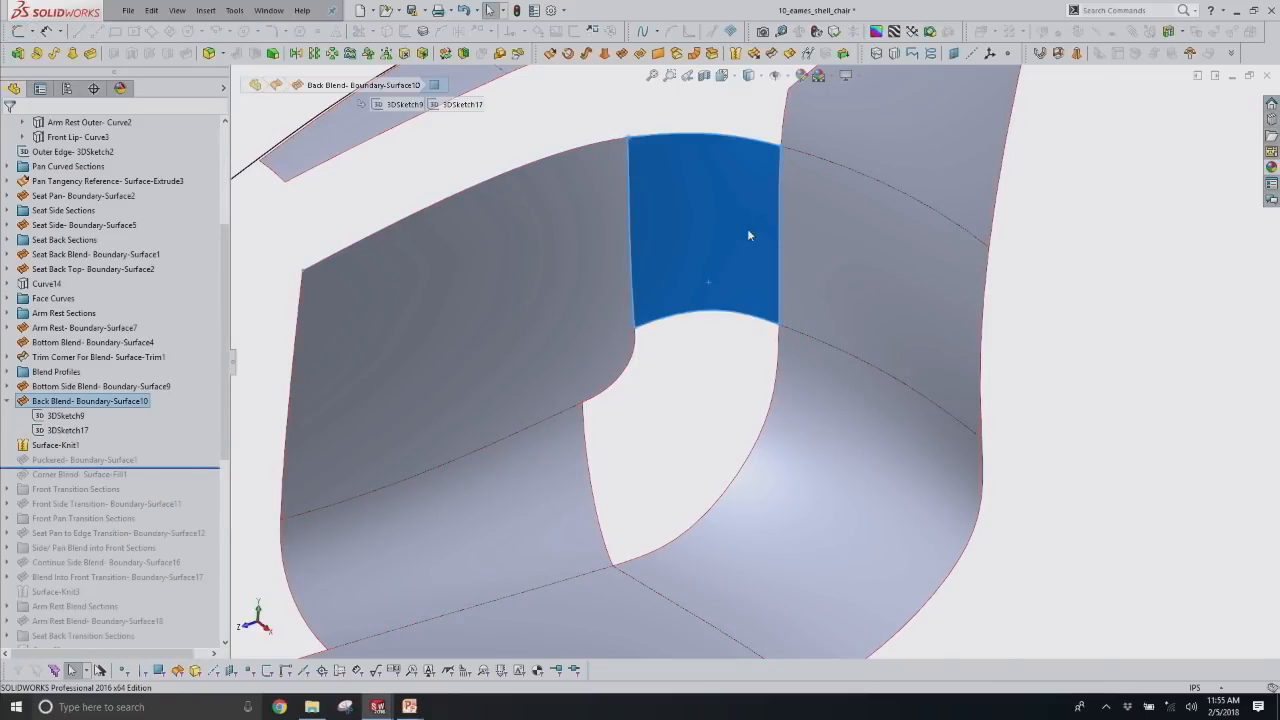
click(748, 235)
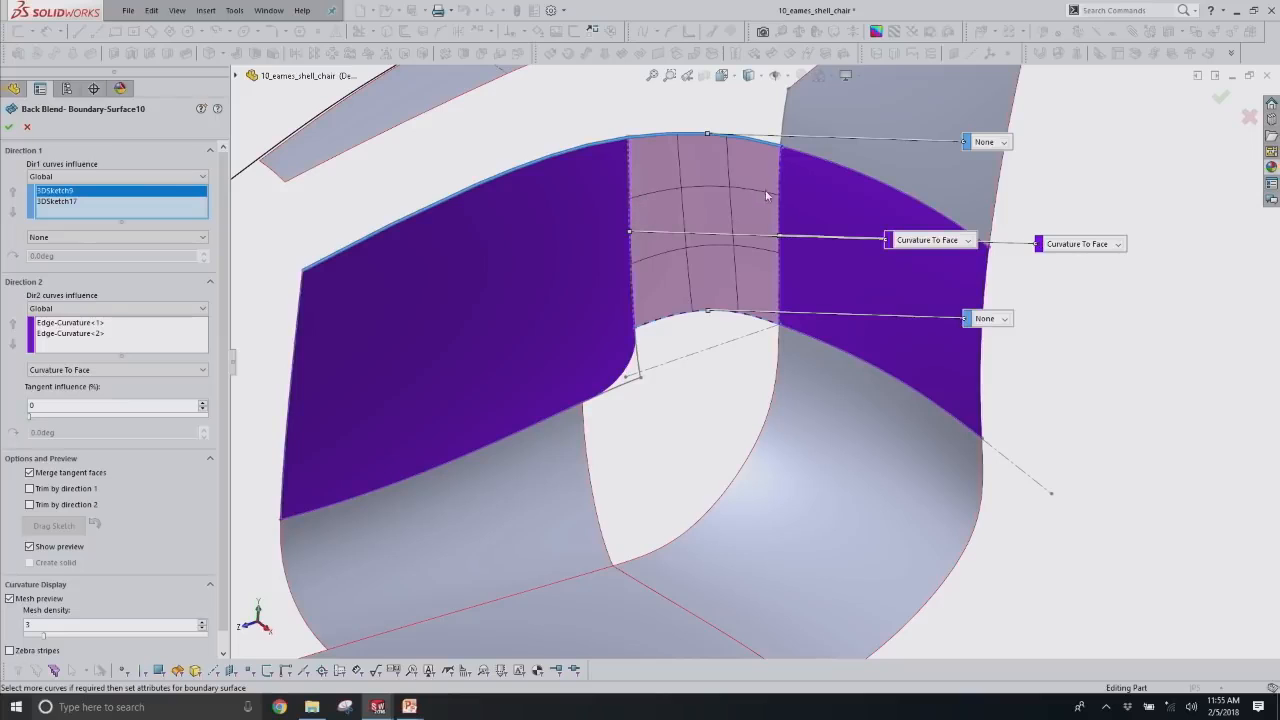
click(28, 131)
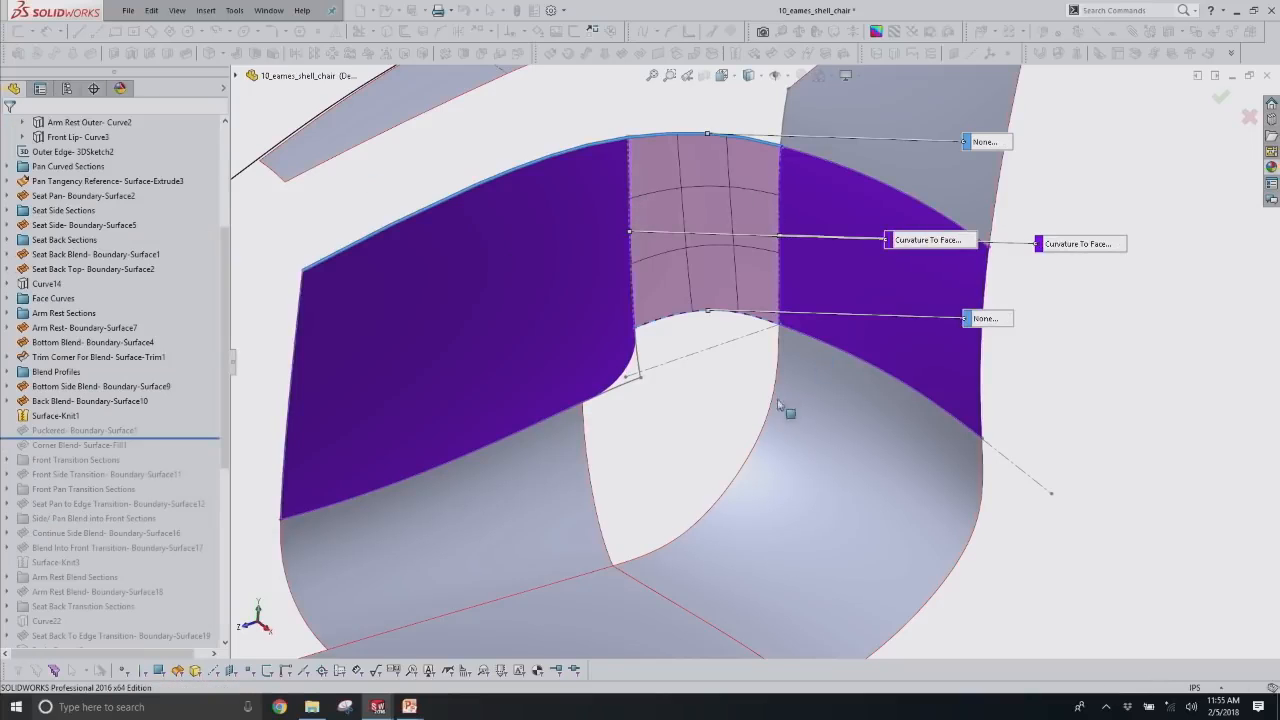
Review the four-sided setup of the suppressed Puckered boundary surface in the open corner, and leave it without changes.
scroll(731, 440, up, 3)
middle_drag(736, 467, 737, 413)
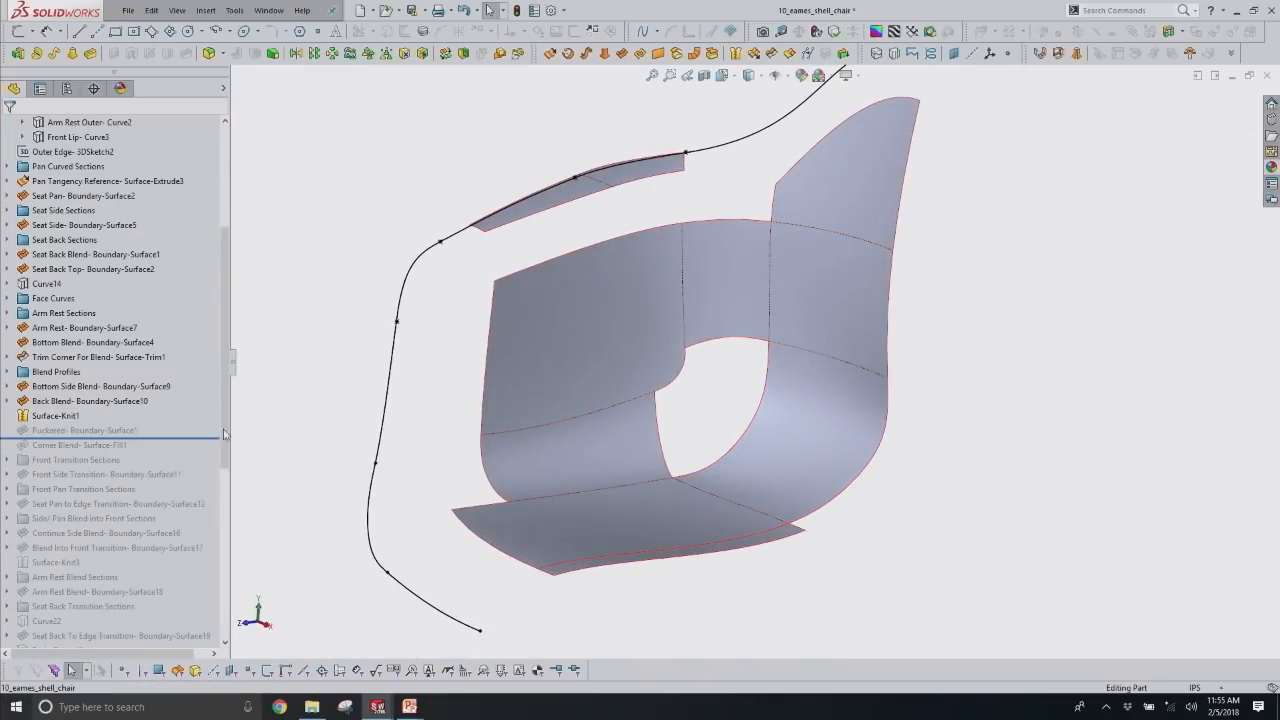
click(90, 430)
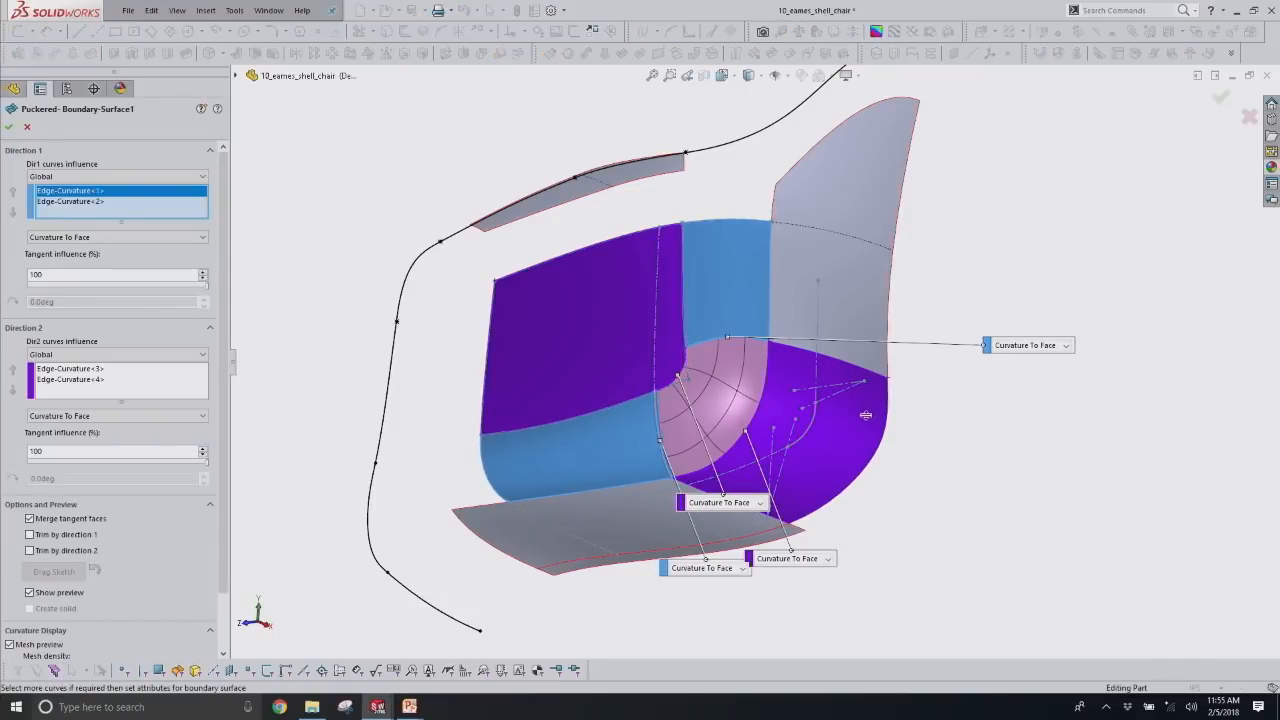
scroll(765, 410, down, 4)
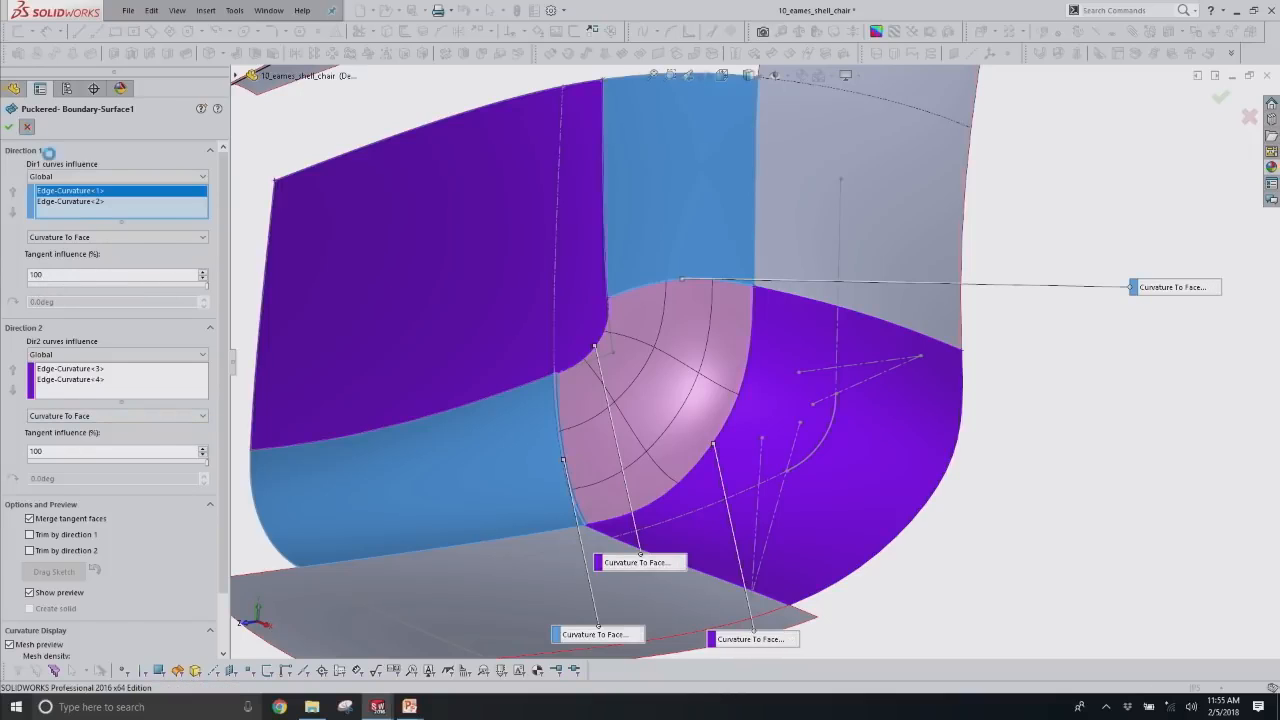
click(27, 127)
Unsuppress the Puckered boundary surface and check the corner patch's edges in shaded view and with curvature colours.
right_click(85, 430)
click(107, 390)
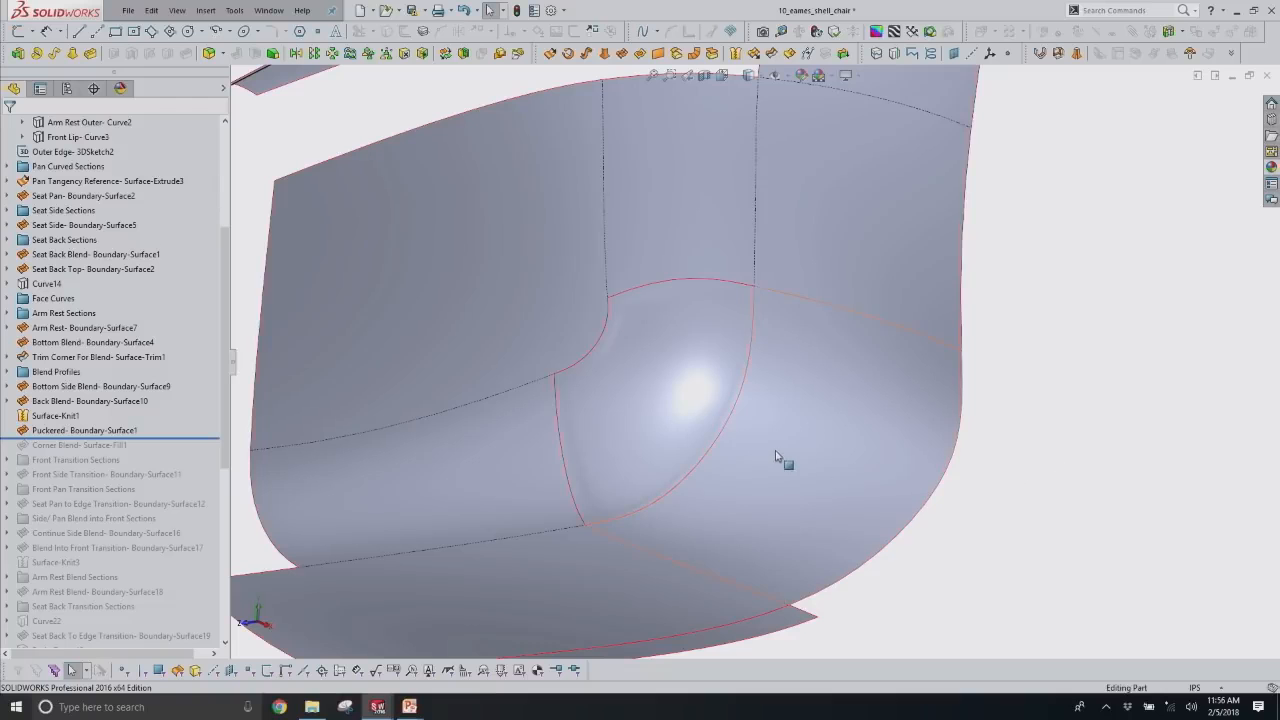
scroll(731, 446, down, 4)
mouse_move(726, 431)
middle_down()
mouse_move(698, 429)
mouse_move(715, 451)
mouse_move(720, 440)
middle_up()
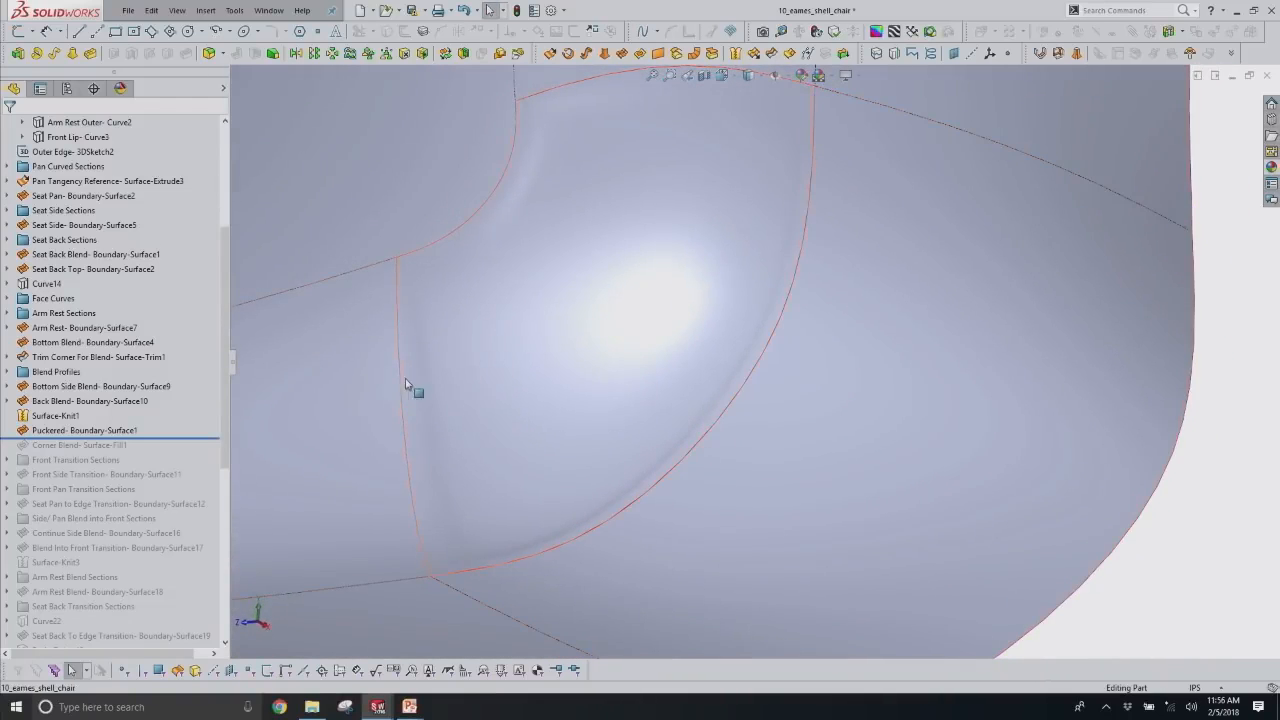
middle_drag(421, 392, 629, 400)
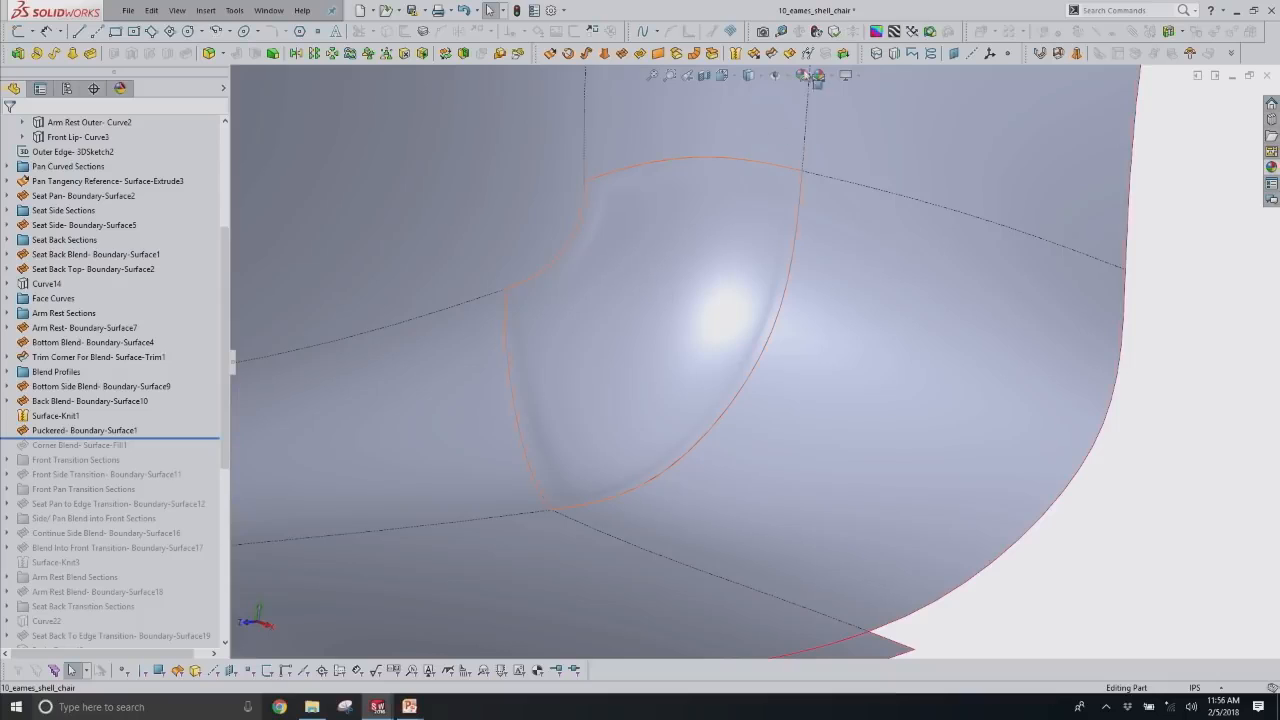
click(886, 32)
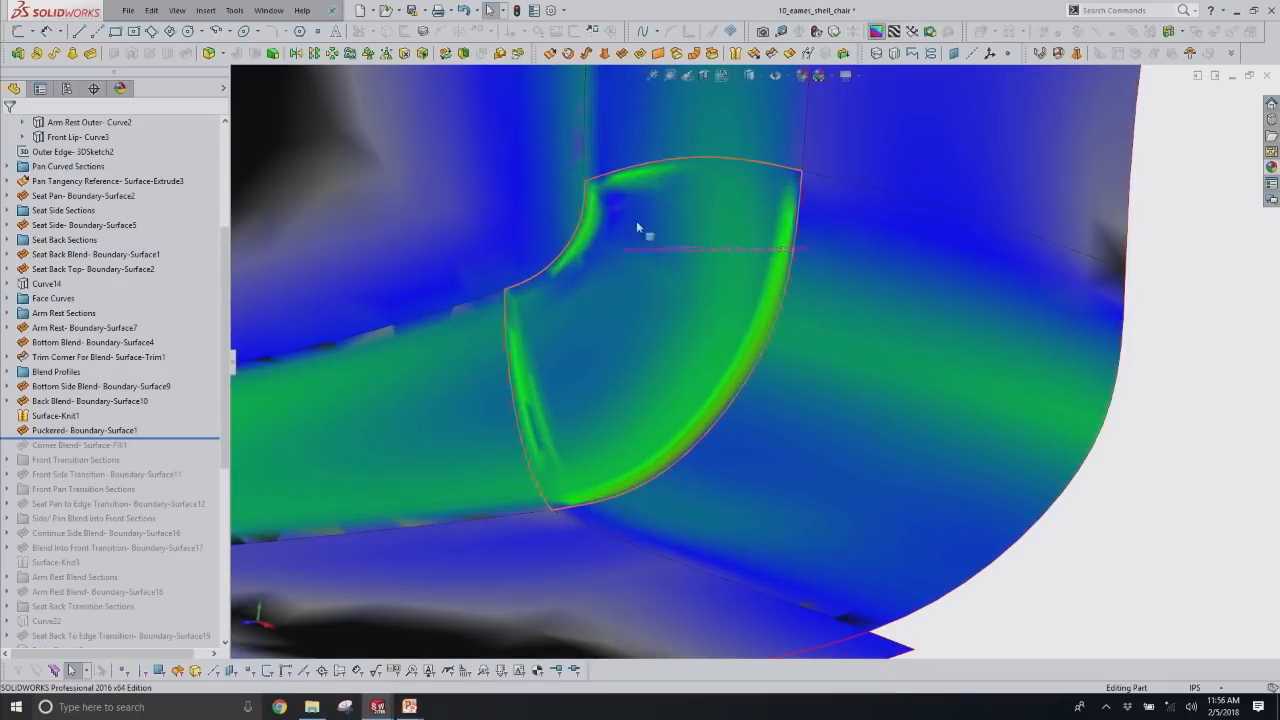
click(877, 32)
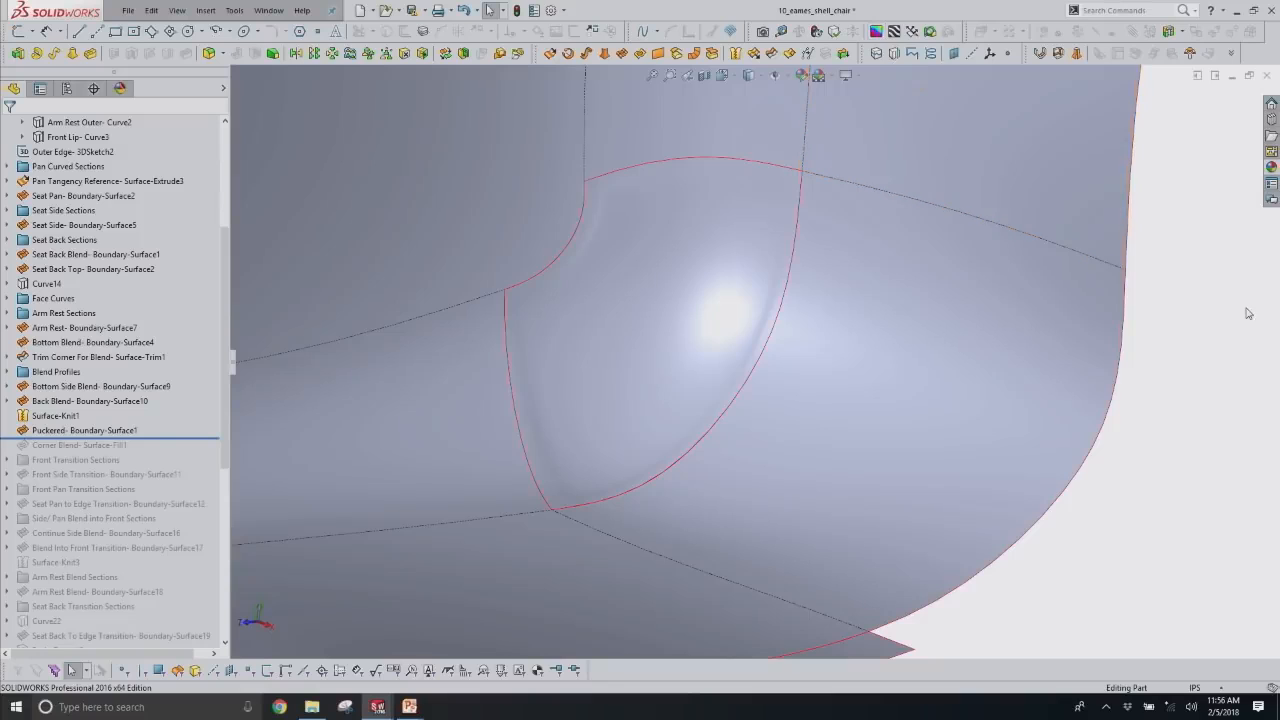
Suppress the Puckered boundary surface and roll the history forward past the Corner Blend filled surface.
right_click(108, 430)
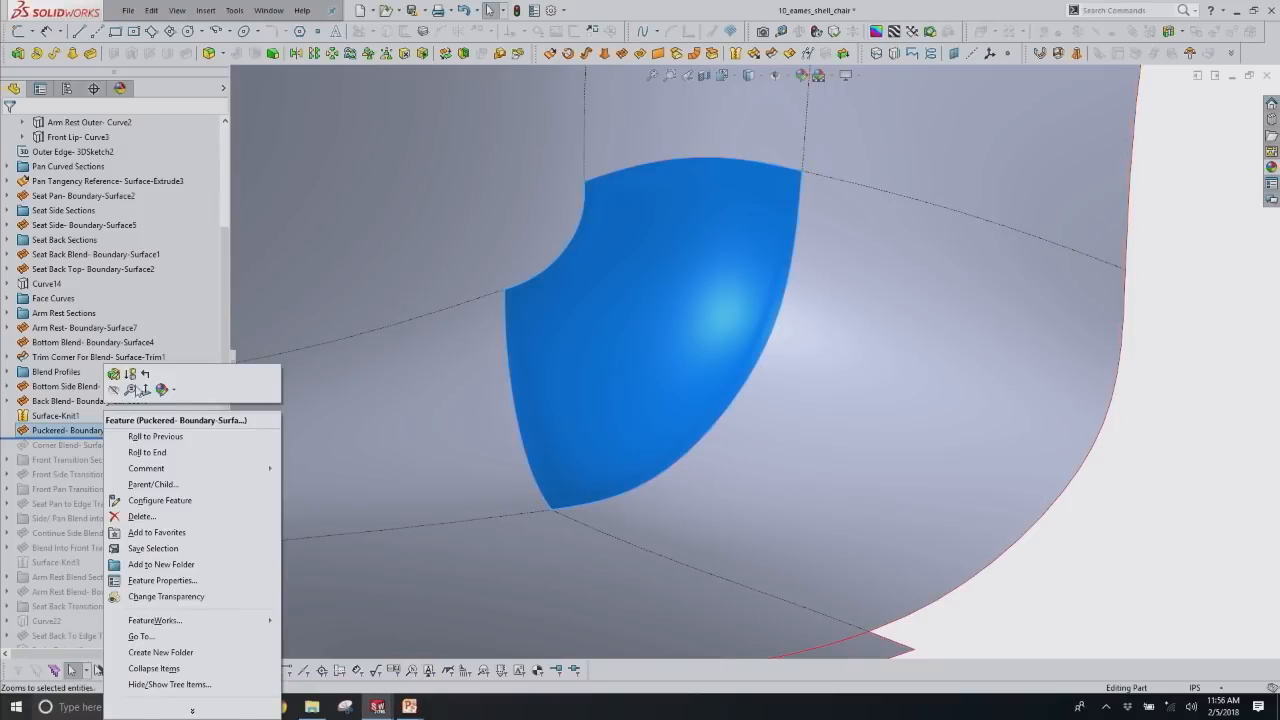
click(134, 377)
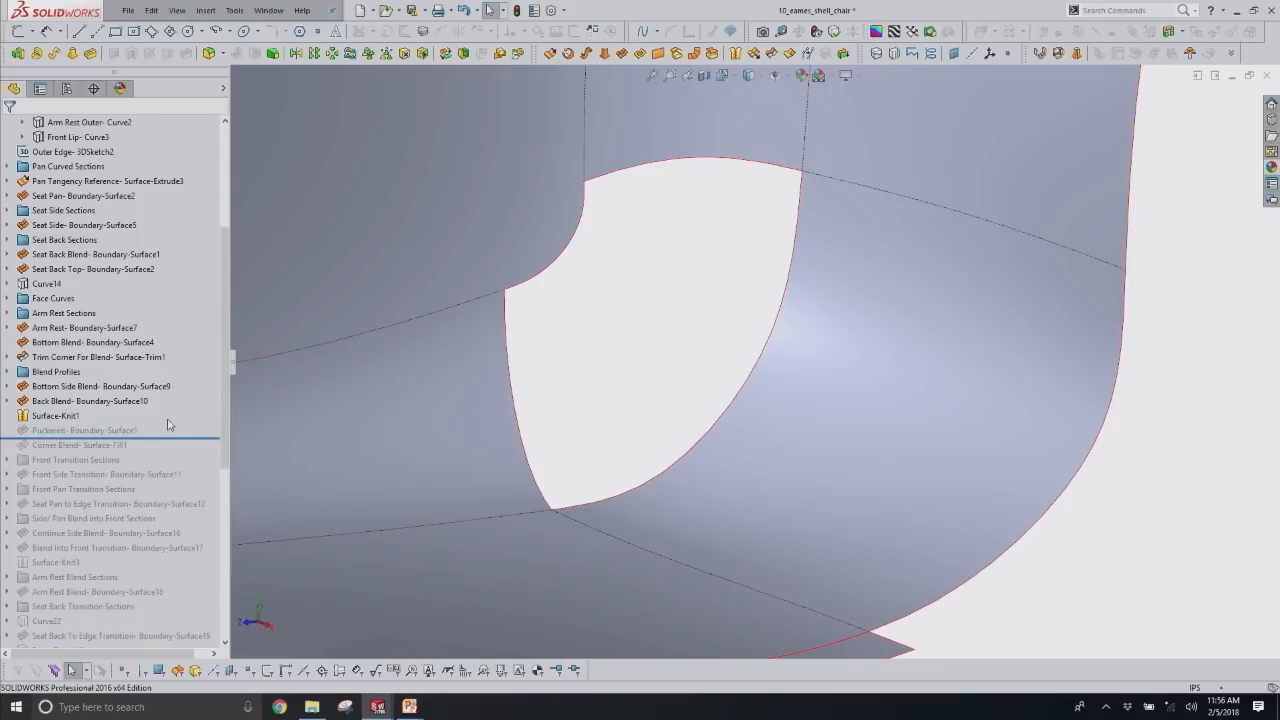
drag(136, 440, 130, 448)
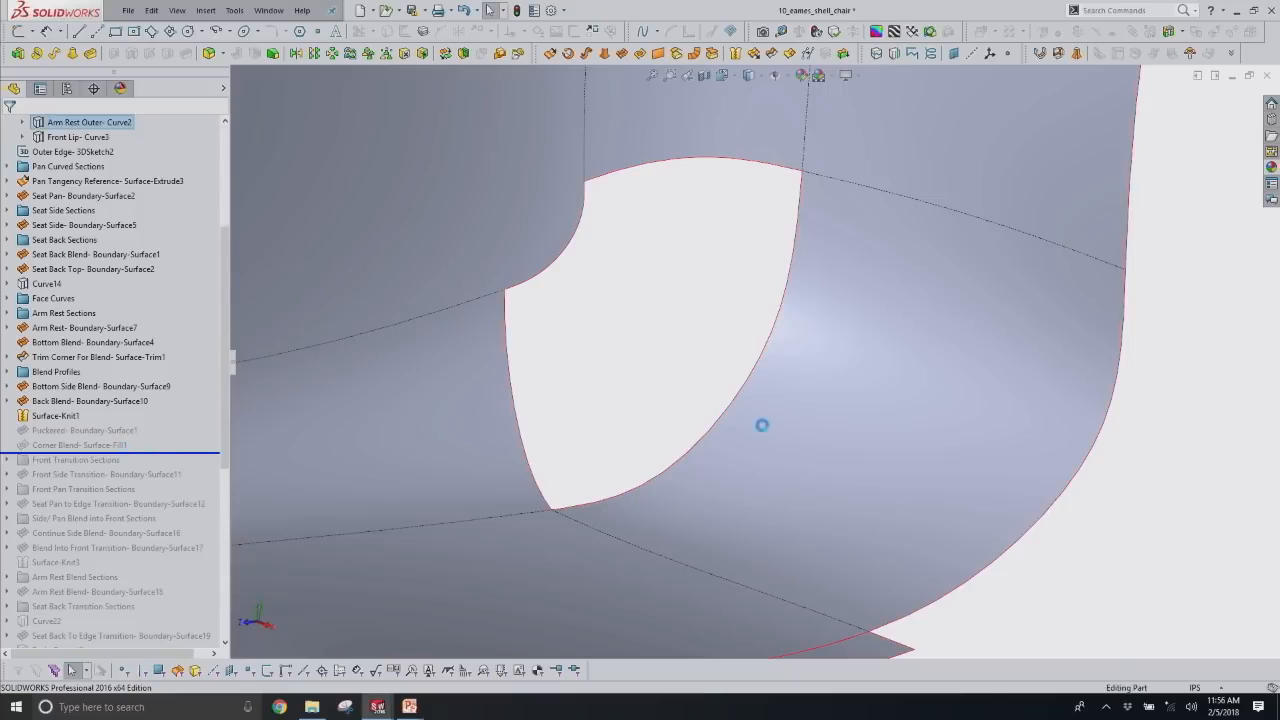
scroll(766, 428, up, 1)
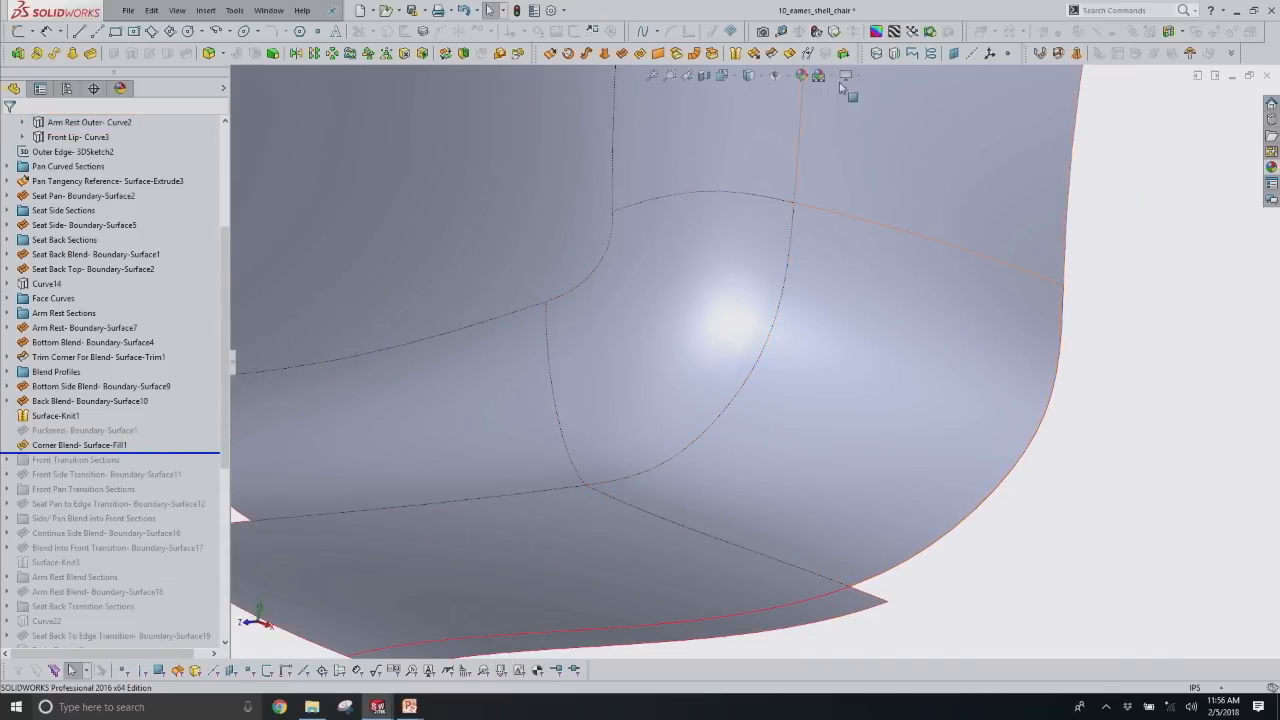
Check the filled corner blend with curvature colours and zebra stripes, turning each display off.
click(876, 31)
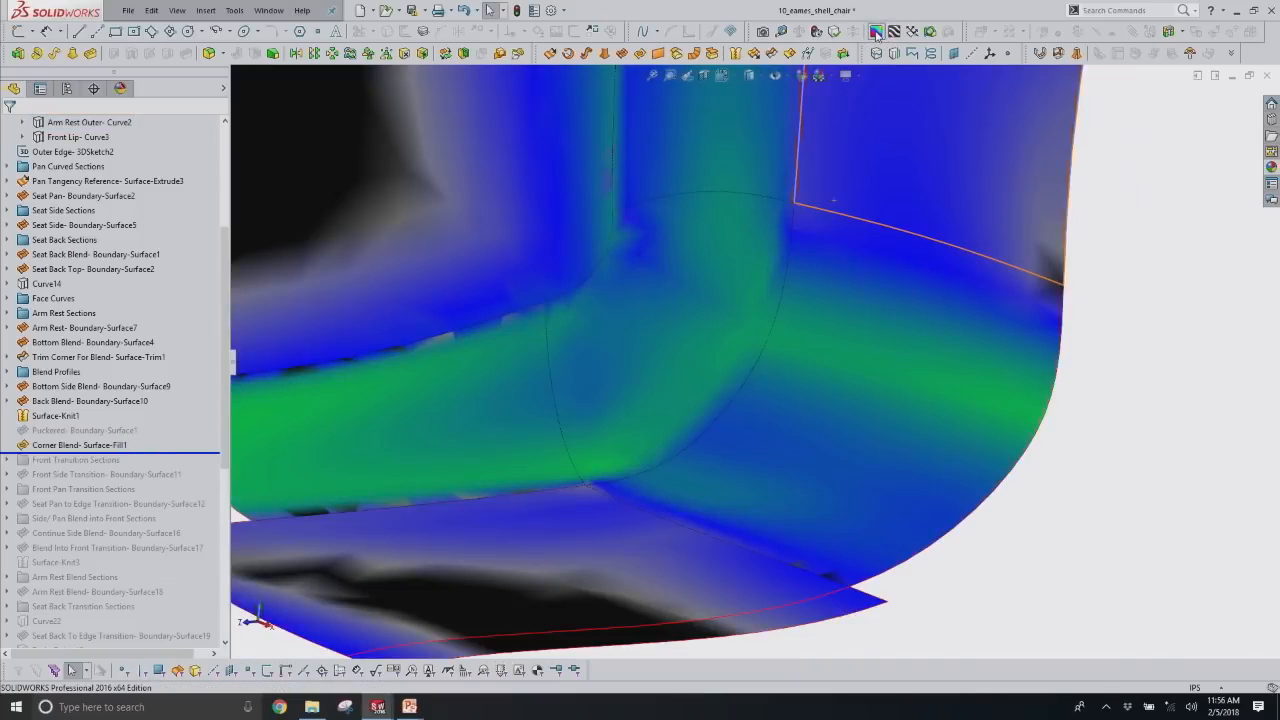
click(876, 31)
click(894, 31)
key(Return)
mouse_move(848, 368)
middle_down()
mouse_move(851, 414)
mouse_move(855, 372)
middle_up()
click(896, 32)
Roll the feature history forward to just after the Arm Rest Blend boundary surface.
scroll(1142, 323, up, 6)
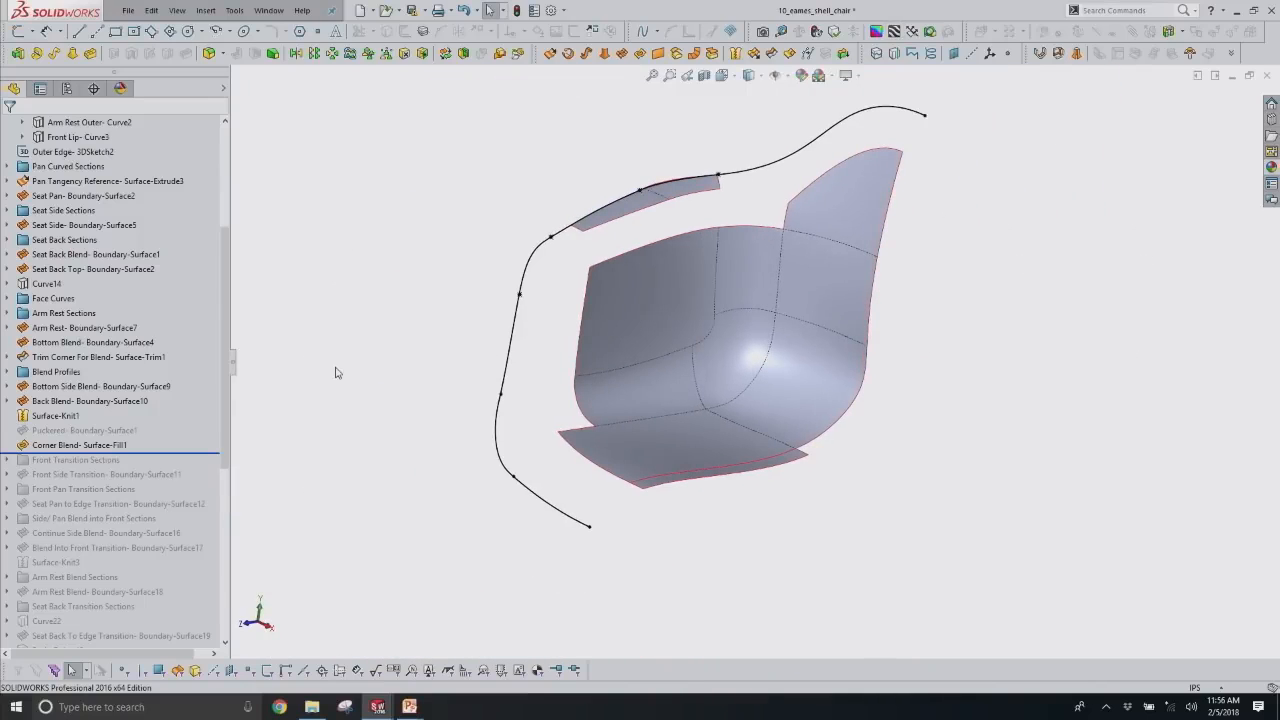
scroll(238, 340, down, 1)
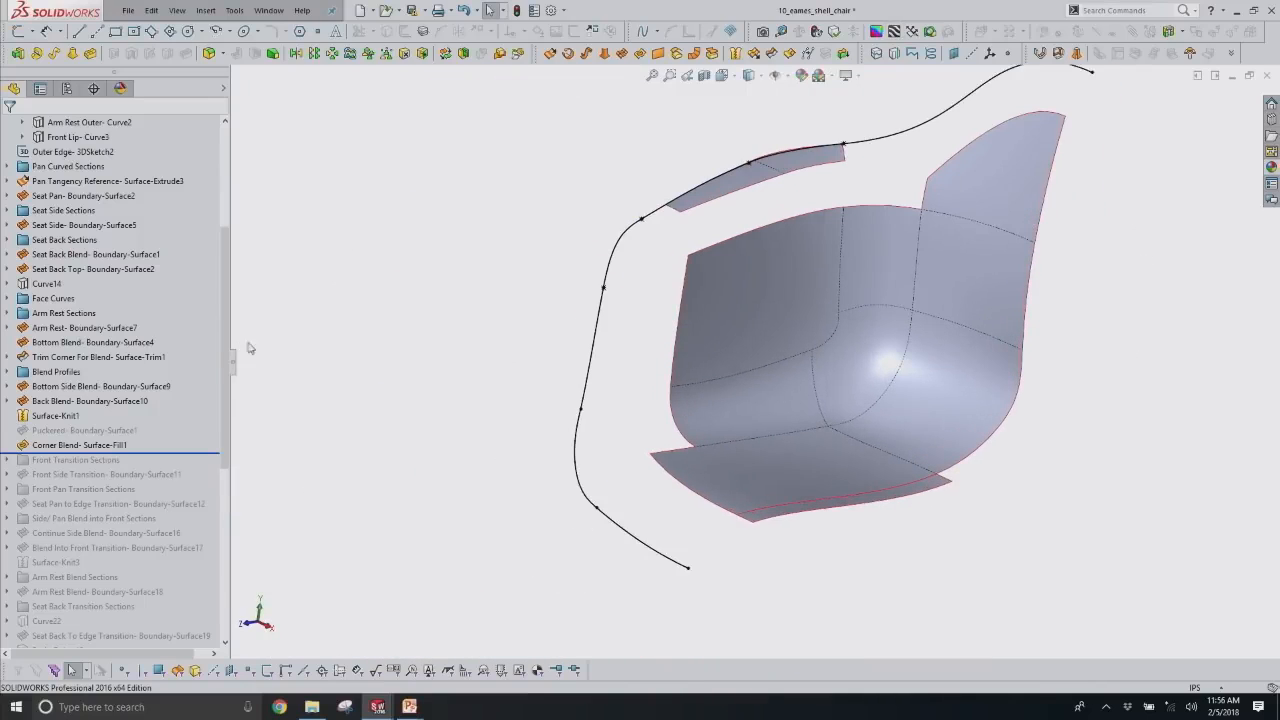
scroll(209, 318, down, 4)
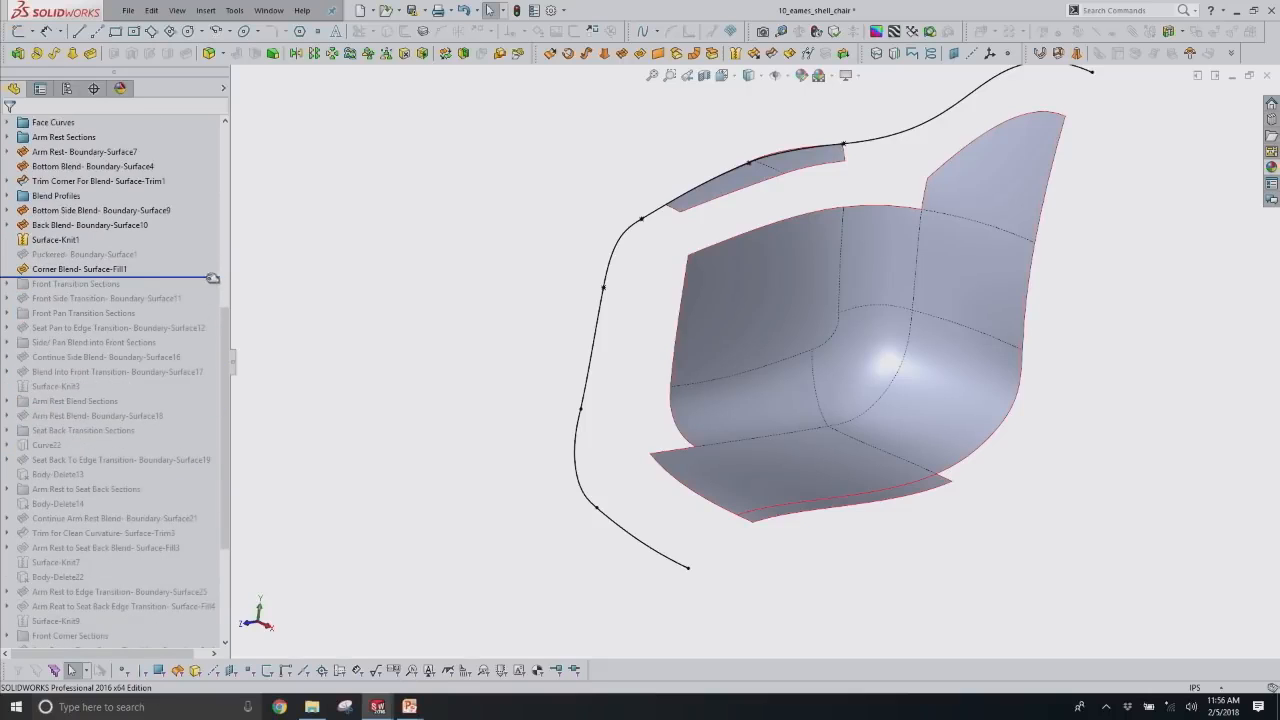
drag(209, 280, 204, 418)
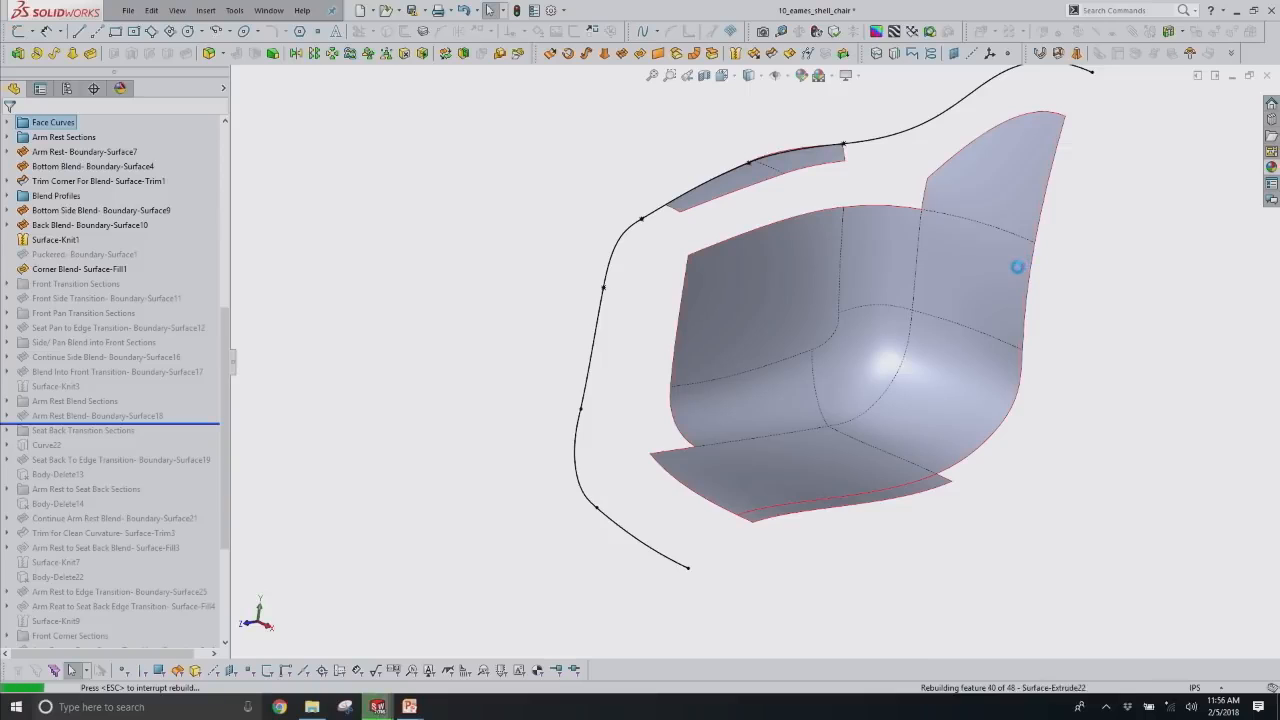
Examine the front side and front pan transition surfaces by selecting each one on the model.
scroll(940, 332, up, 2)
scroll(900, 285, down, 3)
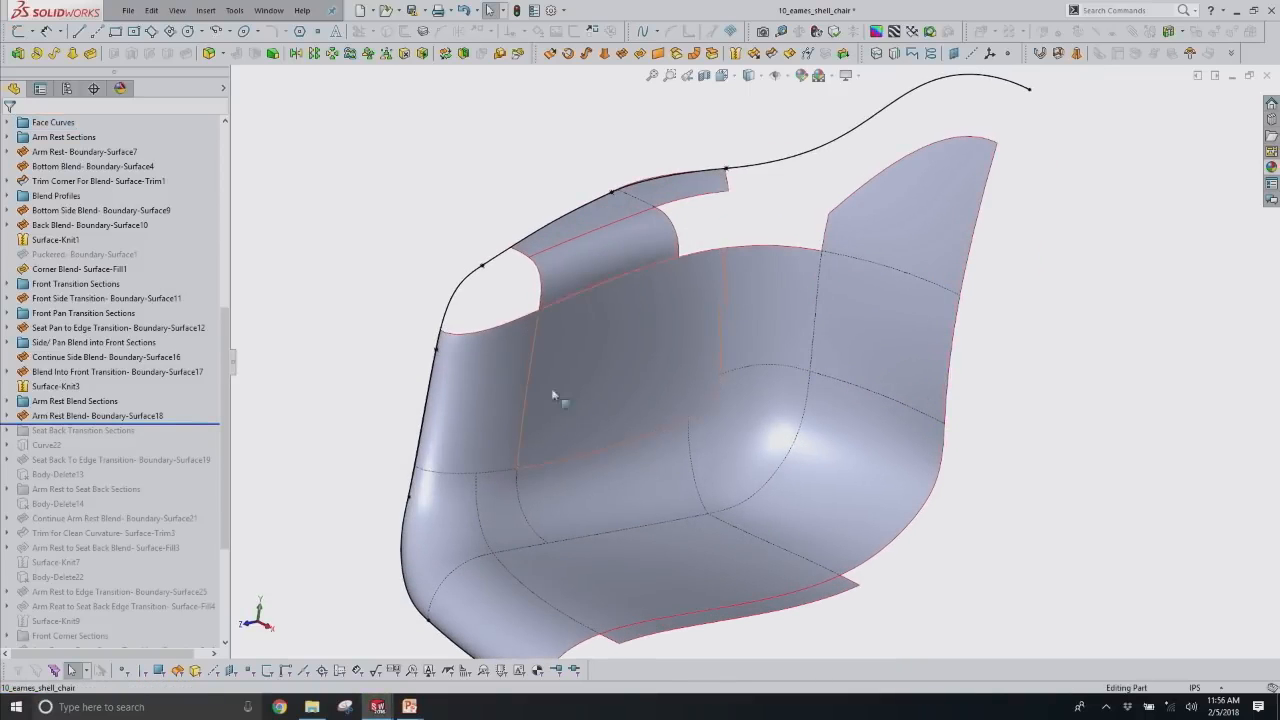
click(466, 446)
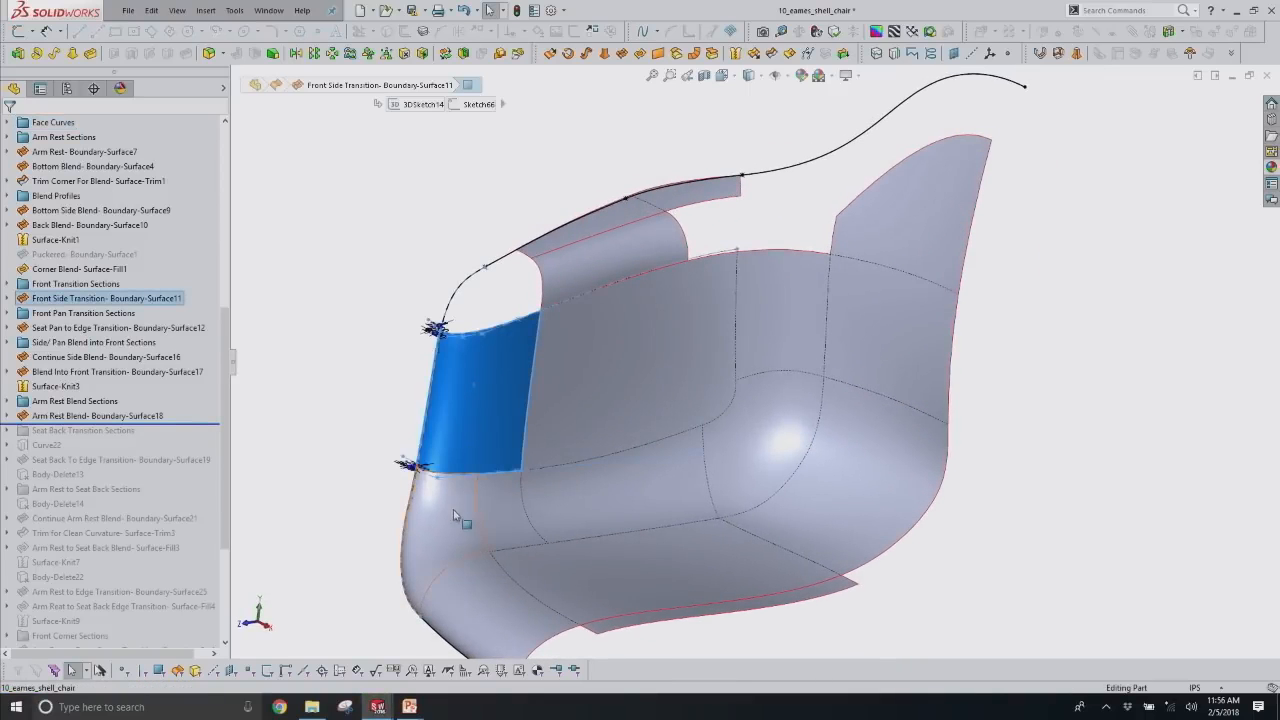
click(407, 524)
click(462, 572)
click(259, 415)
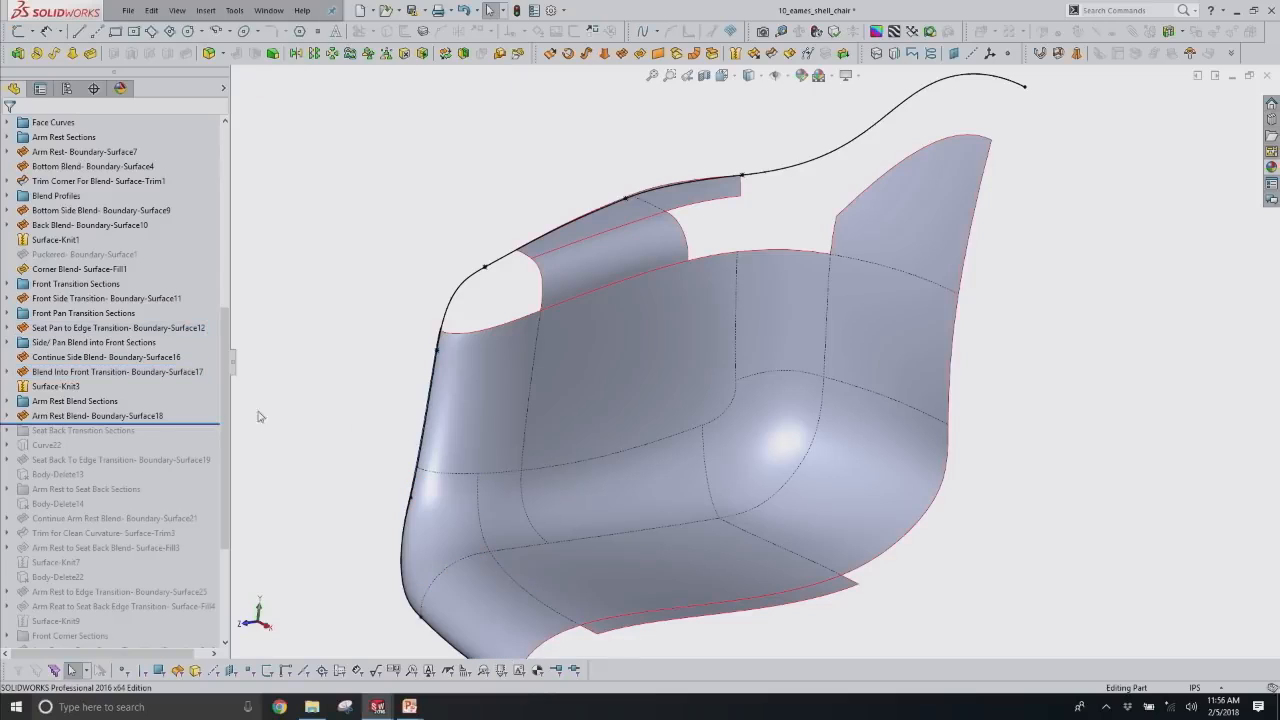
Roll the feature history forward to just after Body-Delete13 and inspect the seat back edge transition.
scroll(159, 397, down, 2)
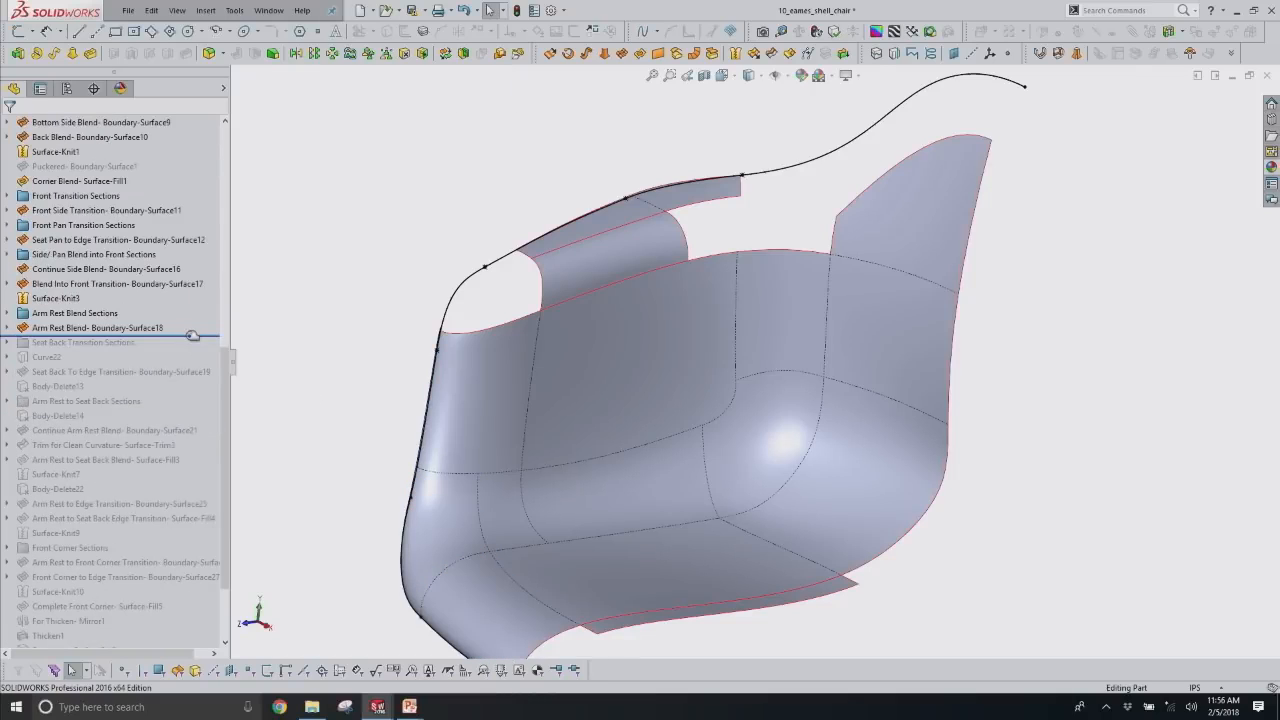
drag(192, 335, 188, 400)
middle_drag(630, 327, 766, 229)
middle_drag(791, 326, 660, 278)
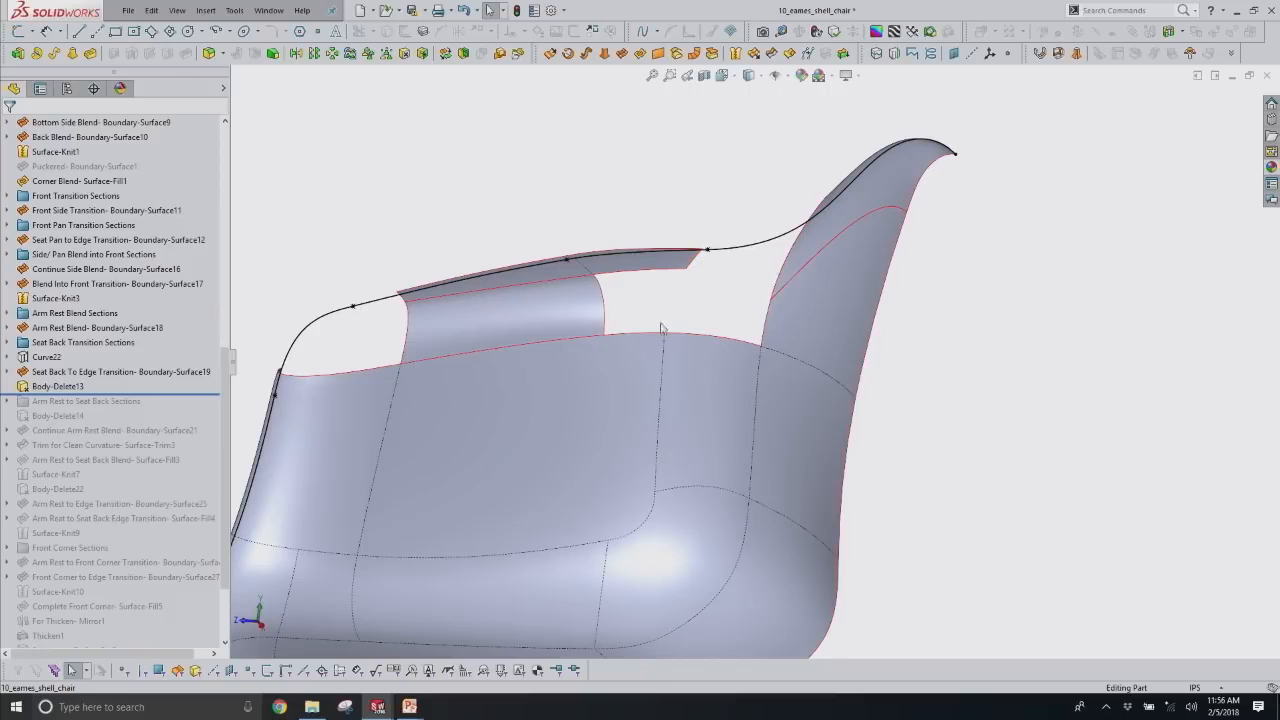
Roll the history forward through the Continue Arm Rest Blend surface and past the Trim for Clean Curvature feature, checking the continued blend face.
drag(195, 393, 190, 408)
middle_drag(543, 366, 630, 362)
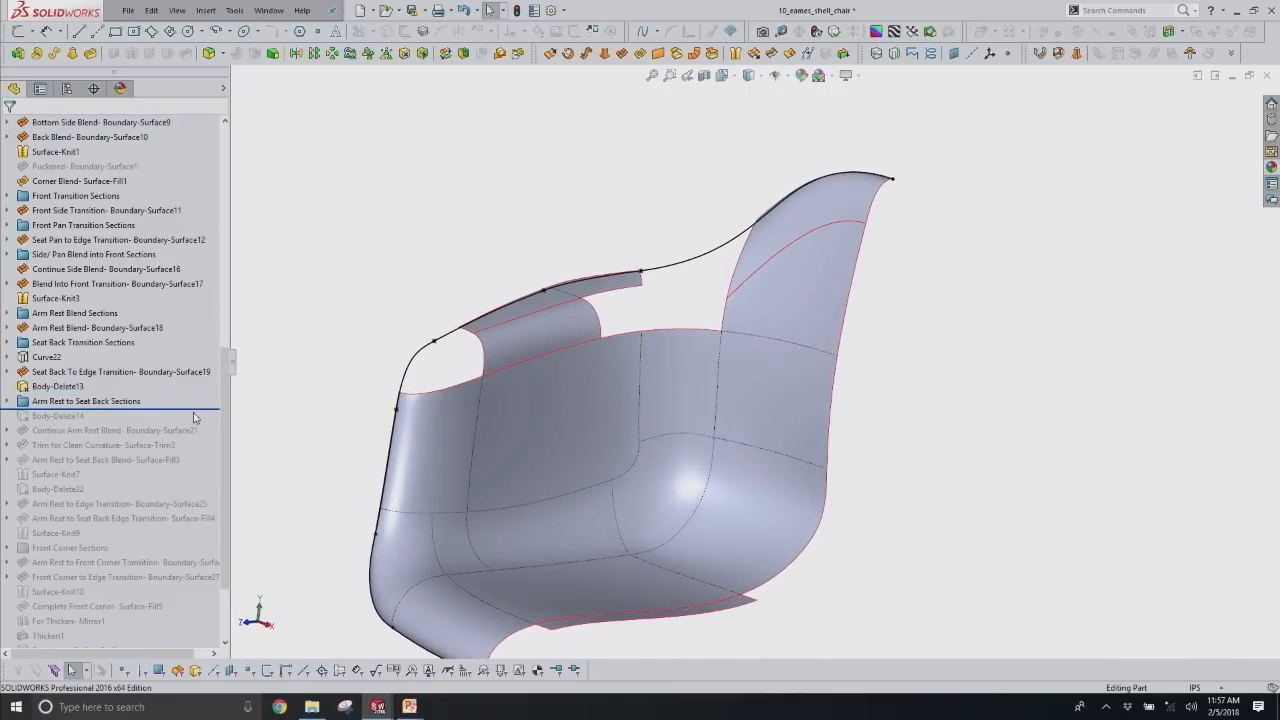
drag(201, 409, 204, 437)
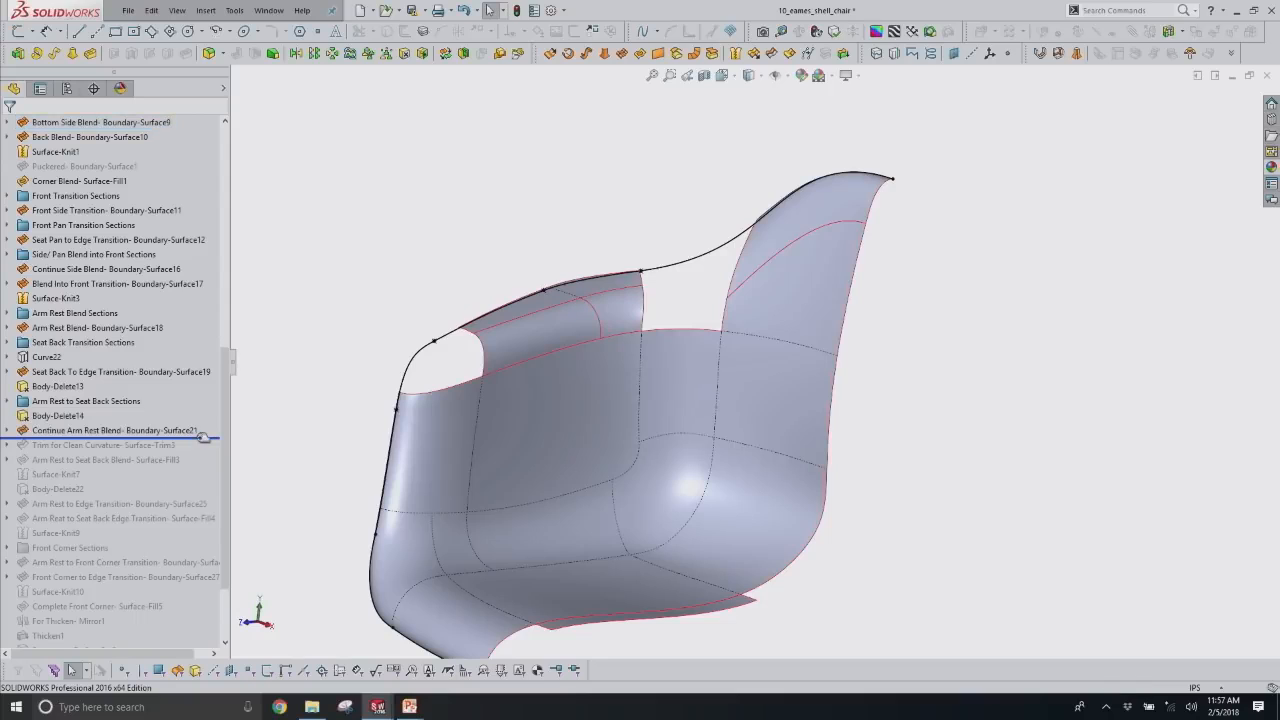
scroll(745, 350, down, 3)
click(571, 300)
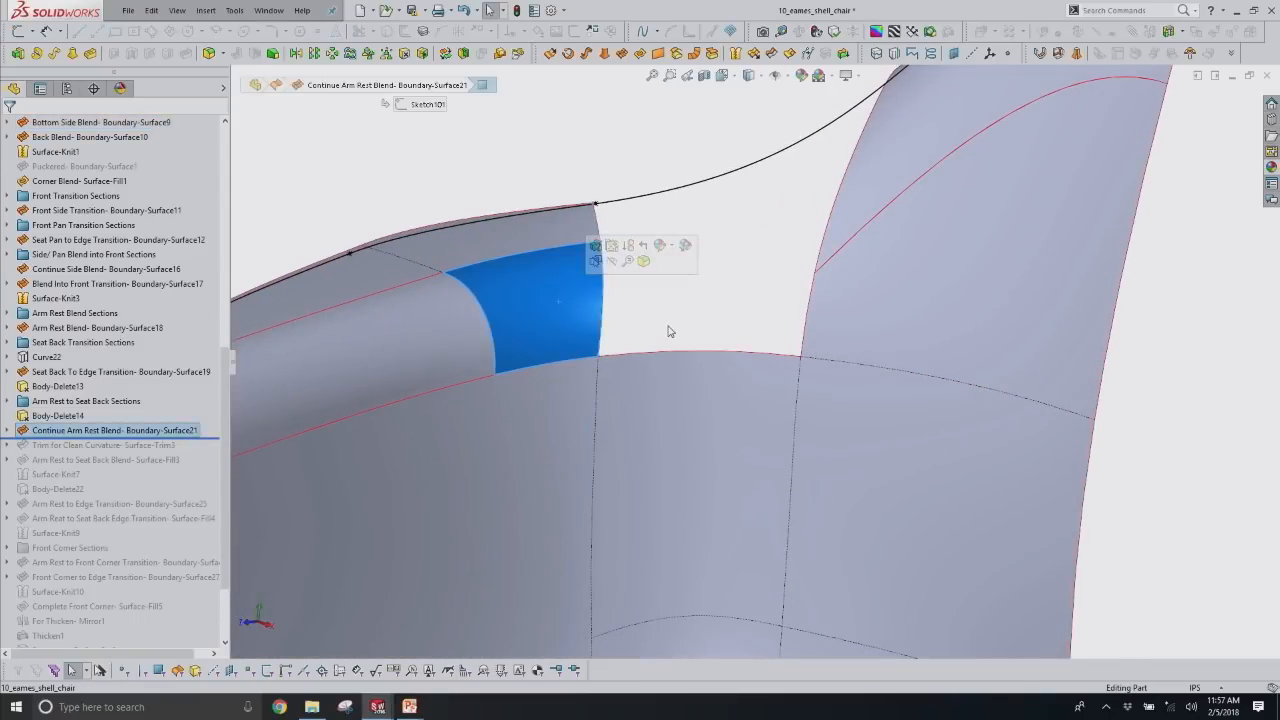
drag(212, 439, 255, 442)
scroll(825, 401, up, 2)
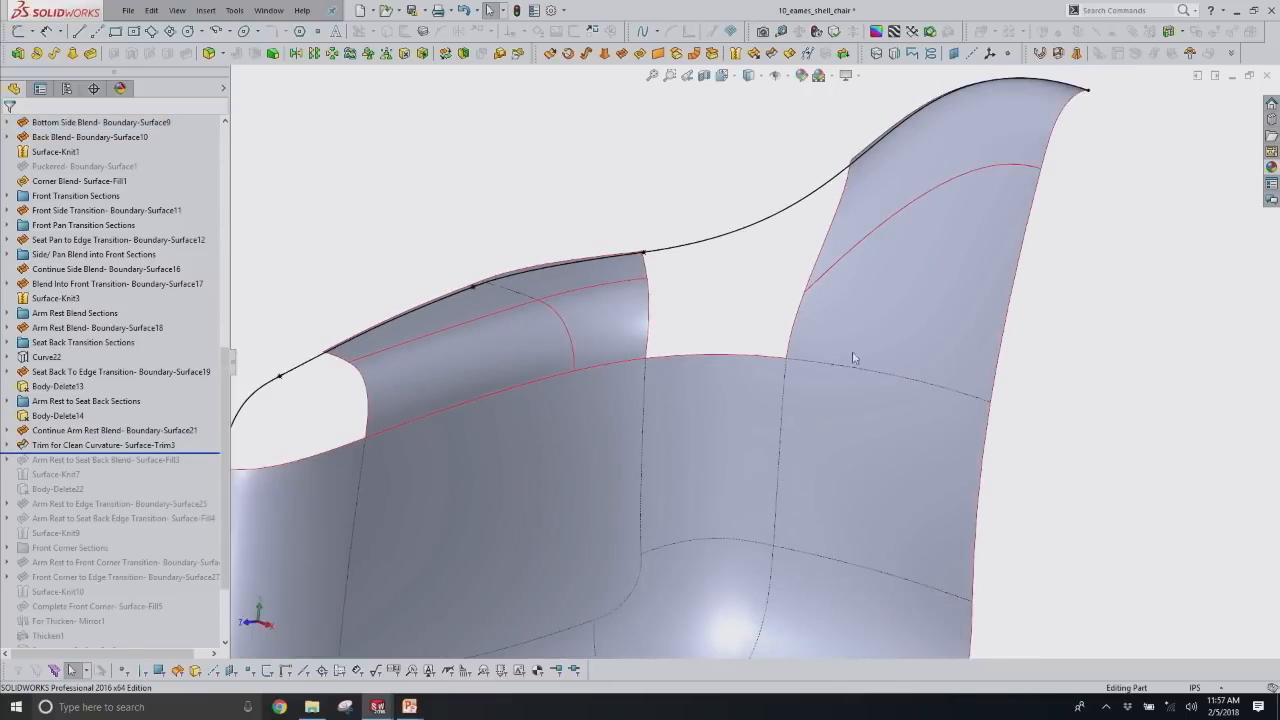
Open the Seat Back To Edge Transition surface for editing, enable curvature combs and set the mesh density to 5.
click(900, 135)
click(903, 127)
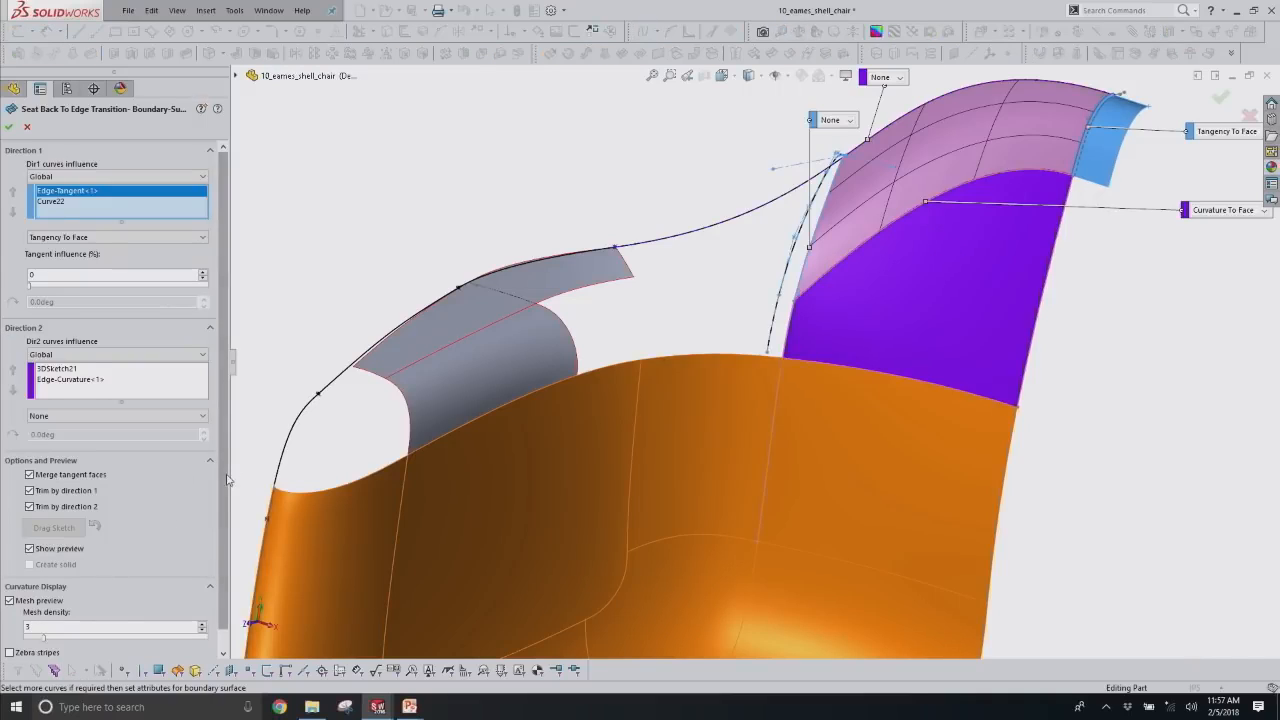
scroll(226, 490, down, 1)
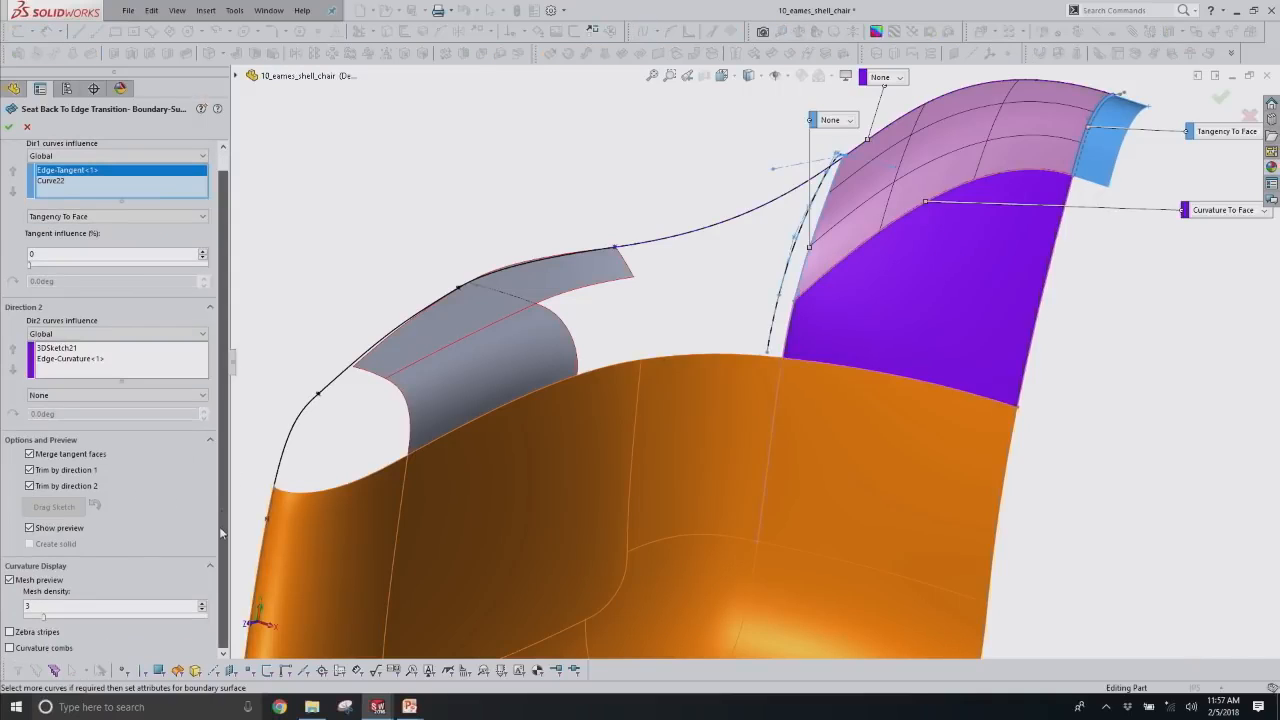
click(47, 649)
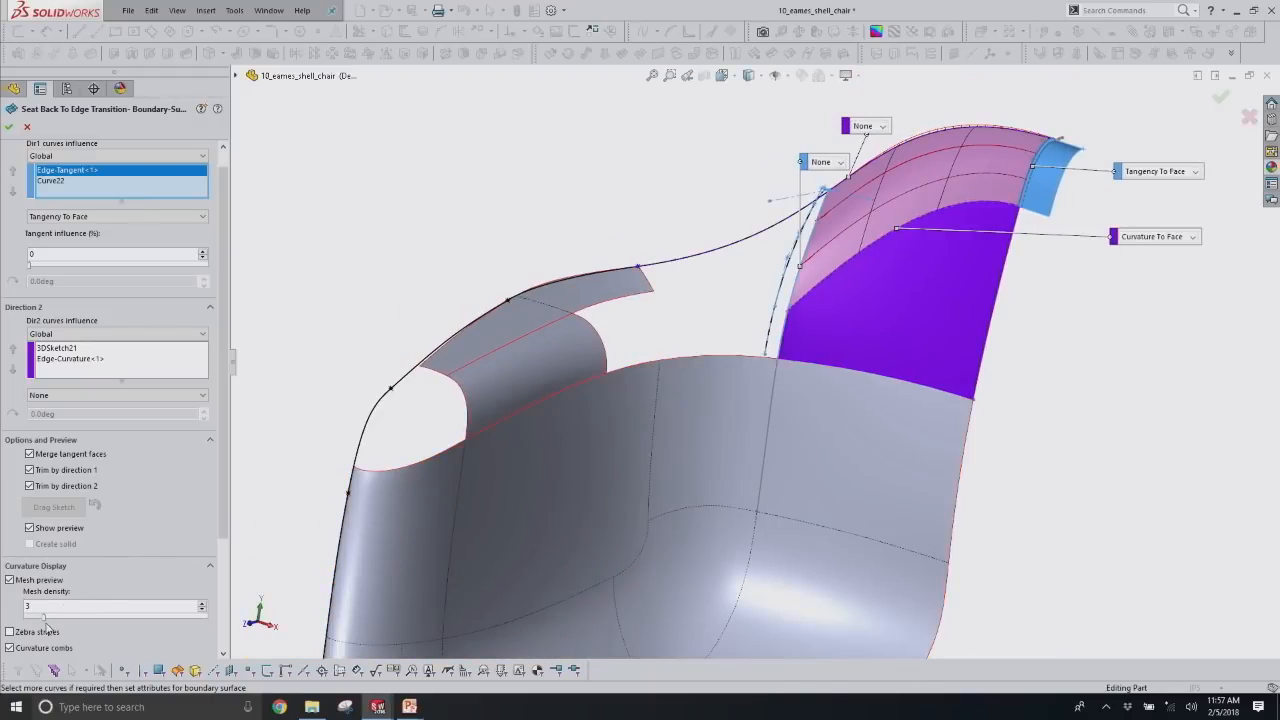
drag(44, 618, 65, 618)
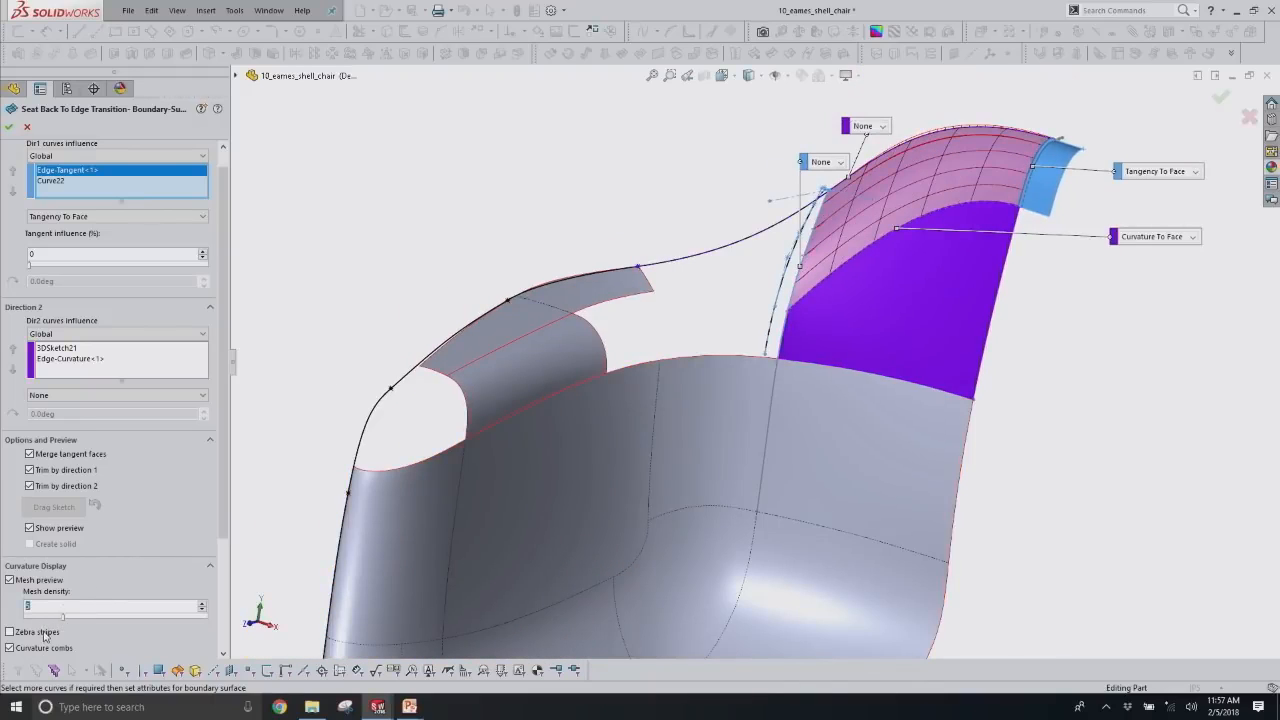
Set the curvature comb scale to 95, inspect the combs near the seat back's side edge, and cancel the edit.
scroll(76, 597, down, 3)
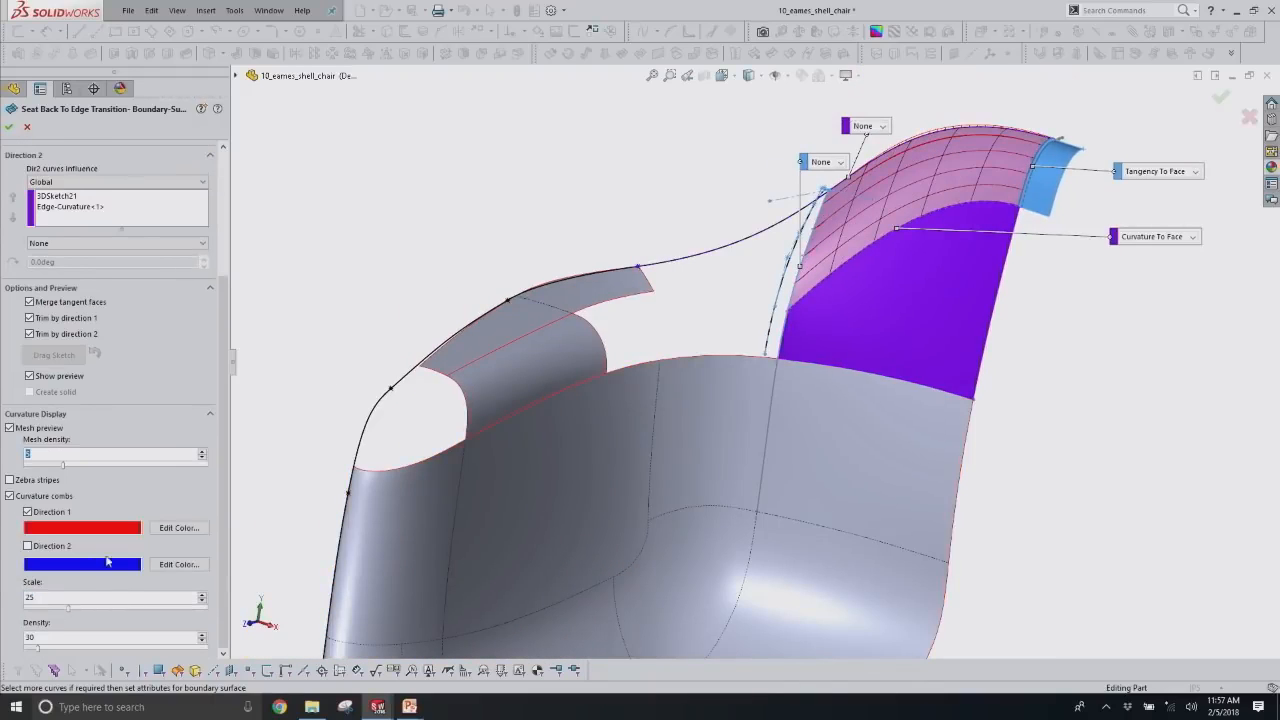
drag(69, 608, 198, 609)
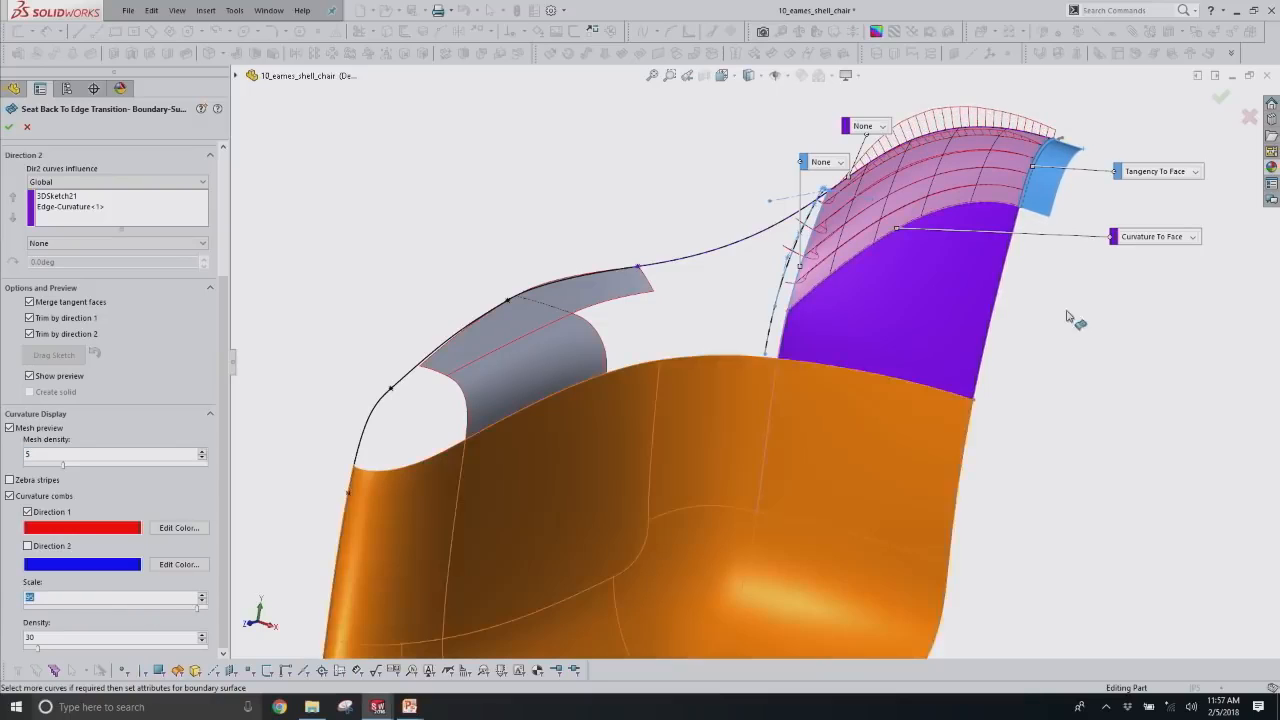
scroll(903, 247, down, 4)
scroll(767, 238, up, 1)
mouse_move(767, 238)
middle_down()
mouse_move(772, 216)
mouse_move(732, 282)
middle_up()
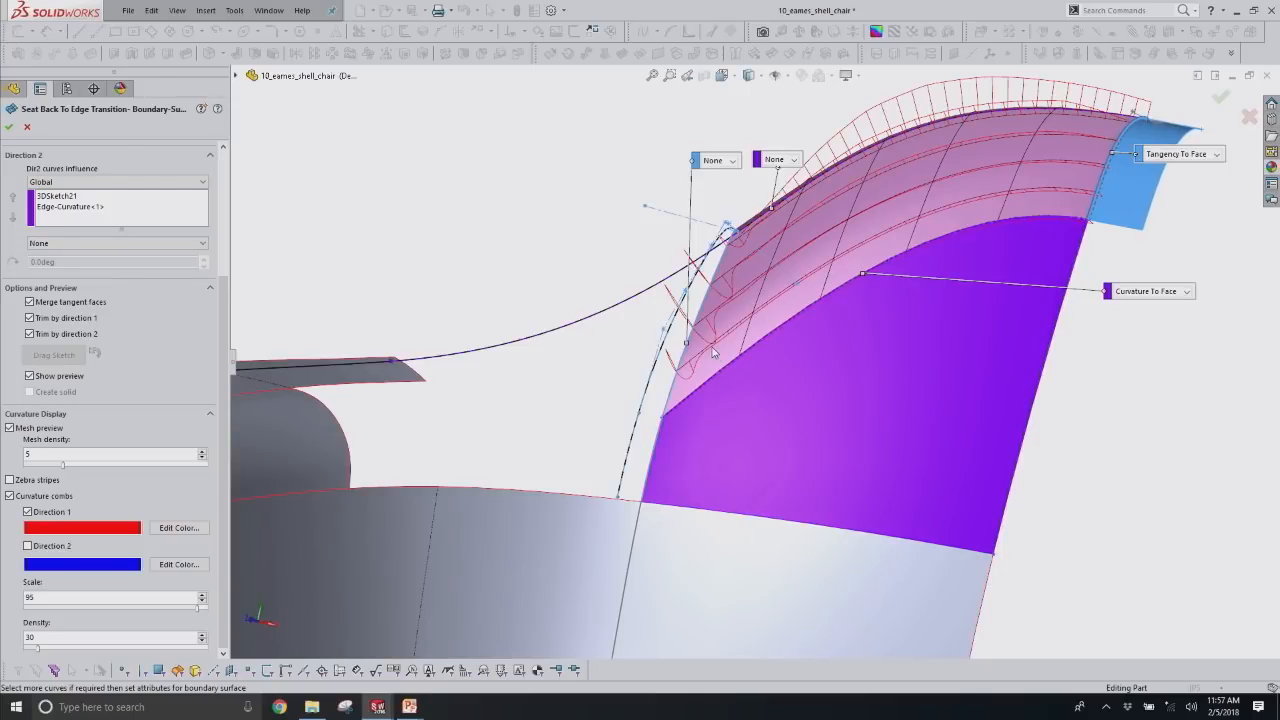
click(28, 127)
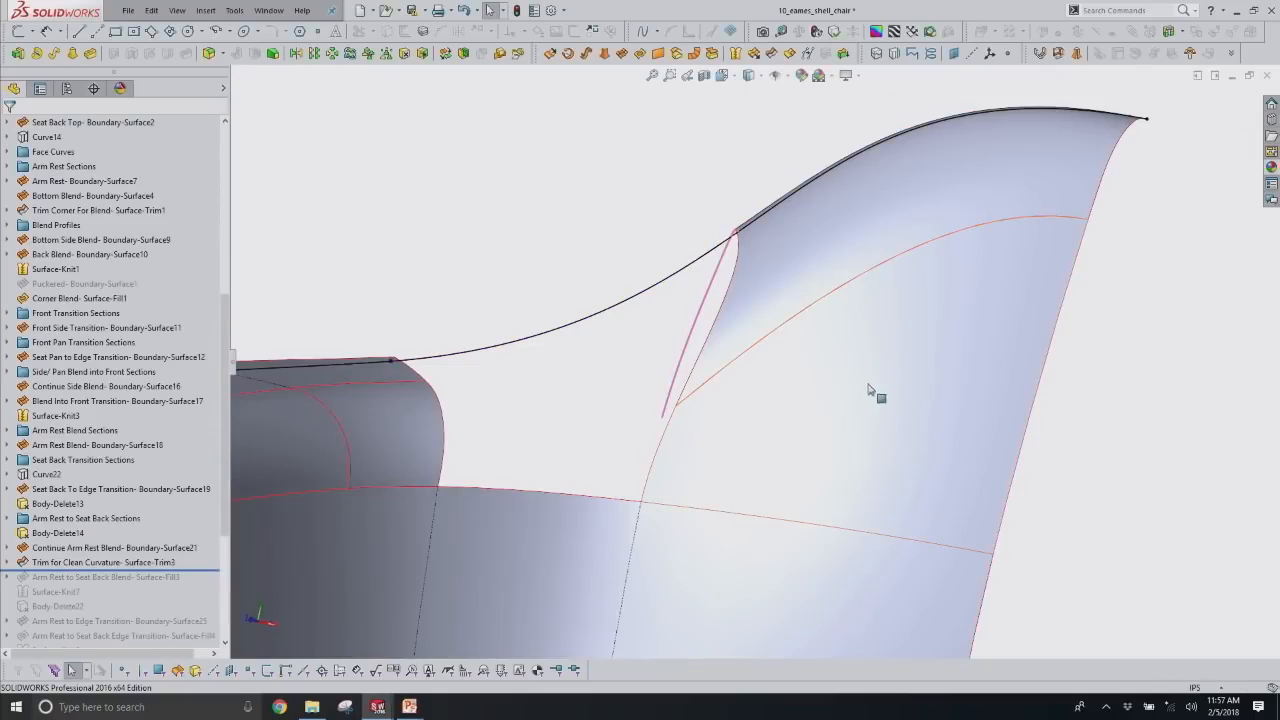
Inspect the gap between arm rest and seat back, and roll the history forward past the Arm Rest to Seat Back Blend fill.
mouse_move(805, 387)
middle_down()
mouse_move(846, 386)
mouse_move(794, 386)
mouse_move(800, 395)
middle_up()
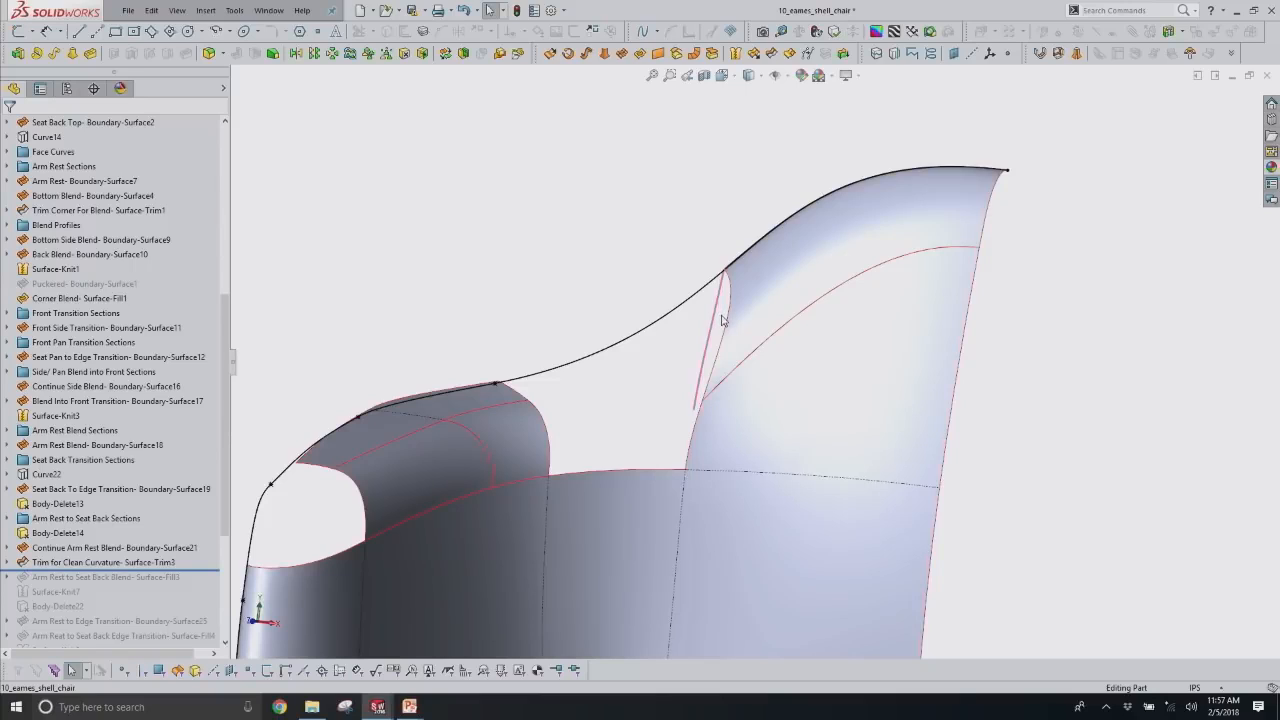
middle_drag(792, 345, 780, 402)
scroll(170, 494, down, 1)
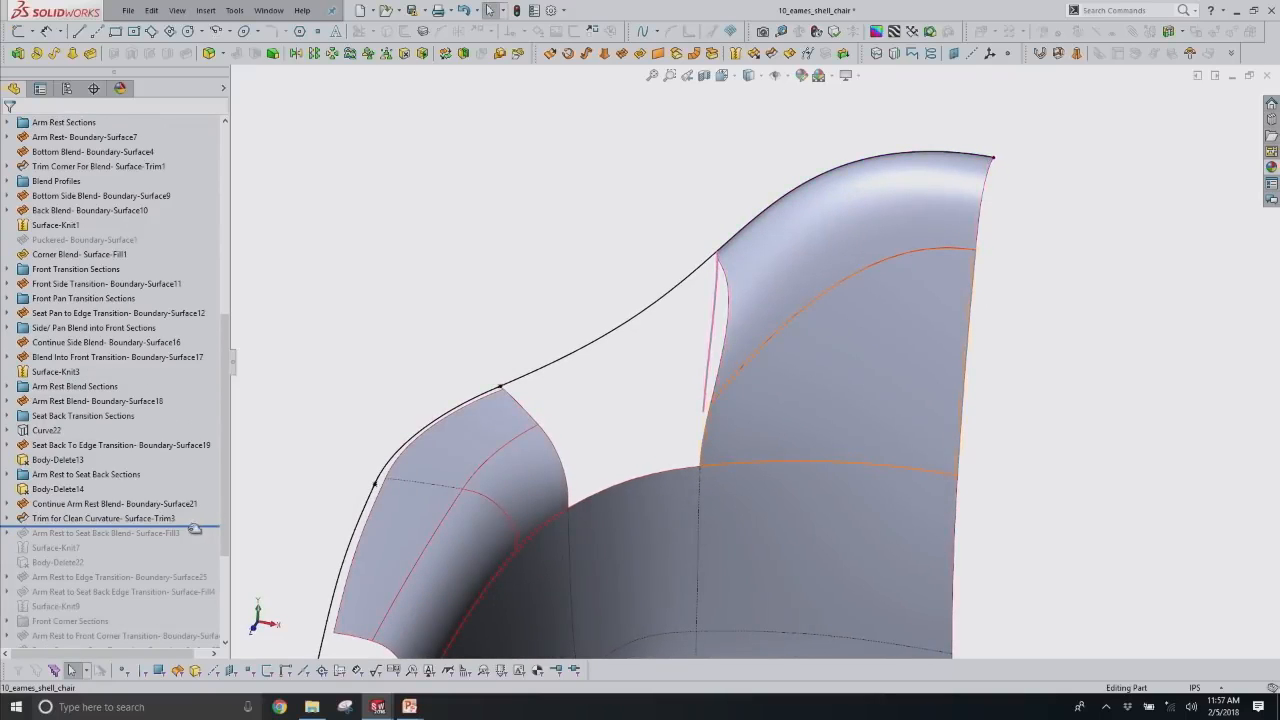
drag(195, 527, 192, 540)
Open the Arm Rest to Seat Back Blend filled surface for editing and turn off its curvature combs and mesh preview.
click(168, 533)
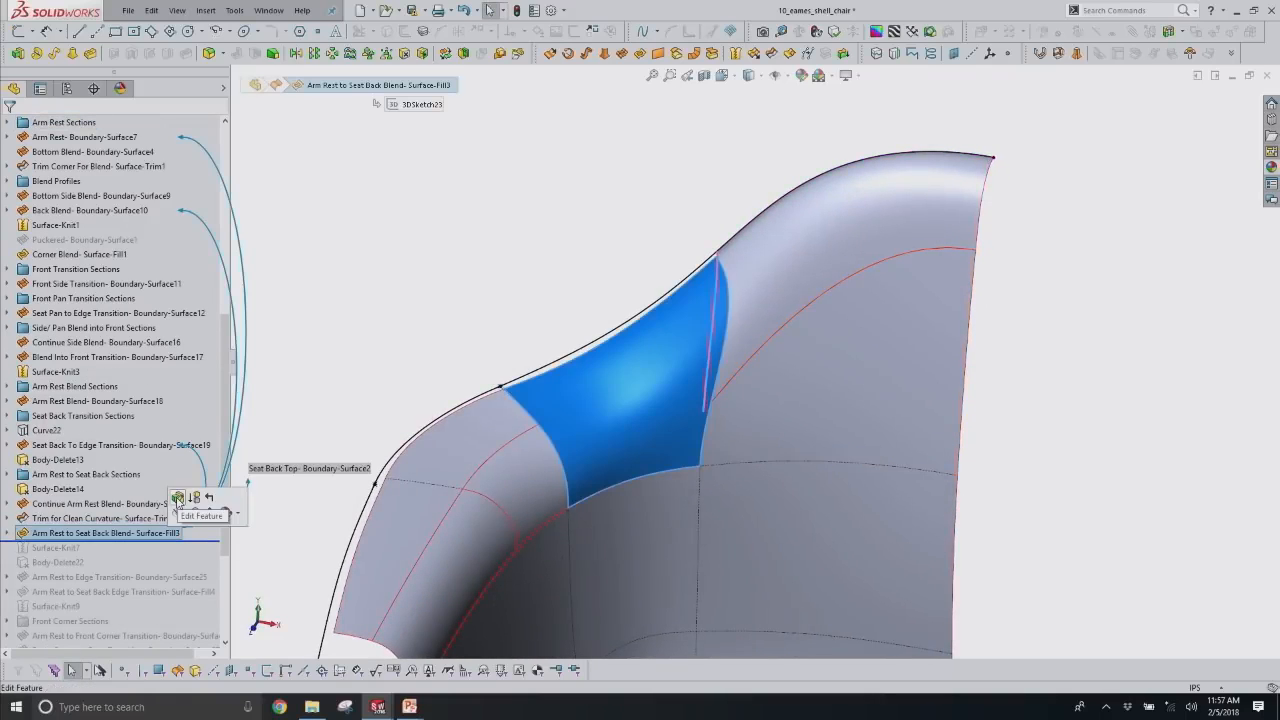
click(178, 498)
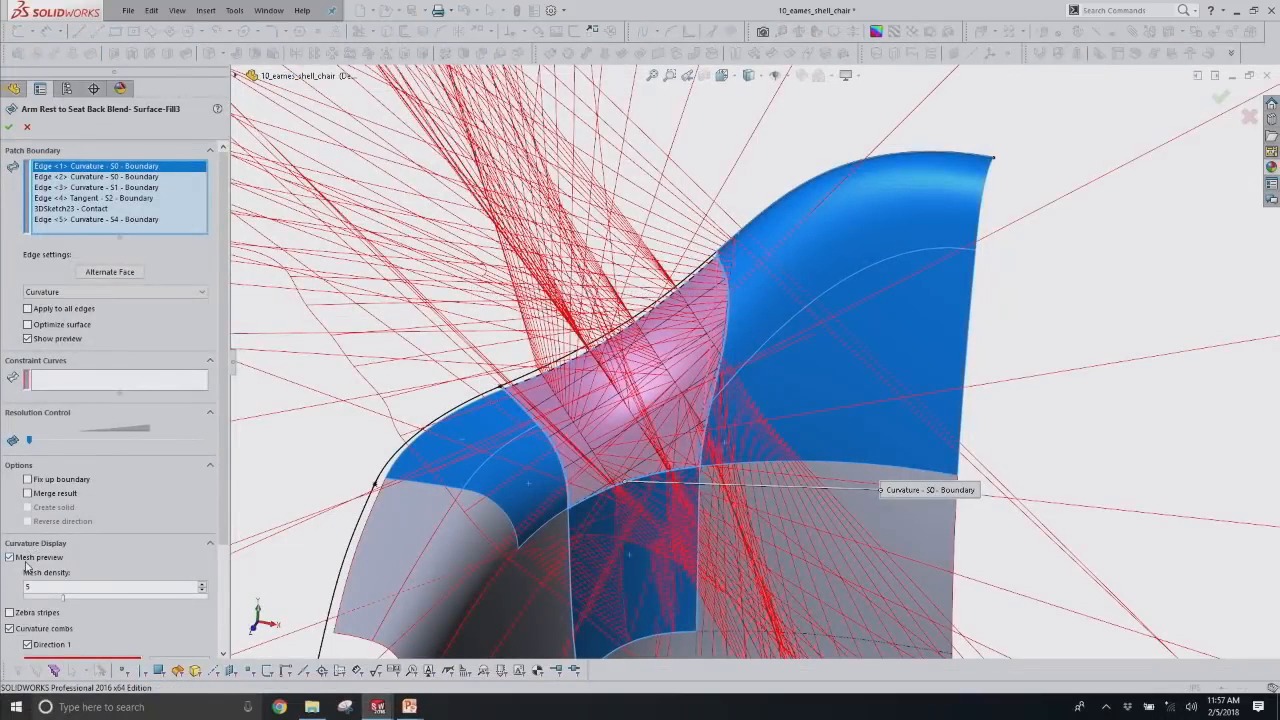
click(20, 629)
click(25, 560)
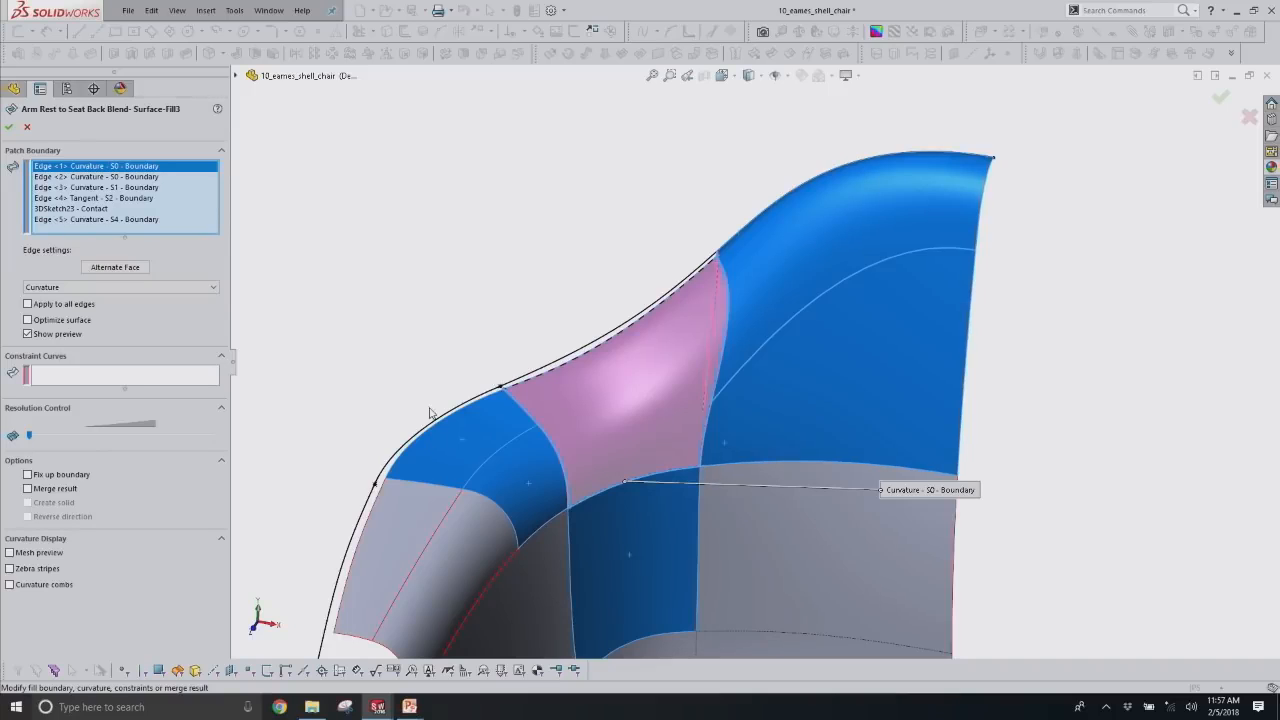
Review the edge continuity settings of the blend's patch boundary edges and exit without changes.
click(115, 177)
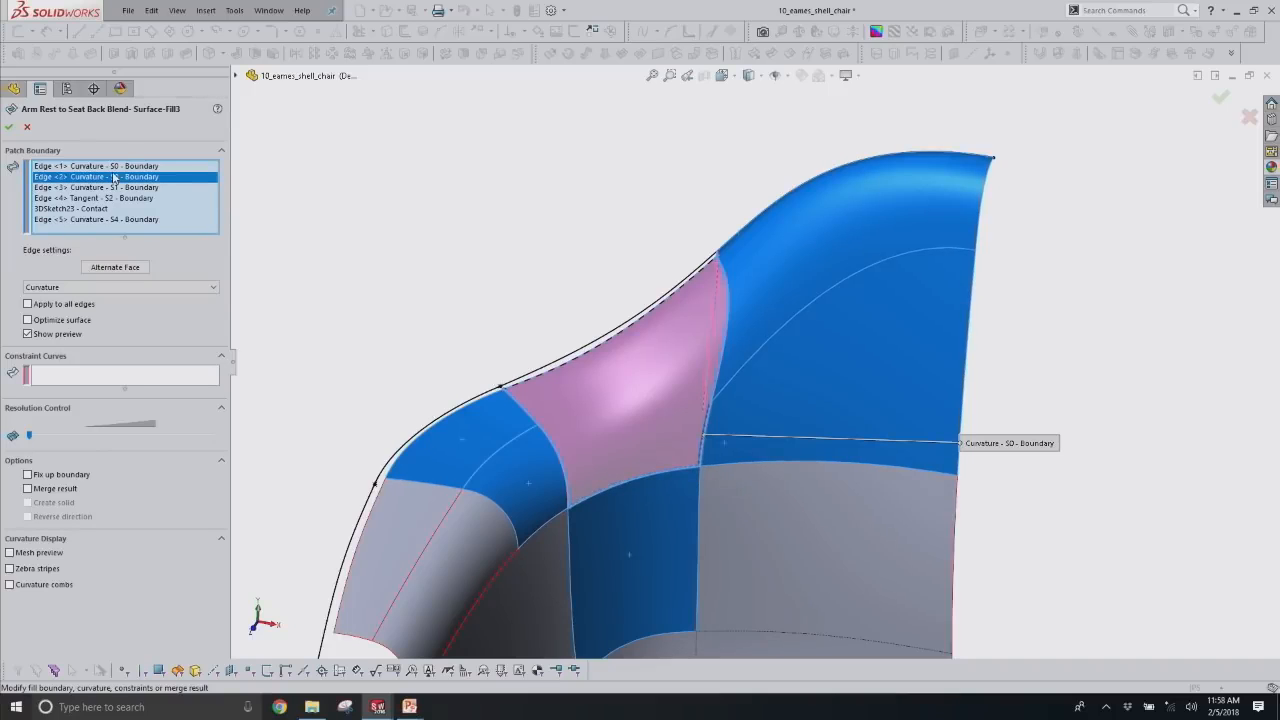
click(118, 187)
click(118, 198)
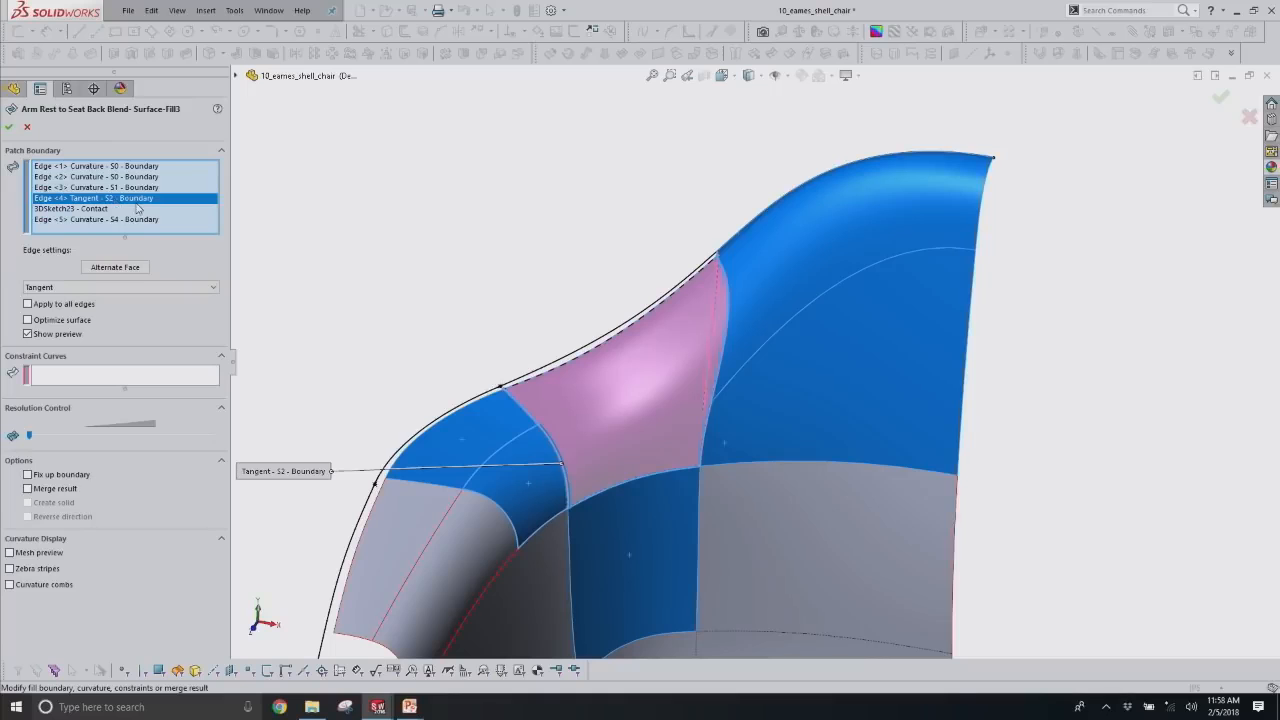
click(27, 128)
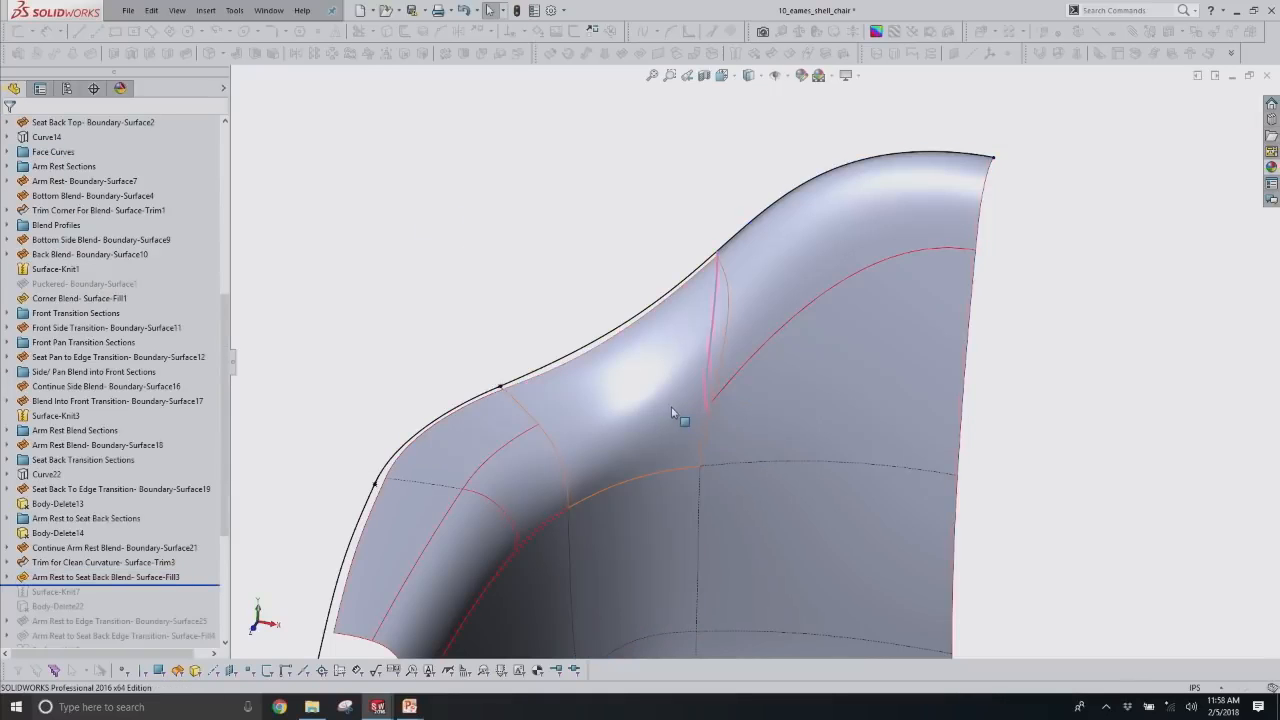
Roll the feature history forward to just after the Arm Rest to Seat Back Edge Transition filled surface.
scroll(664, 472, up, 1)
scroll(663, 473, up, 4)
middle_drag(663, 473, 581, 441)
scroll(581, 441, down, 4)
scroll(510, 425, down, 2)
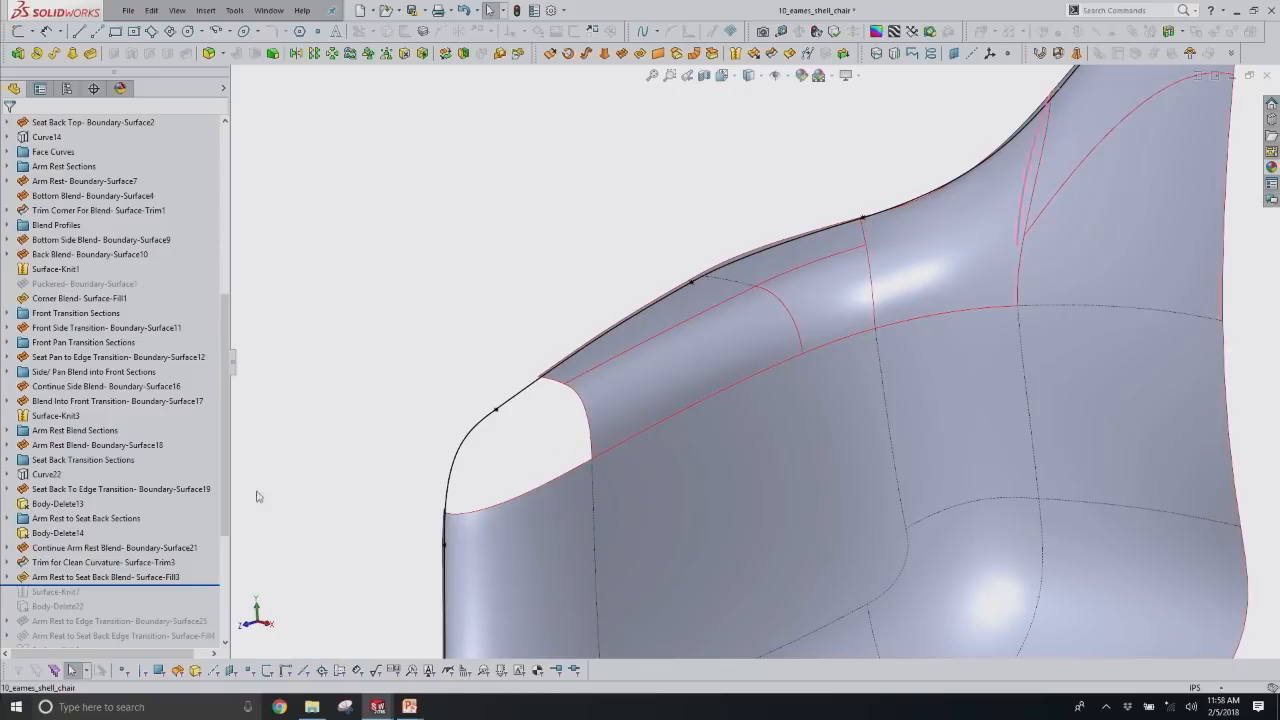
scroll(67, 484, down, 3)
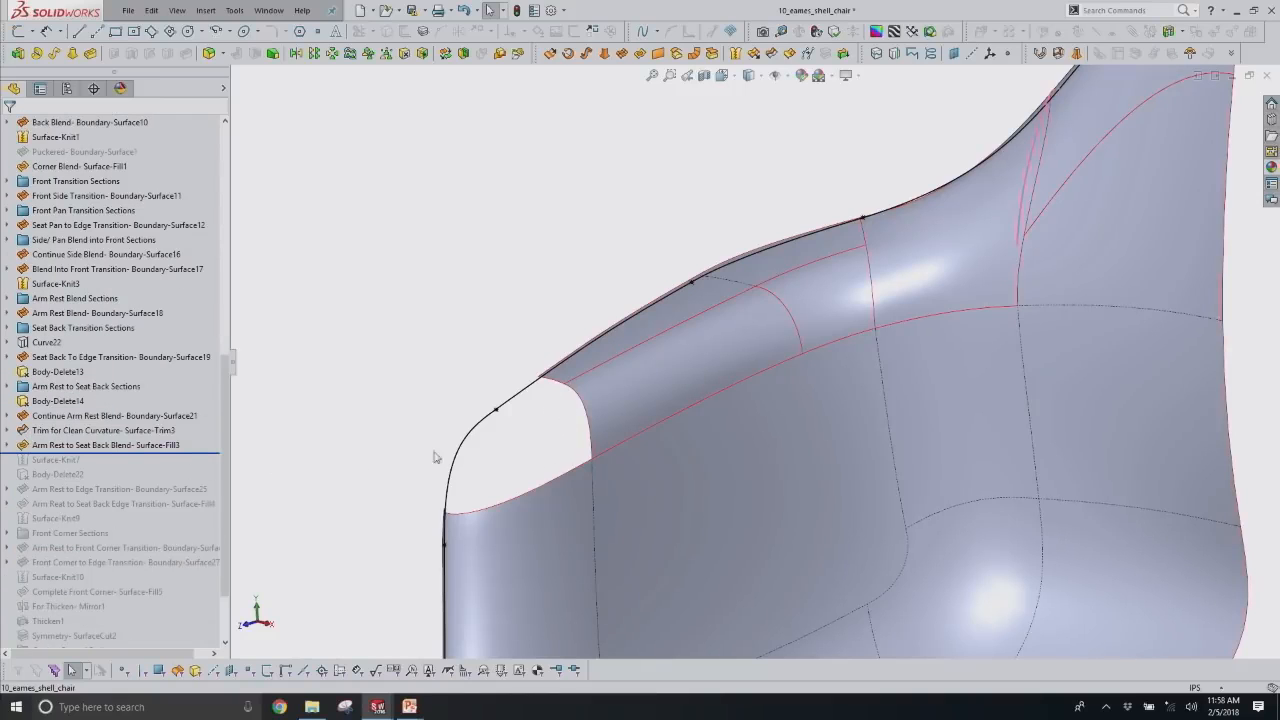
drag(198, 452, 194, 512)
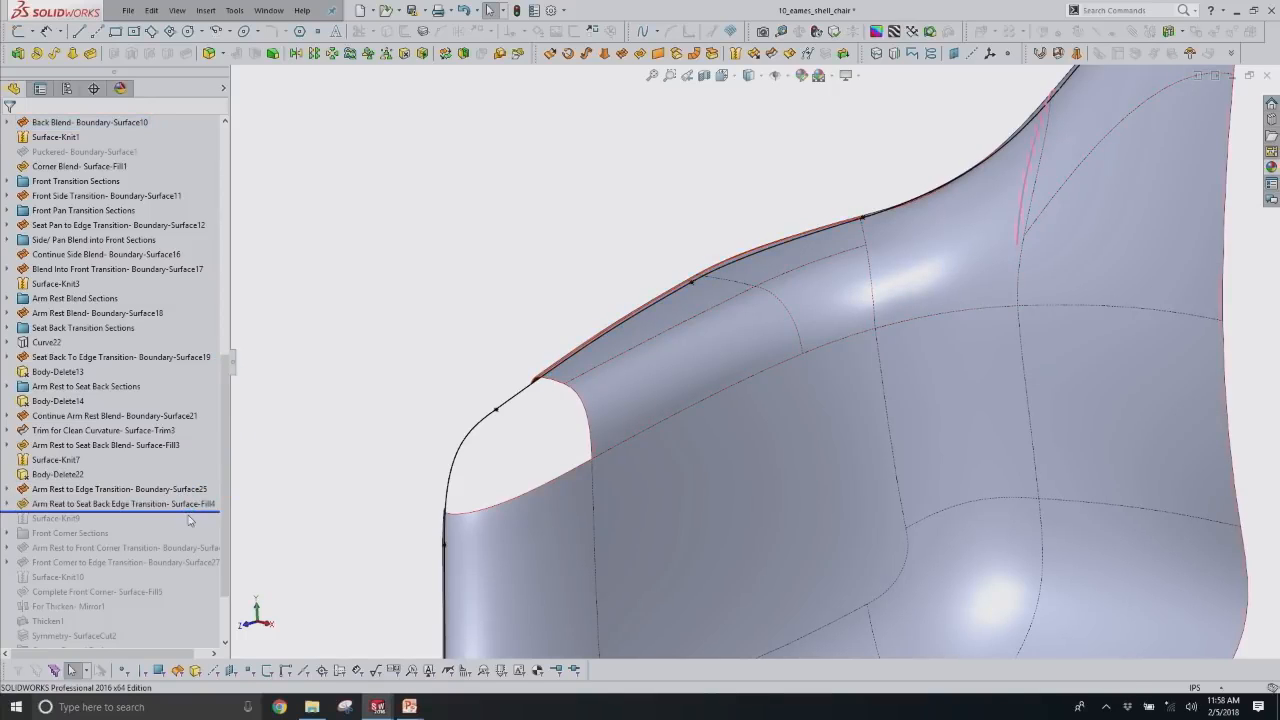
Roll the history forward past the Arm Rest to Front Corner Transition surface and select that face for inspection.
scroll(189, 520, down, 2)
drag(182, 424, 177, 468)
click(537, 400)
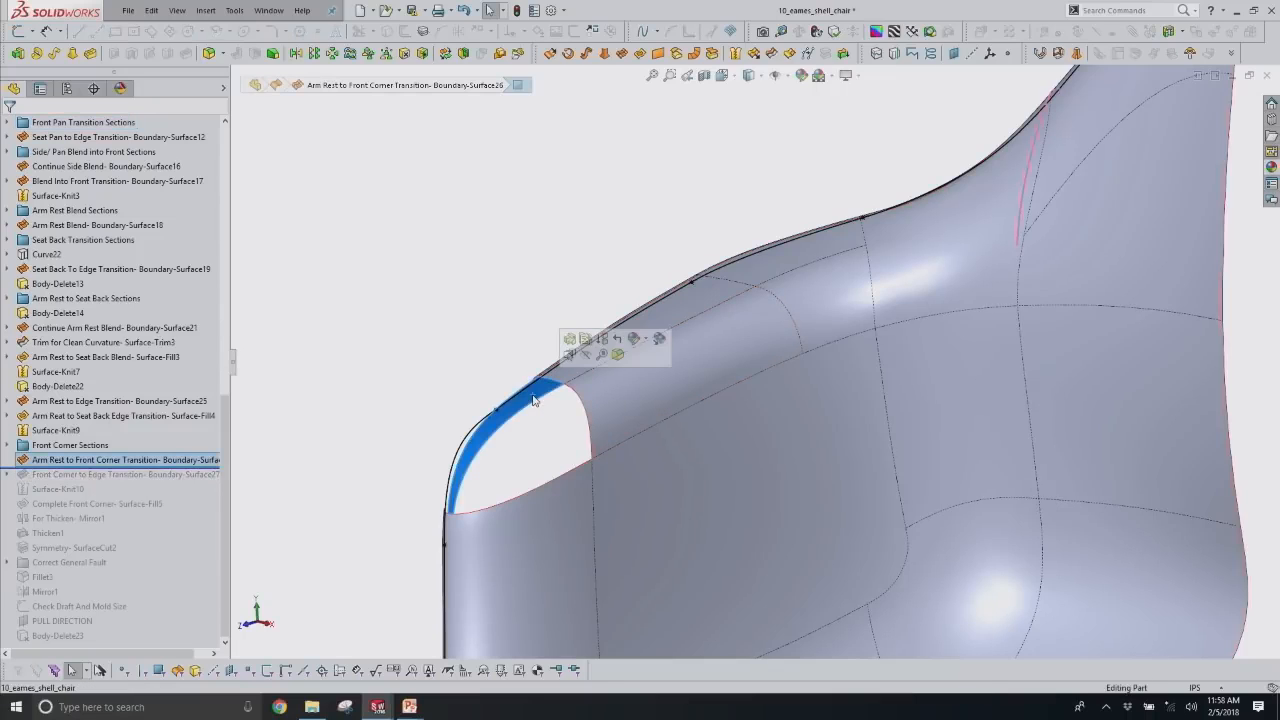
Roll the history forward past the Complete Front Corner fill, review its patch boundary settings and close them without changes.
drag(204, 468, 200, 504)
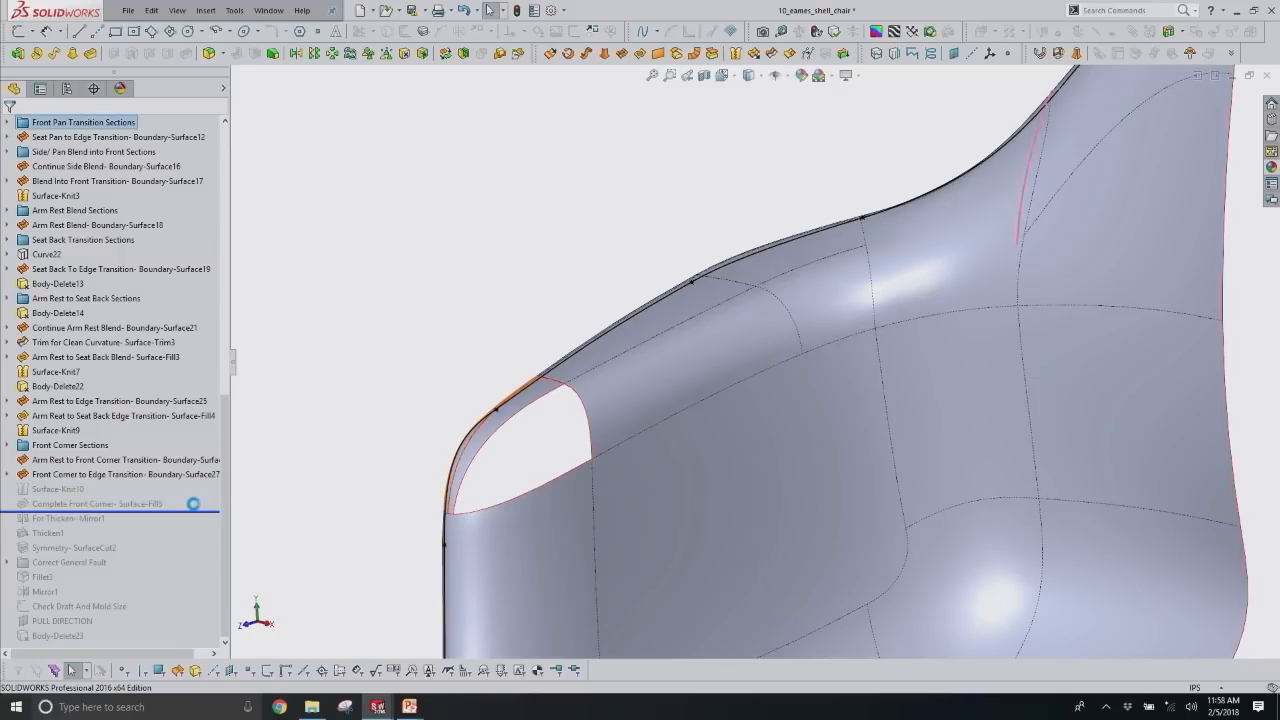
click(150, 504)
click(157, 466)
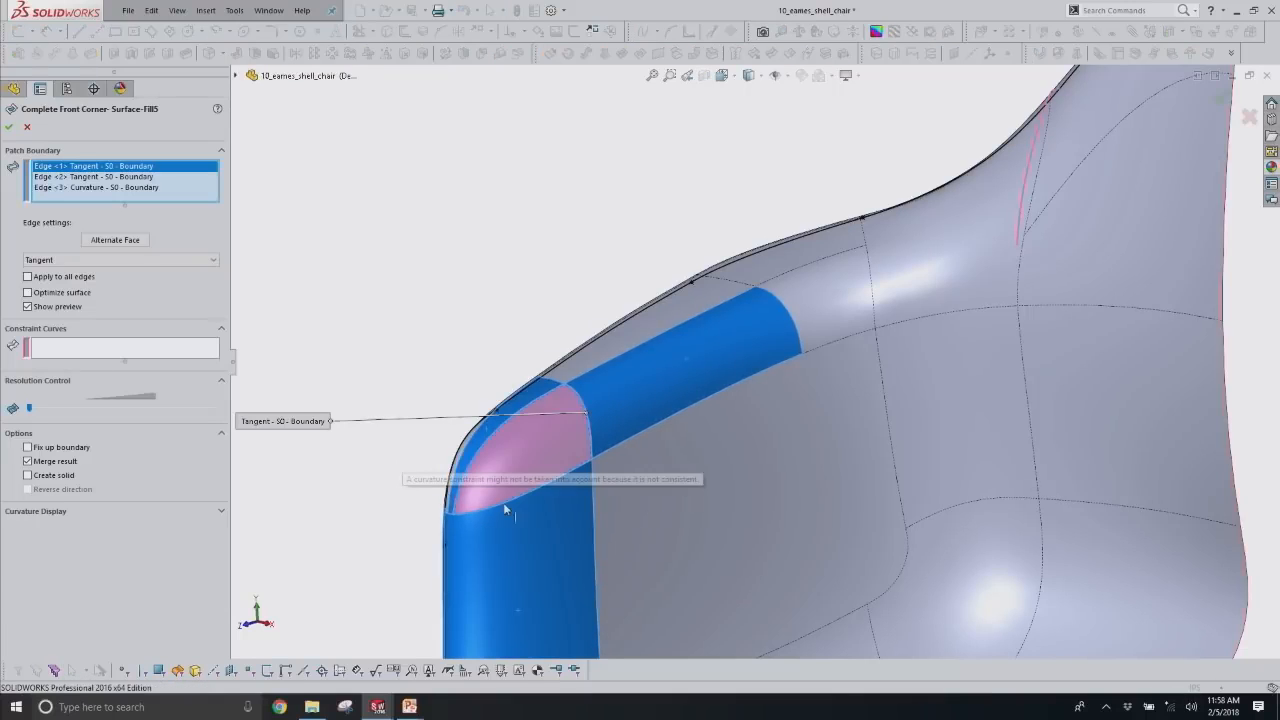
click(35, 130)
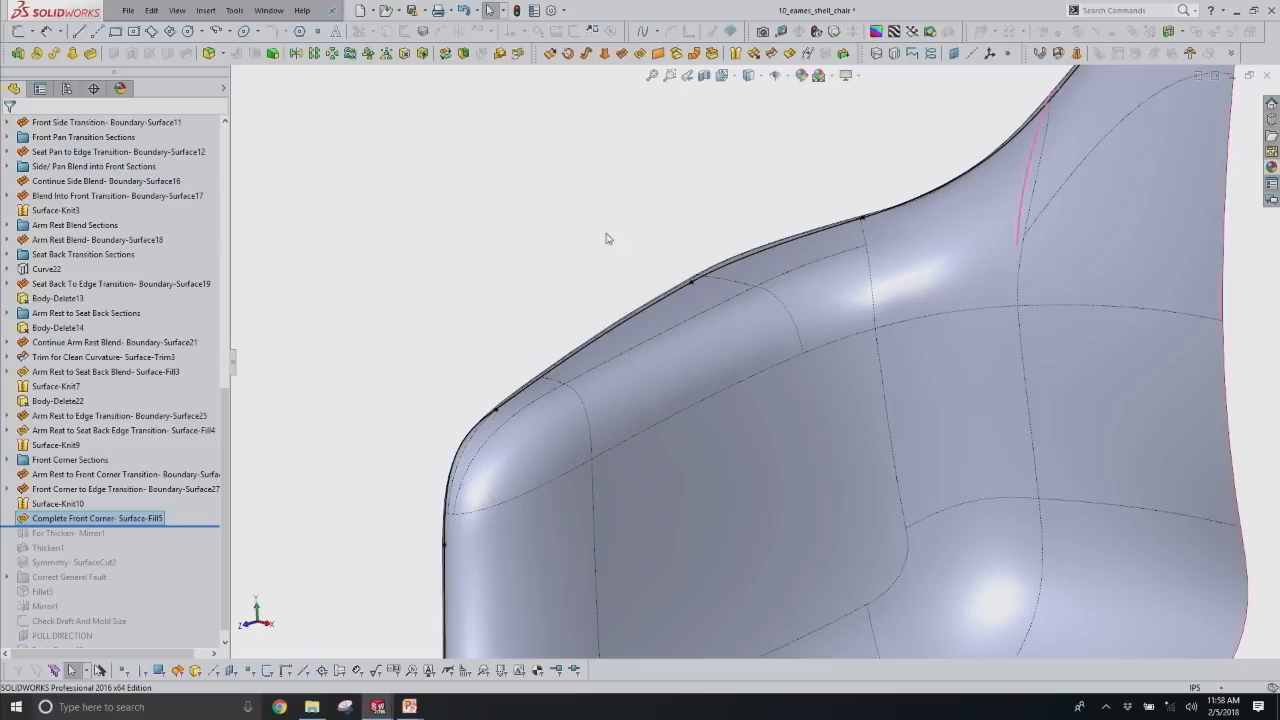
Roll the feature history forward past the For Thicken mirror and the Thicken1 feature, viewing the whole shell.
scroll(718, 389, up, 5)
scroll(90, 480, down, 1)
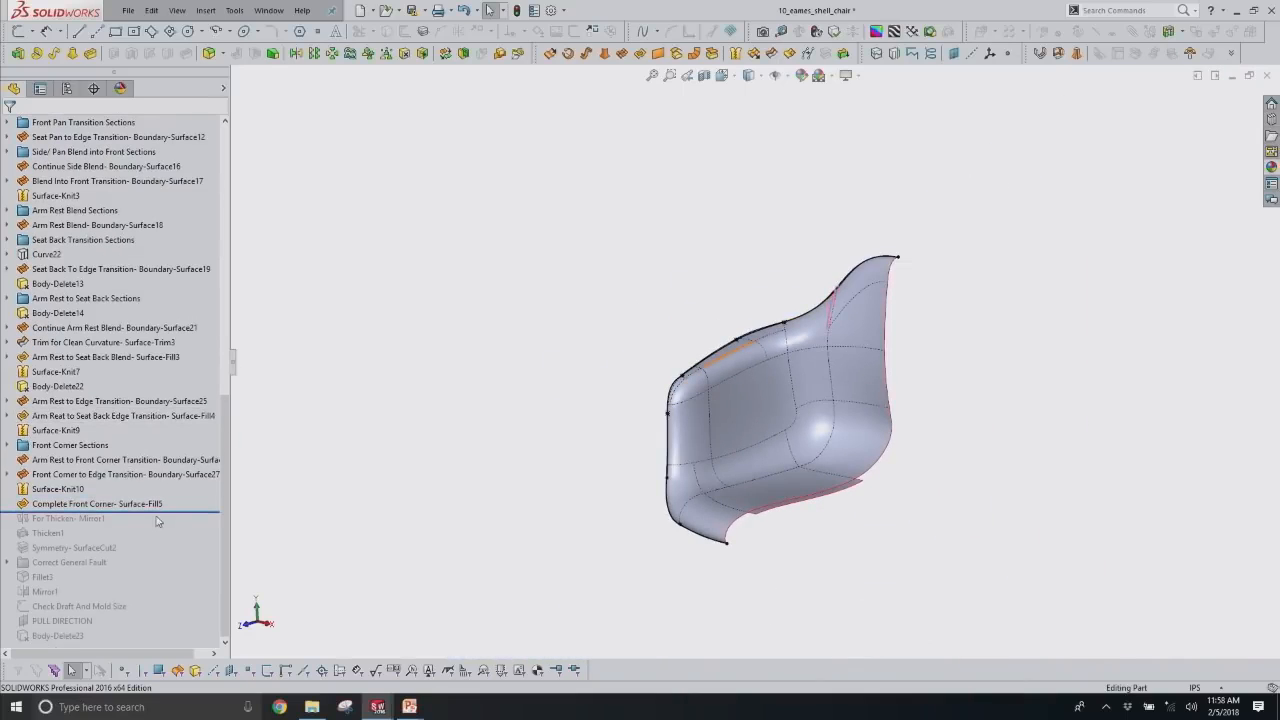
drag(162, 512, 153, 527)
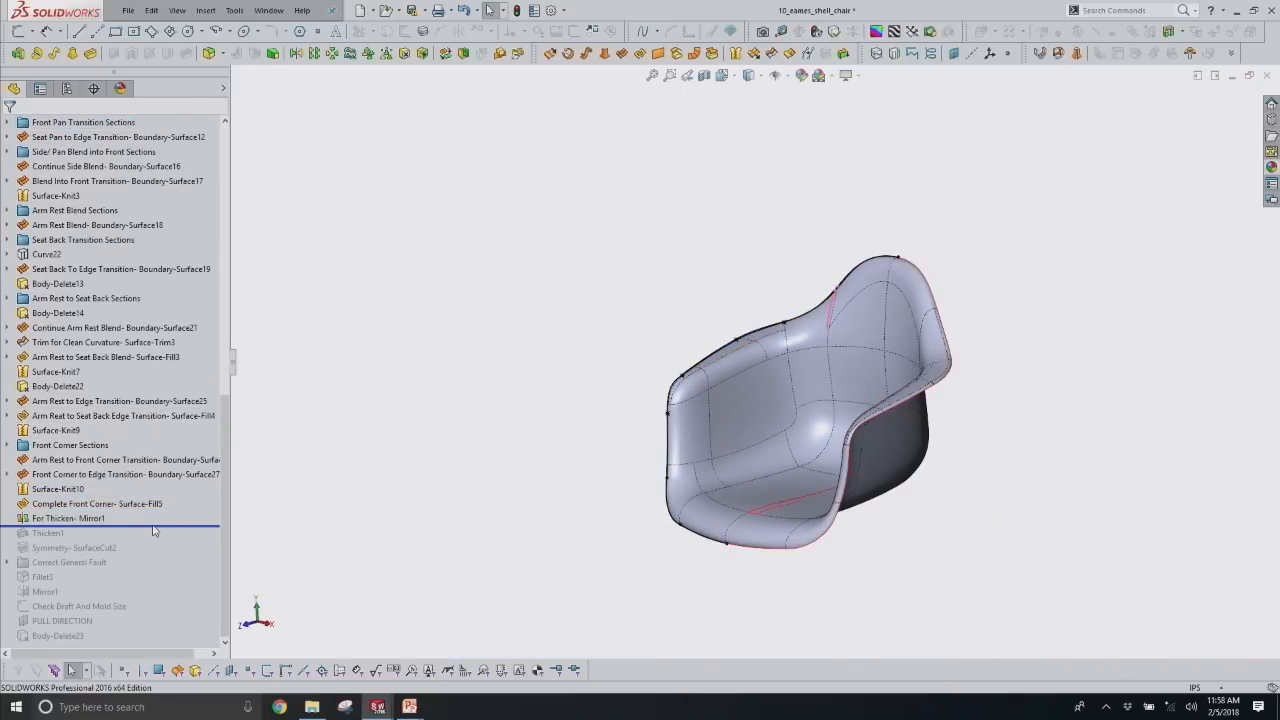
drag(161, 527, 153, 542)
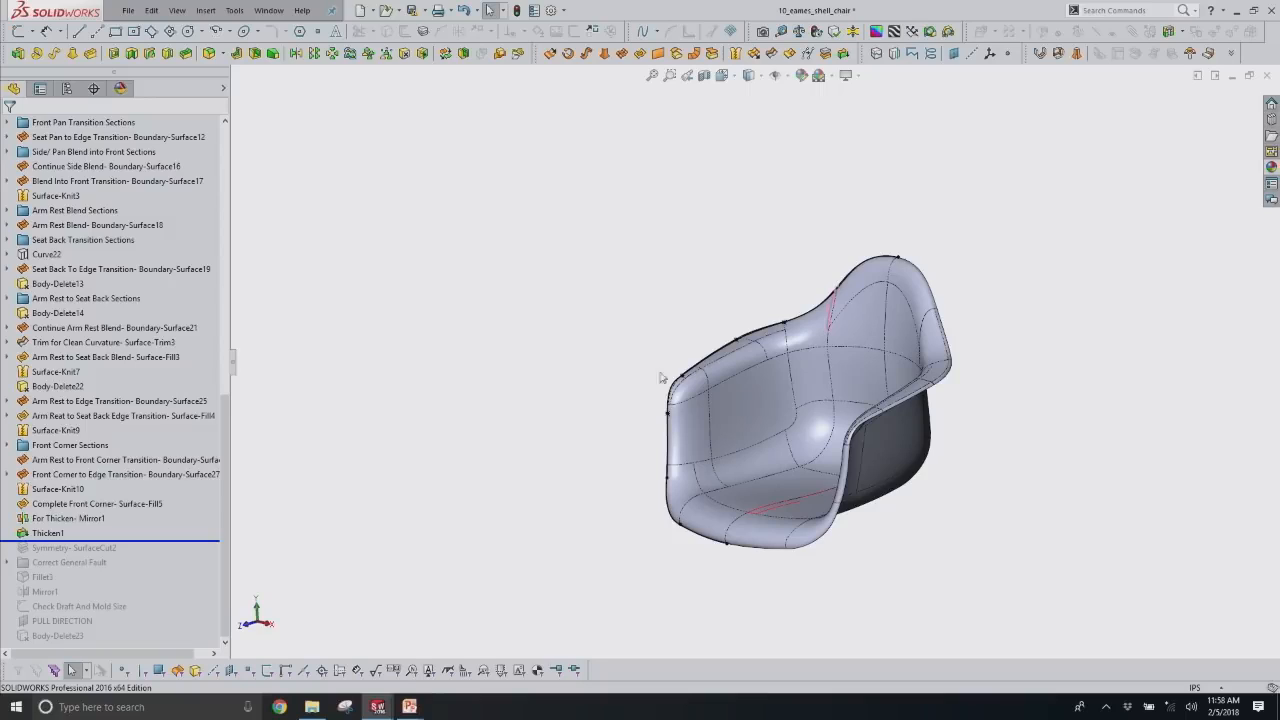
Run a stringent solid/surface check on all solids and surfaces of the thickened shell and highlight the reported general fault.
click(835, 32)
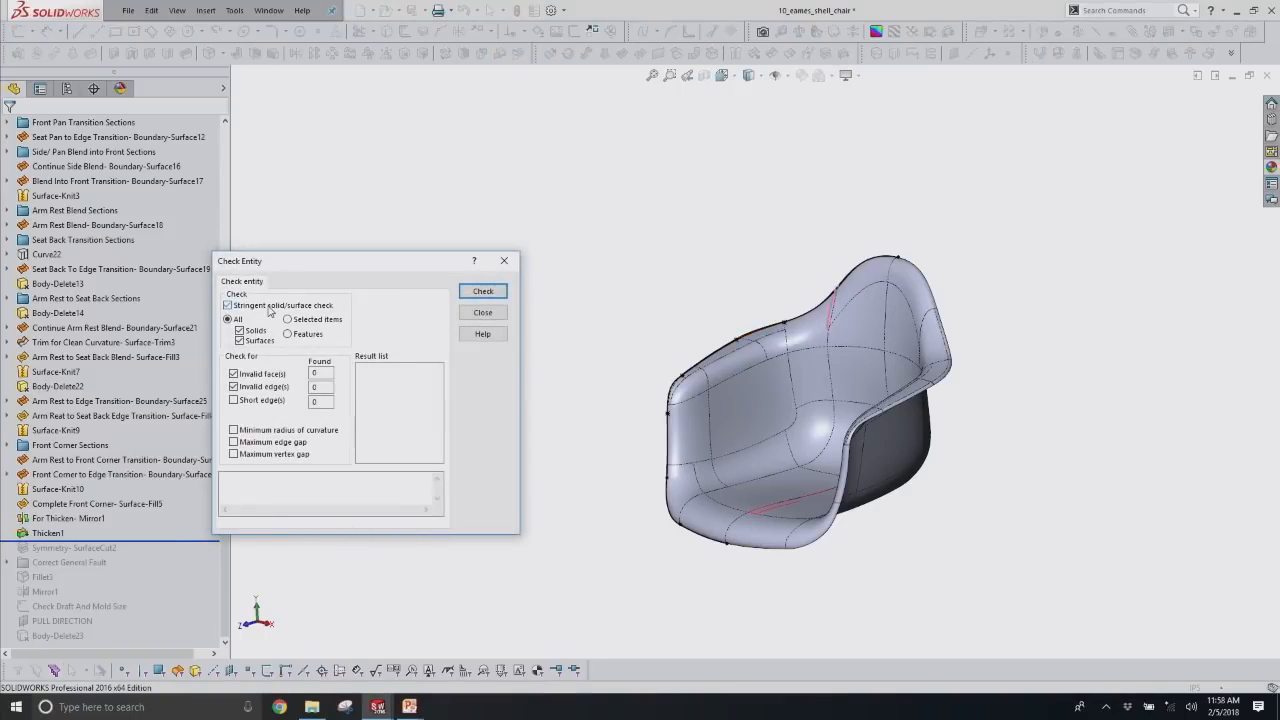
click(470, 292)
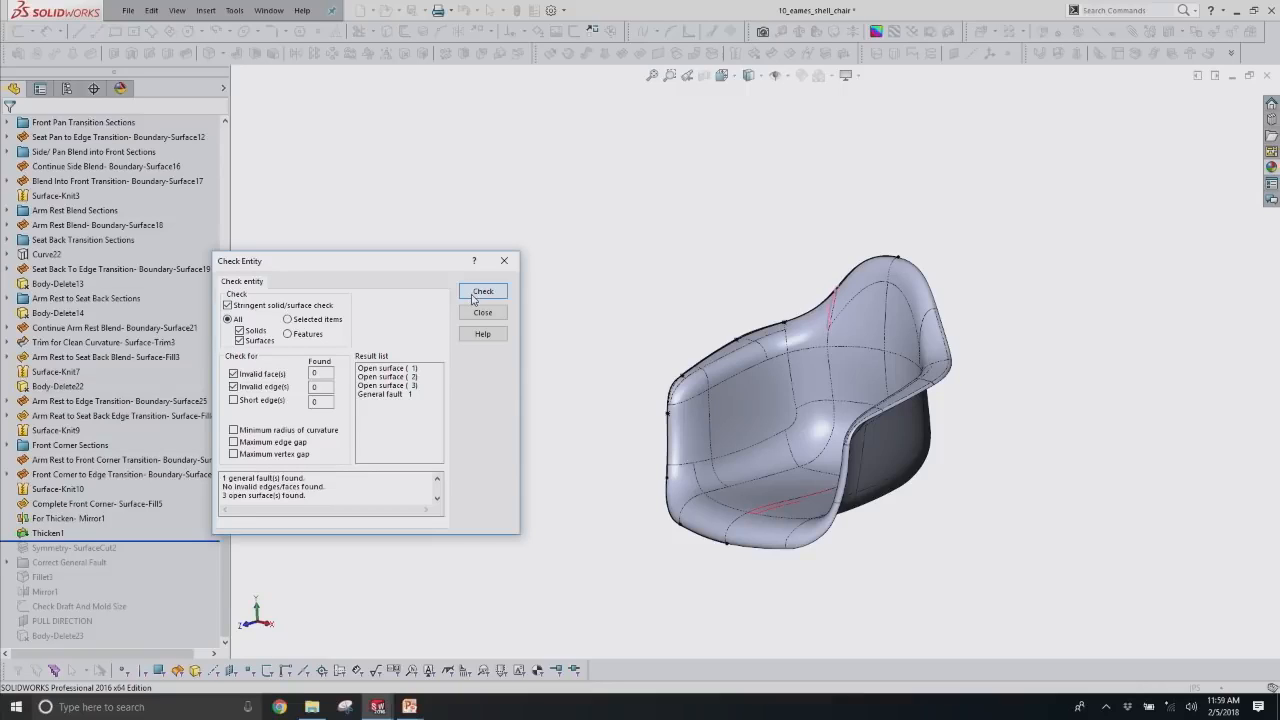
click(390, 395)
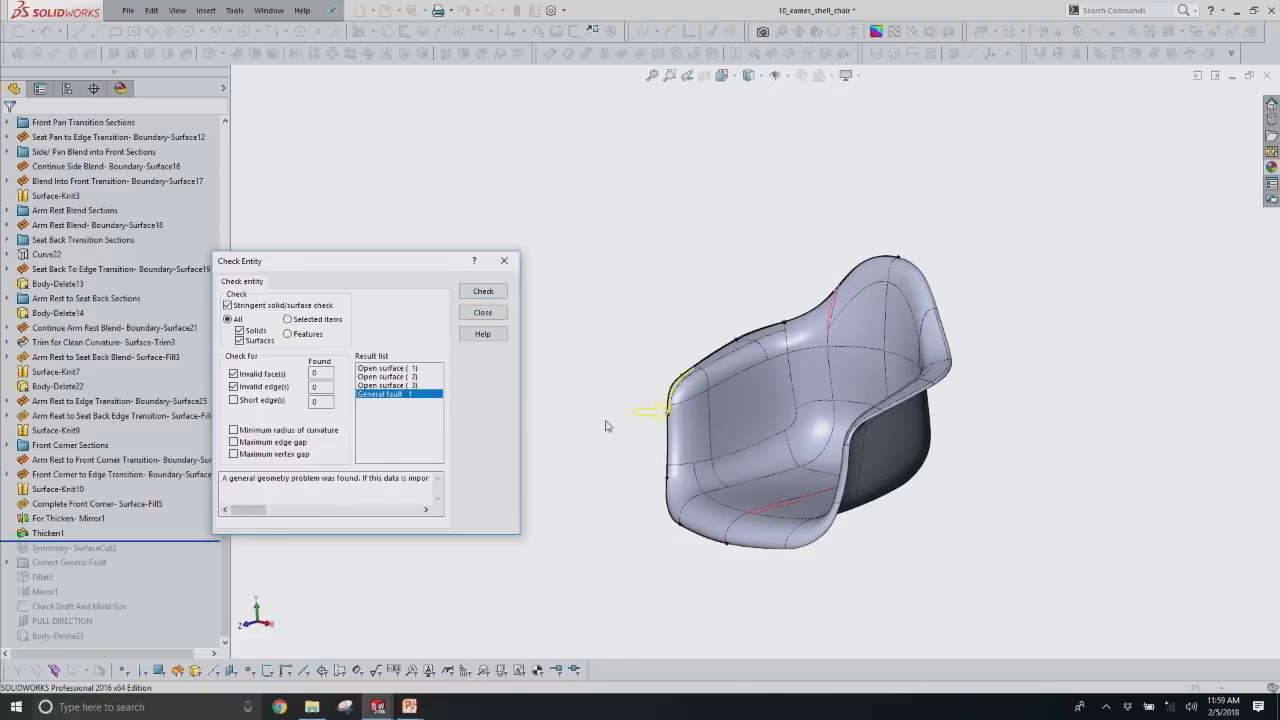
Examine the highlighted general fault up close along the arm rest's front corner edge and close the entity check.
scroll(686, 408, down, 5)
middle_drag(657, 405, 787, 213)
scroll(735, 478, up, 2)
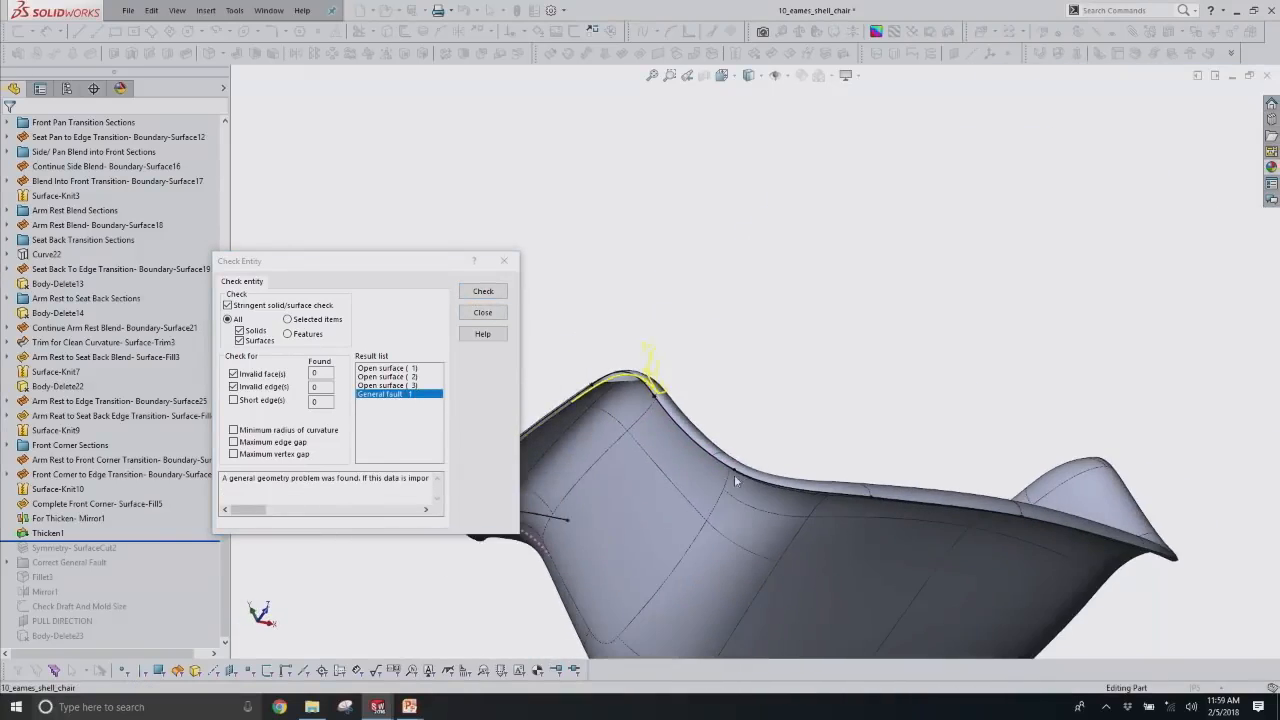
scroll(734, 474, down, 6)
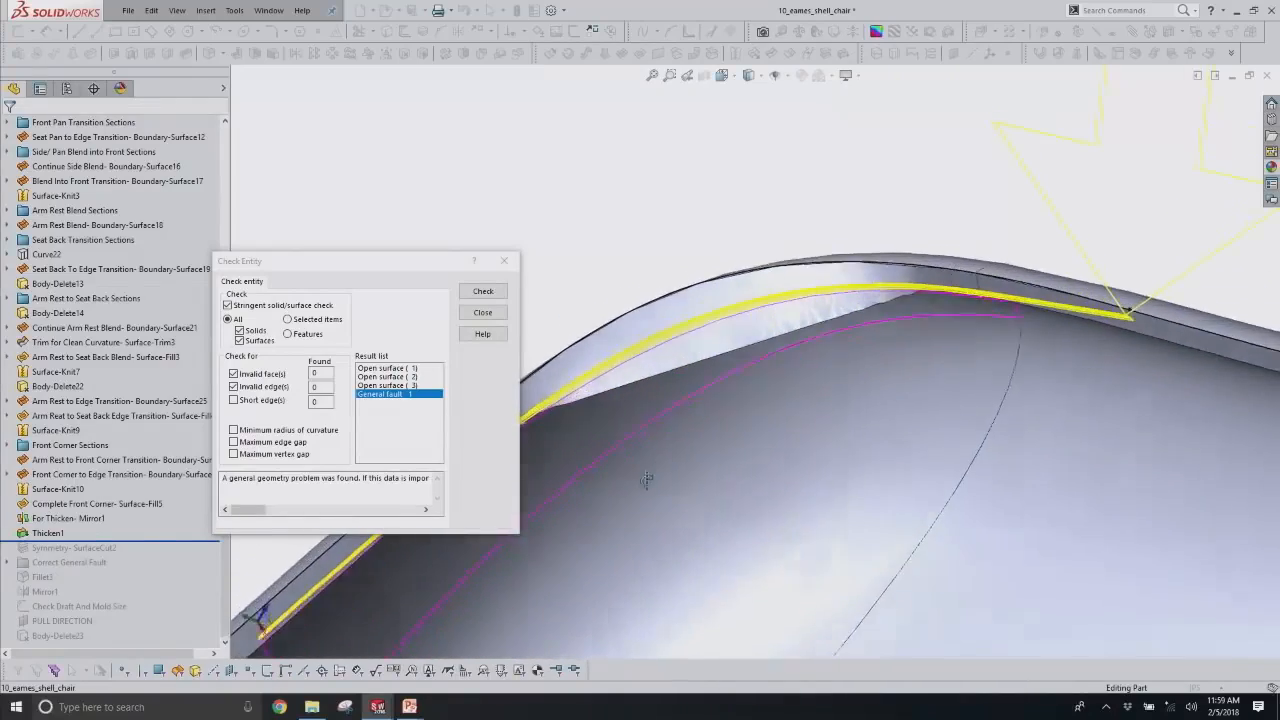
middle_drag(646, 480, 660, 300)
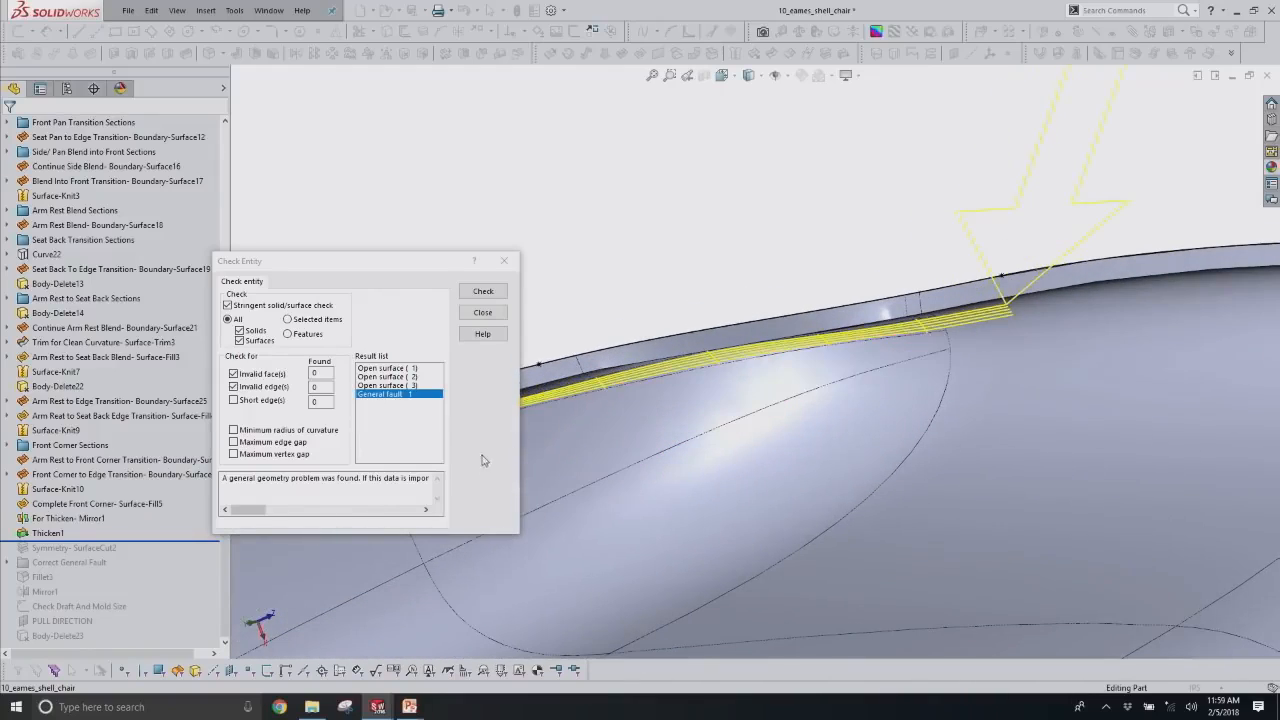
click(484, 314)
Repeat the entity check on all bodies without the stringent option, highlight the general fault at the front corner, and close the check.
middle_drag(650, 430, 829, 491)
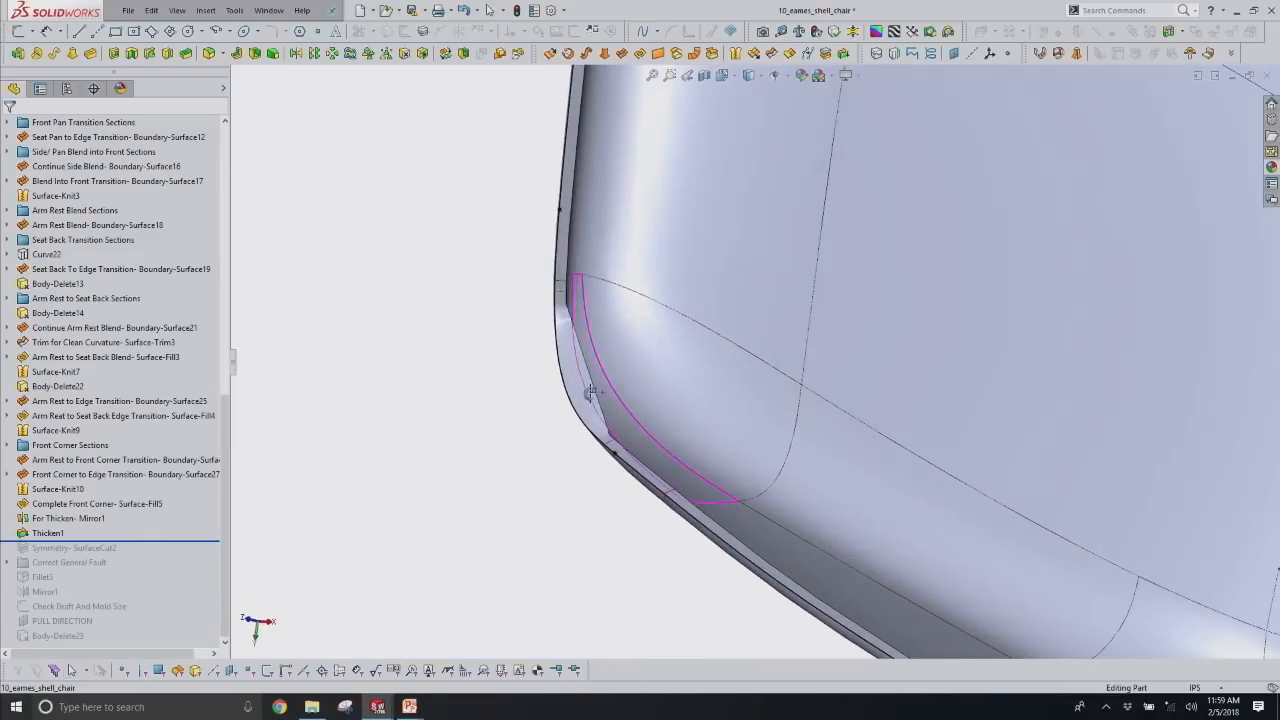
click(834, 31)
click(483, 291)
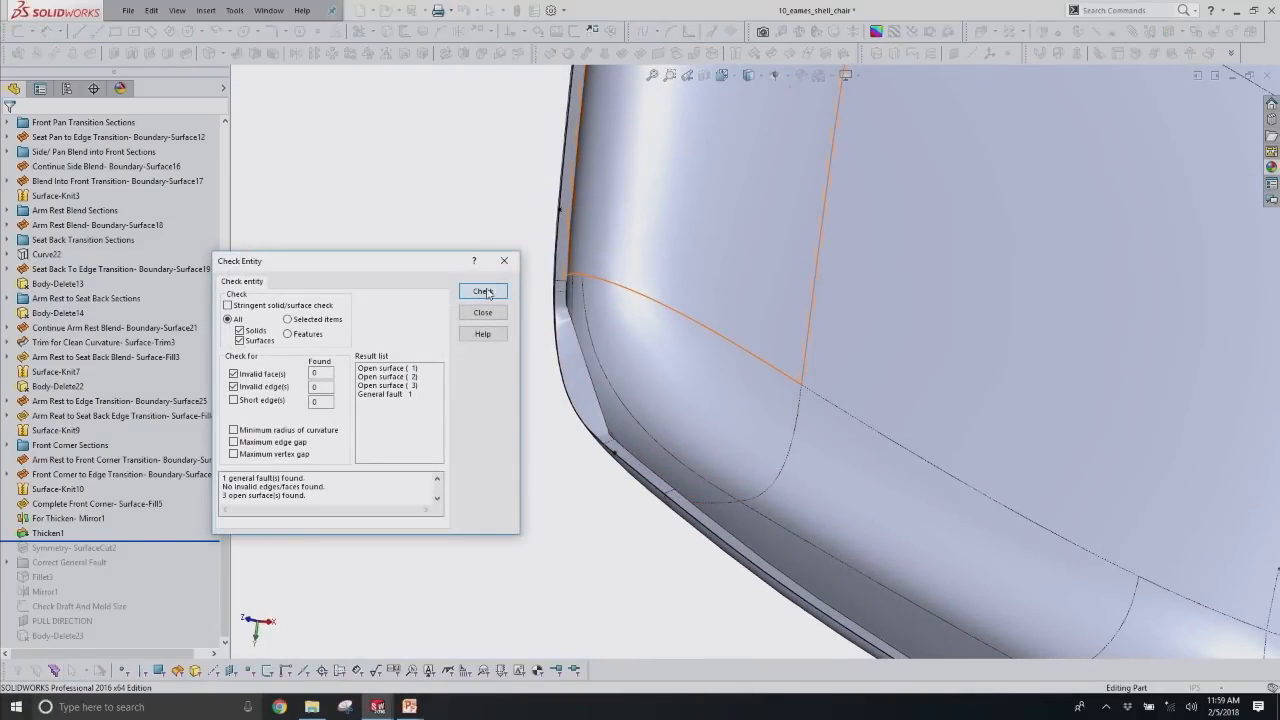
click(412, 396)
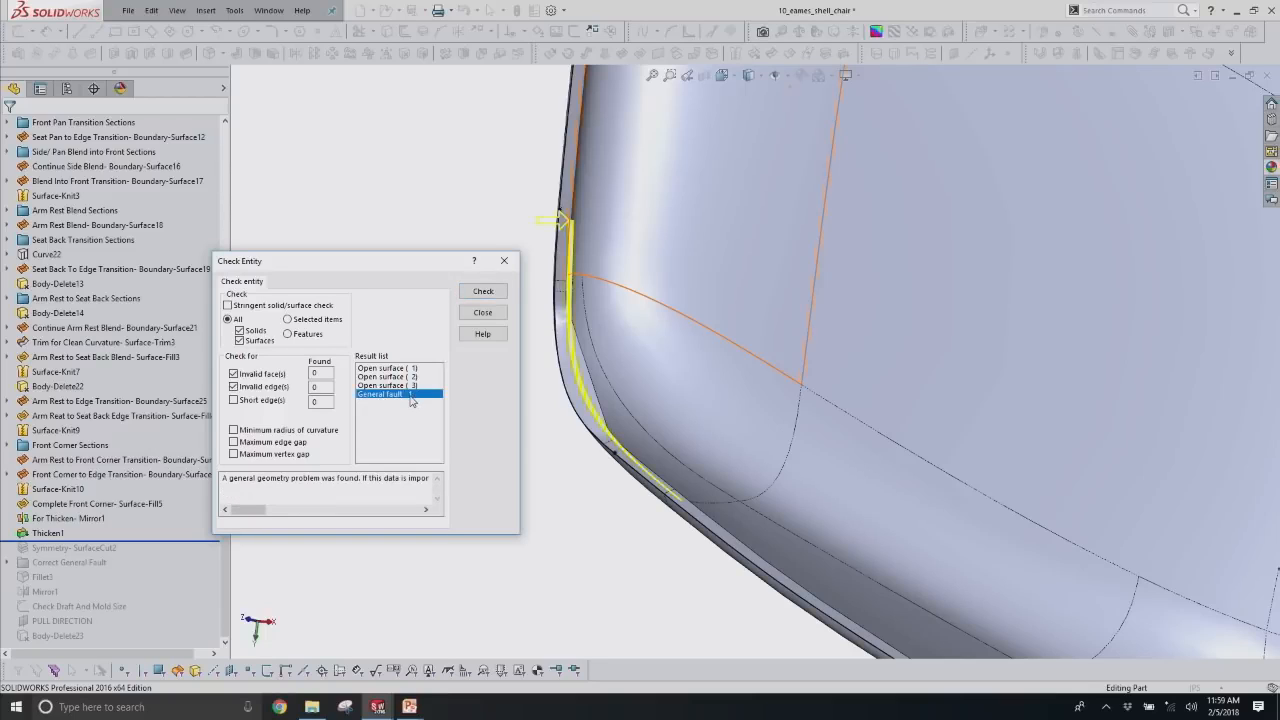
click(483, 312)
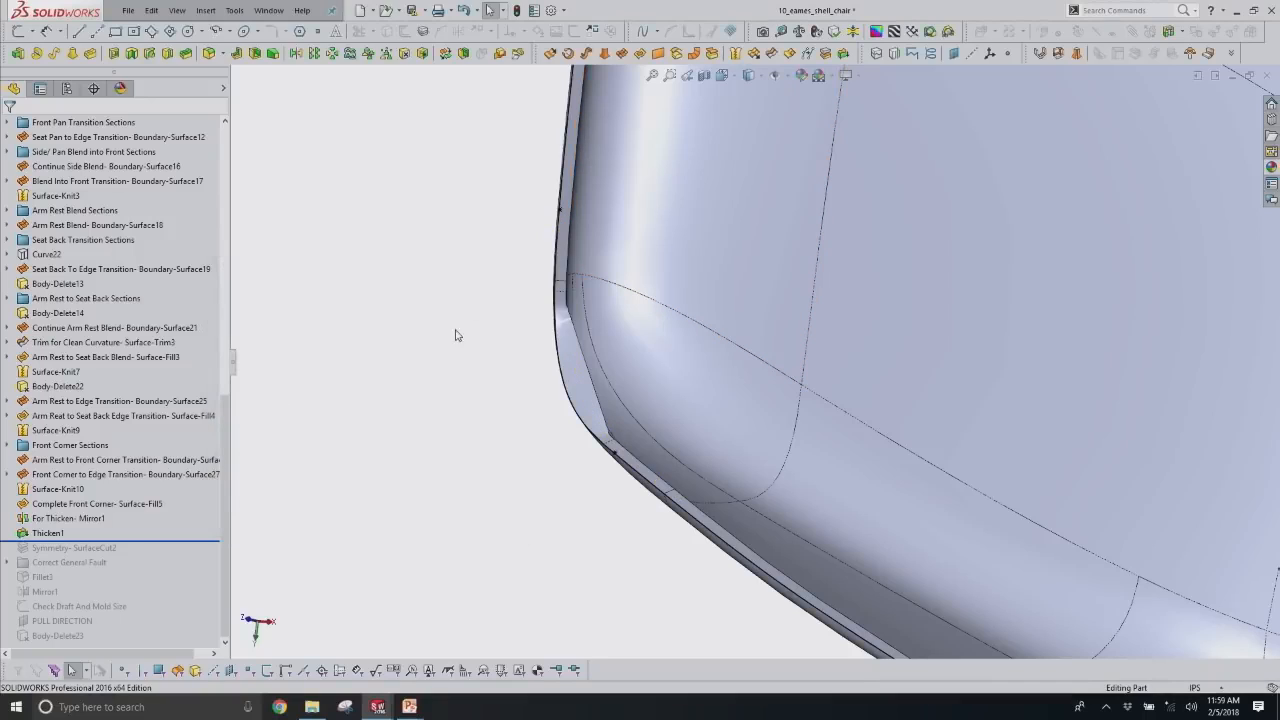
Roll the history forward past the Symmetry surface cut and the Correct General Fault folder, and inspect the rebuilt front corner.
scroll(680, 392, up, 2)
middle_drag(680, 392, 650, 388)
drag(140, 548, 138, 572)
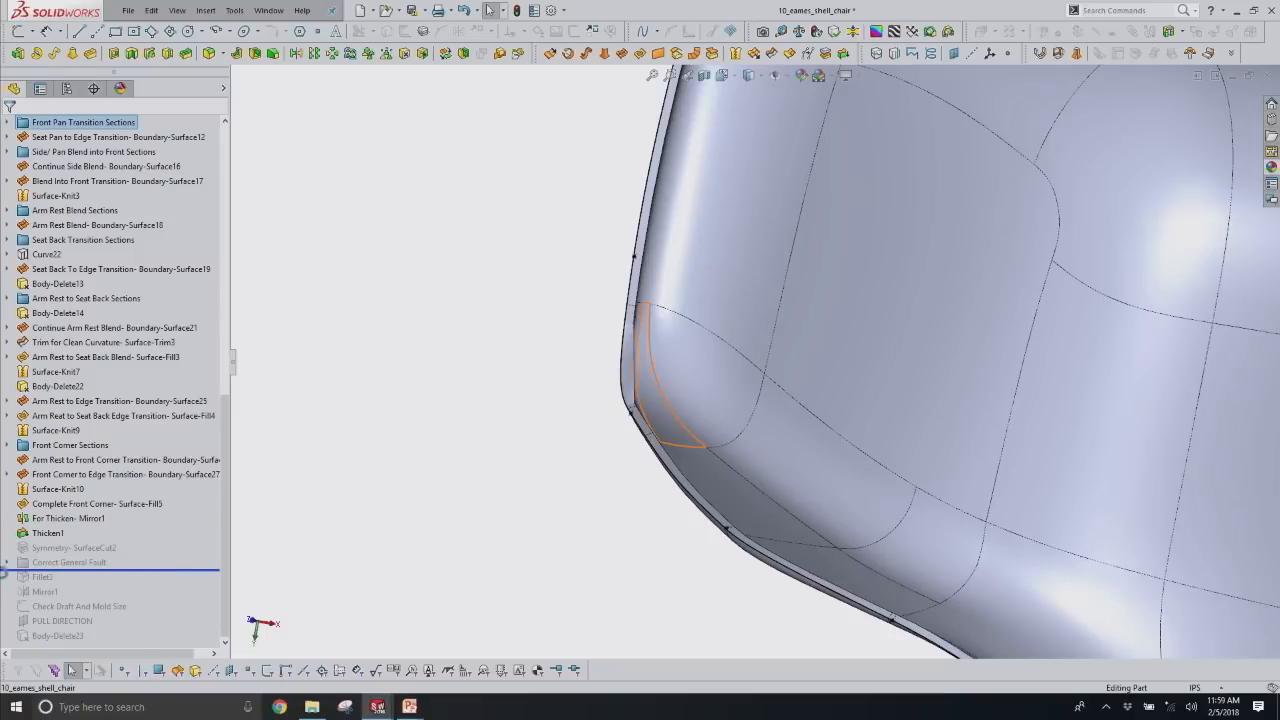
middle_drag(856, 419, 686, 338)
scroll(694, 388, down, 4)
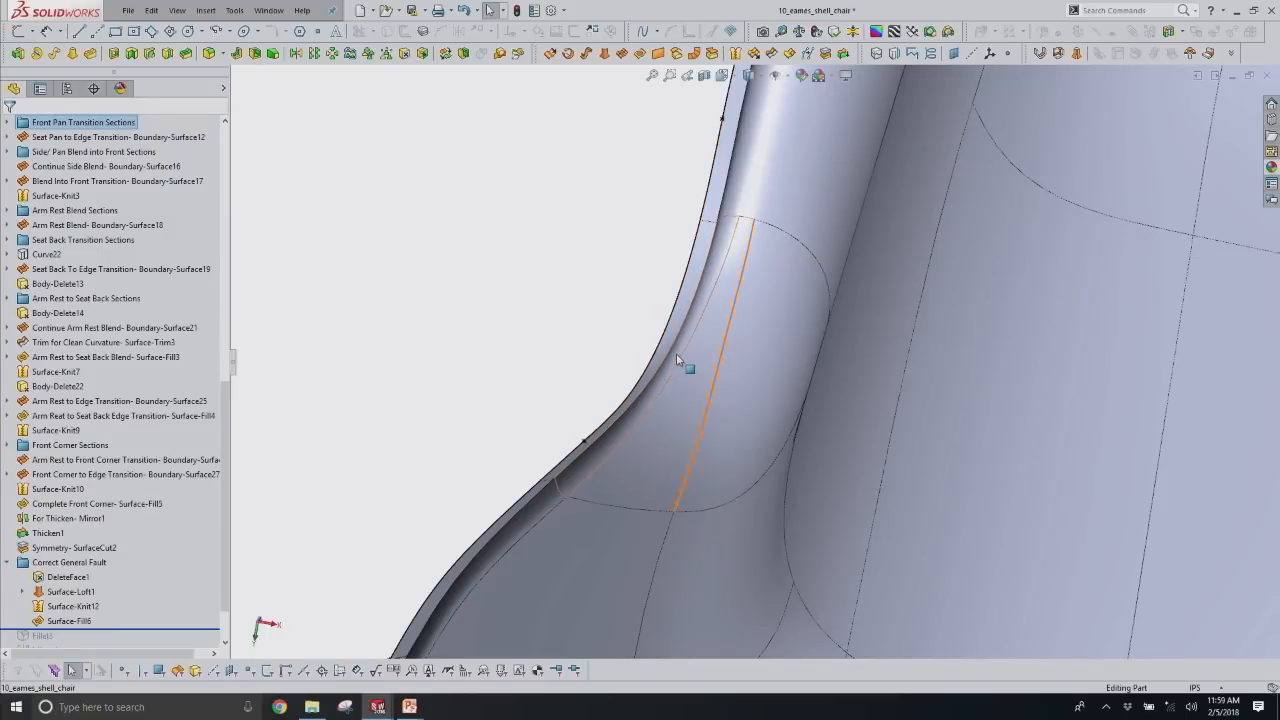
scroll(674, 371, up, 8)
middle_drag(671, 404, 797, 440)
scroll(800, 514, up, 4)
middle_drag(800, 520, 737, 156)
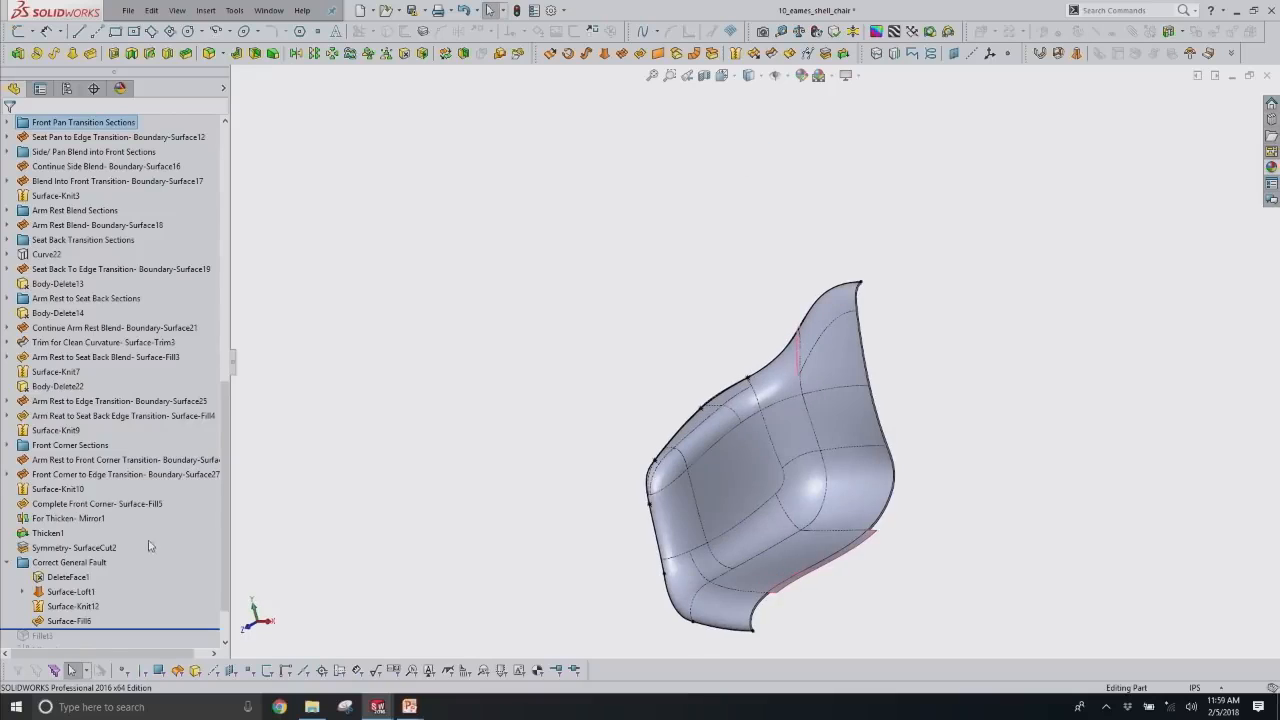
Roll the feature history forward to the end, past the final Body-Delete23 feature, and view the completed chair shell.
scroll(144, 558, down, 2)
drag(147, 578, 150, 645)
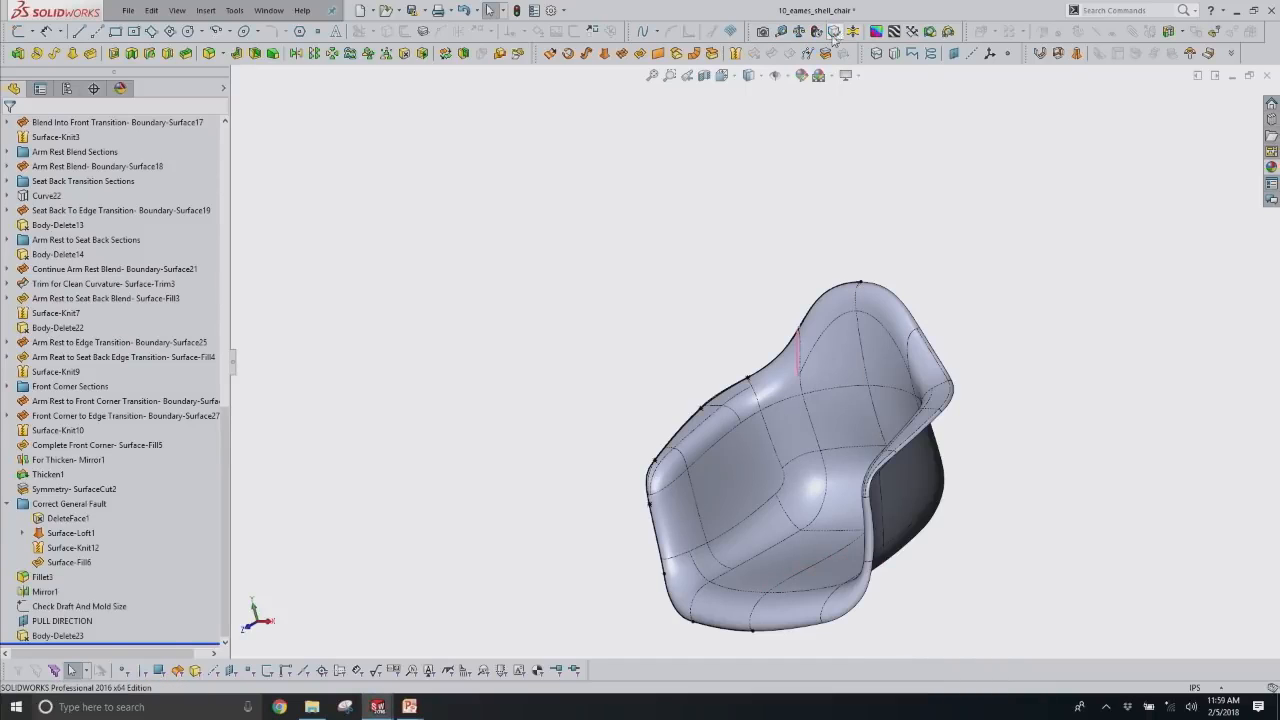
middle_drag(700, 317, 656, 293)
Switch to the SWW2018_ZenSurfacing PowerPoint slide show and advance it to the Blend Surfaces slide.
key(alt+Tab)
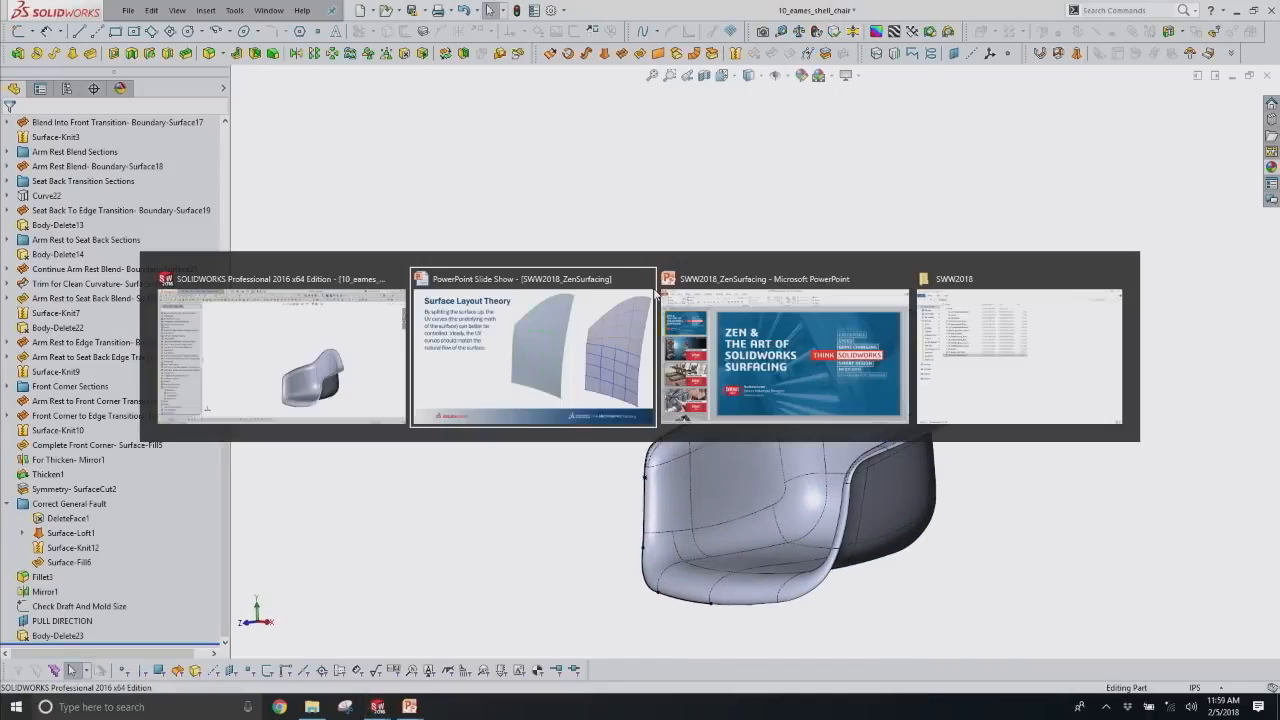
key(alt+Tab)
key(alt+Tab)
key(alt+Tab)
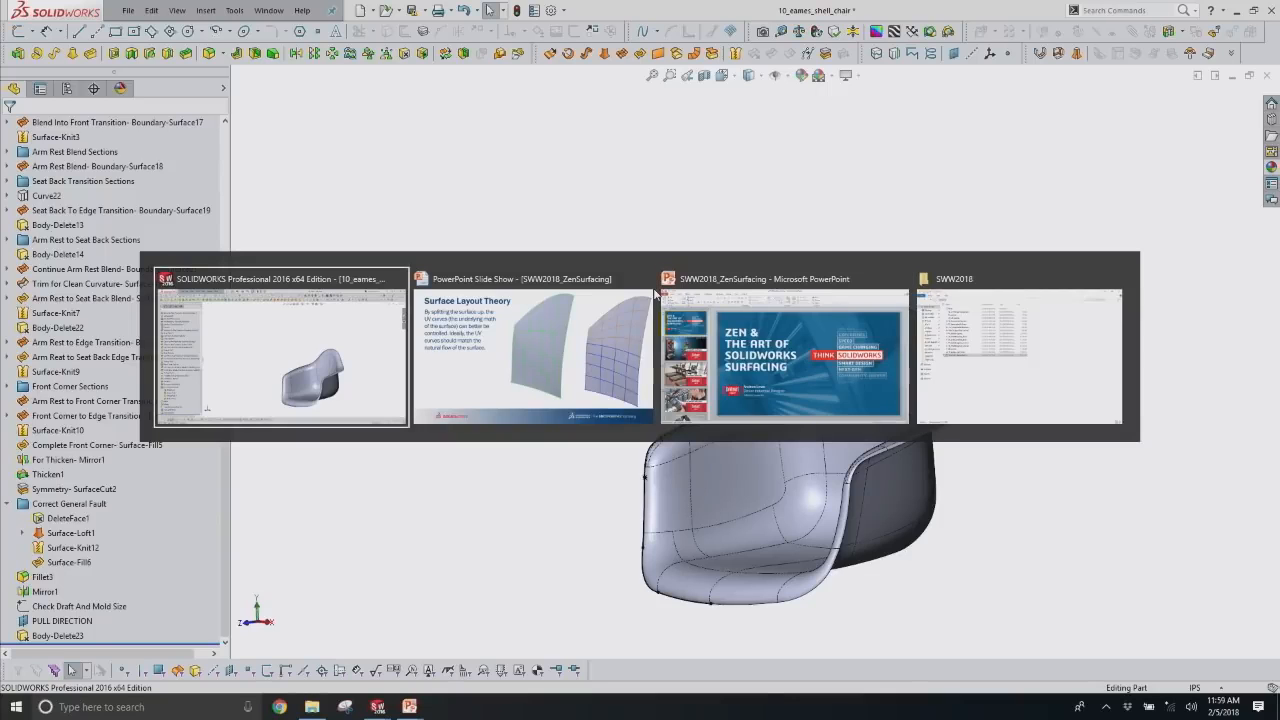
key(alt+Tab)
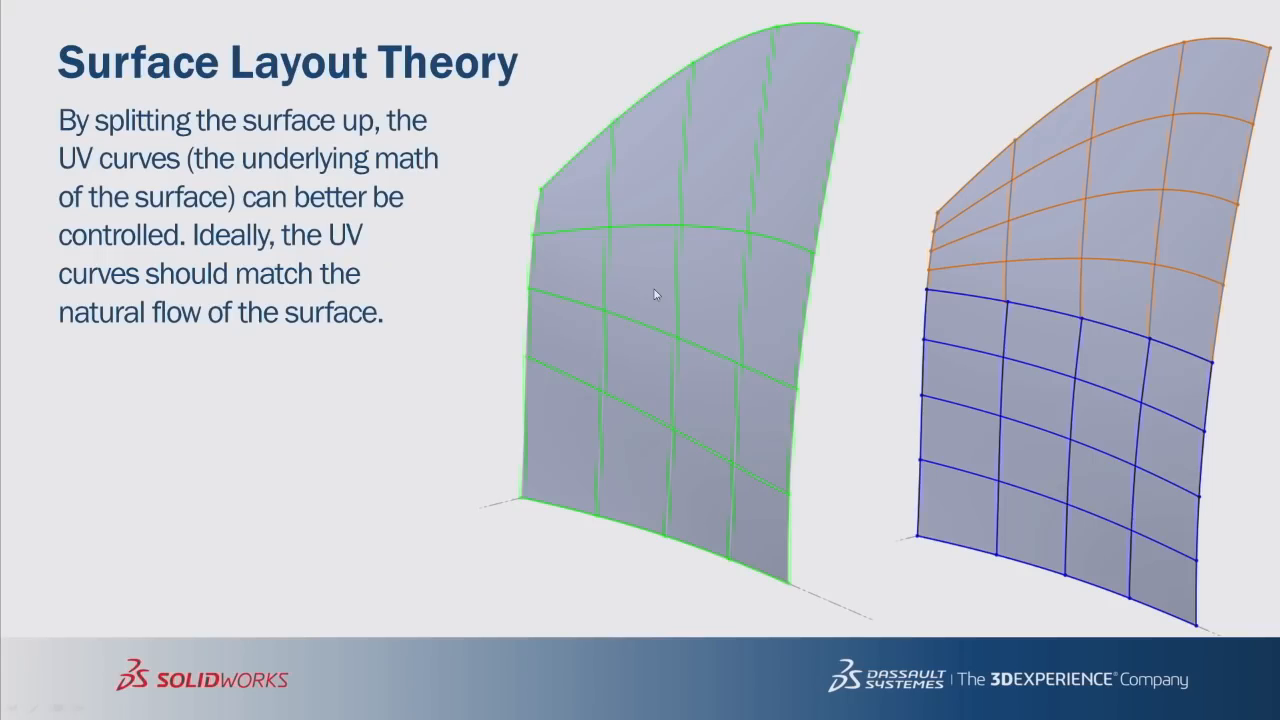
click(653, 288)
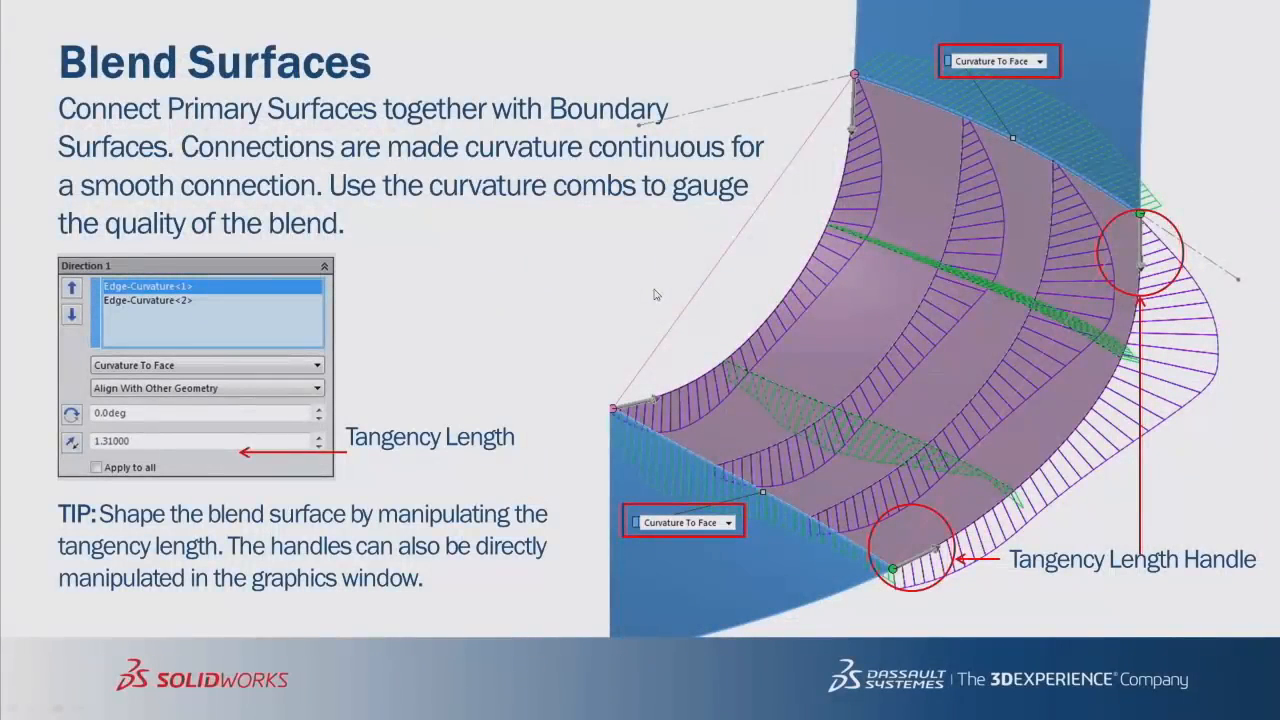